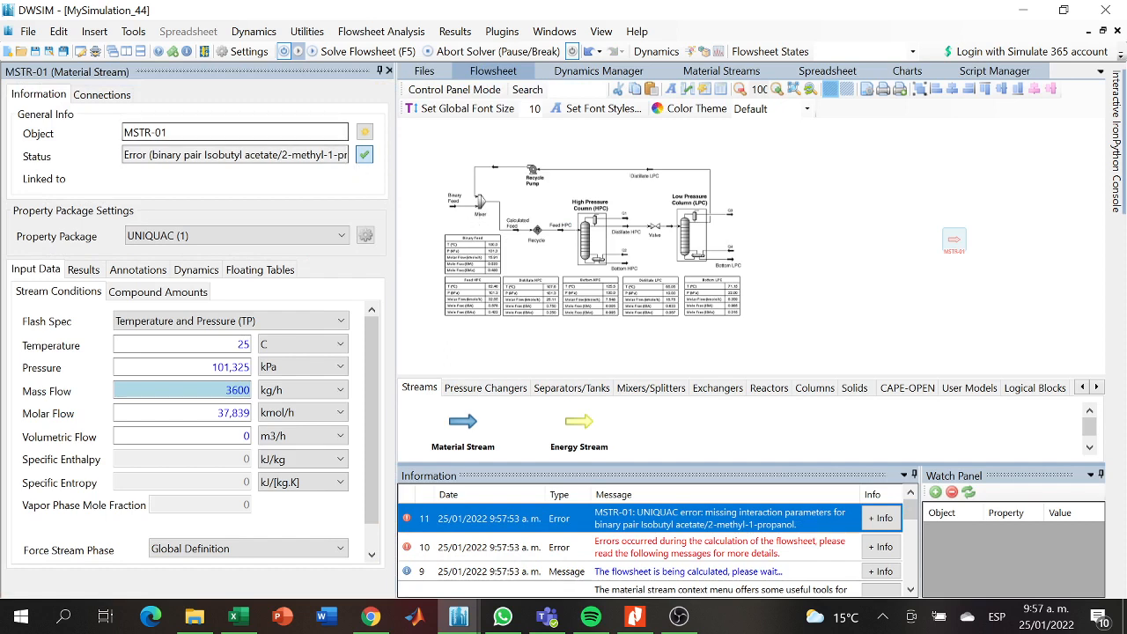
- Rename the MSTR-01 material stream as "Calculated Feed"
{"action": "left_click_drag", "start_coordinate": [196, 134], "coordinate": [49, 143]}
{"action": "key", "text": "BackSpace"}
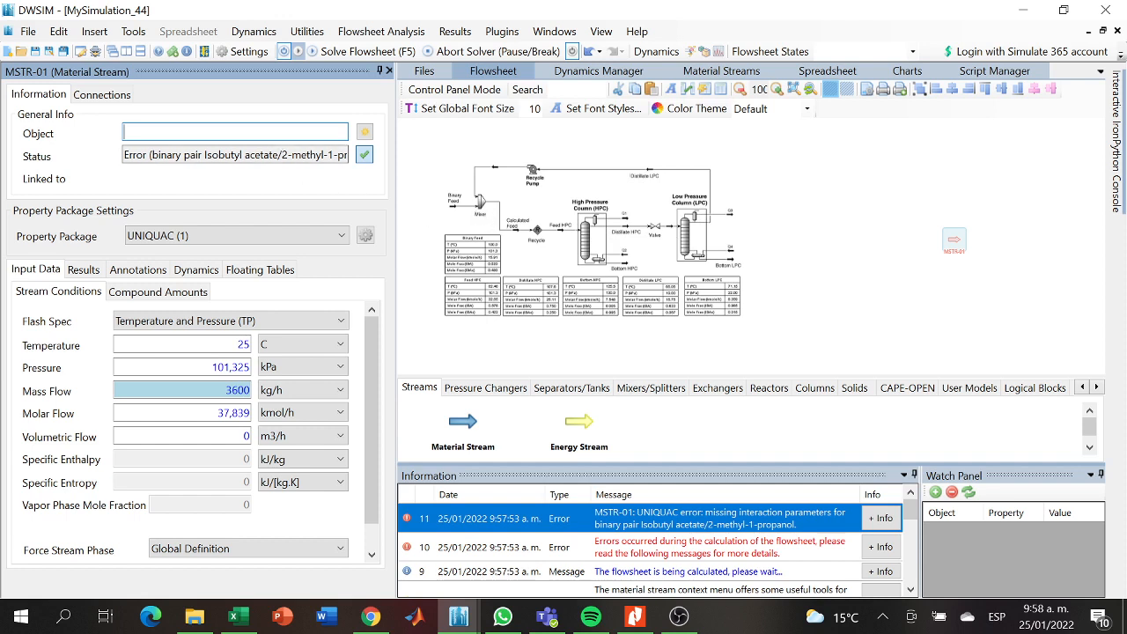
{"action": "type", "text": "Fe"}
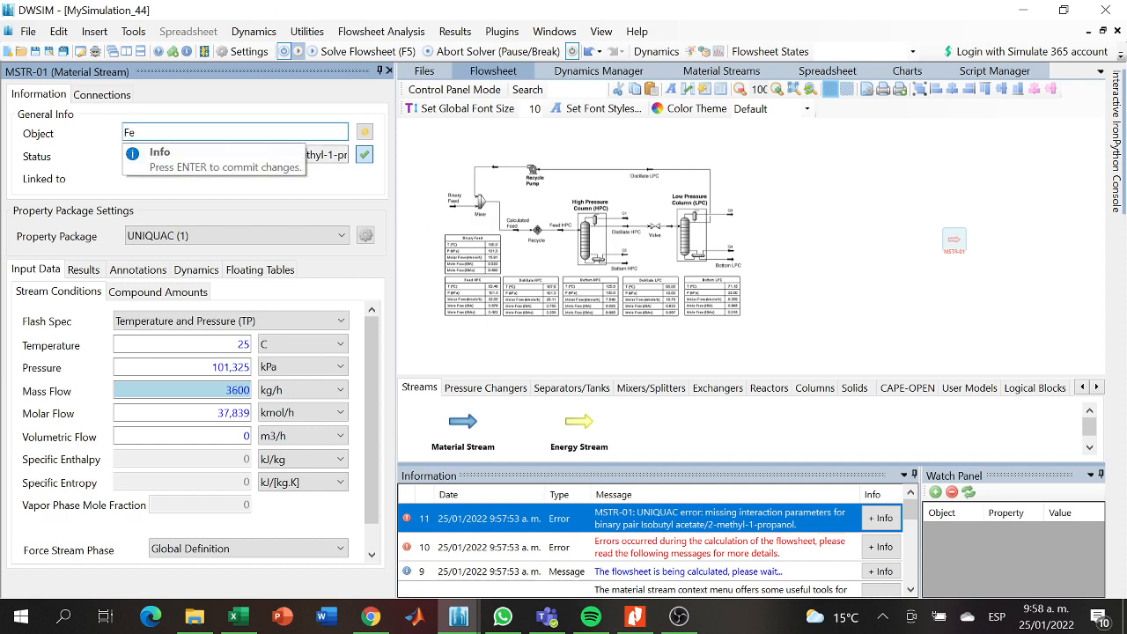
{"action": "type", "text": "ed"}
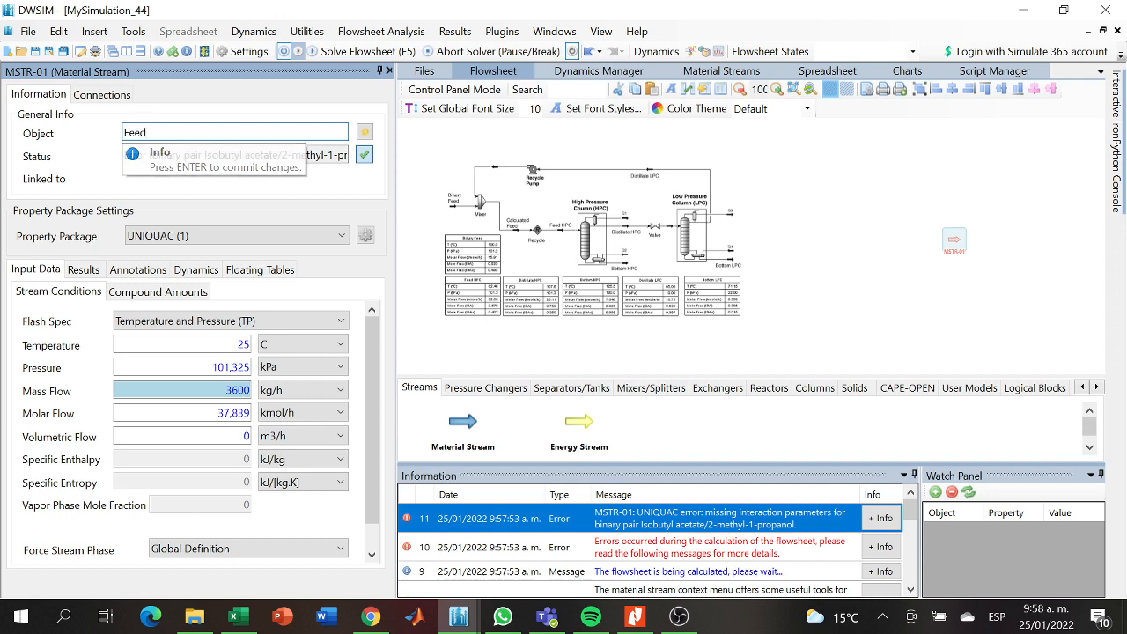
{"action": "key", "text": "ctrl+a"}
{"action": "key", "text": "BackSpace"}
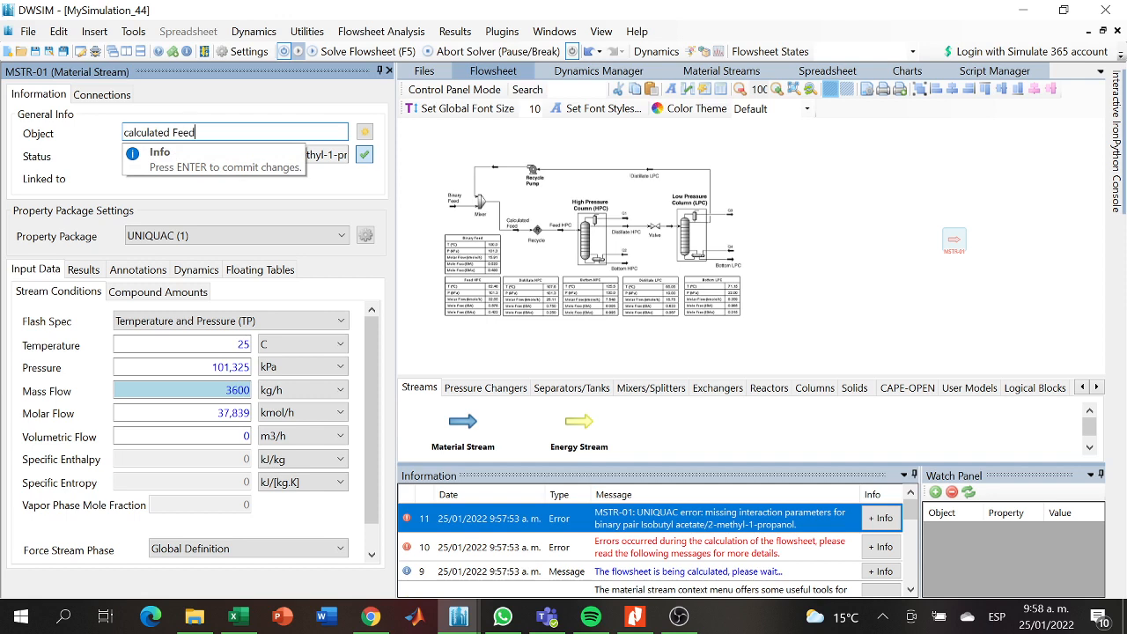
{"action": "key", "text": "Return"}
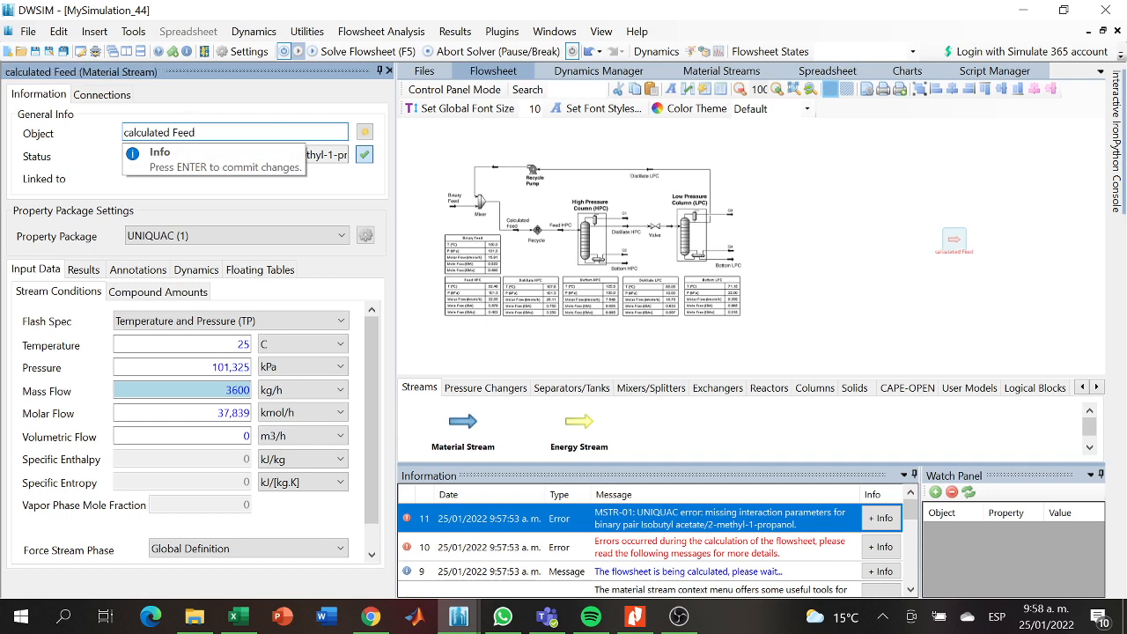
{"action": "key", "text": "Home"}
{"action": "key", "text": "Delete"}
{"action": "type", "text": "C"}
{"action": "key", "text": "Return"}
- Assign the UNIFAC (2) property package to the Calculated Feed stream
{"action": "left_click", "coordinate": [341, 236]}
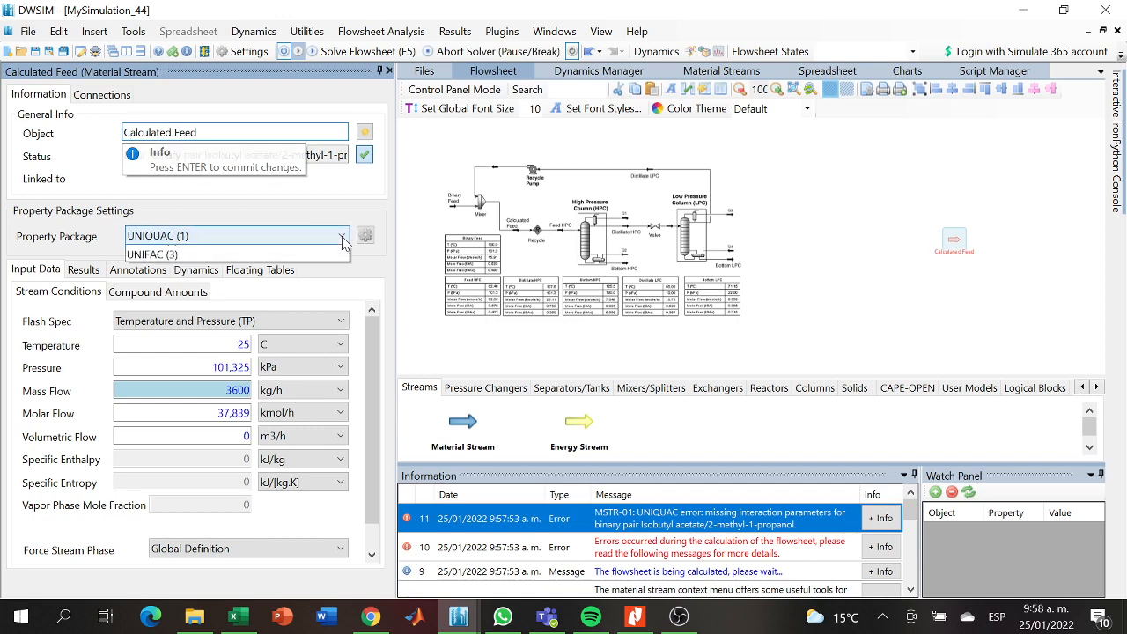
{"action": "left_click", "coordinate": [282, 268]}
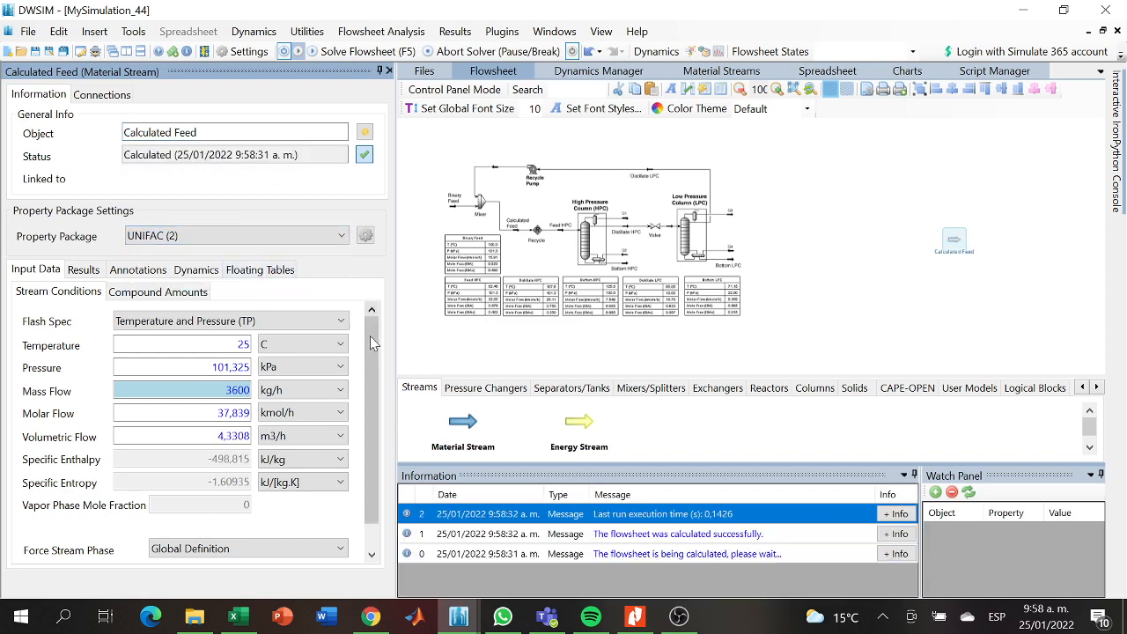
{"action": "scroll", "coordinate": [371, 348], "scroll_direction": "down", "scroll_amount": 1}
{"action": "scroll", "coordinate": [374, 365], "scroll_direction": "up", "scroll_amount": 1}
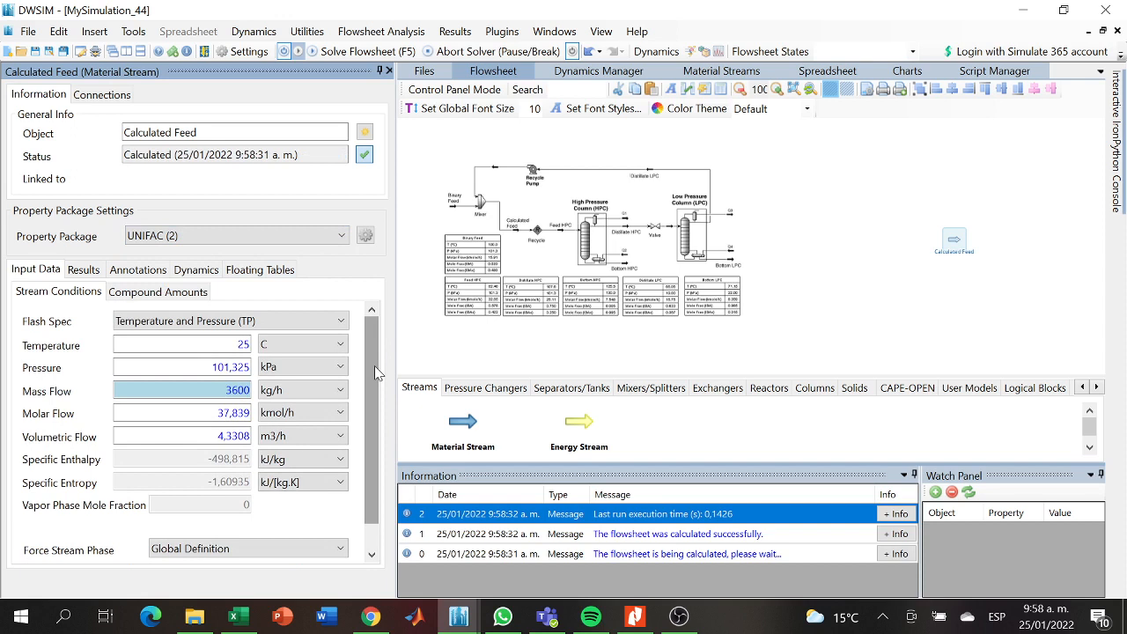
- Set the Calculated Feed stream's temperature to 82,48 C and its pressure to 101,3 kPa
{"action": "left_click", "coordinate": [243, 344]}
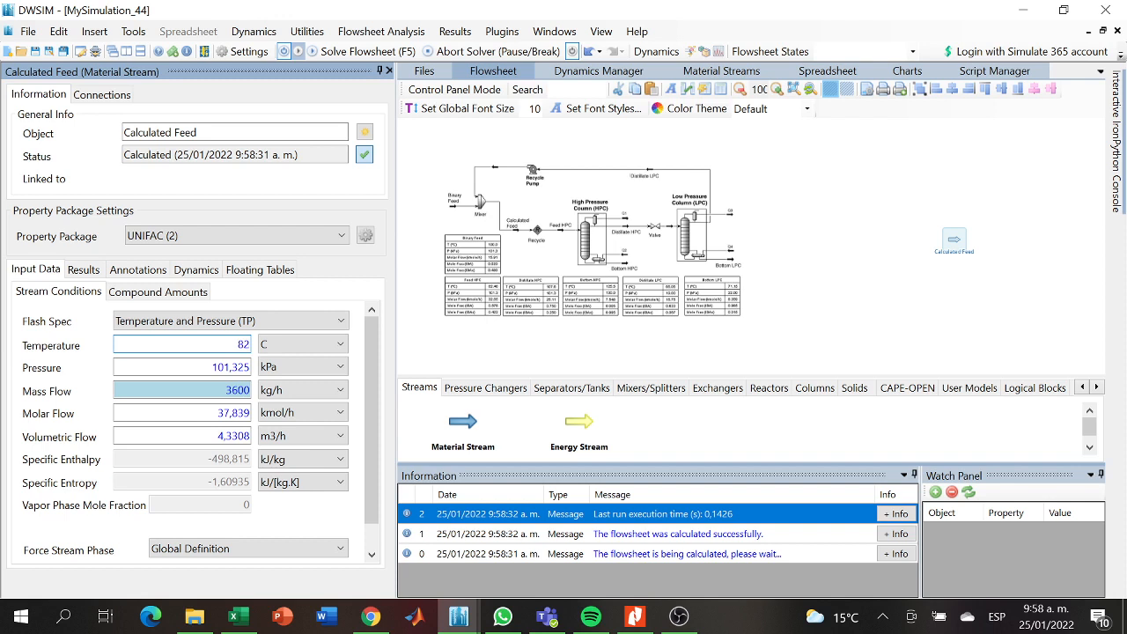
{"action": "type", "text": "82,48"}
{"action": "key", "text": "Return"}
{"action": "left_click", "coordinate": [248, 368]}
{"action": "key", "text": "BackSpace"}
{"action": "key", "text": "BackSpace"}
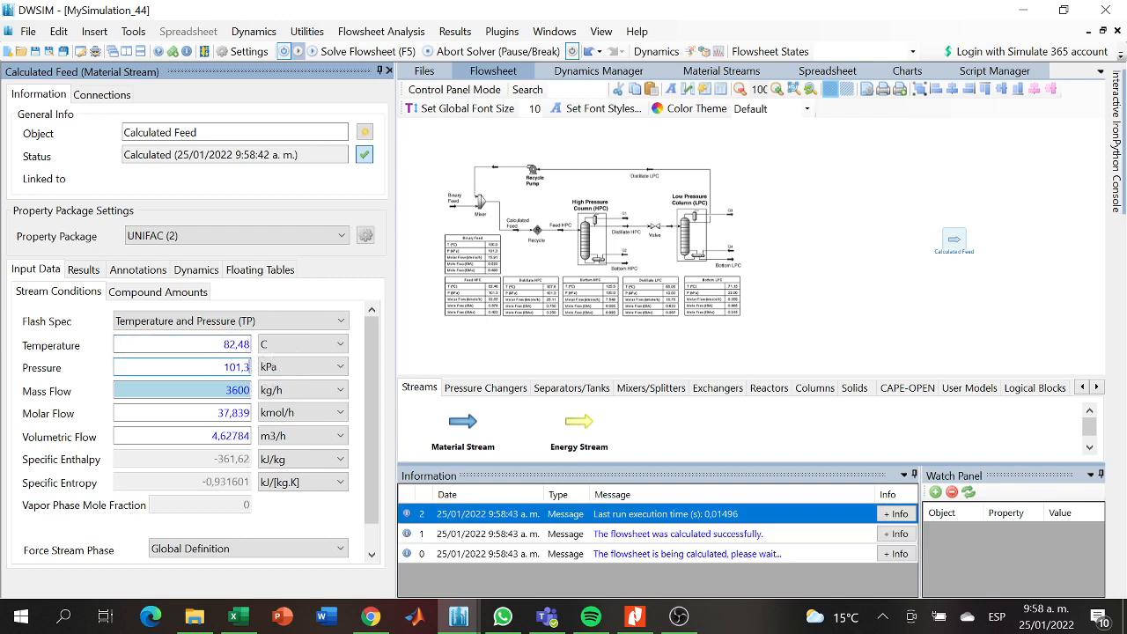
{"action": "key", "text": "Return"}
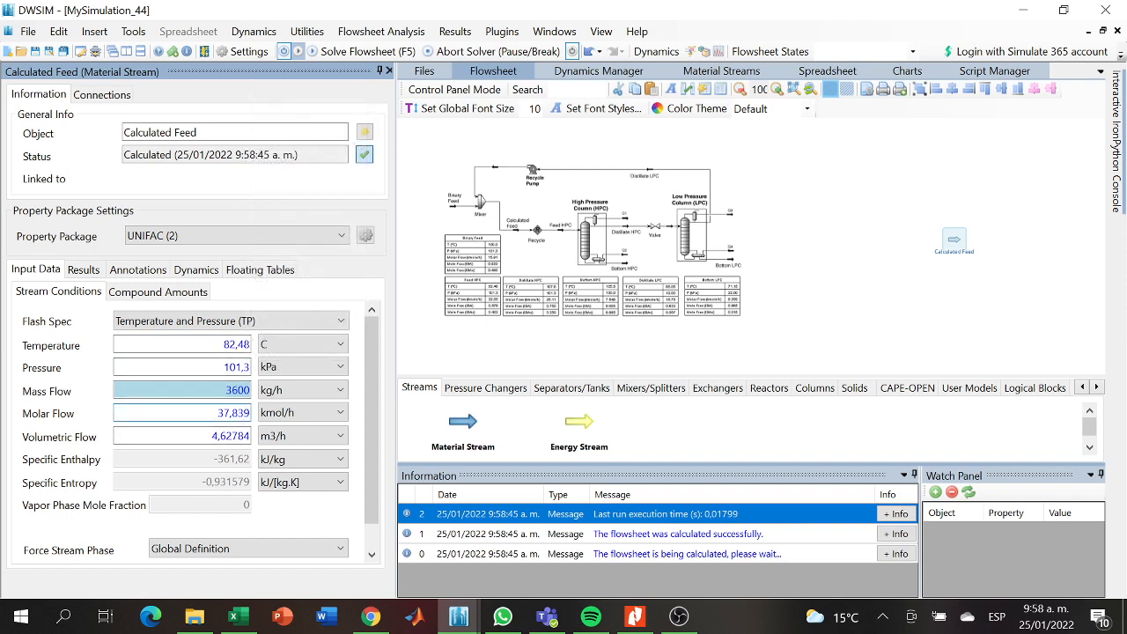
- Set the Calculated Feed stream's molar flow to 32,65 kmol/h
{"action": "key", "text": "BackSpace"}
{"action": "type", "text": "65"}
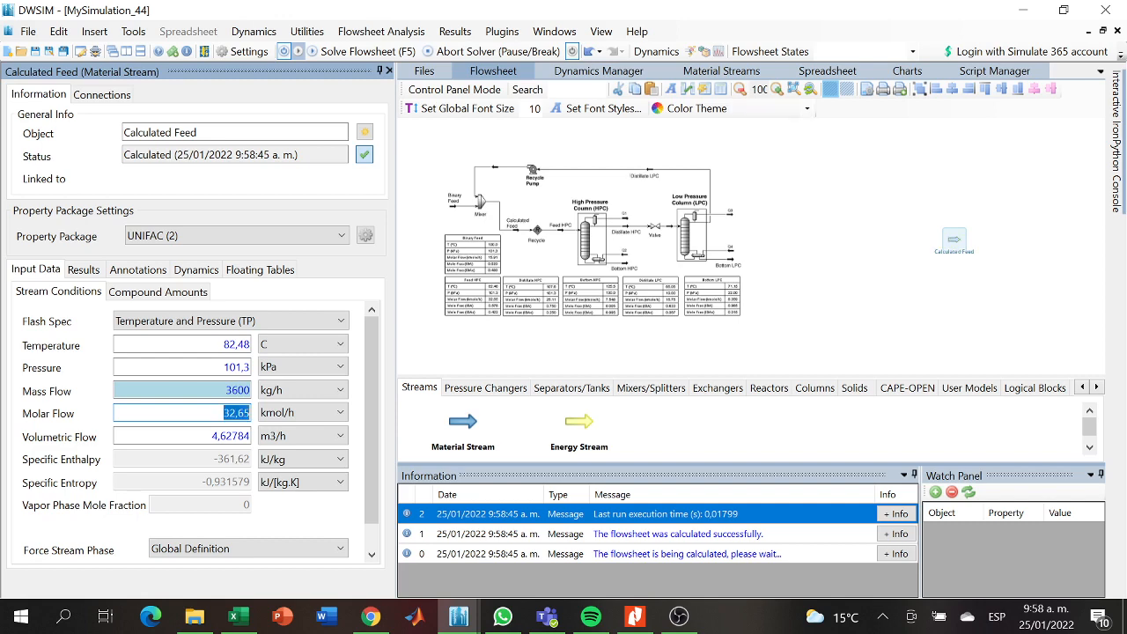
{"action": "key", "text": "Return"}
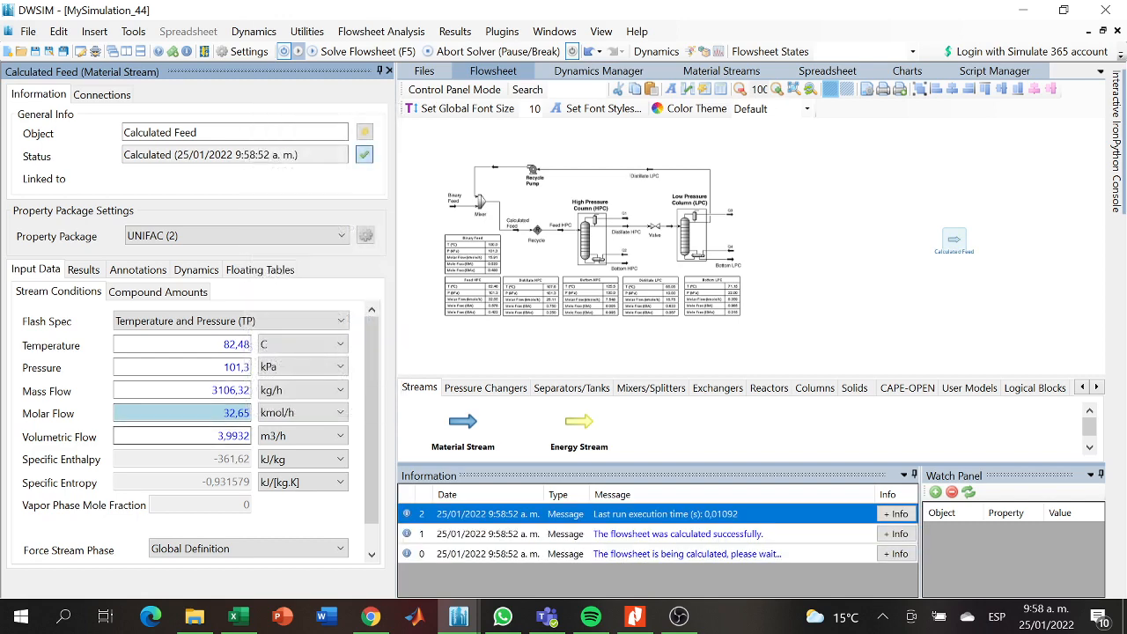
- Set the feed's mole fractions to 0,422 isobutyl acetate and 0,578 2-methyl-1-propanol, and accept the composition
{"action": "left_click", "coordinate": [163, 292]}
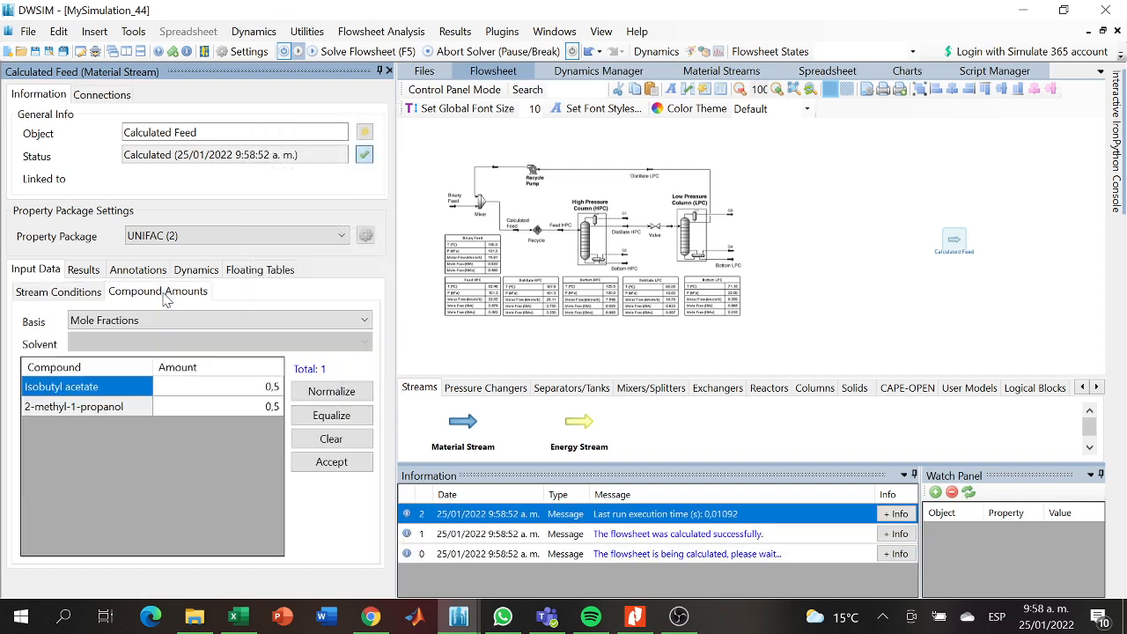
{"action": "left_click", "coordinate": [276, 390]}
{"action": "left_click", "coordinate": [276, 390]}
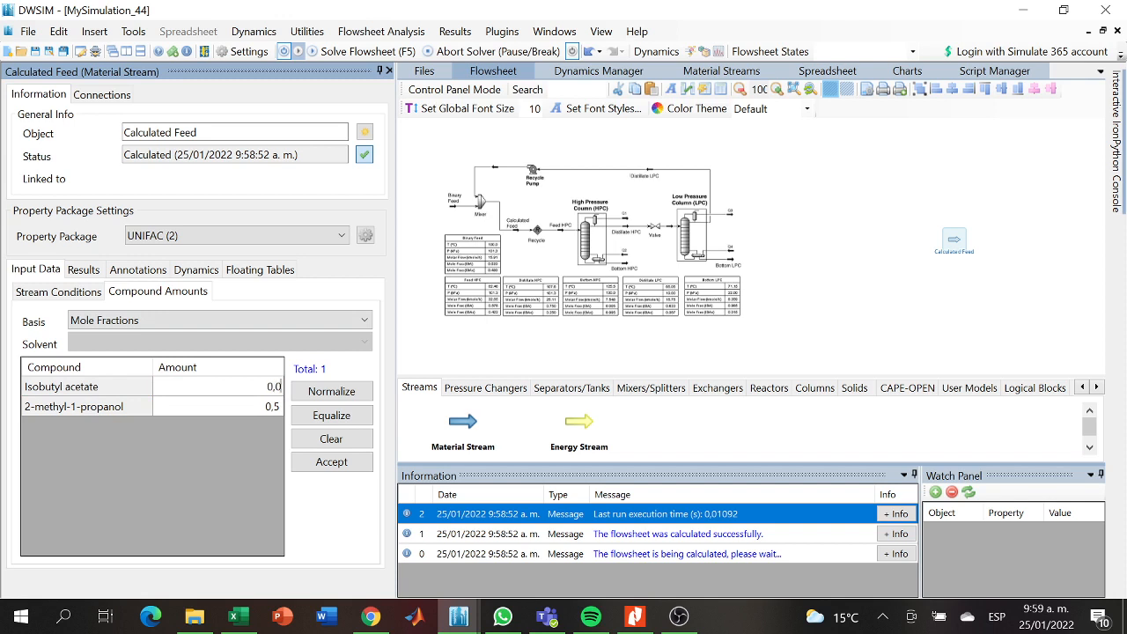
{"action": "type", "text": "422"}
{"action": "key", "text": "Return"}
{"action": "left_click", "coordinate": [274, 406]}
{"action": "type", "text": "79"}
{"action": "key", "text": "BackSpace"}
{"action": "type", "text": "8"}
{"action": "key", "text": "Return"}
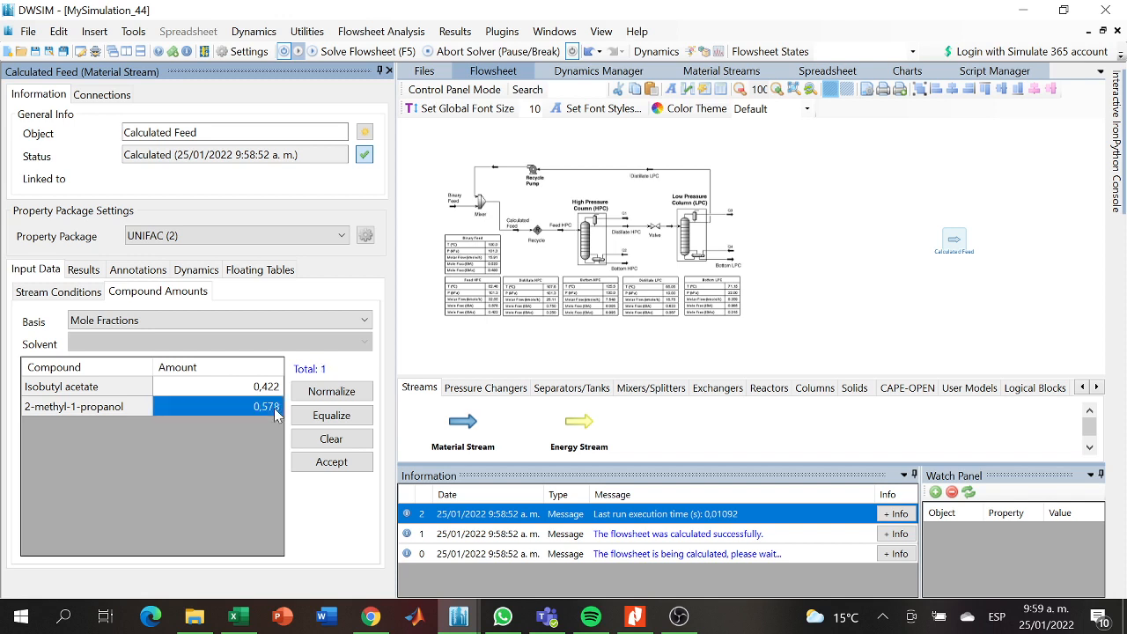
{"action": "left_click", "coordinate": [332, 467]}
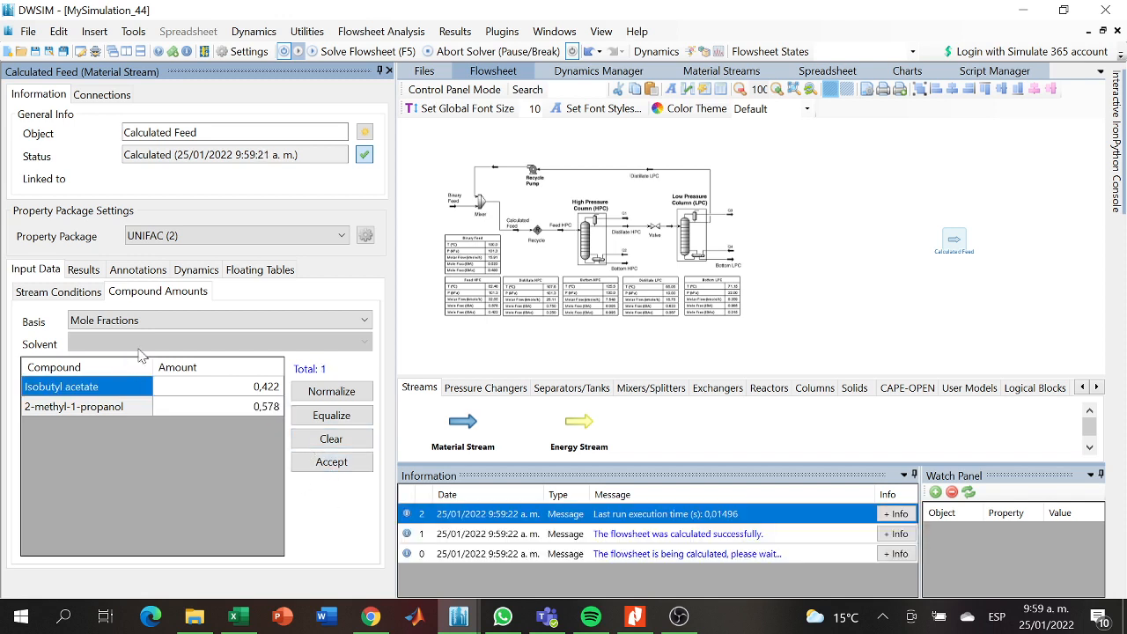
- Reposition the Calculated Feed stream and place two new material streams, one above the other, to its right on the flowsheet
{"action": "left_click_drag", "start_coordinate": [870, 283], "coordinate": [603, 280]}
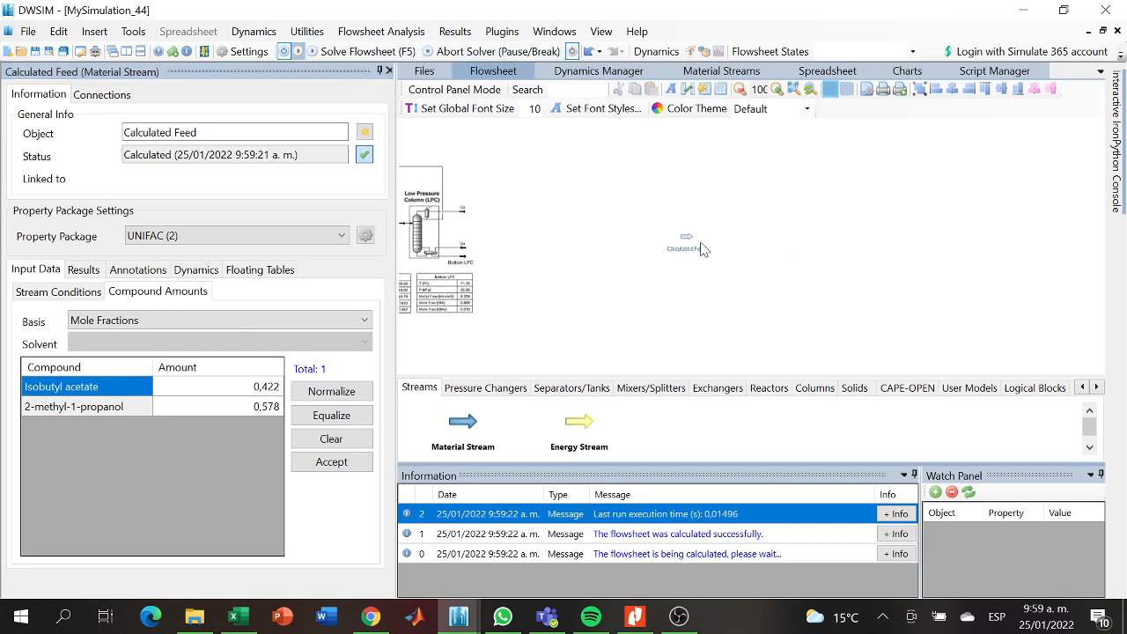
{"action": "left_click_drag", "start_coordinate": [690, 239], "coordinate": [671, 241]}
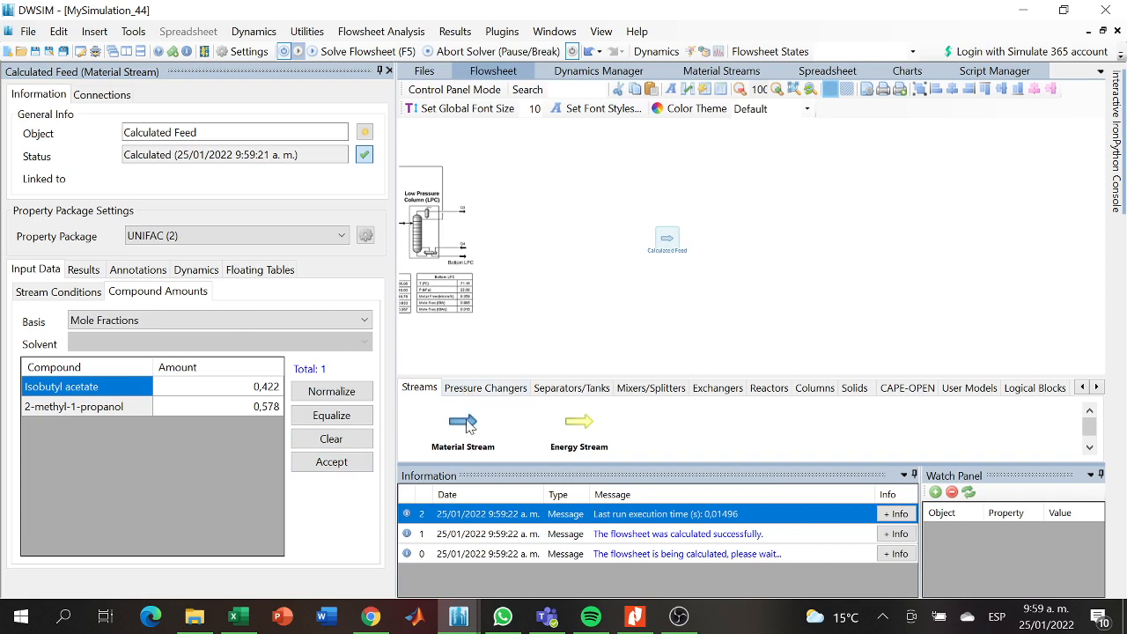
{"action": "left_click_drag", "start_coordinate": [467, 420], "coordinate": [896, 177]}
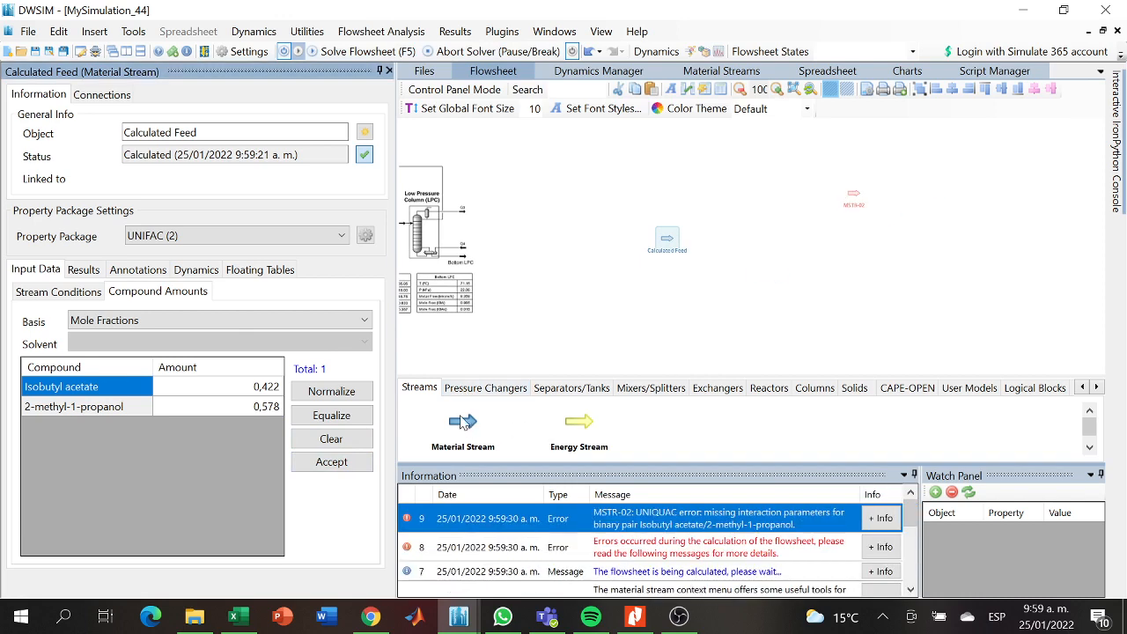
{"action": "left_click_drag", "start_coordinate": [463, 422], "coordinate": [867, 291]}
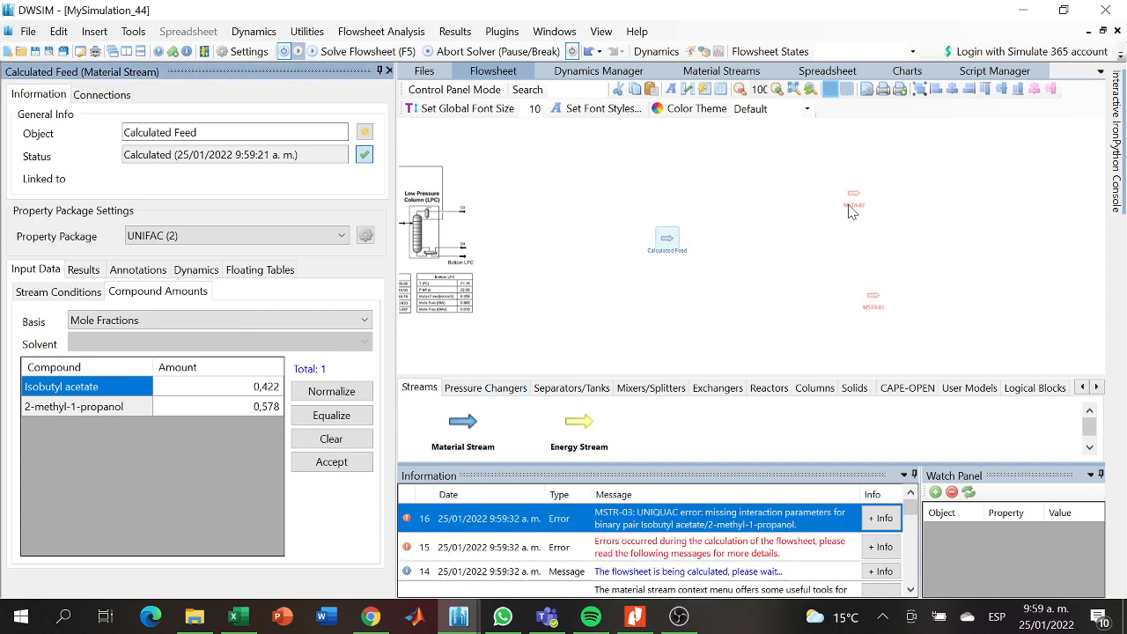
{"action": "left_click_drag", "start_coordinate": [853, 208], "coordinate": [868, 199]}
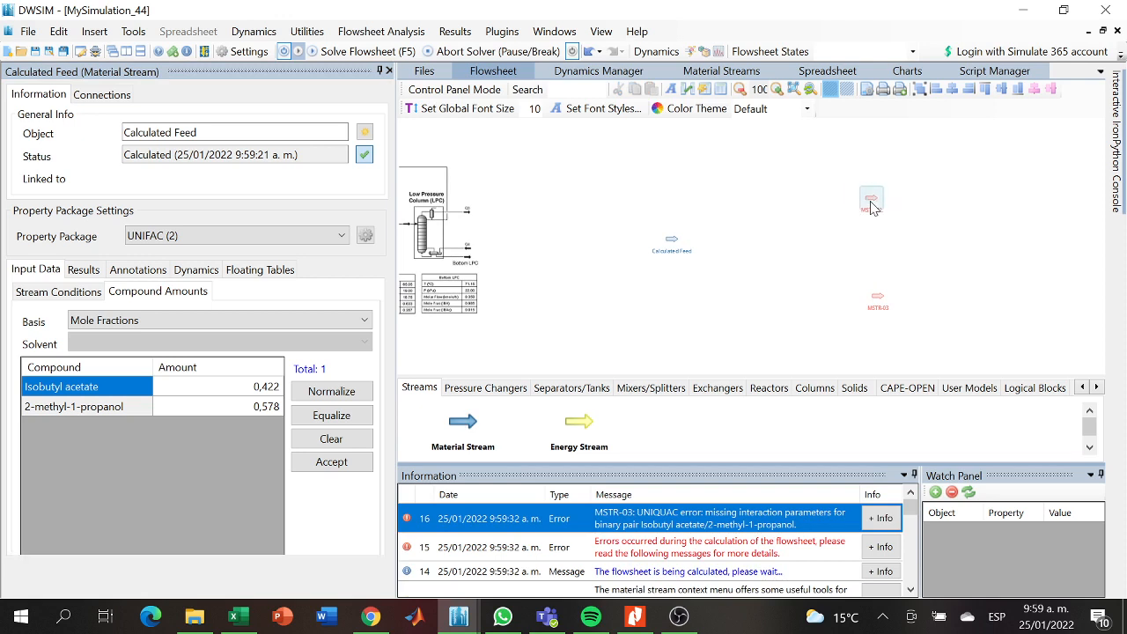
- Rename the upper new material stream, MSTR-02, as "Destillate HPC"
{"action": "left_click_drag", "start_coordinate": [176, 133], "coordinate": [71, 159]}
{"action": "key", "text": "BackSpace"}
{"action": "type", "text": "Dest"}
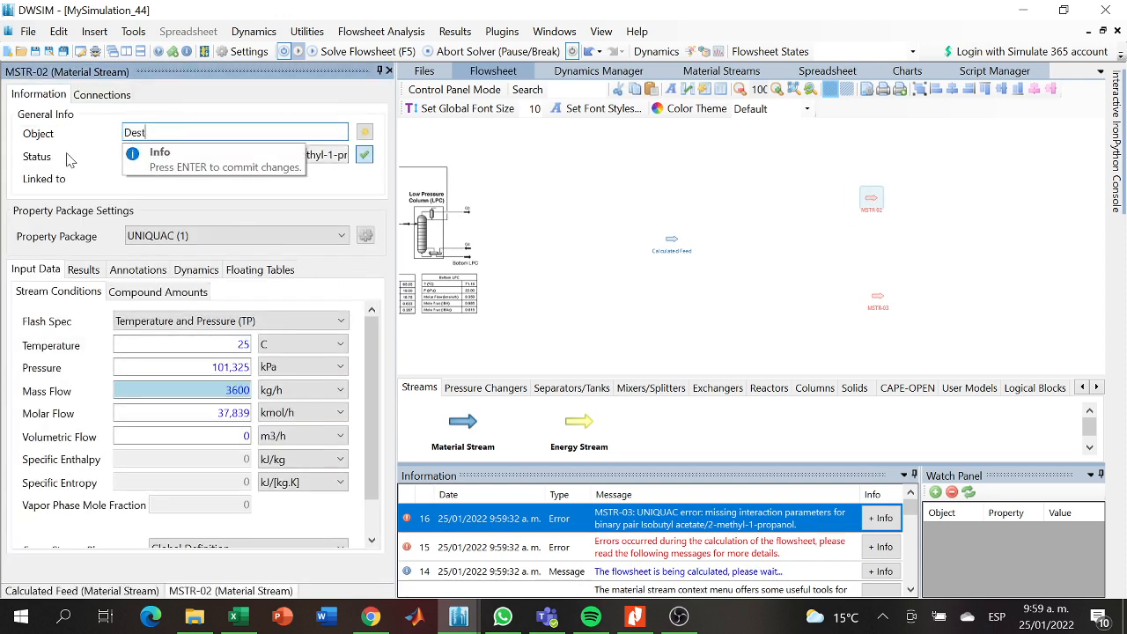
{"action": "type", "text": "illate"}
{"action": "key", "text": "Return"}
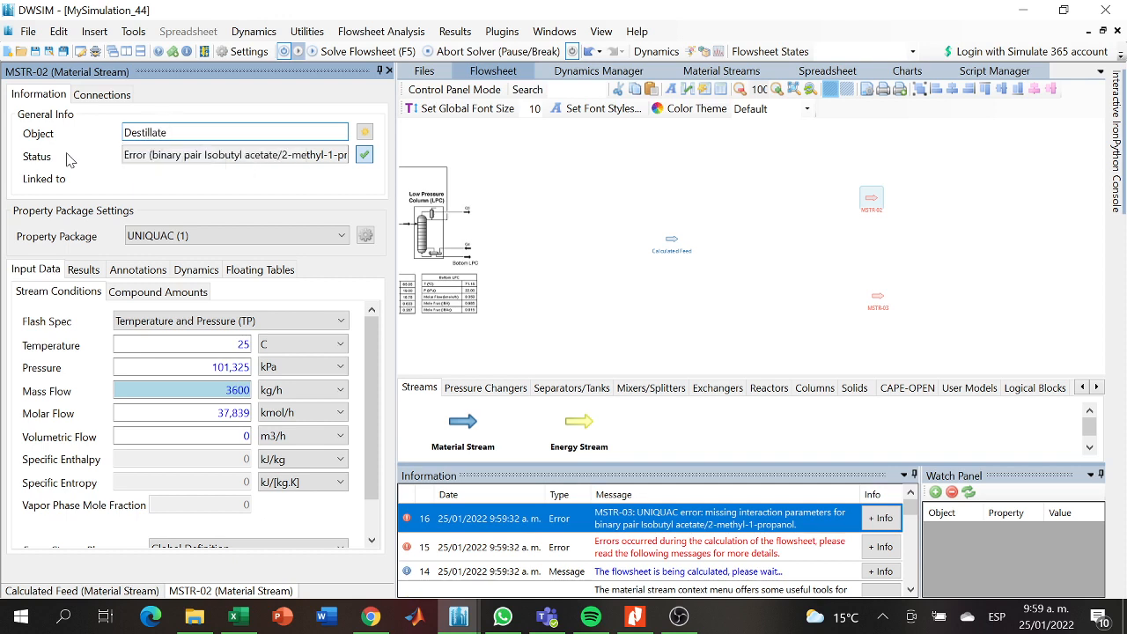
{"action": "type", "text": "H"}
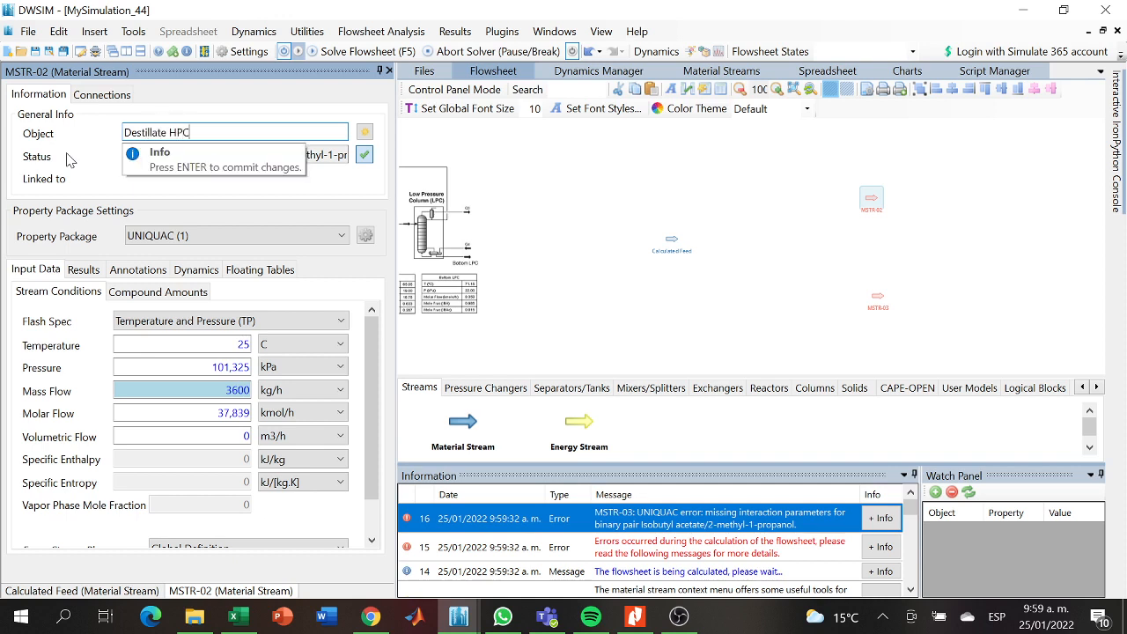
{"action": "type", "text": "PC"}
{"action": "key", "text": "Return"}
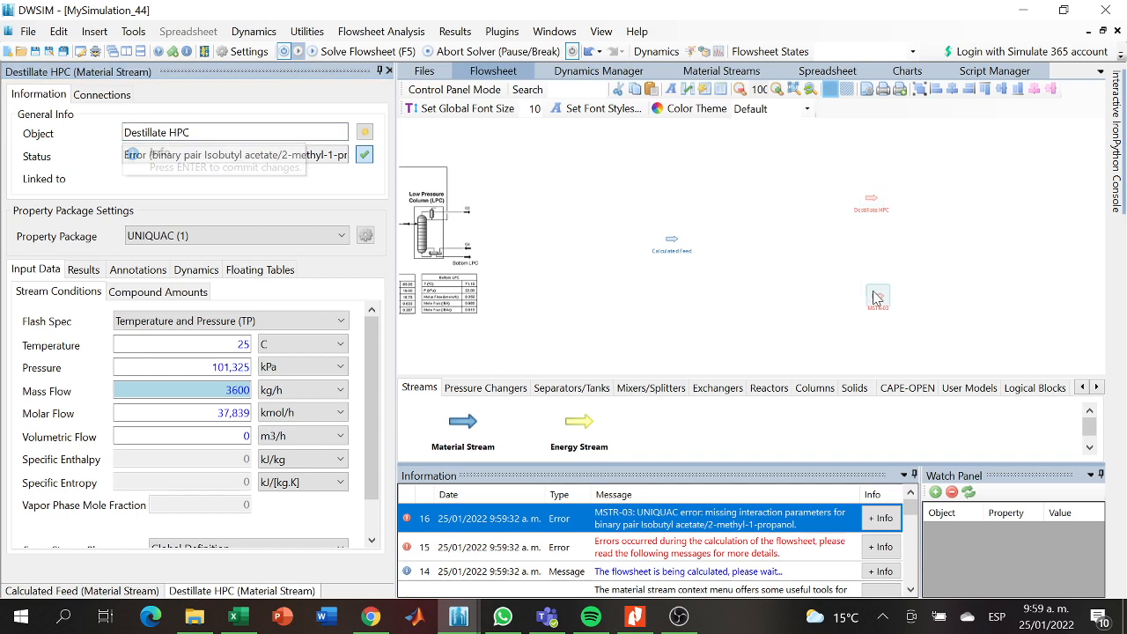
- Rename the lower new material stream, MSTR-03, as "Bottom HPC"
{"action": "left_click", "coordinate": [876, 300]}
{"action": "left_click", "coordinate": [262, 132]}
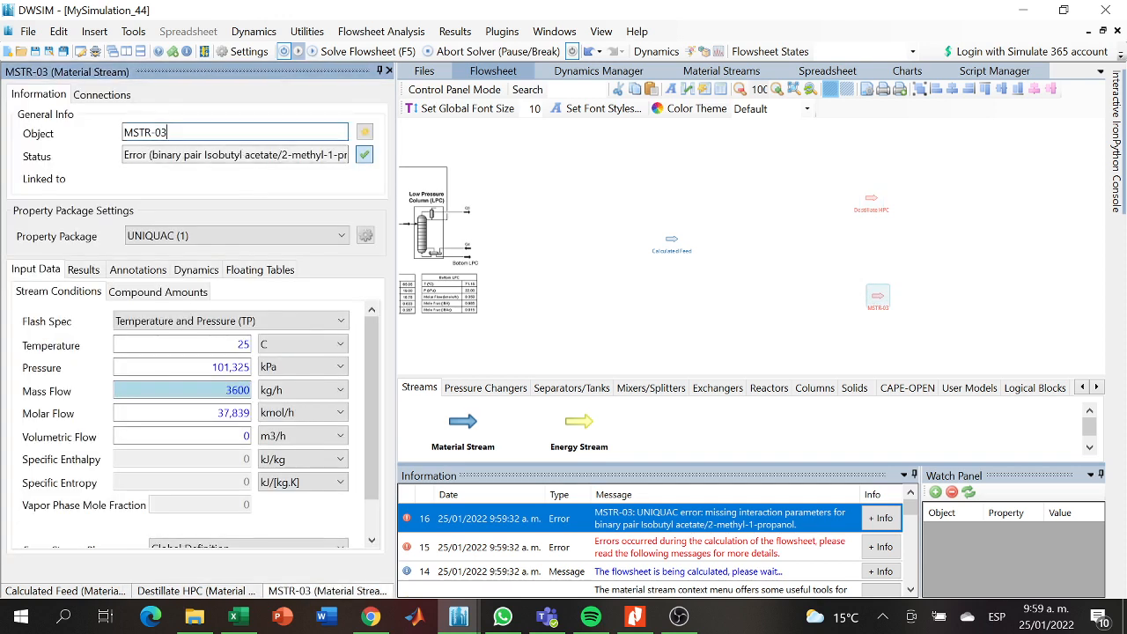
{"action": "key", "text": "ctrl+a"}
{"action": "key", "text": "BackSpace"}
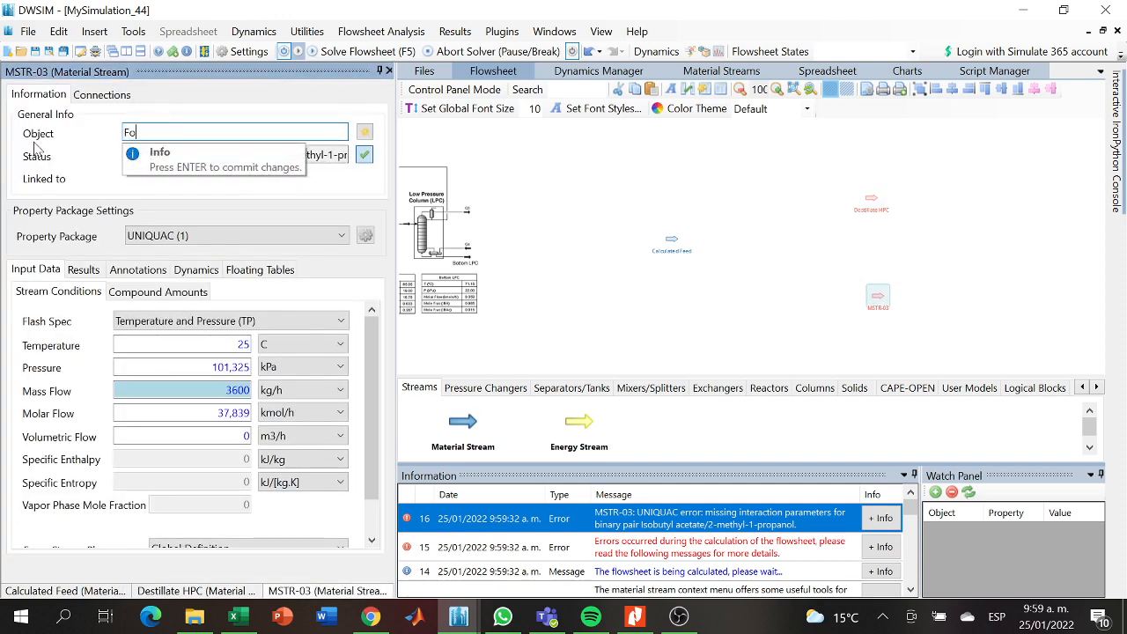
{"action": "type", "text": "Bottom HPC"}
{"action": "key", "text": "Return"}
- Show the available column models and shift the Bottom HPC stream to sit beneath the Destillate HPC stream
{"action": "left_click", "coordinate": [803, 387]}
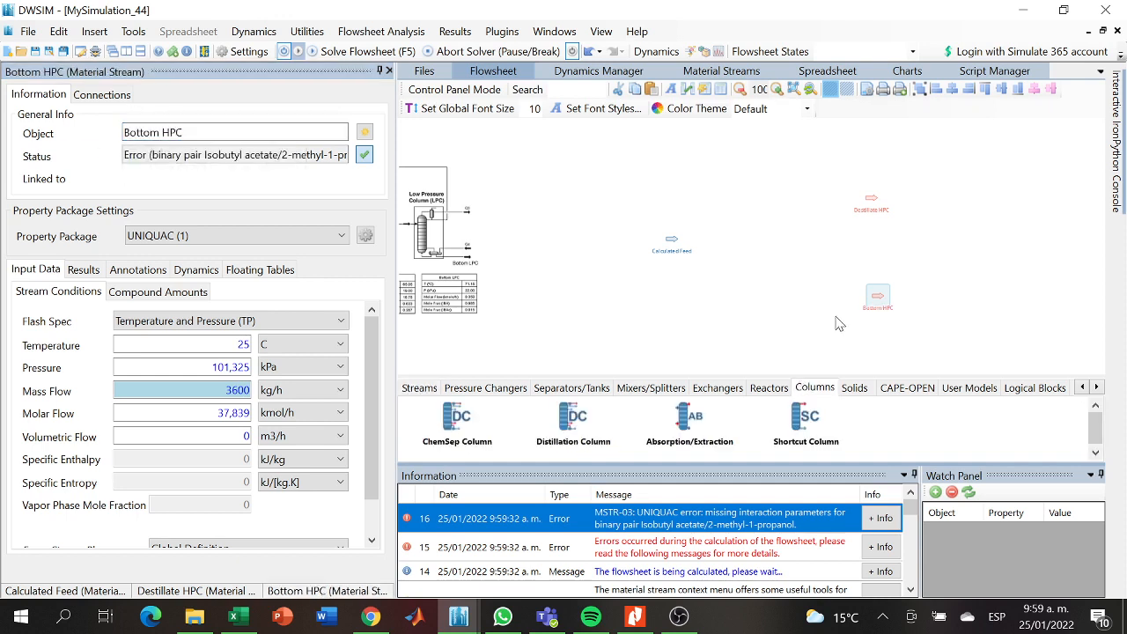
{"action": "left_click_drag", "start_coordinate": [836, 317], "coordinate": [785, 315]}
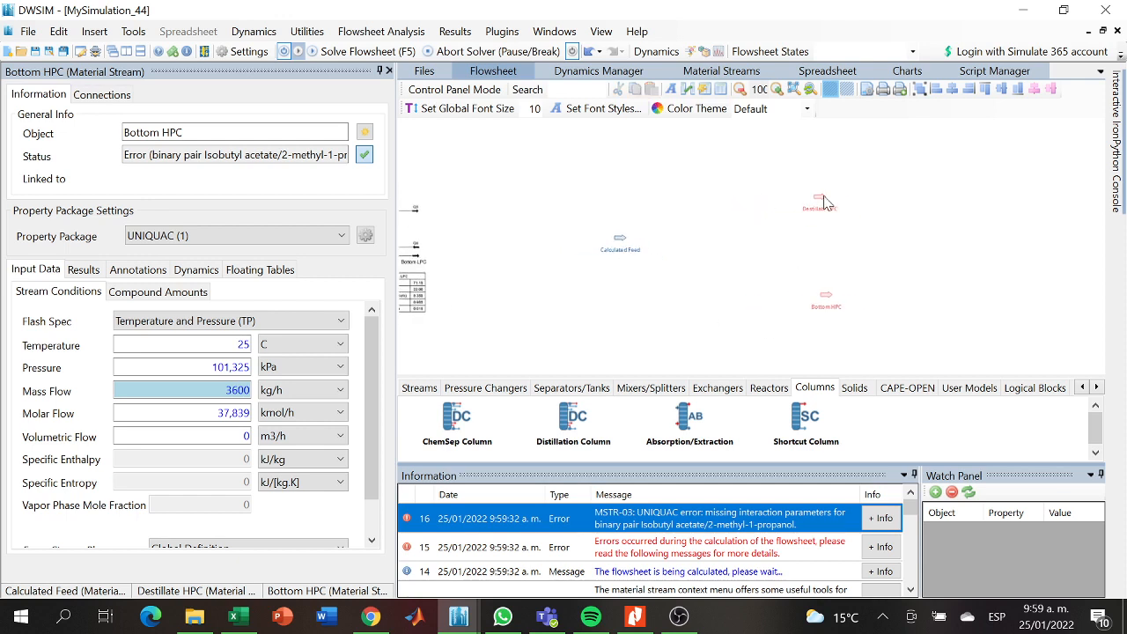
{"action": "left_click", "coordinate": [824, 203]}
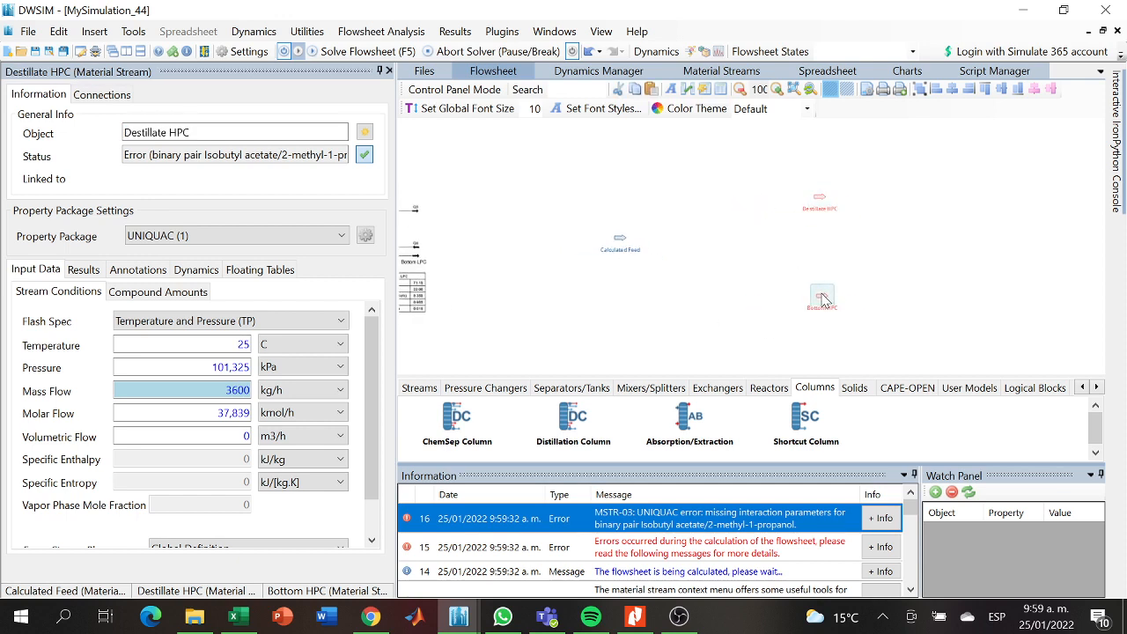
{"action": "left_click", "coordinate": [822, 302]}
- Set the Destillate HPC stream's temperature to 107,6 C
{"action": "left_click", "coordinate": [824, 201]}
{"action": "left_click_drag", "start_coordinate": [646, 326], "coordinate": [885, 315]}
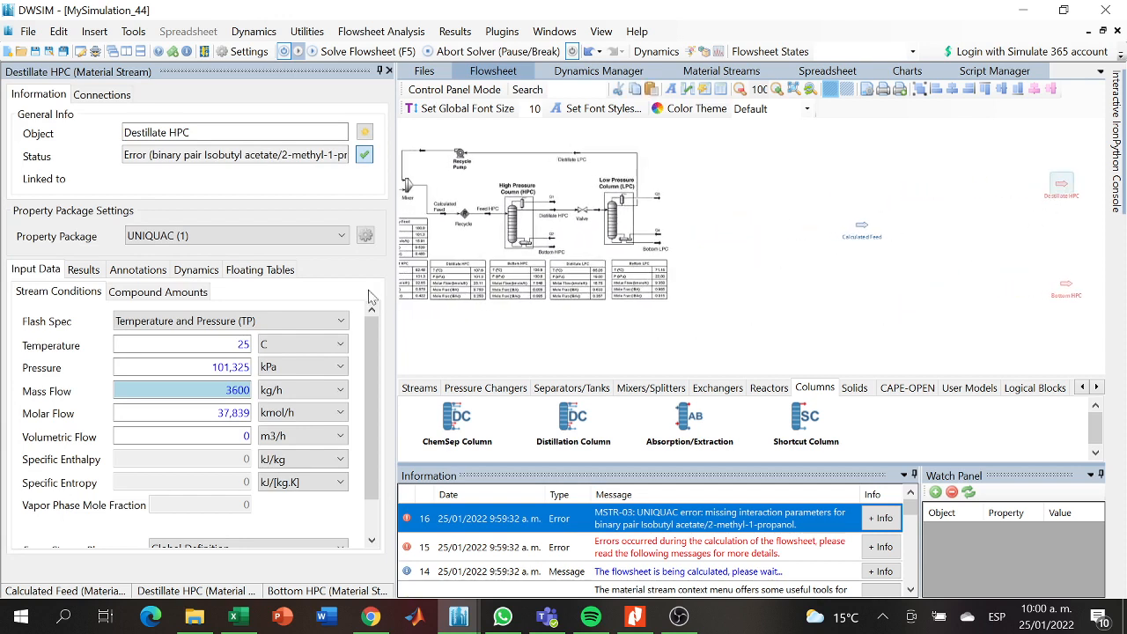
{"action": "left_click", "coordinate": [254, 350]}
{"action": "left_click", "coordinate": [250, 345]}
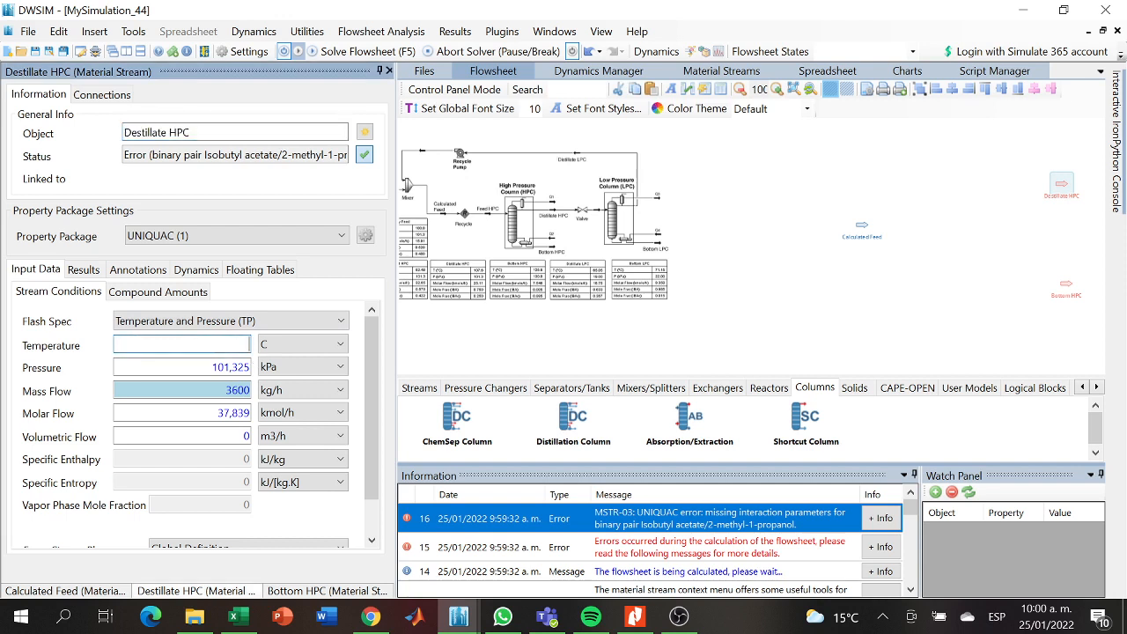
{"action": "type", "text": "107,6"}
{"action": "key", "text": "Return"}
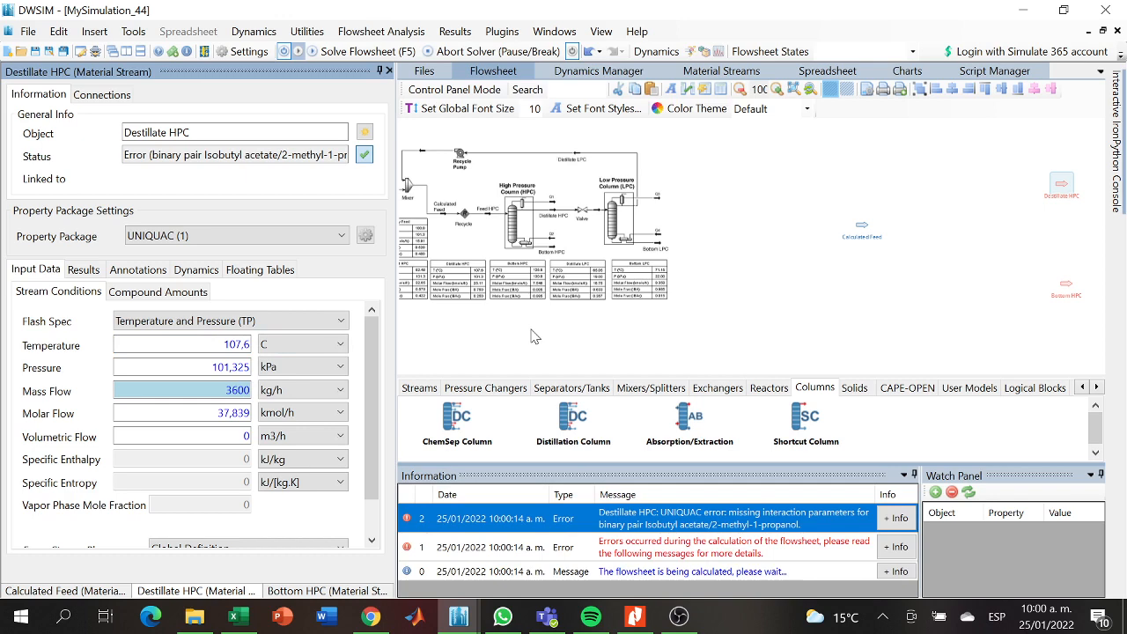
{"action": "scroll", "coordinate": [531, 336], "scroll_direction": "up", "scroll_amount": 6}
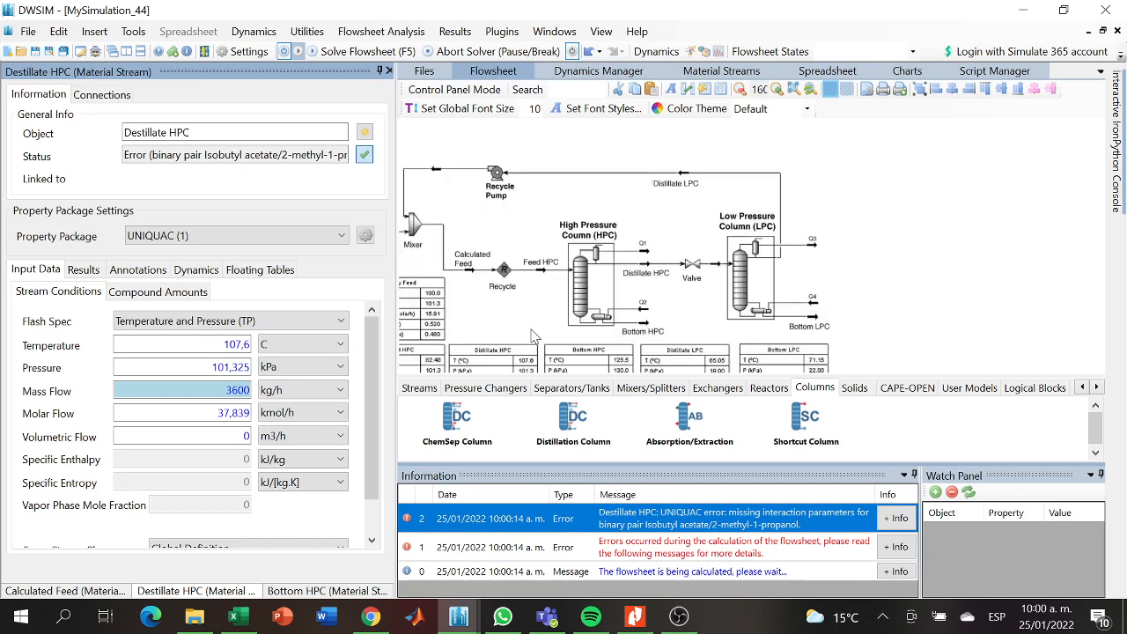
- Place a ChemSep Column between the Calculated Feed stream and the two HPC product streams
{"action": "left_click_drag", "start_coordinate": [666, 322], "coordinate": [623, 220]}
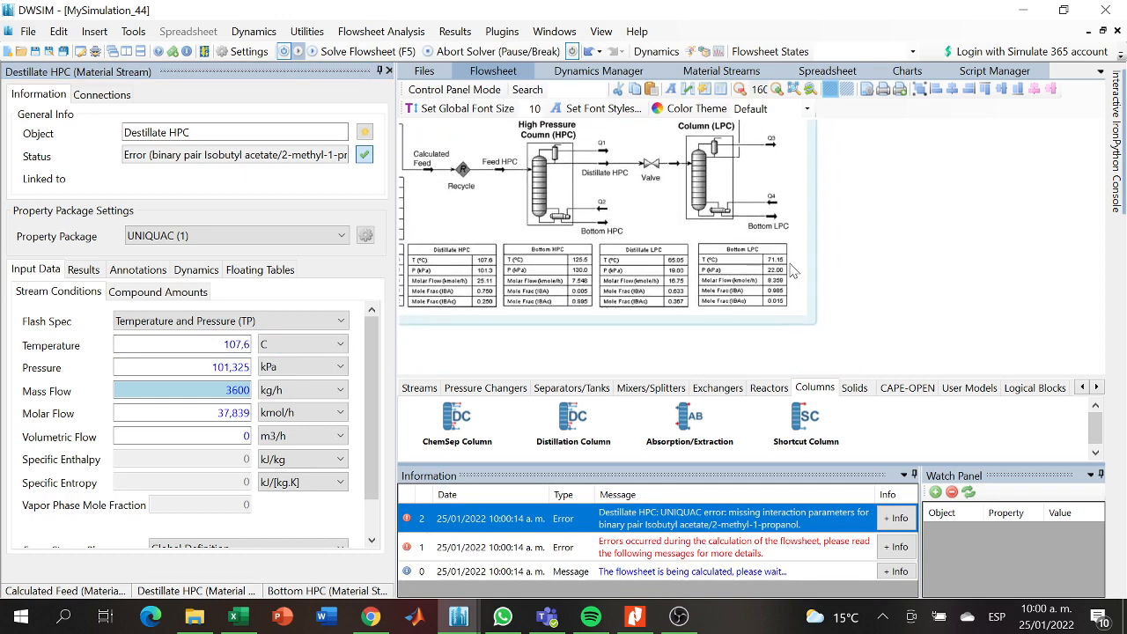
{"action": "left_click_drag", "start_coordinate": [877, 271], "coordinate": [449, 219]}
{"action": "left_click_drag", "start_coordinate": [857, 291], "coordinate": [693, 262]}
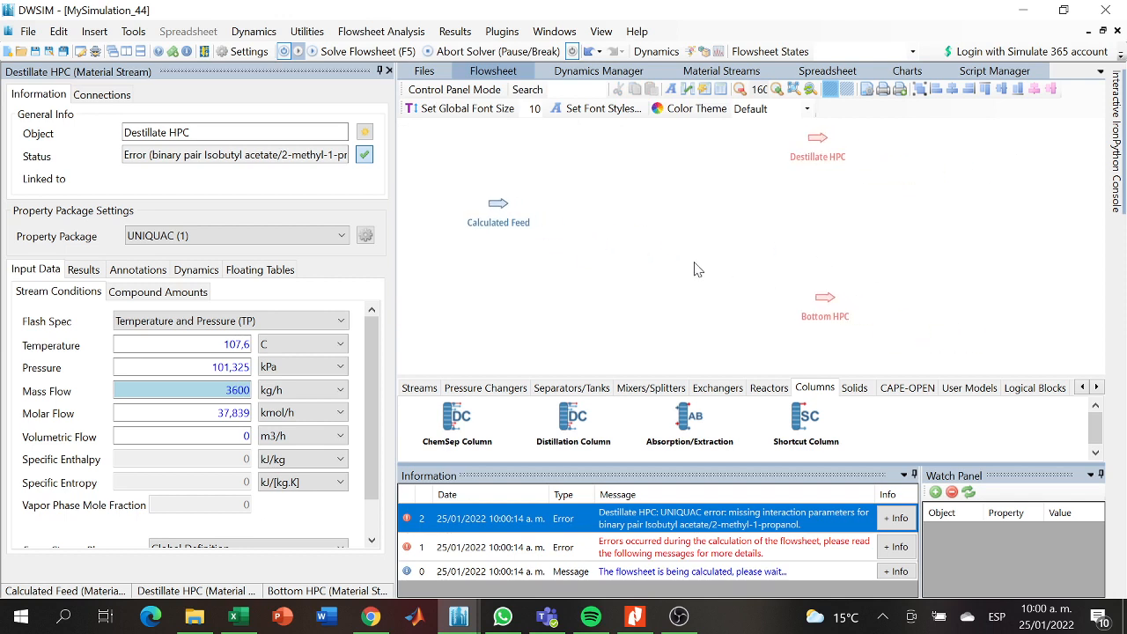
{"action": "scroll", "coordinate": [694, 268], "scroll_direction": "down", "scroll_amount": 3}
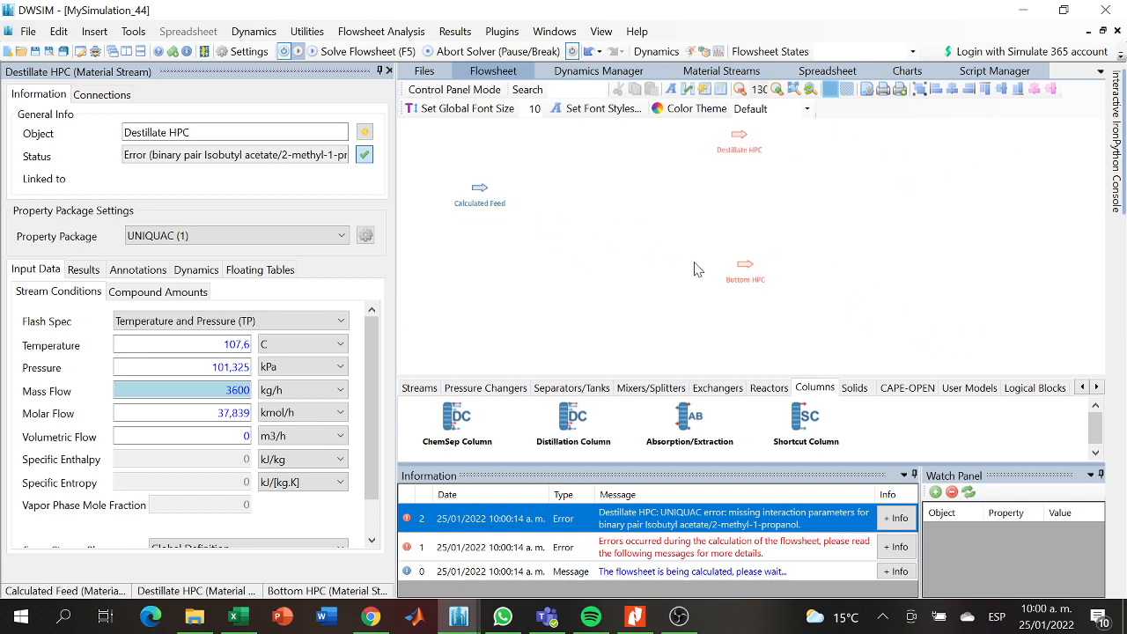
{"action": "left_click_drag", "start_coordinate": [849, 207], "coordinate": [852, 249]}
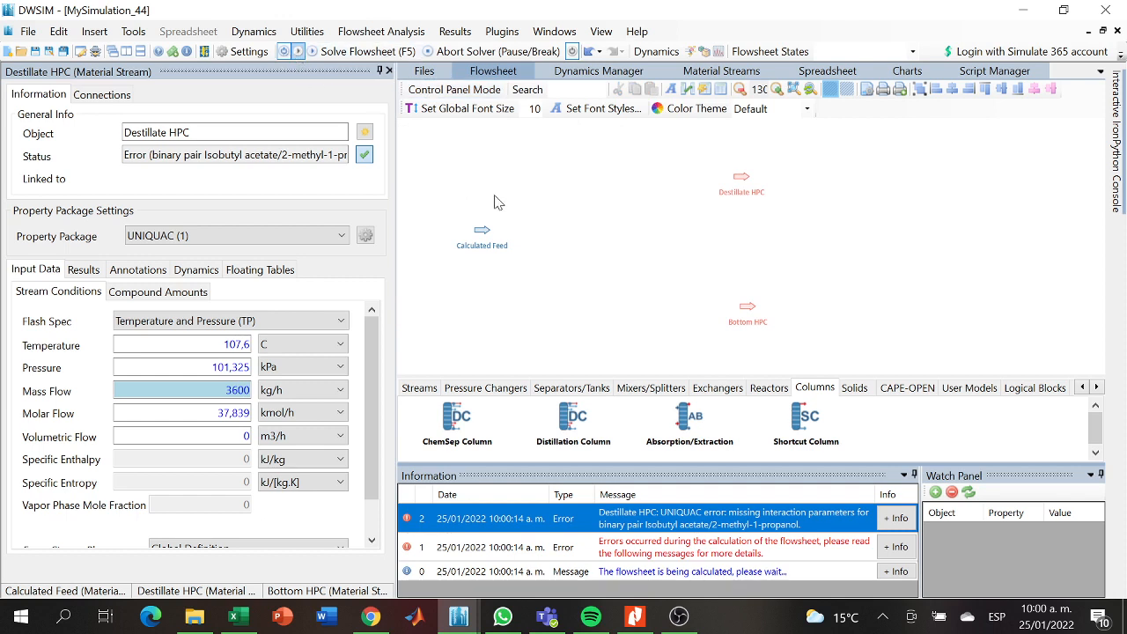
{"action": "scroll", "coordinate": [641, 291], "scroll_direction": "down", "scroll_amount": 3}
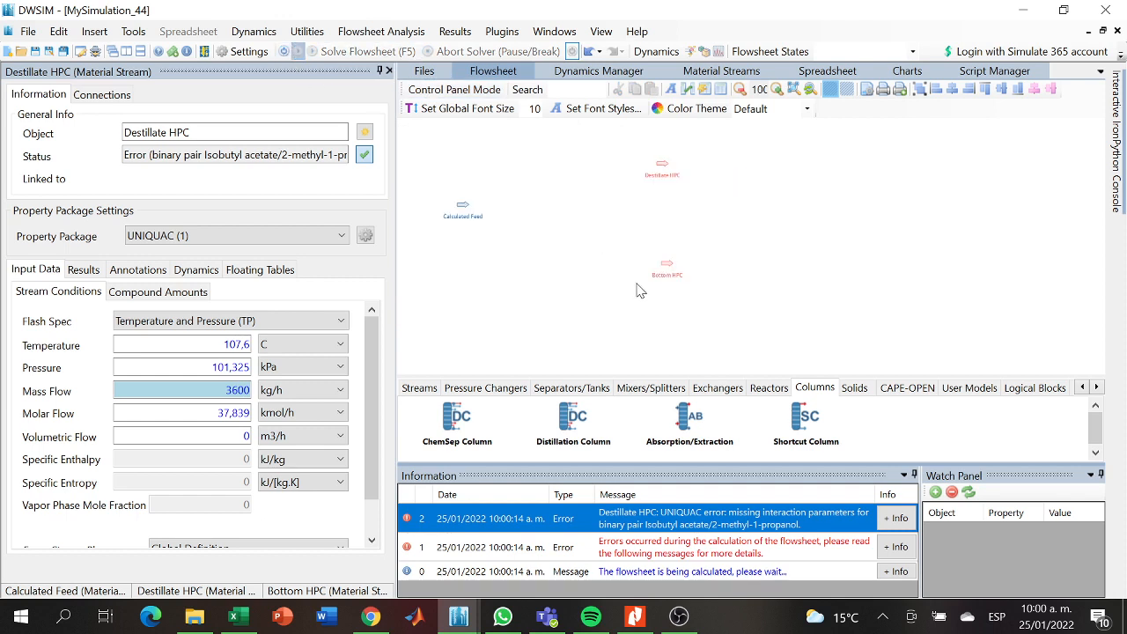
{"action": "left_click_drag", "start_coordinate": [457, 414], "coordinate": [577, 227]}
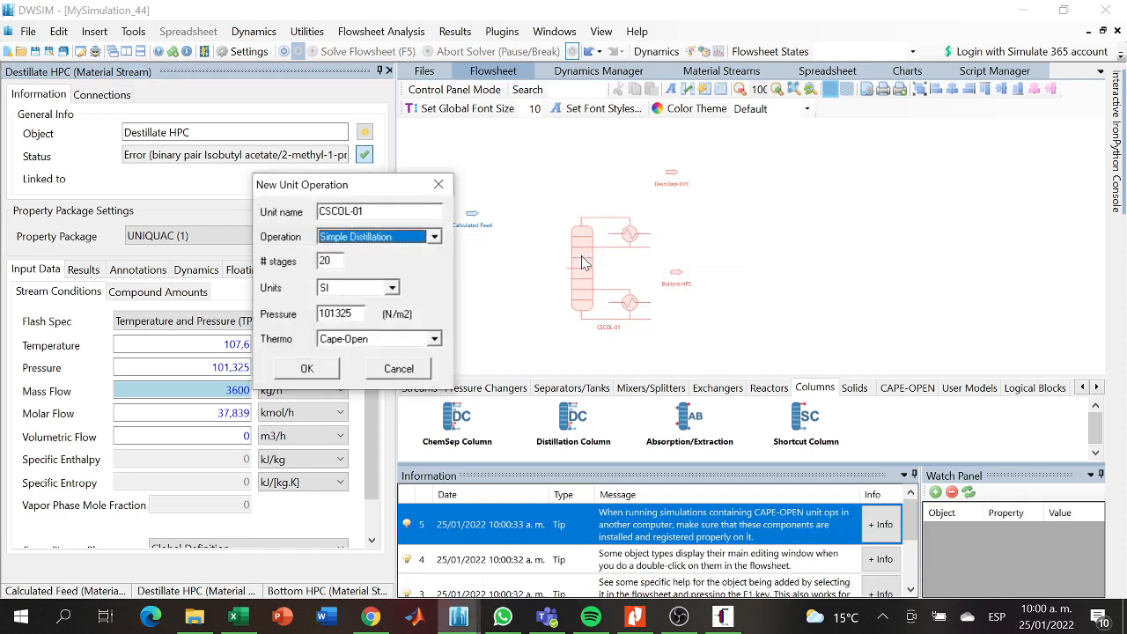
- Create the simple distillation unit with 30 stages, SI units, a pressure of 101300 N/m2 and ChemSep thermo
{"action": "left_click", "coordinate": [332, 262]}
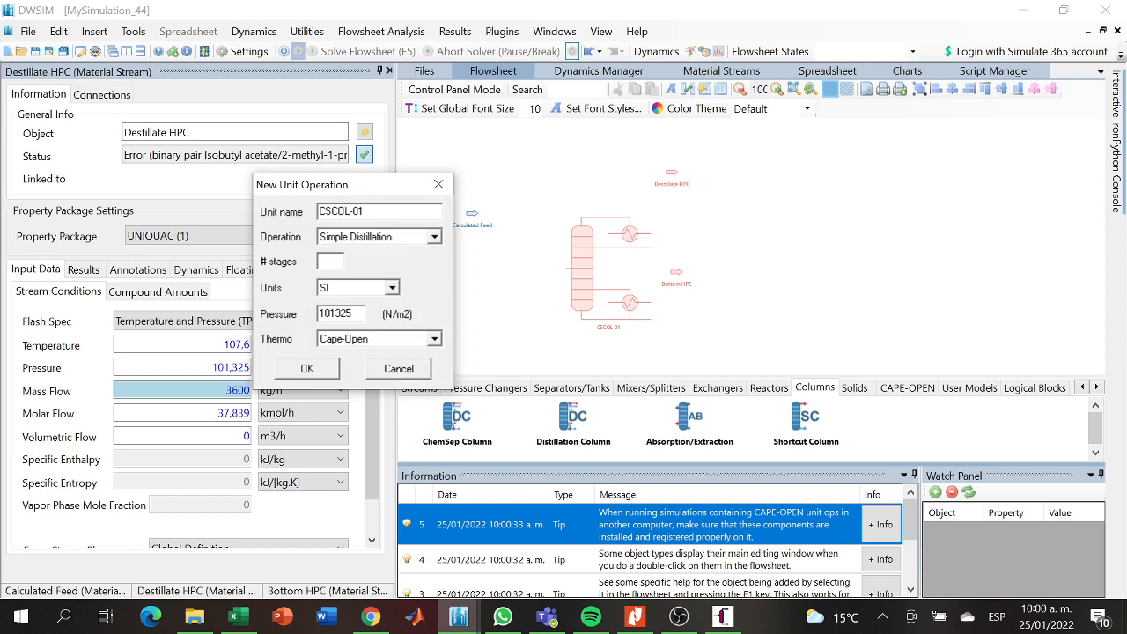
{"action": "type", "text": "30"}
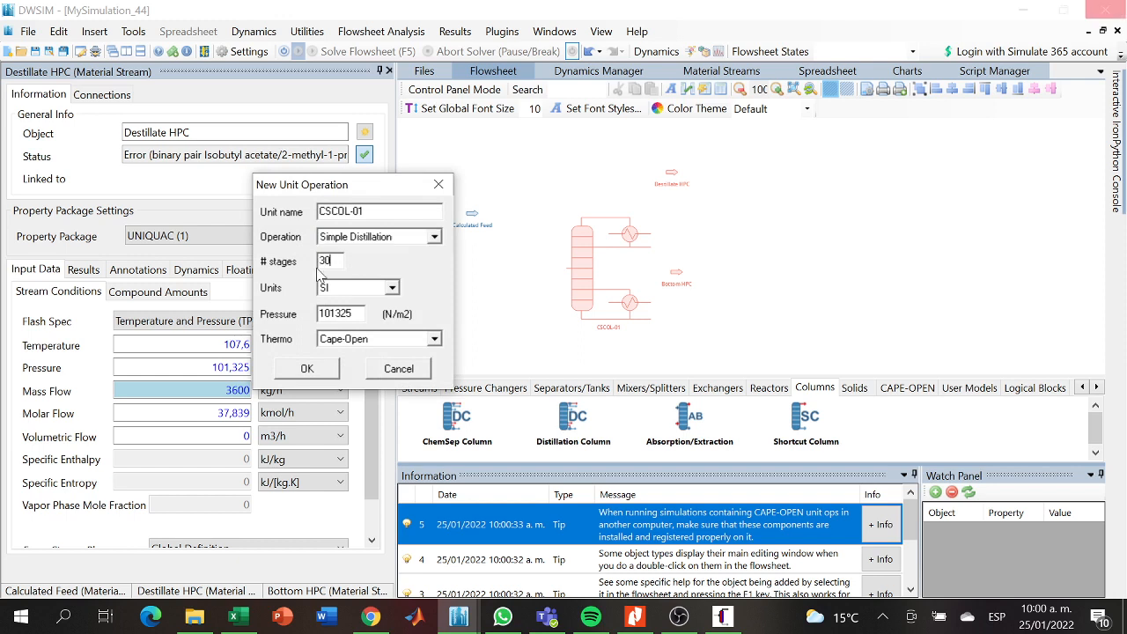
{"action": "left_click", "coordinate": [391, 289]}
{"action": "left_click", "coordinate": [395, 294]}
{"action": "left_click", "coordinate": [353, 315]}
{"action": "left_click", "coordinate": [434, 343]}
{"action": "left_click", "coordinate": [407, 362]}
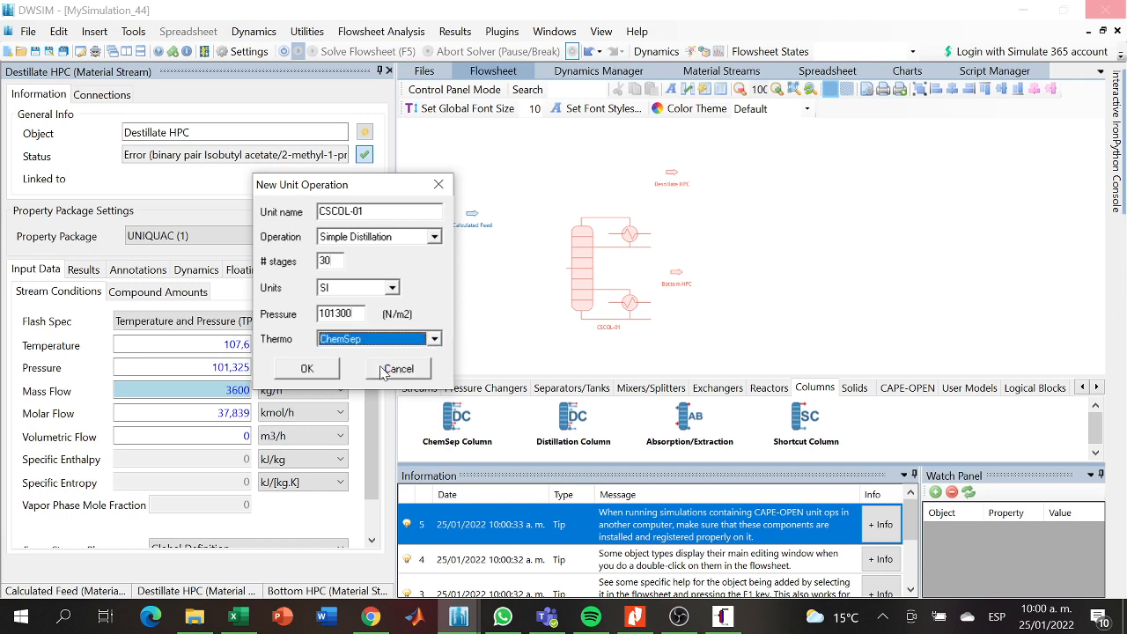
{"action": "left_click", "coordinate": [308, 369]}
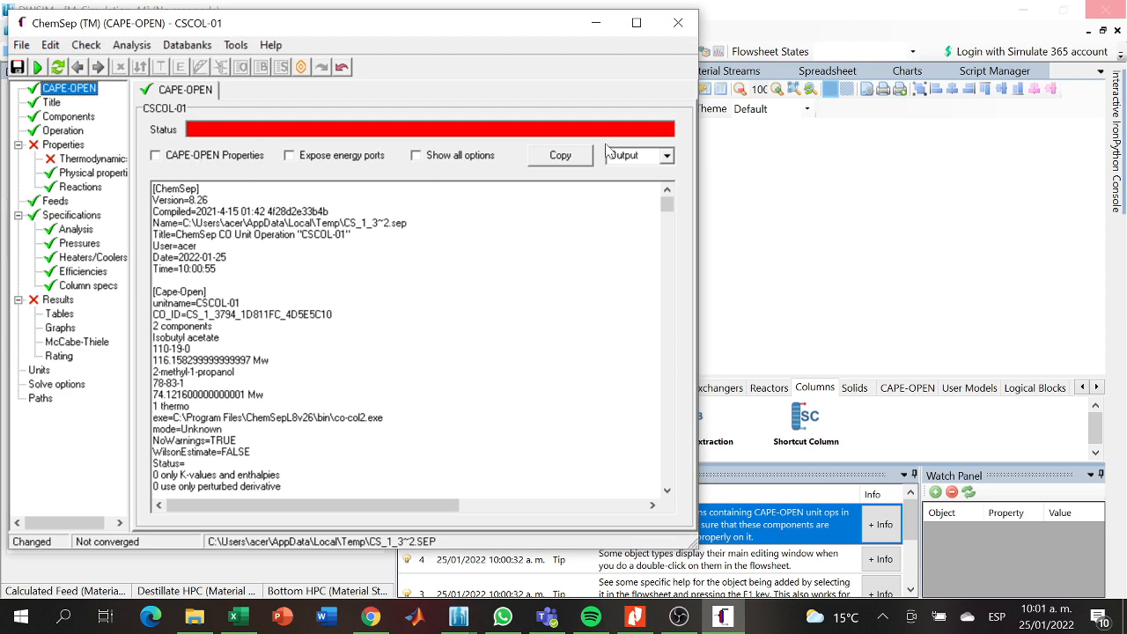
- Close the ChemSep editor and move the column up between the Calculated Feed and the product streams
{"action": "left_click", "coordinate": [678, 27]}
{"action": "left_click", "coordinate": [489, 356]}
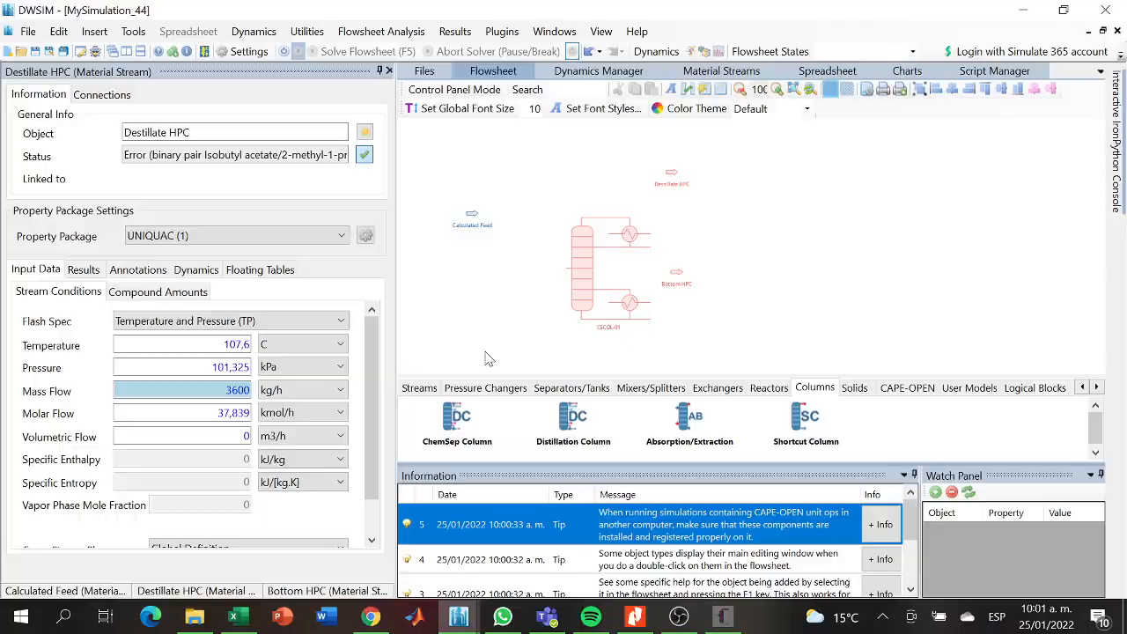
{"action": "left_click_drag", "start_coordinate": [578, 298], "coordinate": [525, 263]}
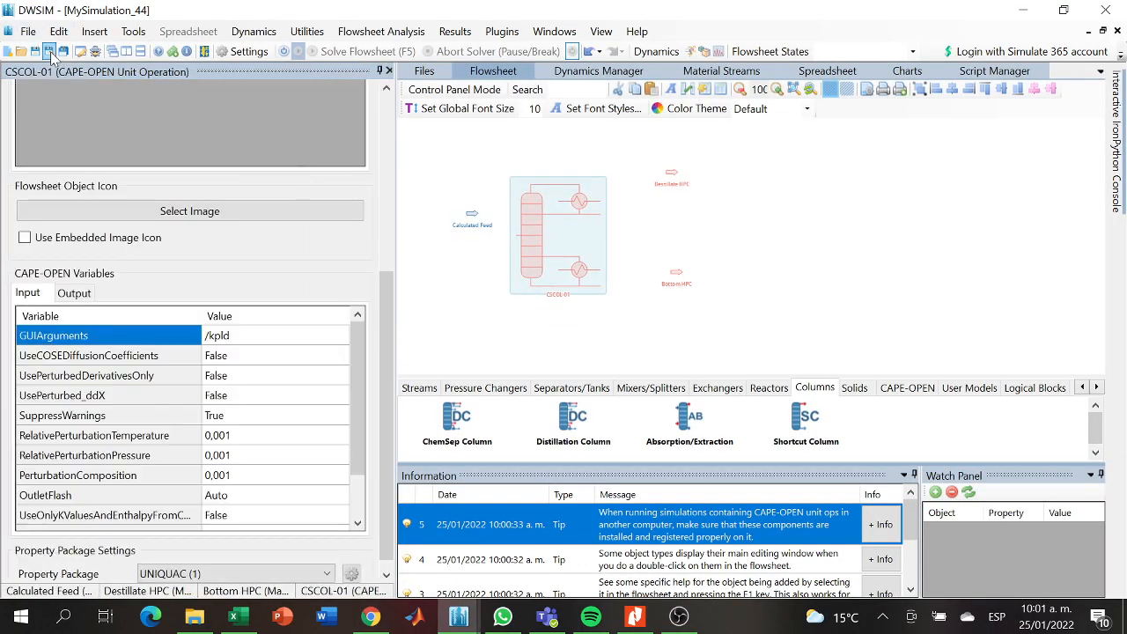
- Save the simulation as "Ensayo 1" in the Tercer parcial folder under Silulación de procesos on drive D
{"action": "left_click", "coordinate": [48, 52]}
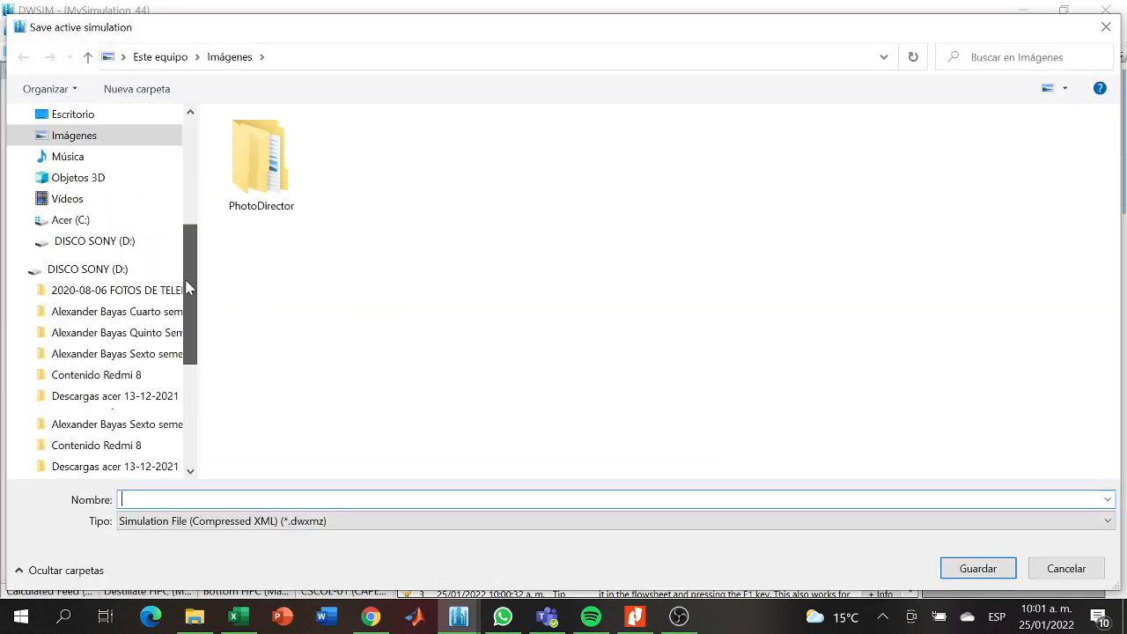
{"action": "scroll", "coordinate": [197, 315], "scroll_direction": "up", "scroll_amount": 6}
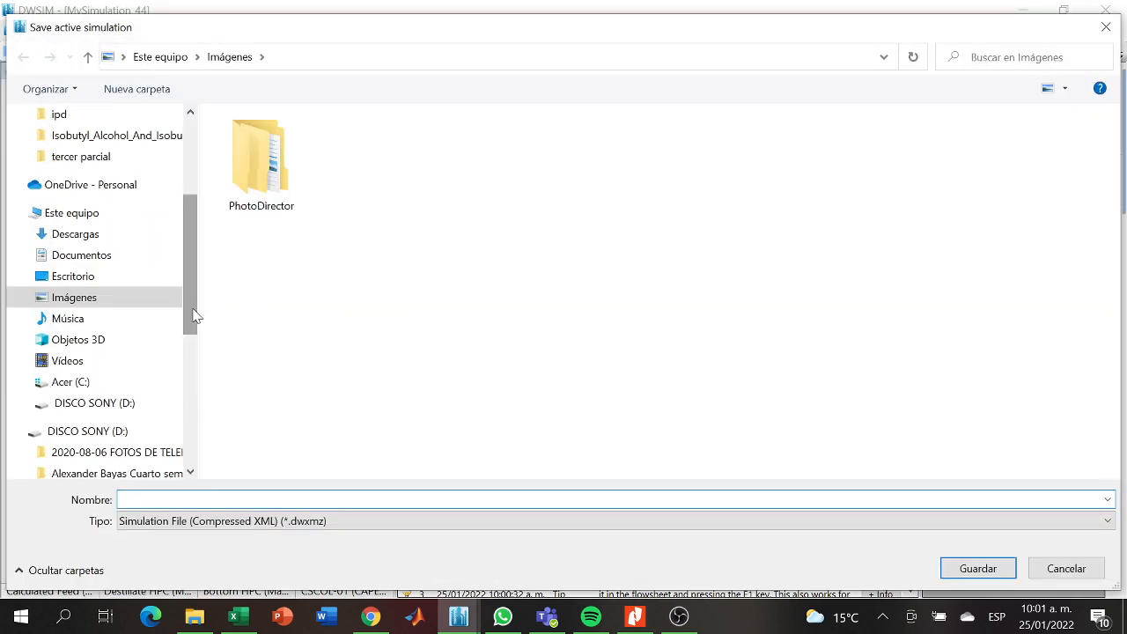
{"action": "left_click_drag", "start_coordinate": [195, 225], "coordinate": [188, 388]}
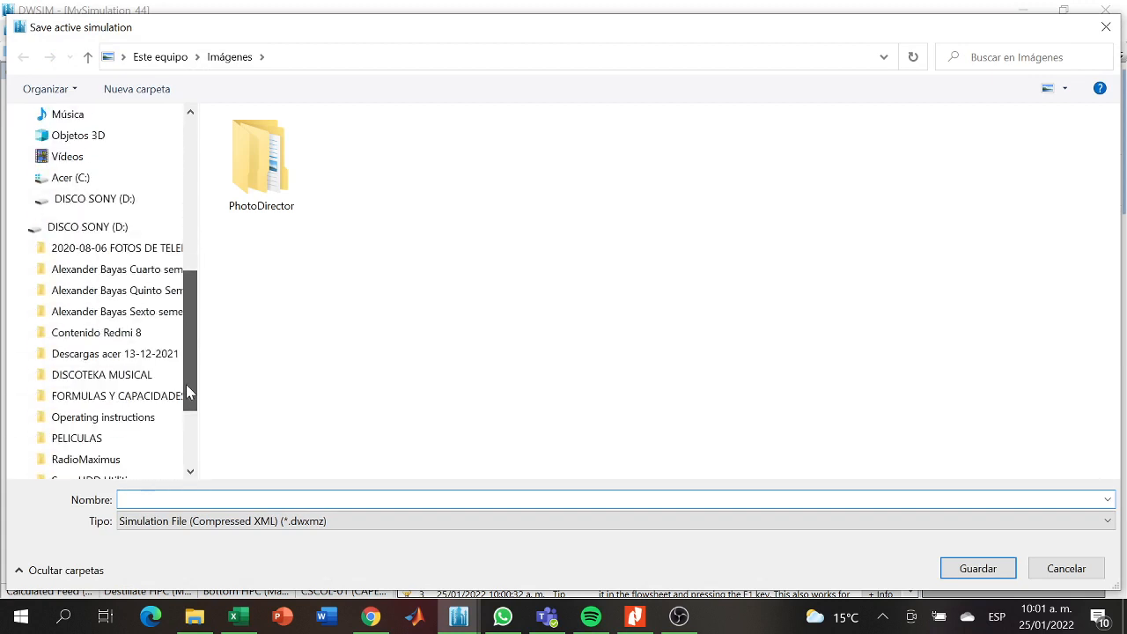
{"action": "left_click", "coordinate": [123, 314]}
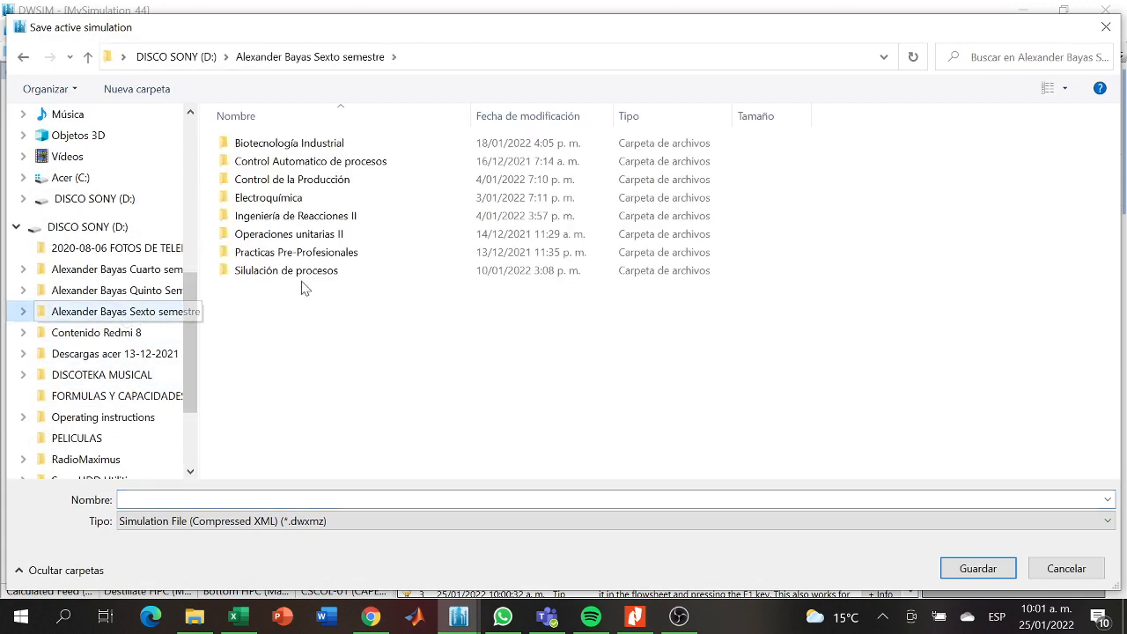
{"action": "double_click", "coordinate": [284, 270]}
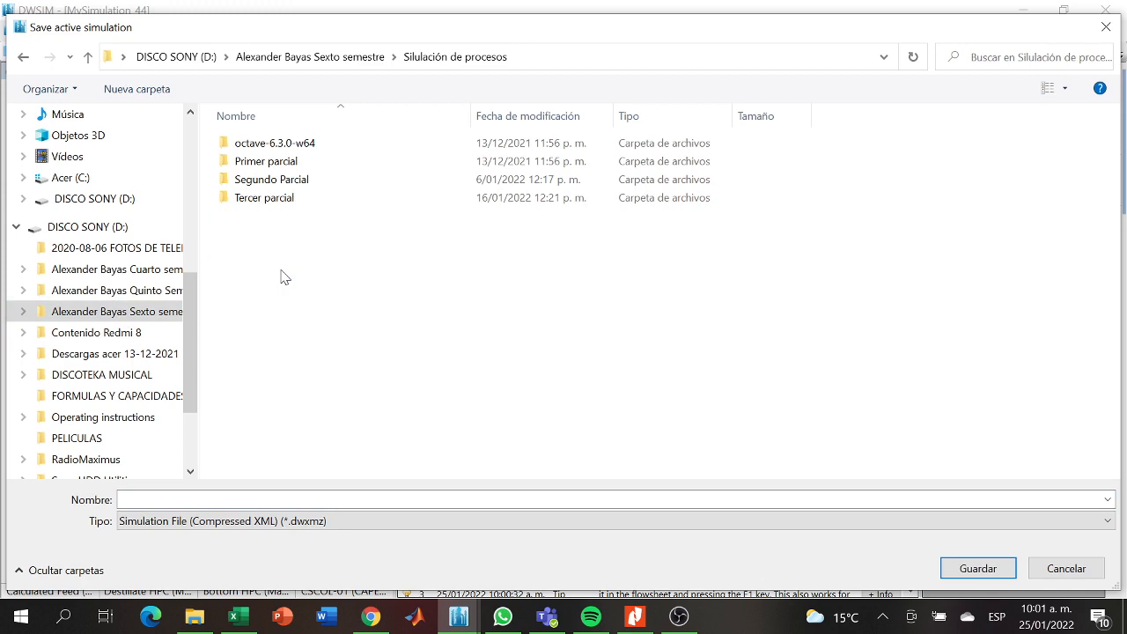
{"action": "double_click", "coordinate": [275, 199]}
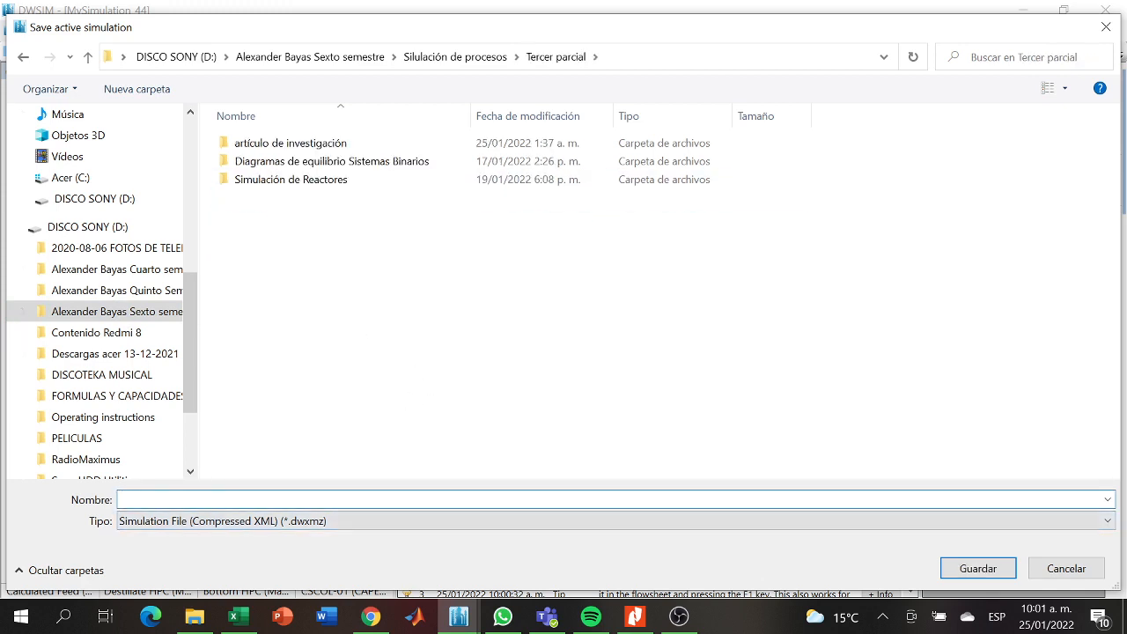
{"action": "type", "text": "Ensayo 1"}
{"action": "left_click", "coordinate": [978, 568]}
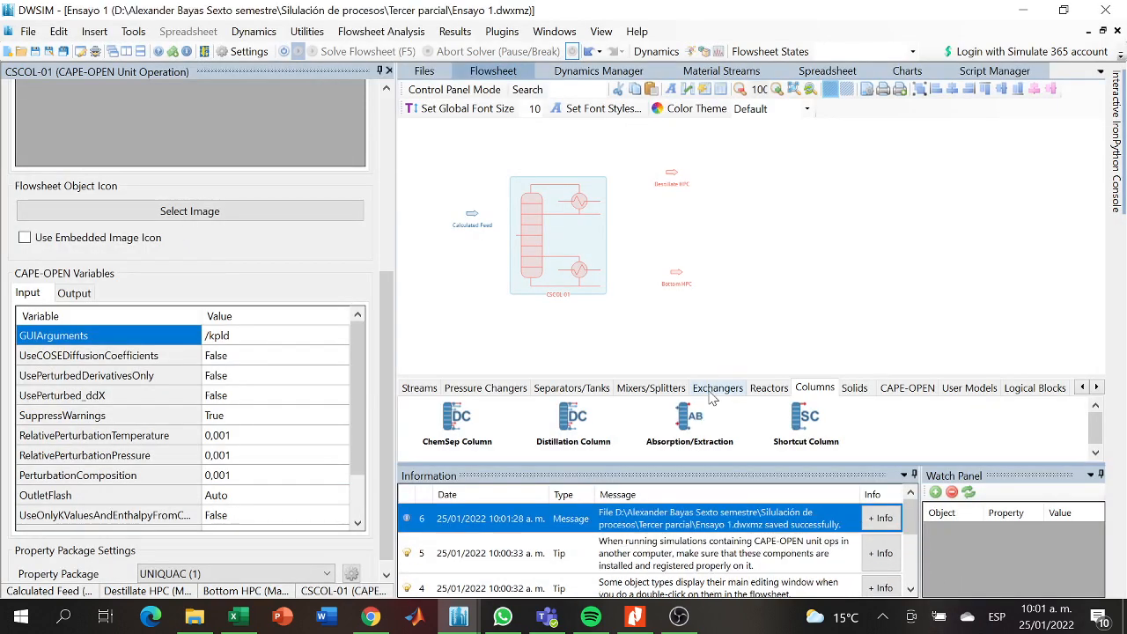
- Shift the column slightly toward the Destillate HPC stream and close its ChemSep editor without saving the input
{"action": "left_click_drag", "start_coordinate": [570, 246], "coordinate": [581, 234]}
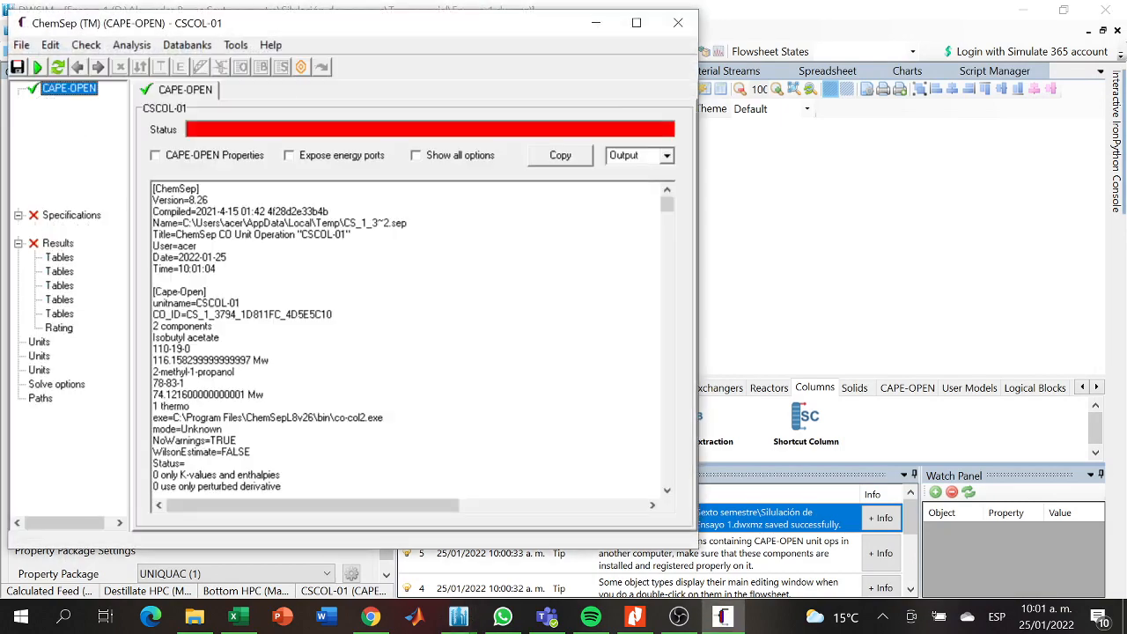
{"action": "left_click", "coordinate": [677, 23]}
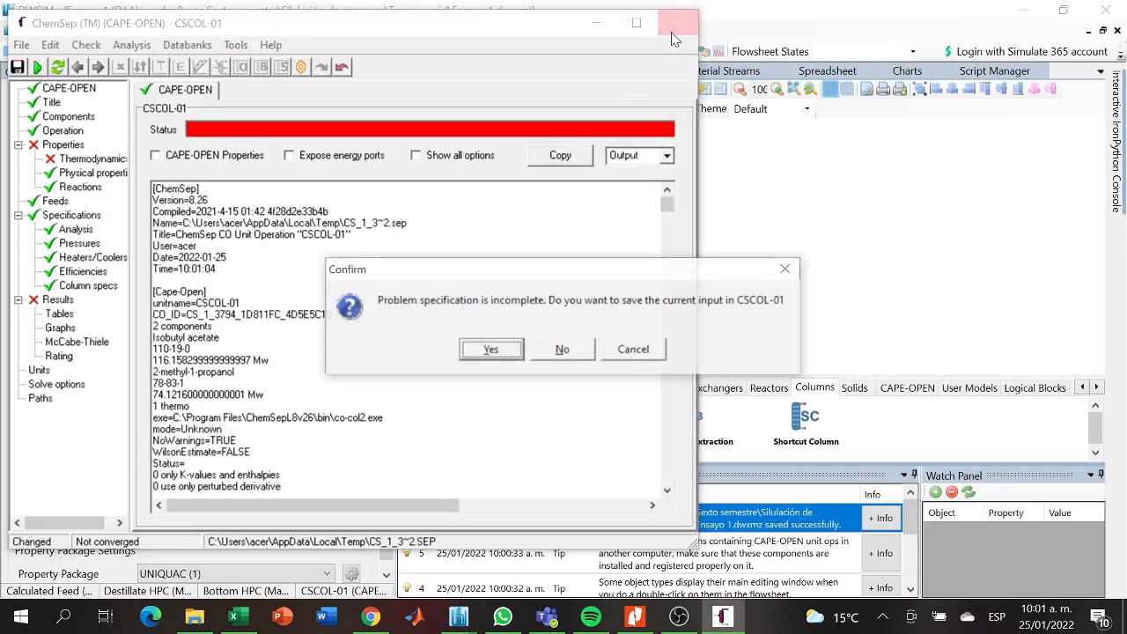
{"action": "left_click", "coordinate": [574, 349]}
- Connect the Calculated Feed stream to the column's Feed1_stage15 inlet
{"action": "left_click_drag", "start_coordinate": [387, 335], "coordinate": [392, 139]}
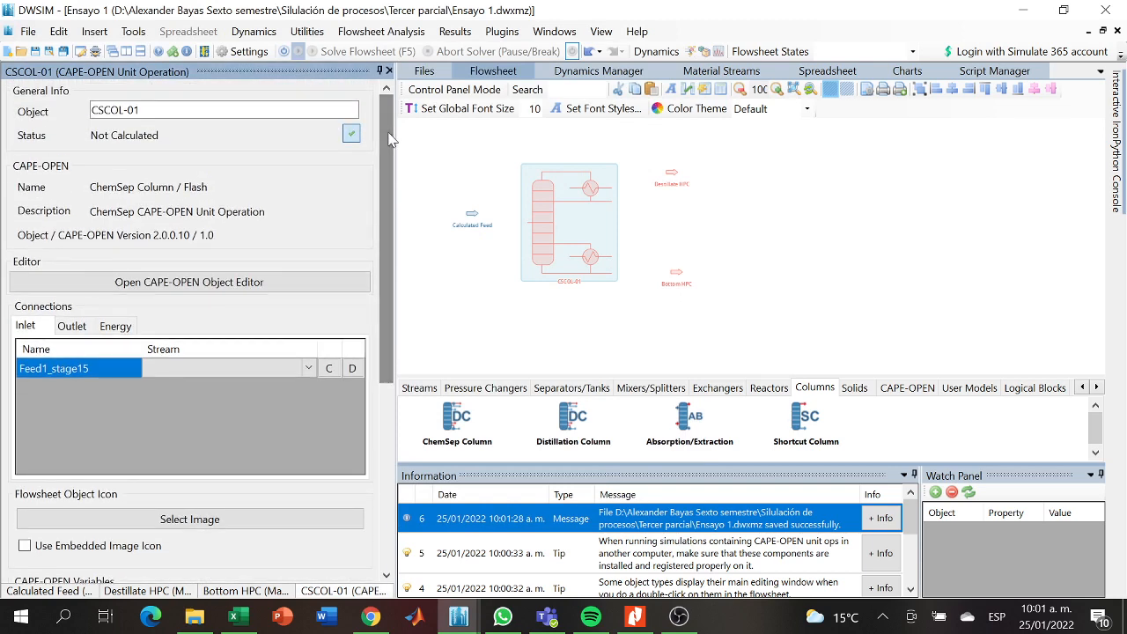
{"action": "left_click", "coordinate": [308, 370]}
{"action": "left_click", "coordinate": [308, 371]}
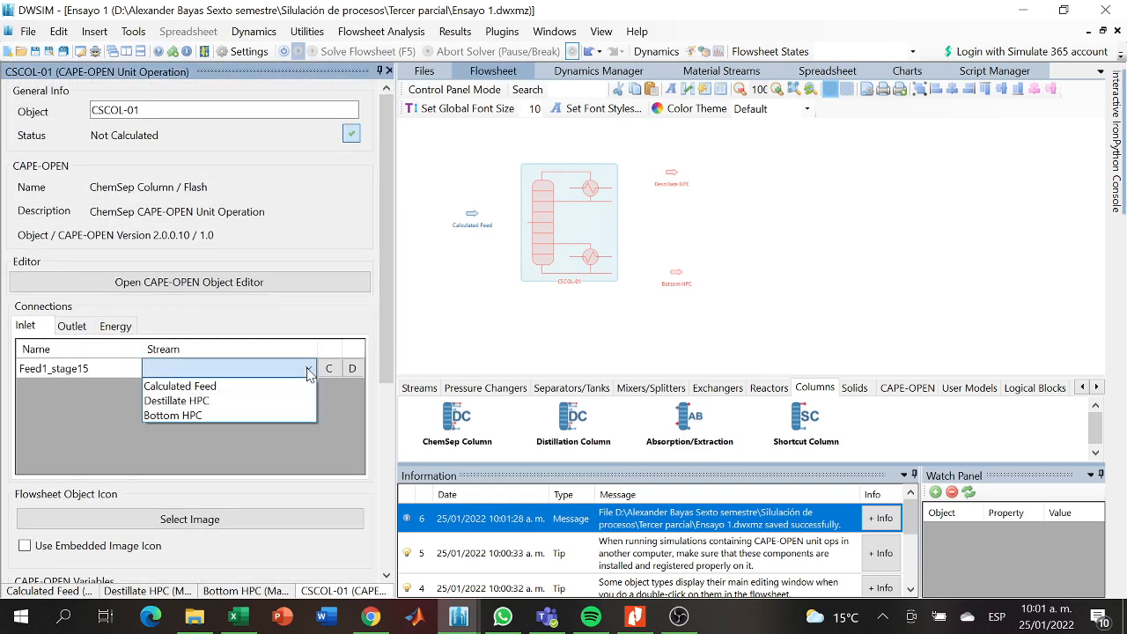
{"action": "left_click", "coordinate": [213, 385]}
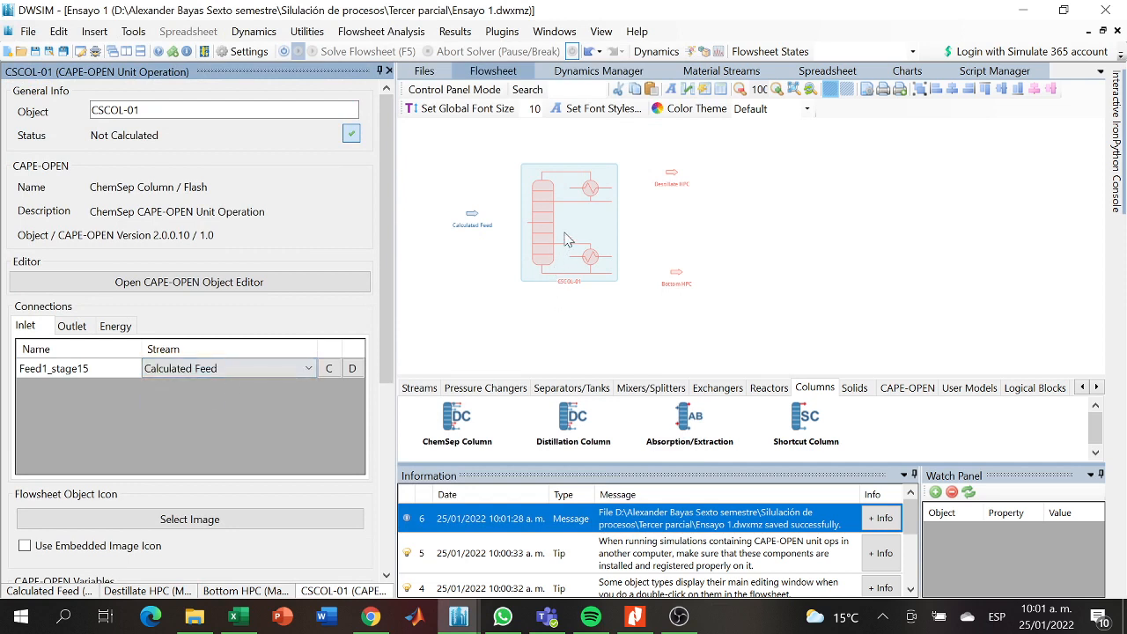
- Connect the column's TopProduct outlet to Destillate HPC and its BottomProduct outlet to Bottom HPC
{"action": "left_click", "coordinate": [76, 327]}
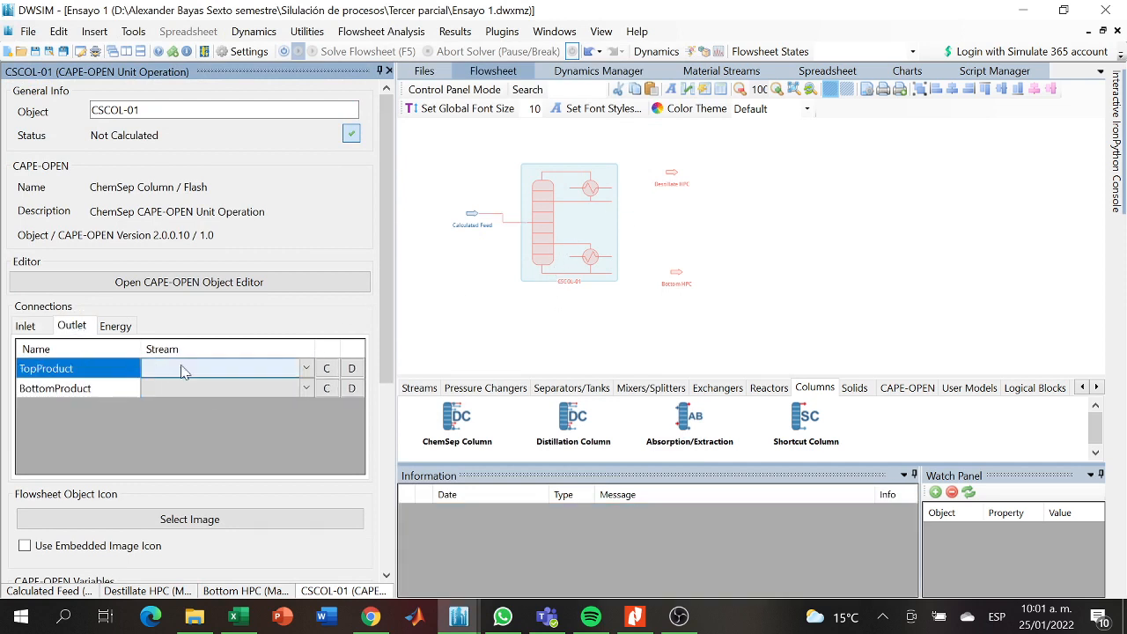
{"action": "left_click", "coordinate": [304, 375]}
{"action": "left_click", "coordinate": [305, 372]}
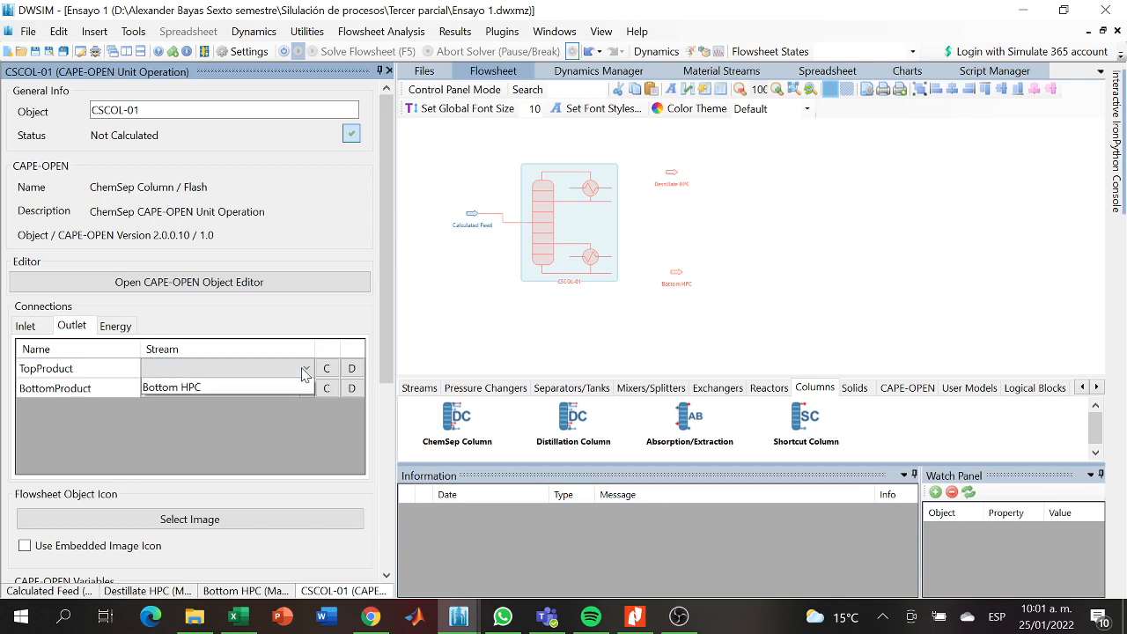
{"action": "left_click", "coordinate": [241, 401]}
{"action": "left_click", "coordinate": [305, 389]}
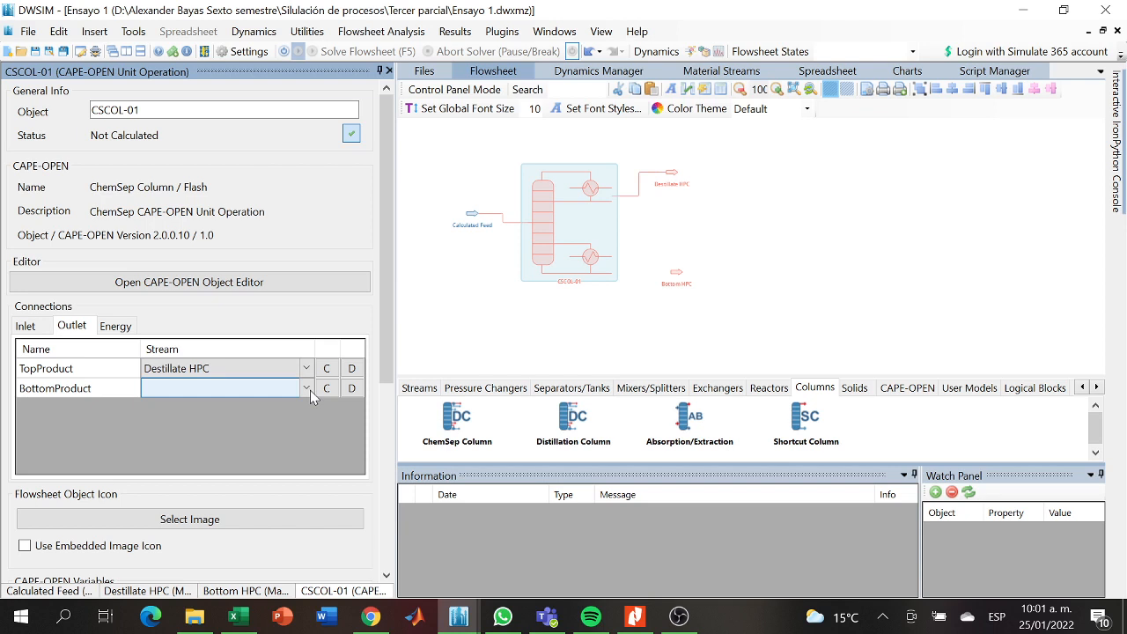
{"action": "left_click", "coordinate": [305, 390]}
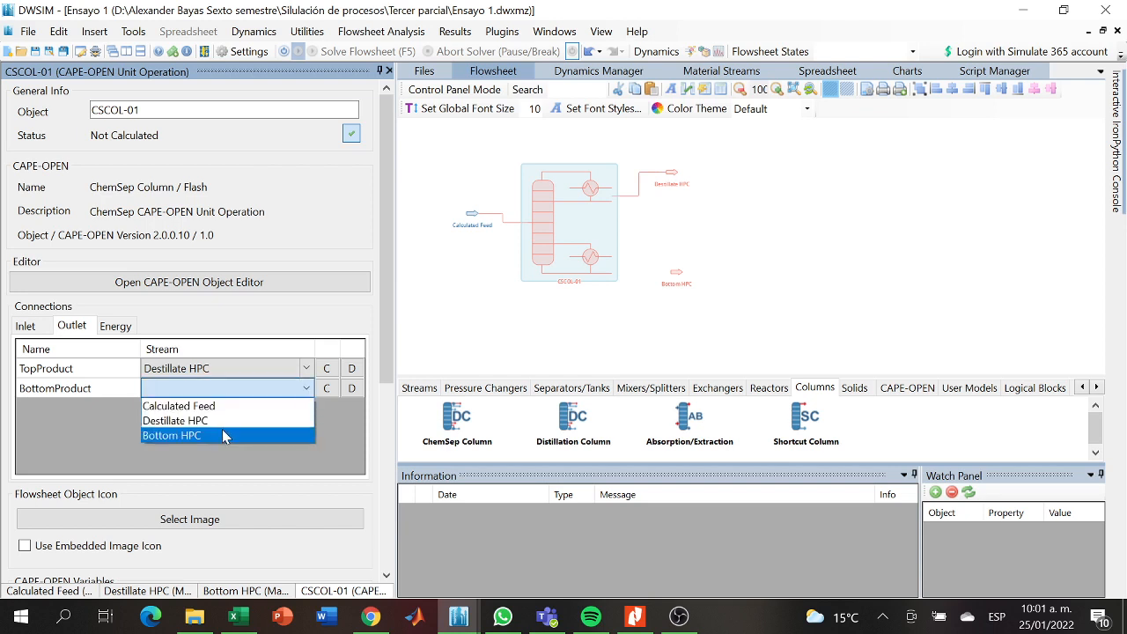
{"action": "left_click", "coordinate": [225, 436]}
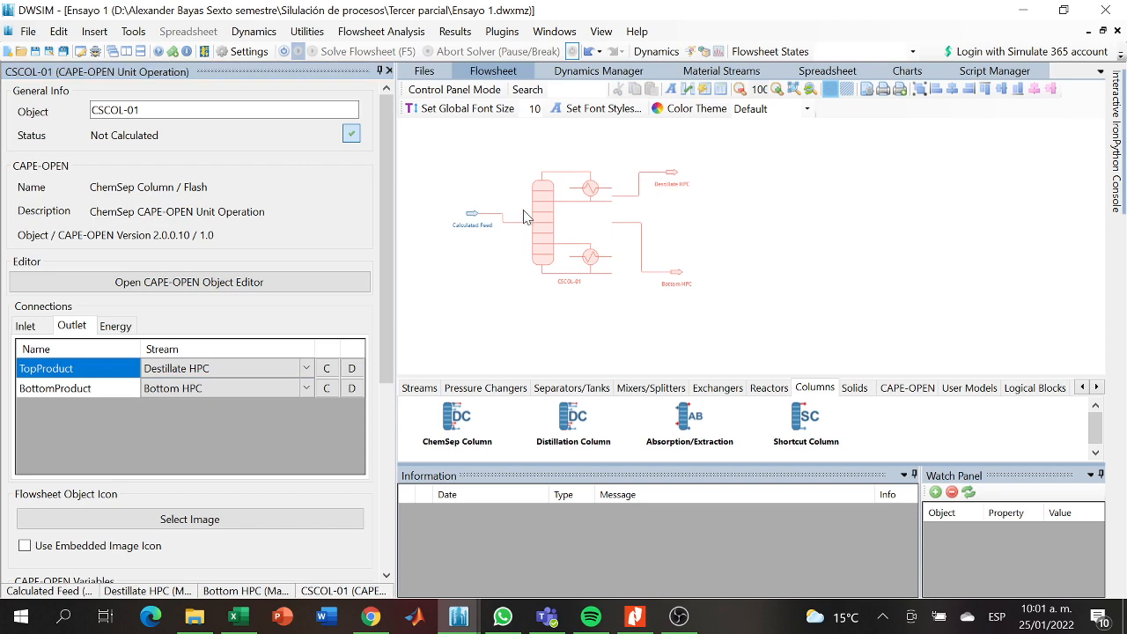
- Set the column's property package to UNIFAC (2)
{"action": "left_click_drag", "start_coordinate": [387, 318], "coordinate": [366, 538]}
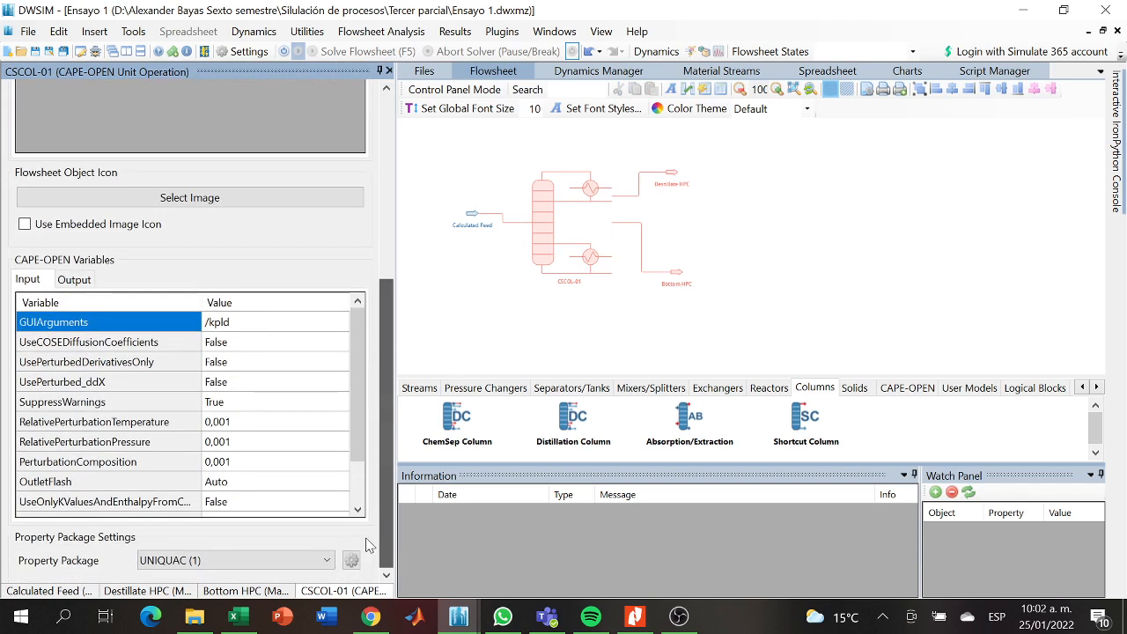
{"action": "left_click", "coordinate": [324, 560]}
{"action": "left_click", "coordinate": [265, 588]}
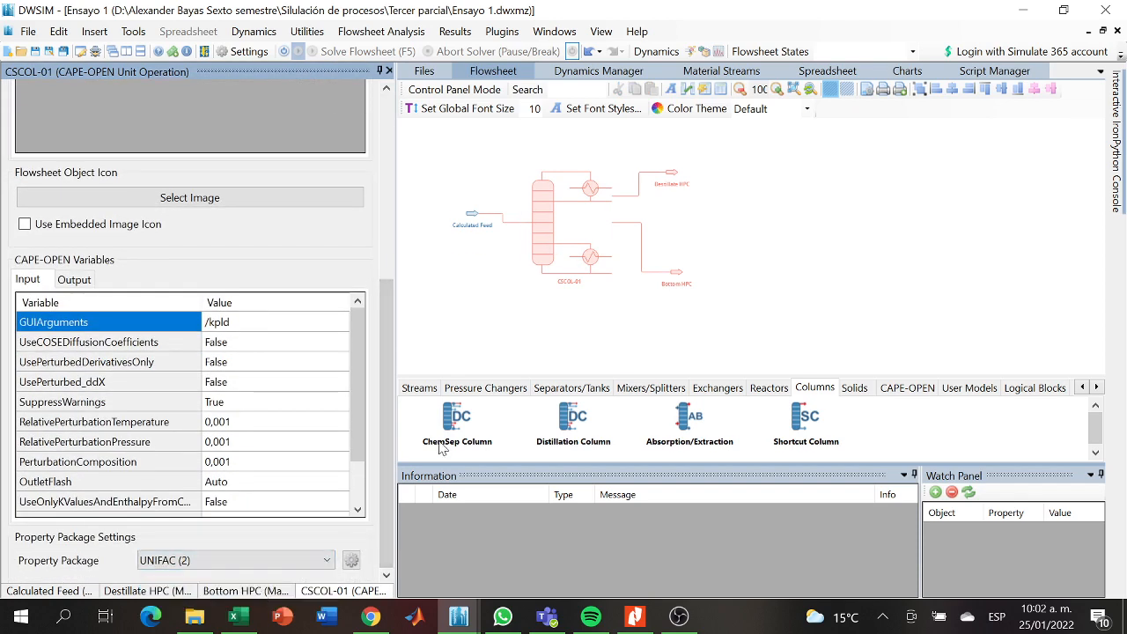
- Open the column's ChemSep editor and review its title, components and operation configuration
{"action": "left_click", "coordinate": [539, 233]}
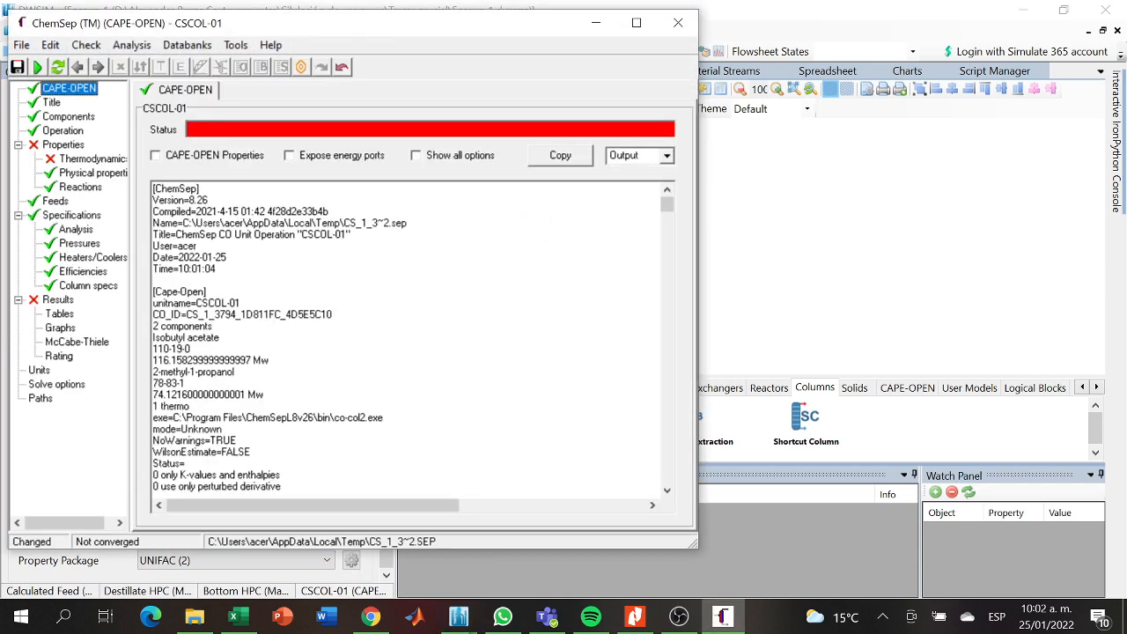
{"action": "left_click", "coordinate": [55, 102]}
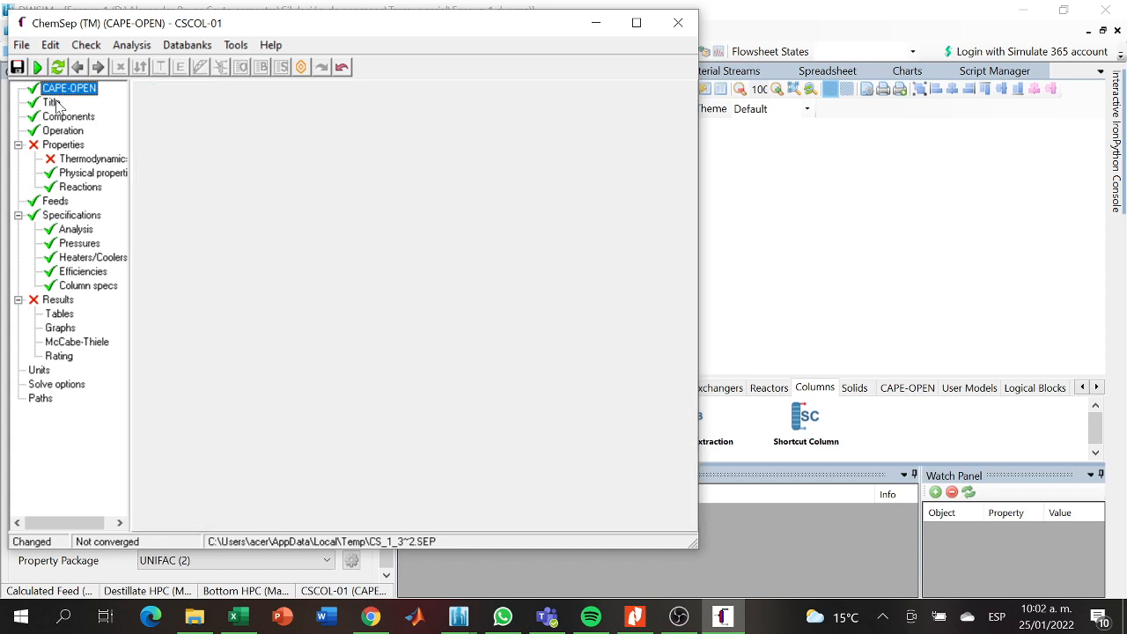
{"action": "left_click", "coordinate": [62, 116]}
{"action": "left_click", "coordinate": [59, 131]}
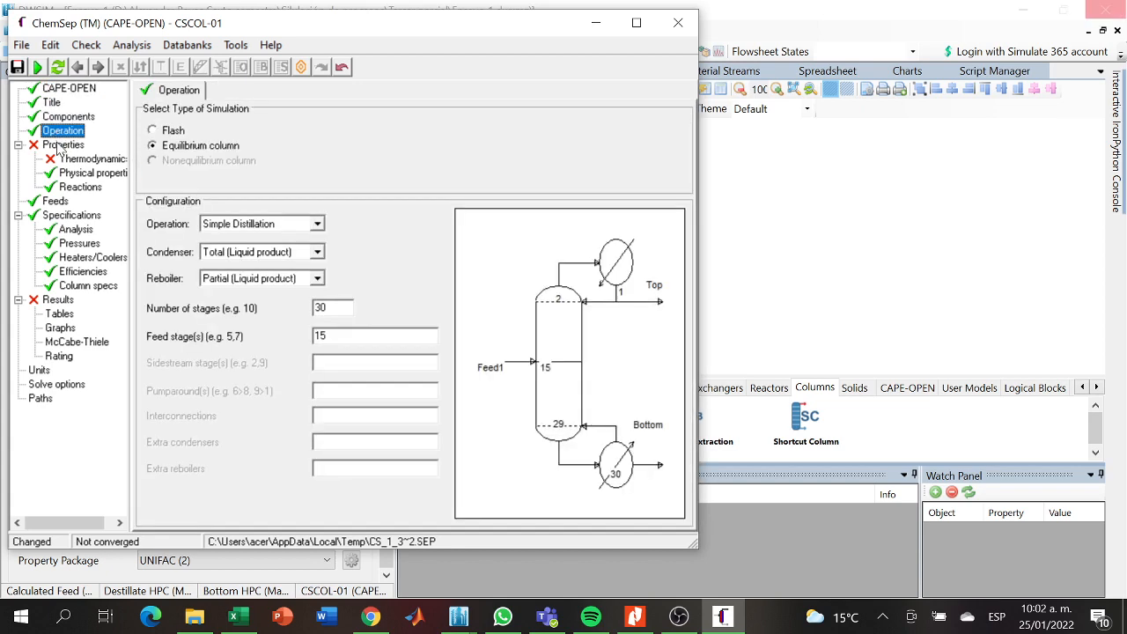
- Consult Table 10 of the distillation paper in Nitro Pro, then return to ChemSep and set the column's feed stage to 8
{"action": "left_click", "coordinate": [635, 616]}
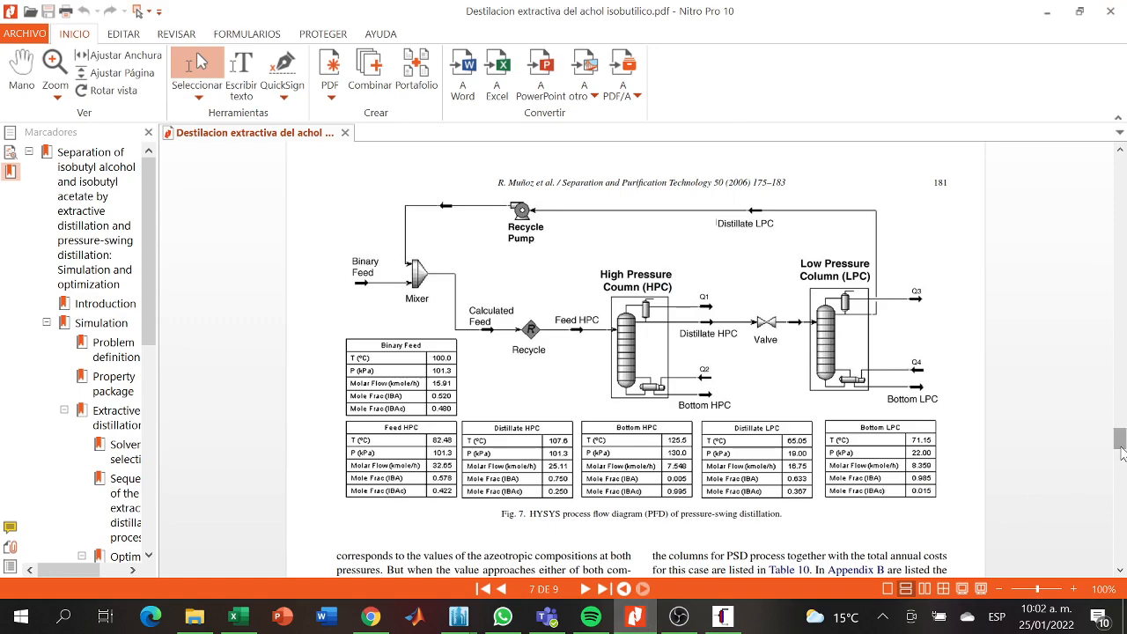
{"action": "left_click_drag", "start_coordinate": [1121, 451], "coordinate": [1123, 499]}
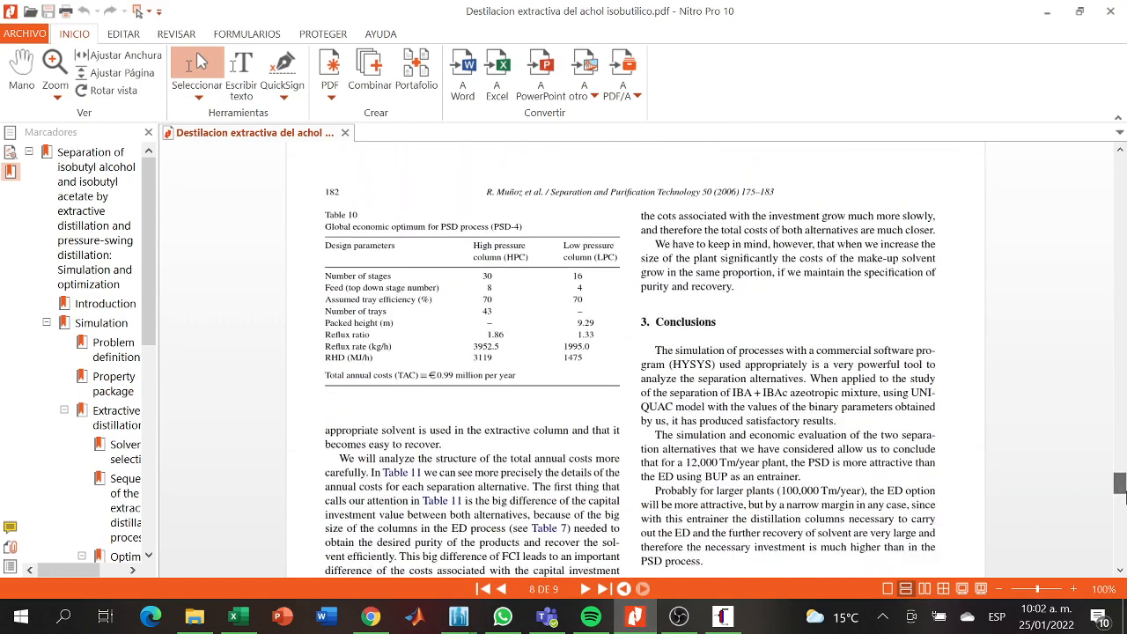
{"action": "left_click", "coordinate": [1047, 8]}
{"action": "left_click", "coordinate": [331, 337]}
{"action": "key", "text": "BackSpace"}
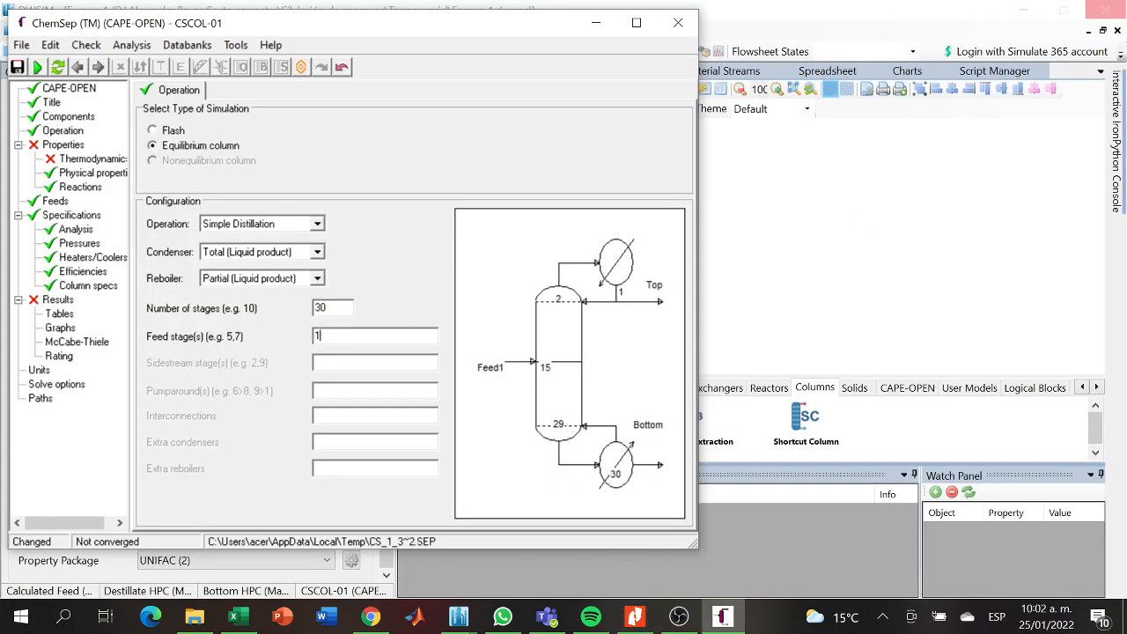
{"action": "key", "text": "Return"}
- Set the K-value model to DECHEMA and the activity coefficient to UNIQUAC, accepting the A + B/T + D.T temperature dependence
{"action": "left_click", "coordinate": [56, 146]}
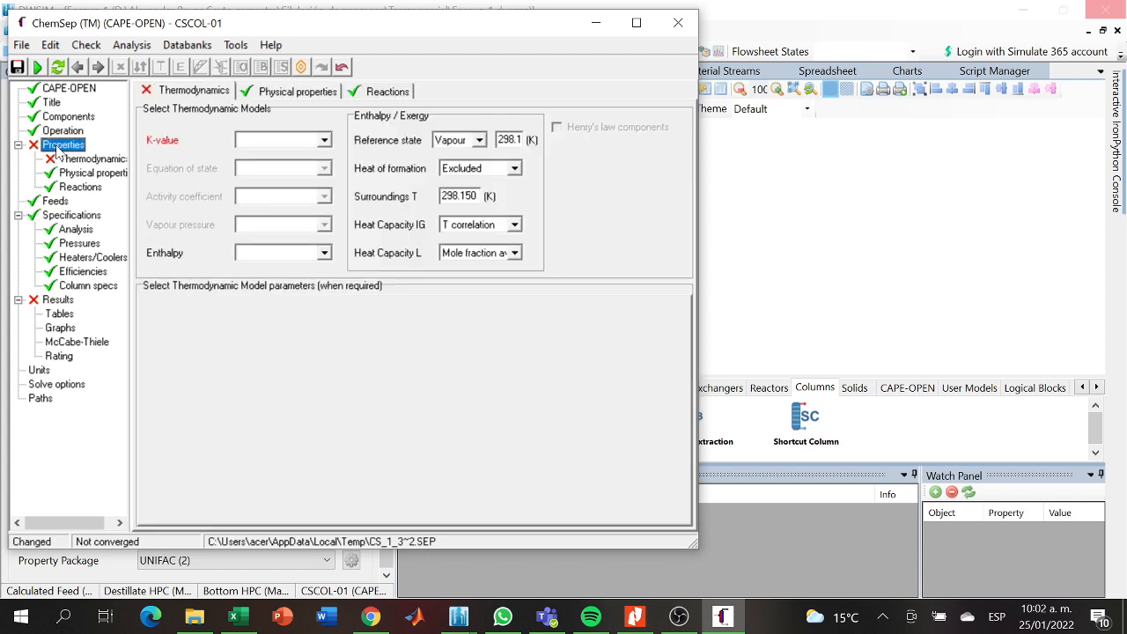
{"action": "left_click", "coordinate": [324, 141]}
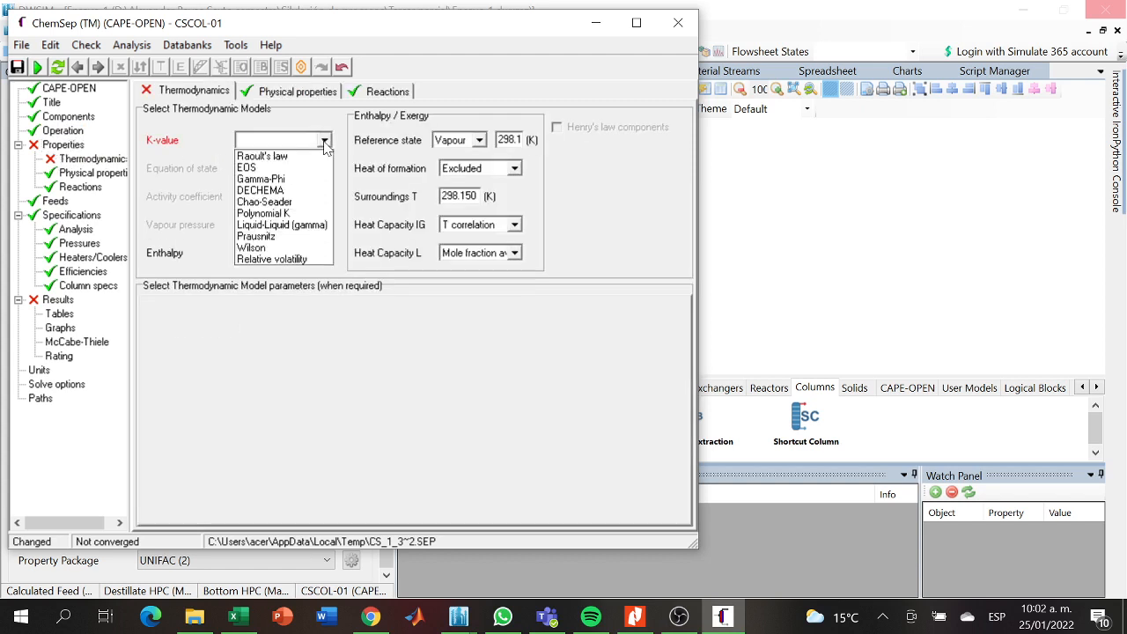
{"action": "left_click", "coordinate": [278, 191]}
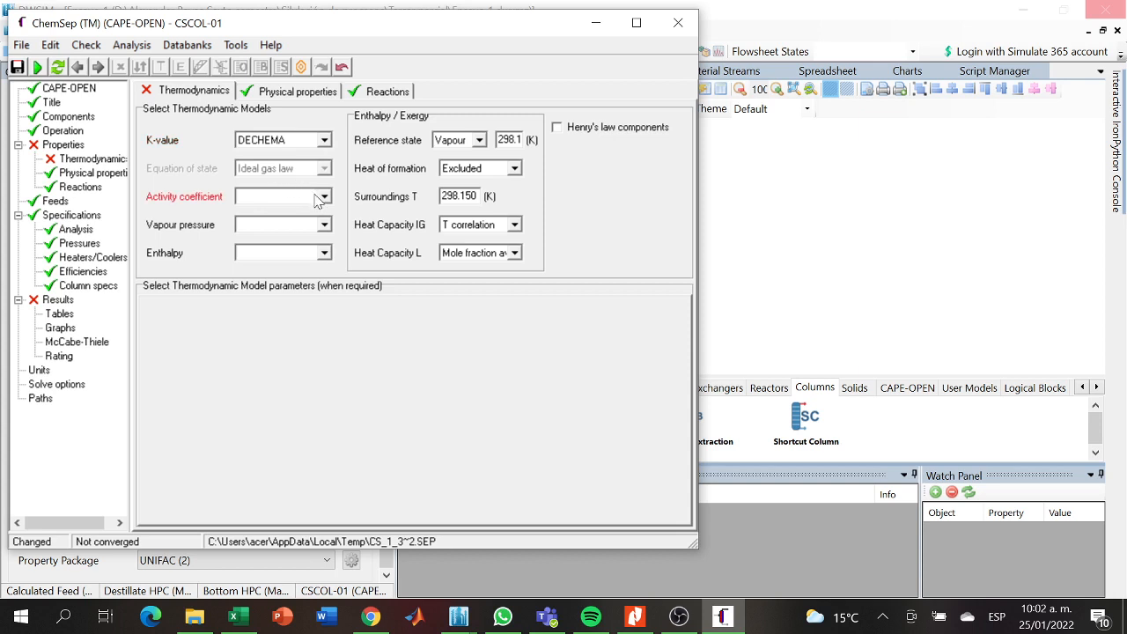
{"action": "left_click", "coordinate": [323, 197]}
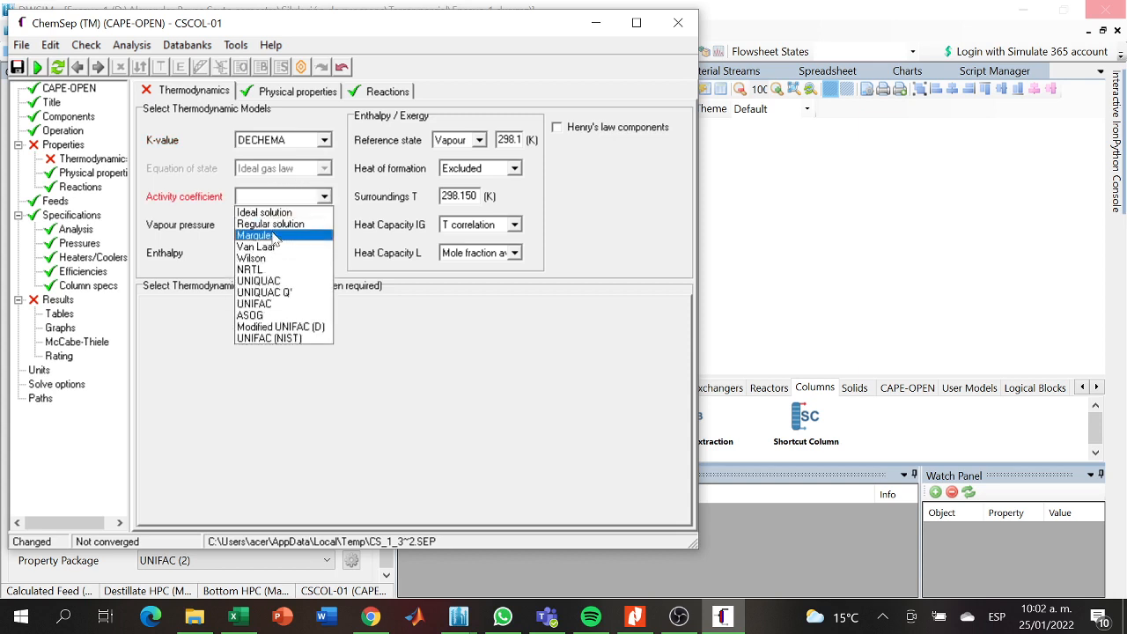
{"action": "left_click", "coordinate": [258, 284]}
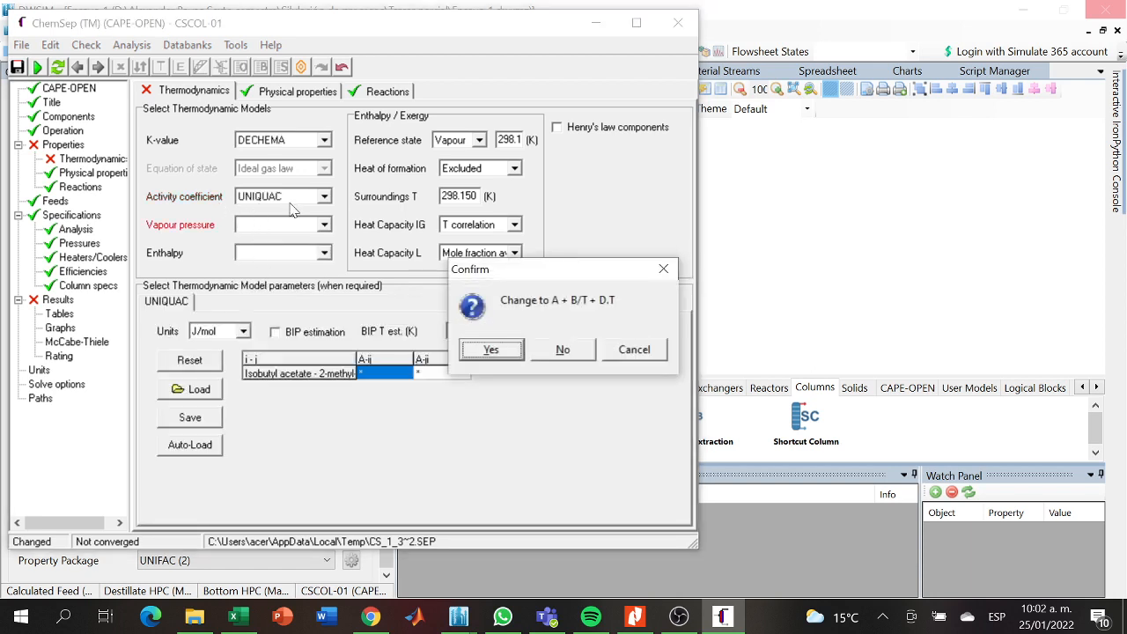
{"action": "left_click", "coordinate": [492, 351]}
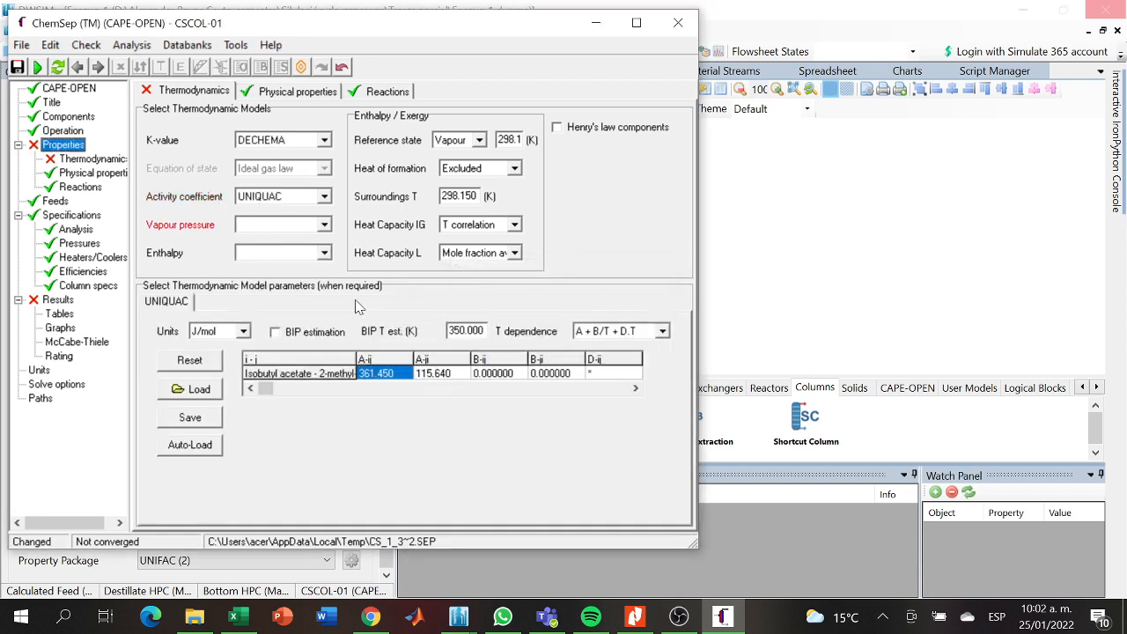
- Set the vapour pressure model to Antoine and the enthalpy model to Ideal
{"action": "left_click", "coordinate": [324, 225]}
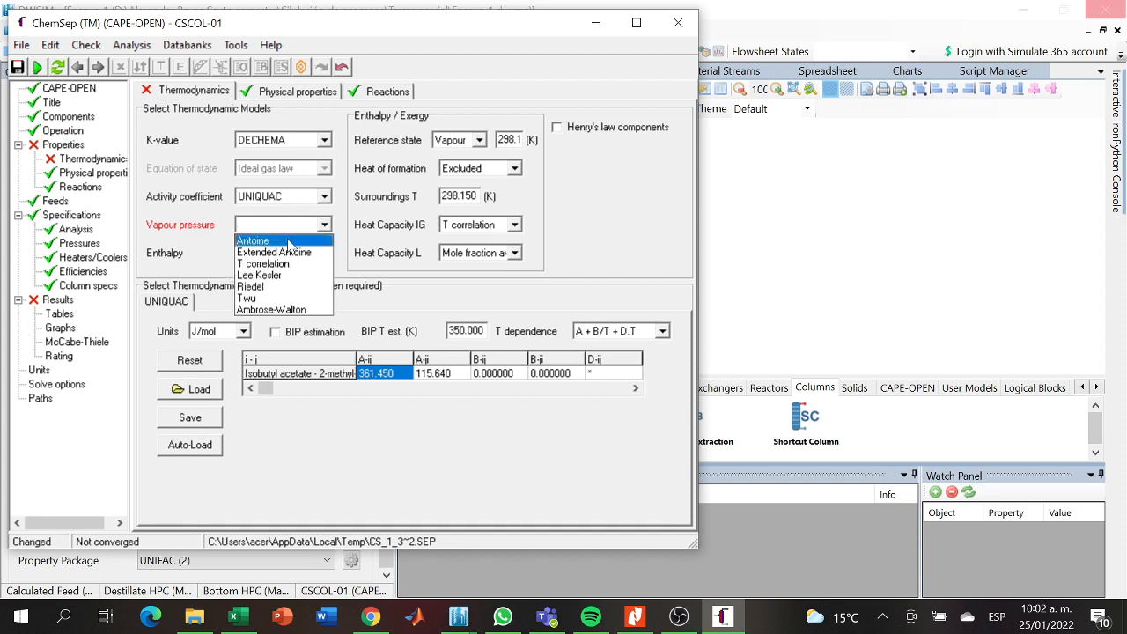
{"action": "left_click", "coordinate": [290, 243]}
{"action": "left_click", "coordinate": [324, 255]}
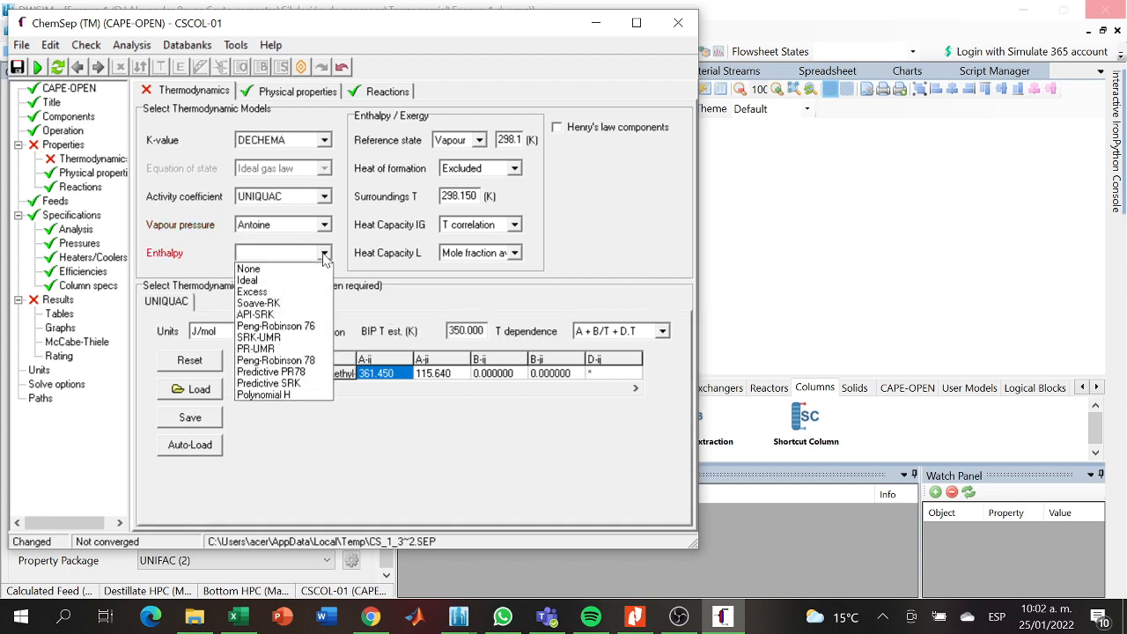
{"action": "left_click", "coordinate": [247, 281]}
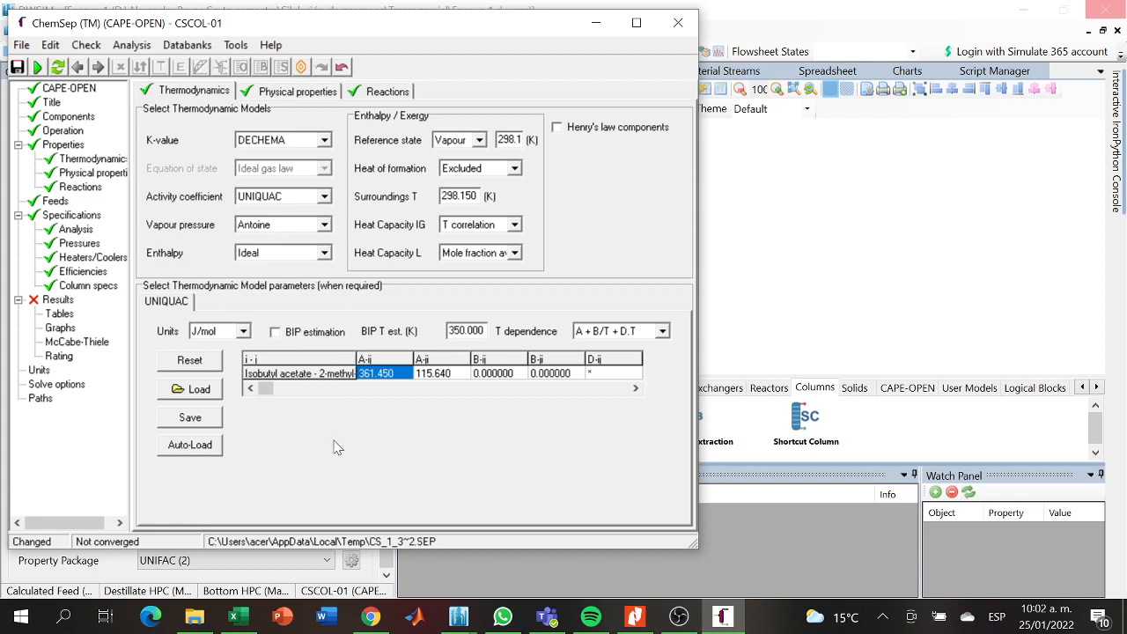
- Set the UNIQUAC temperature dependence to A + D.T + F.T.T and try to auto-load its interaction parameters
{"action": "left_click", "coordinate": [663, 333]}
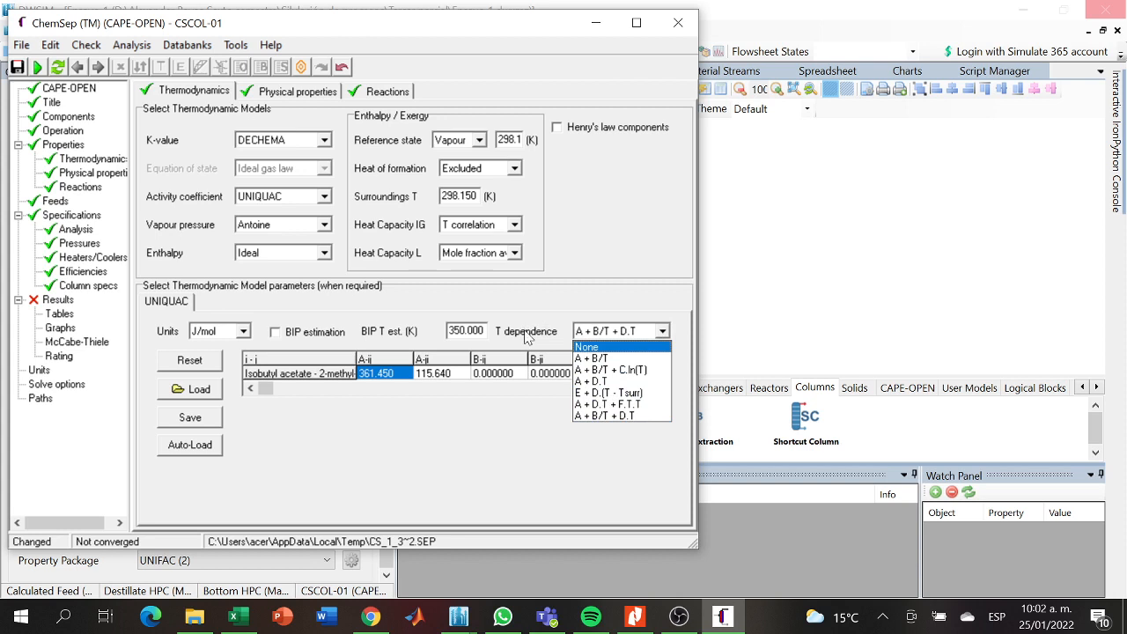
{"action": "left_click", "coordinate": [596, 404]}
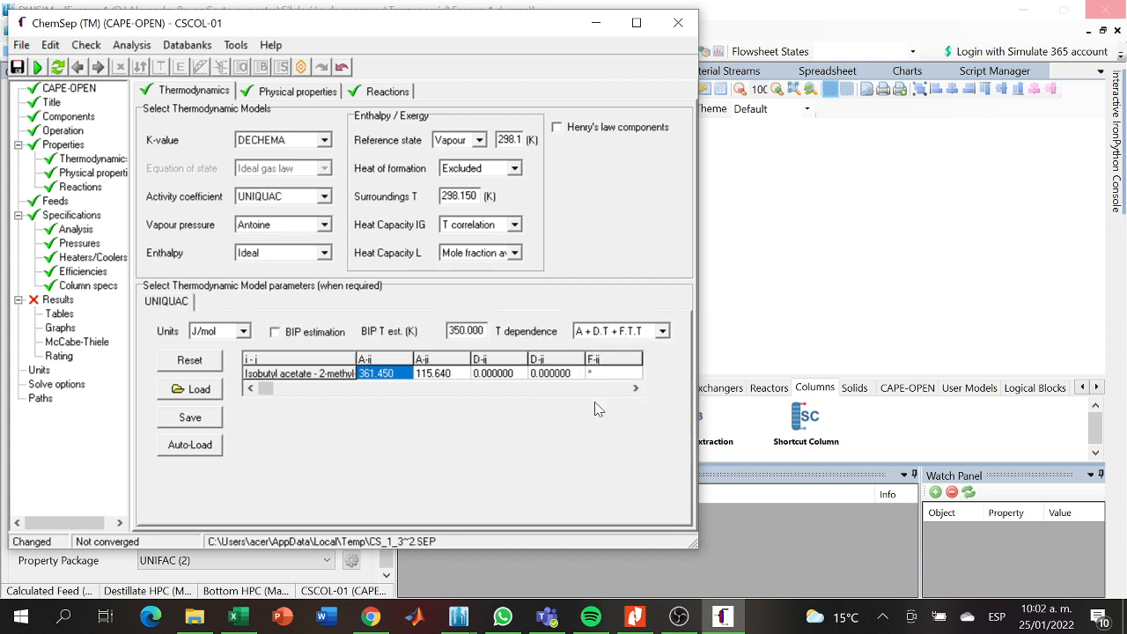
{"action": "left_click", "coordinate": [190, 445]}
{"action": "left_click", "coordinate": [571, 353]}
- Review the column's feed and reaction settings, its degrees of freedom analysis and its pressure specifications
{"action": "left_click", "coordinate": [78, 217]}
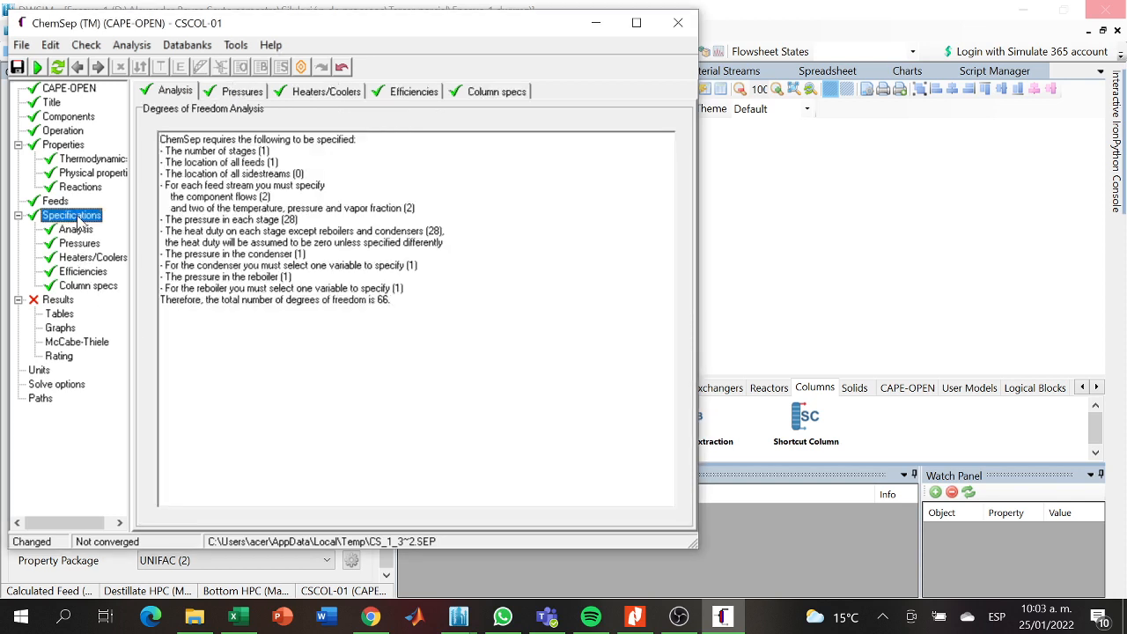
{"action": "left_click", "coordinate": [55, 202]}
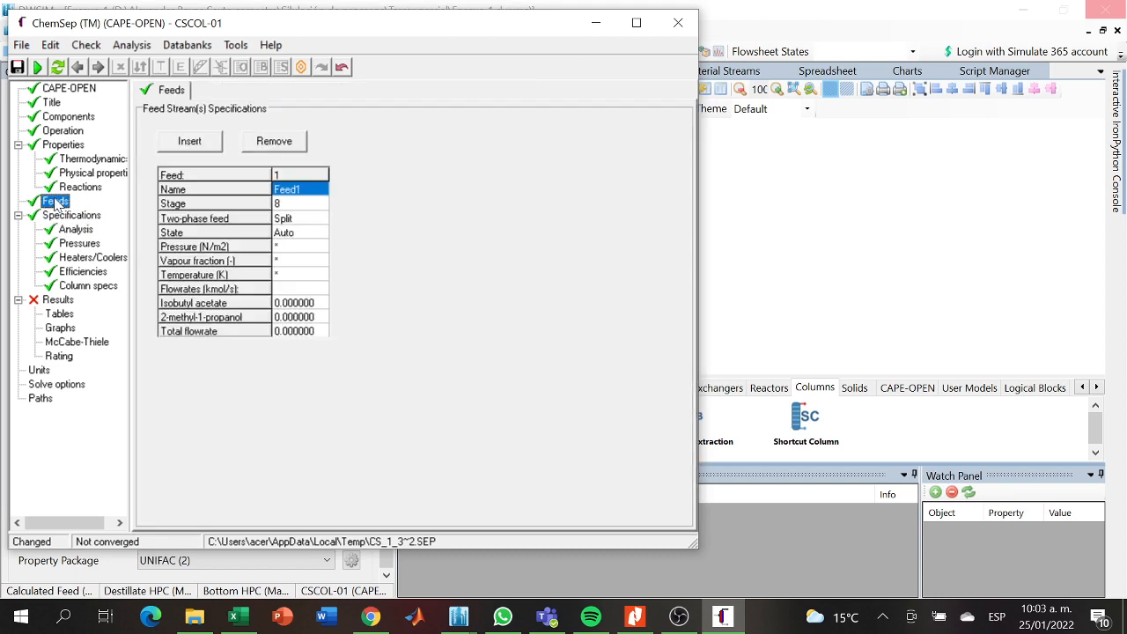
{"action": "left_click", "coordinate": [71, 188]}
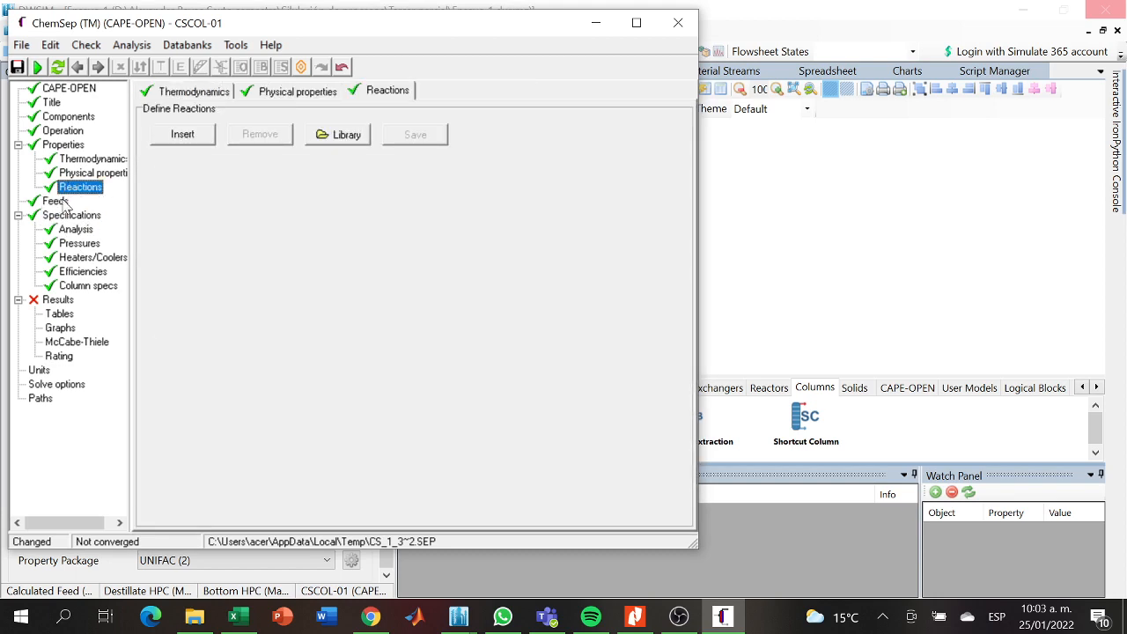
{"action": "left_click", "coordinate": [60, 201]}
{"action": "left_click", "coordinate": [66, 216]}
{"action": "left_click", "coordinate": [70, 230]}
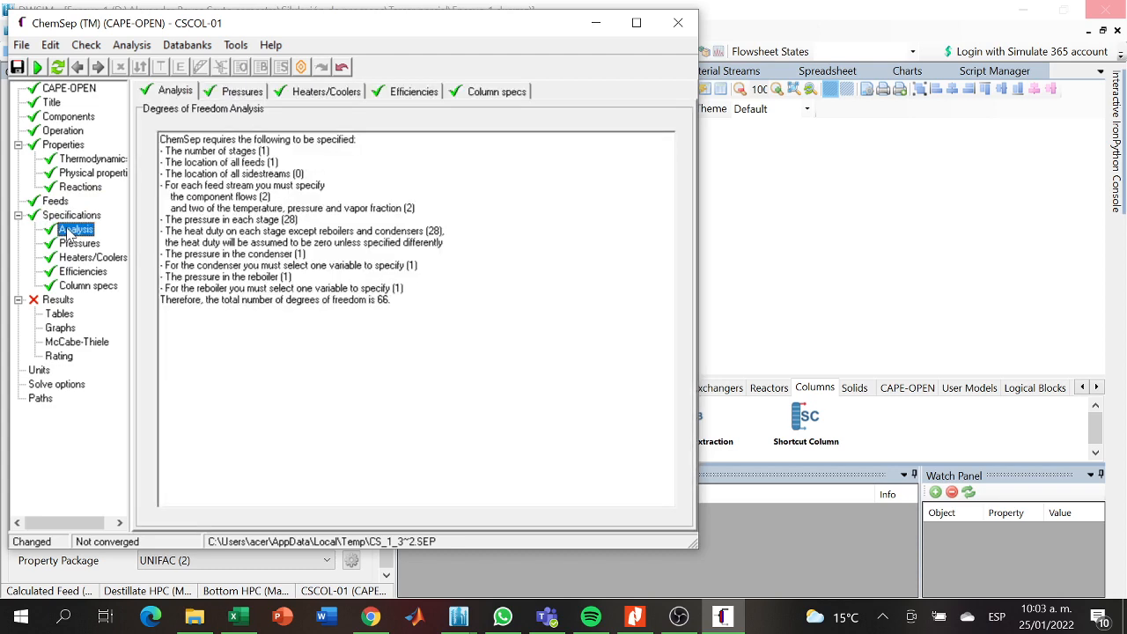
{"action": "left_click", "coordinate": [77, 244]}
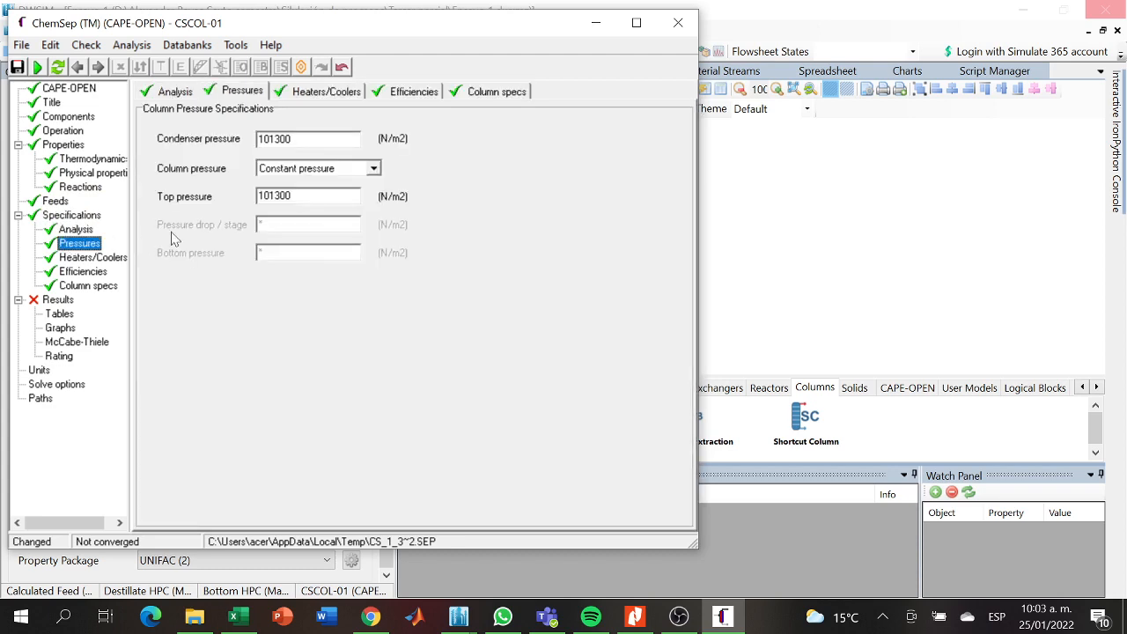
- Set the ChemSep temperature unit to C and the flow unit to kmol/h
{"action": "left_click", "coordinate": [41, 399]}
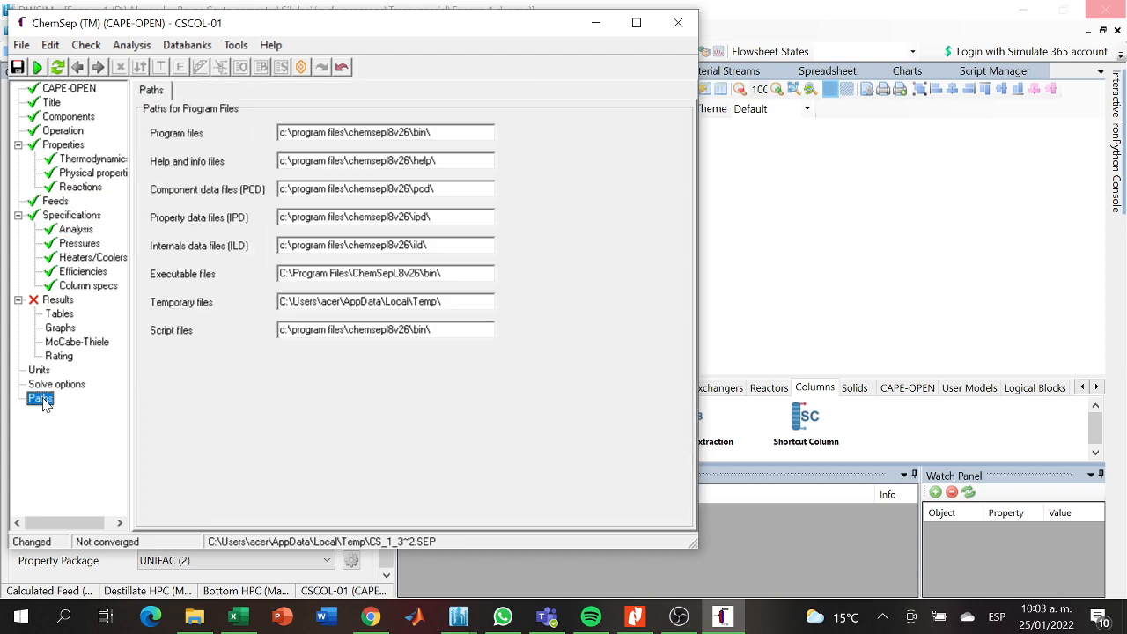
{"action": "left_click", "coordinate": [39, 371]}
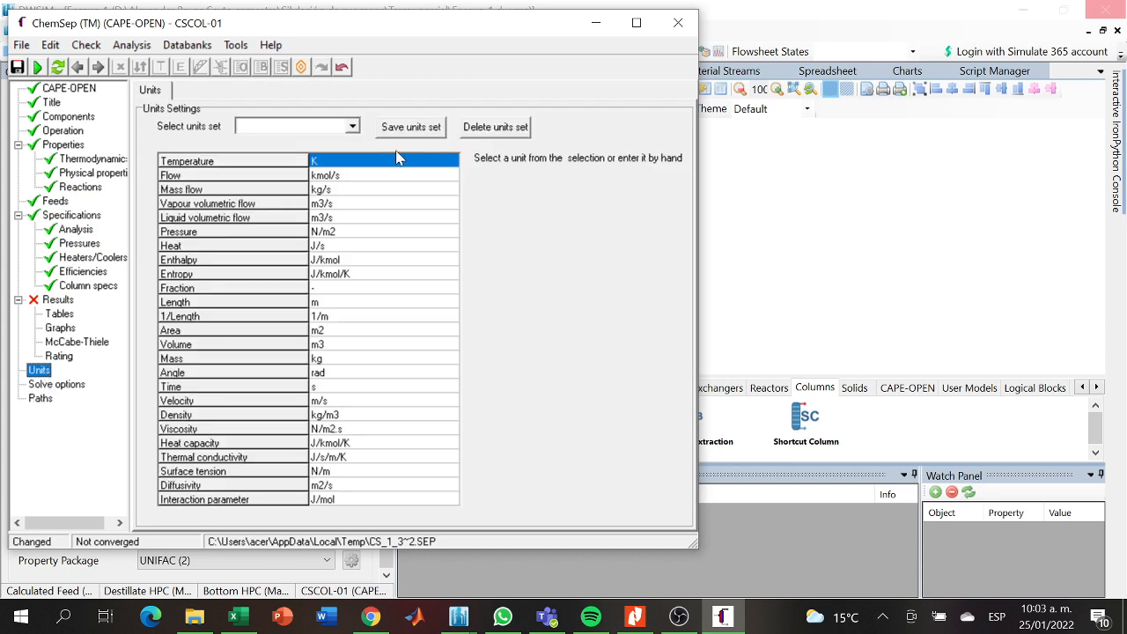
{"action": "left_click", "coordinate": [398, 162]}
{"action": "left_click", "coordinate": [461, 163]}
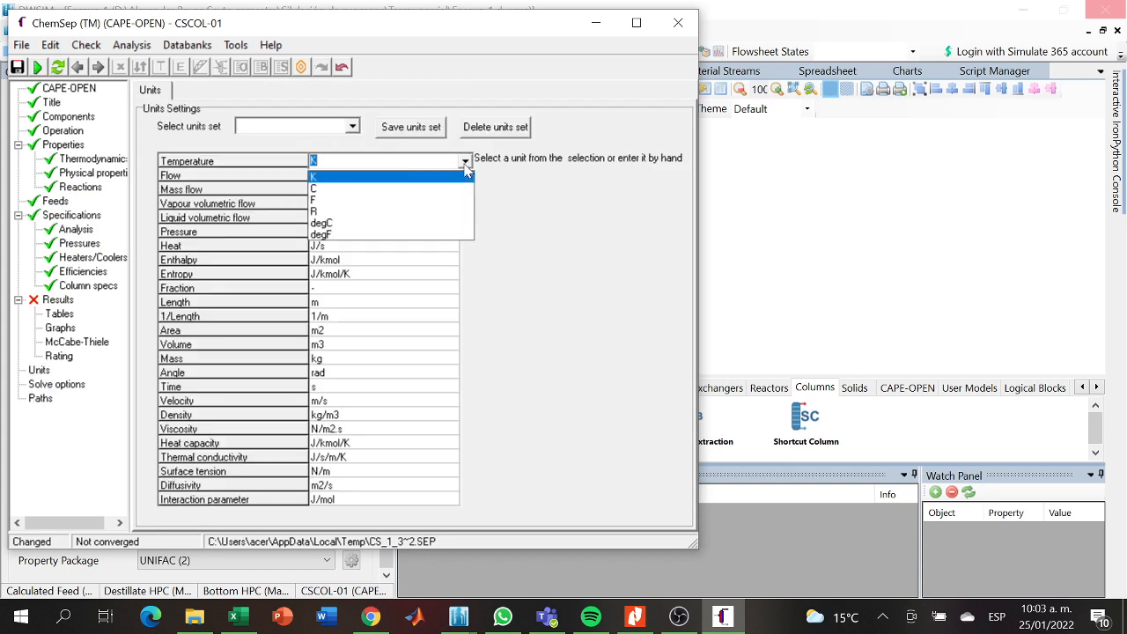
{"action": "left_click", "coordinate": [411, 196]}
{"action": "left_click", "coordinate": [418, 179]}
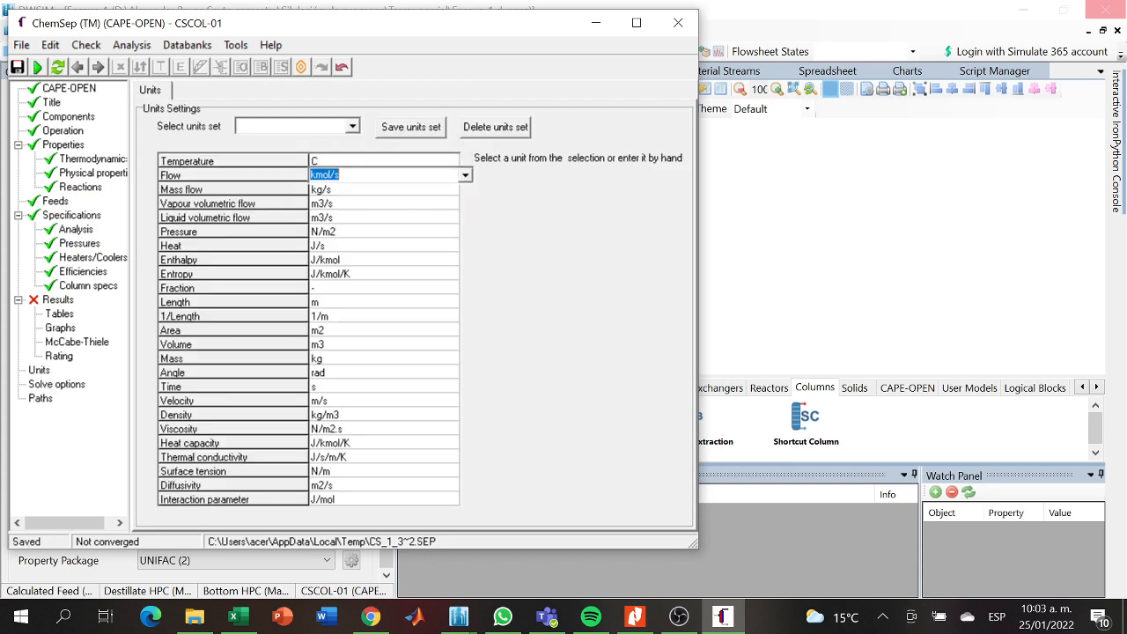
{"action": "left_click", "coordinate": [465, 177]}
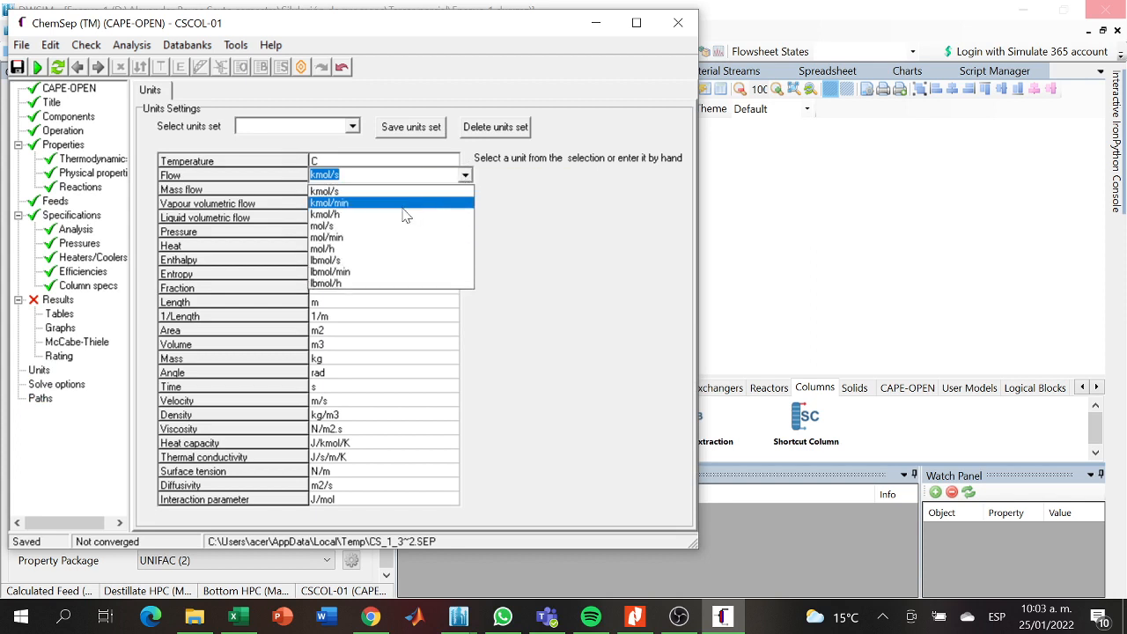
{"action": "left_click", "coordinate": [356, 216]}
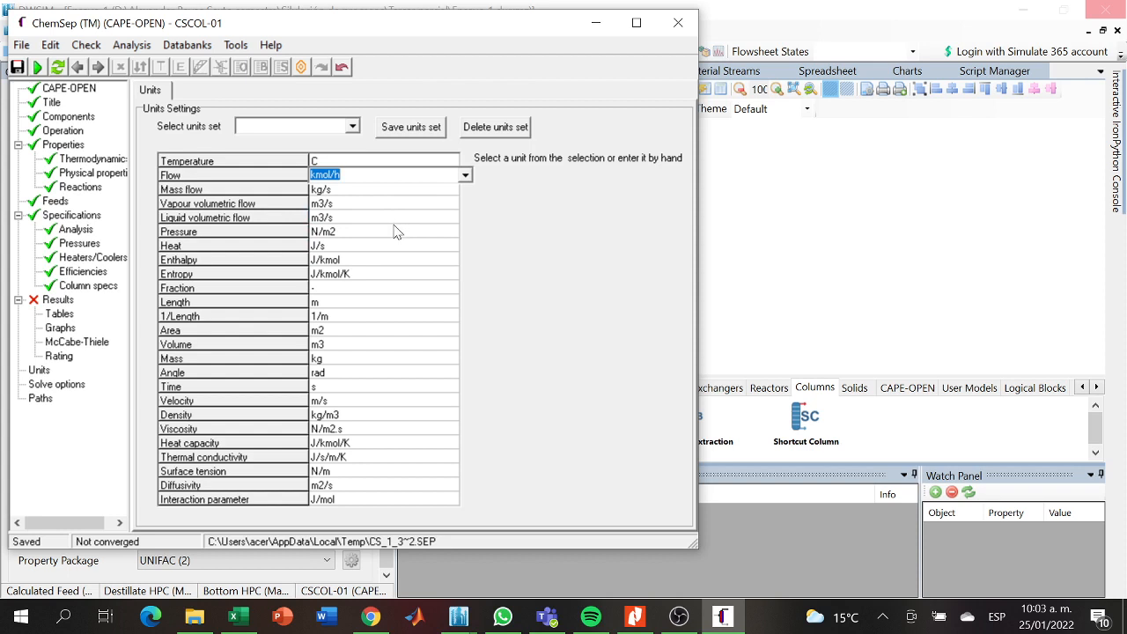
- Set the ChemSep pressure unit to kPa
{"action": "left_click", "coordinate": [395, 231]}
{"action": "left_click", "coordinate": [465, 232]}
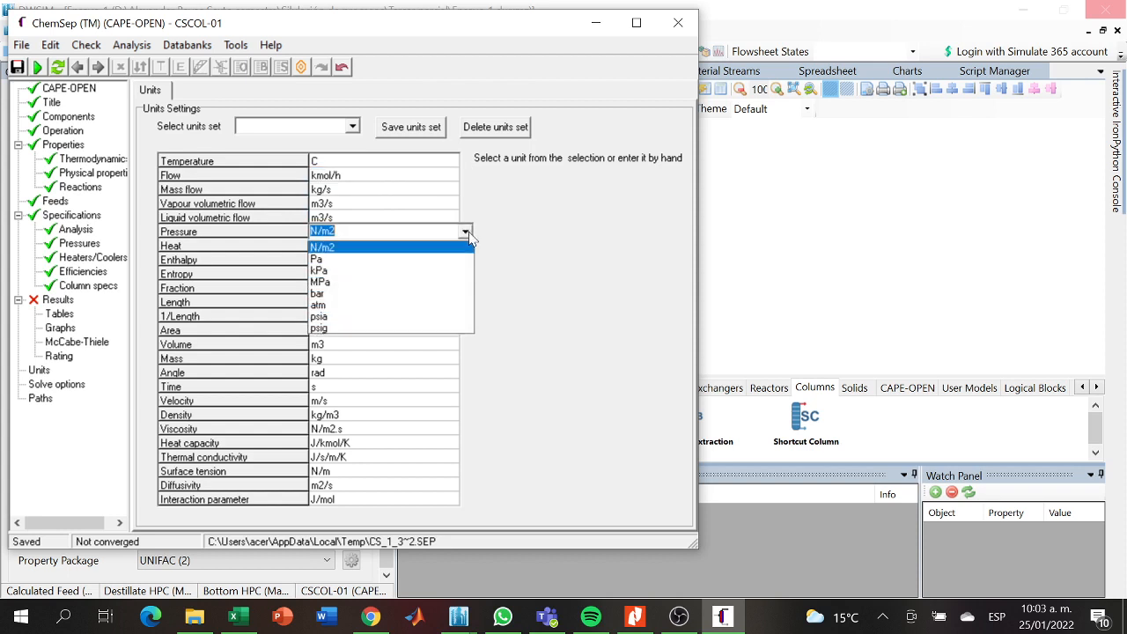
{"action": "left_click", "coordinate": [368, 277]}
{"action": "left_click", "coordinate": [82, 413]}
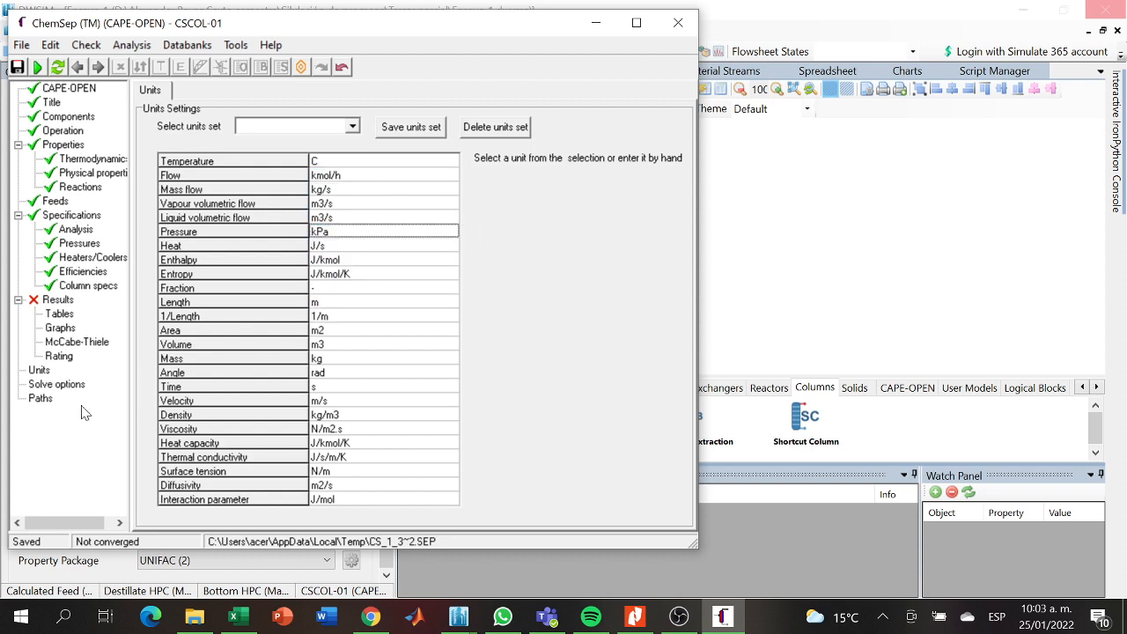
- Disable the default physical property models and set the liquid infinite dilution diffusivity model to Modified Wilke-Chang
{"action": "left_click", "coordinate": [55, 201]}
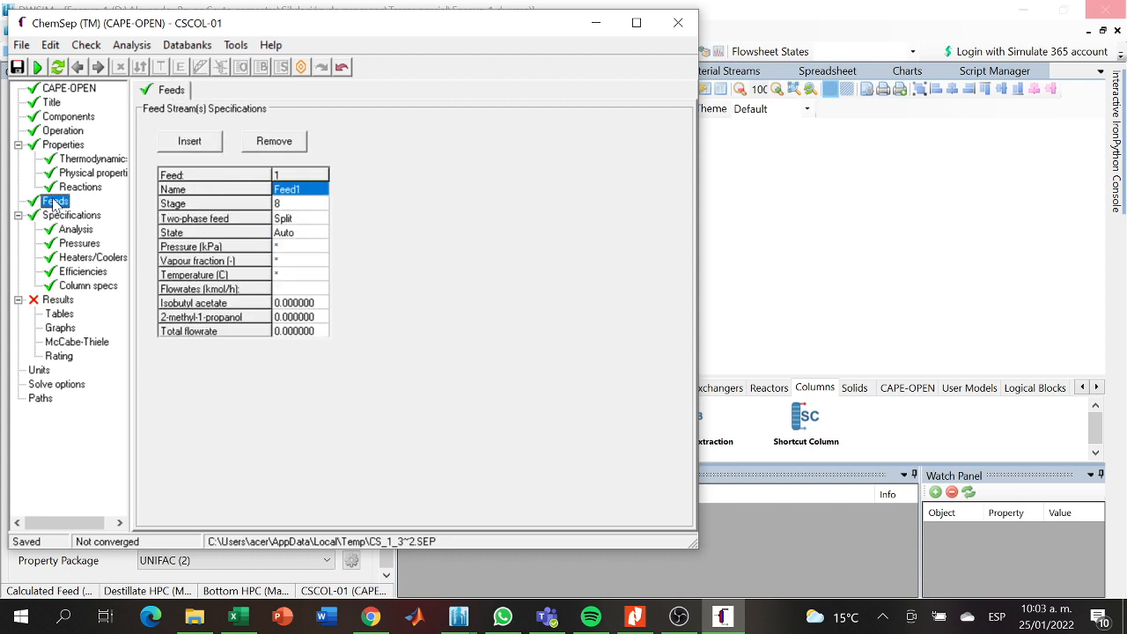
{"action": "left_click", "coordinate": [67, 188]}
{"action": "left_click", "coordinate": [75, 175]}
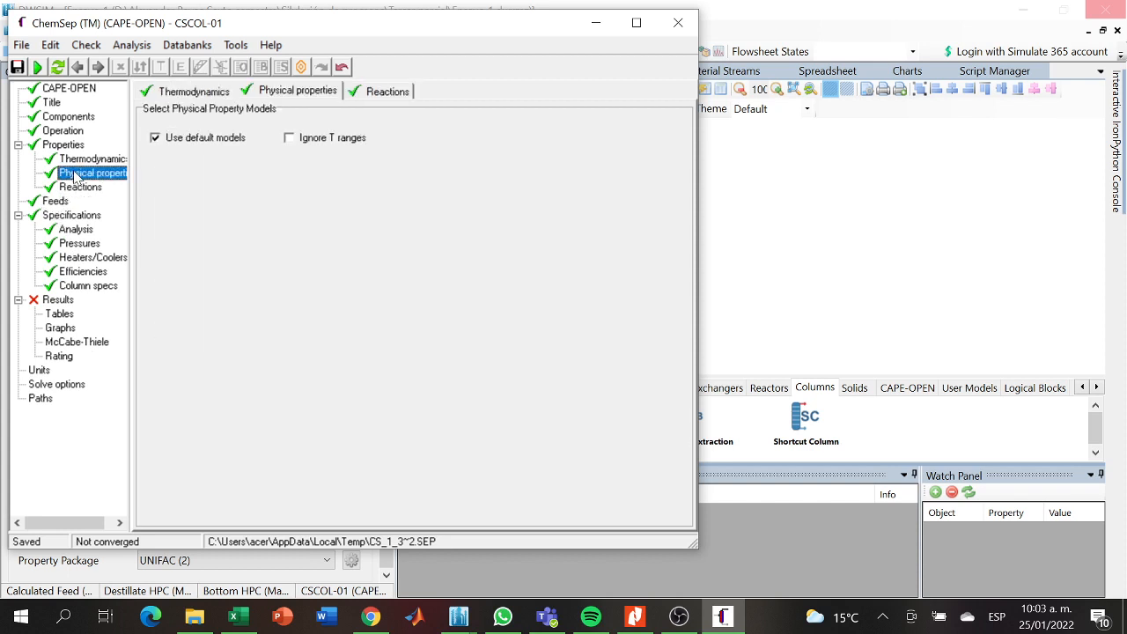
{"action": "left_click", "coordinate": [70, 161]}
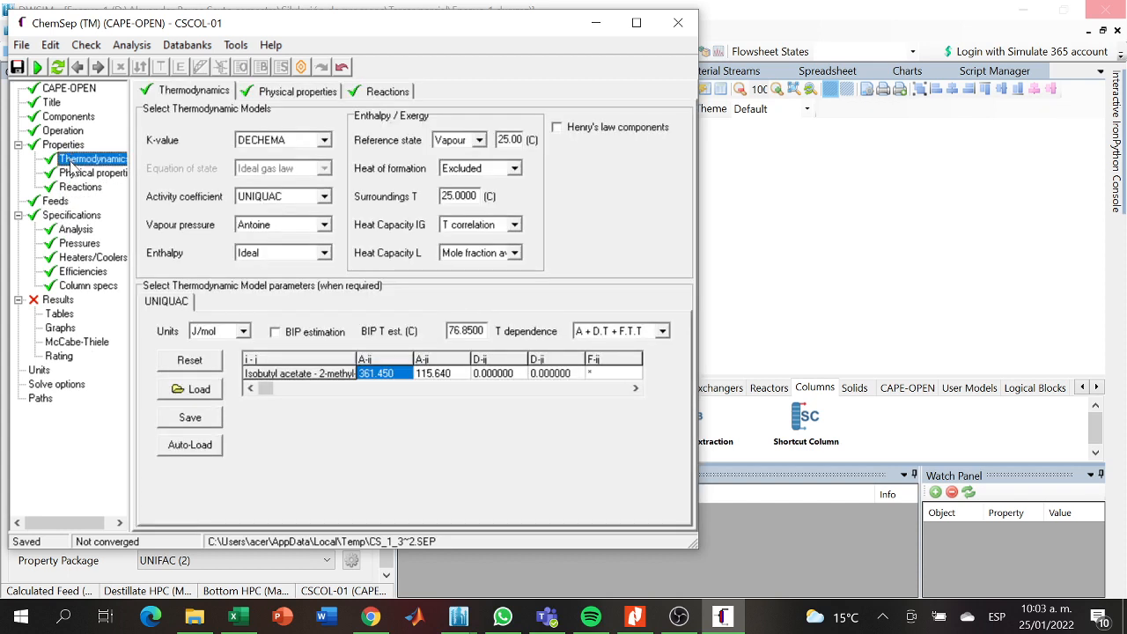
{"action": "left_click", "coordinate": [76, 173]}
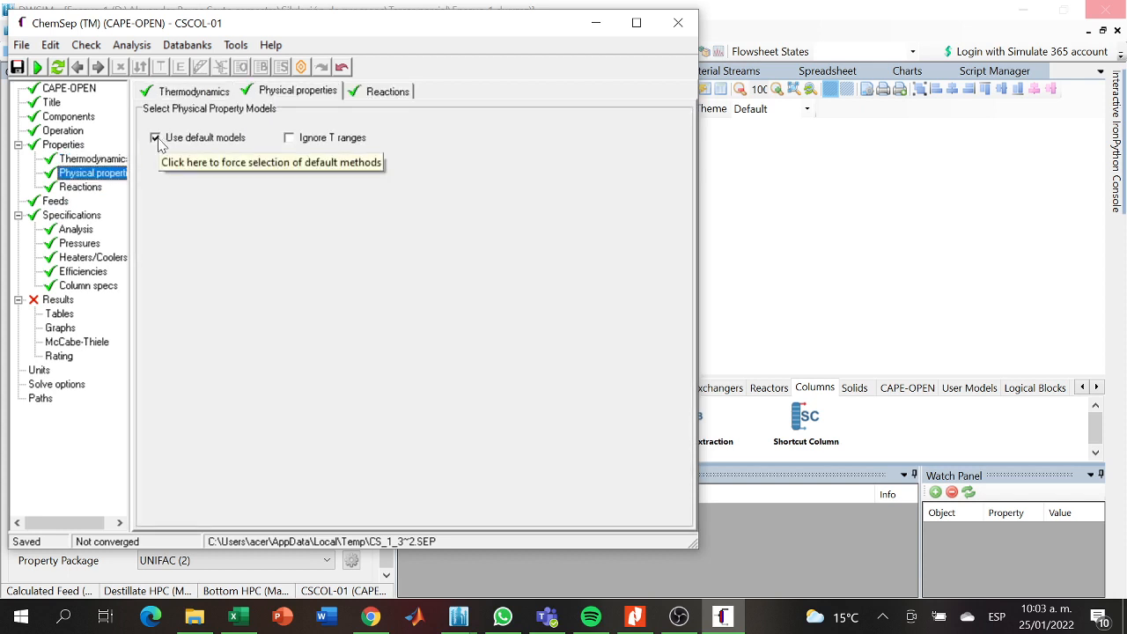
{"action": "left_click", "coordinate": [157, 141]}
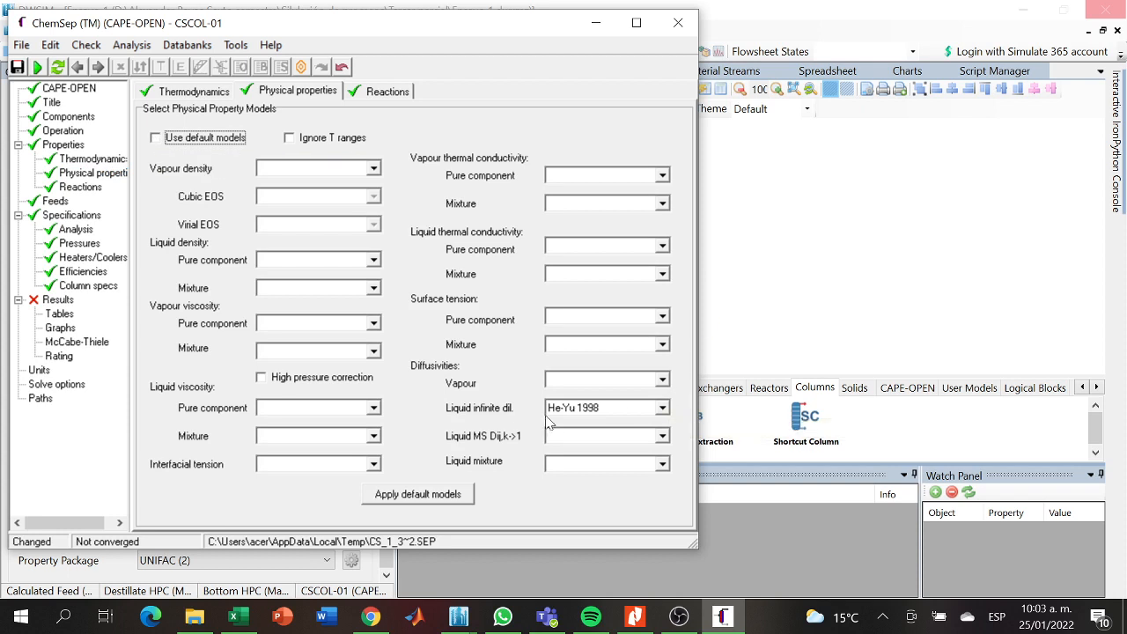
{"action": "left_click", "coordinate": [669, 410]}
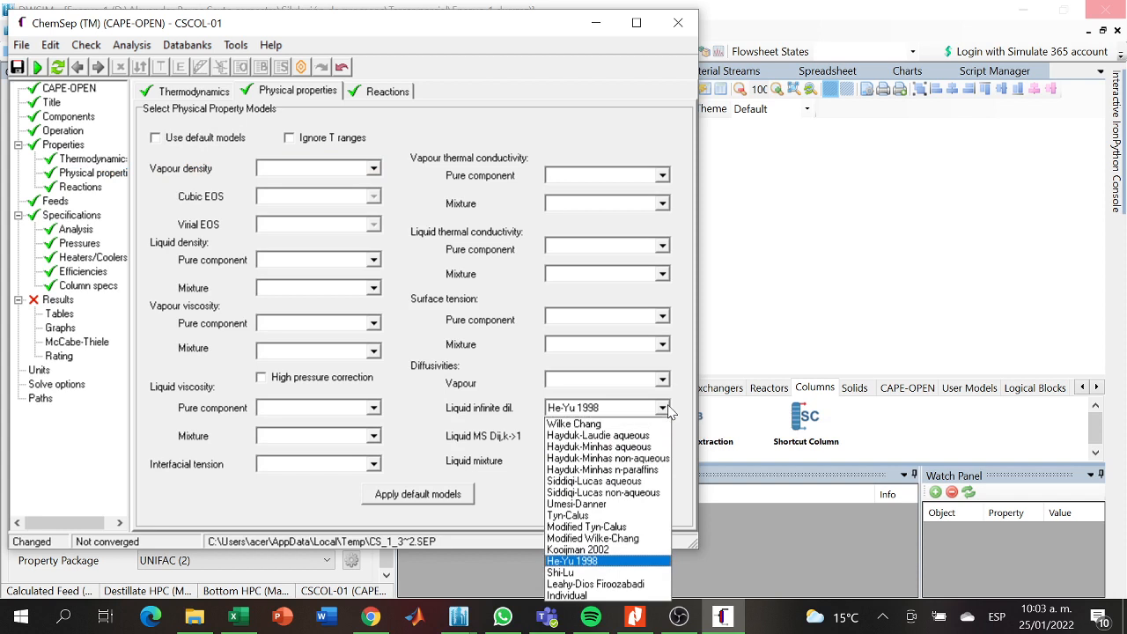
{"action": "left_click", "coordinate": [569, 539]}
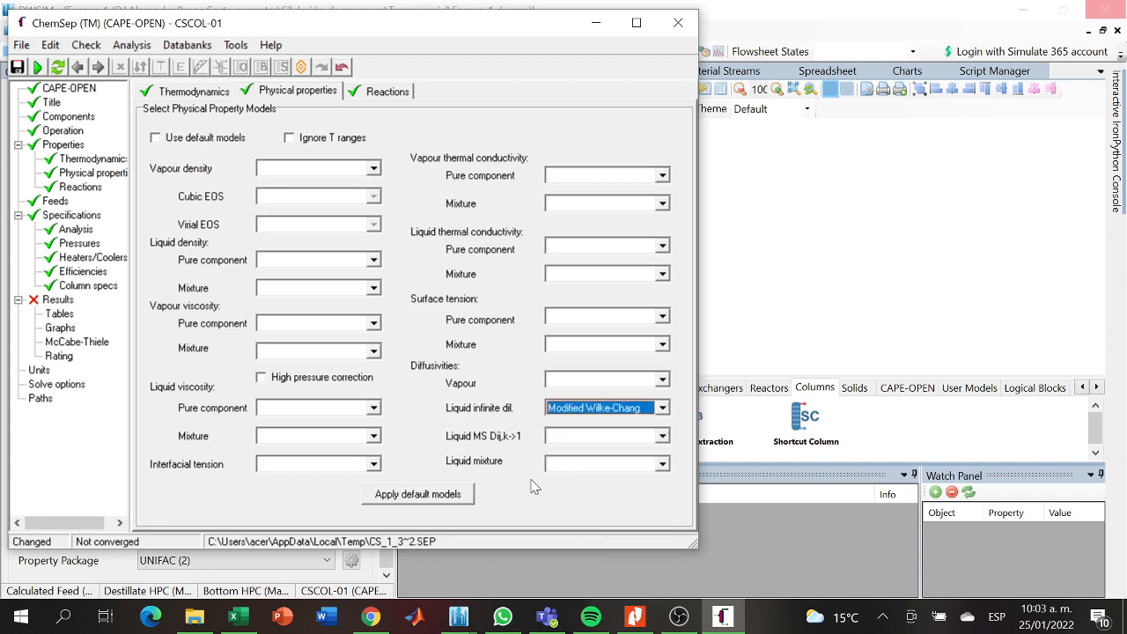
- Define the column pressure by bottom and top pressures and set the bottom pressure to 130 kPa
{"action": "left_click", "coordinate": [55, 201]}
{"action": "left_click", "coordinate": [62, 214]}
{"action": "left_click", "coordinate": [69, 230]}
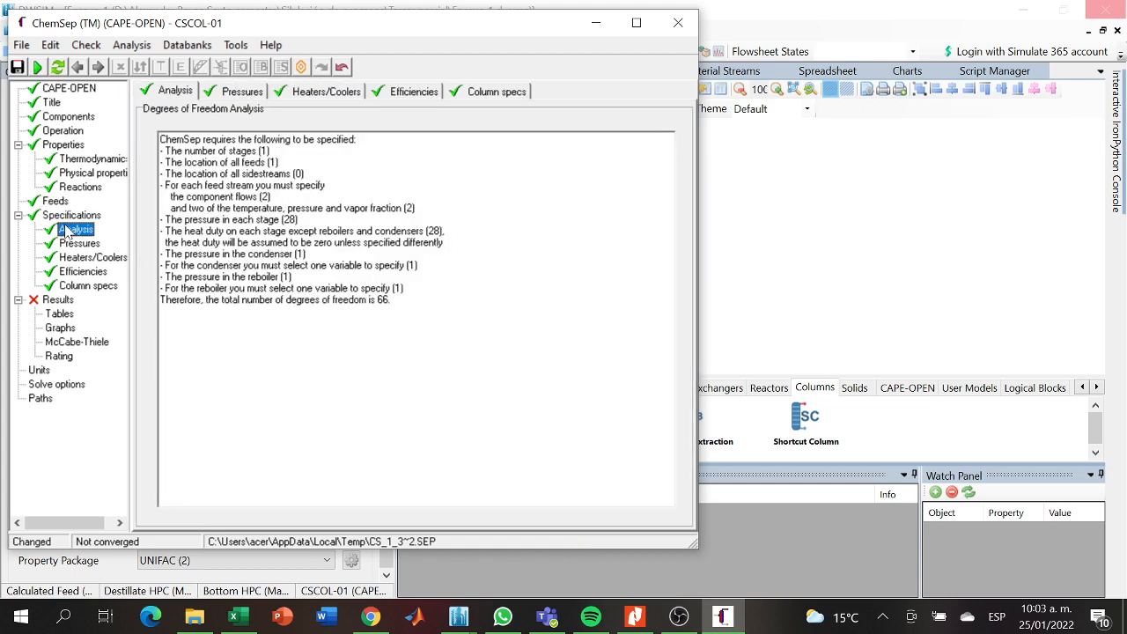
{"action": "left_click", "coordinate": [72, 244]}
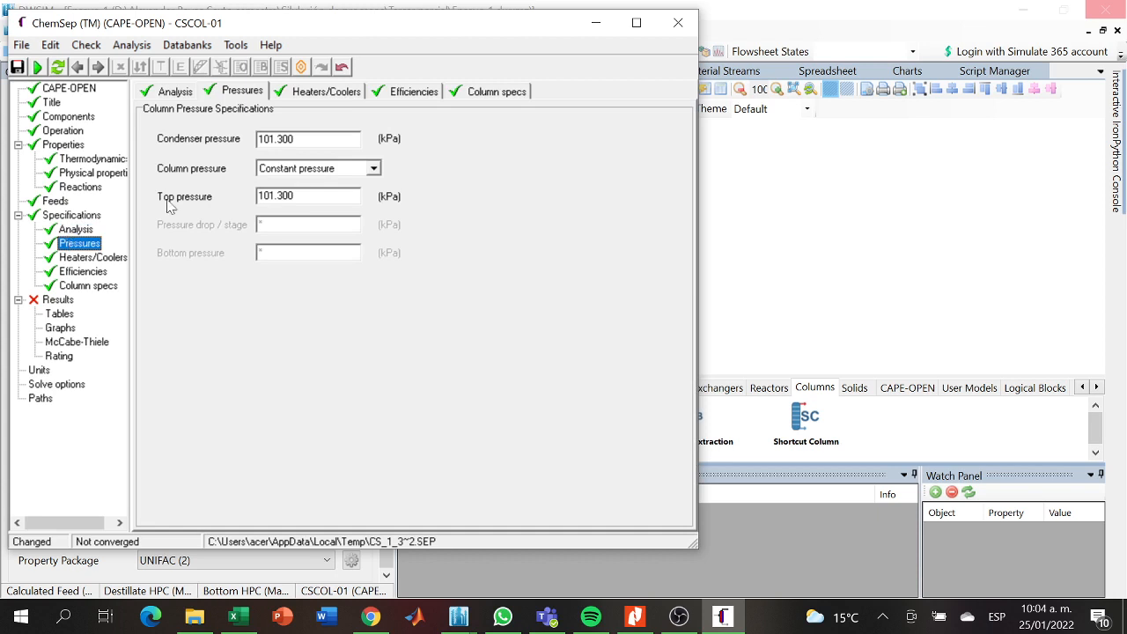
{"action": "left_click", "coordinate": [300, 140]}
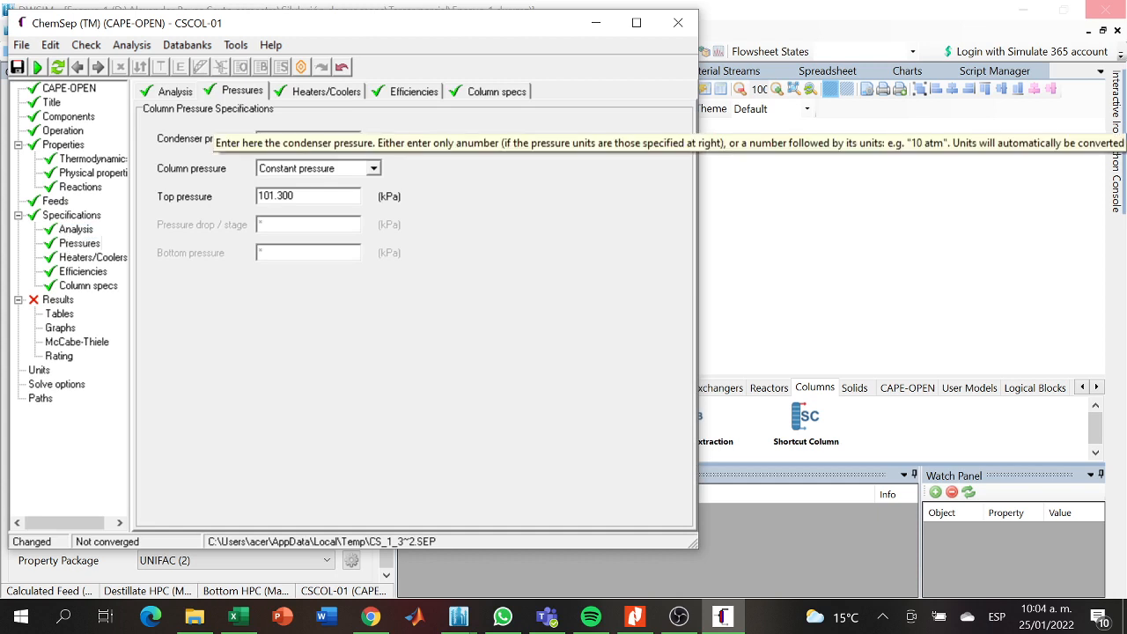
{"action": "left_click", "coordinate": [375, 172]}
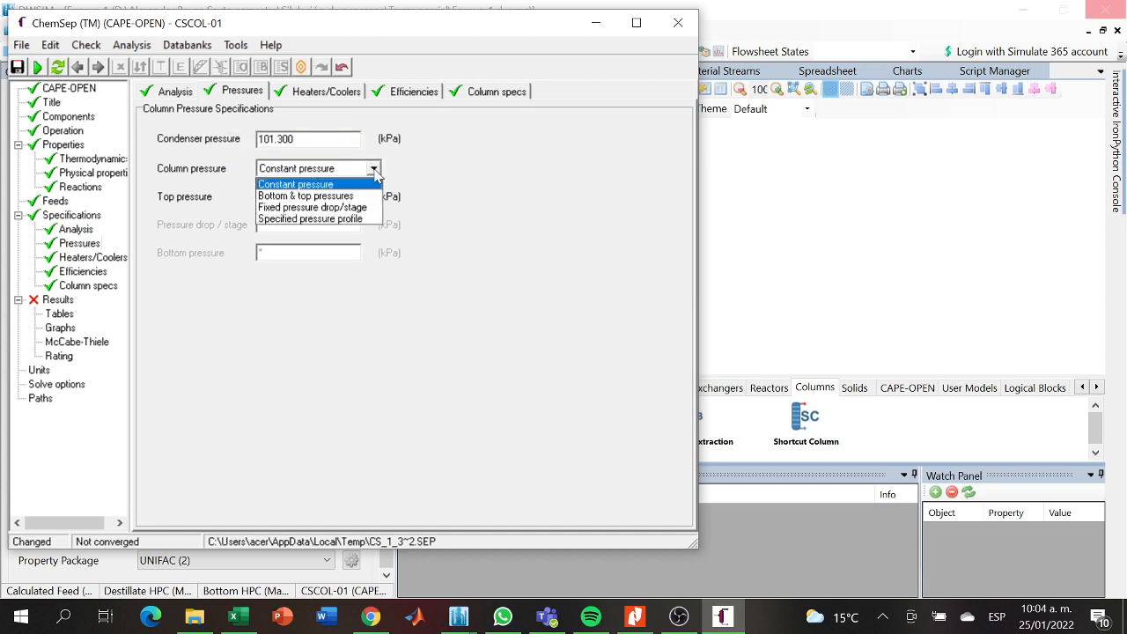
{"action": "left_click", "coordinate": [342, 201]}
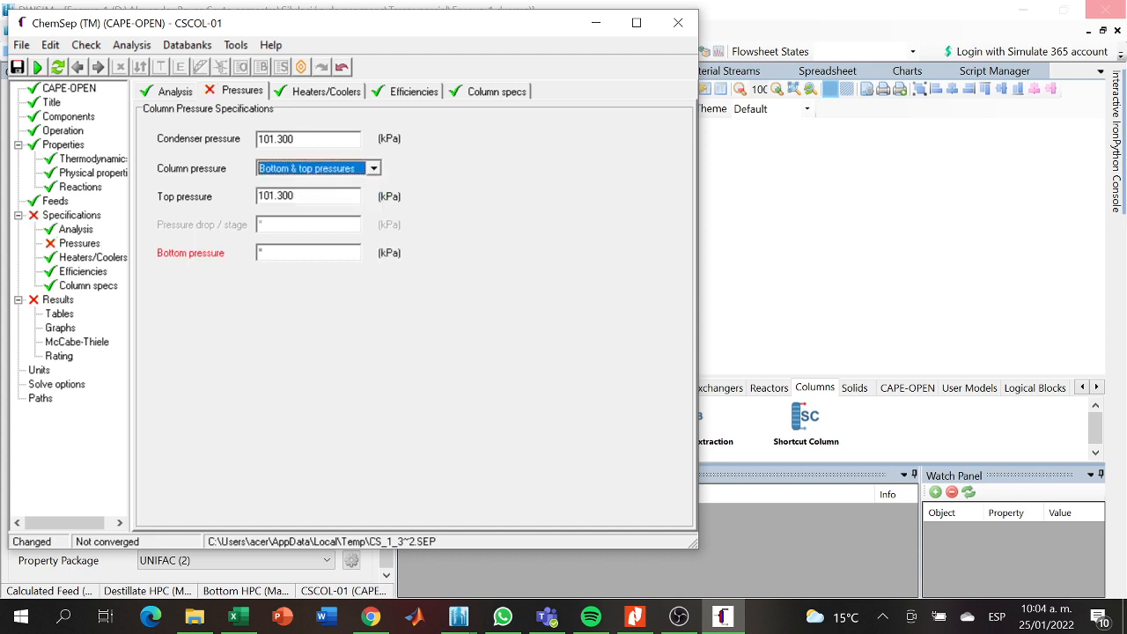
{"action": "left_click", "coordinate": [289, 251]}
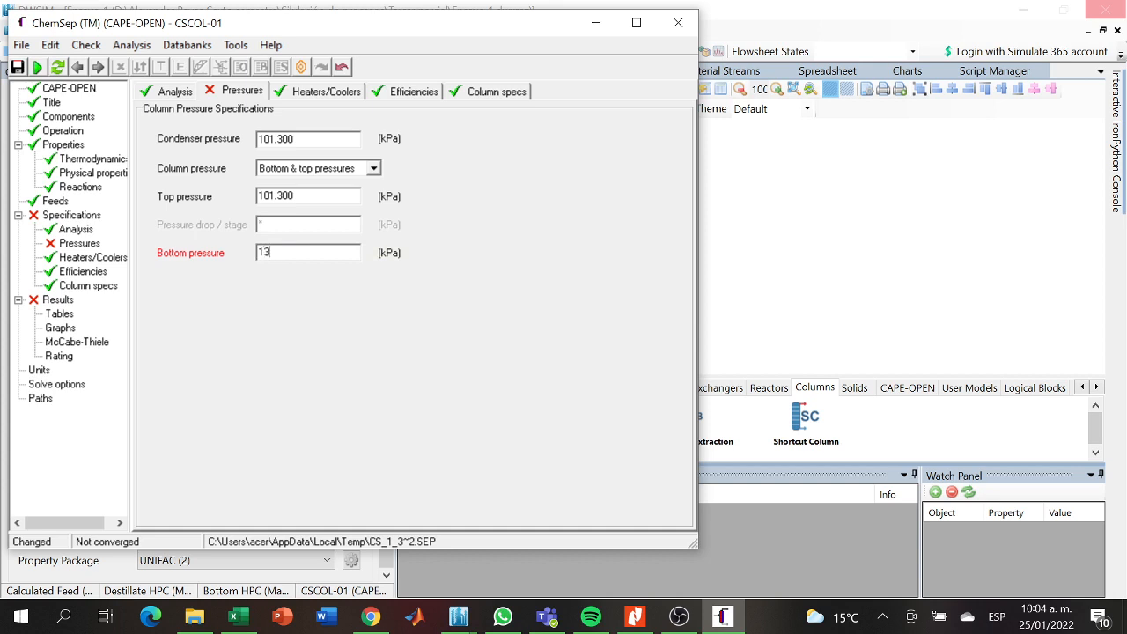
{"action": "key", "text": "Tab"}
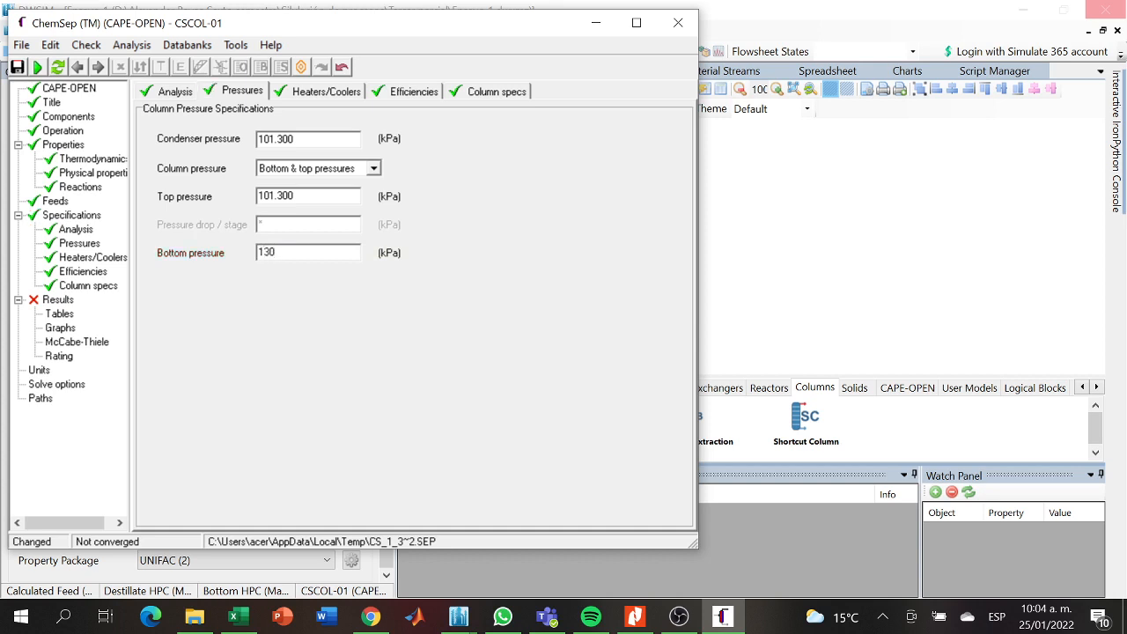
{"action": "type", "text": "."}
- Review the feeds, degrees of freedom analysis, column pressures and heater/cooler settings
{"action": "left_click", "coordinate": [55, 202]}
{"action": "left_click", "coordinate": [59, 216]}
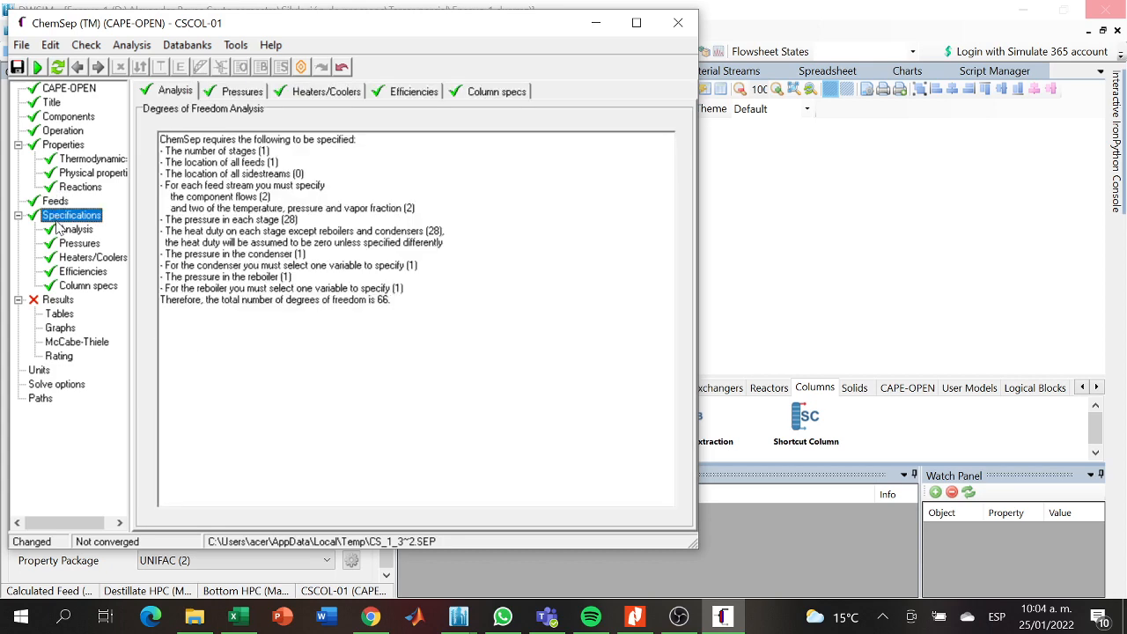
{"action": "left_click", "coordinate": [66, 229]}
{"action": "left_click", "coordinate": [63, 244]}
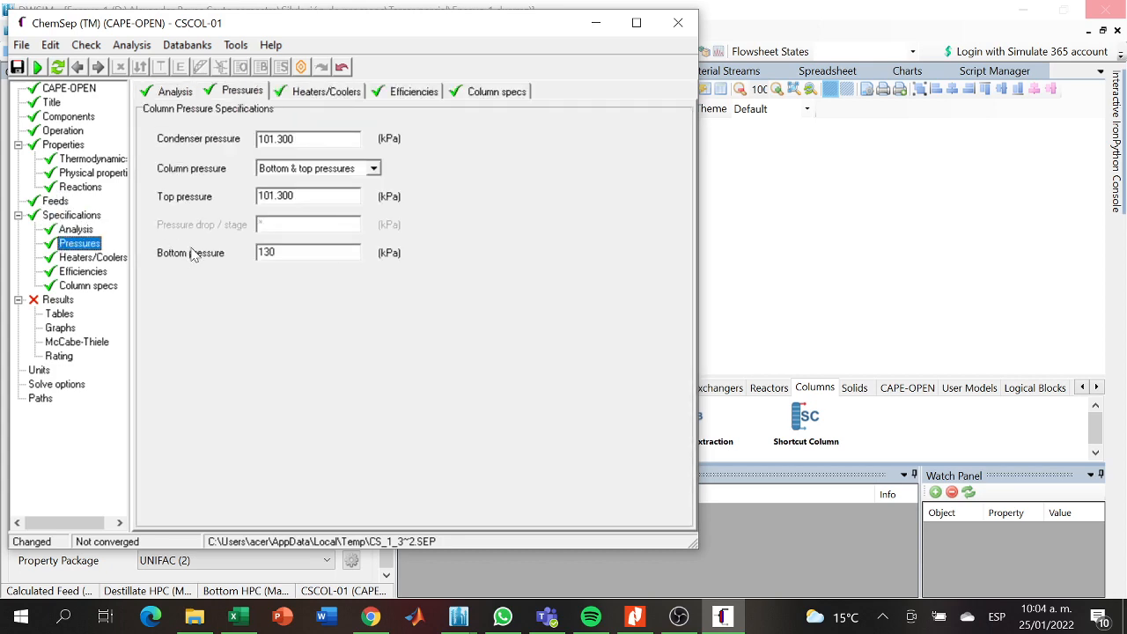
{"action": "left_click", "coordinate": [275, 252]}
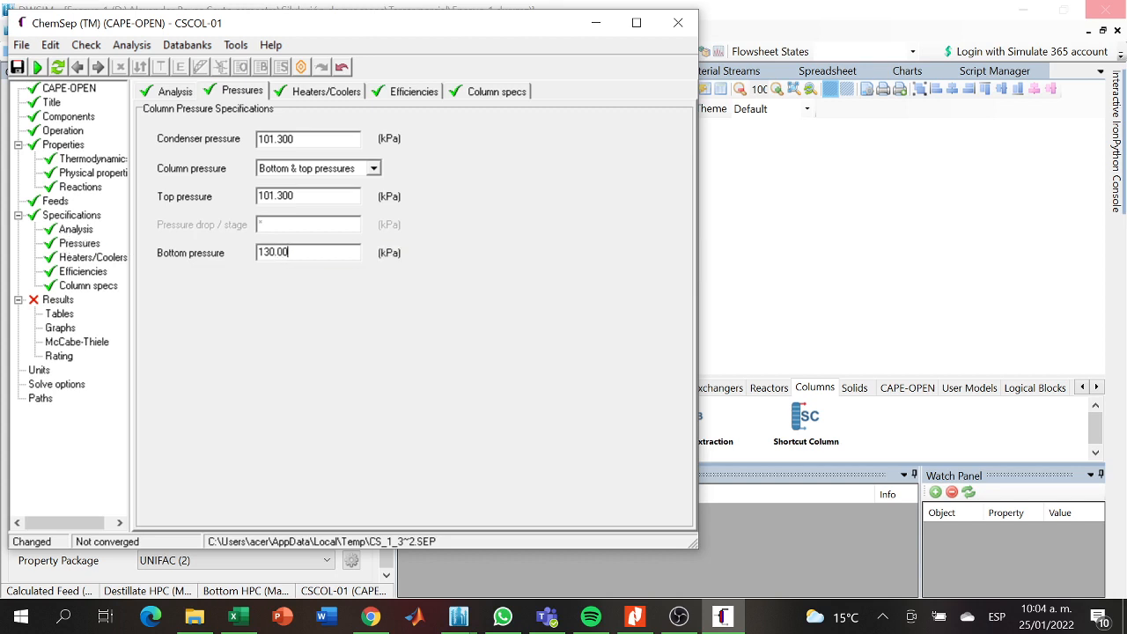
{"action": "left_click", "coordinate": [74, 221]}
{"action": "left_click", "coordinate": [74, 230]}
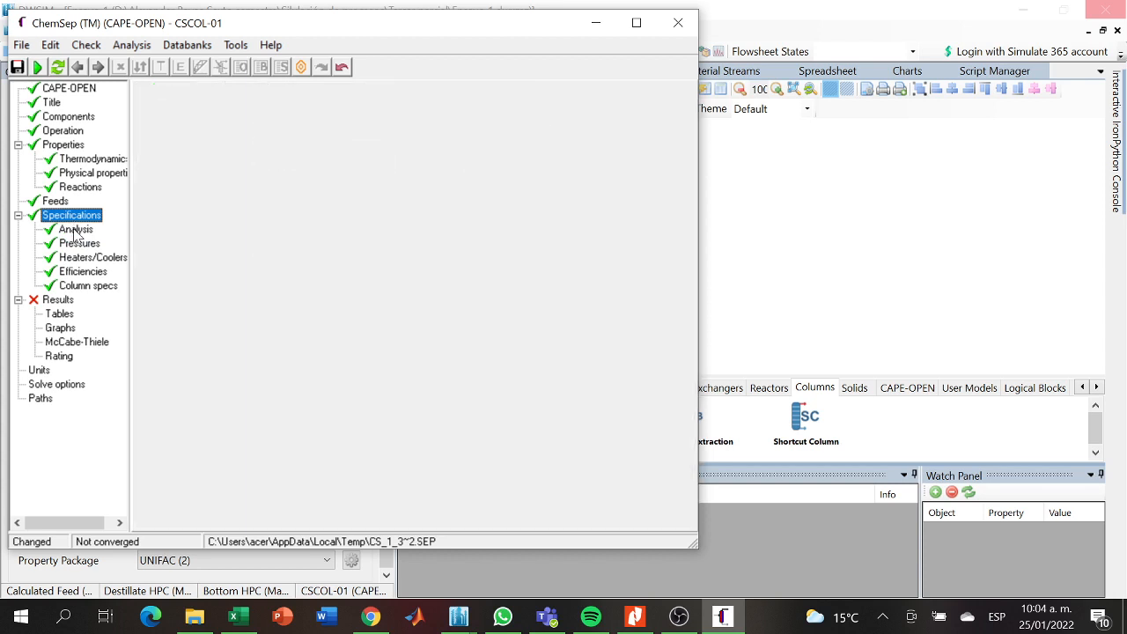
{"action": "left_click", "coordinate": [77, 240]}
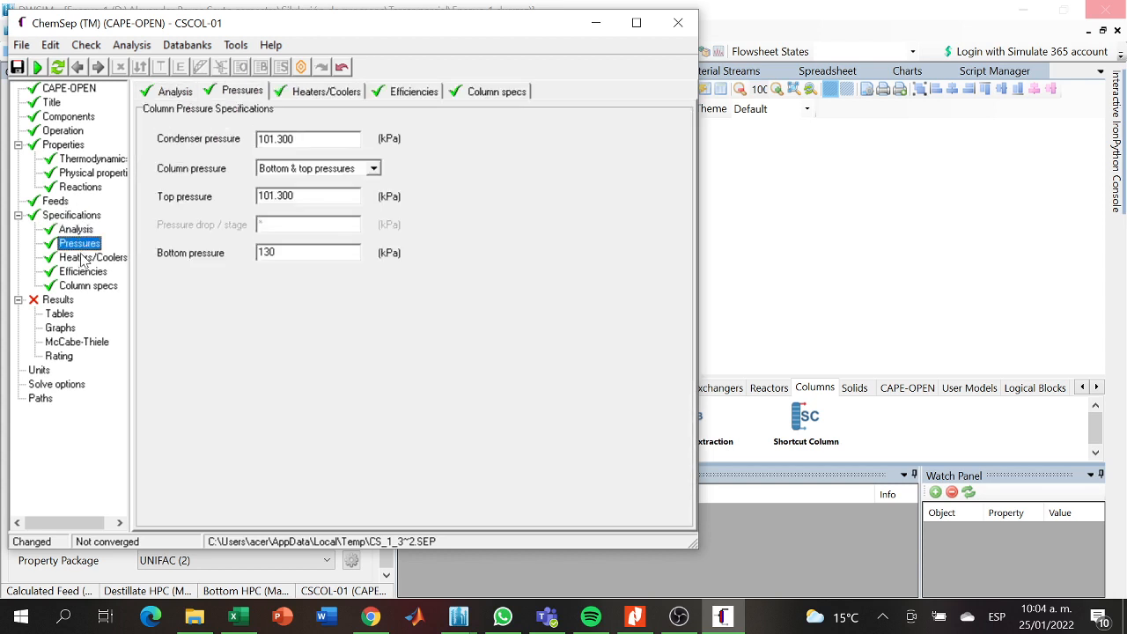
{"action": "left_click", "coordinate": [82, 258]}
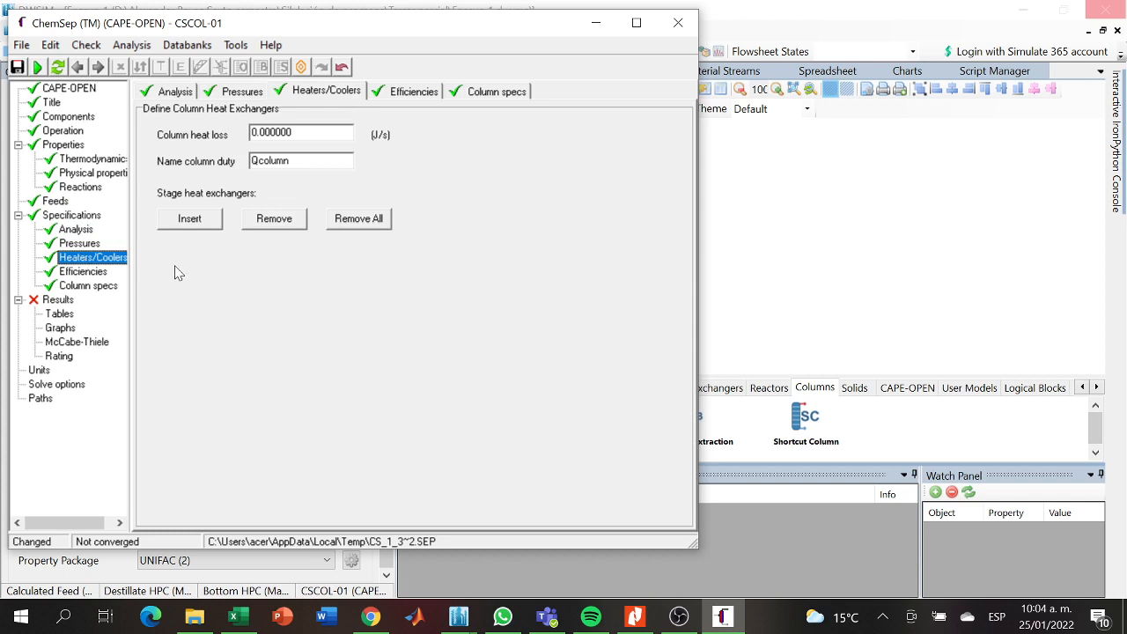
- Consult the high-pressure column's assumed tray efficiency in the Nitro Pro article and set the default stage efficiency to 0.7
{"action": "left_click", "coordinate": [95, 273]}
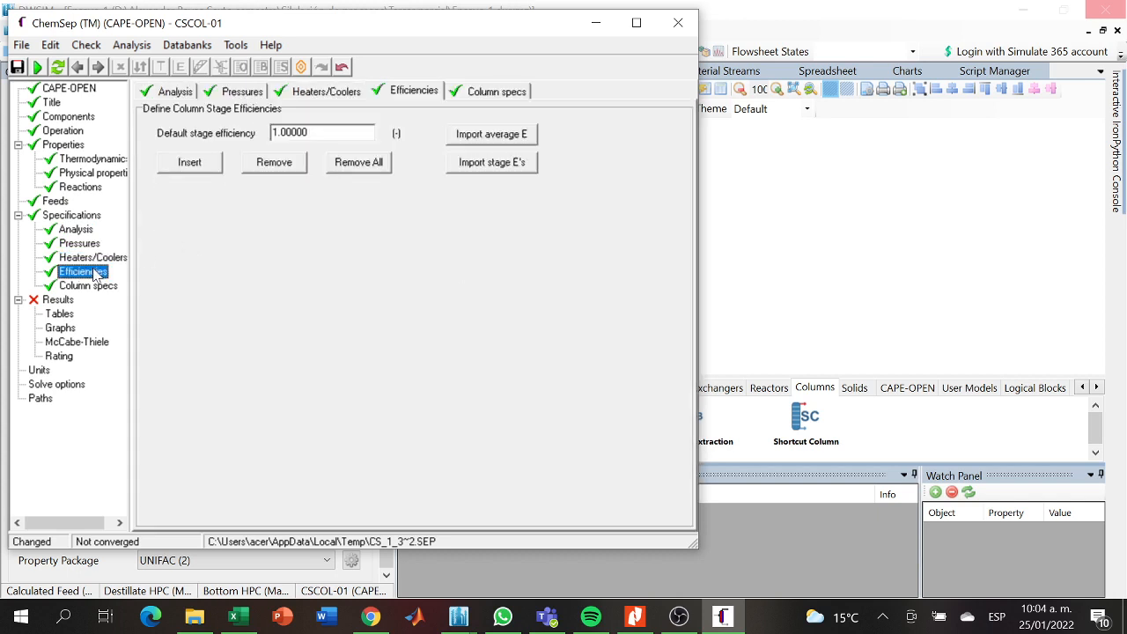
{"action": "left_click", "coordinate": [301, 132]}
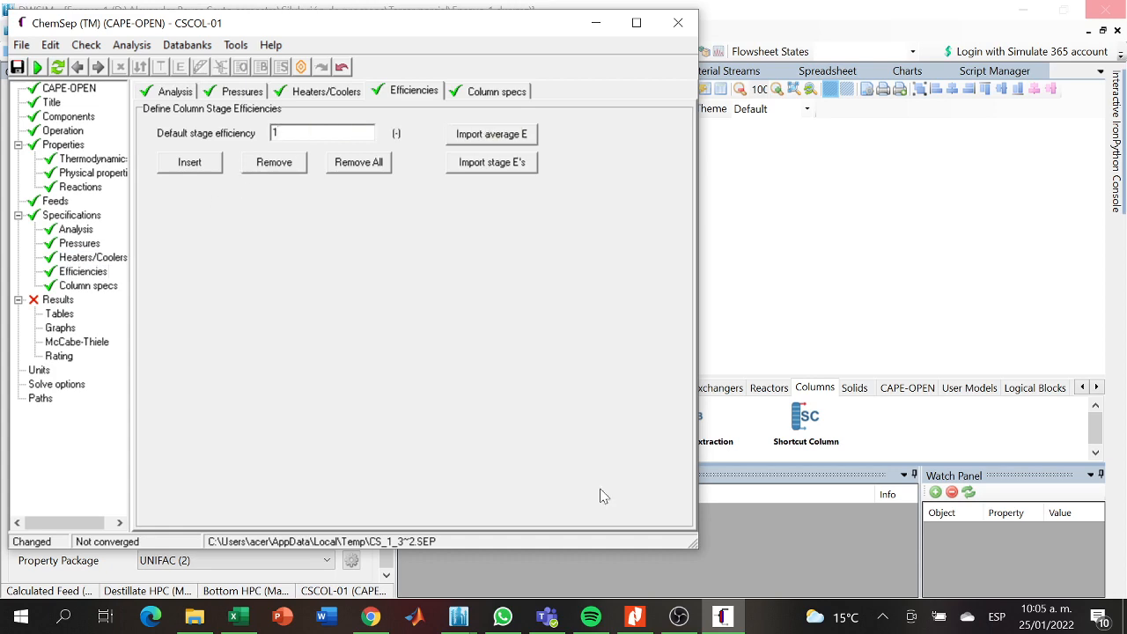
{"action": "left_click", "coordinate": [633, 619]}
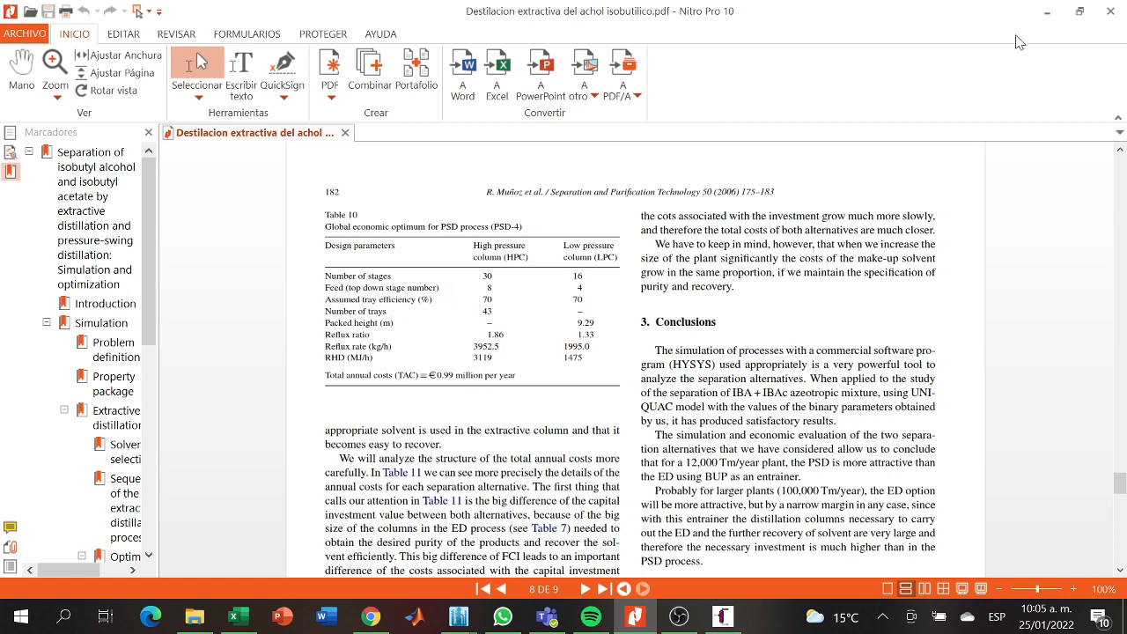
{"action": "left_click", "coordinate": [1047, 11]}
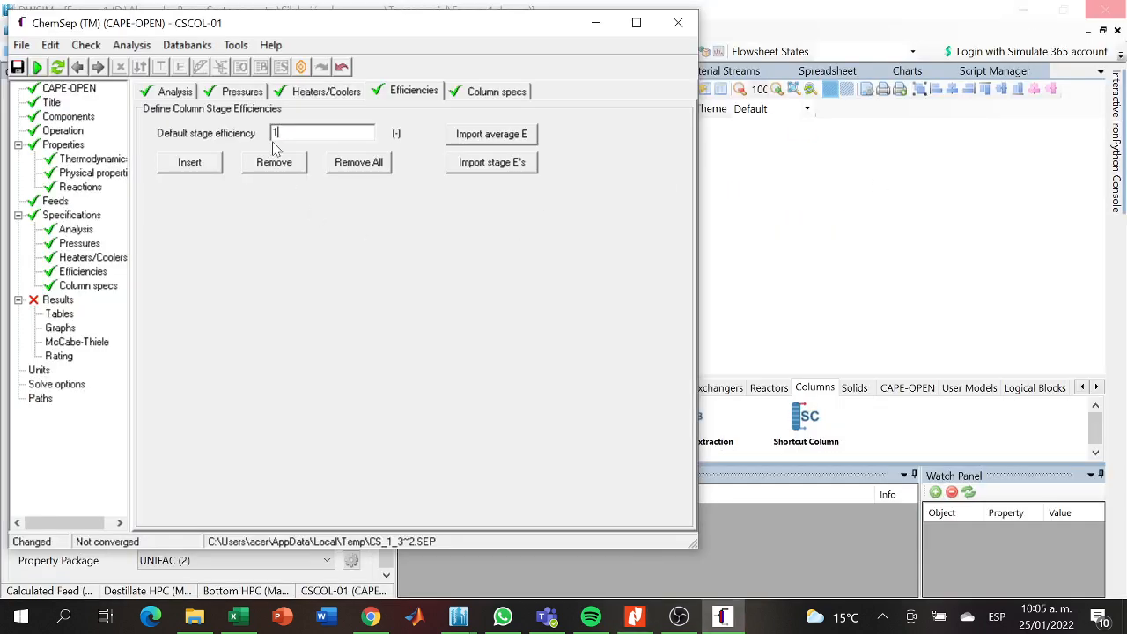
{"action": "type", "text": "0.7"}
{"action": "key", "text": "Return"}
{"action": "left_click", "coordinate": [91, 259]}
{"action": "left_click", "coordinate": [88, 272]}
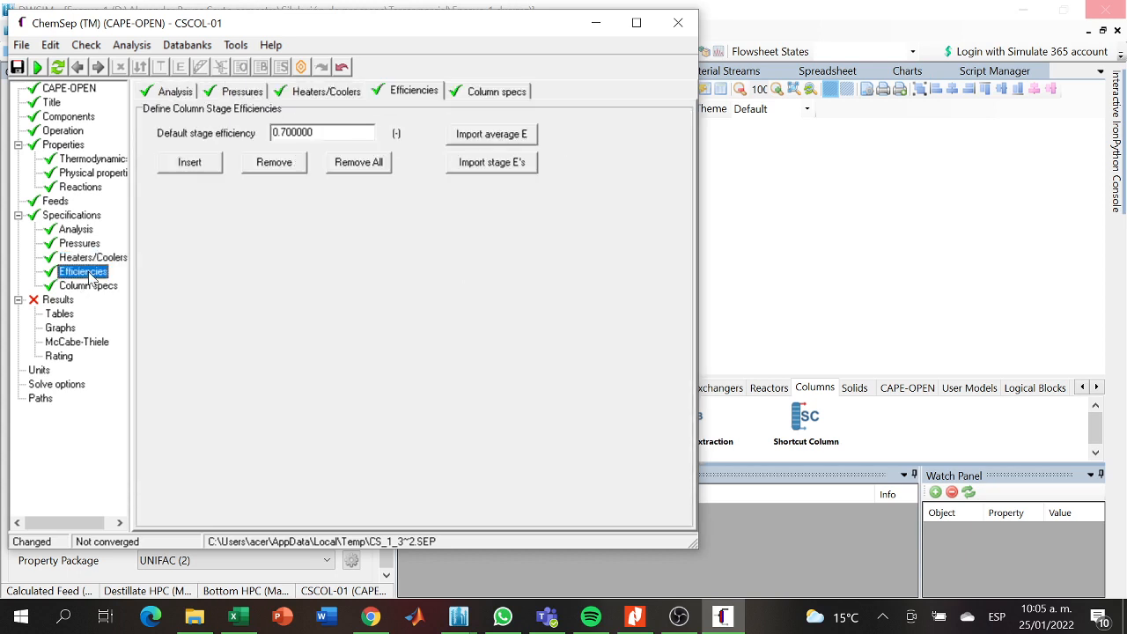
- Set the column's top specification to a distillate flow rate of 25.11 kmol/h
{"action": "left_click", "coordinate": [93, 286]}
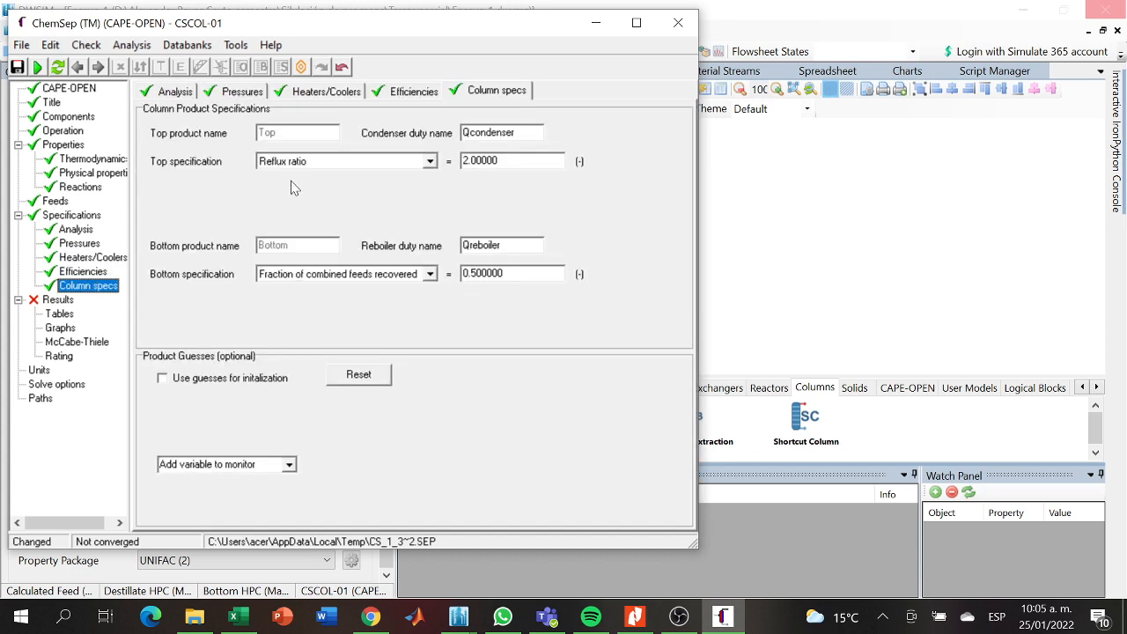
{"action": "left_click", "coordinate": [431, 162]}
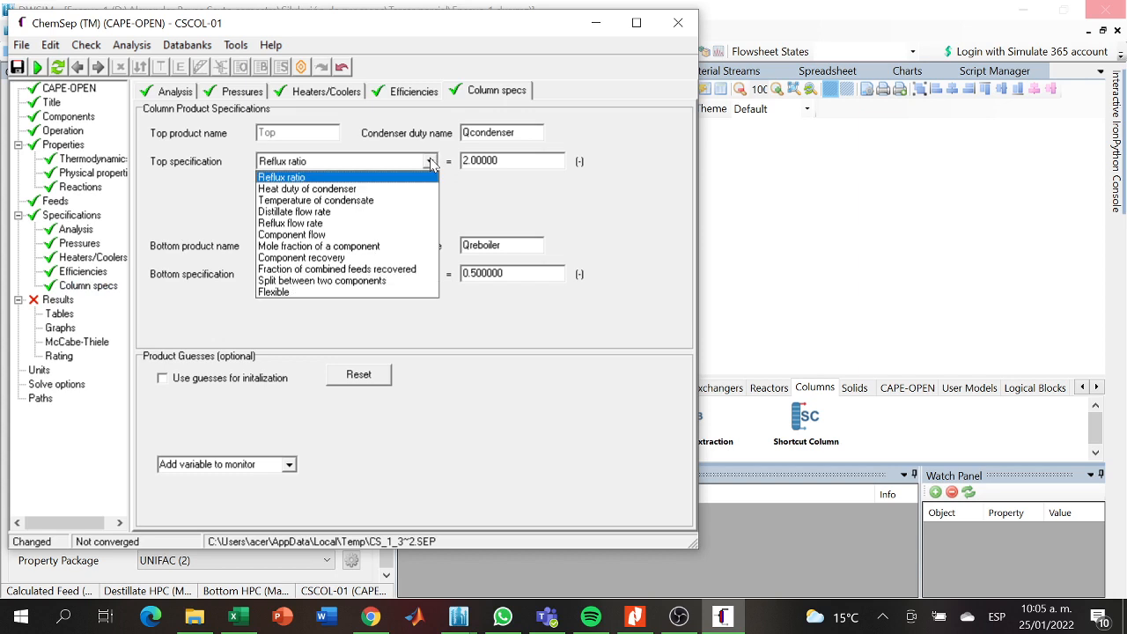
{"action": "left_click", "coordinate": [331, 212]}
{"action": "left_click", "coordinate": [499, 159]}
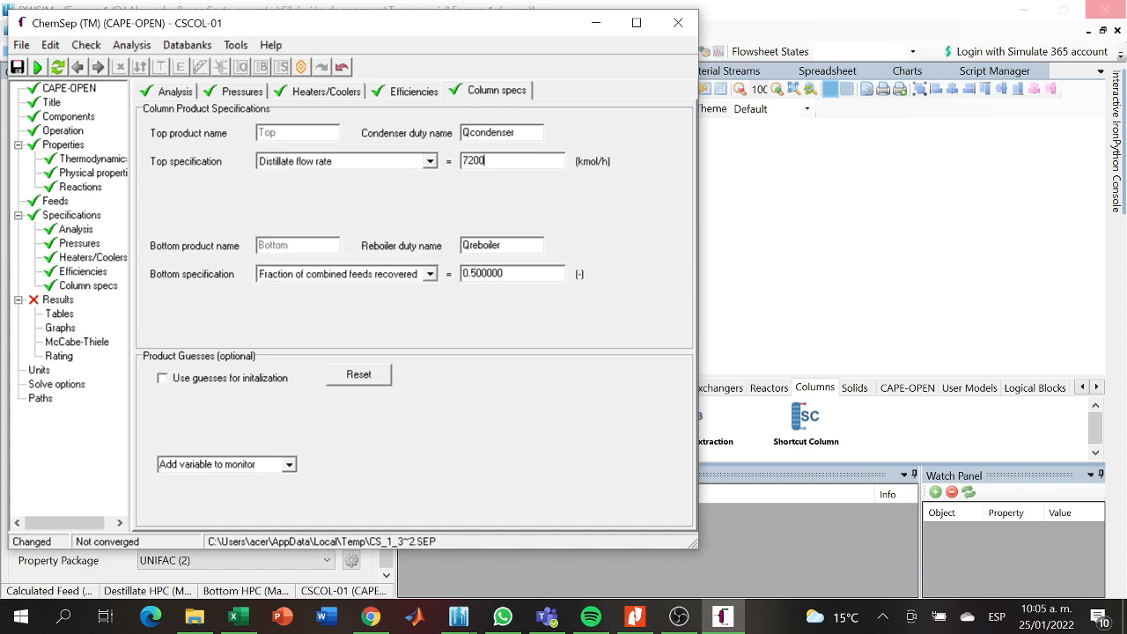
{"action": "key", "text": "BackSpace"}
{"action": "key", "text": "BackSpace"}
{"action": "key", "text": "BackSpace"}
- Change the bottom specification to the mole fraction of isobutyl acetate and replace its value
{"action": "left_click", "coordinate": [430, 274]}
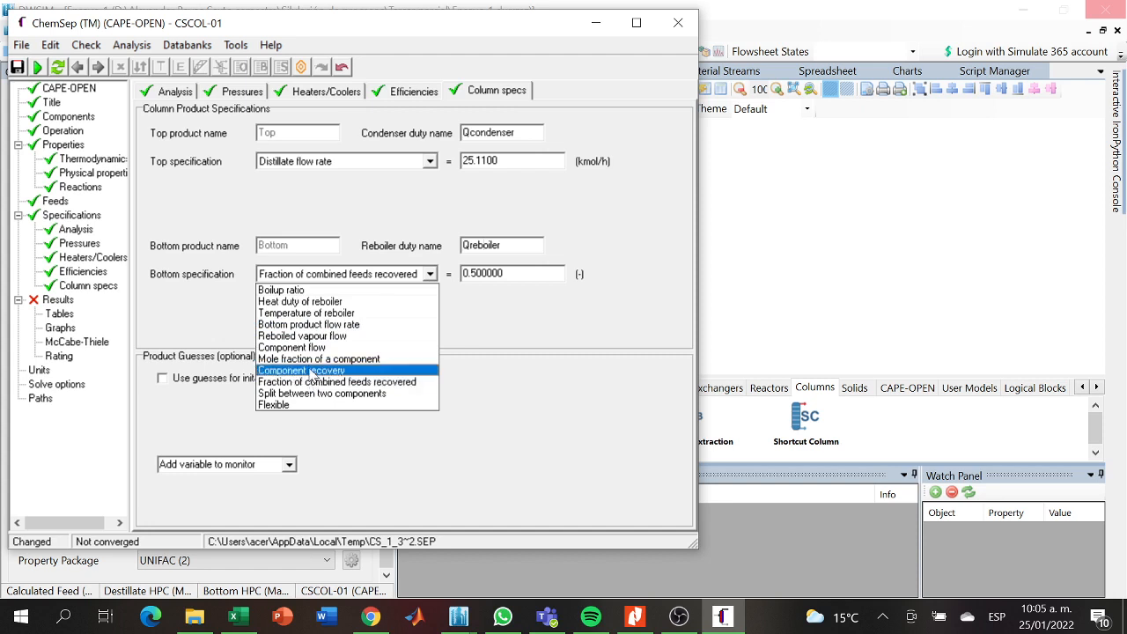
{"action": "left_click", "coordinate": [306, 359]}
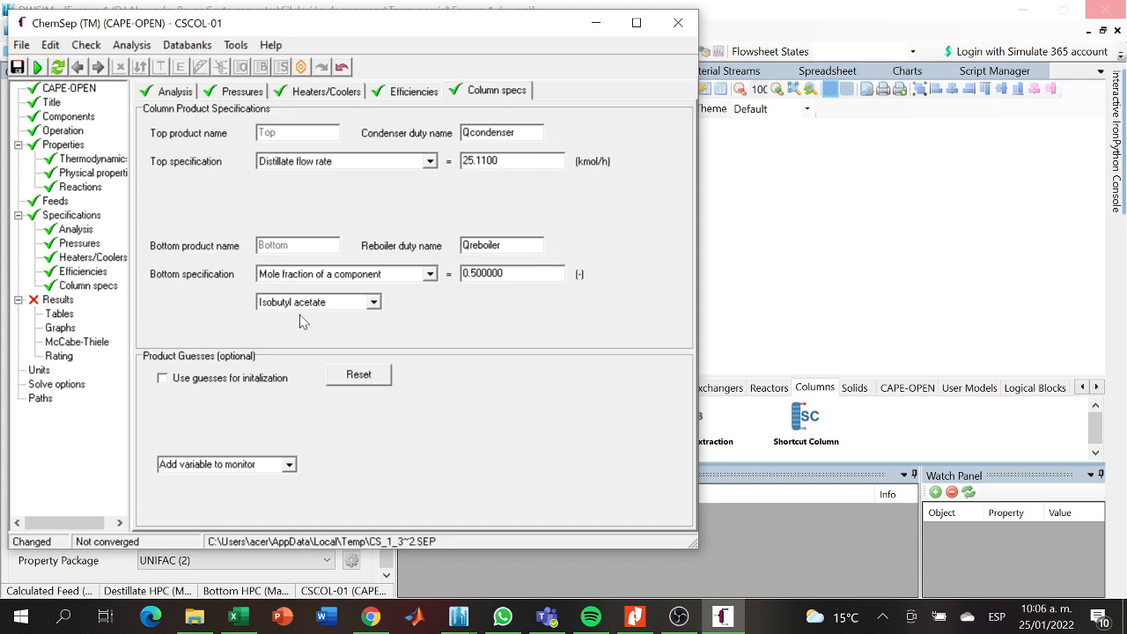
{"action": "left_click", "coordinate": [523, 273]}
{"action": "key", "text": "BackSpace"}
{"action": "key", "text": "BackSpace"}
{"action": "key", "text": "BackSpace"}
{"action": "key", "text": "BackSpace"}
{"action": "key", "text": "BackSpace"}
{"action": "key", "text": "Return"}
- Try to run the column simulation from the results page and dismiss the simulator dialogs
{"action": "left_click", "coordinate": [73, 290]}
{"action": "left_click", "coordinate": [75, 275]}
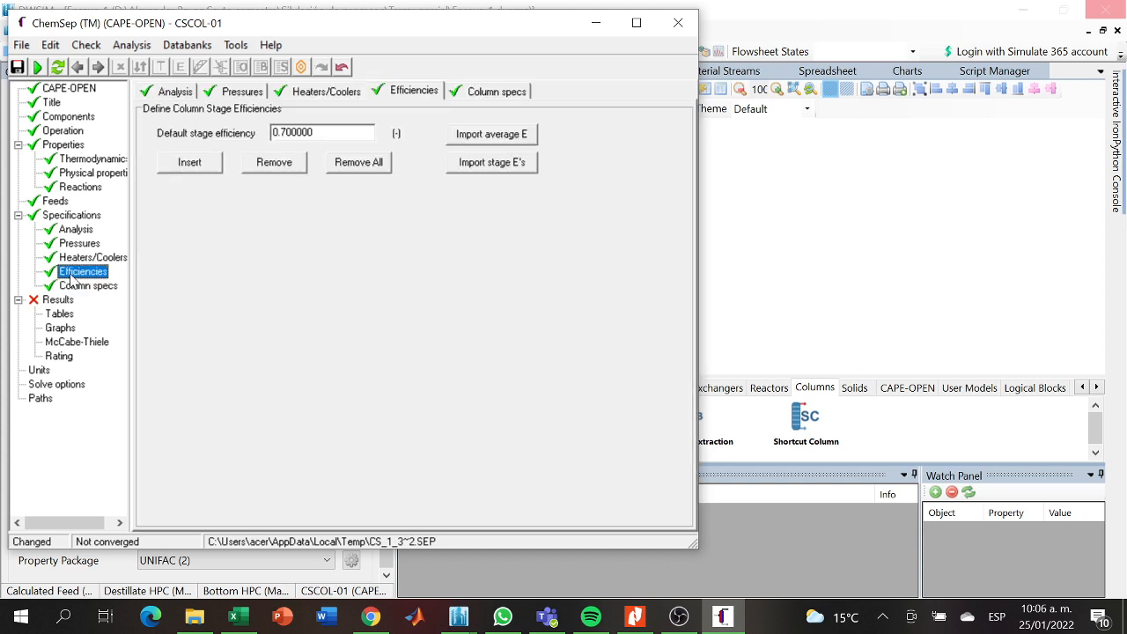
{"action": "left_click", "coordinate": [62, 299]}
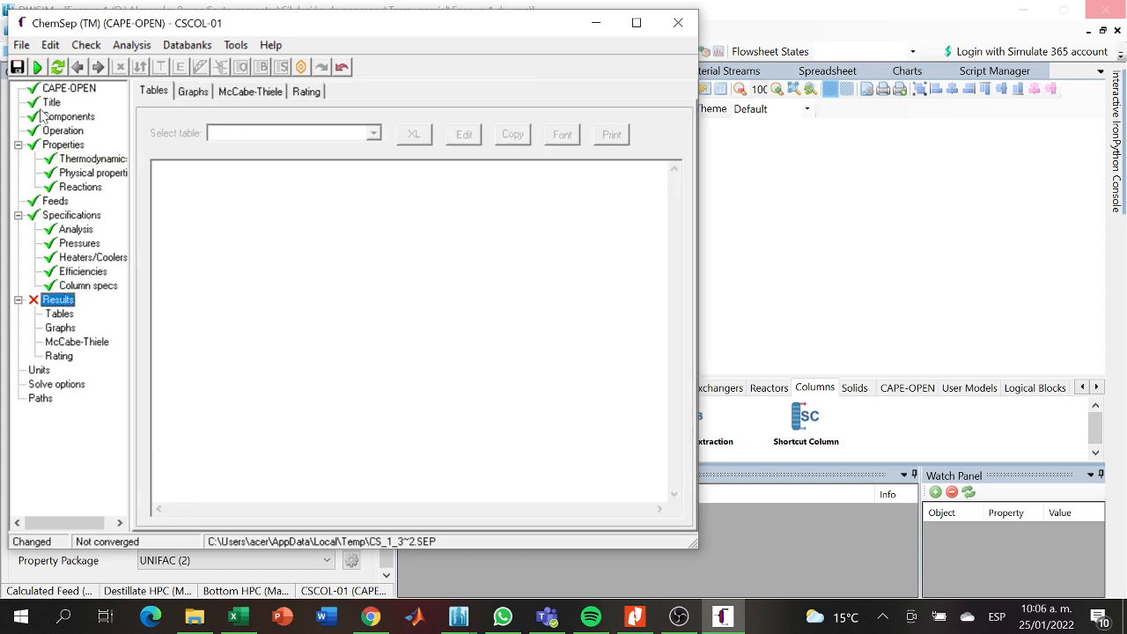
{"action": "left_click", "coordinate": [37, 69]}
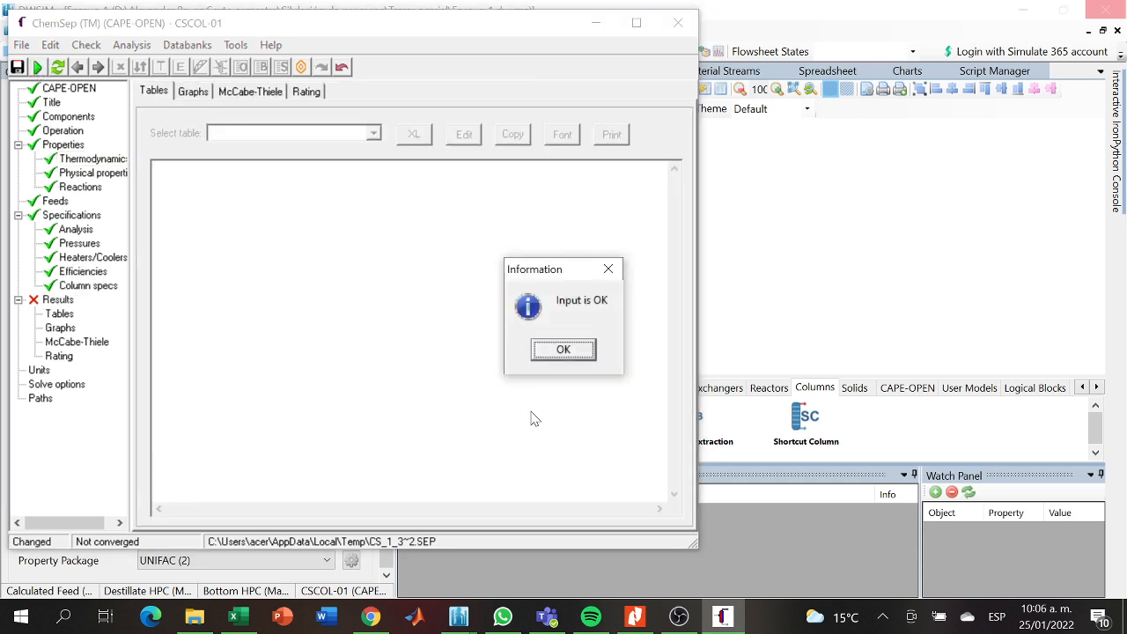
{"action": "left_click", "coordinate": [553, 354]}
{"action": "left_click", "coordinate": [507, 356]}
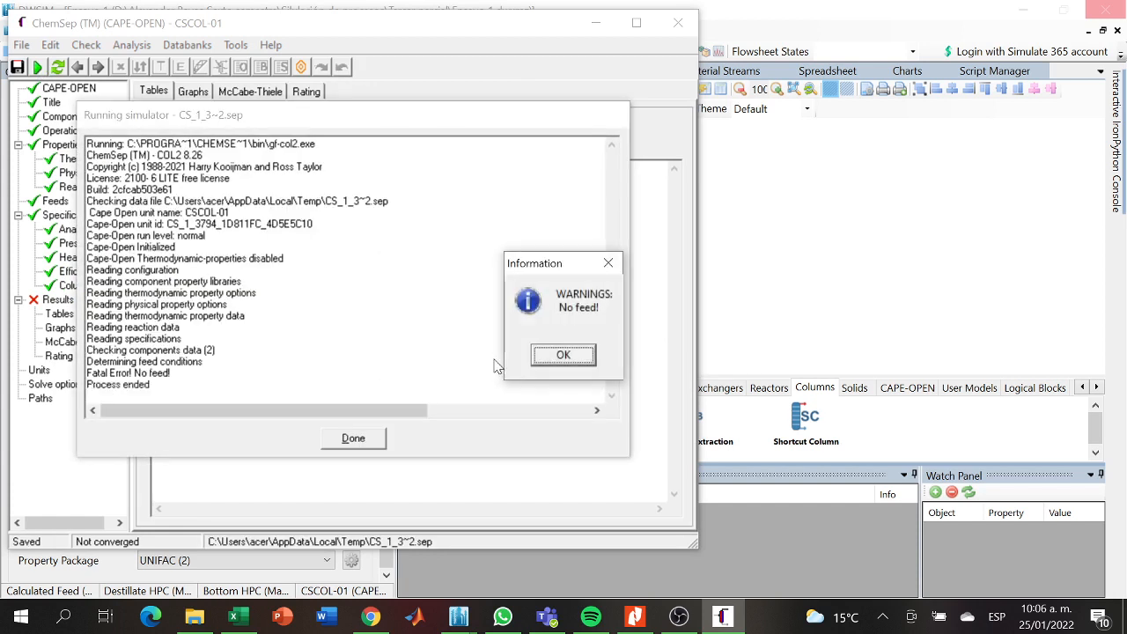
{"action": "left_click", "coordinate": [563, 354]}
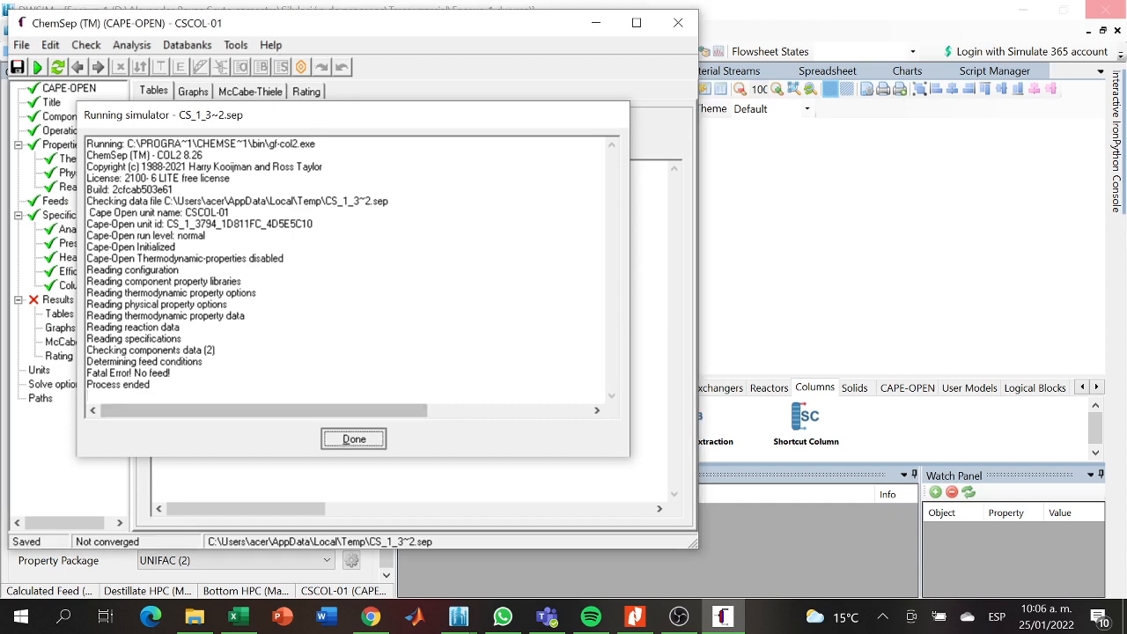
{"action": "left_click", "coordinate": [353, 438]}
- Close the ChemSep column editor and return to the DWSIM flowsheet
{"action": "left_click", "coordinate": [591, 23]}
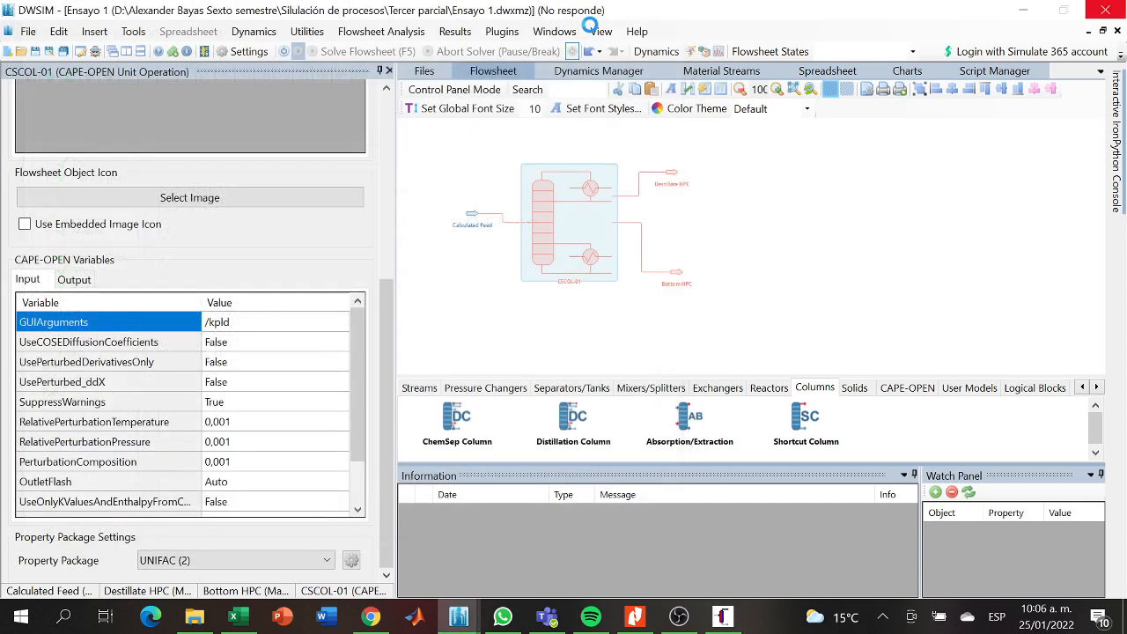
{"action": "left_click", "coordinate": [722, 616]}
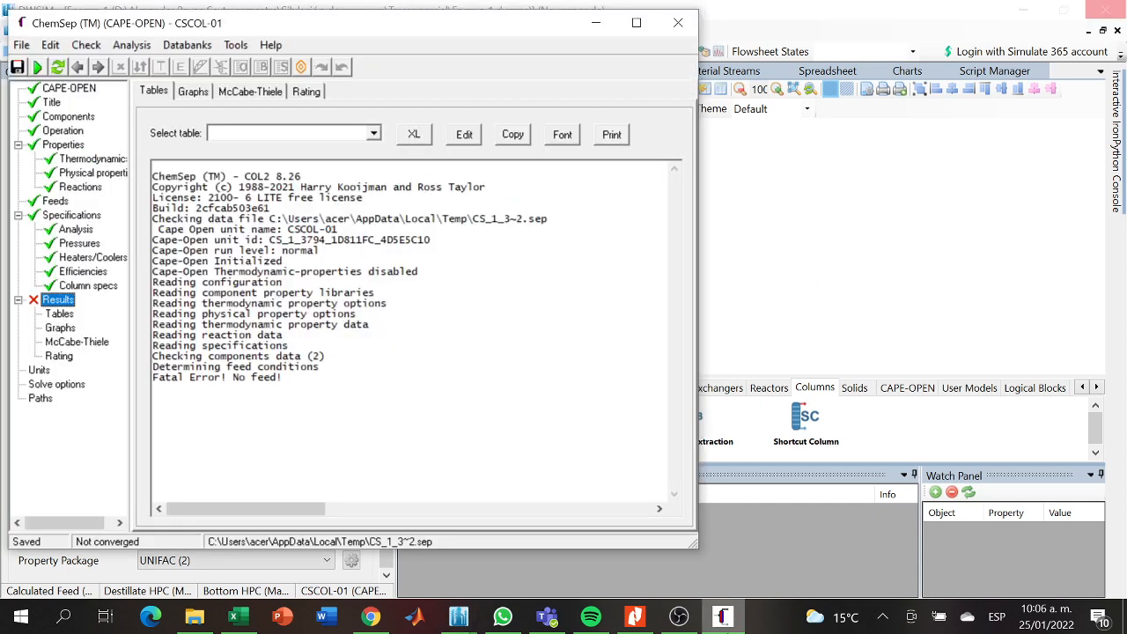
{"action": "left_click", "coordinate": [678, 23]}
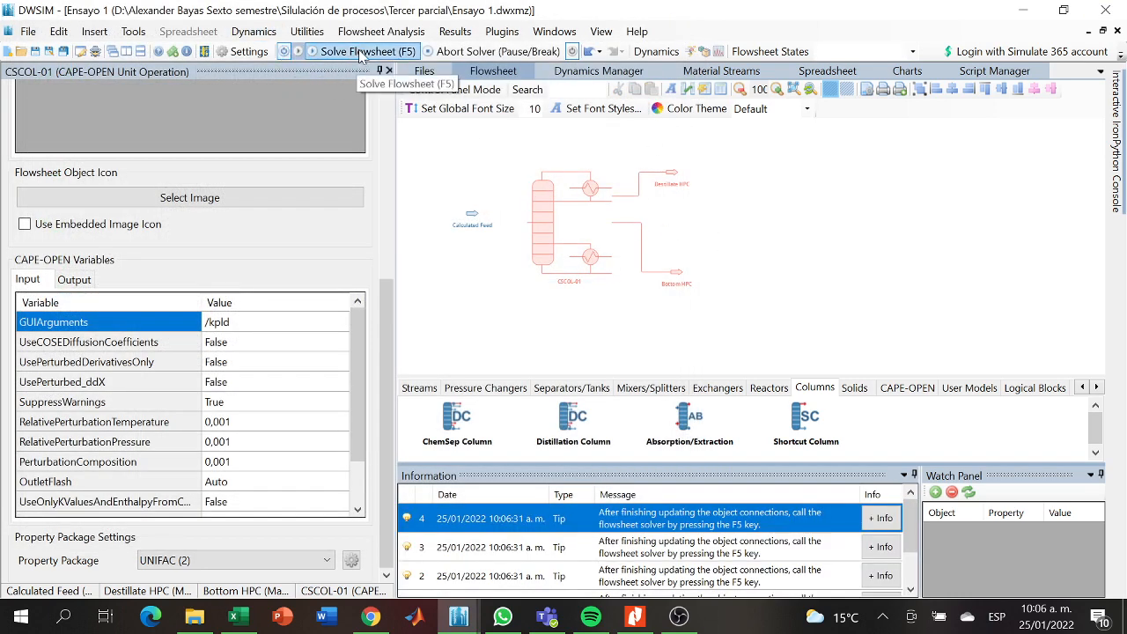
- Connect the Calculated Feed stream to the Feed1_stage8 inlet of column CSCOL-01
{"action": "left_click", "coordinate": [539, 204]}
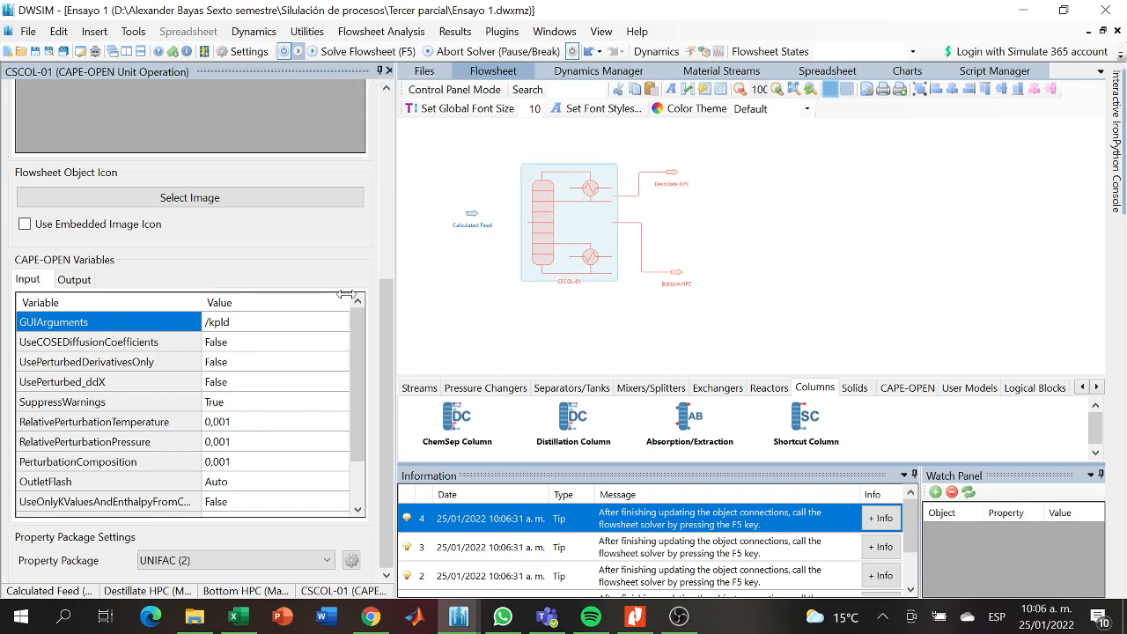
{"action": "left_click_drag", "start_coordinate": [384, 351], "coordinate": [371, 145]}
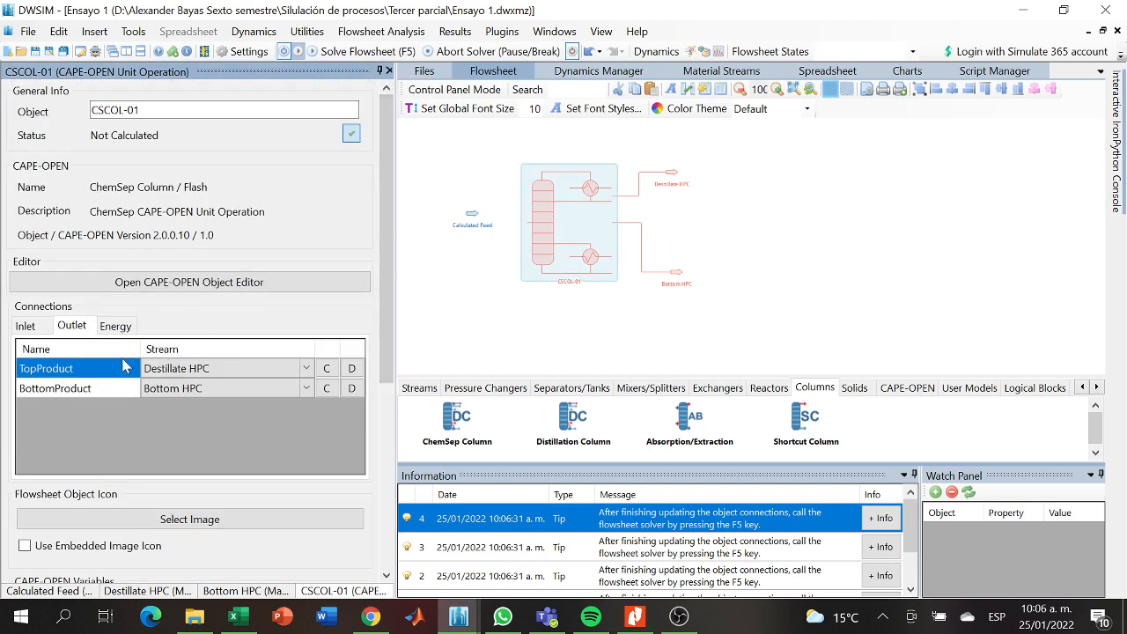
{"action": "left_click", "coordinate": [33, 328]}
{"action": "left_click", "coordinate": [304, 368]}
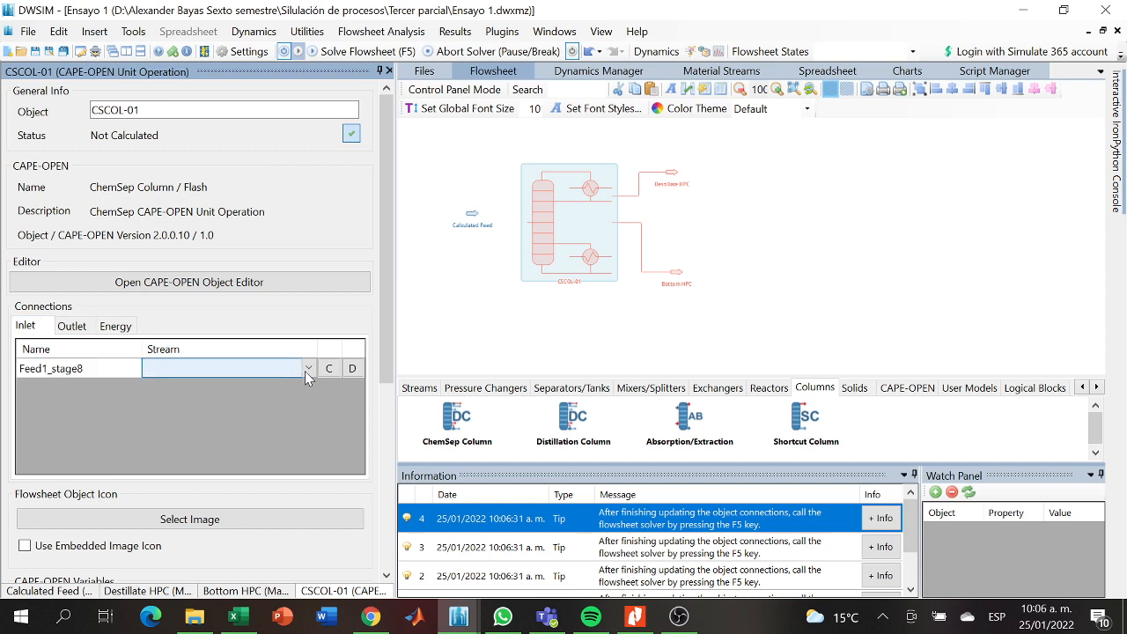
{"action": "left_click", "coordinate": [307, 369]}
{"action": "left_click", "coordinate": [242, 382]}
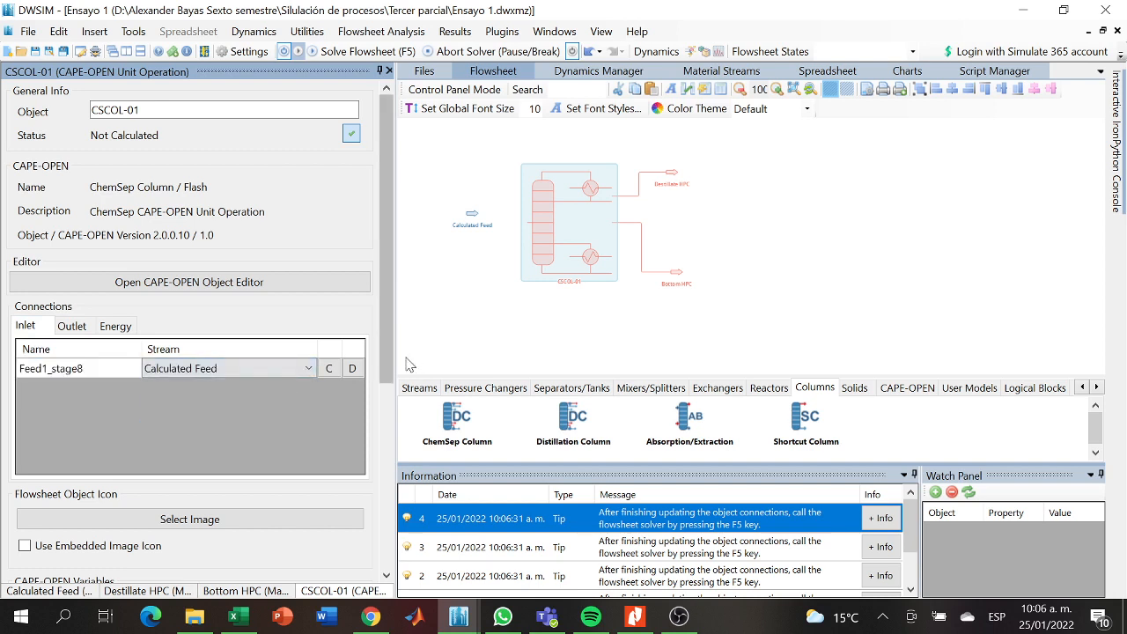
- Open the CSCOL-01 column in the ChemSep editor and review its graphs, McCabe-Thiele diagram, rating, FUG and stream table results
{"action": "left_click", "coordinate": [455, 337]}
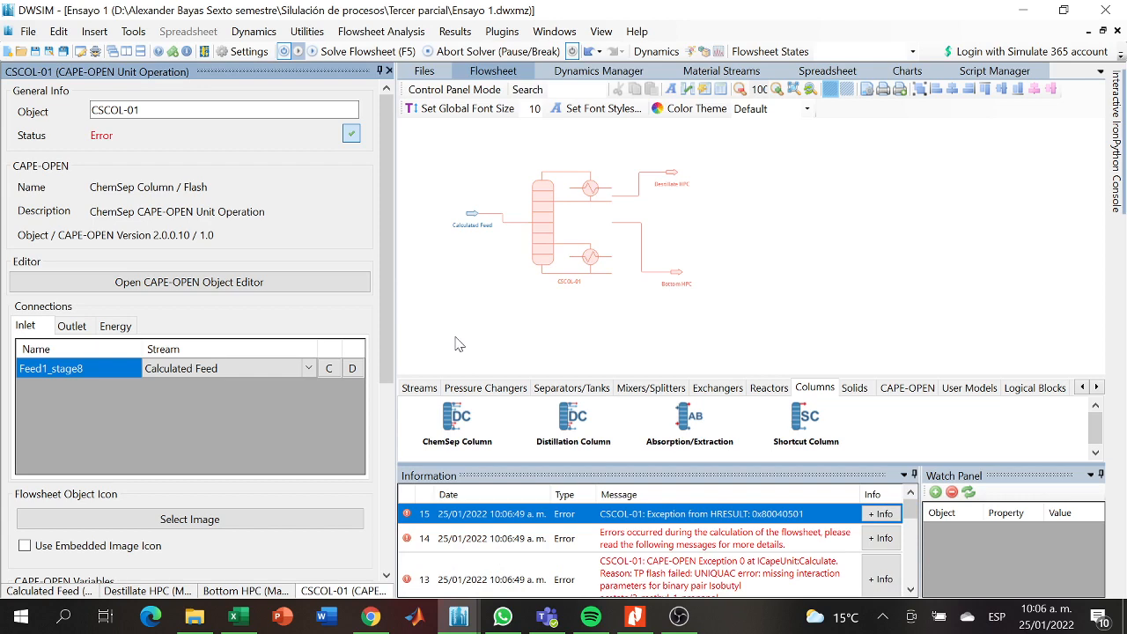
{"action": "left_click", "coordinate": [545, 256]}
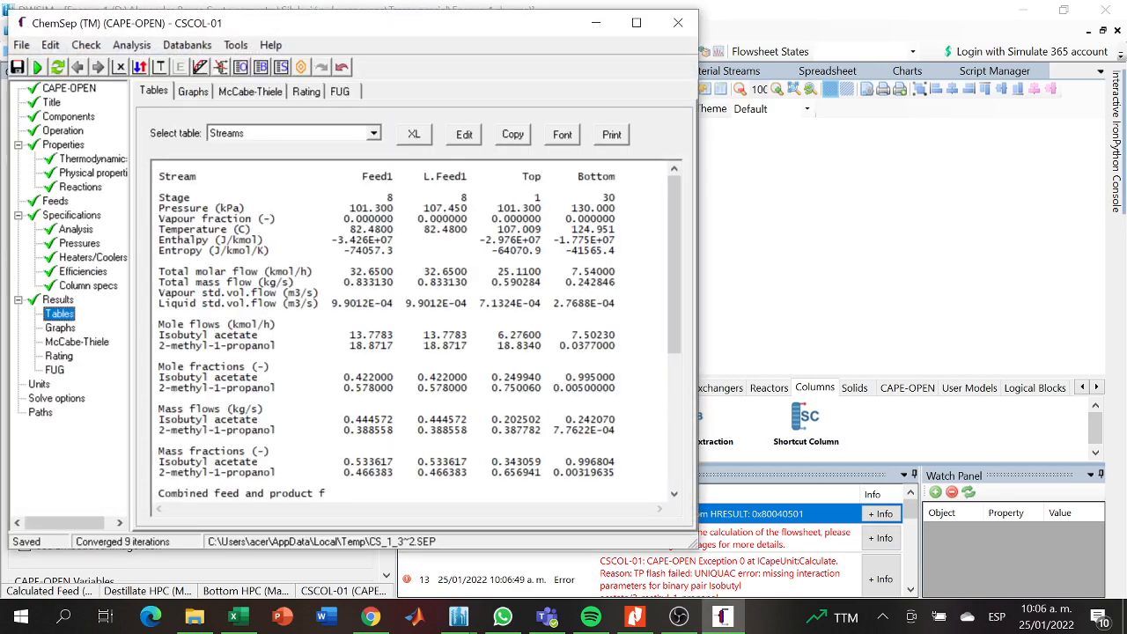
{"action": "left_click", "coordinate": [60, 328]}
{"action": "left_click", "coordinate": [71, 342]}
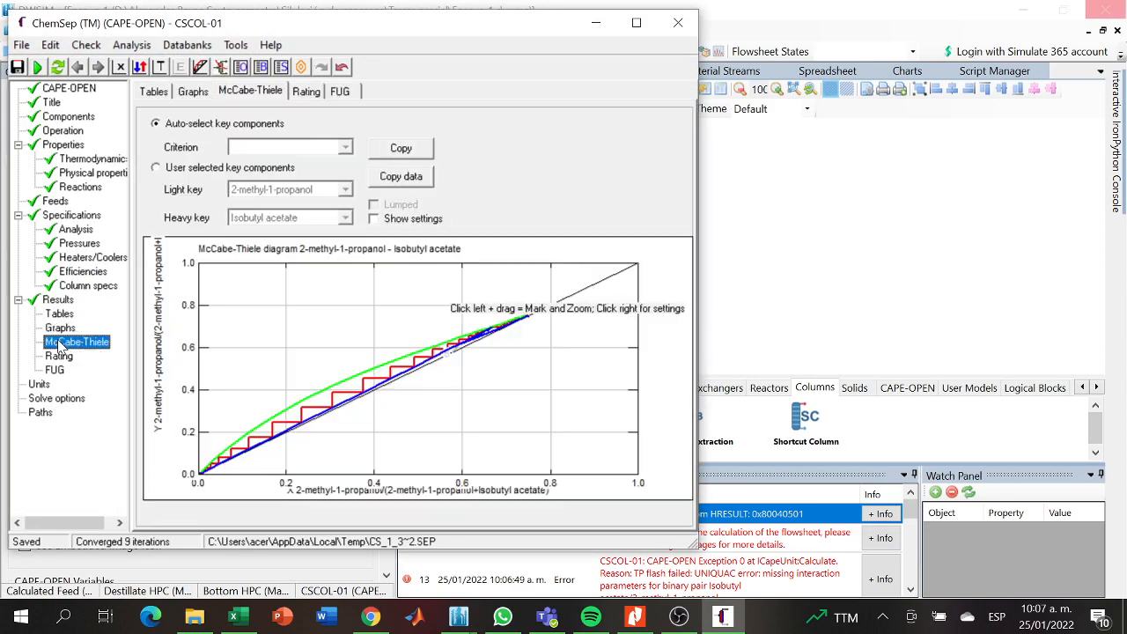
{"action": "left_click", "coordinate": [58, 356]}
{"action": "left_click", "coordinate": [55, 370]}
{"action": "left_click", "coordinate": [58, 356]}
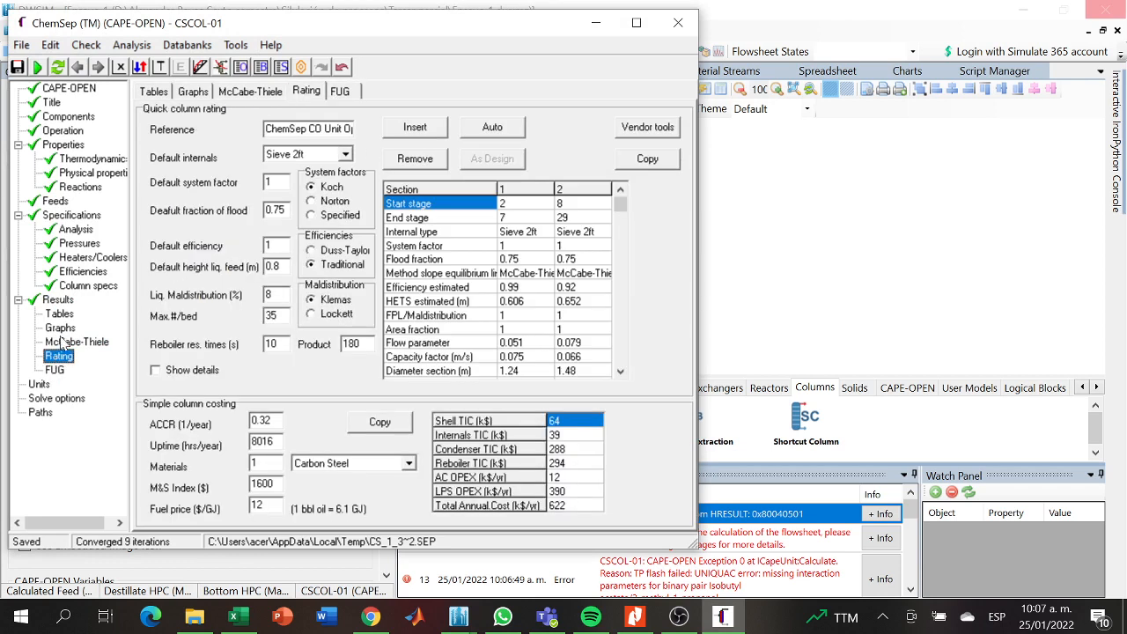
{"action": "left_click", "coordinate": [60, 327]}
{"action": "left_click", "coordinate": [59, 313]}
{"action": "left_click", "coordinate": [58, 300]}
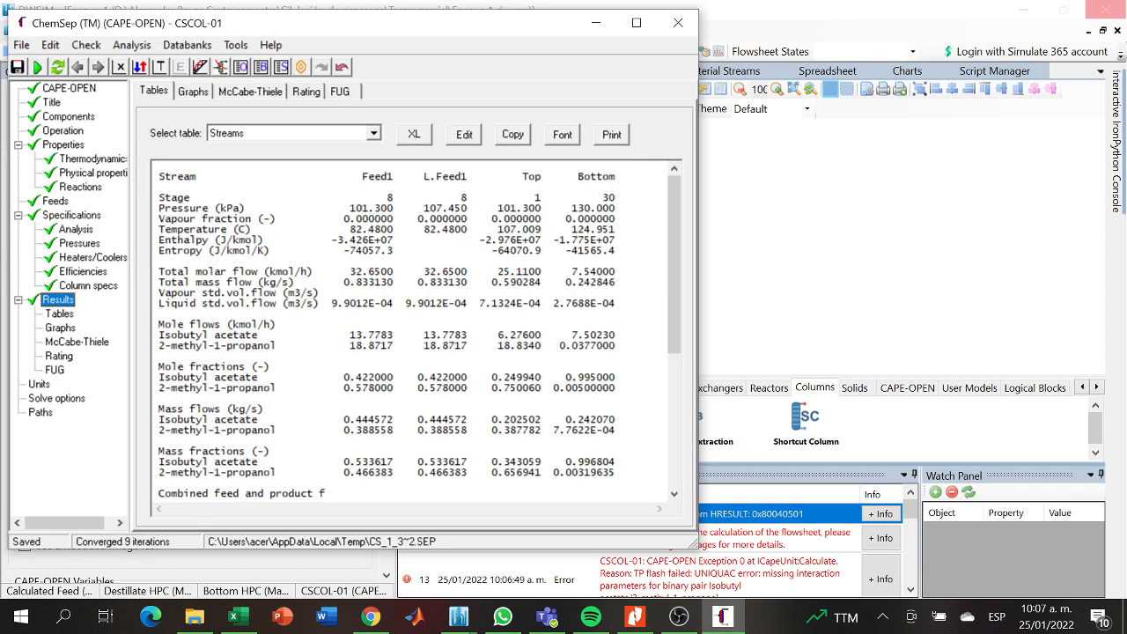
- Close the ChemSep editor, saving the CSCOL-01 input, and solve the flowsheet again
{"action": "left_click", "coordinate": [671, 31]}
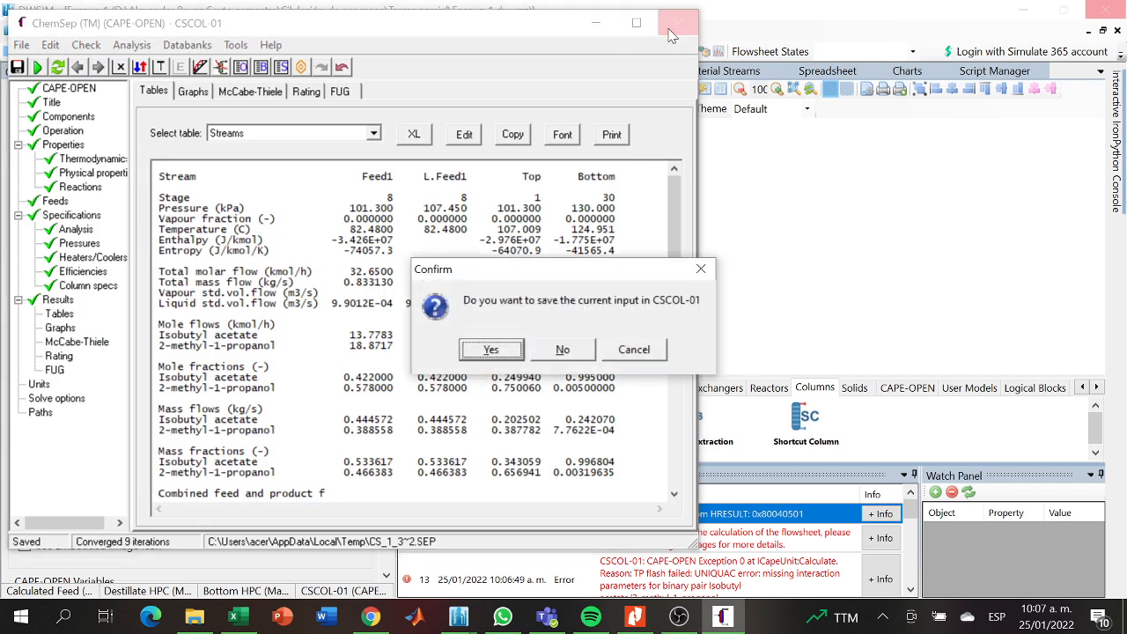
{"action": "left_click", "coordinate": [498, 349]}
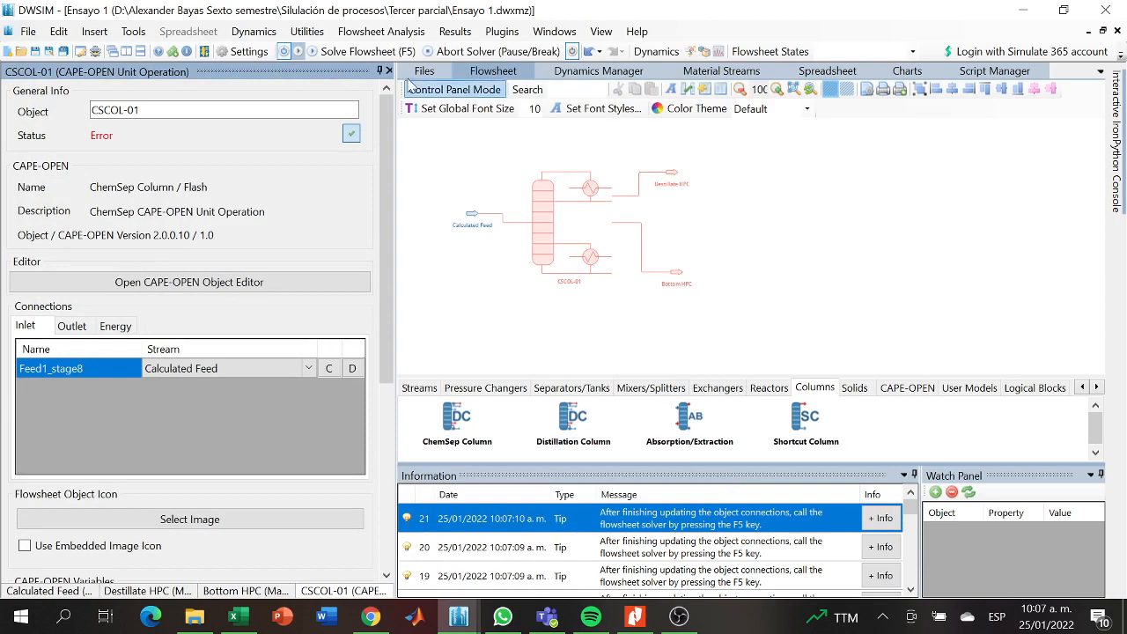
{"action": "left_click", "coordinate": [342, 53]}
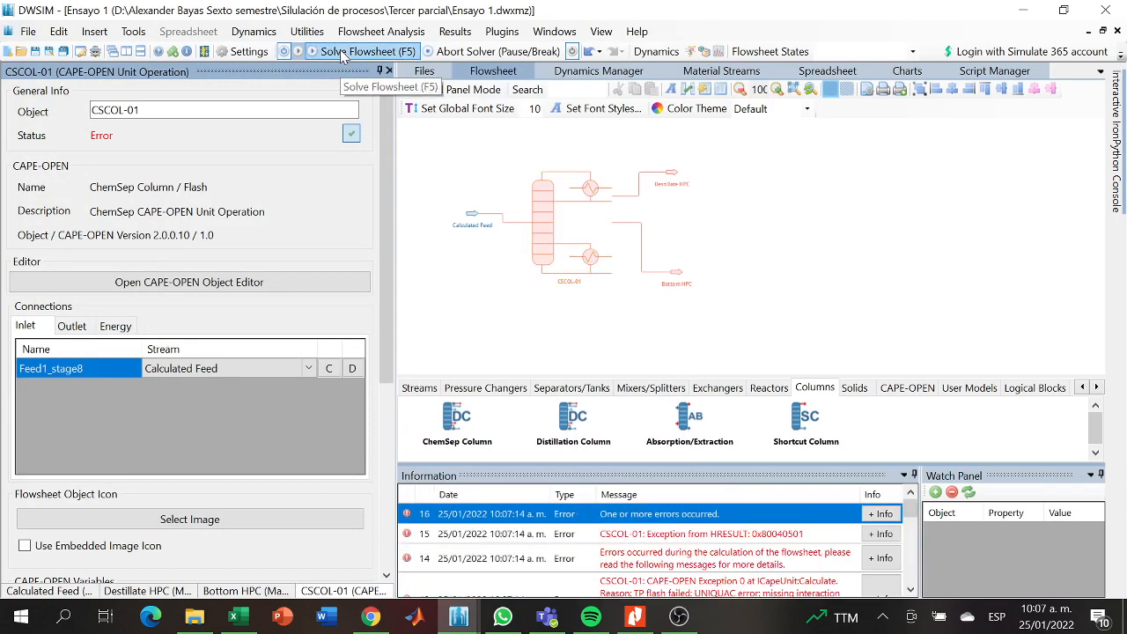
{"action": "left_click", "coordinate": [679, 617]}
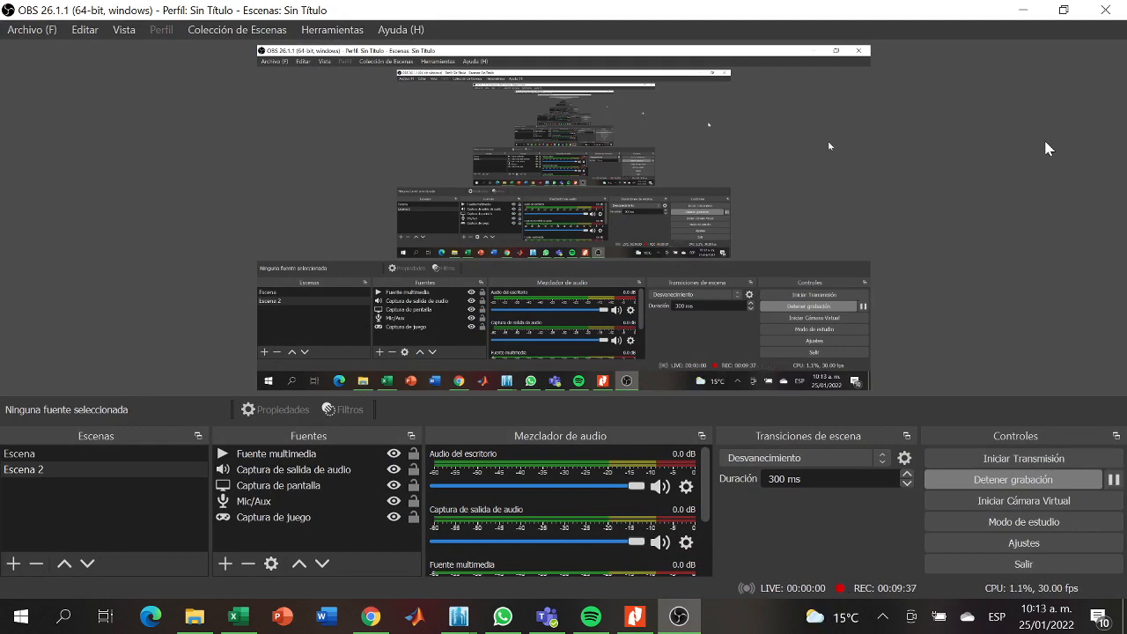
{"action": "left_click", "coordinate": [1026, 10]}
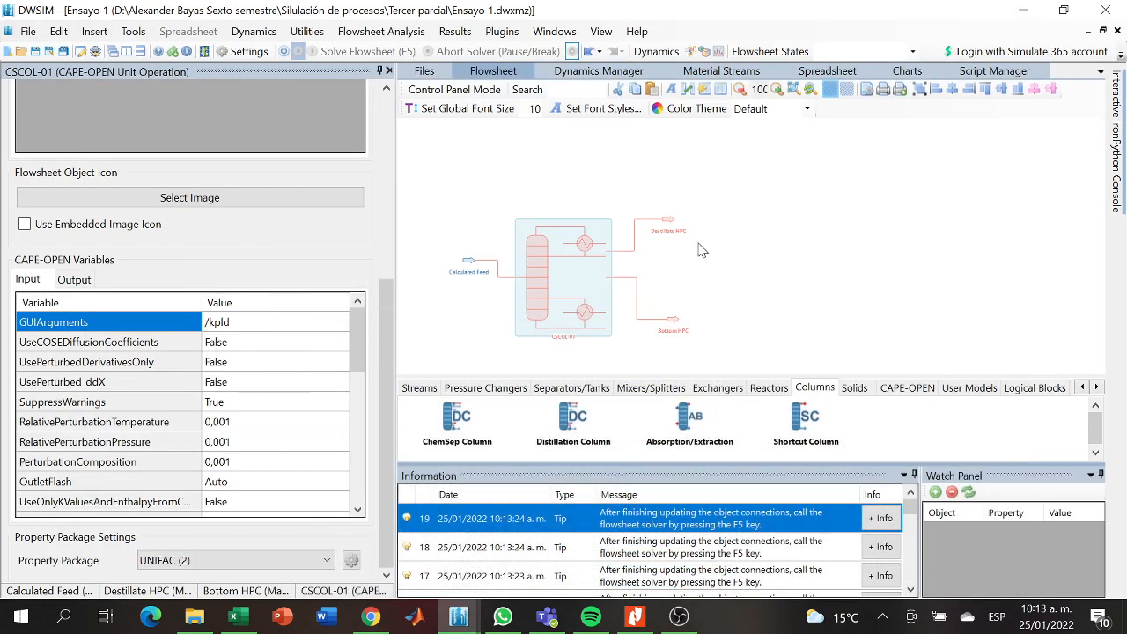
- Rename the CSCOL-01 column as High Pressure Column
{"action": "scroll", "coordinate": [381, 337], "scroll_direction": "up", "scroll_amount": 5}
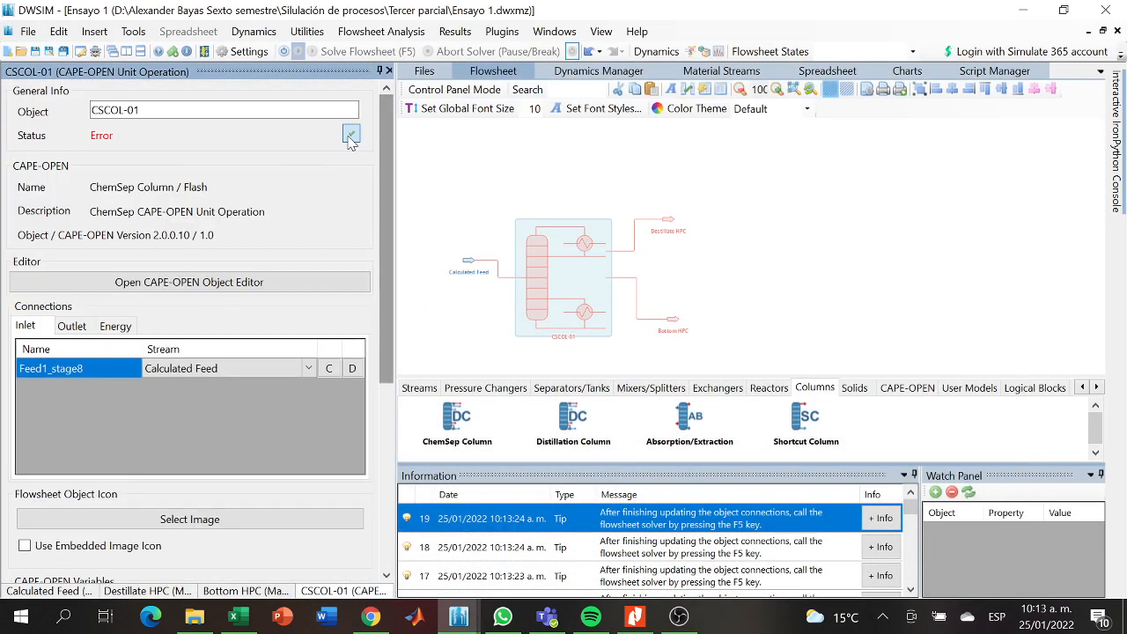
{"action": "left_click_drag", "start_coordinate": [155, 111], "coordinate": [3, 121]}
{"action": "key", "text": "BackSpace"}
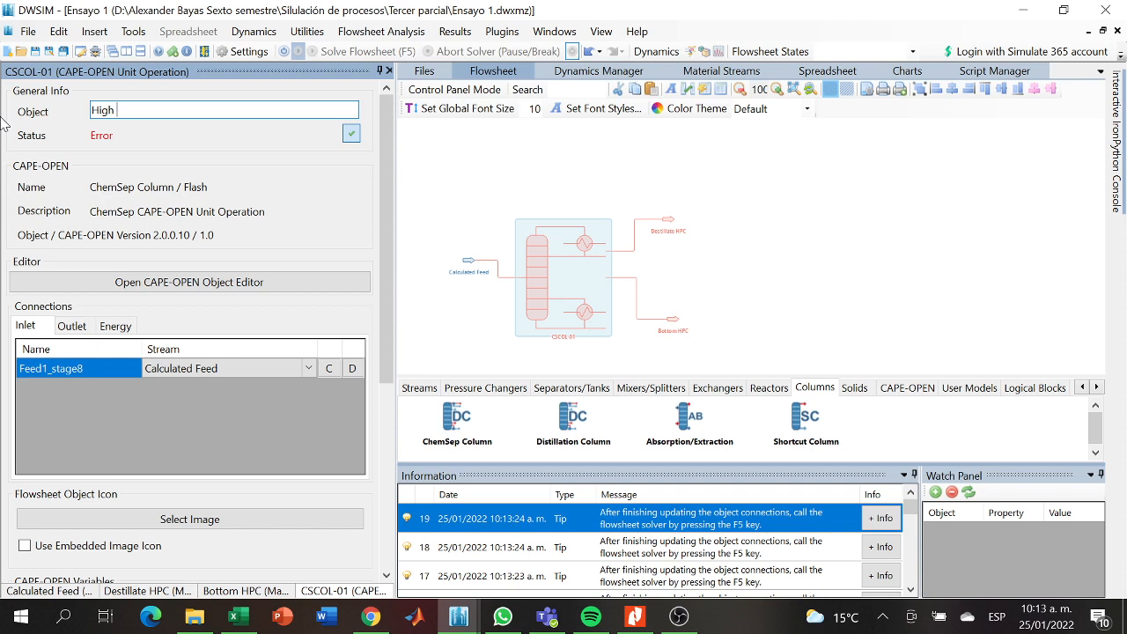
{"action": "type", "text": "High Pressu"}
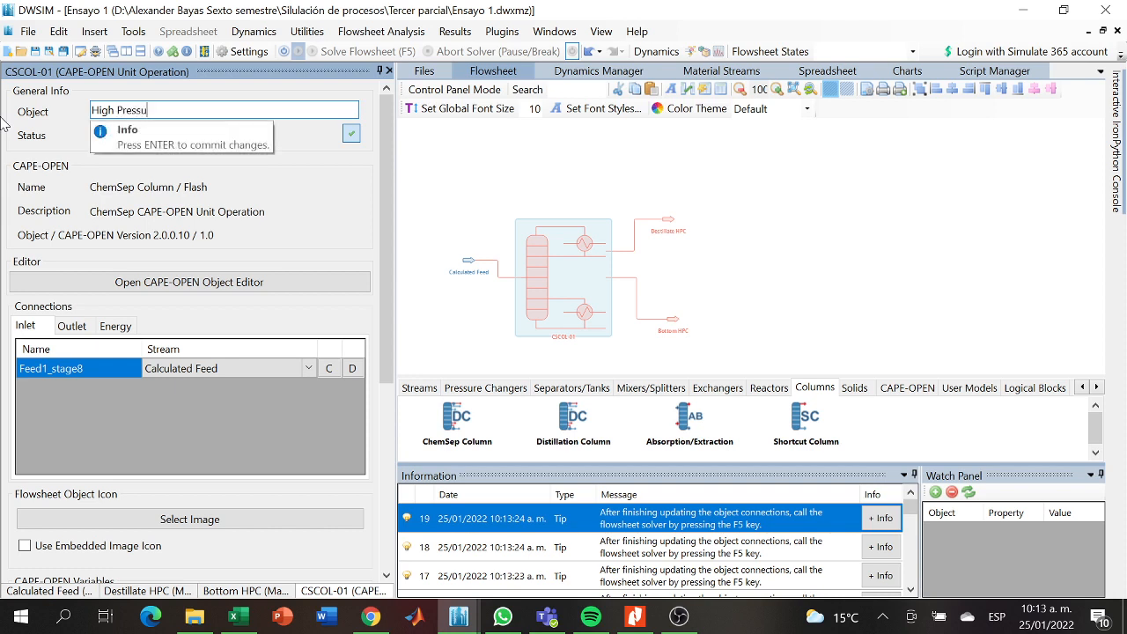
{"action": "type", "text": "re Column"}
{"action": "left_click", "coordinate": [752, 265]}
- Add a valve to the flowsheet just downstream of the Destillate HPC stream and open its properties
{"action": "left_click_drag", "start_coordinate": [708, 283], "coordinate": [659, 291]}
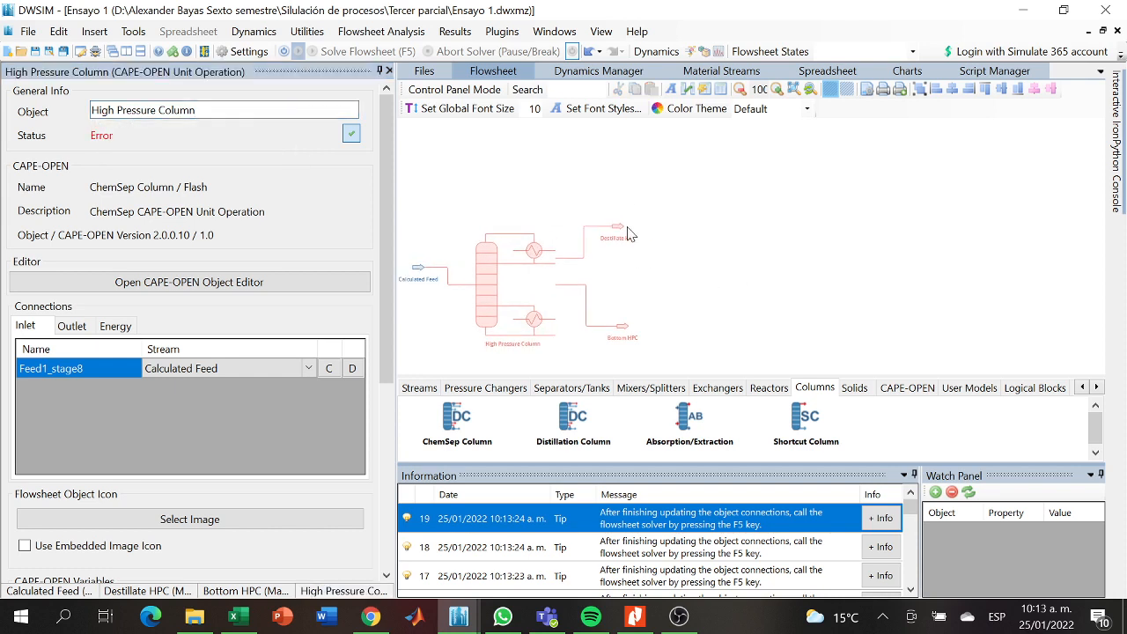
{"action": "left_click", "coordinate": [432, 393]}
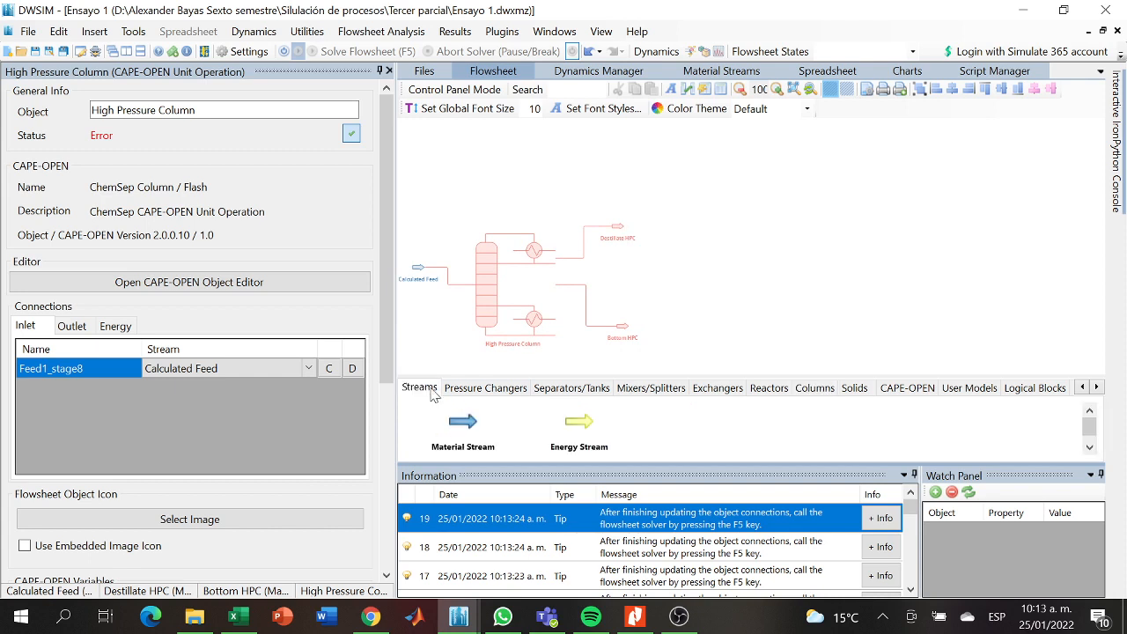
{"action": "left_click", "coordinate": [476, 393]}
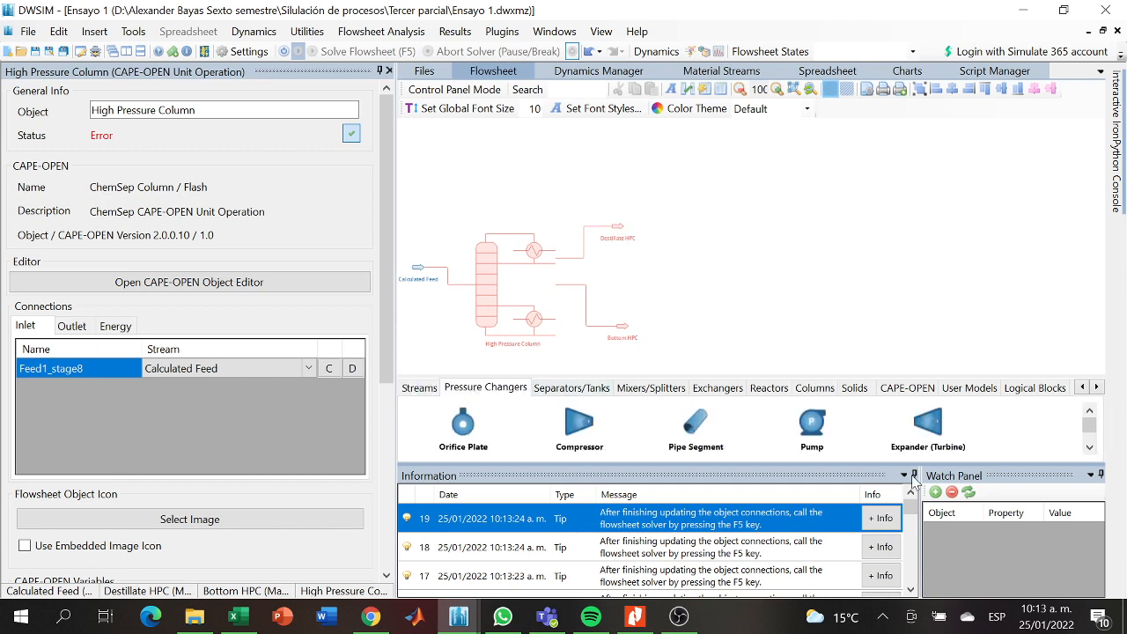
{"action": "left_click_drag", "start_coordinate": [1090, 436], "coordinate": [1089, 445]}
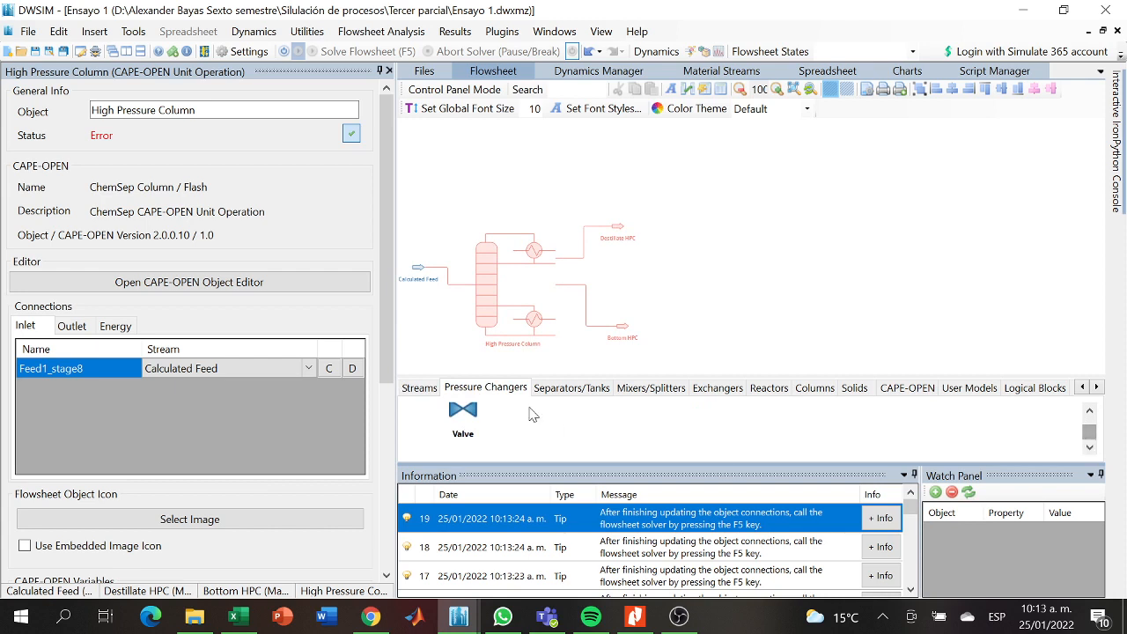
{"action": "left_click_drag", "start_coordinate": [463, 412], "coordinate": [654, 217]}
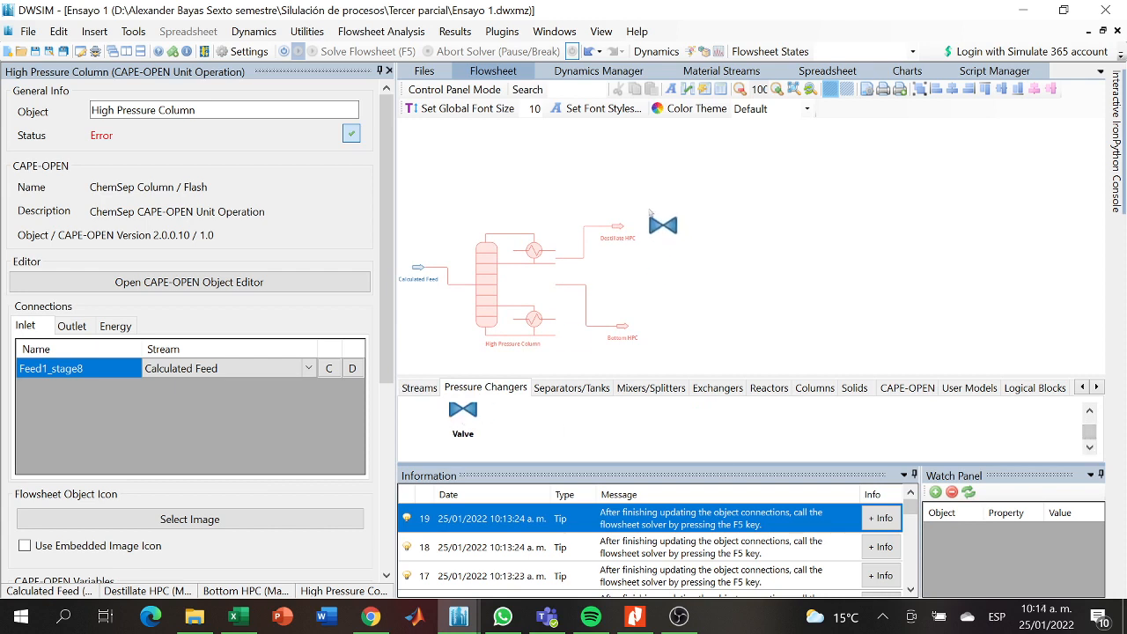
{"action": "right_click", "coordinate": [655, 217]}
{"action": "left_click", "coordinate": [624, 236]}
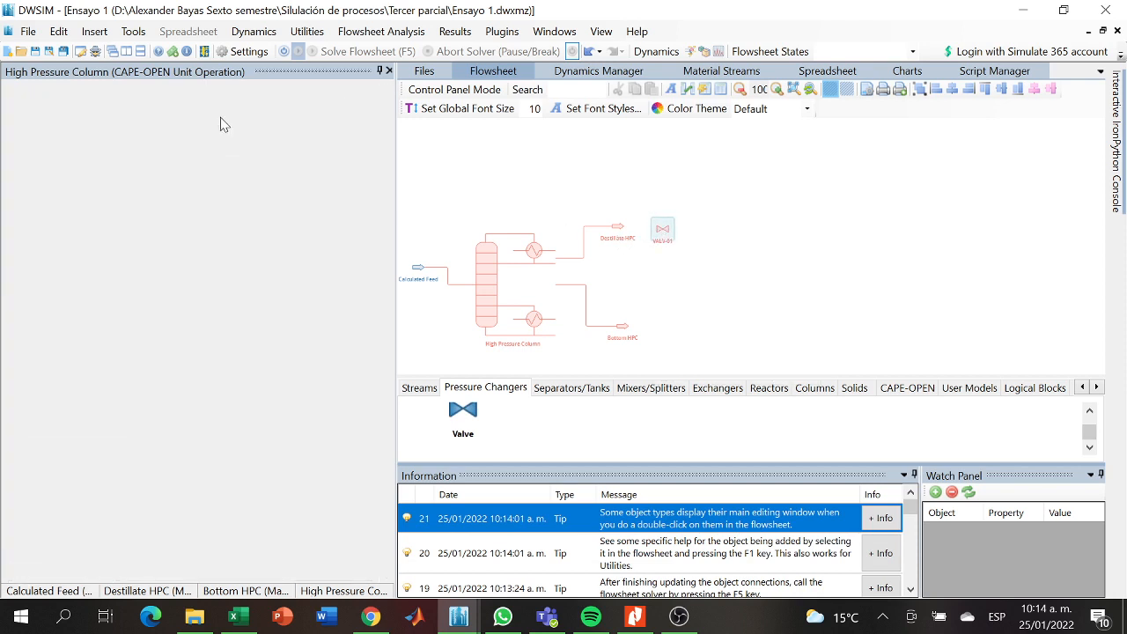
- Rename the new valve as Valve and connect Destillate HPC as its inlet stream
{"action": "left_click_drag", "start_coordinate": [167, 110], "coordinate": [106, 113]}
{"action": "key", "text": "BackSpace"}
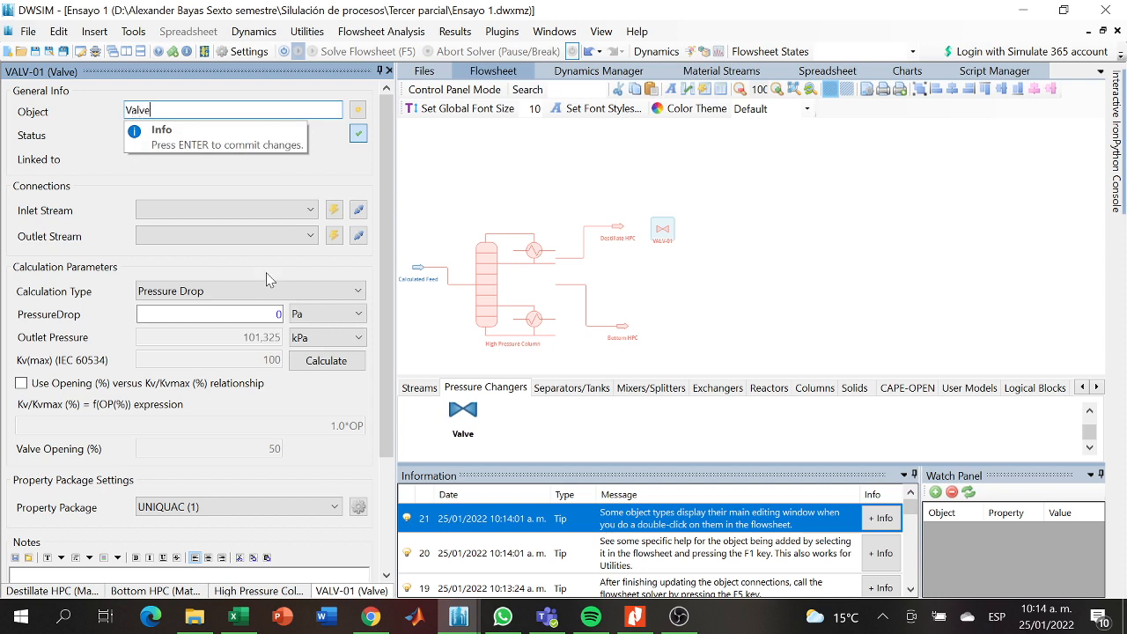
{"action": "key", "text": "Return"}
{"action": "left_click", "coordinate": [220, 210]}
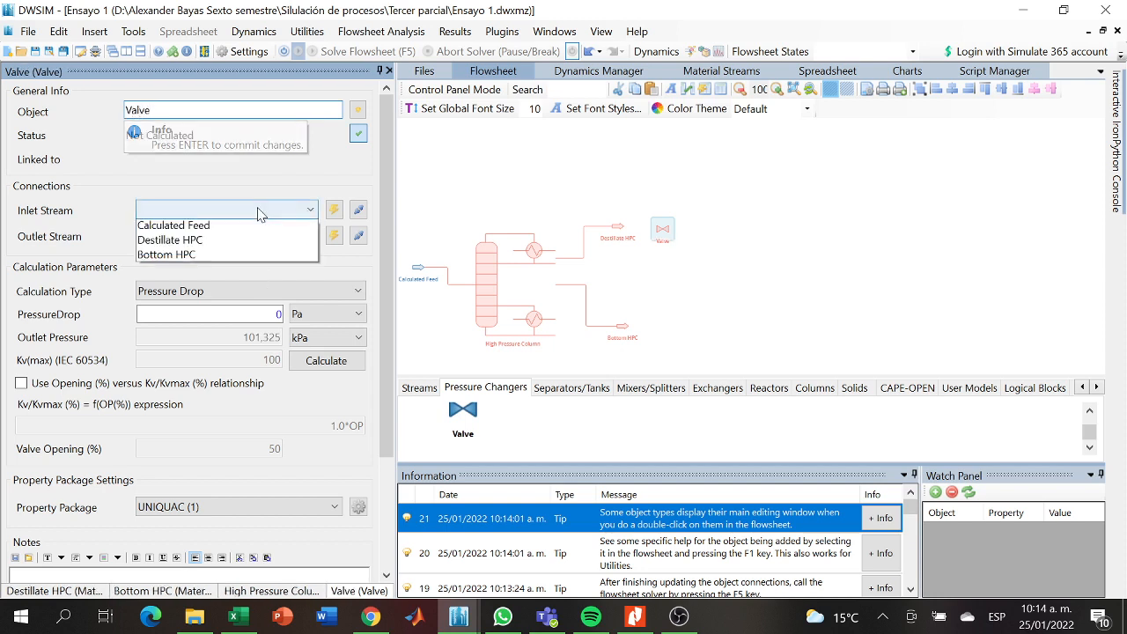
{"action": "left_click", "coordinate": [205, 243]}
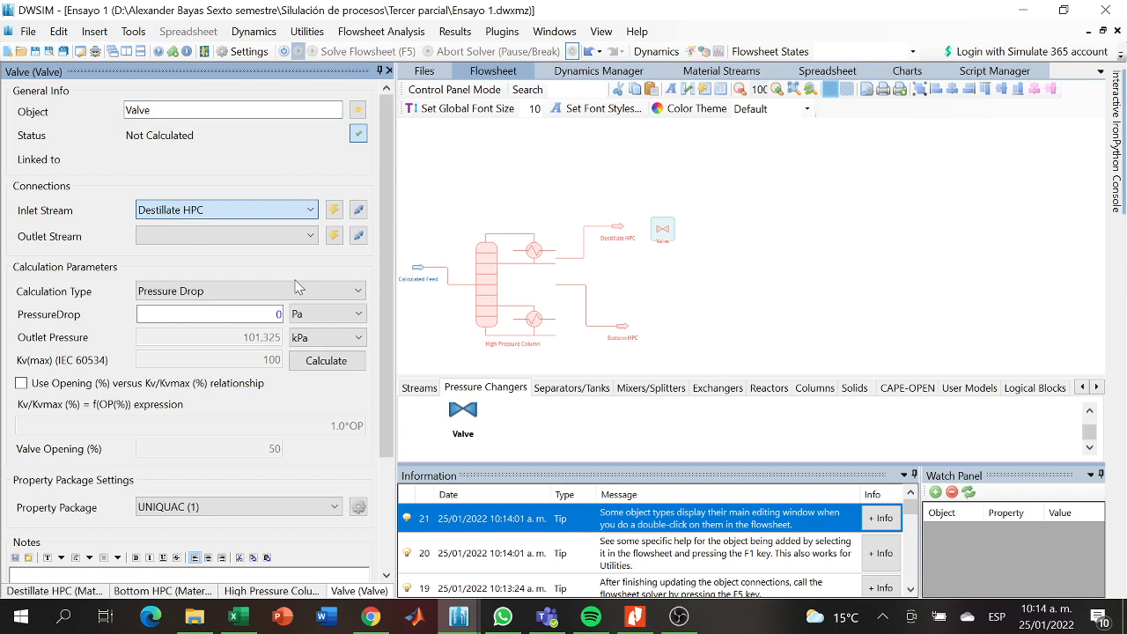
- Add a material stream downstream of the valve and name it Post Valve
{"action": "left_click", "coordinate": [411, 393]}
{"action": "left_click_drag", "start_coordinate": [471, 431], "coordinate": [699, 218]}
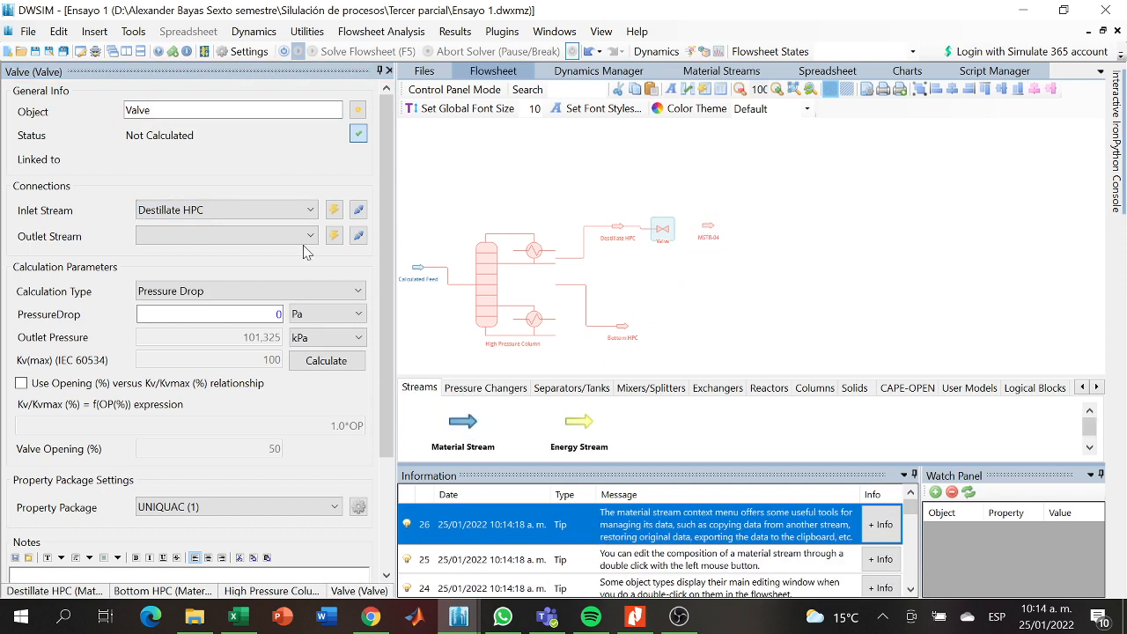
{"action": "left_click", "coordinate": [709, 234]}
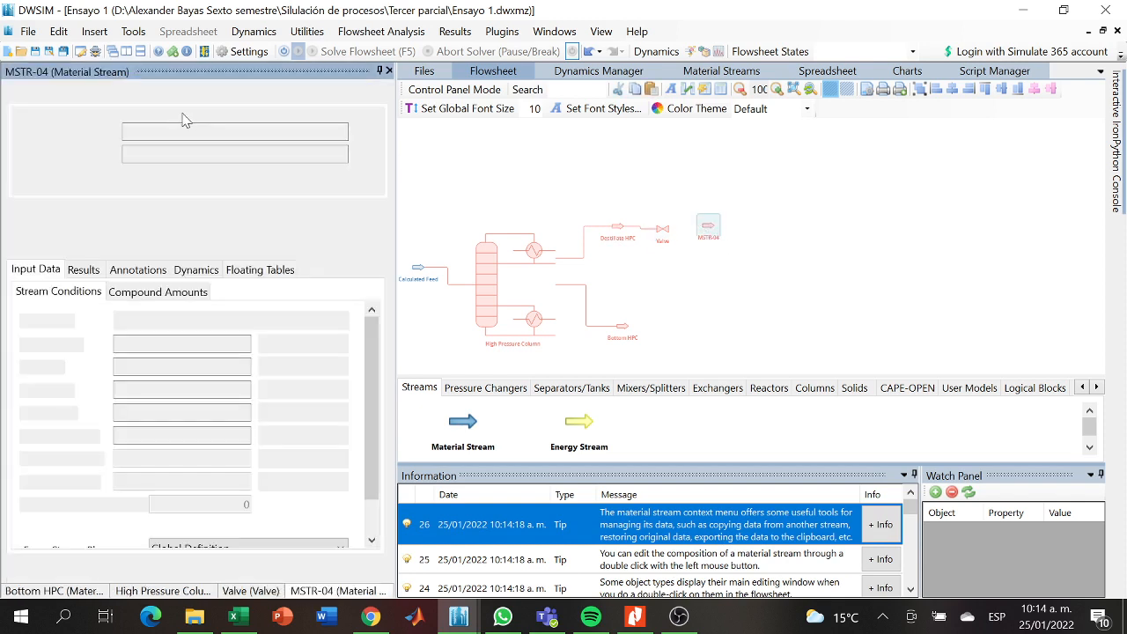
{"action": "key", "text": "BackSpace"}
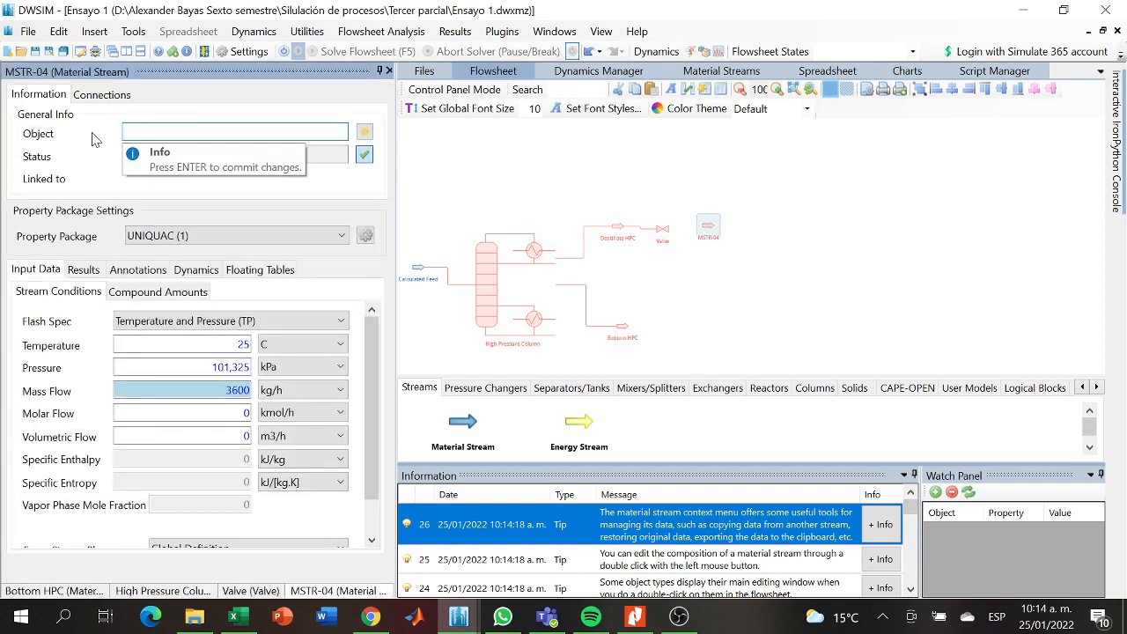
{"action": "type", "text": "Post Valve"}
{"action": "key", "text": "Return"}
- Connect Post Valve as the outlet stream of the valve
{"action": "left_click", "coordinate": [664, 234]}
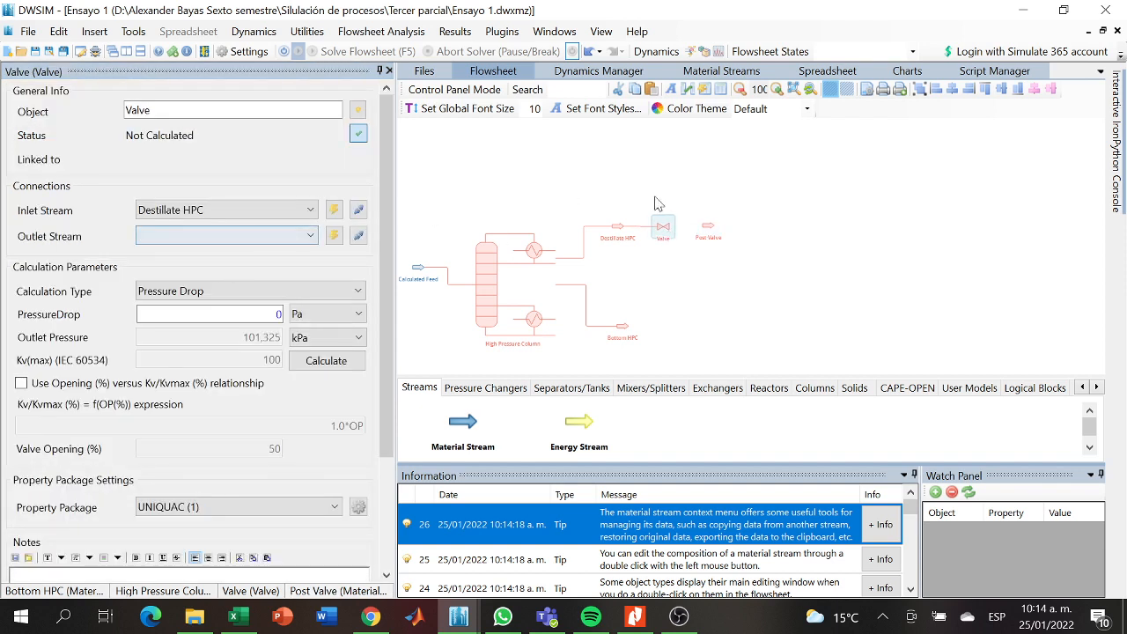
{"action": "left_click", "coordinate": [268, 237]}
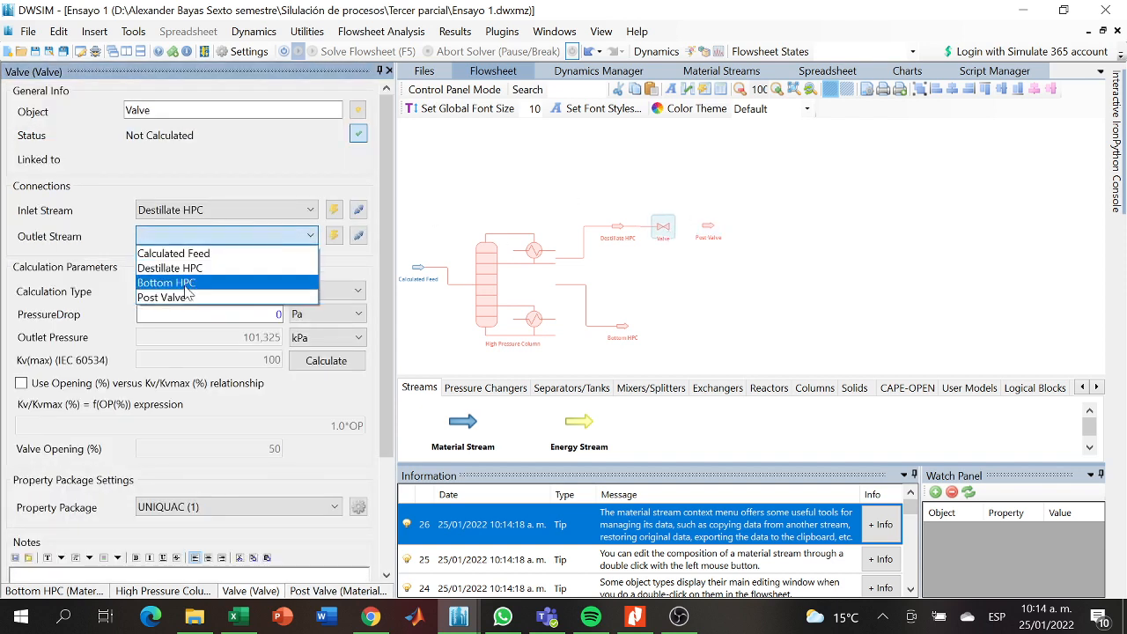
{"action": "left_click", "coordinate": [180, 296]}
{"action": "left_click", "coordinate": [755, 258]}
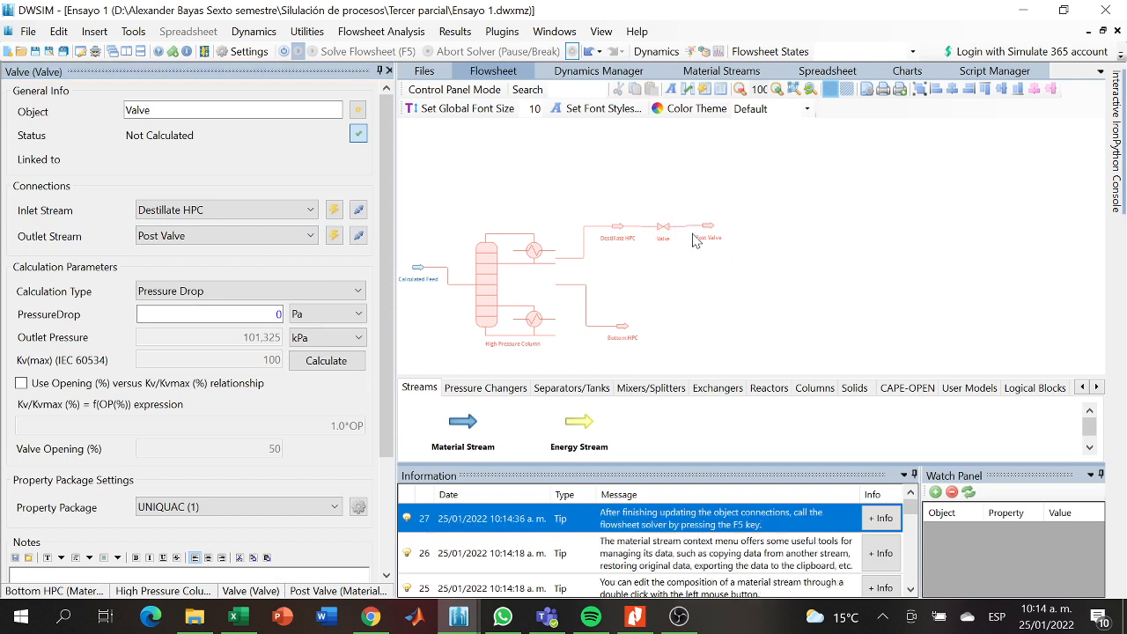
- Set the valve's calculation type to Outlet Pressure with an outlet pressure of 20 kPa
{"action": "left_click", "coordinate": [299, 292]}
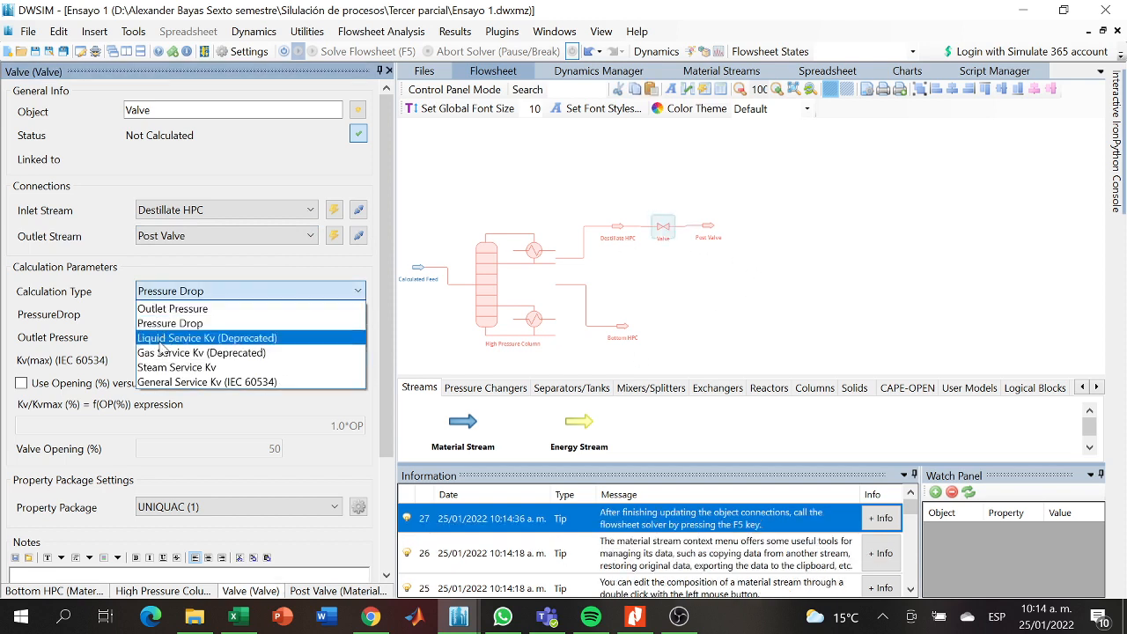
{"action": "left_click", "coordinate": [169, 308]}
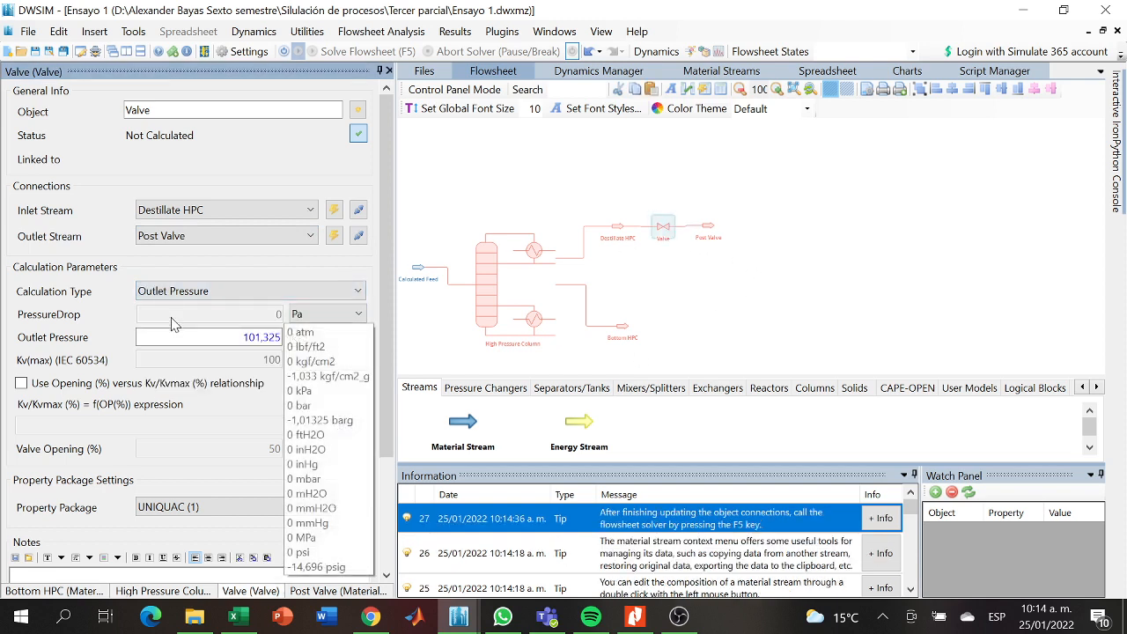
{"action": "left_click_drag", "start_coordinate": [249, 338], "coordinate": [293, 342]}
{"action": "key", "text": "BackSpace"}
{"action": "key", "text": "BackSpace"}
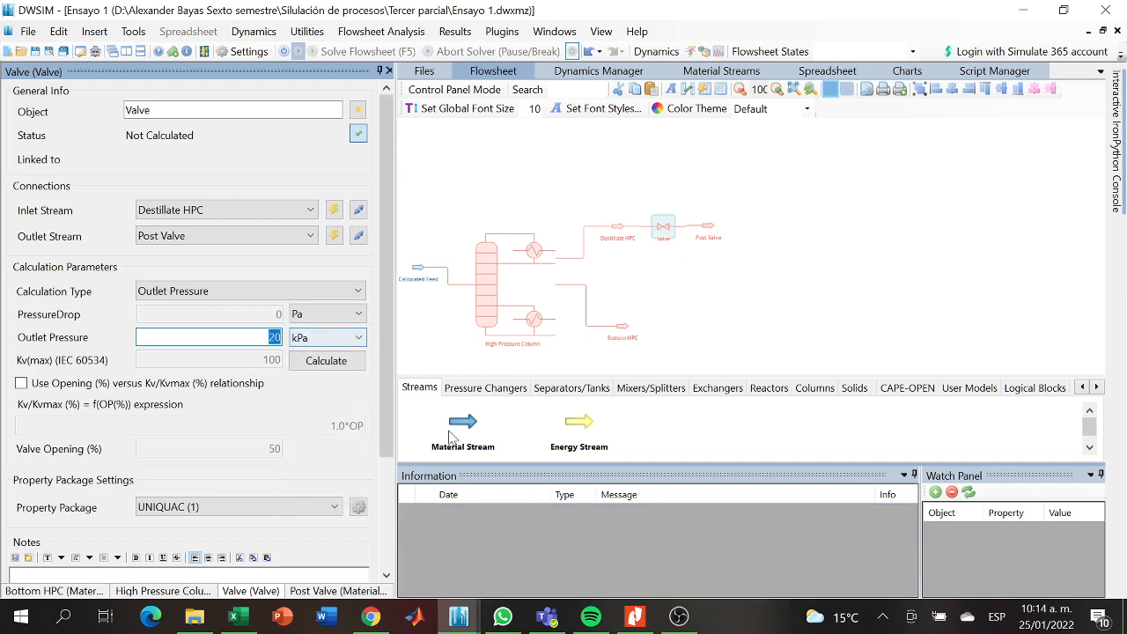
- Add a second ChemSep column to the flowsheet downstream of the Post Valve stream
{"action": "left_click", "coordinate": [485, 387]}
{"action": "left_click", "coordinate": [569, 391]}
{"action": "left_click", "coordinate": [635, 390]}
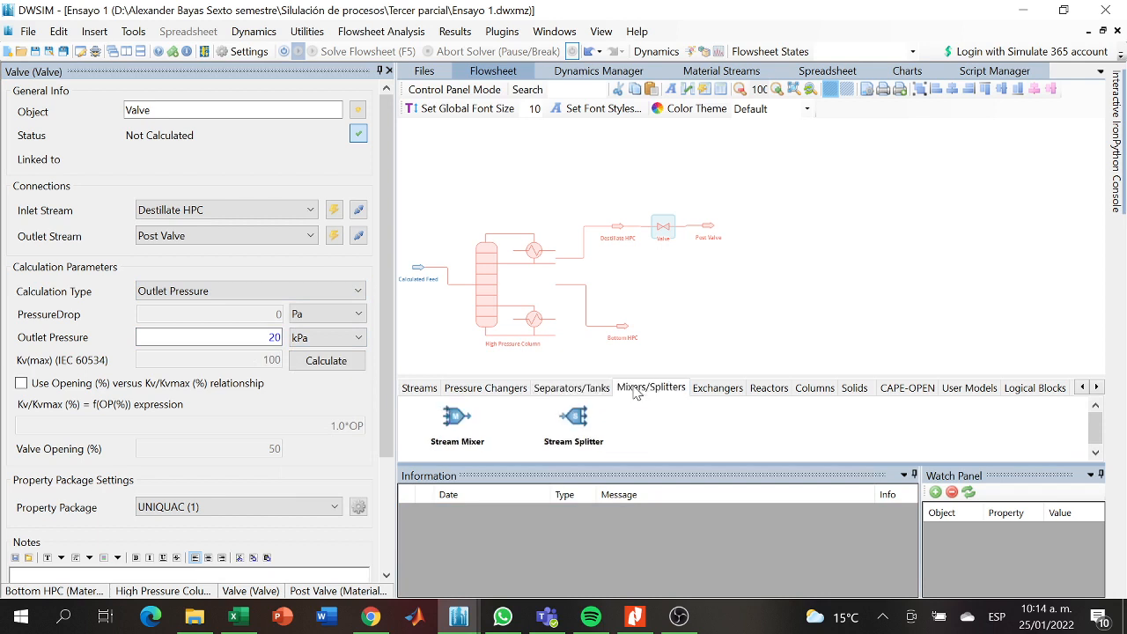
{"action": "left_click", "coordinate": [690, 390]}
{"action": "left_click", "coordinate": [814, 388]}
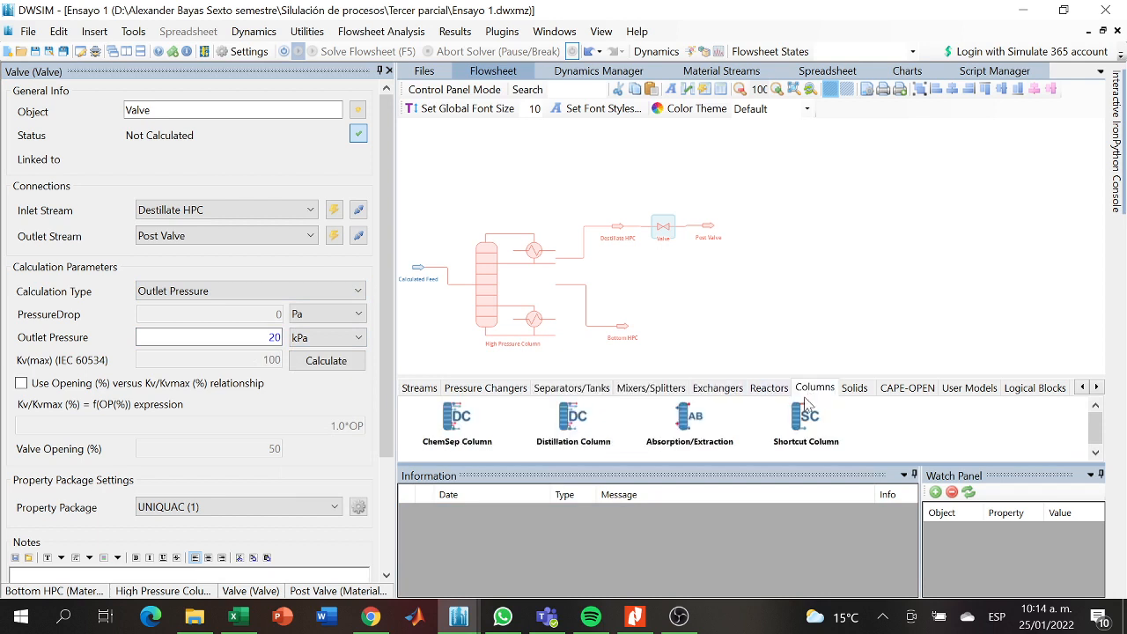
{"action": "left_click_drag", "start_coordinate": [464, 423], "coordinate": [757, 224]}
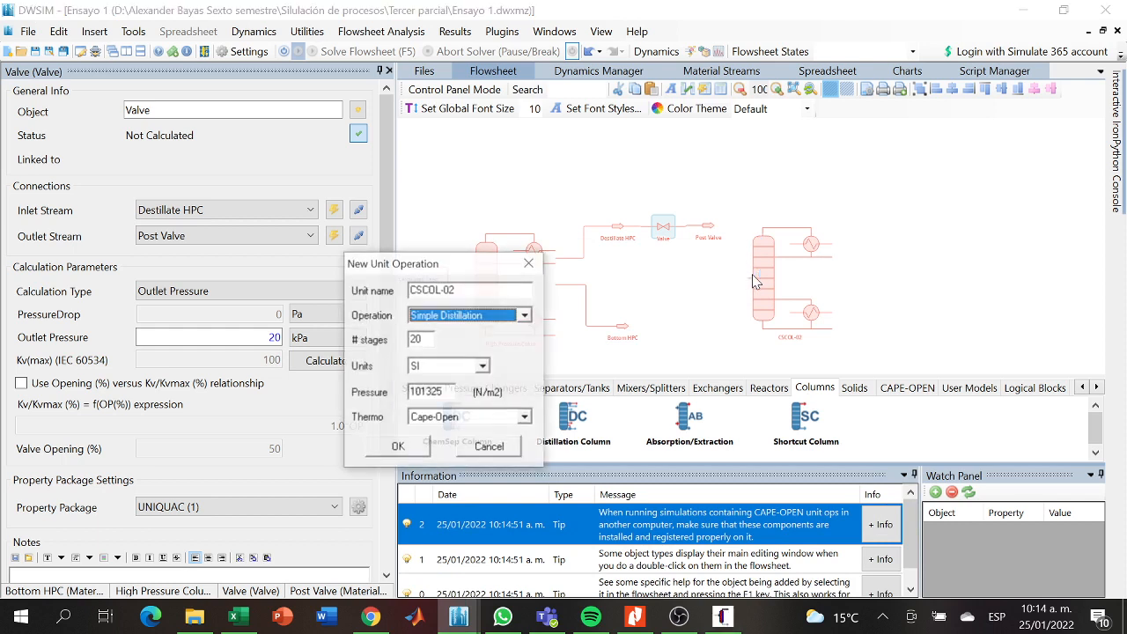
- Set the new column to 16 stages, 20000 N/m2 pressure and ChemSep thermo, and close its ChemSep editor without saving
{"action": "left_click", "coordinate": [422, 339]}
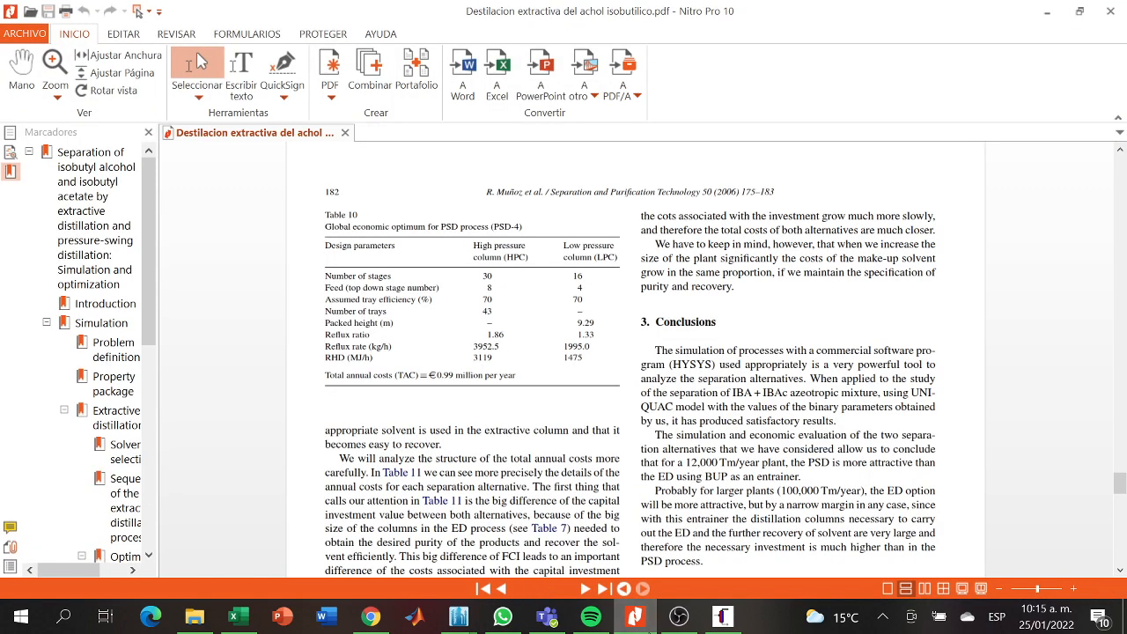
{"action": "left_click", "coordinate": [650, 630]}
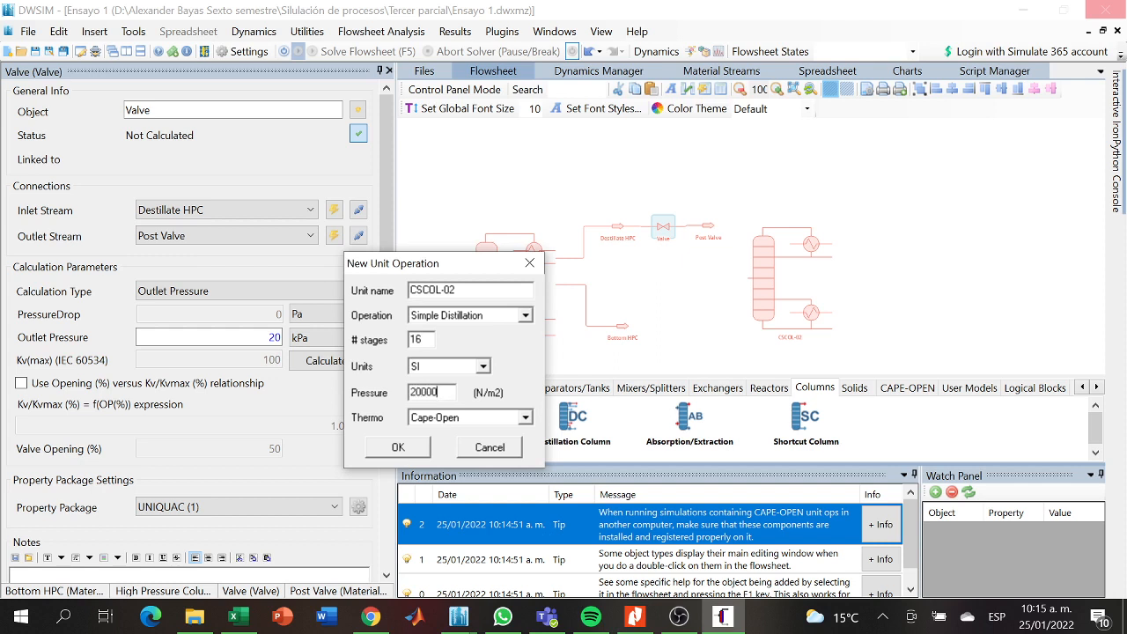
{"action": "left_click", "coordinate": [526, 418]}
{"action": "left_click", "coordinate": [449, 445]}
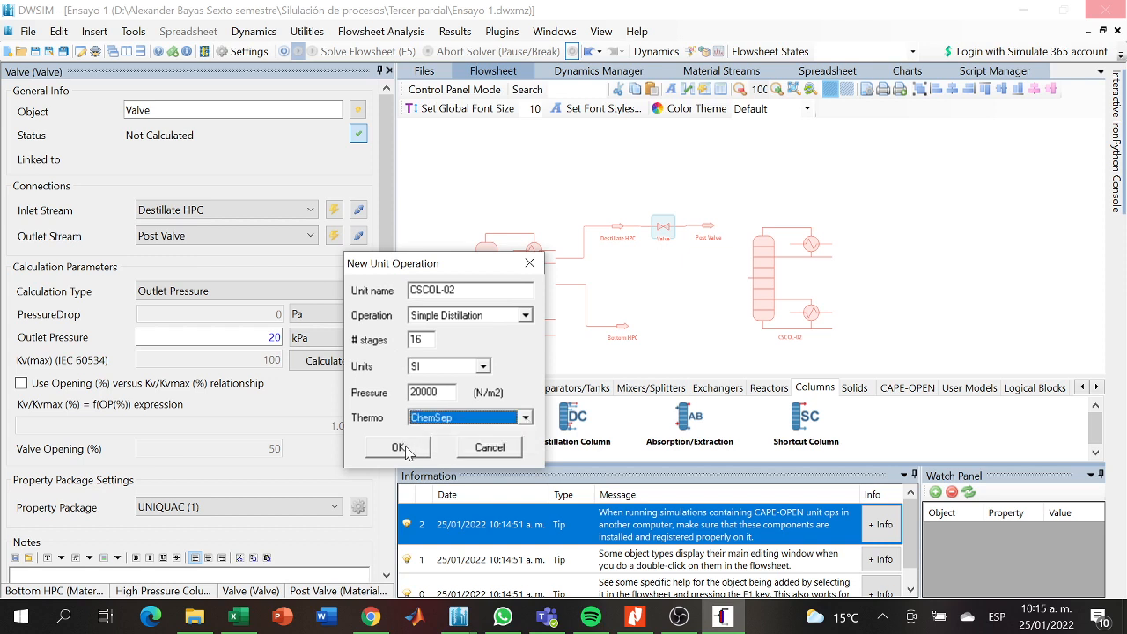
{"action": "left_click", "coordinate": [401, 448]}
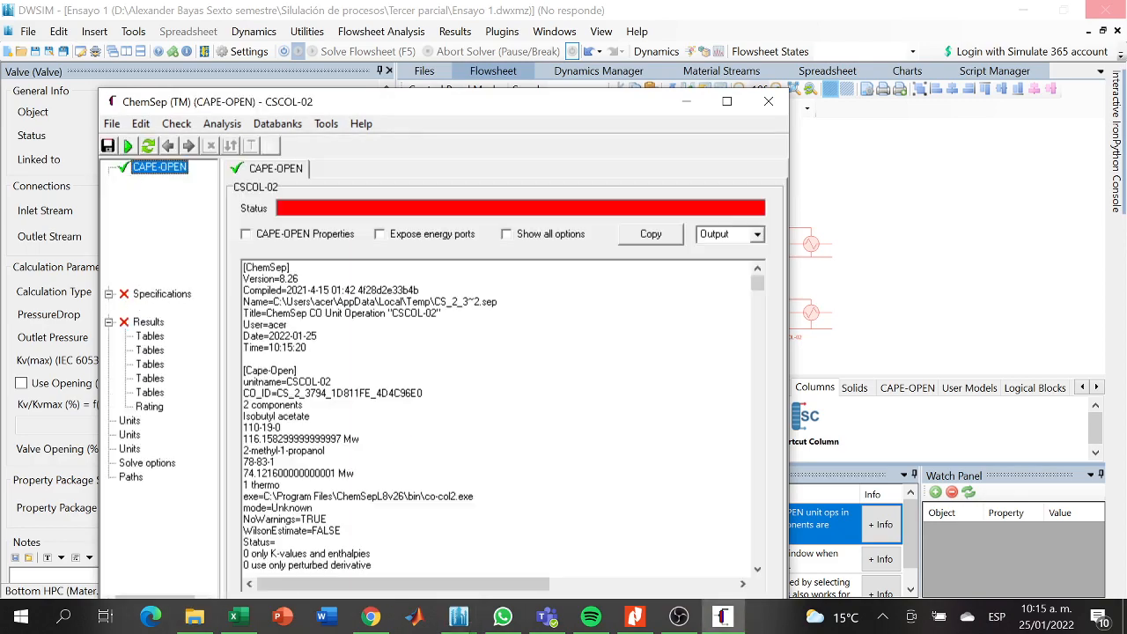
{"action": "left_click", "coordinate": [775, 100]}
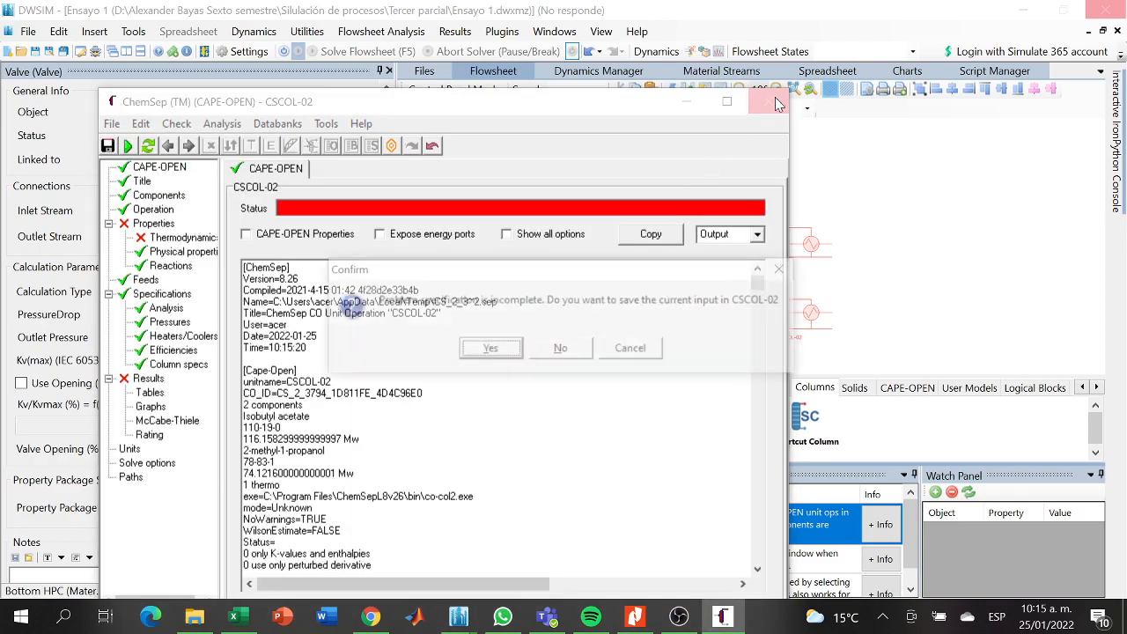
{"action": "left_click", "coordinate": [579, 354]}
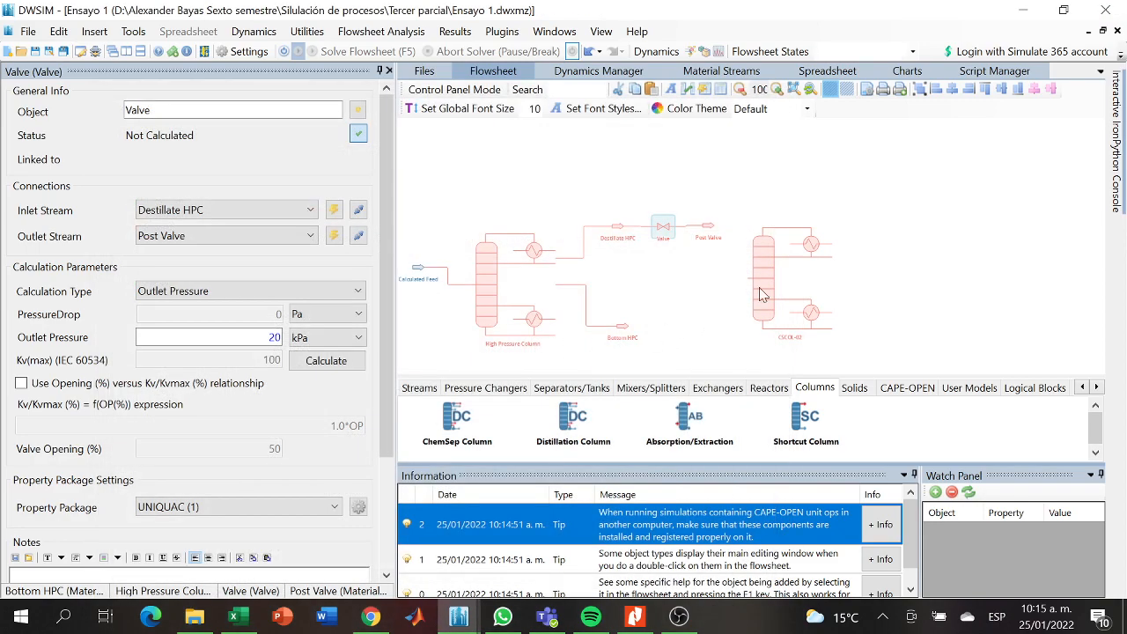
- Rename the new ChemSep column as Low Pressure column and reposition it slightly beyond the Post Valve stream
{"action": "left_click", "coordinate": [755, 249]}
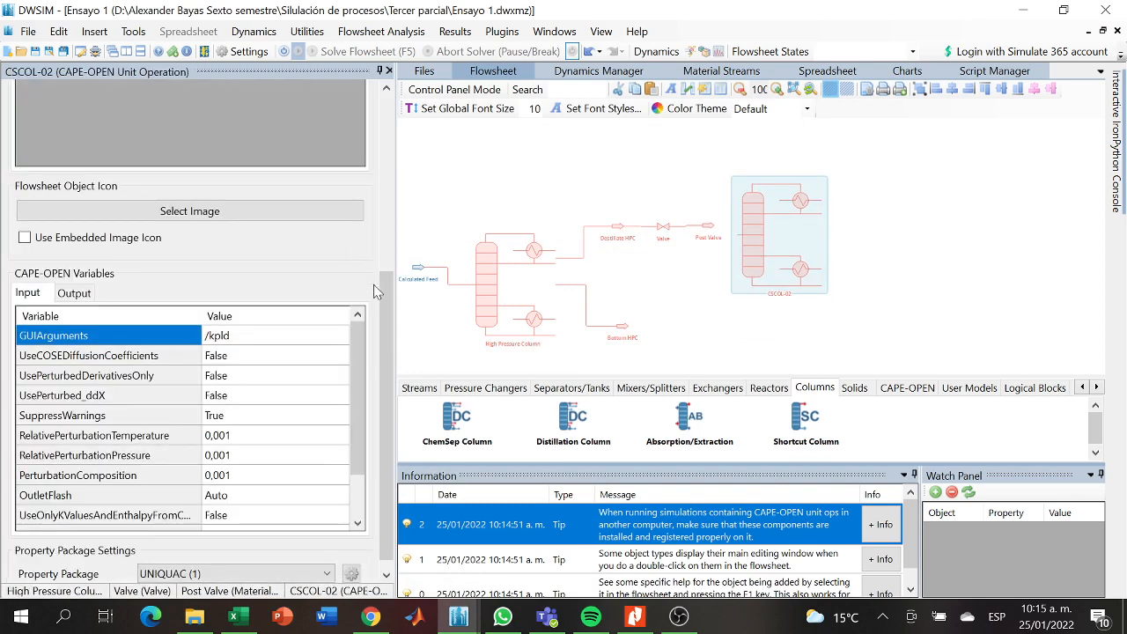
{"action": "left_click_drag", "start_coordinate": [386, 289], "coordinate": [17, 115]}
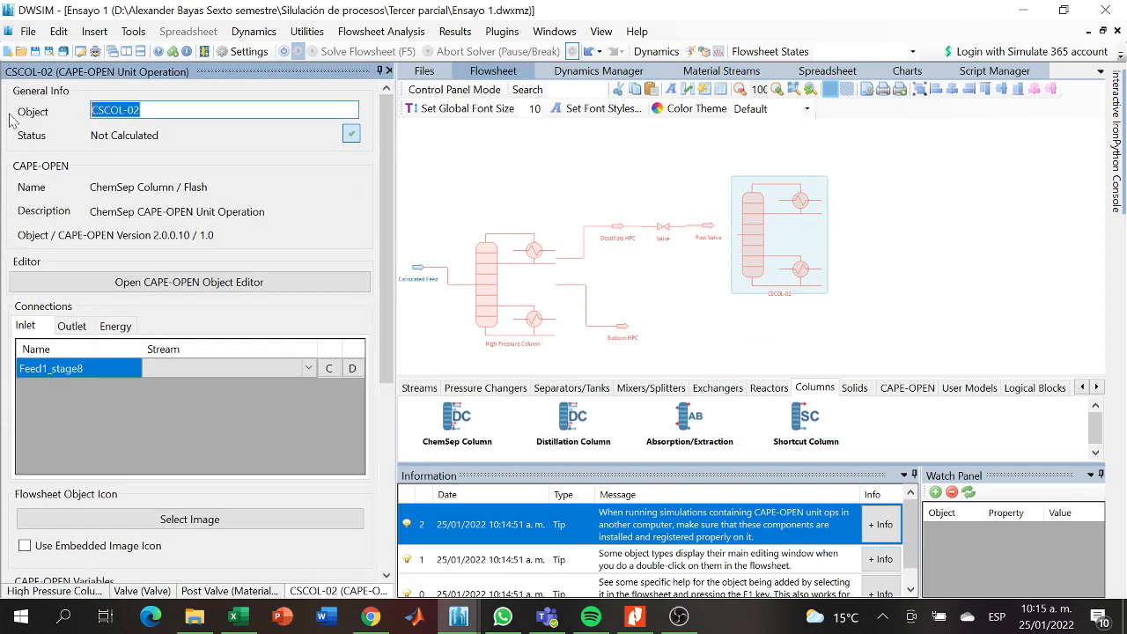
{"action": "key", "text": "BackSpace"}
{"action": "type", "text": "Low Pres"}
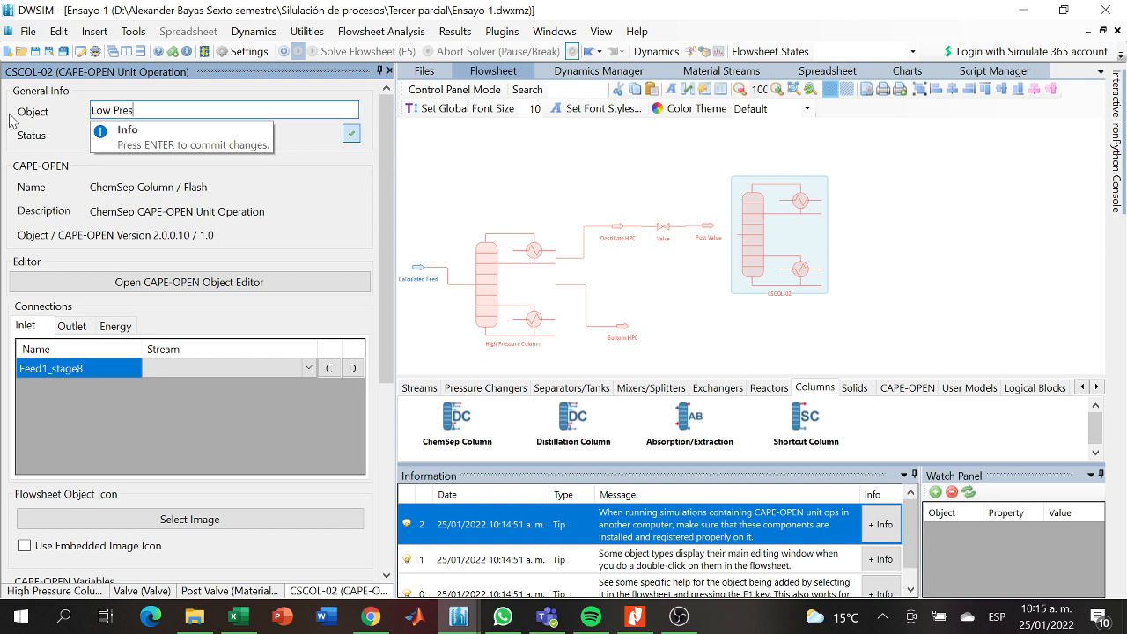
{"action": "type", "text": "sure column"}
{"action": "key", "text": "Return"}
{"action": "left_click_drag", "start_coordinate": [779, 243], "coordinate": [786, 231]}
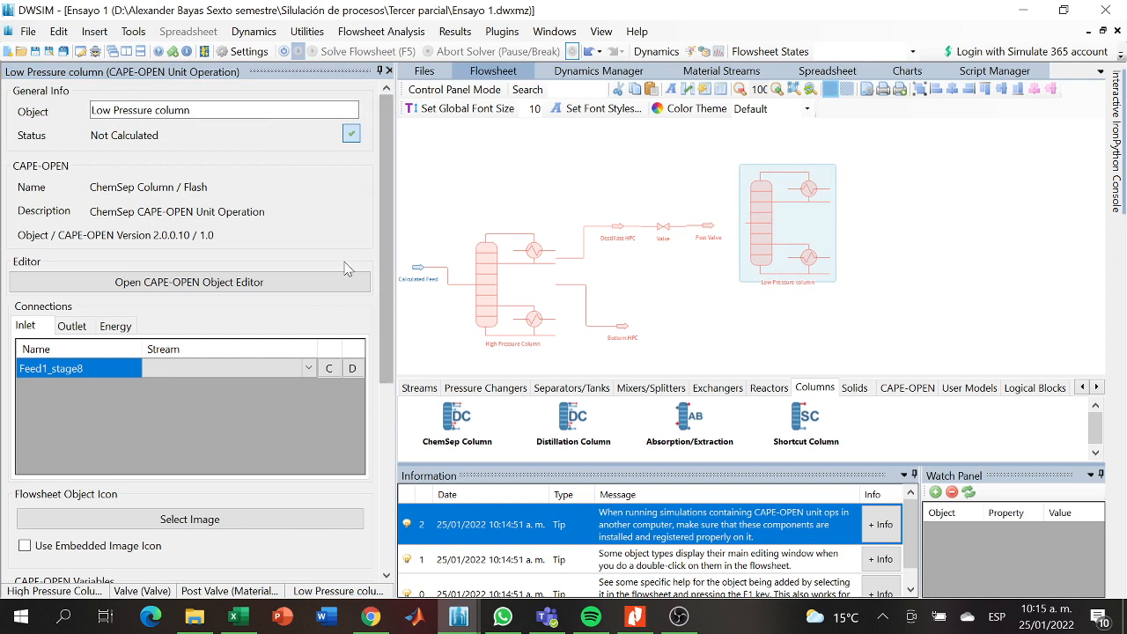
- Add two material streams beside the low-pressure column, one near the condenser and one near the reboiler
{"action": "left_click", "coordinate": [419, 388]}
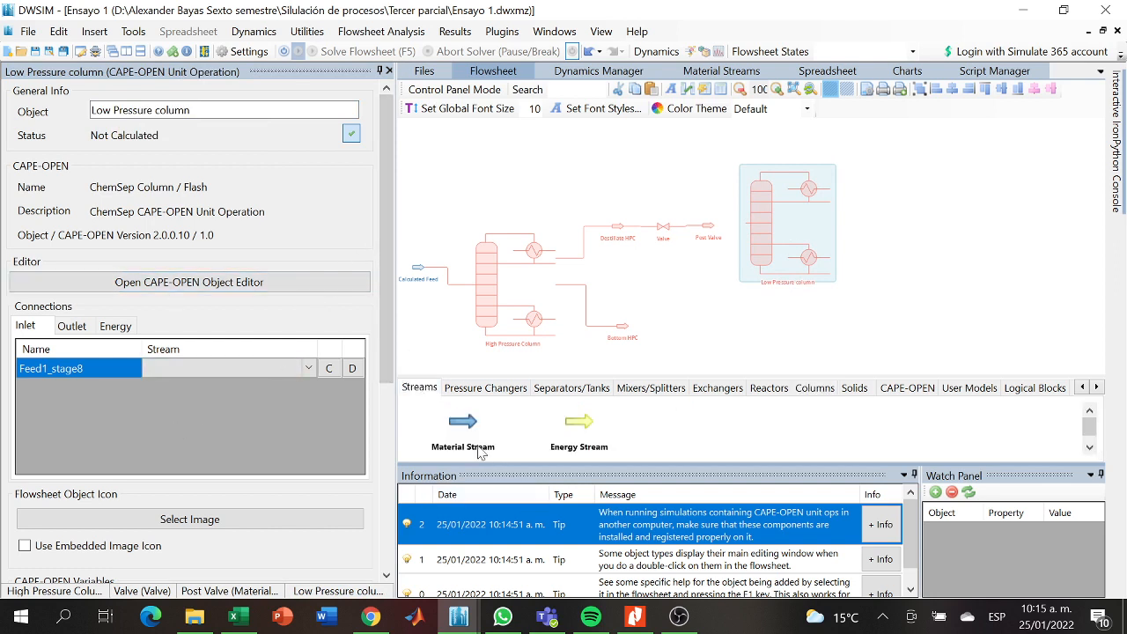
{"action": "left_click_drag", "start_coordinate": [465, 426], "coordinate": [872, 172]}
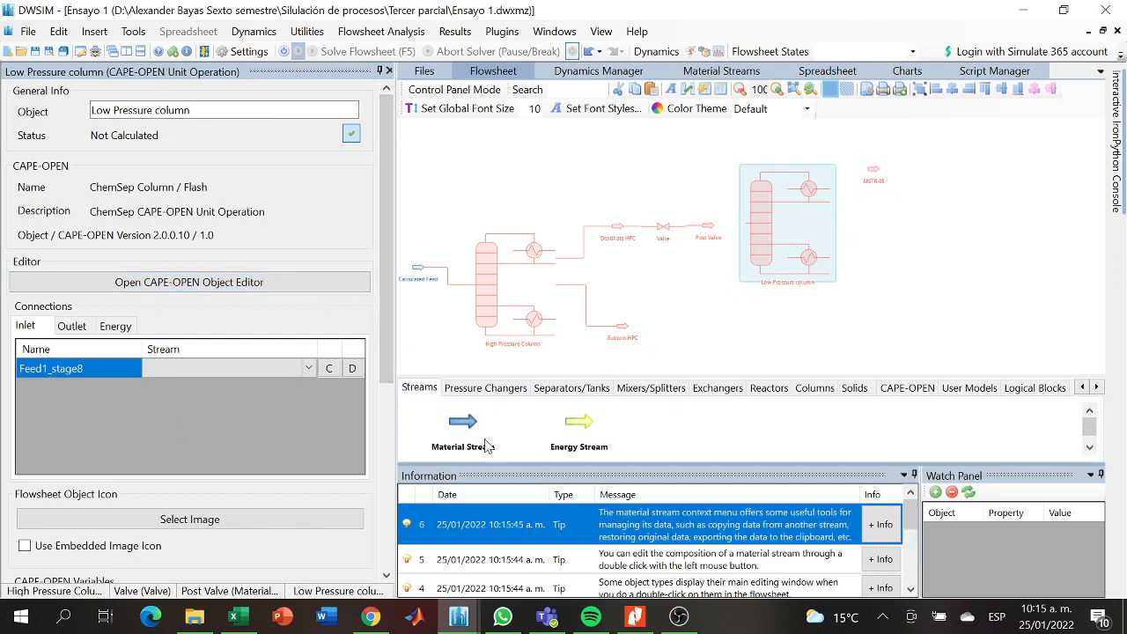
{"action": "left_click_drag", "start_coordinate": [464, 428], "coordinate": [872, 249]}
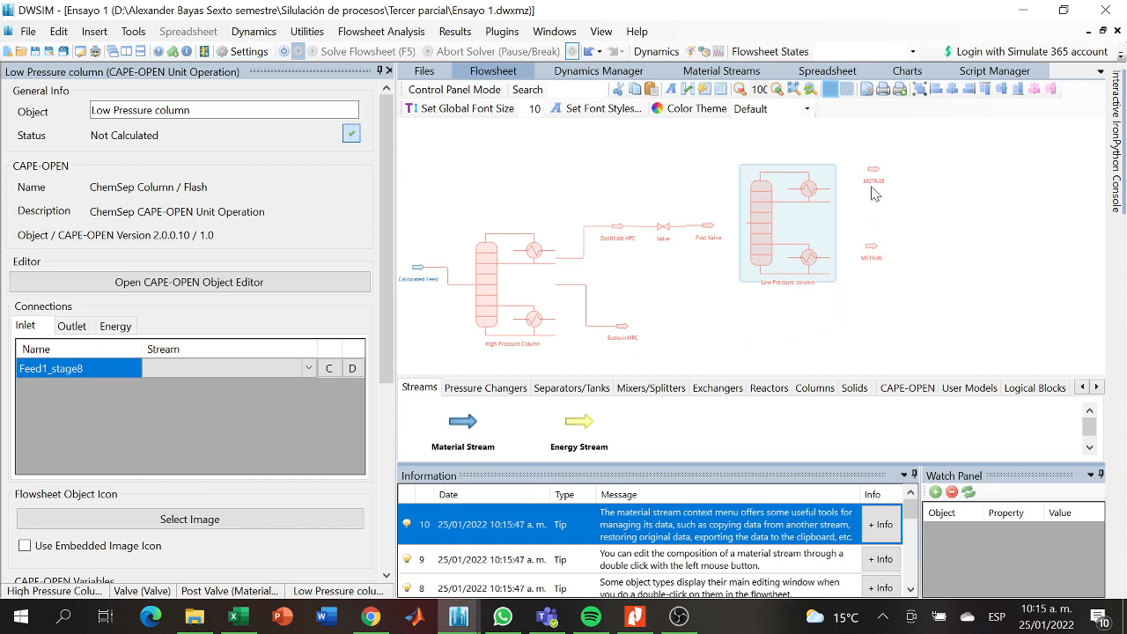
{"action": "left_click_drag", "start_coordinate": [868, 169], "coordinate": [860, 169]}
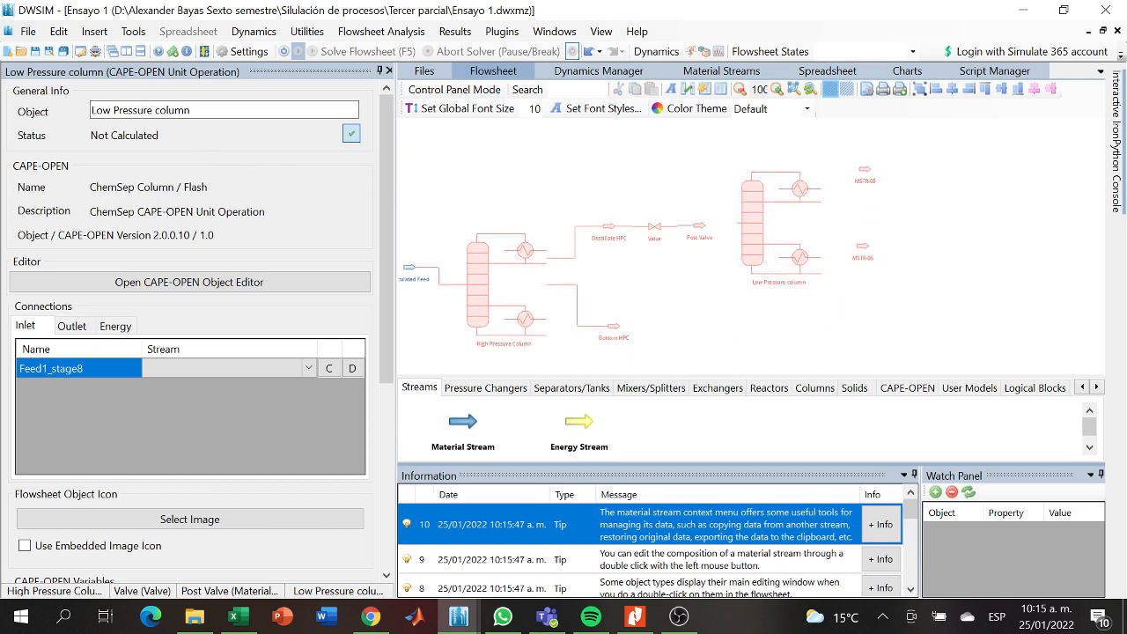
- Rename the low-pressure ChemSep column as Destillate LPC
{"action": "left_click_drag", "start_coordinate": [204, 111], "coordinate": [35, 119]}
{"action": "key", "text": "BackSpace"}
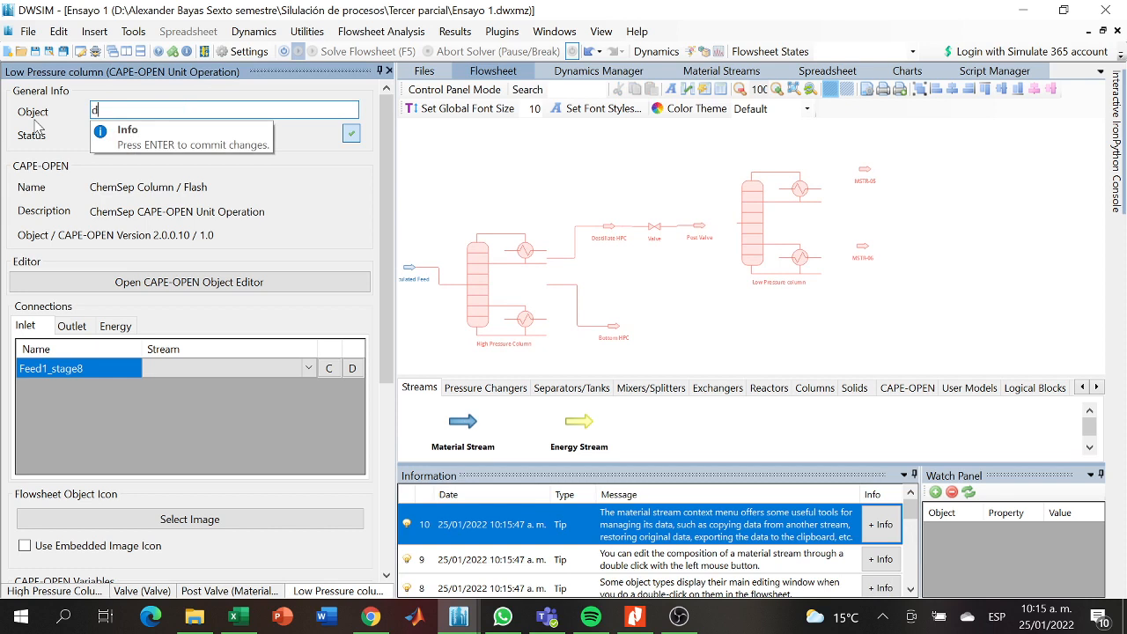
{"action": "type", "text": "destillate l"}
{"action": "key", "text": "BackSpace"}
{"action": "key", "text": "BackSpace"}
{"action": "key", "text": "BackSpace"}
{"action": "key", "text": "BackSpace"}
{"action": "key", "text": "BackSpace"}
{"action": "key", "text": "BackSpace"}
{"action": "key", "text": "BackSpace"}
{"action": "key", "text": "BackSpace"}
{"action": "key", "text": "BackSpace"}
{"action": "key", "text": "BackSpace"}
{"action": "key", "text": "BackSpace"}
{"action": "key", "text": "Return"}
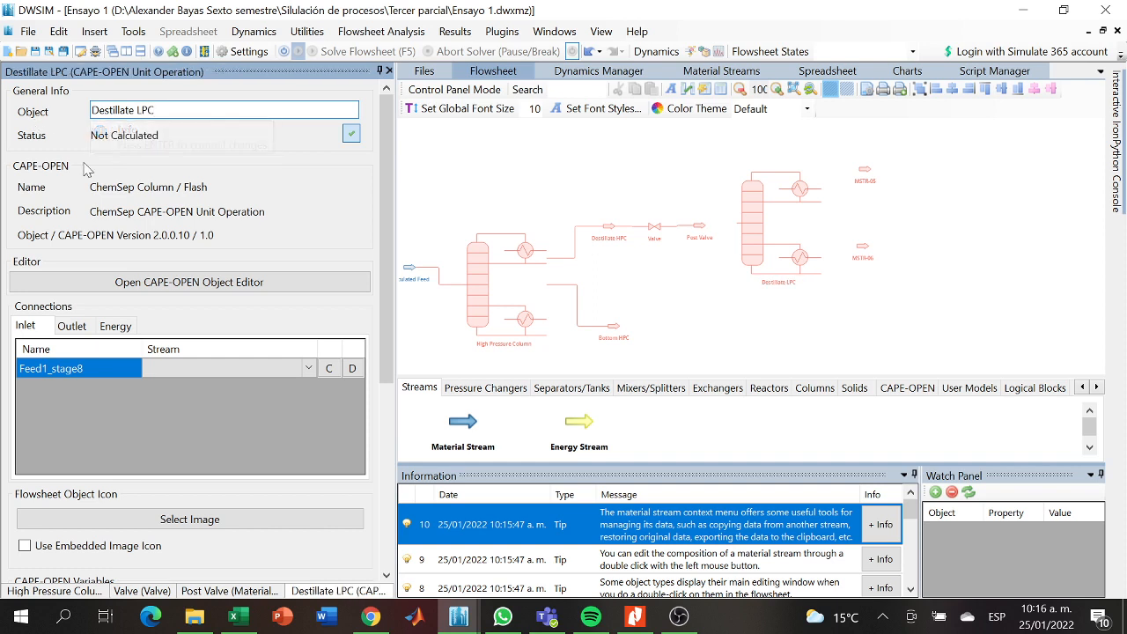
- Rename the new material stream beside the low-pressure column's reboiler as bottom LPC
{"action": "left_click", "coordinate": [859, 252]}
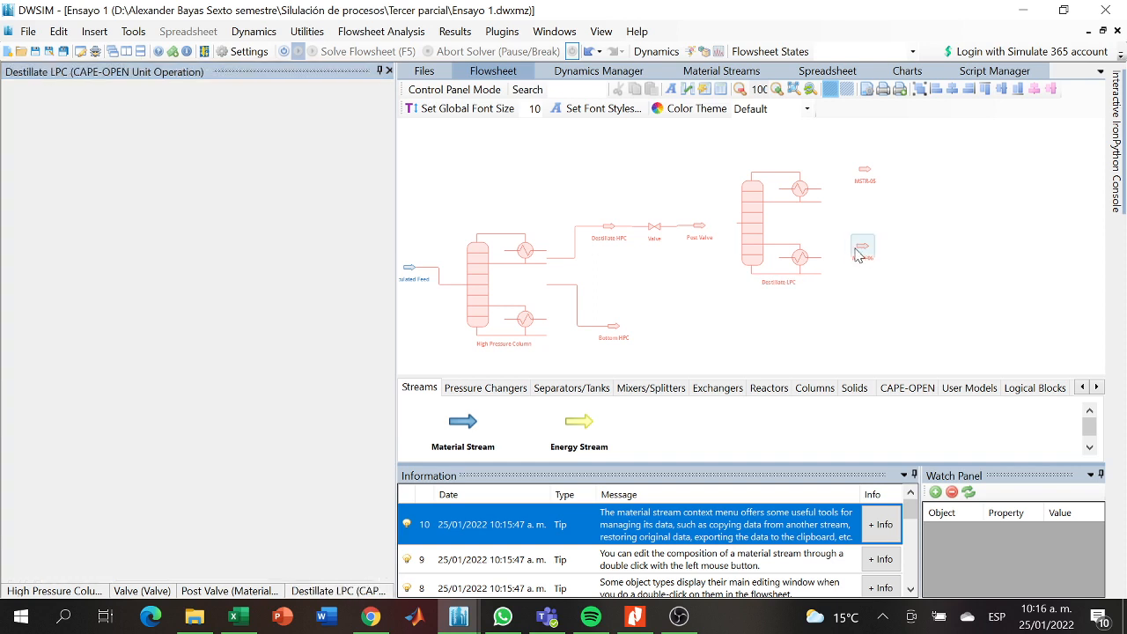
{"action": "triple_click", "coordinate": [141, 132]}
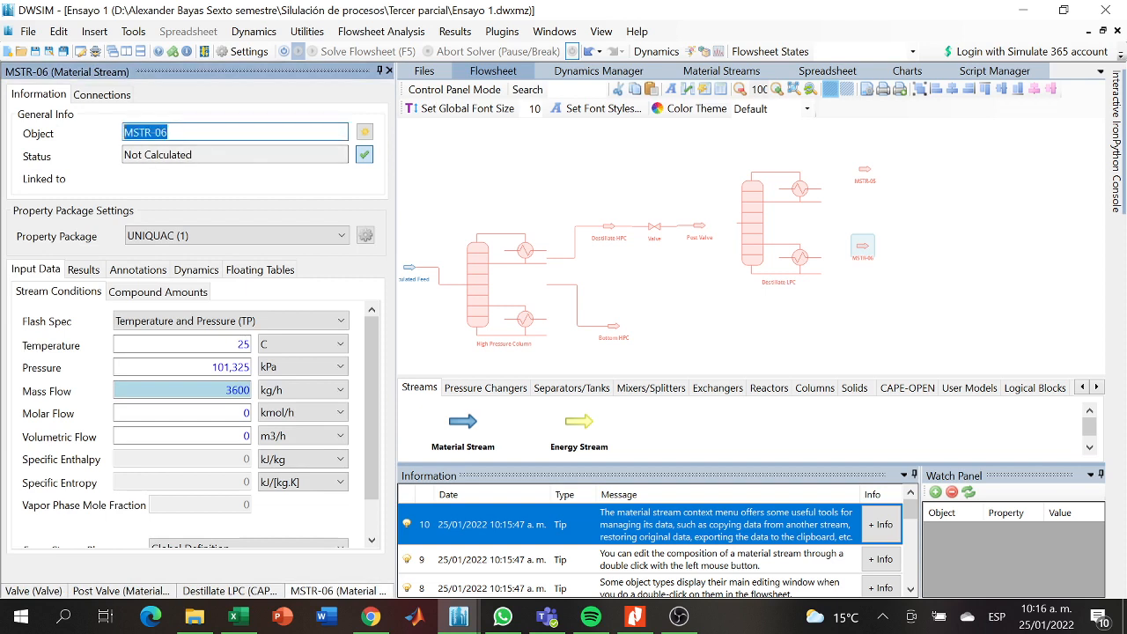
{"action": "type", "text": "bottom LPC"}
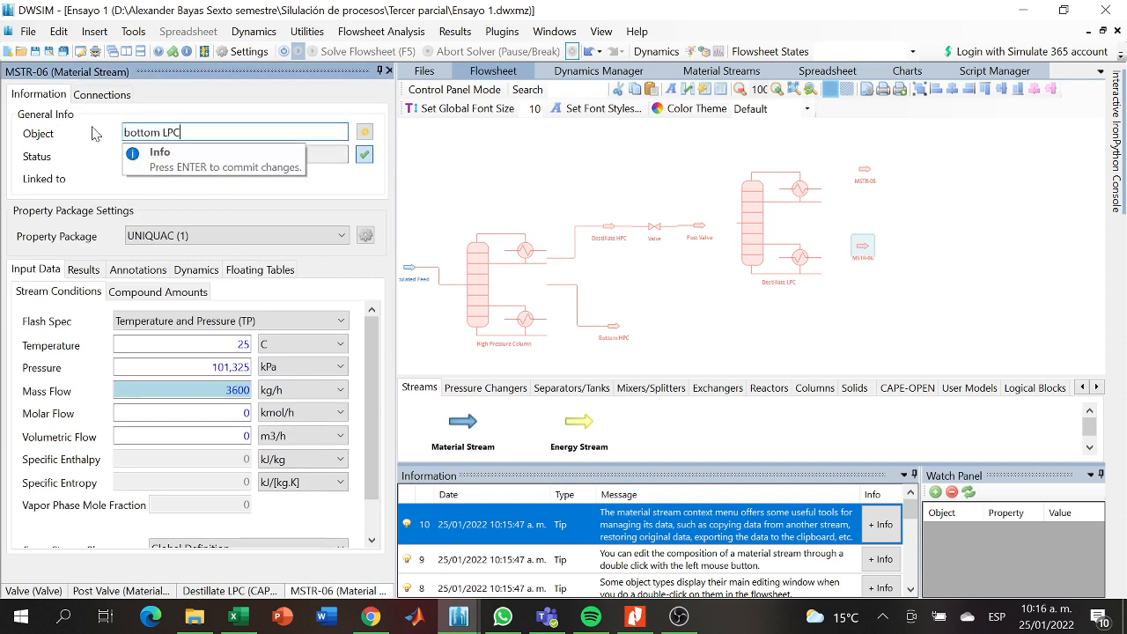
{"action": "key", "text": "Return"}
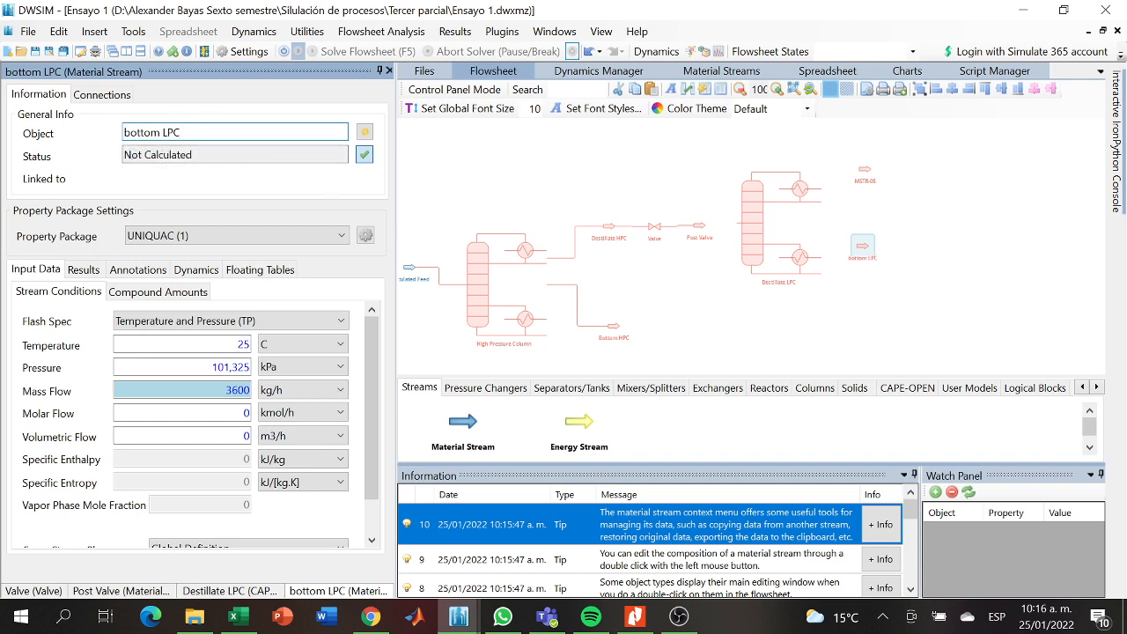
{"action": "left_click", "coordinate": [800, 313]}
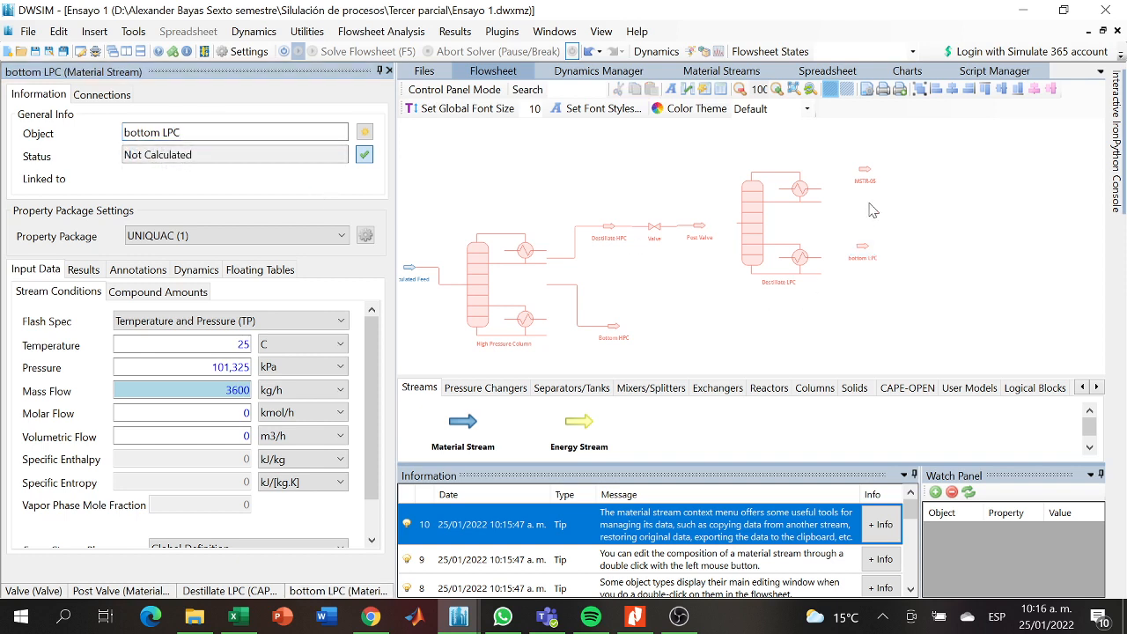
- Rename the new material stream beside the low-pressure column's condenser as Destillate LPC
{"action": "left_click", "coordinate": [864, 172]}
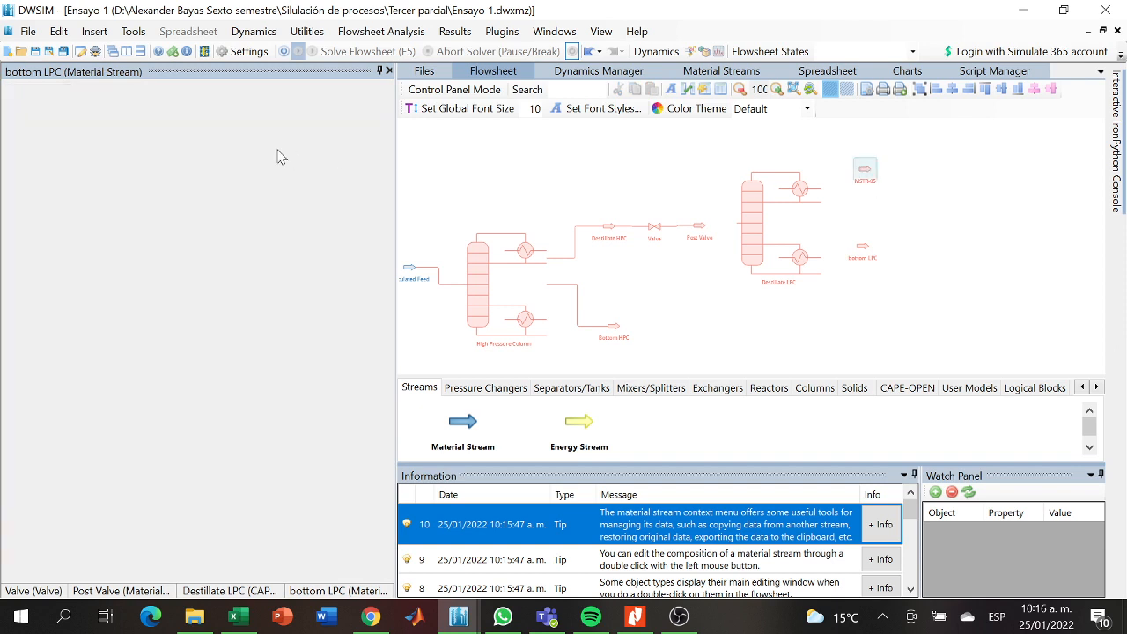
{"action": "key", "text": "BackSpace"}
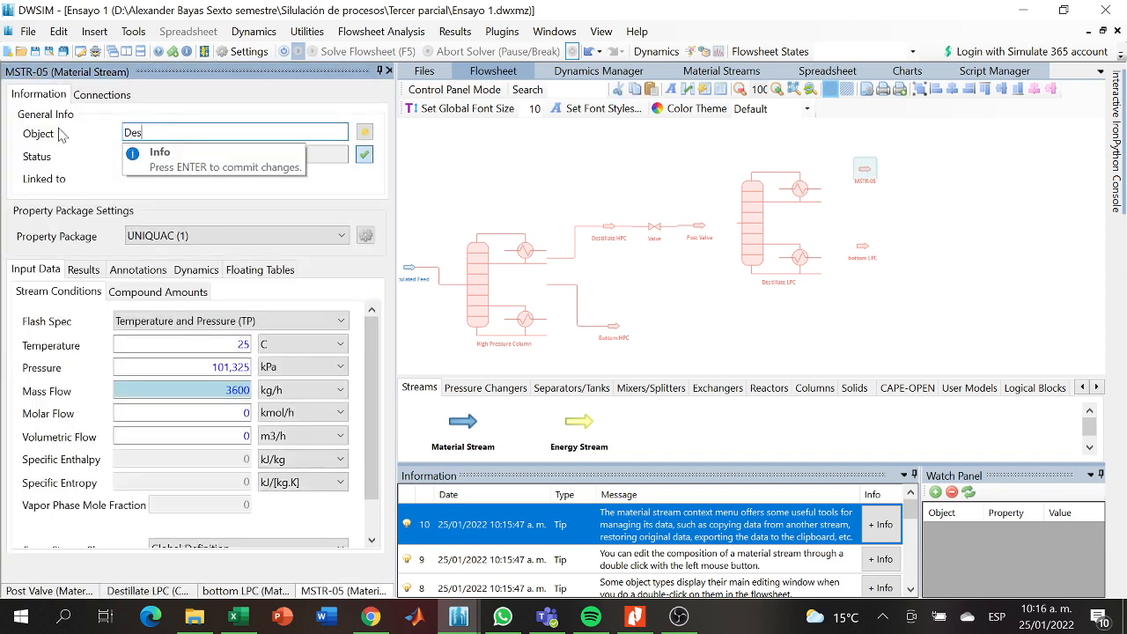
{"action": "type", "text": "Destillate LPC"}
{"action": "key", "text": "Return"}
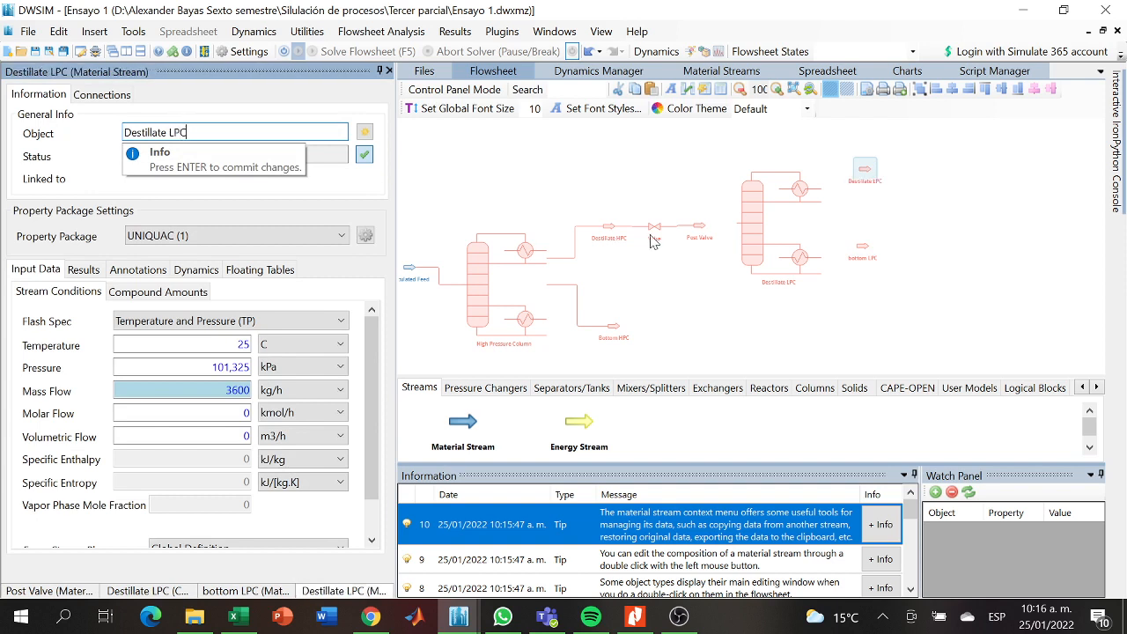
- Connect Post Valve as the feed stream of the low-pressure column's Feed1_stage8 inlet
{"action": "left_click", "coordinate": [767, 255]}
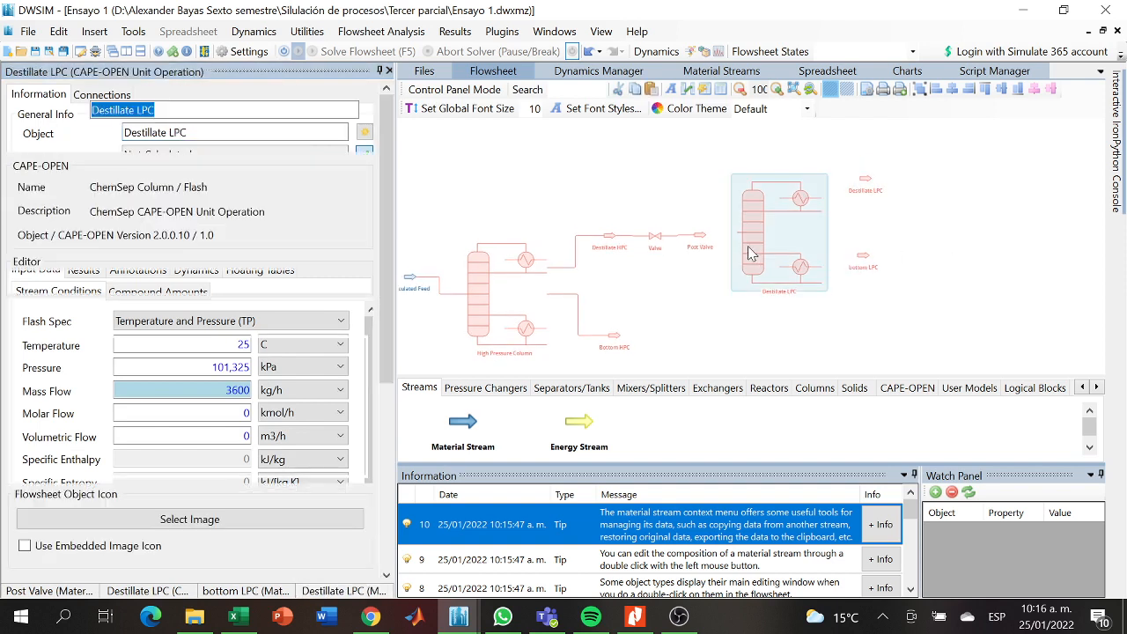
{"action": "left_click", "coordinate": [308, 371]}
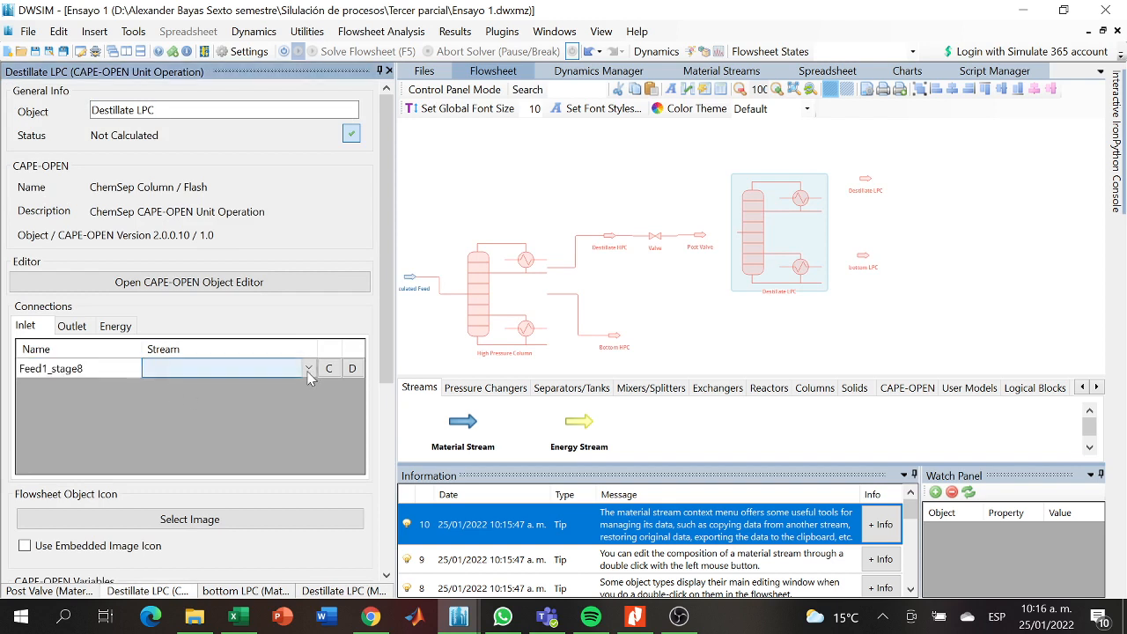
{"action": "left_click", "coordinate": [308, 370]}
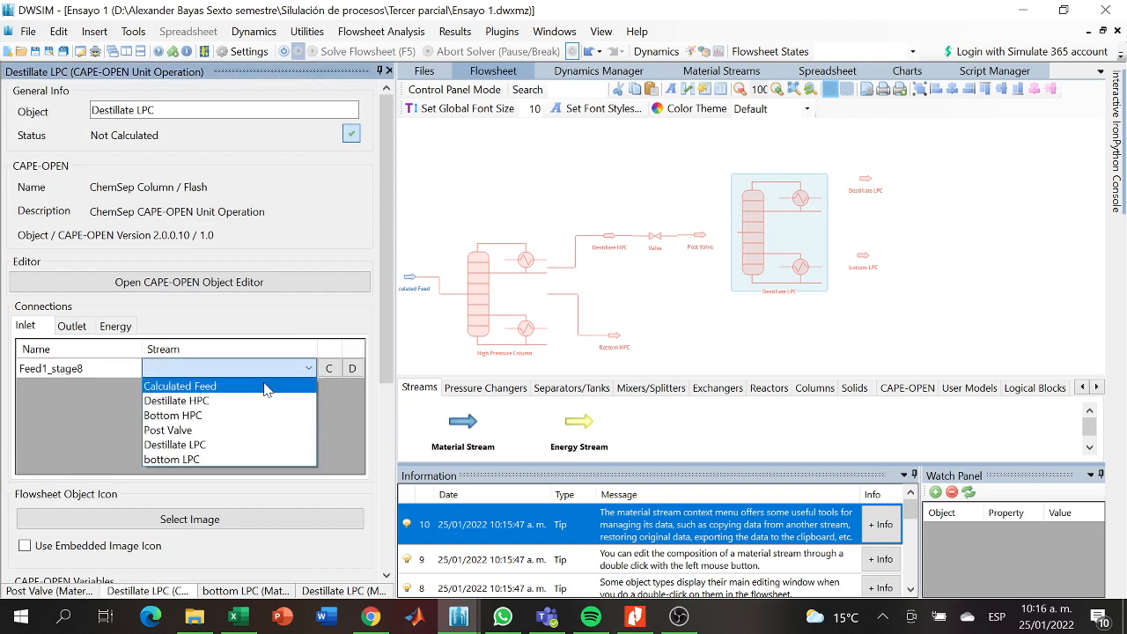
{"action": "left_click", "coordinate": [195, 430]}
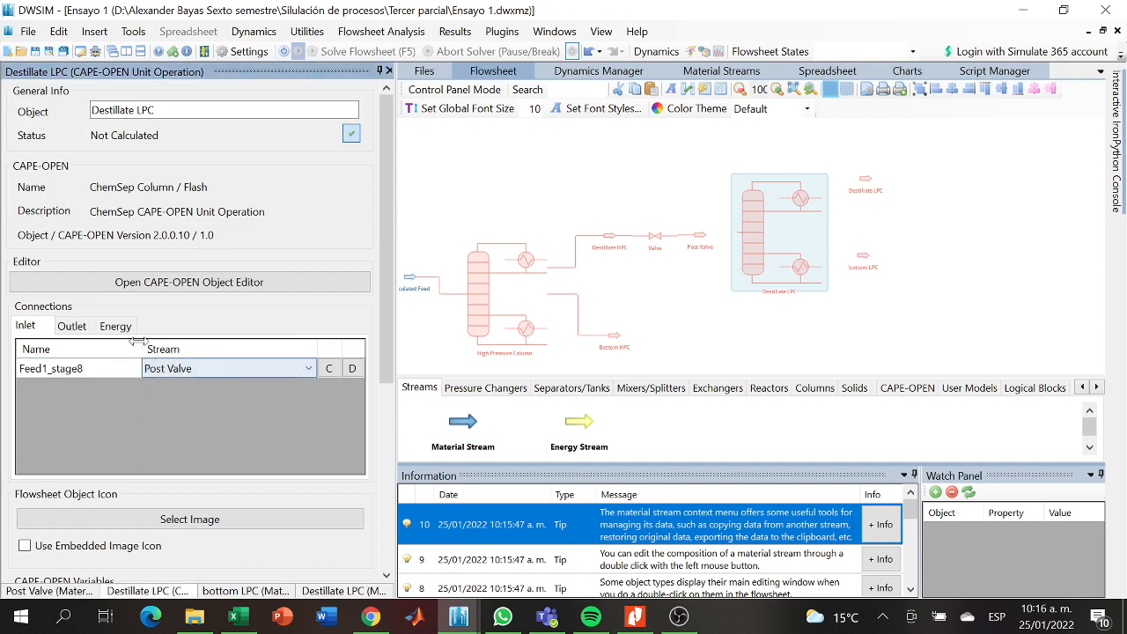
- Try to connect the Destillate LPC stream to the low-pressure column's TopProduct outlet
{"action": "left_click", "coordinate": [83, 327]}
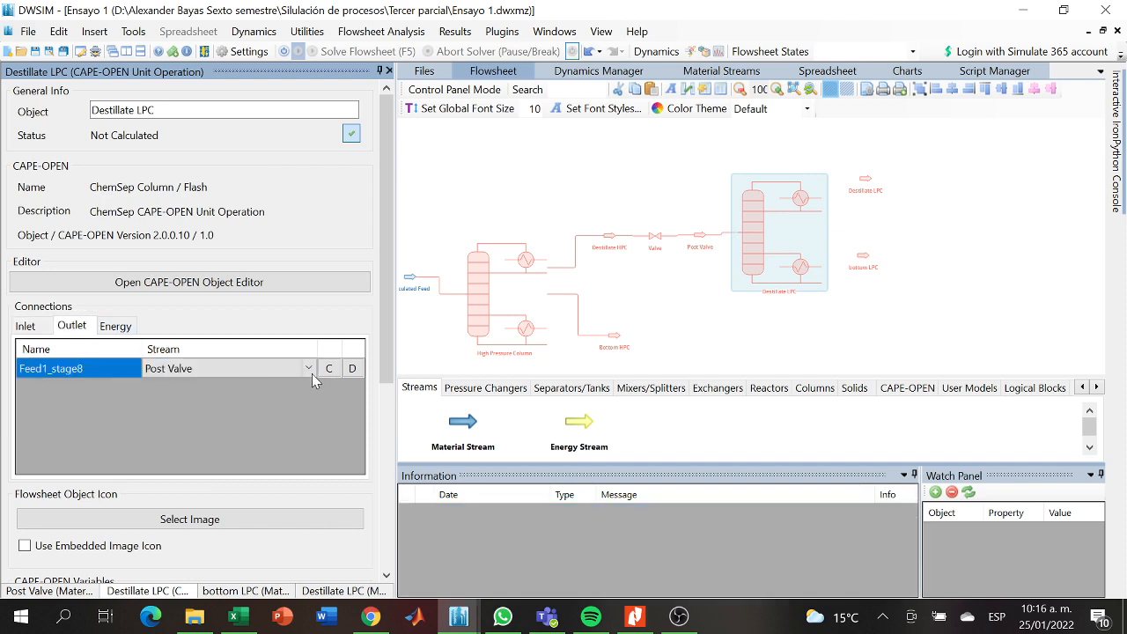
{"action": "left_click", "coordinate": [306, 369]}
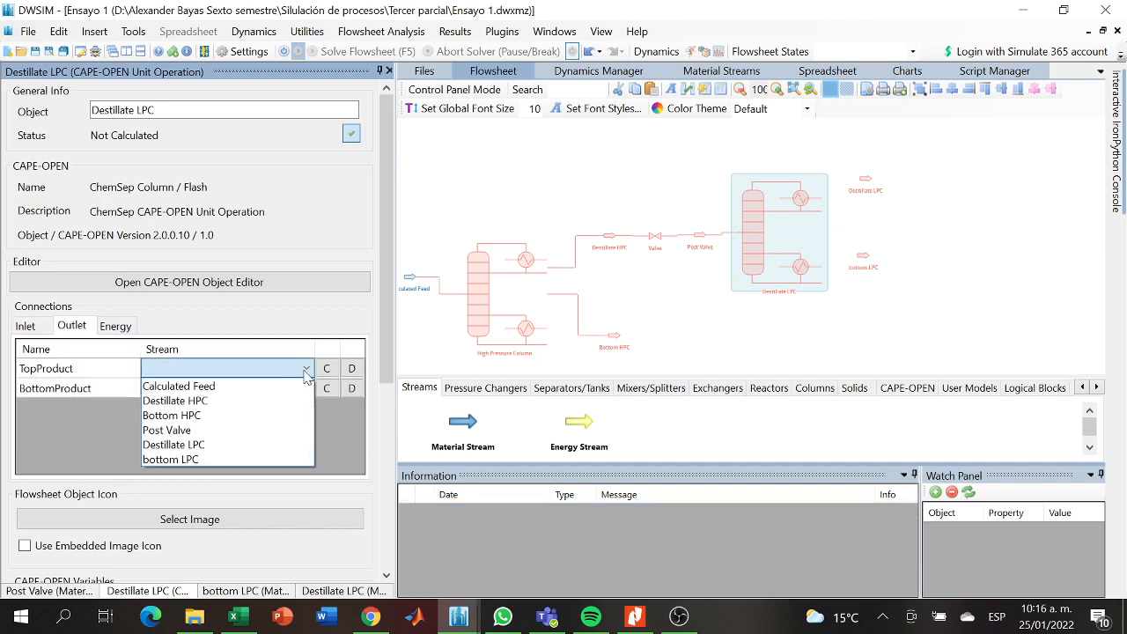
{"action": "left_click", "coordinate": [208, 445]}
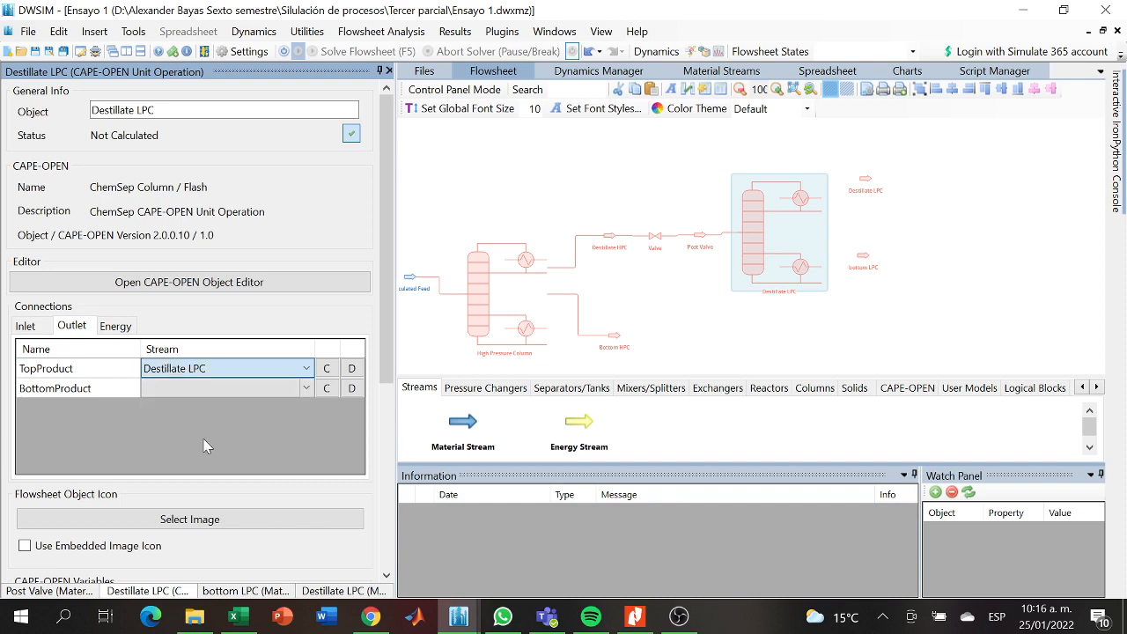
{"action": "left_click", "coordinate": [326, 388]}
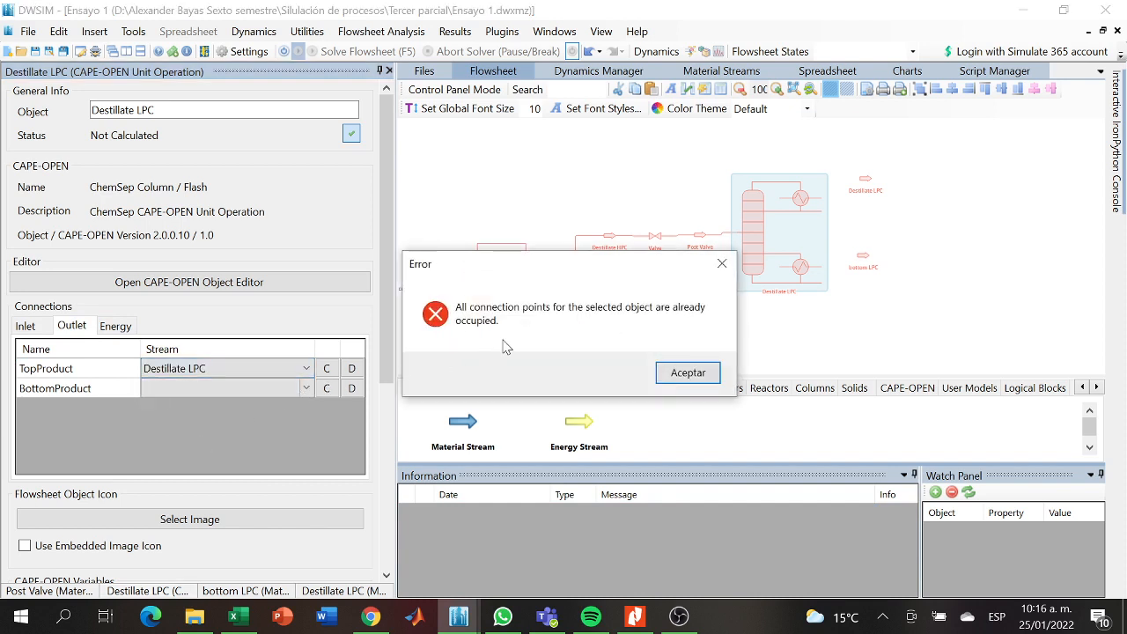
{"action": "left_click", "coordinate": [722, 263]}
{"action": "left_click_drag", "start_coordinate": [630, 316], "coordinate": [652, 306]}
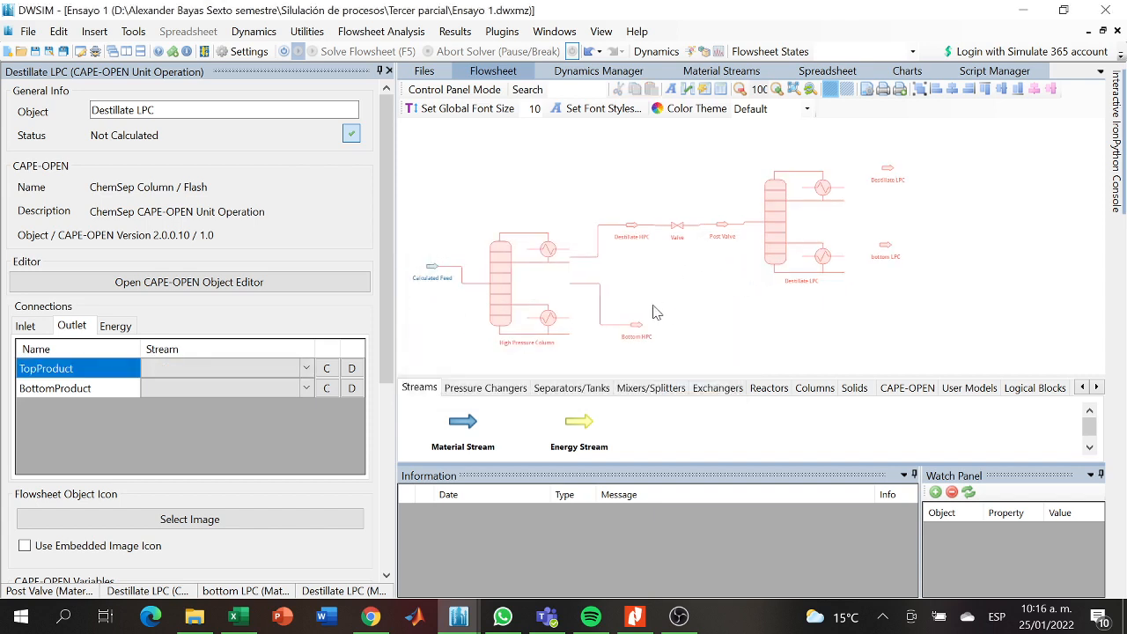
{"action": "left_click", "coordinate": [306, 372]}
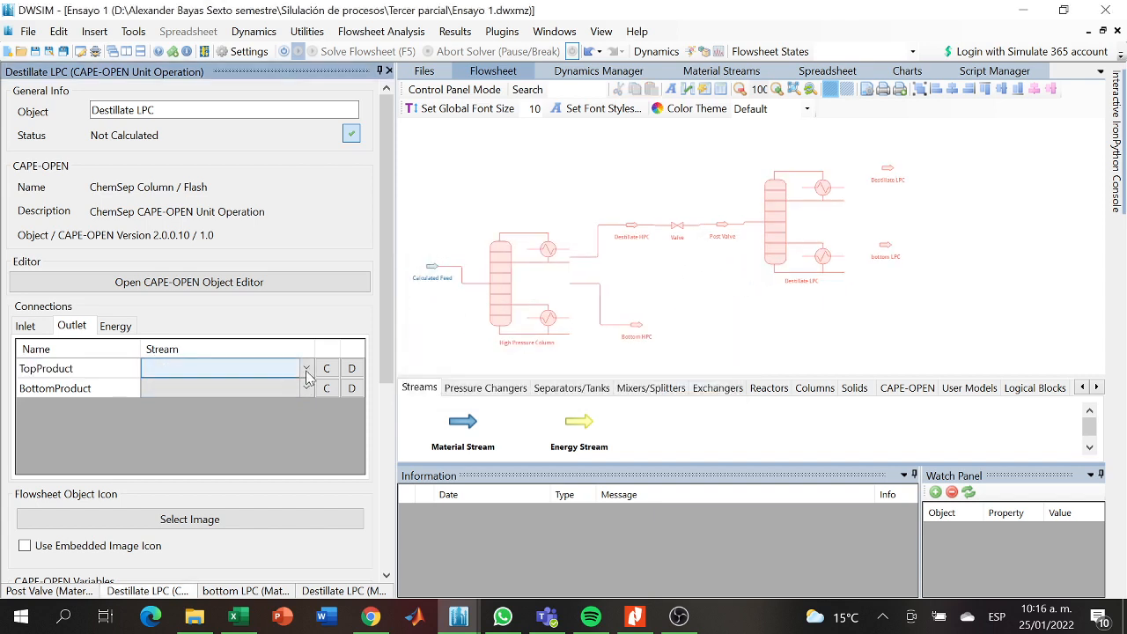
{"action": "left_click", "coordinate": [306, 372]}
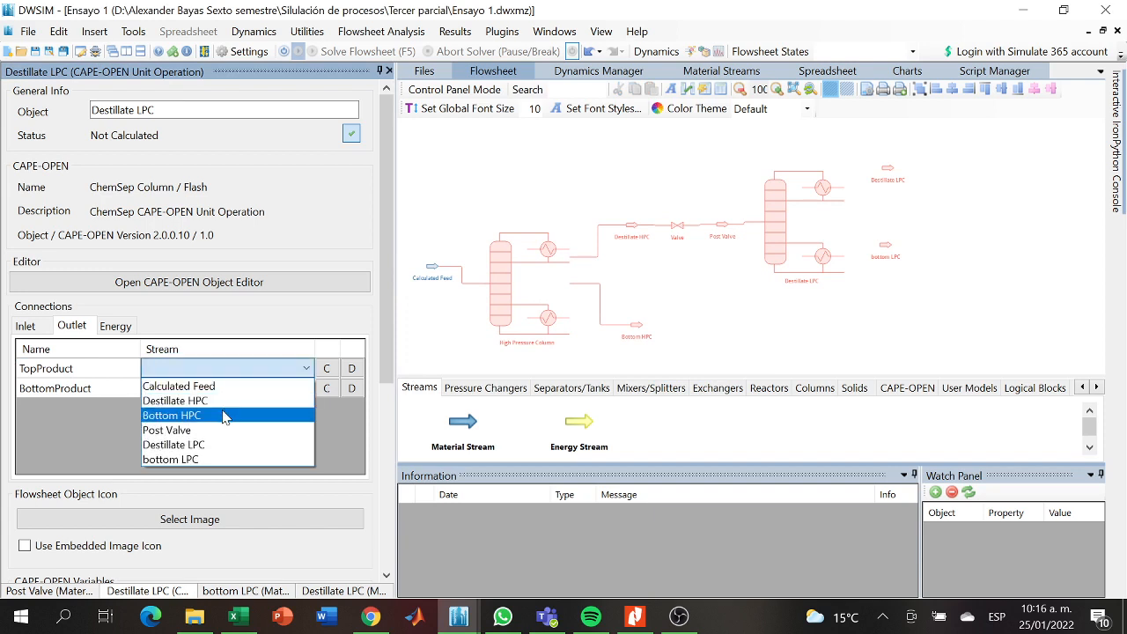
{"action": "left_click", "coordinate": [200, 445]}
{"action": "left_click", "coordinate": [306, 389]}
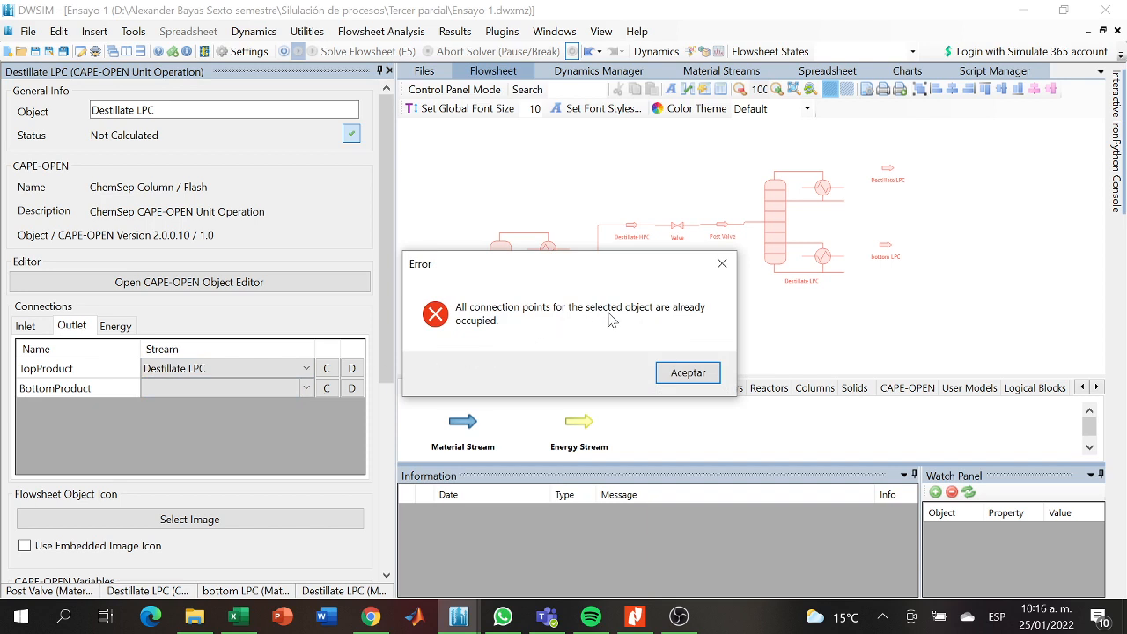
{"action": "left_click", "coordinate": [722, 263]}
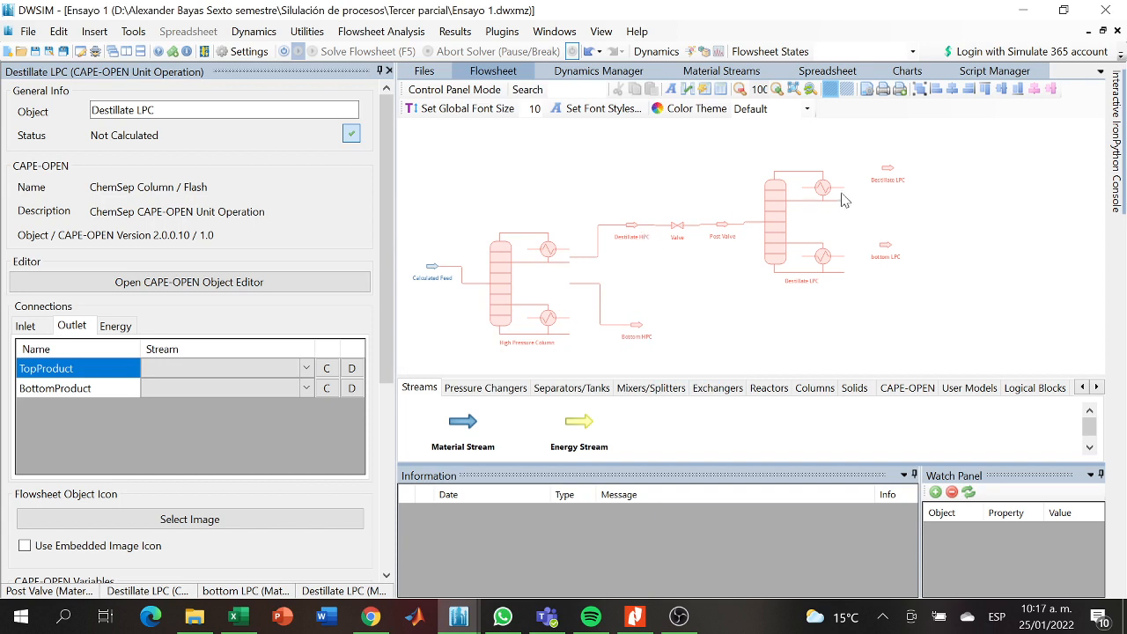
- Move the two low-pressure product streams slightly lower and connect bottom LPC to the low-pressure column's BottomProduct outlet
{"action": "left_click", "coordinate": [886, 185]}
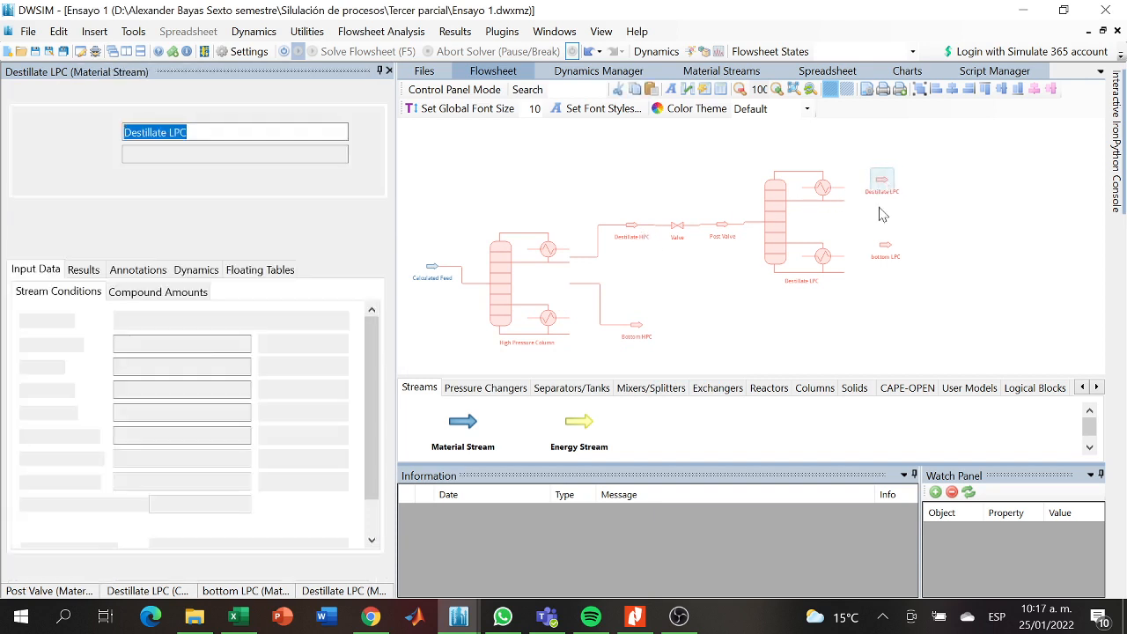
{"action": "left_click", "coordinate": [882, 267]}
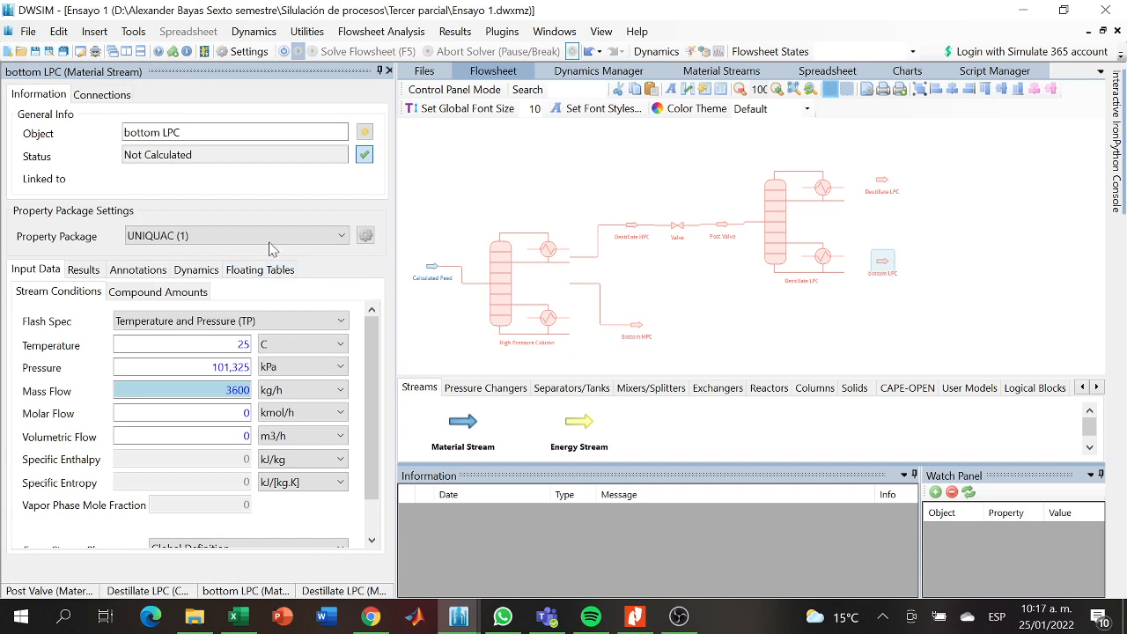
{"action": "left_click", "coordinate": [780, 257]}
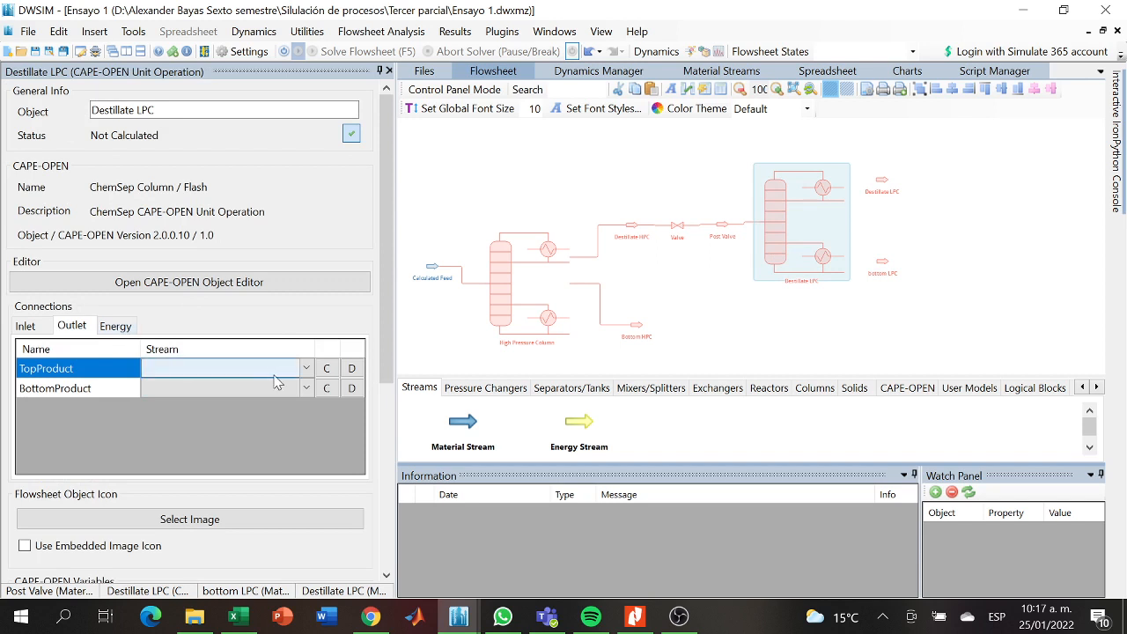
{"action": "left_click", "coordinate": [305, 388]}
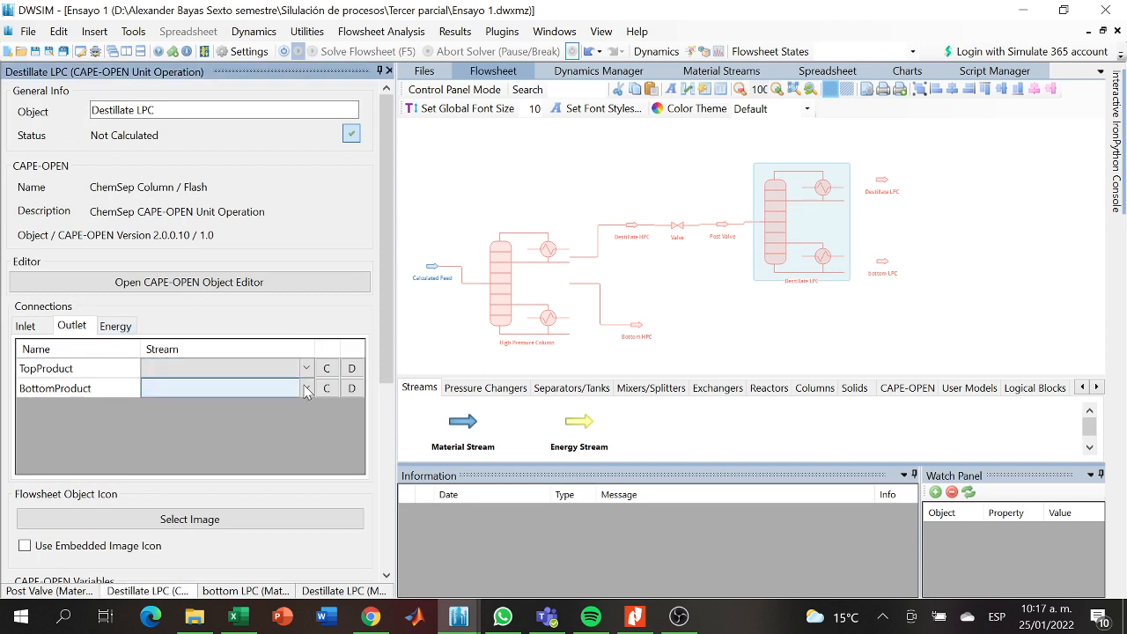
{"action": "left_click", "coordinate": [306, 390]}
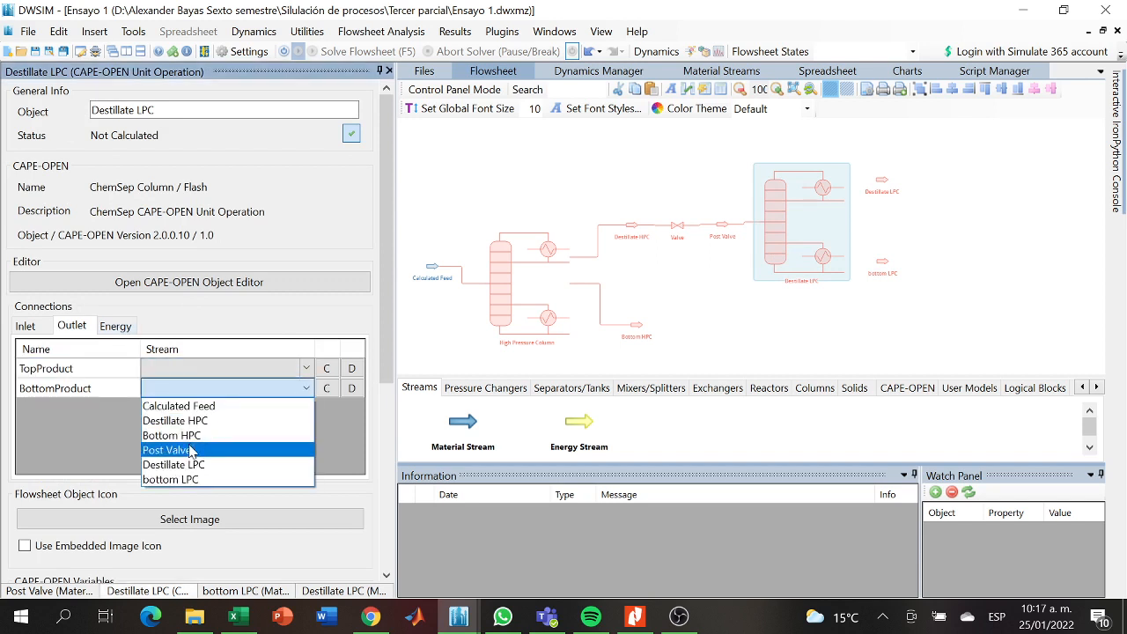
{"action": "left_click", "coordinate": [175, 479]}
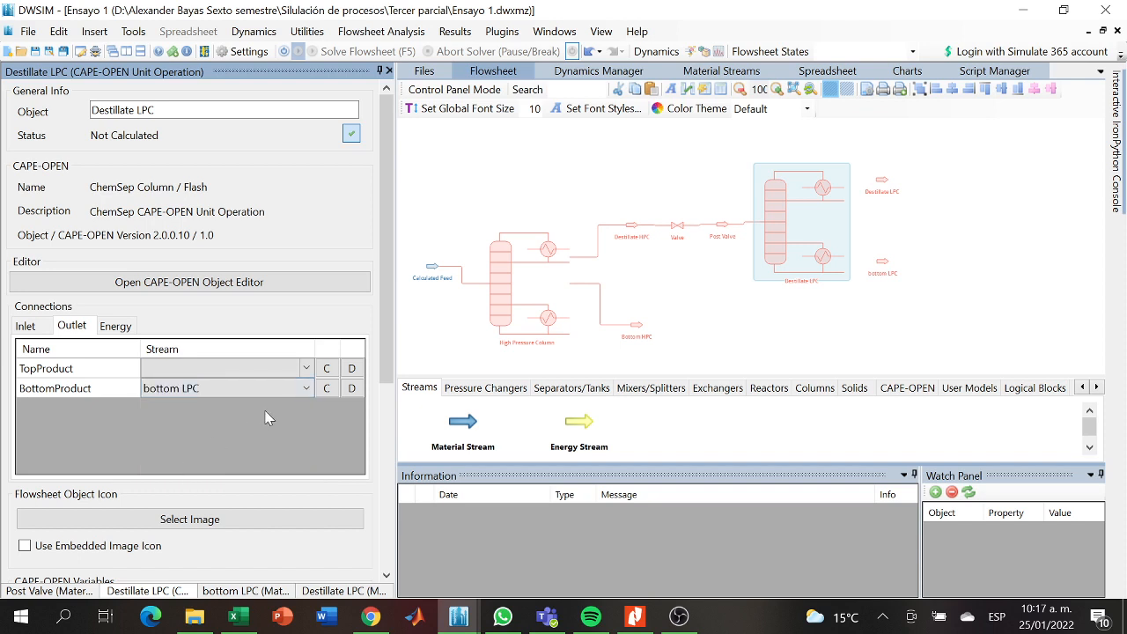
- Retry assigning the Destillate LPC stream as the low-pressure column's TopProduct
{"action": "left_click", "coordinate": [306, 370]}
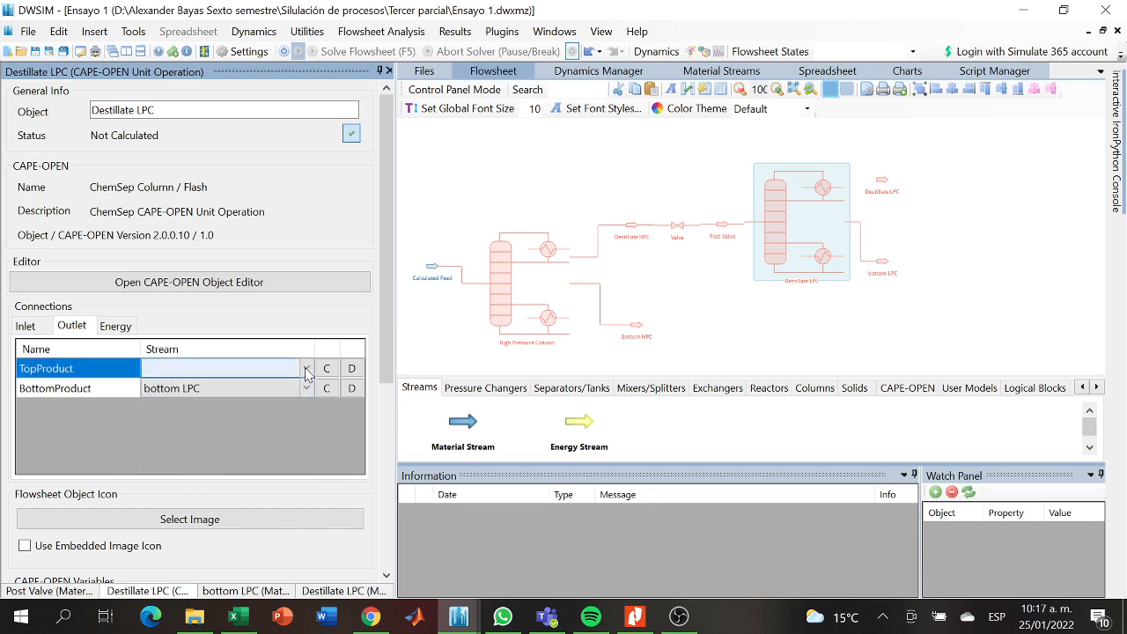
{"action": "left_click", "coordinate": [306, 370]}
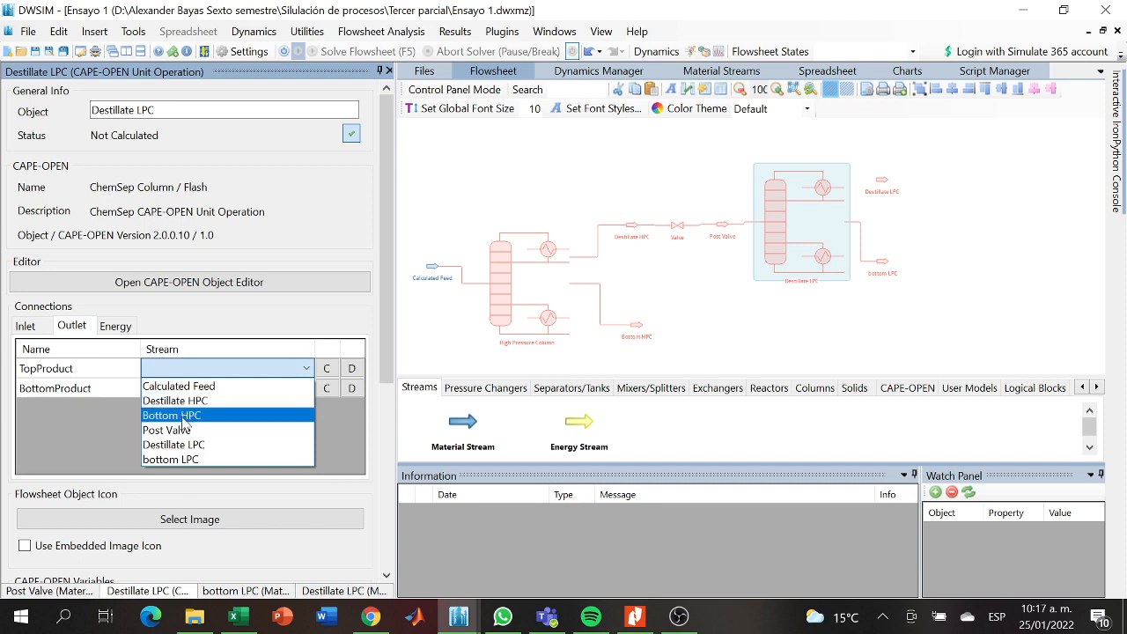
{"action": "left_click", "coordinate": [177, 445]}
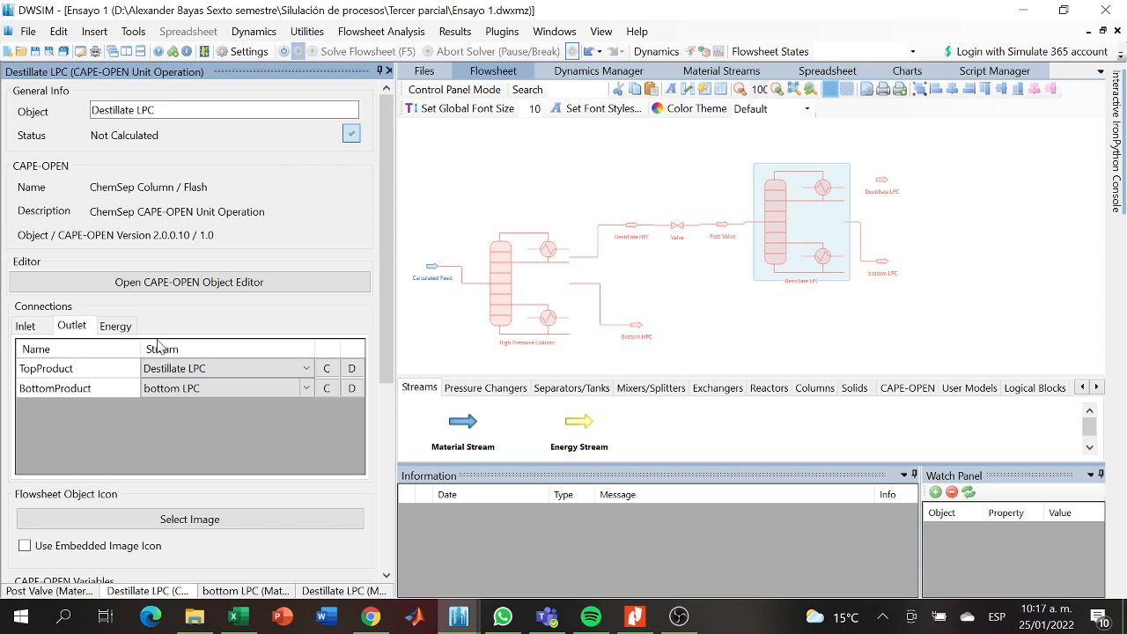
{"action": "left_click", "coordinate": [44, 331]}
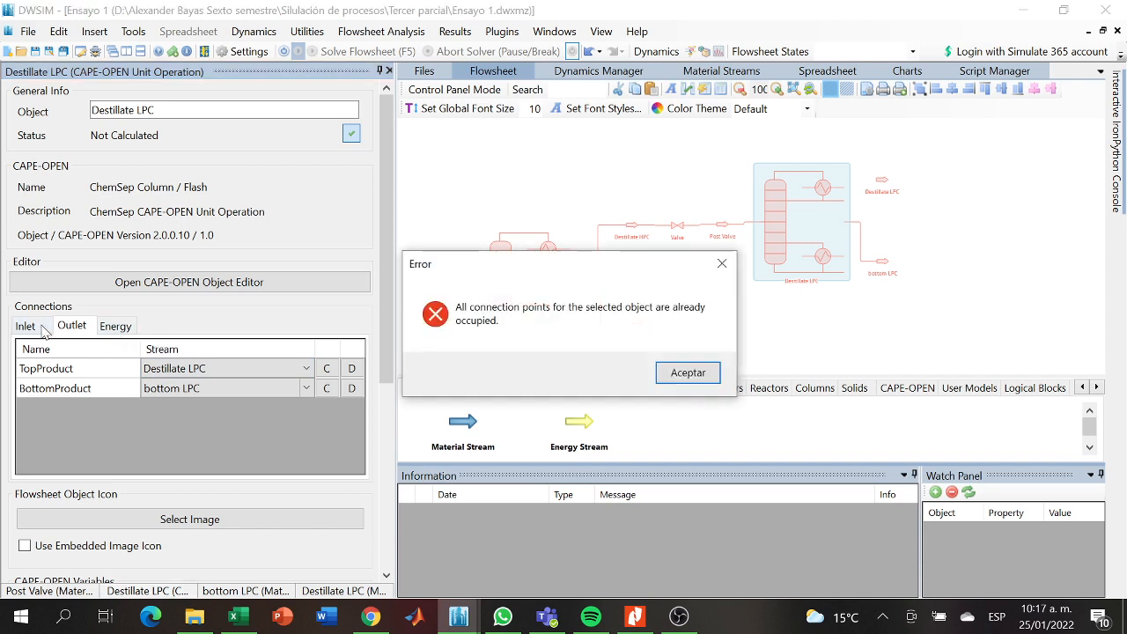
{"action": "left_click", "coordinate": [721, 264]}
- Rename the distillate material stream beside the low-pressure column's condenser as D LPC
{"action": "left_click", "coordinate": [882, 182]}
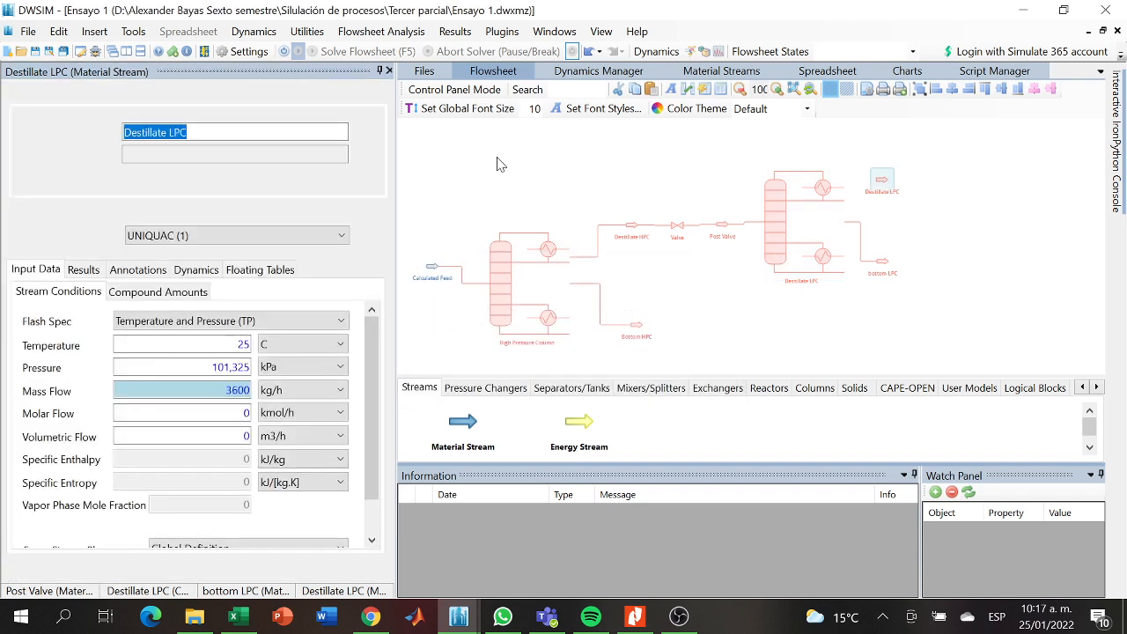
{"action": "left_click_drag", "start_coordinate": [190, 132], "coordinate": [138, 132]}
{"action": "left_click", "coordinate": [159, 133]}
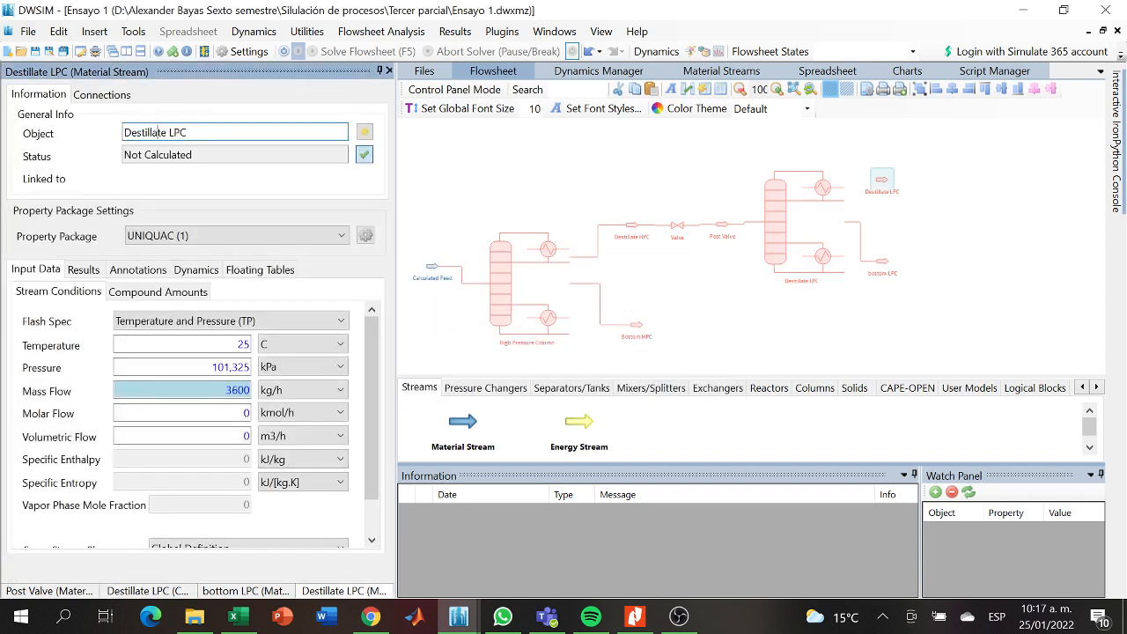
{"action": "key", "text": "BackSpace"}
{"action": "key", "text": "BackSpace"}
{"action": "key", "text": "BackSpace"}
{"action": "key", "text": "BackSpace"}
{"action": "key", "text": "BackSpace"}
{"action": "key", "text": "BackSpace"}
{"action": "key", "text": "BackSpace"}
{"action": "key", "text": "BackSpace"}
{"action": "key", "text": "BackSpace"}
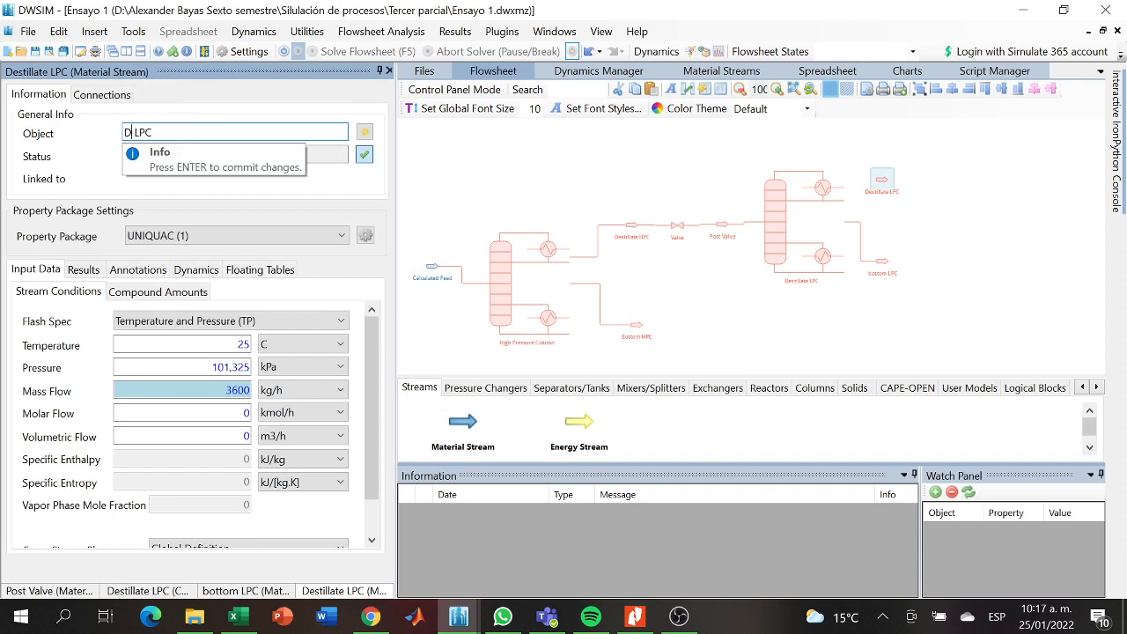
{"action": "key", "text": "Return"}
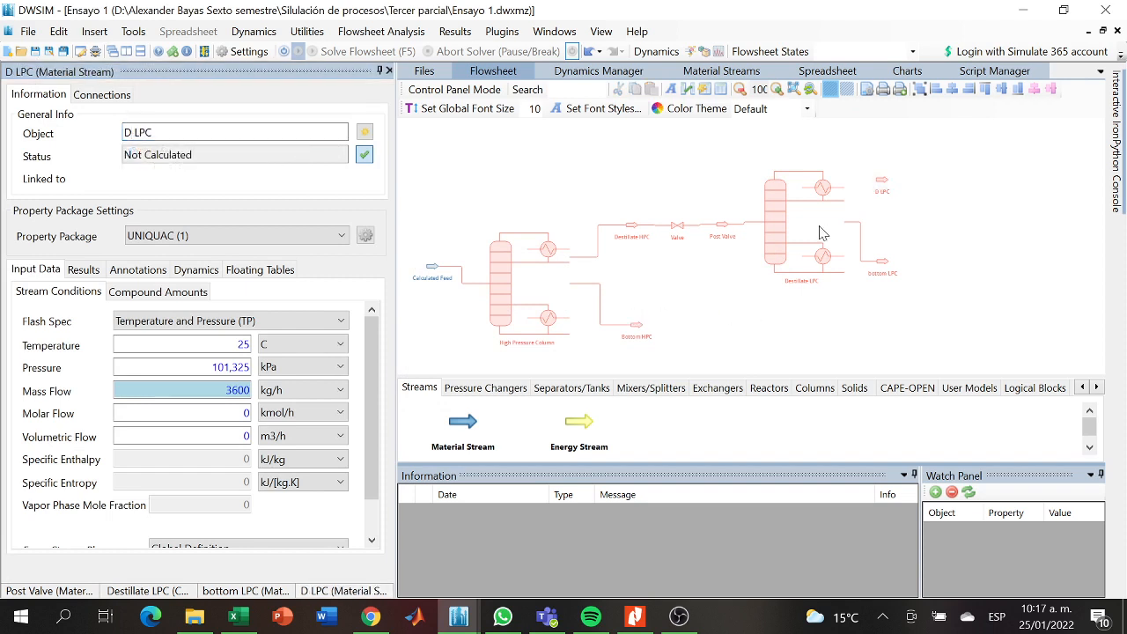
- Connect the D LPC stream to the low-pressure column's TopProduct outlet
{"action": "left_click", "coordinate": [789, 233]}
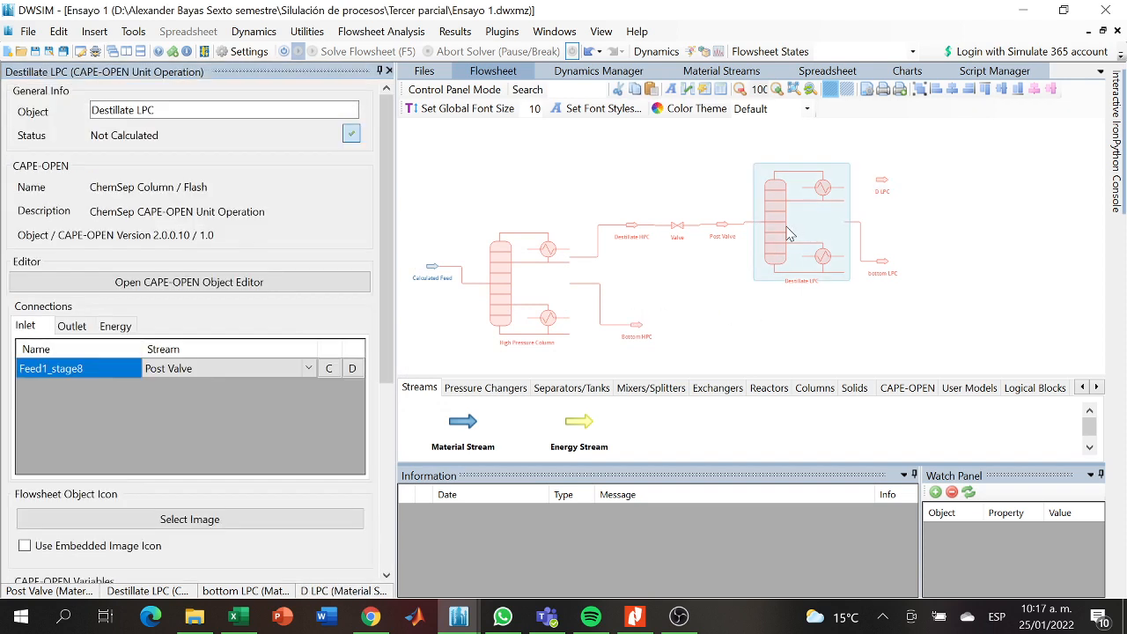
{"action": "left_click", "coordinate": [69, 329]}
{"action": "left_click", "coordinate": [297, 371]}
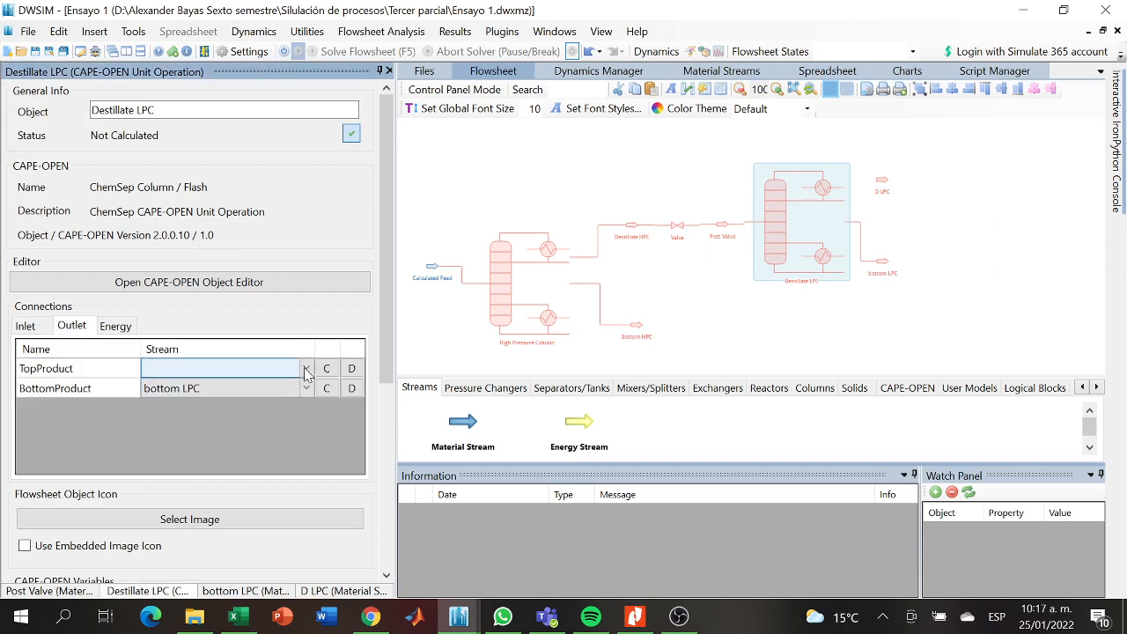
{"action": "left_click", "coordinate": [302, 370]}
{"action": "left_click", "coordinate": [176, 443]}
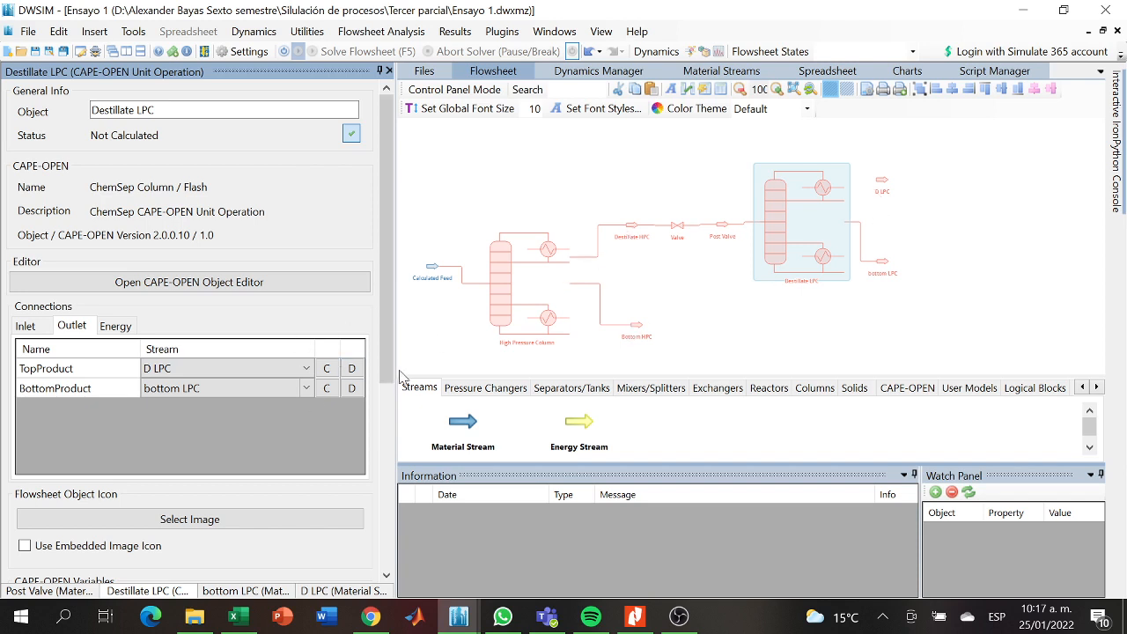
{"action": "left_click", "coordinate": [327, 388]}
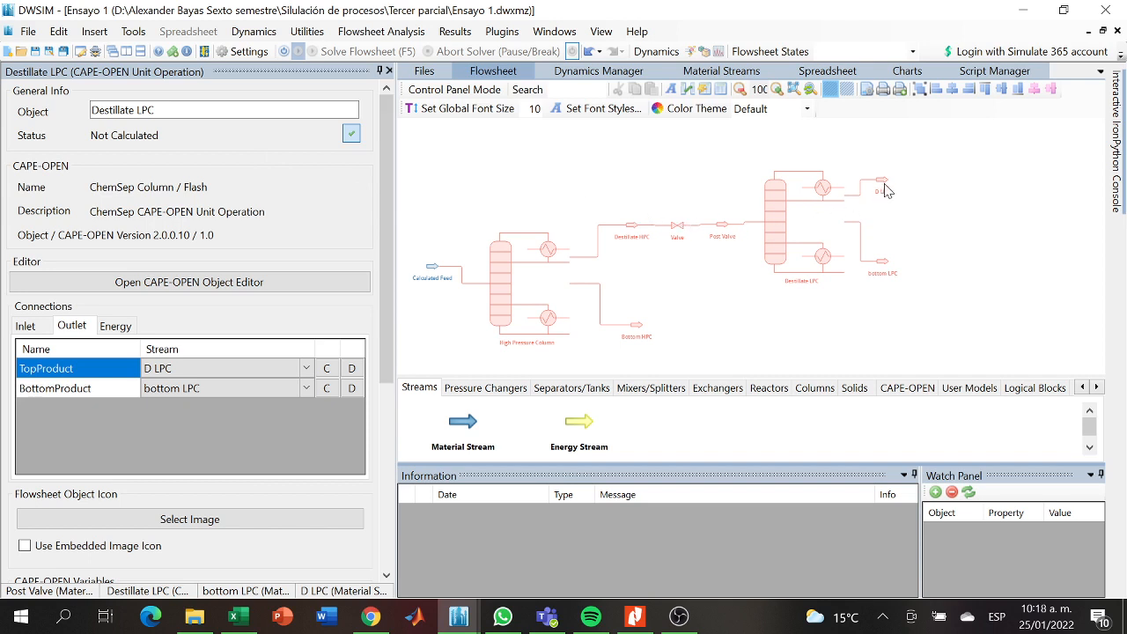
- Rename the low-pressure ChemSep column as Low Pressure Column LPC
{"action": "left_click", "coordinate": [792, 257]}
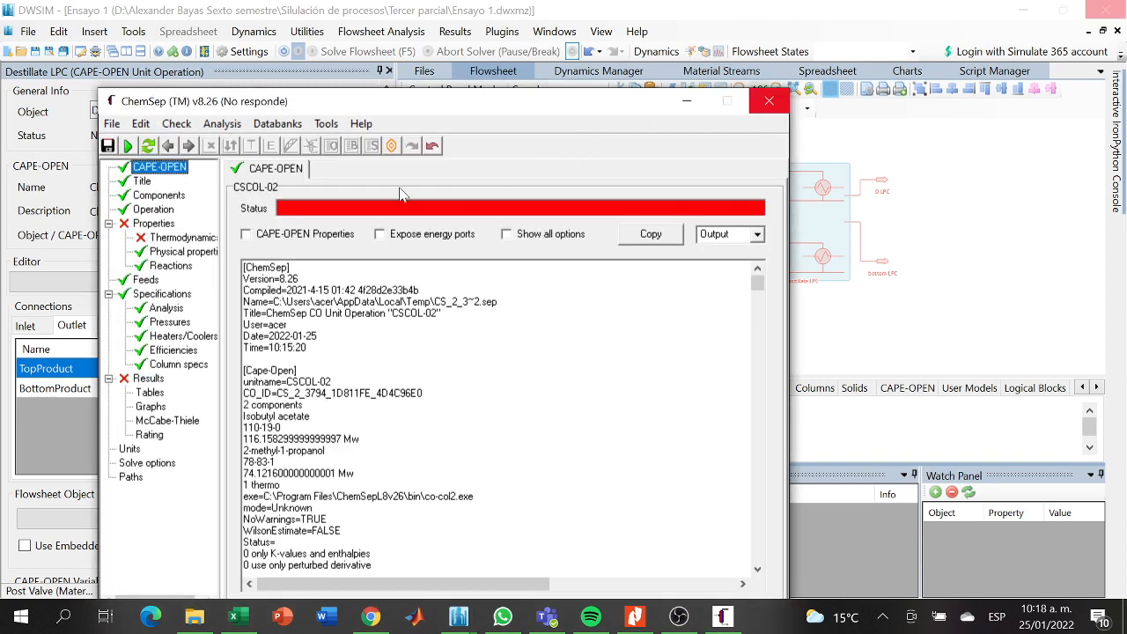
{"action": "left_click", "coordinate": [773, 106]}
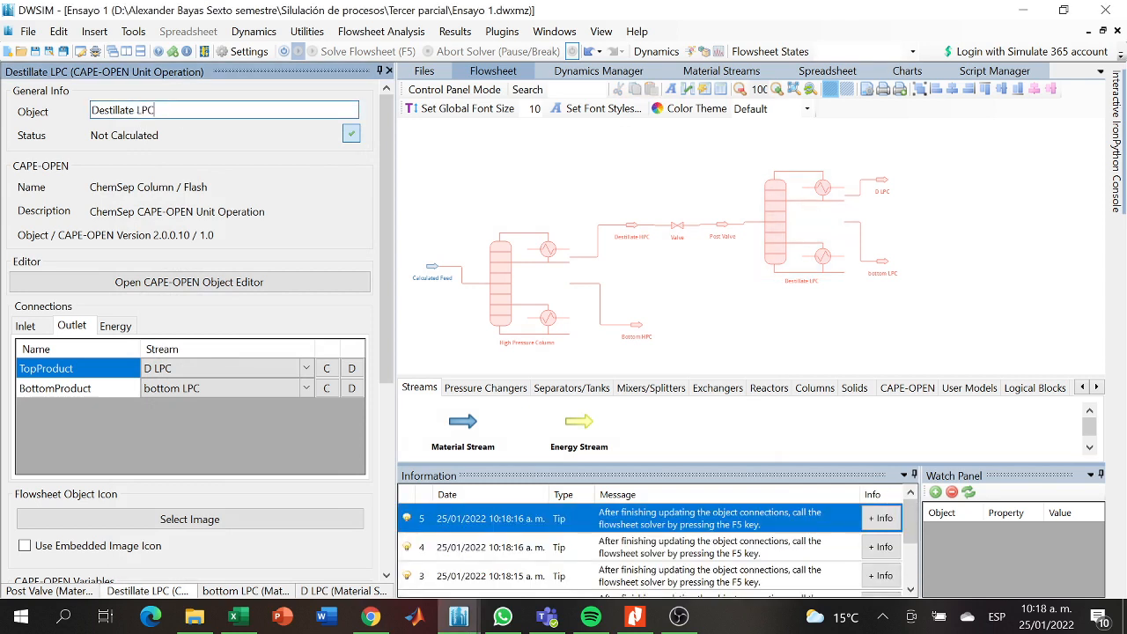
{"action": "left_click_drag", "start_coordinate": [155, 110], "coordinate": [50, 125]}
{"action": "key", "text": "BackSpace"}
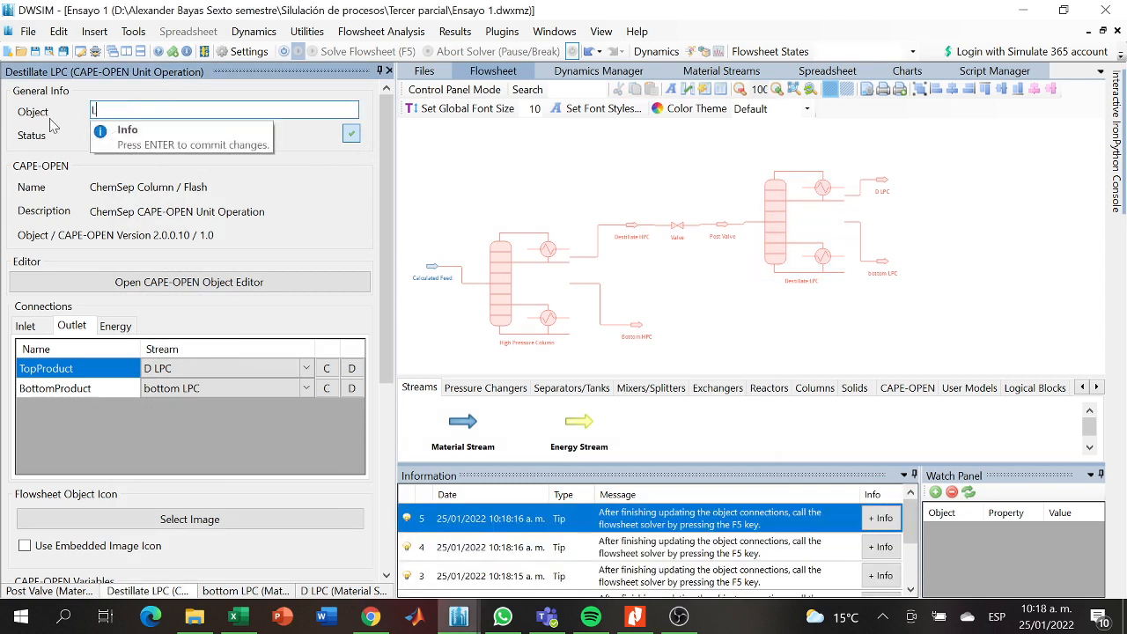
{"action": "type", "text": "Loe"}
{"action": "type", "text": " d"}
{"action": "key", "text": "BackSpace"}
{"action": "type", "text": "Pressure Column LPC"}
{"action": "key", "text": "Return"}
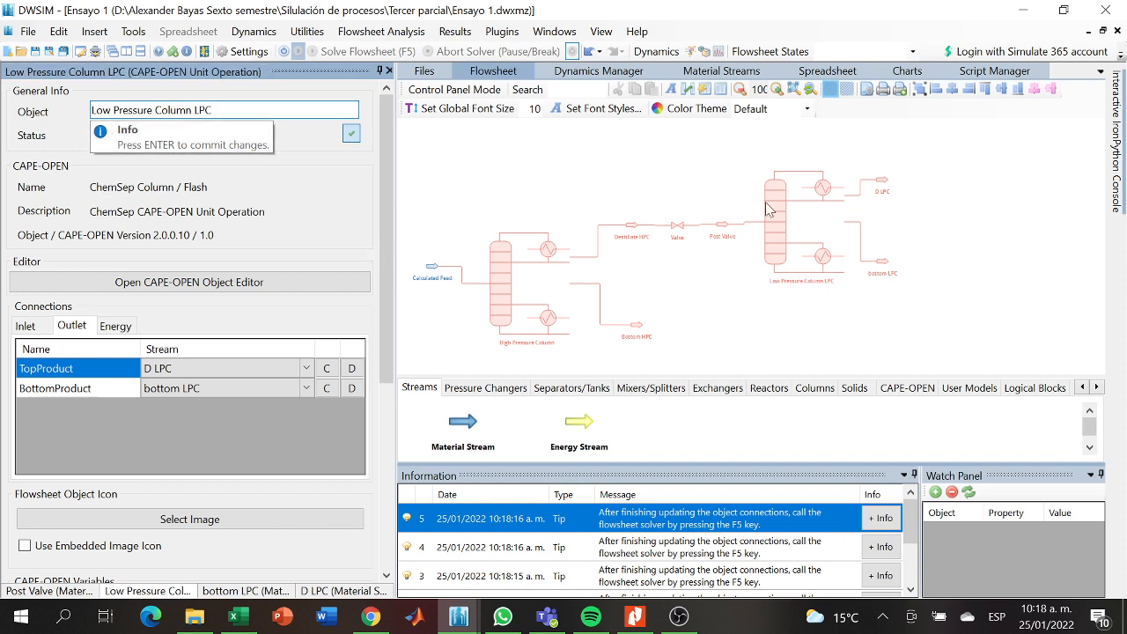
- Rename the D LPC material stream as Destillate LPC
{"action": "left_click", "coordinate": [878, 184]}
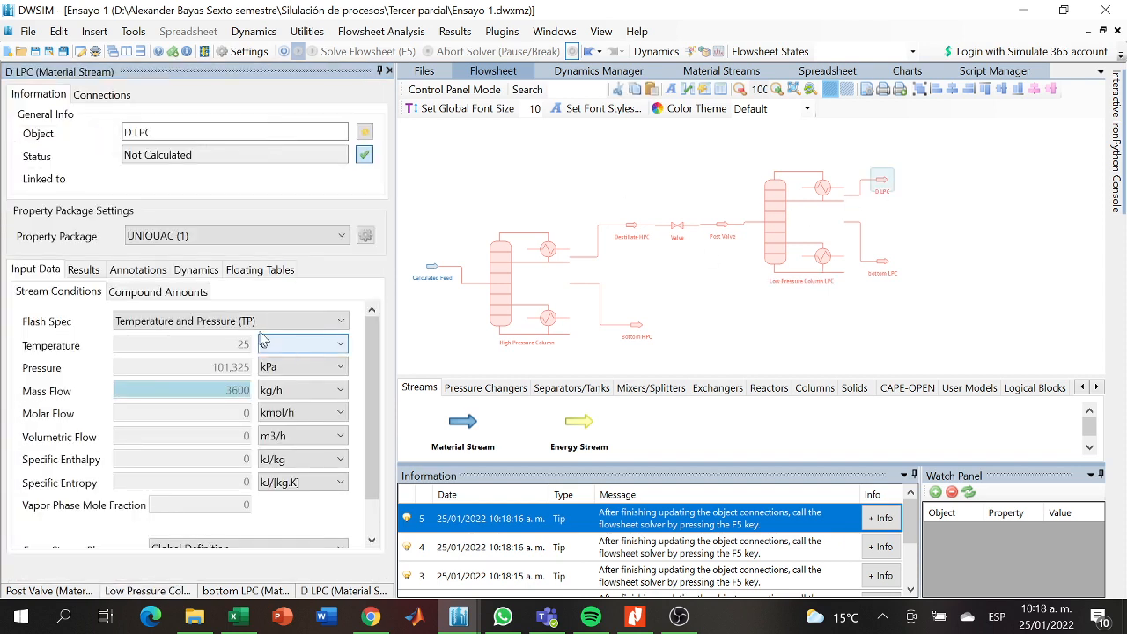
{"action": "left_click", "coordinate": [153, 132]}
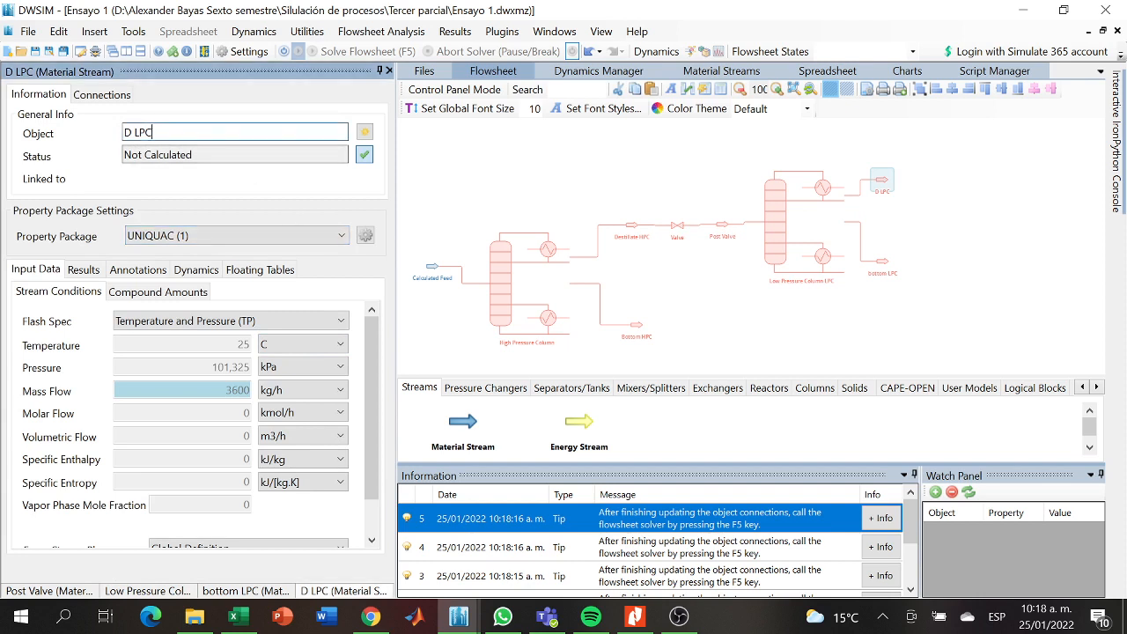
{"action": "type", "text": "es"}
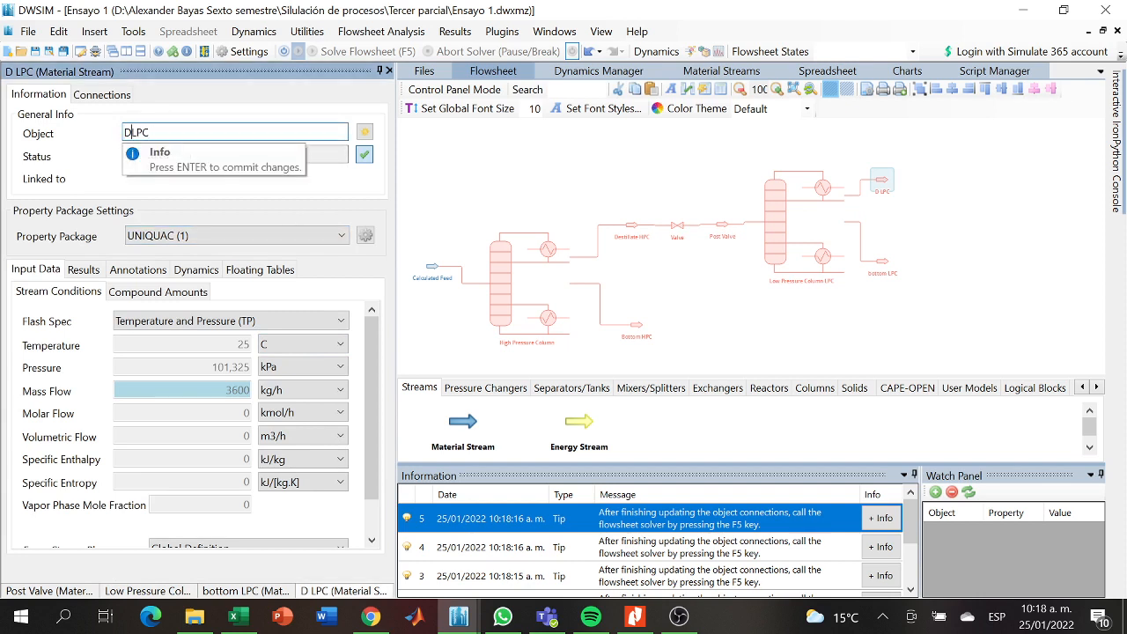
{"action": "type", "text": "tillate"}
{"action": "key", "text": "Return"}
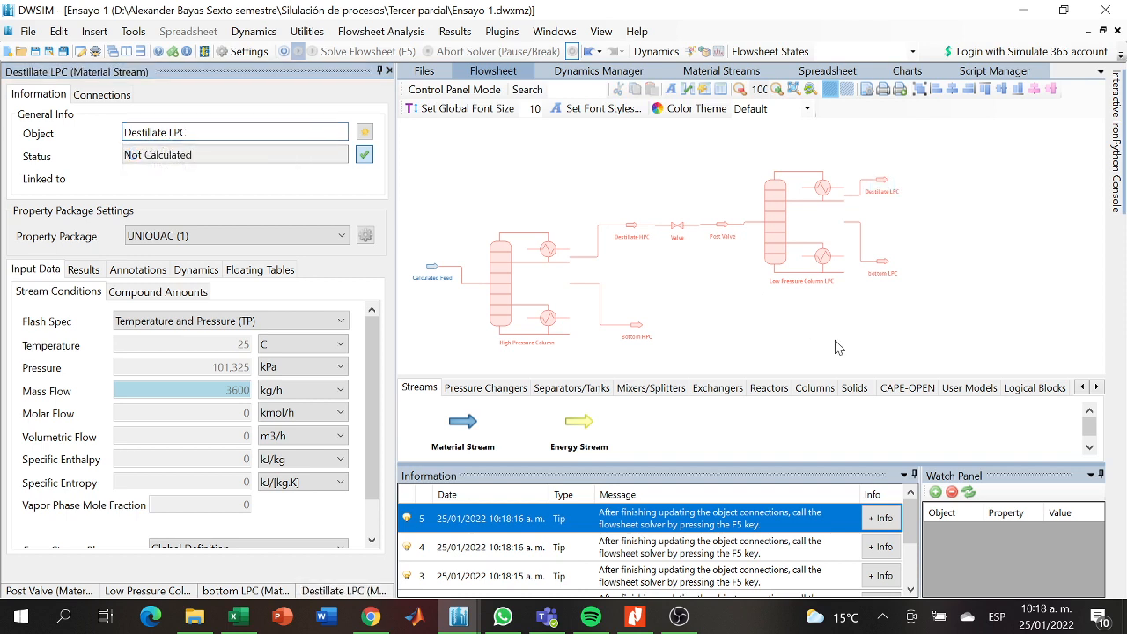
- Open the low-pressure column in the ChemSep editor and set its temperature unit to C
{"action": "left_click", "coordinate": [771, 256]}
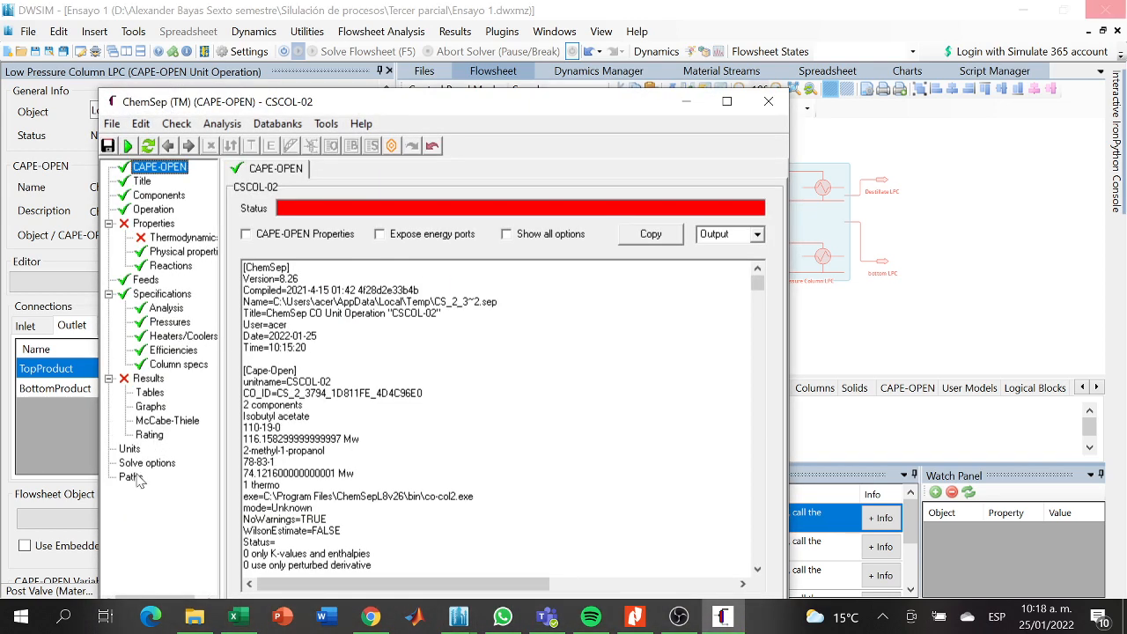
{"action": "left_click", "coordinate": [129, 449]}
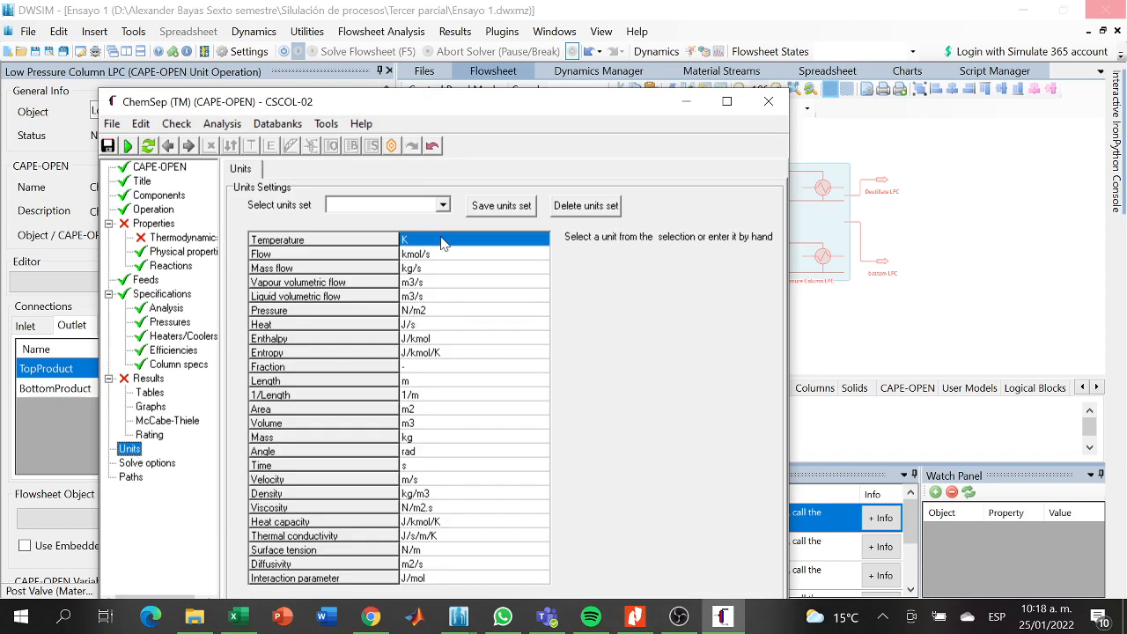
{"action": "left_click", "coordinate": [553, 239]}
{"action": "left_click", "coordinate": [553, 240]}
{"action": "left_click", "coordinate": [445, 275]}
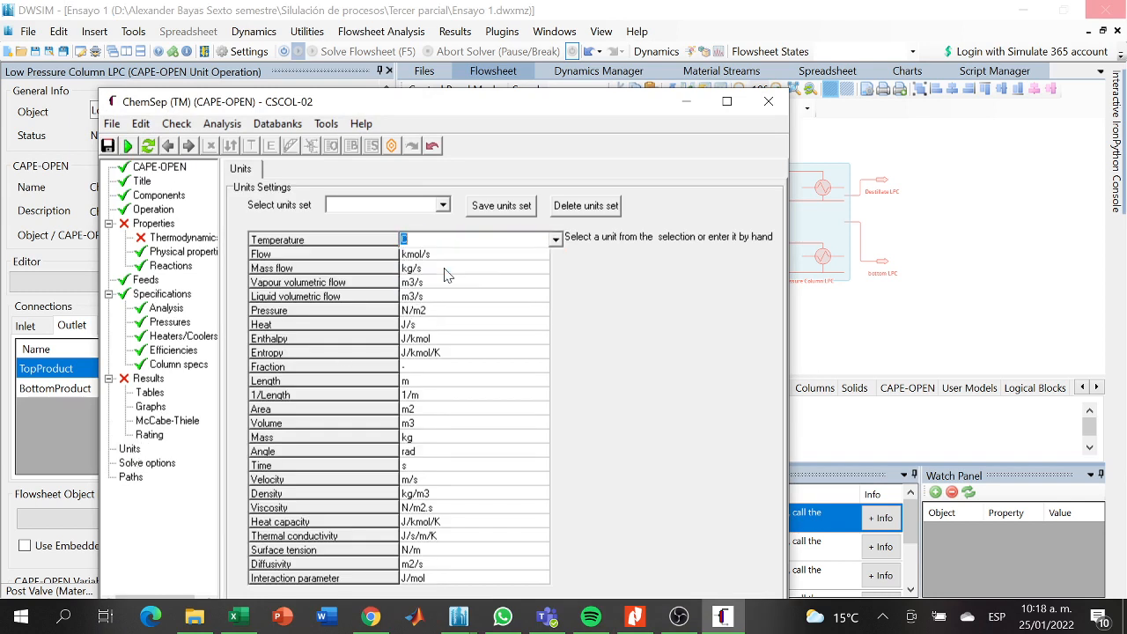
{"action": "left_click", "coordinate": [497, 267]}
- Set the column's flow unit to kmol/h and its pressure unit to kPa
{"action": "left_click", "coordinate": [511, 256]}
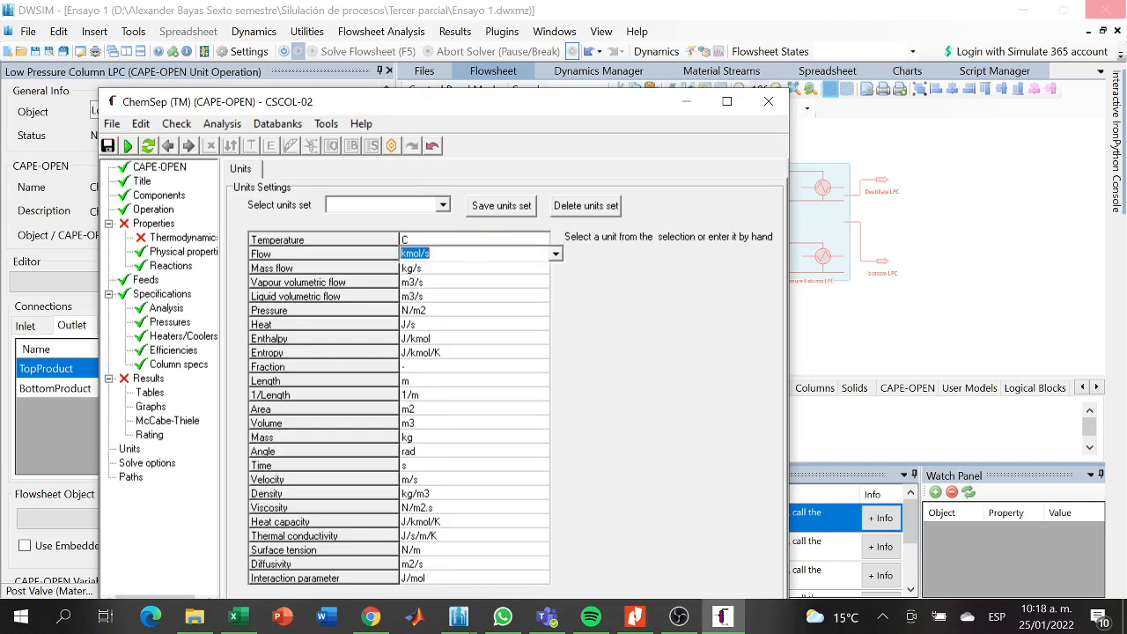
{"action": "left_click", "coordinate": [556, 254]}
{"action": "left_click", "coordinate": [450, 277]}
{"action": "left_click", "coordinate": [458, 296]}
{"action": "left_click", "coordinate": [493, 311]}
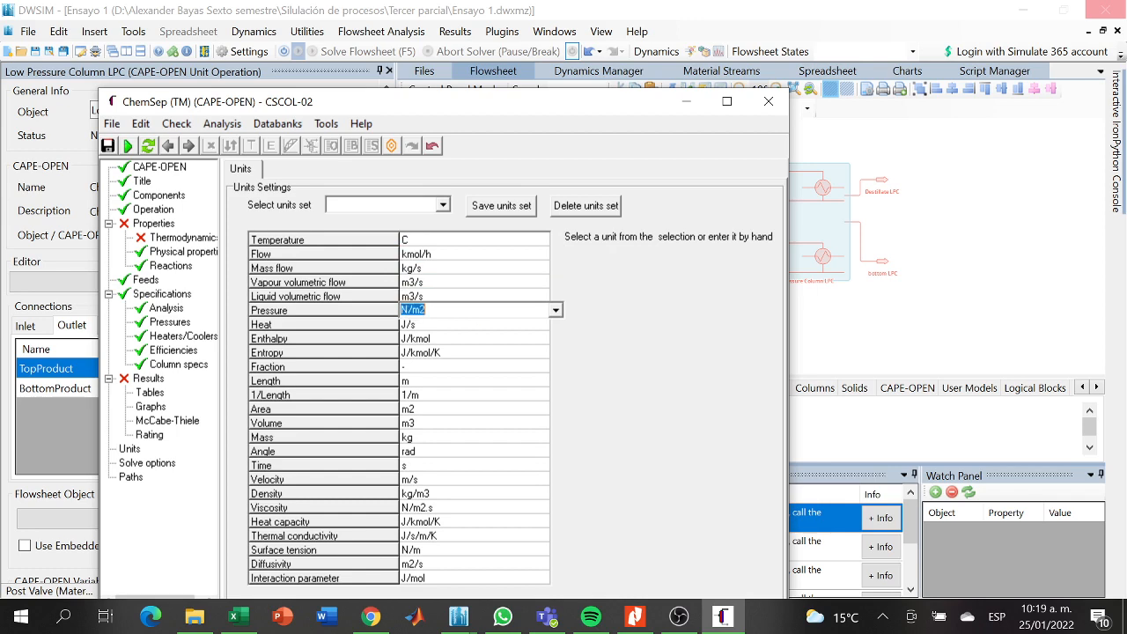
{"action": "left_click", "coordinate": [555, 312]}
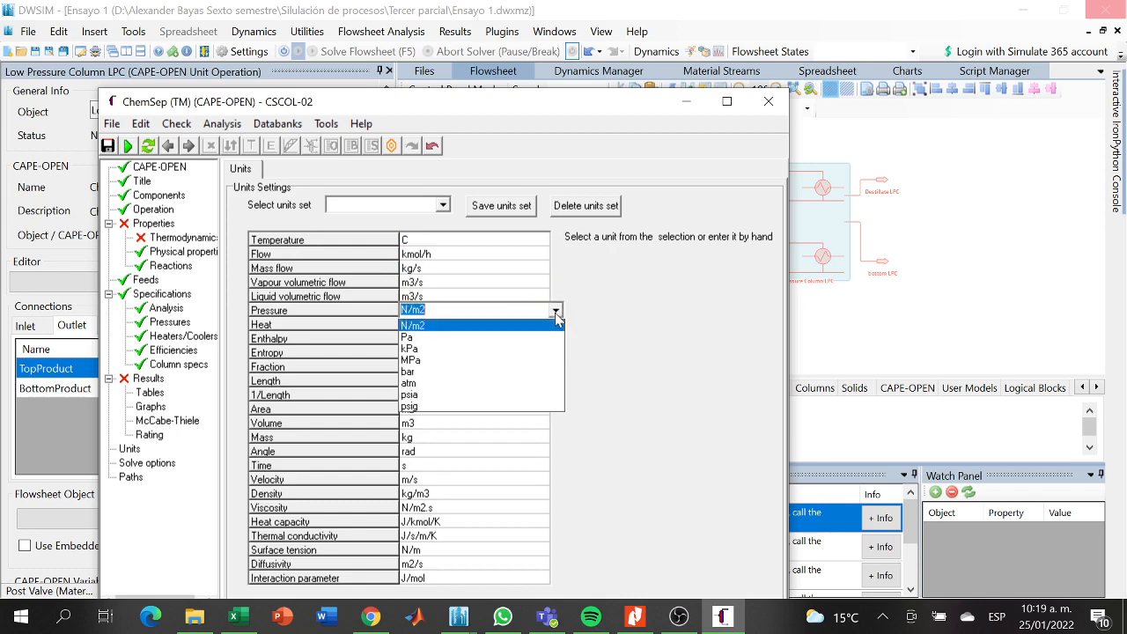
{"action": "left_click", "coordinate": [467, 359]}
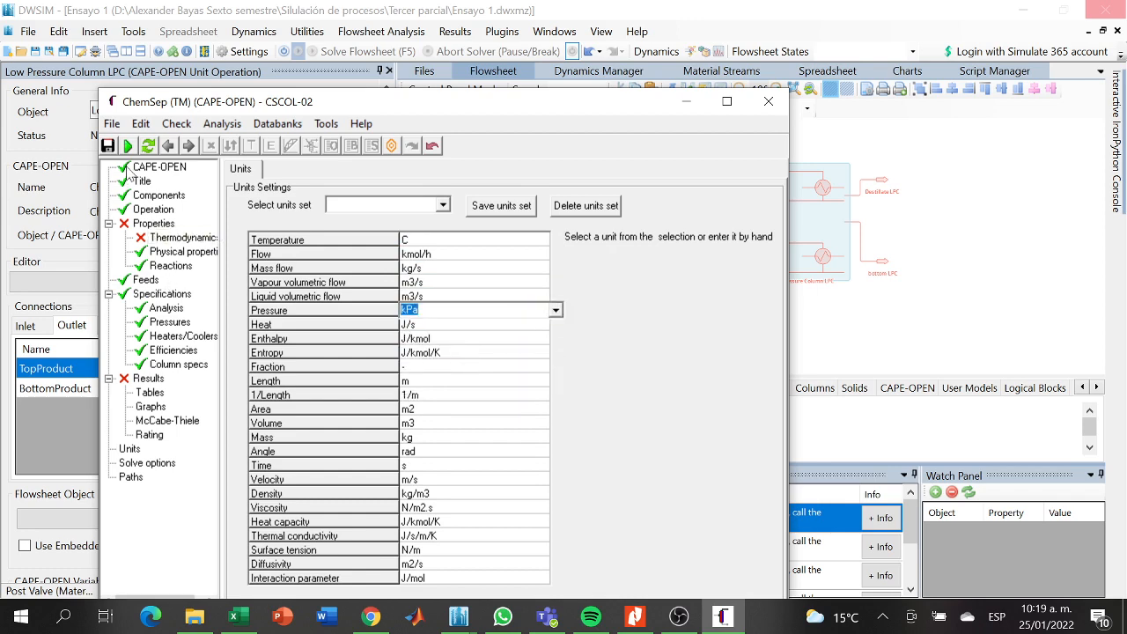
- Check the LPC design parameters in the article's Table 10 in Nitro Pro and set the column's feed stage to 4
{"action": "left_click", "coordinate": [137, 167]}
{"action": "left_click", "coordinate": [141, 182]}
{"action": "left_click", "coordinate": [146, 196]}
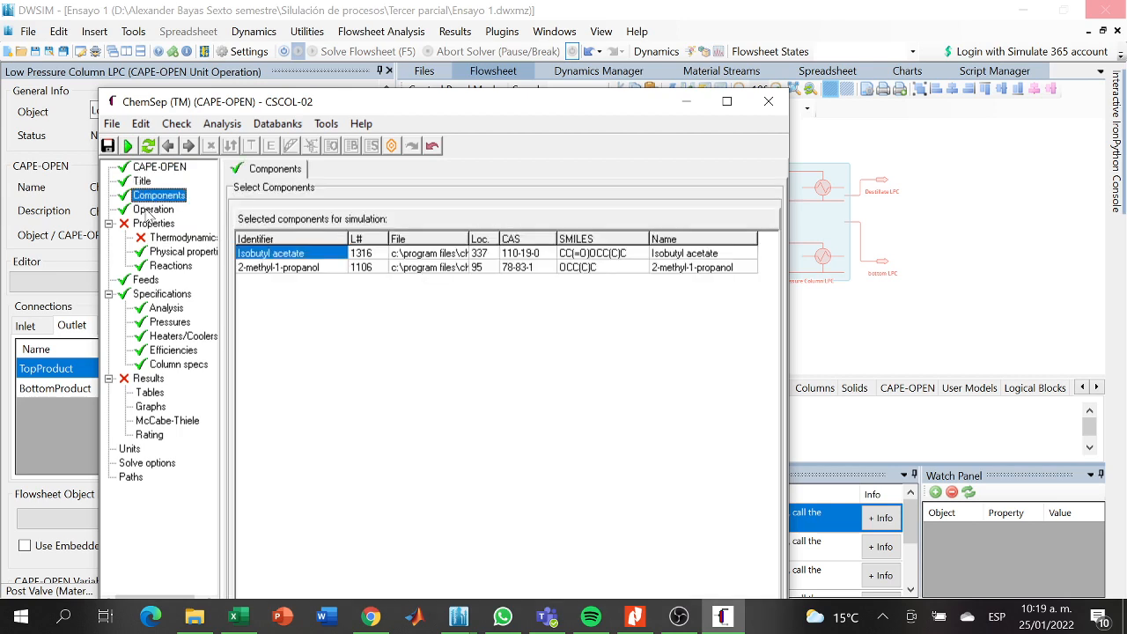
{"action": "left_click", "coordinate": [148, 210]}
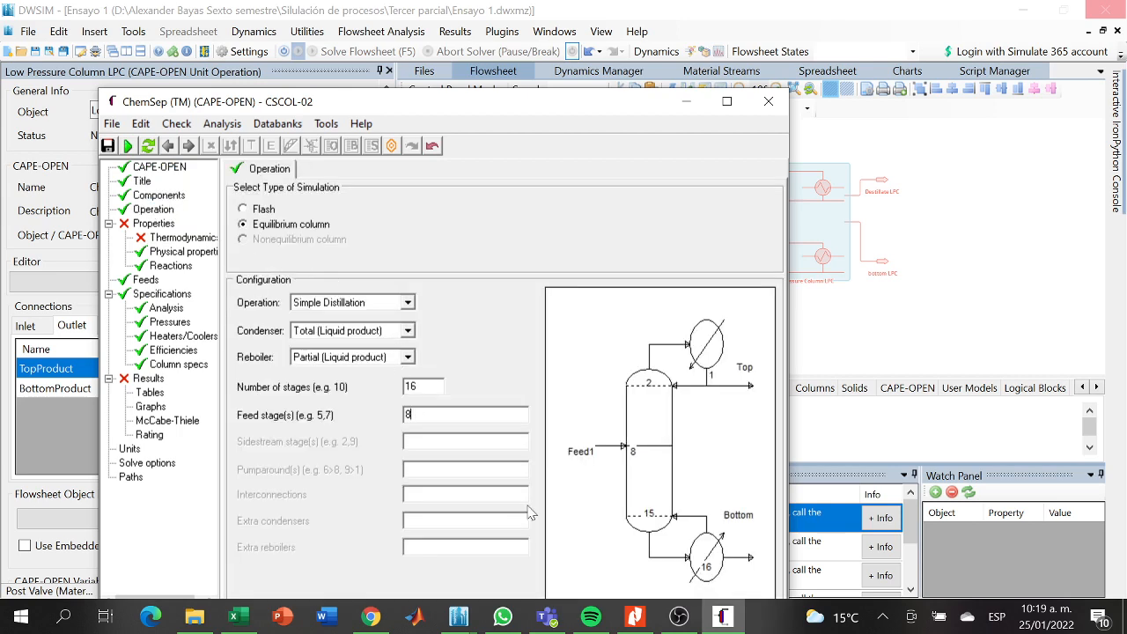
{"action": "left_click", "coordinate": [635, 617]}
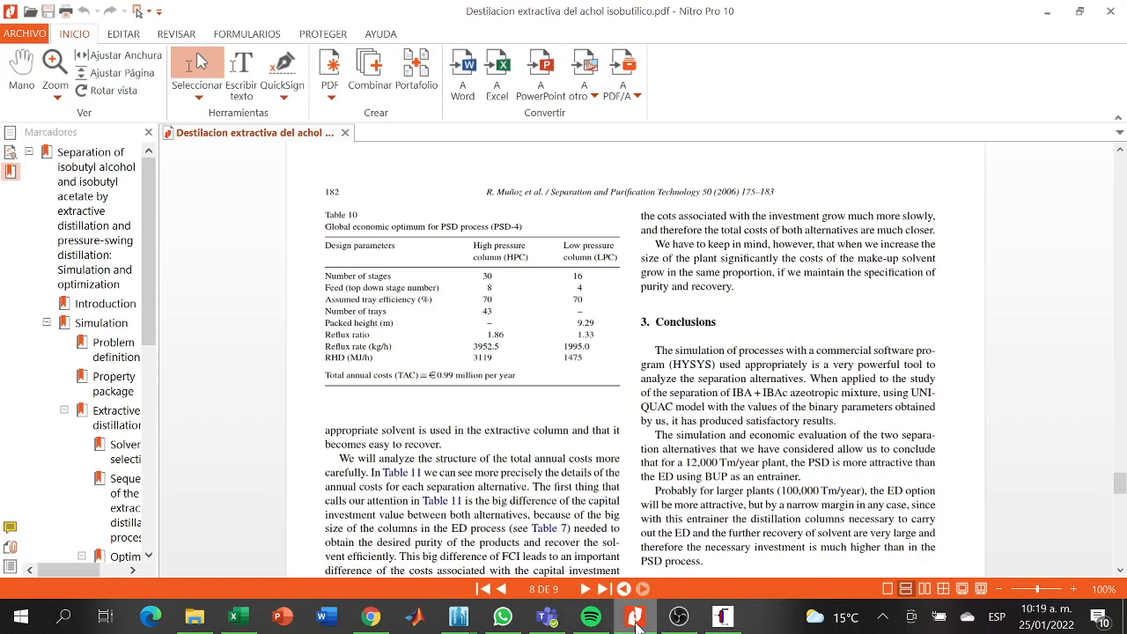
{"action": "left_click", "coordinate": [635, 616]}
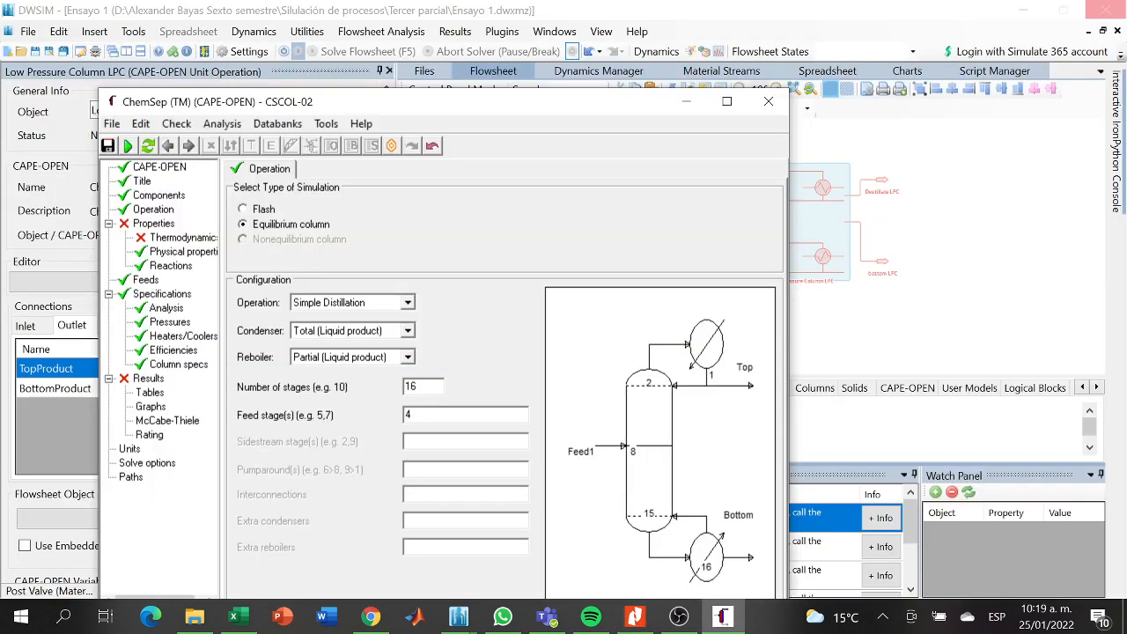
{"action": "key", "text": "Return"}
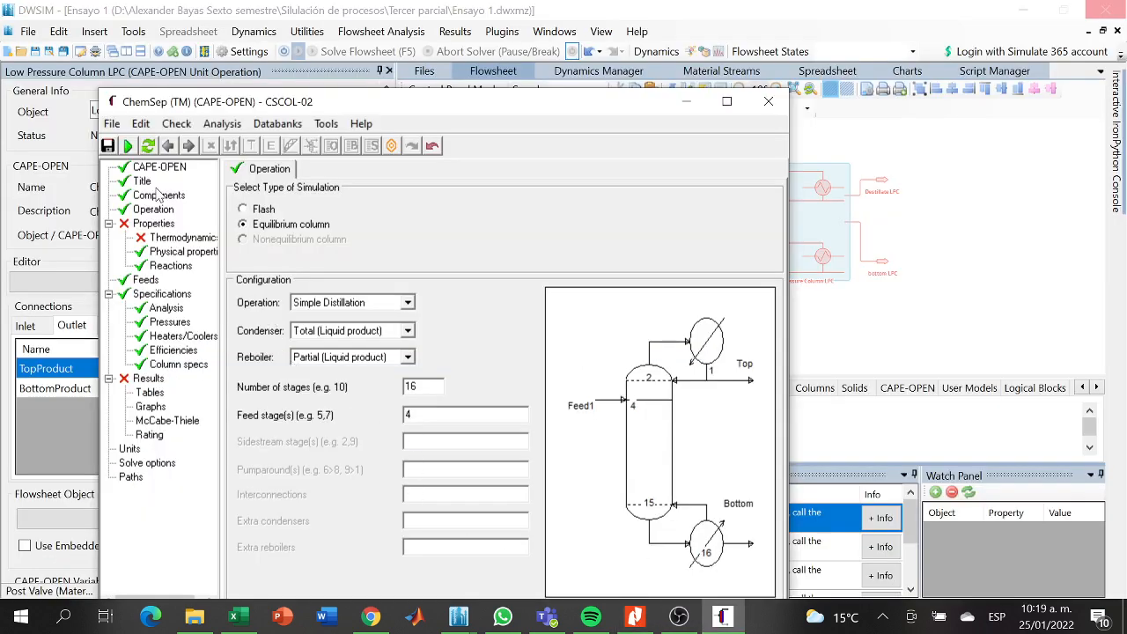
- Set the K-value model to DECHEMA and the activity coefficient to UNIQUAC, accepting the A + B/T + D.T temperature dependence
{"action": "left_click", "coordinate": [151, 225]}
{"action": "left_click", "coordinate": [415, 219]}
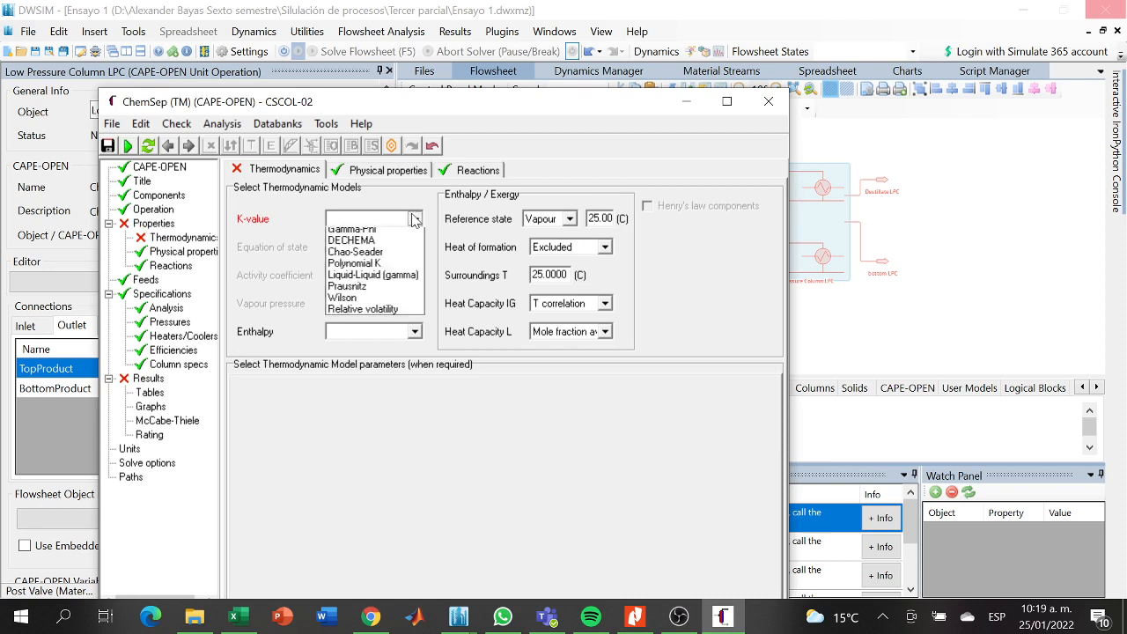
{"action": "left_click", "coordinate": [414, 267]}
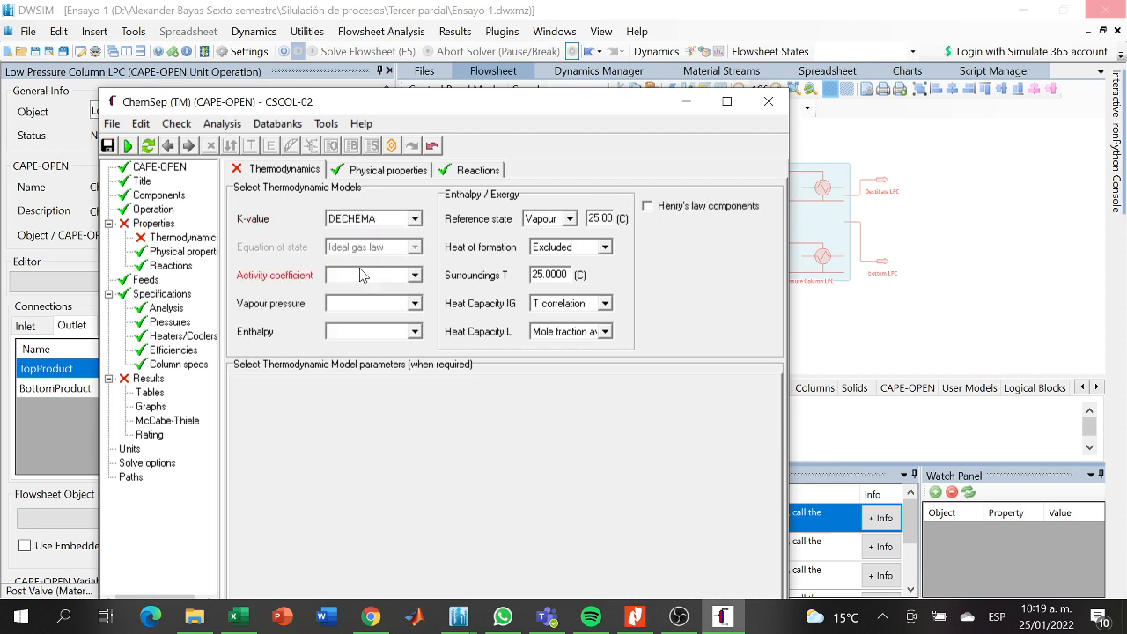
{"action": "left_click", "coordinate": [414, 276]}
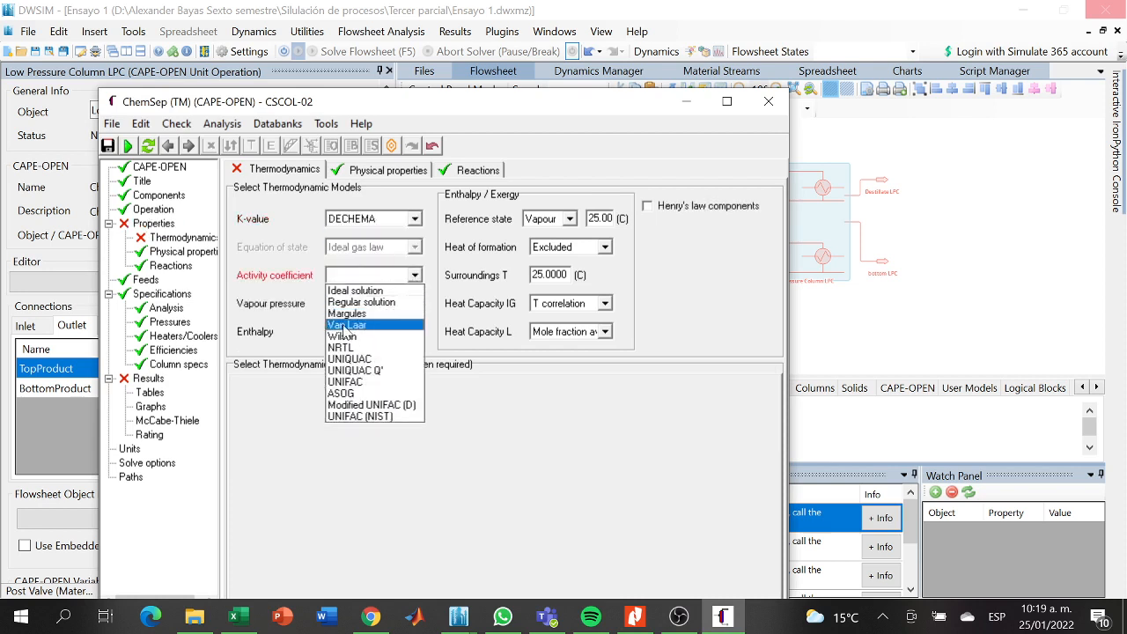
{"action": "left_click", "coordinate": [348, 359]}
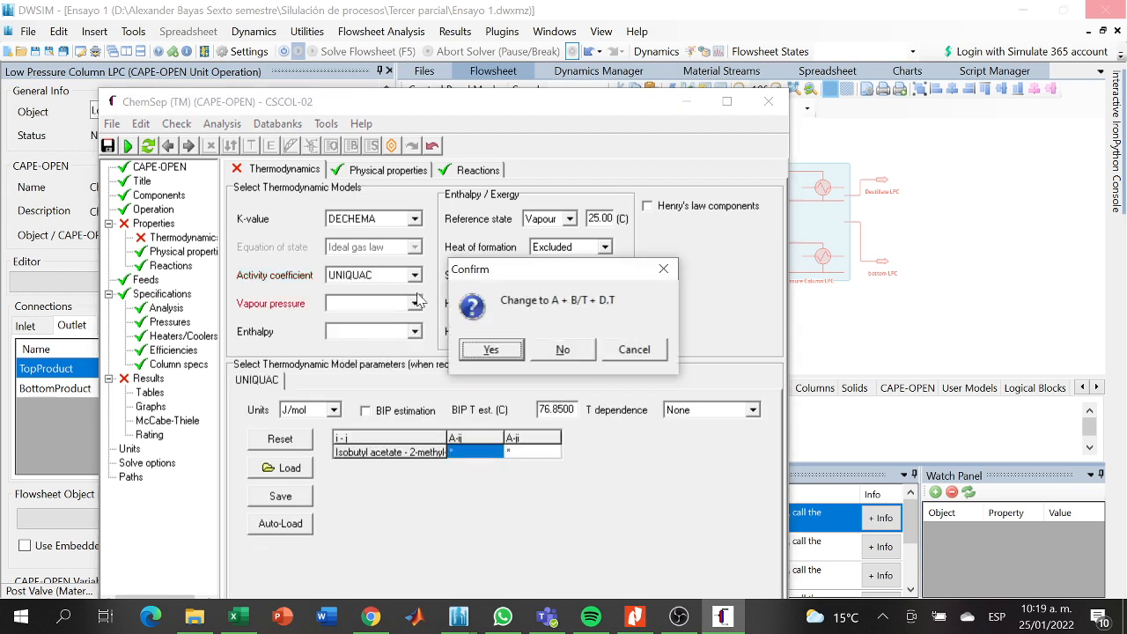
{"action": "left_click", "coordinate": [513, 354]}
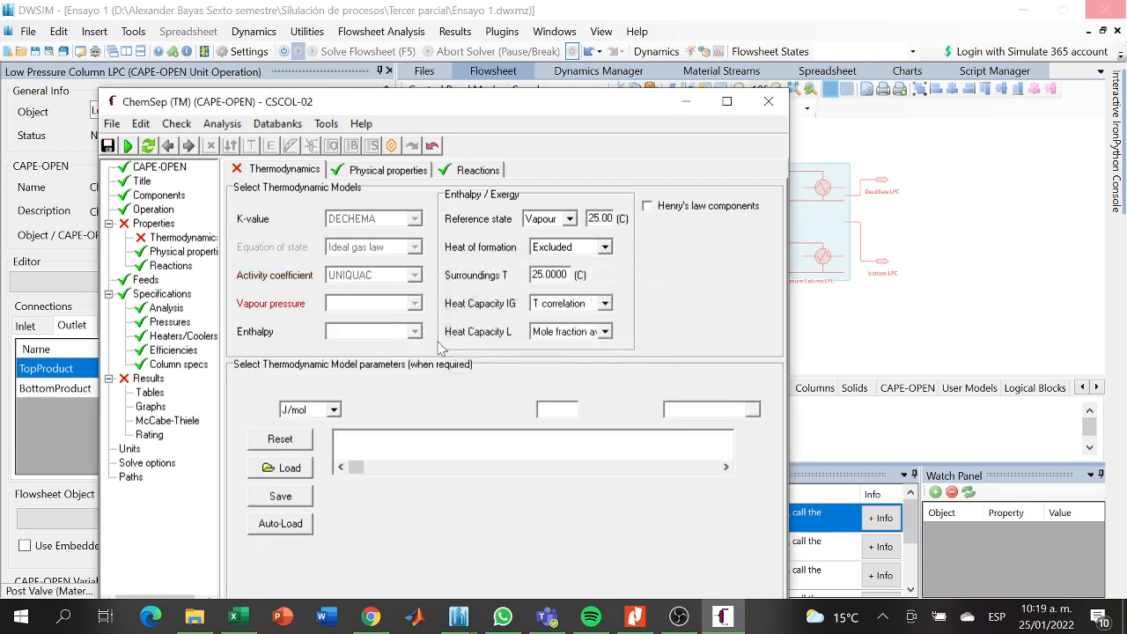
- Set the vapour pressure model to Antoine and the enthalpy model to Ideal
{"action": "left_click", "coordinate": [414, 303]}
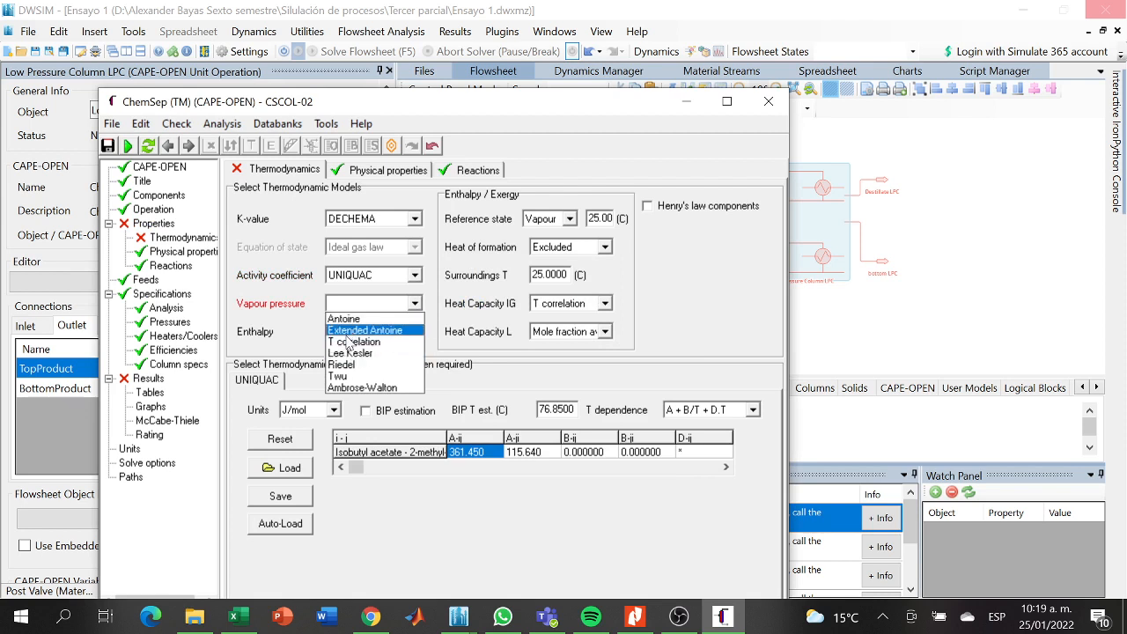
{"action": "left_click", "coordinate": [349, 319]}
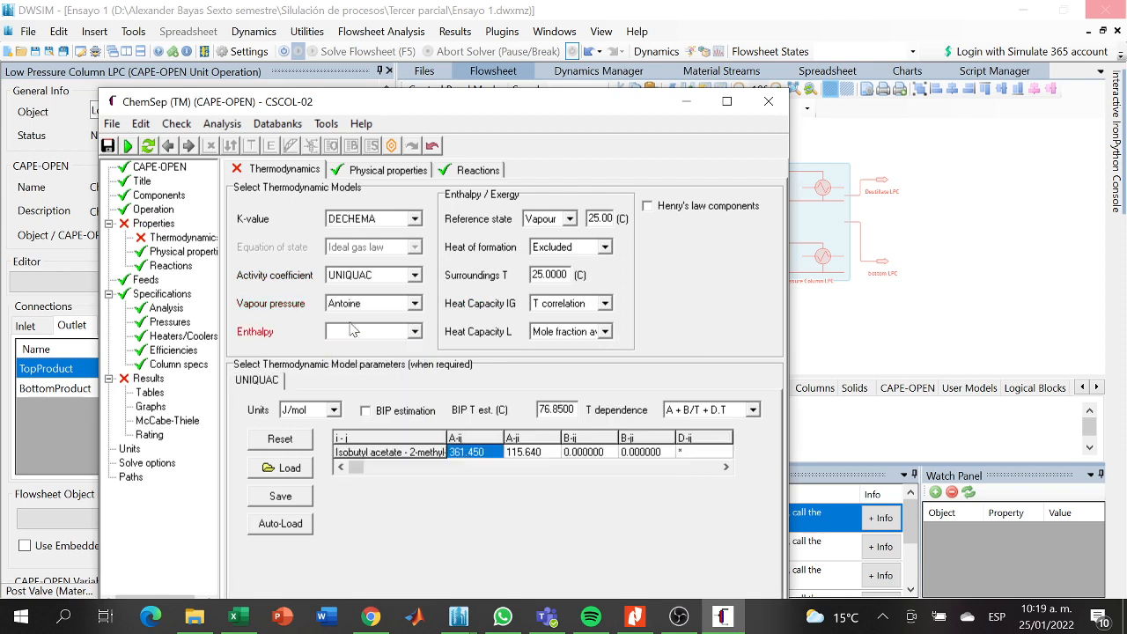
{"action": "left_click", "coordinate": [412, 333]}
{"action": "left_click", "coordinate": [373, 367]}
- Set the UNIQUAC temperature dependence to A + D.T and auto-load the interaction parameters, declining the change to A + B/T + D.T
{"action": "left_click", "coordinate": [754, 411]}
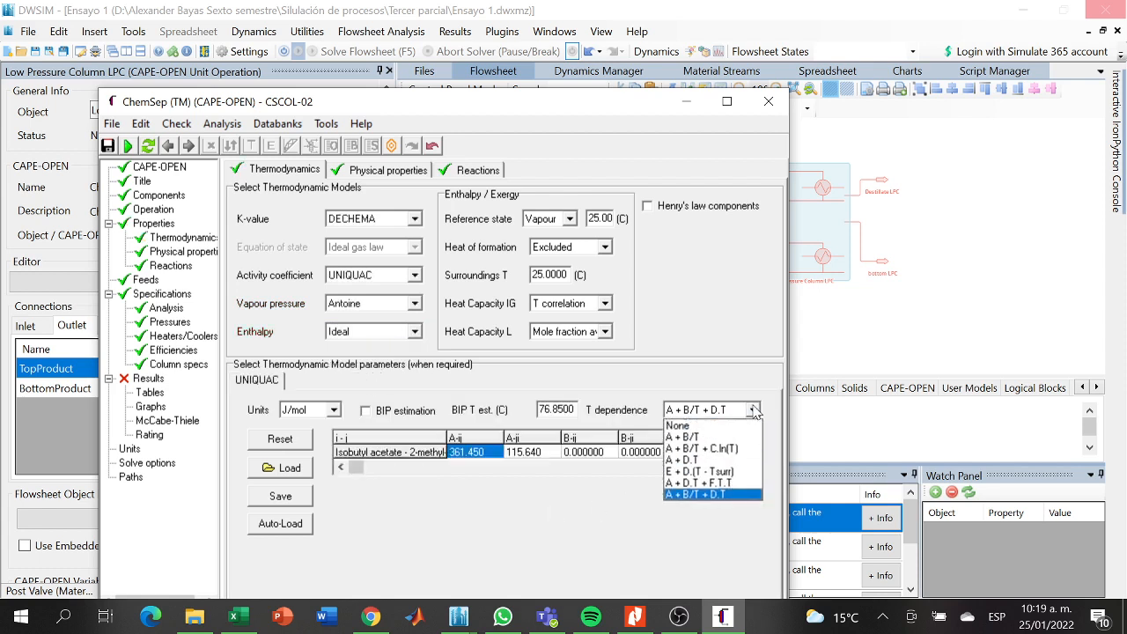
{"action": "left_click", "coordinate": [702, 461]}
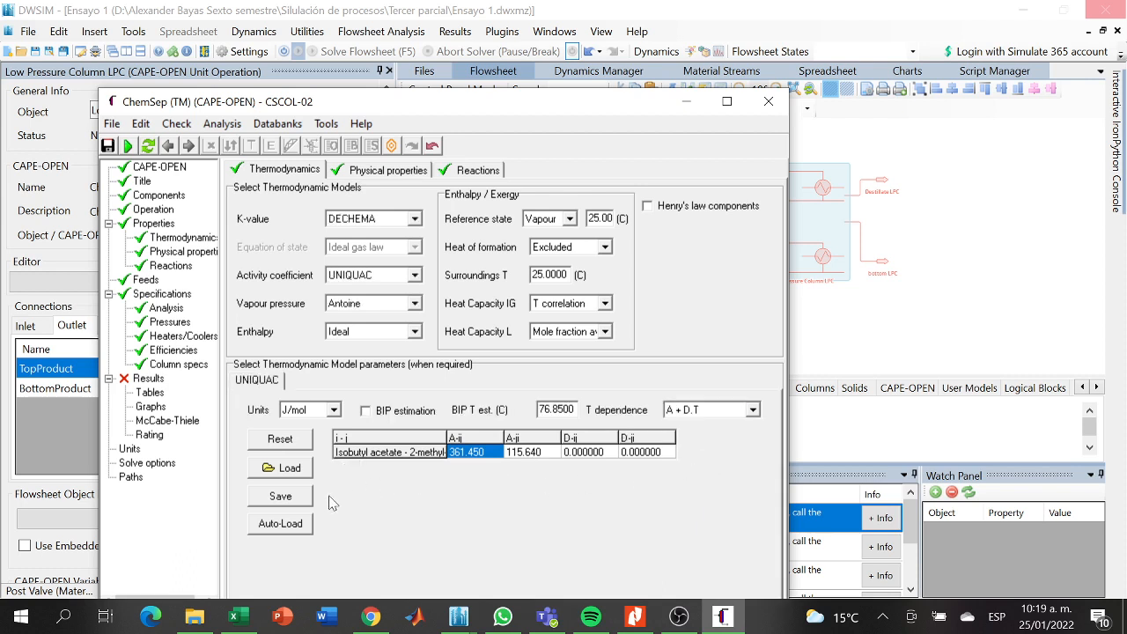
{"action": "left_click", "coordinate": [291, 527]}
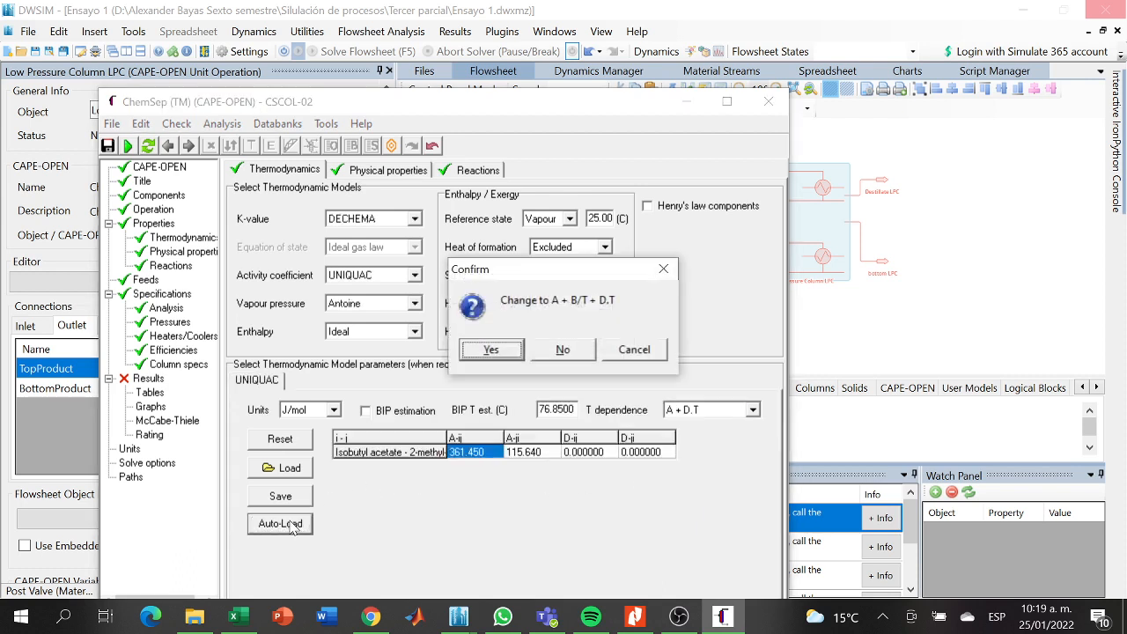
{"action": "left_click", "coordinate": [560, 350]}
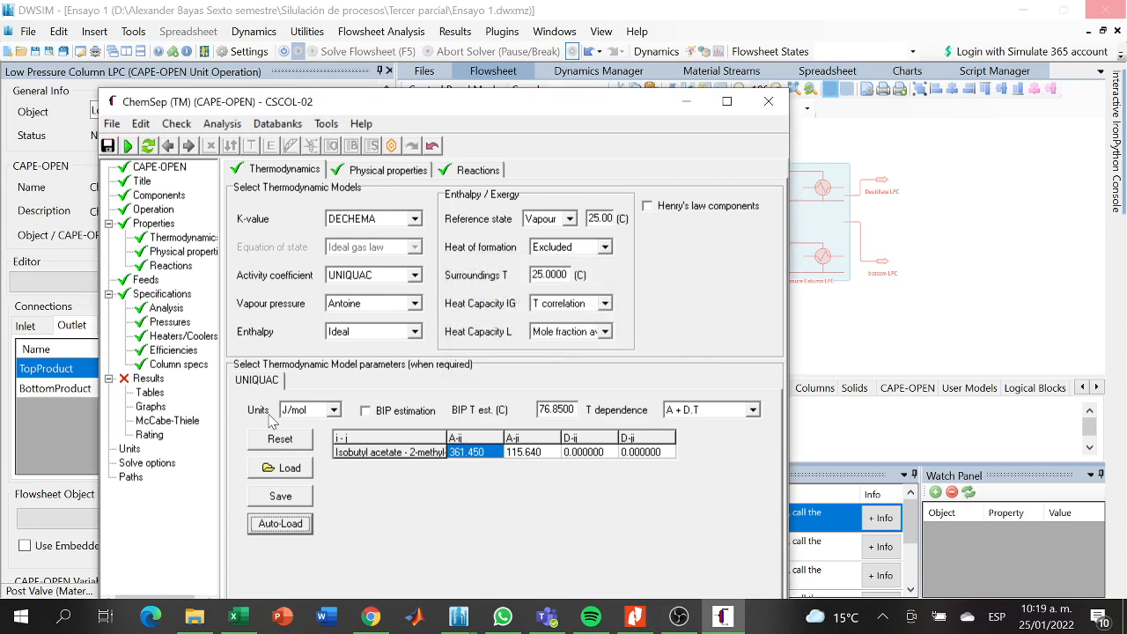
- Review the column's reaction, feed and analysis settings and set the condenser pressure to 19 kPa
{"action": "left_click", "coordinate": [180, 252]}
{"action": "left_click", "coordinate": [170, 265]}
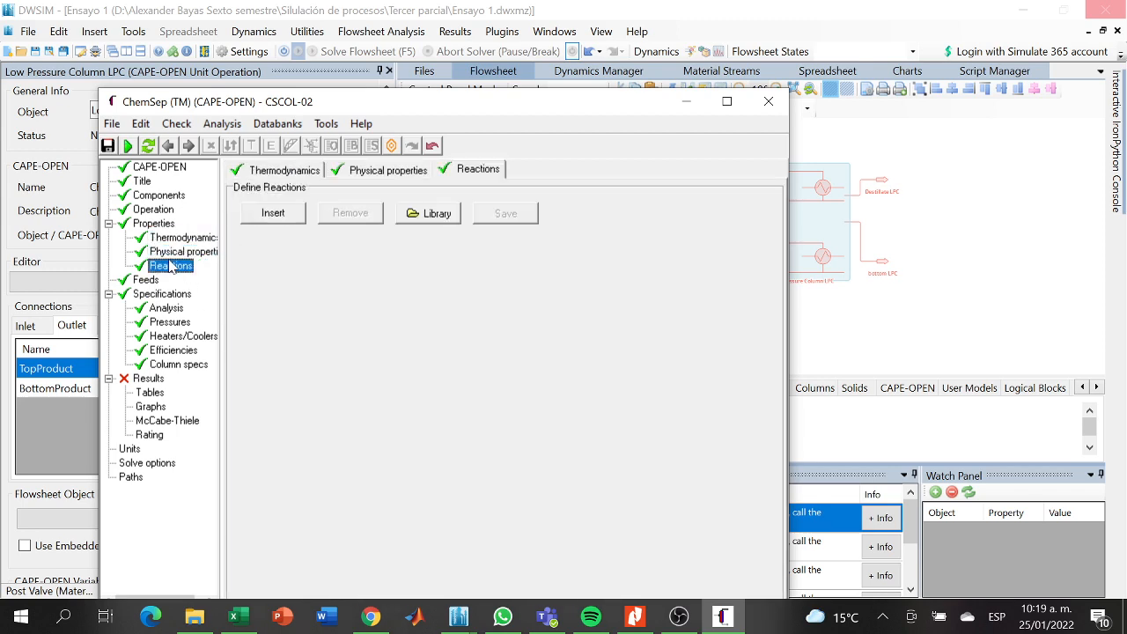
{"action": "left_click", "coordinate": [152, 279]}
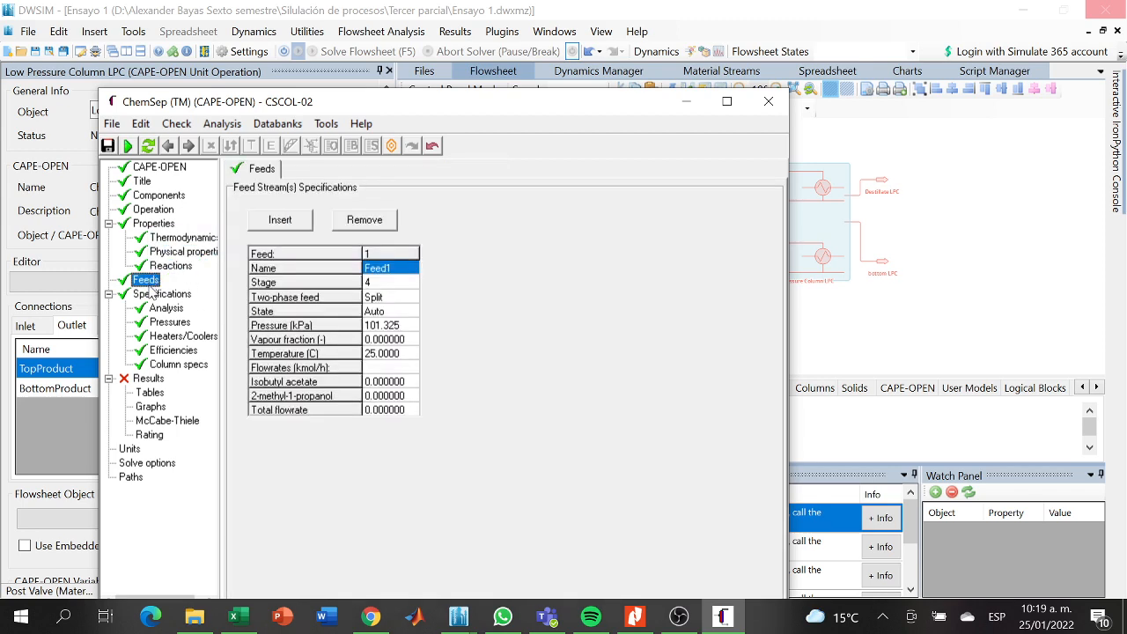
{"action": "left_click", "coordinate": [155, 294]}
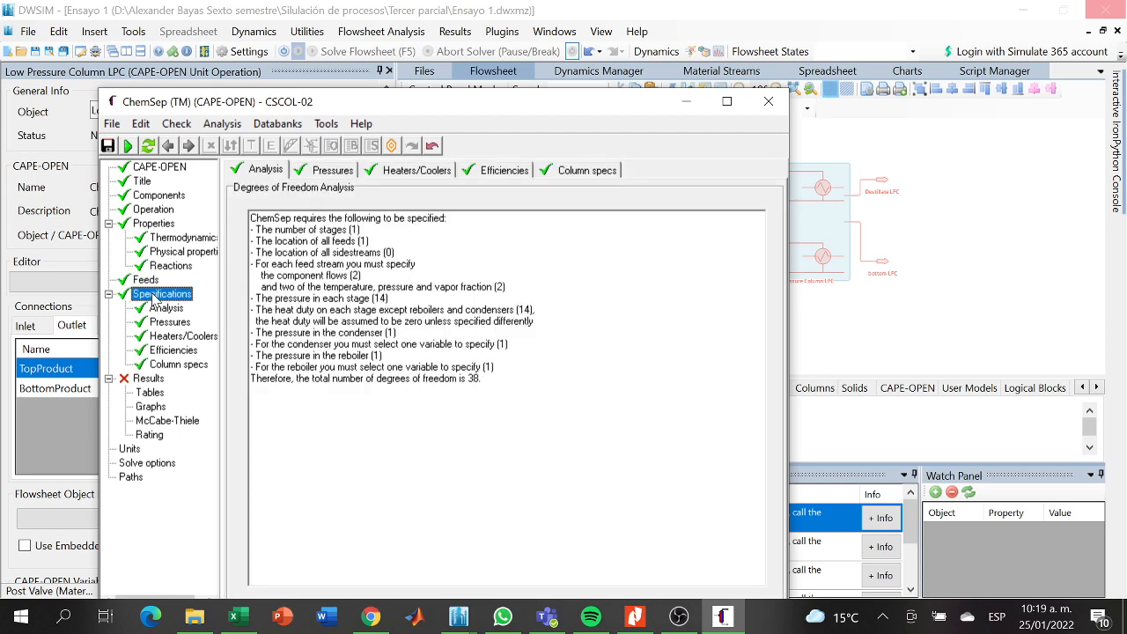
{"action": "left_click", "coordinate": [156, 308]}
{"action": "left_click", "coordinate": [160, 323]}
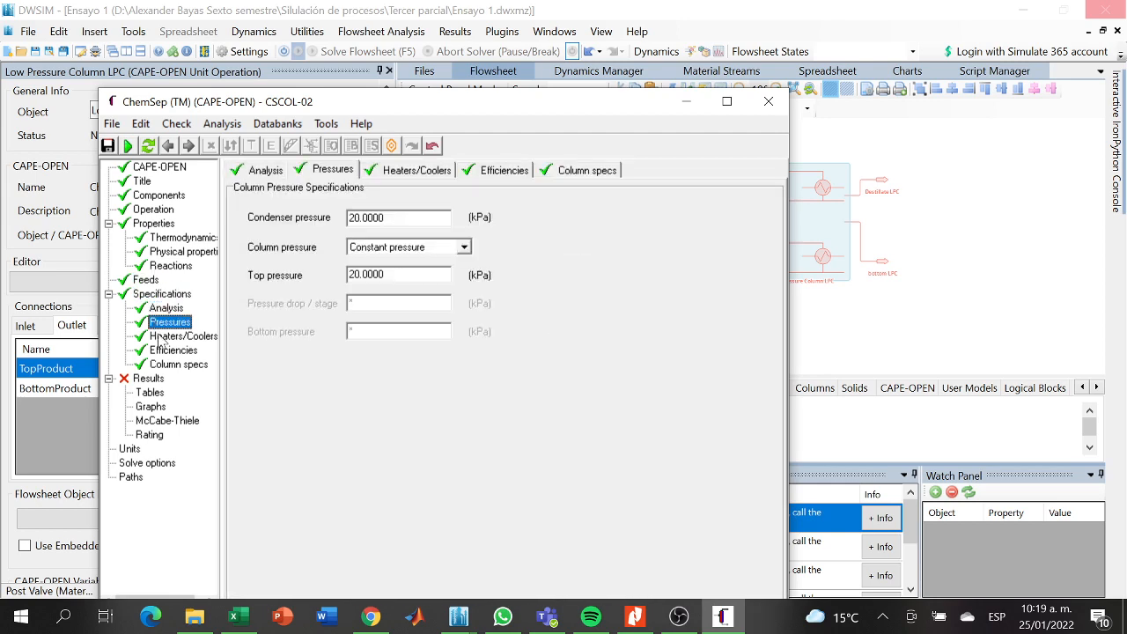
{"action": "left_click", "coordinate": [162, 309]}
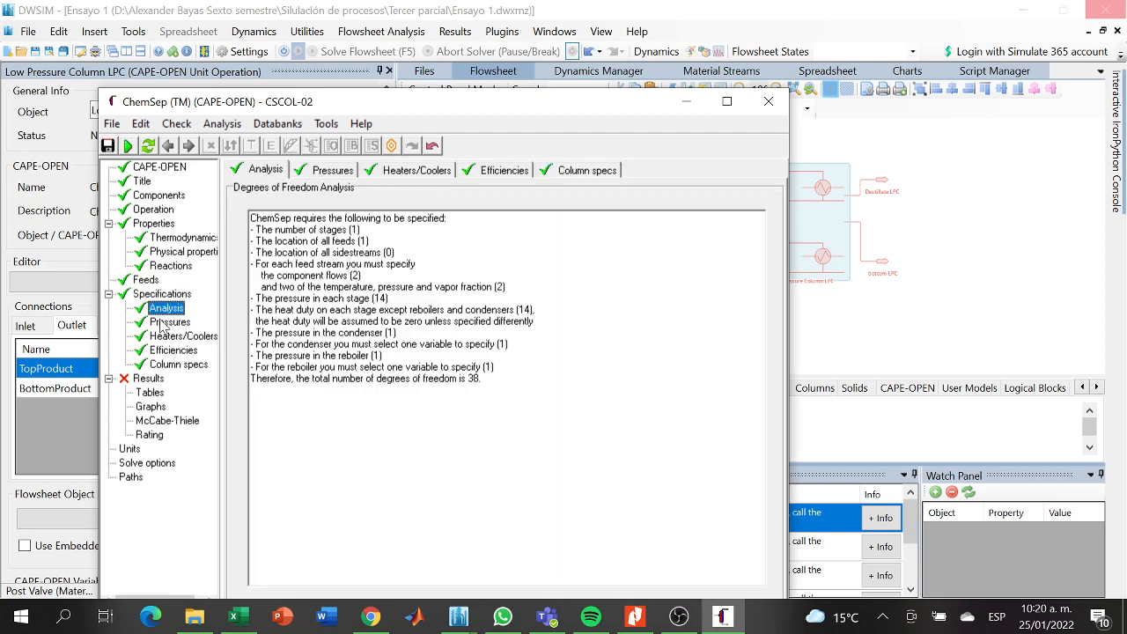
{"action": "left_click", "coordinate": [162, 327]}
{"action": "left_click", "coordinate": [370, 218]}
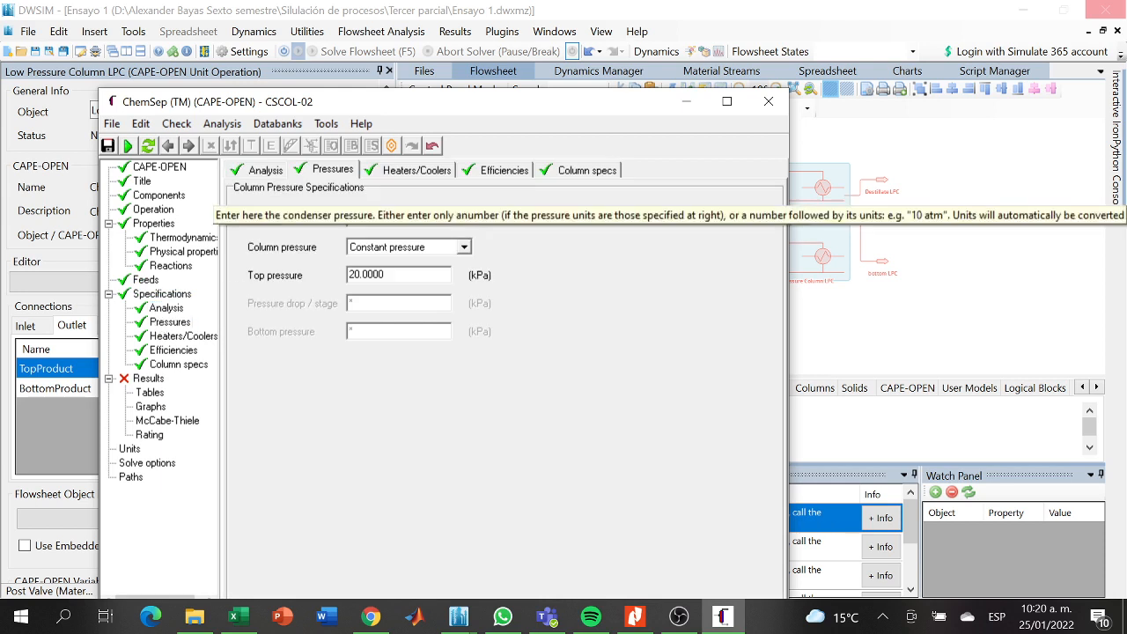
{"action": "key", "text": "BackSpace"}
{"action": "key", "text": "BackSpace"}
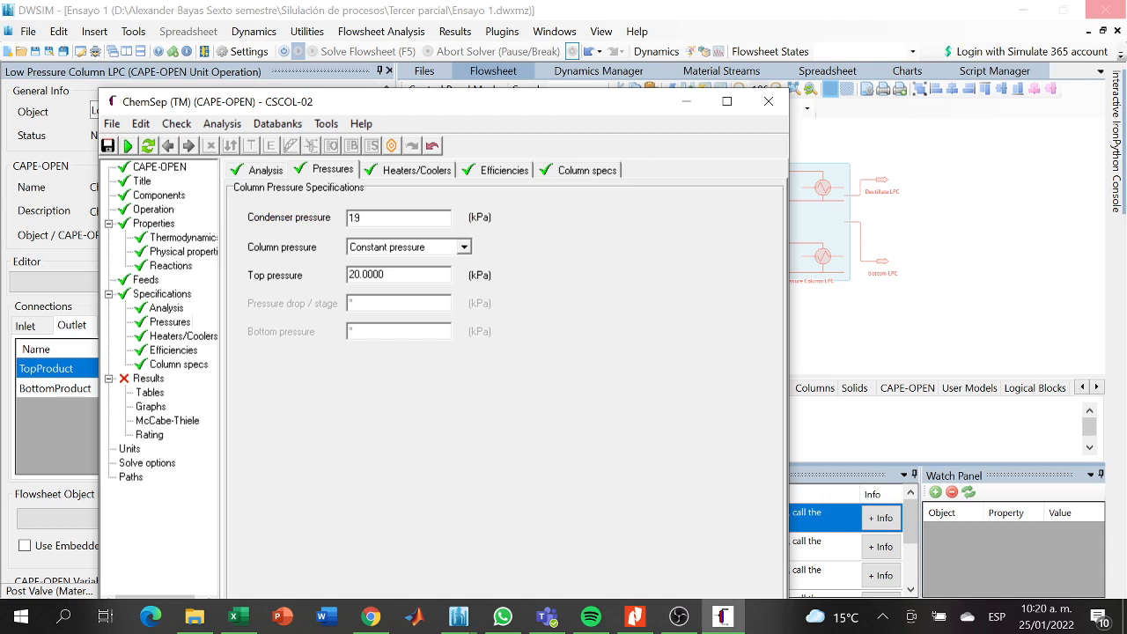
- Define the column pressure by bottom and top pressures, with 19 kPa at the top and 22 kPa at the bottom
{"action": "left_click", "coordinate": [462, 249]}
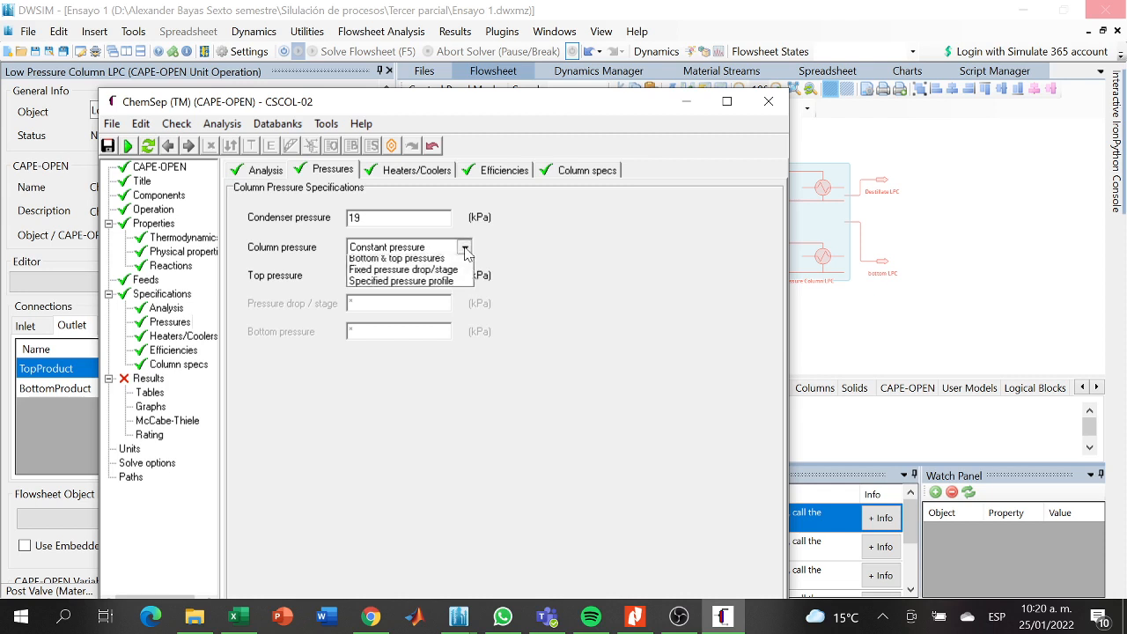
{"action": "left_click", "coordinate": [415, 275]}
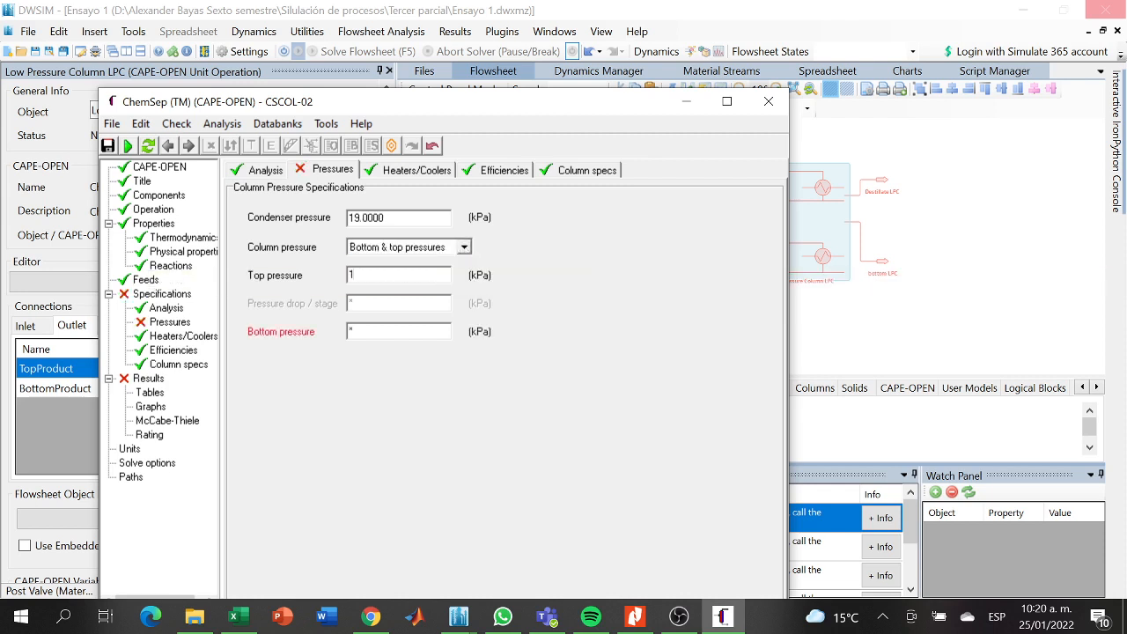
{"action": "type", "text": "19.00001"}
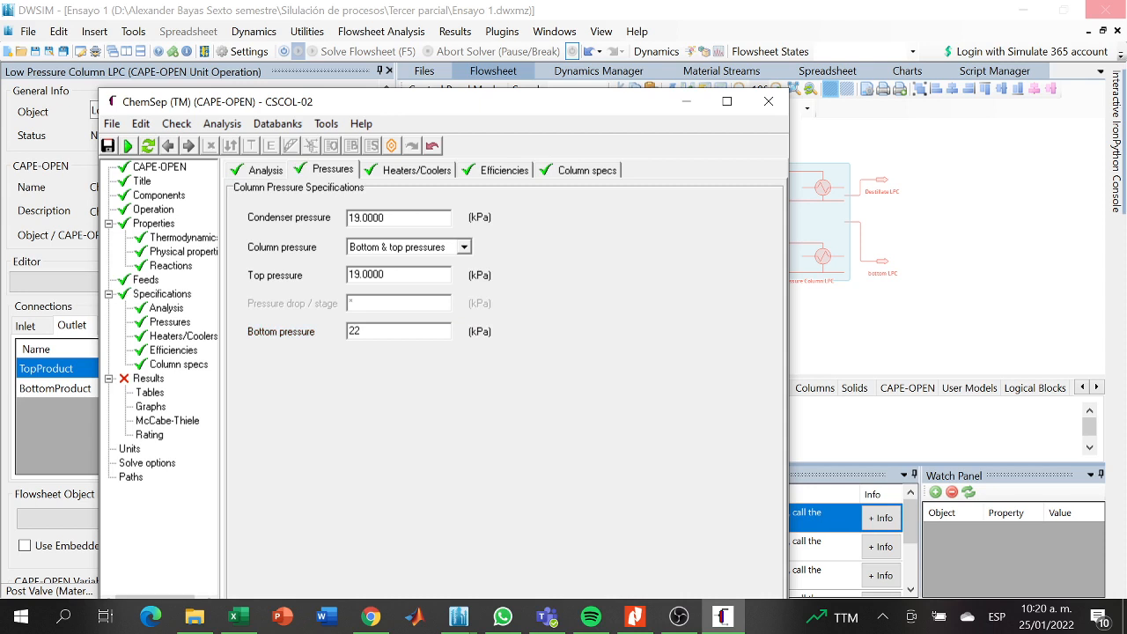
- Set the column's top specification to a distillate flow rate of 16.75 kmol/h
{"action": "left_click", "coordinate": [199, 368]}
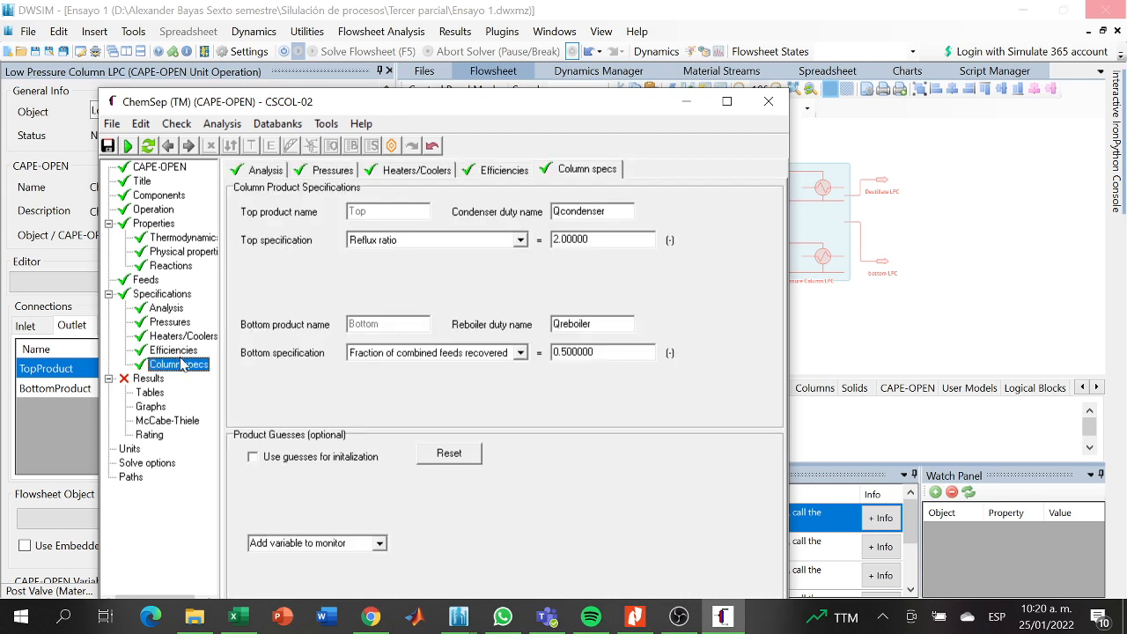
{"action": "left_click", "coordinate": [176, 351]}
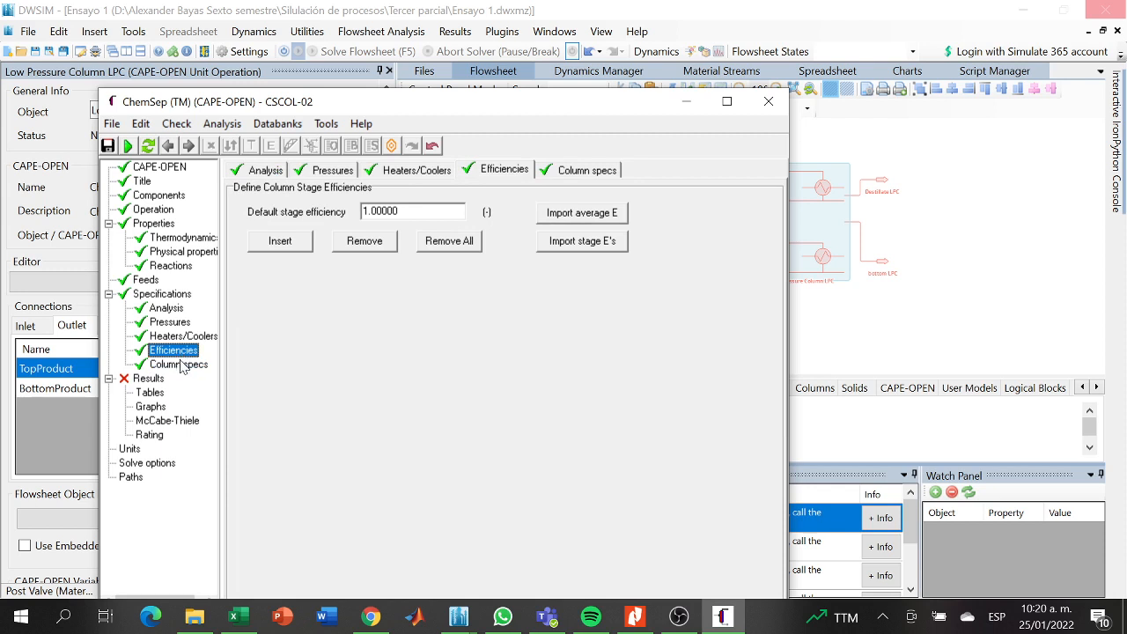
{"action": "left_click", "coordinate": [179, 365]}
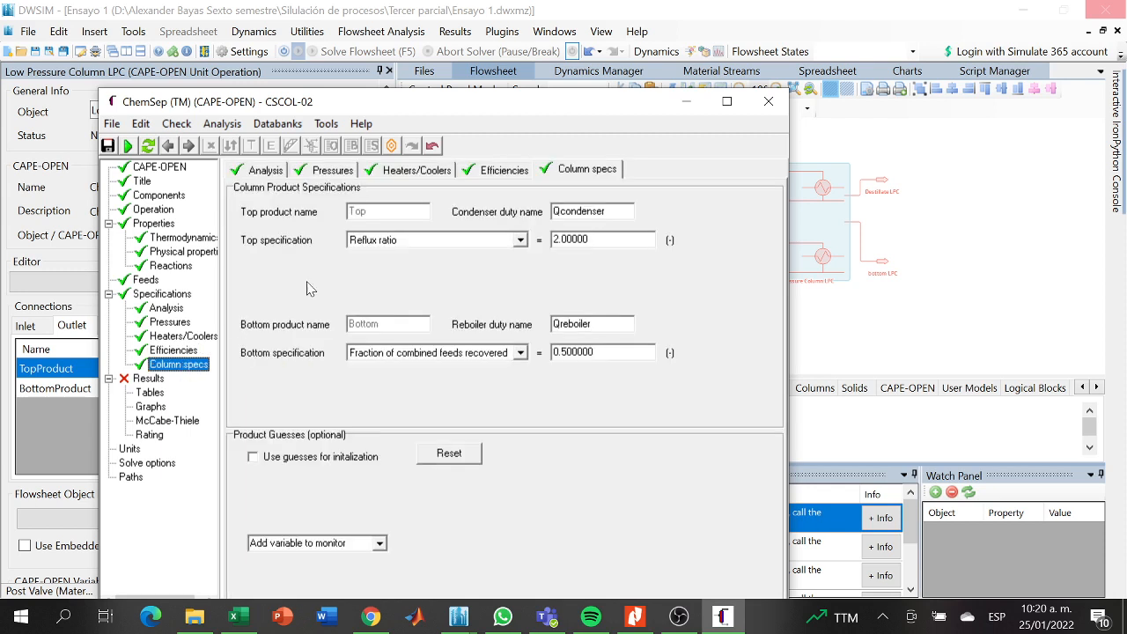
{"action": "left_click", "coordinate": [521, 240]}
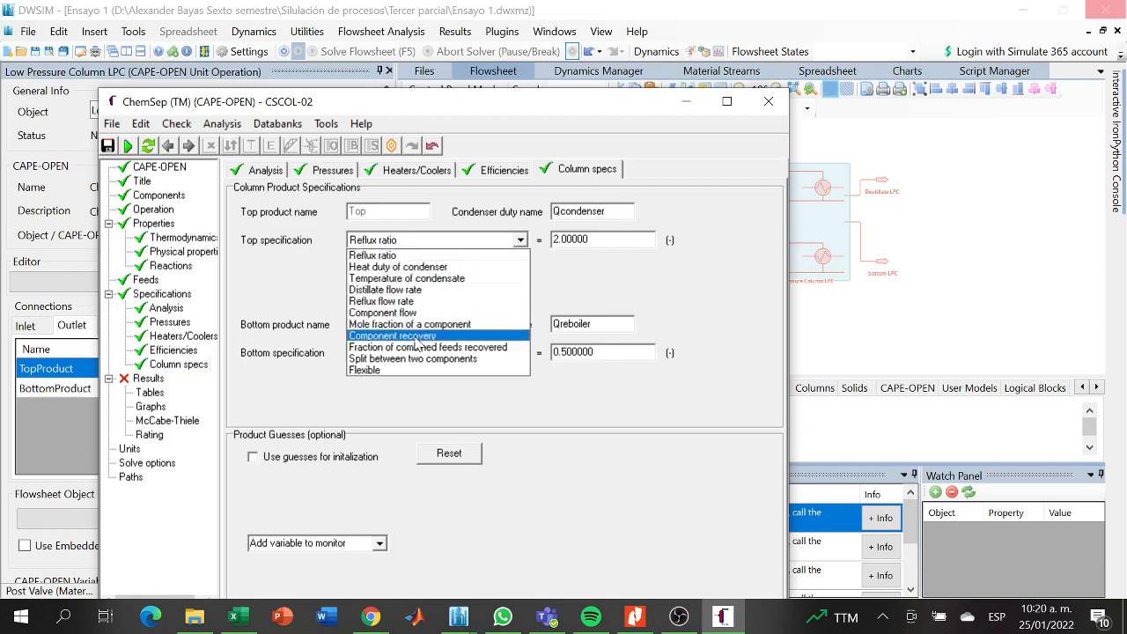
{"action": "left_click", "coordinate": [396, 290]}
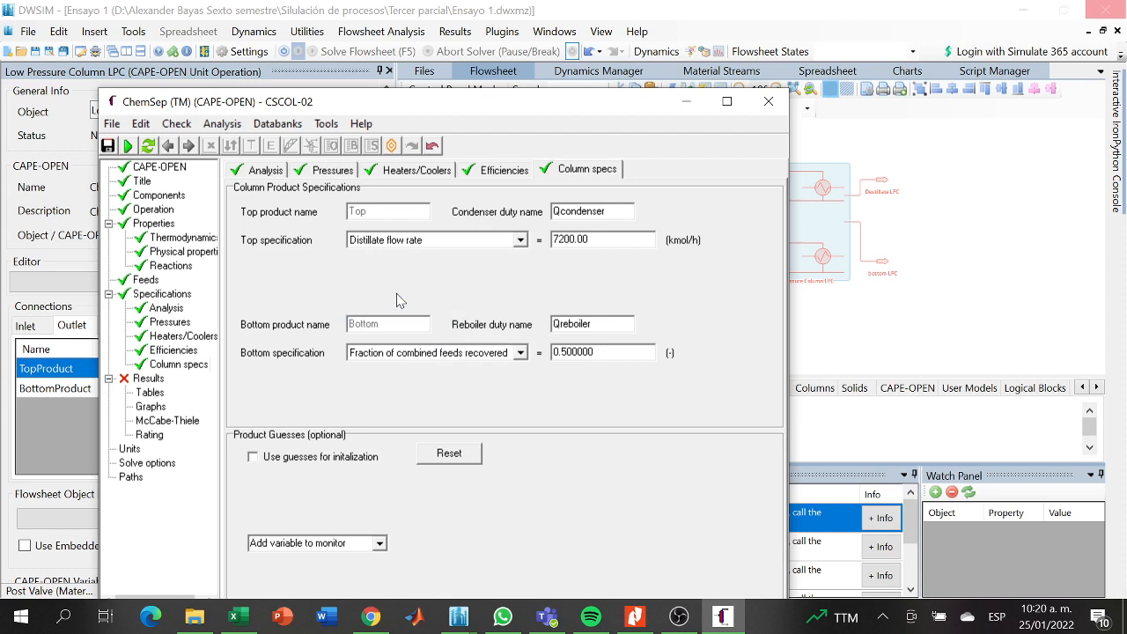
{"action": "left_click", "coordinate": [626, 232]}
{"action": "key", "text": "BackSpace"}
{"action": "key", "text": "BackSpace"}
{"action": "key", "text": "BackSpace"}
- Set the bottom specification to a 2-methyl-1-propanol mole fraction of 0.985, and close the column editor, saving the input
{"action": "left_click", "coordinate": [521, 353]}
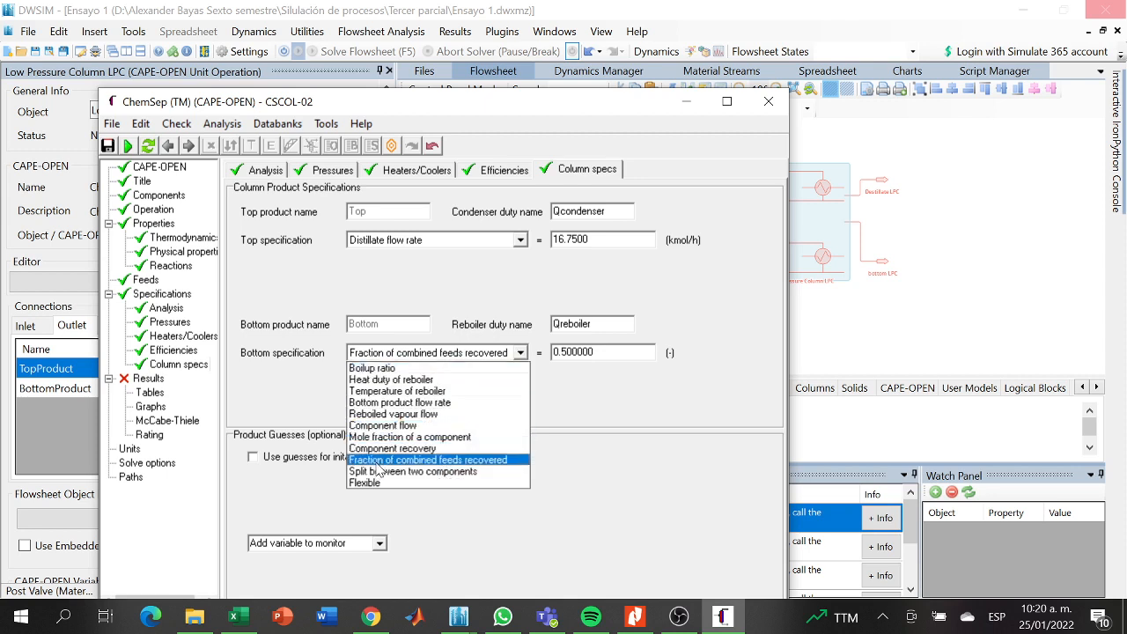
{"action": "left_click", "coordinate": [388, 438]}
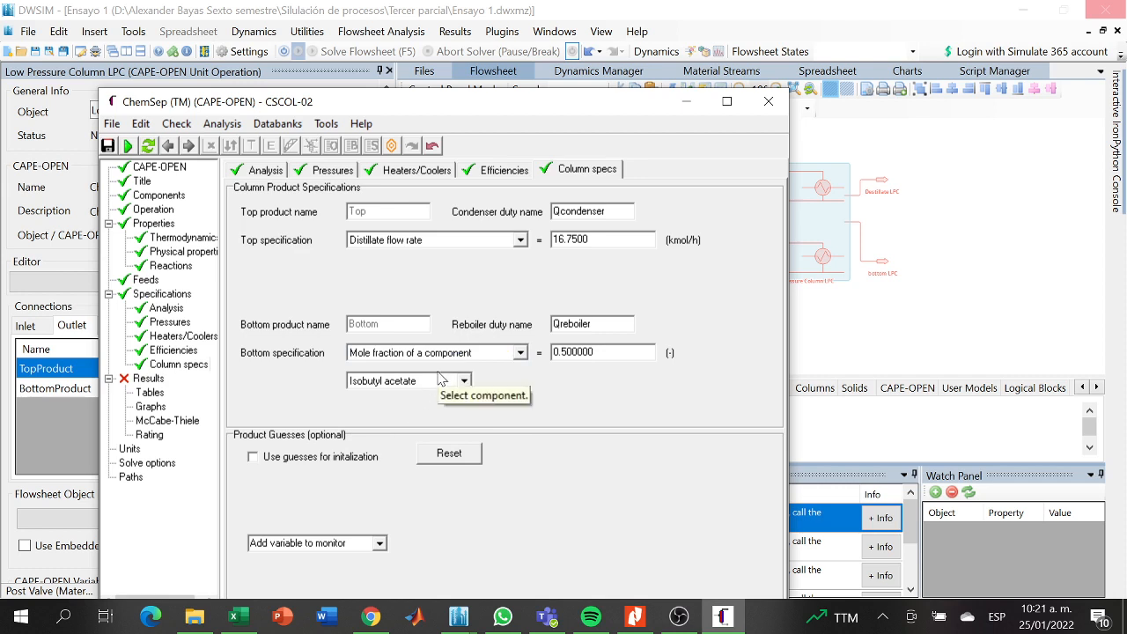
{"action": "left_click", "coordinate": [463, 380]}
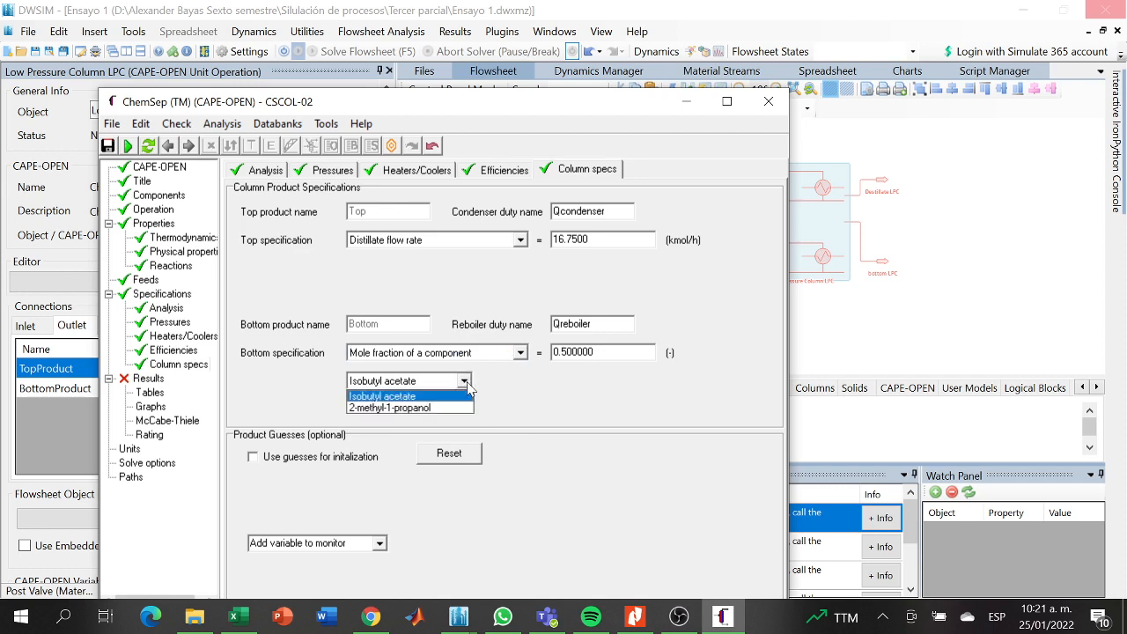
{"action": "left_click", "coordinate": [431, 409]}
{"action": "key", "text": "BackSpace"}
{"action": "key", "text": "BackSpace"}
{"action": "key", "text": "BackSpace"}
{"action": "key", "text": "BackSpace"}
{"action": "key", "text": "BackSpace"}
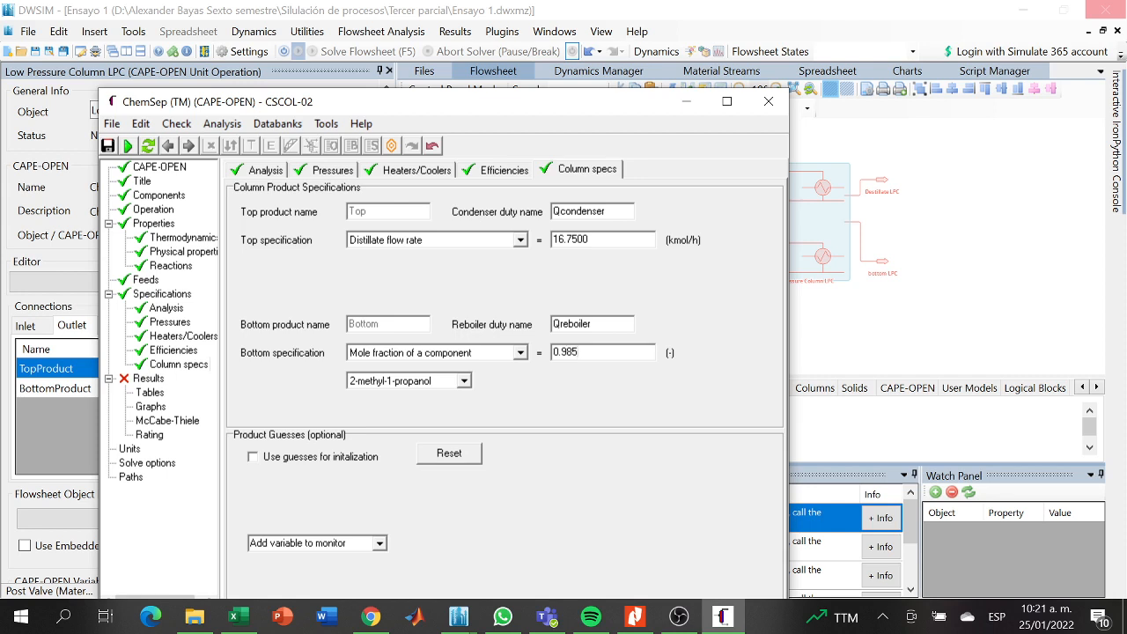
{"action": "key", "text": "Return"}
{"action": "left_click", "coordinate": [770, 104]}
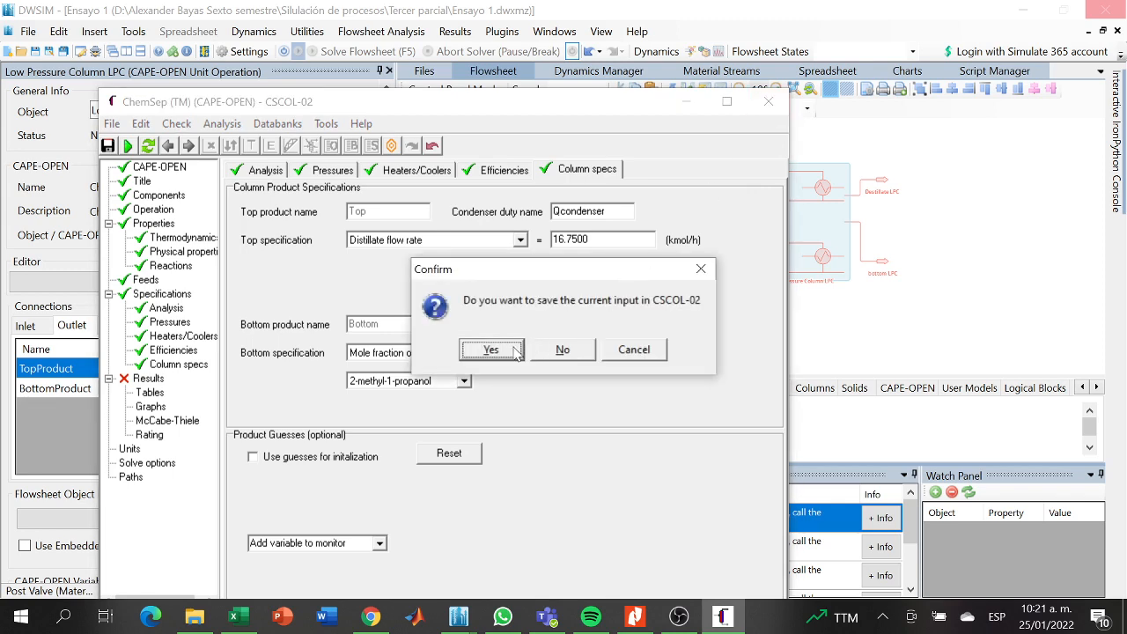
{"action": "left_click", "coordinate": [514, 352]}
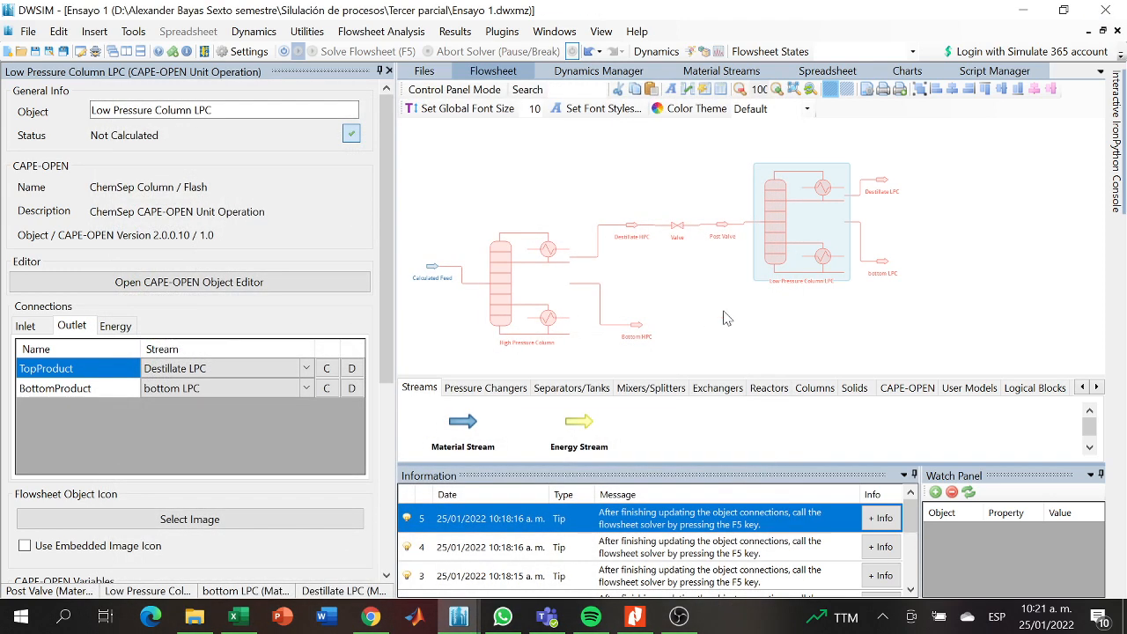
- Change the property package of the Destillate HPC and Bottom HPC streams to UNIFAC (2)
{"action": "left_click", "coordinate": [635, 236]}
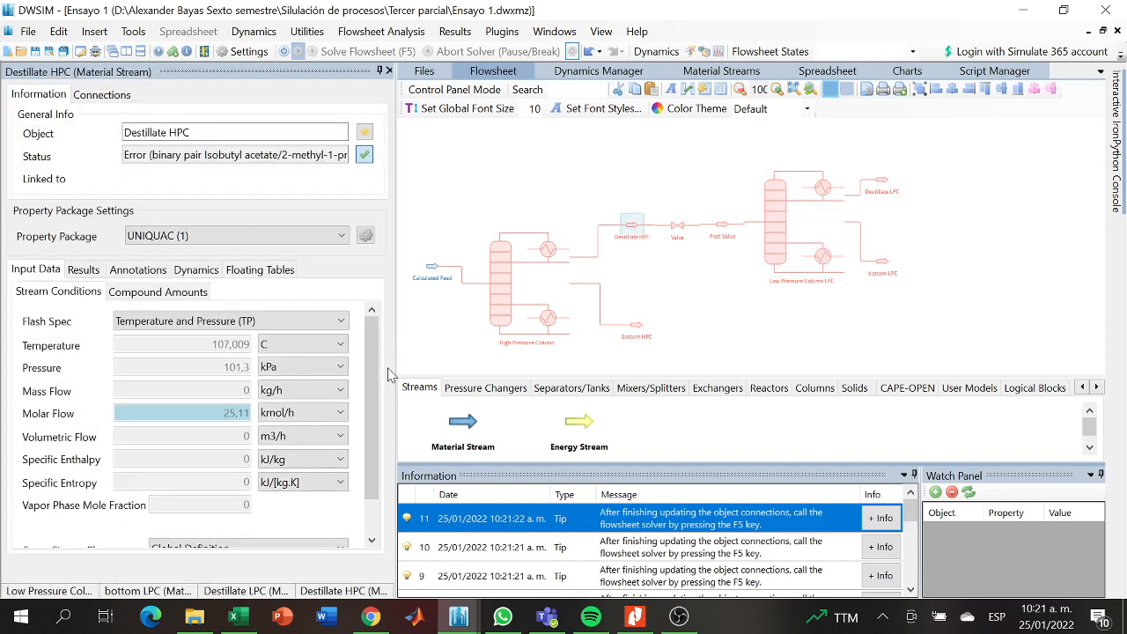
{"action": "scroll", "coordinate": [371, 382], "scroll_direction": "down", "scroll_amount": 3}
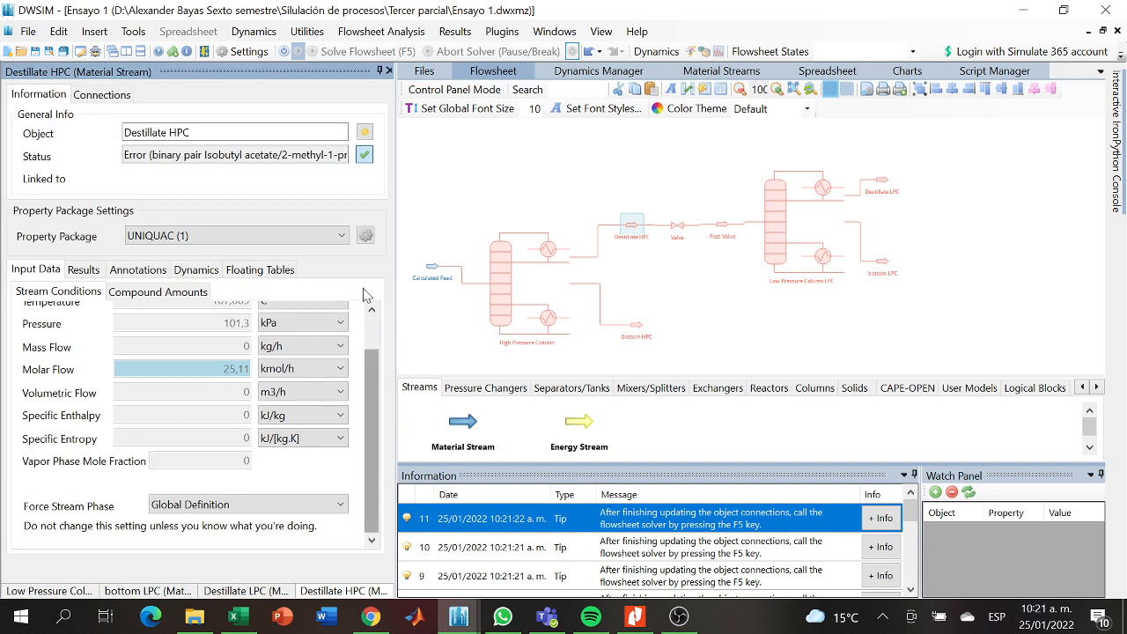
{"action": "left_click", "coordinate": [332, 236]}
{"action": "left_click", "coordinate": [234, 264]}
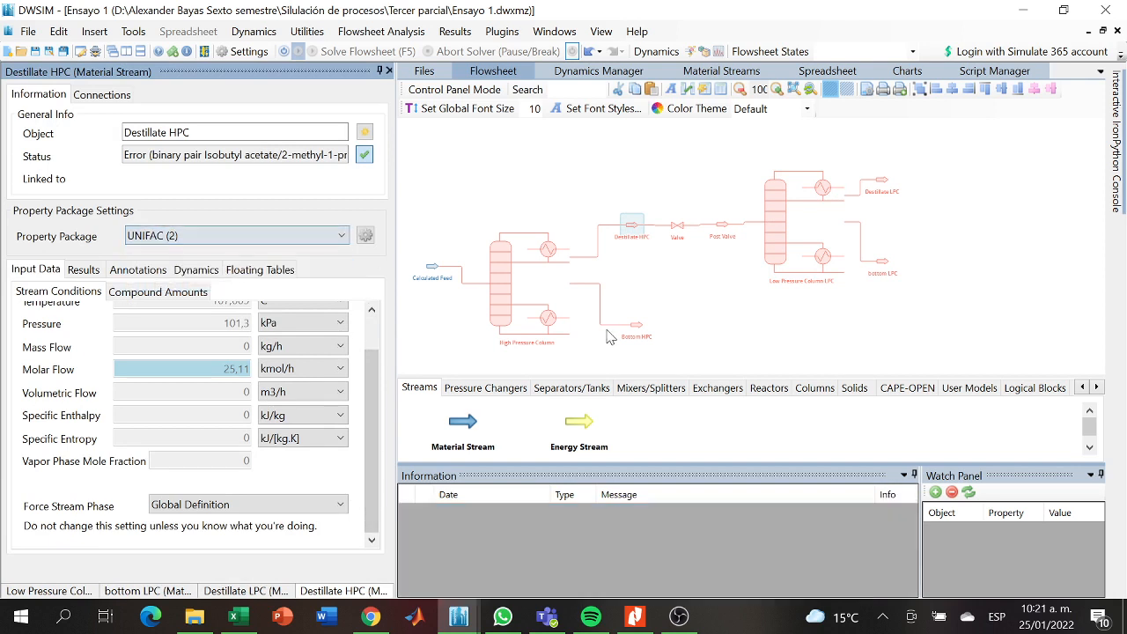
{"action": "left_click", "coordinate": [636, 326]}
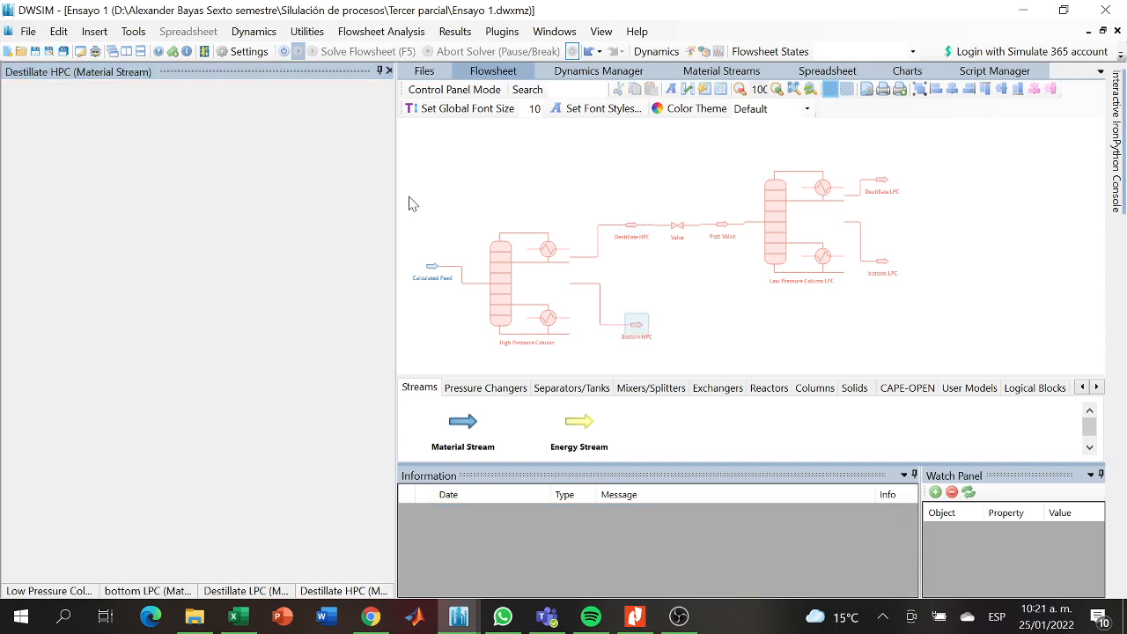
{"action": "left_click", "coordinate": [282, 236]}
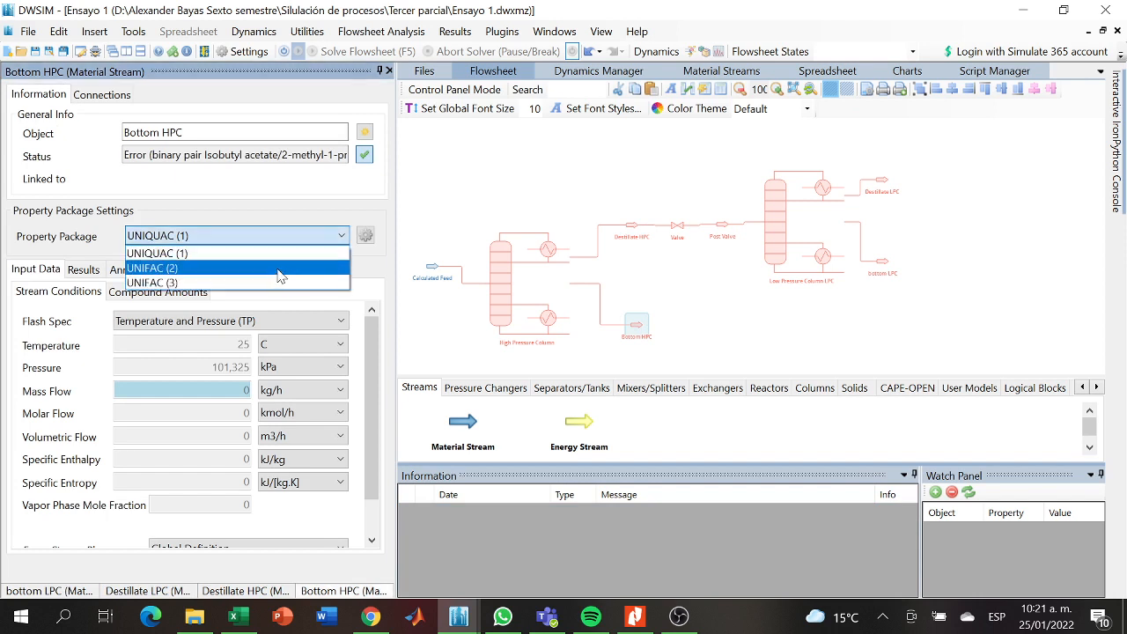
{"action": "left_click", "coordinate": [281, 273]}
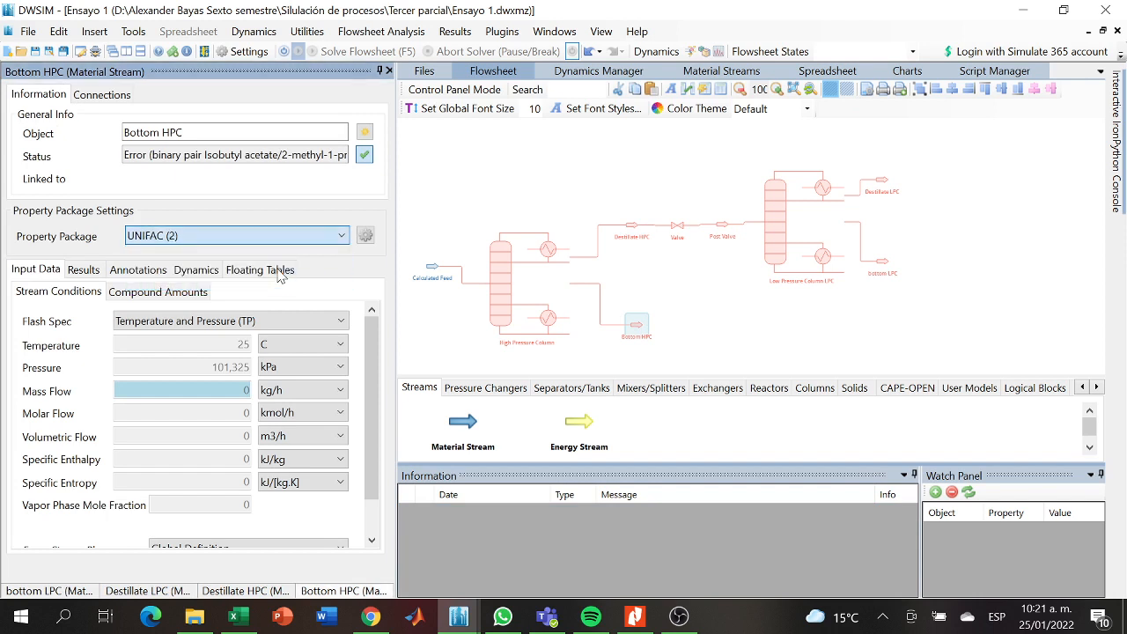
- Check the property packages of the High Pressure Column and its connected streams, and set the valve's package to UNIFAC (2)
{"action": "left_click", "coordinate": [502, 278]}
{"action": "left_click_drag", "start_coordinate": [388, 332], "coordinate": [385, 413]}
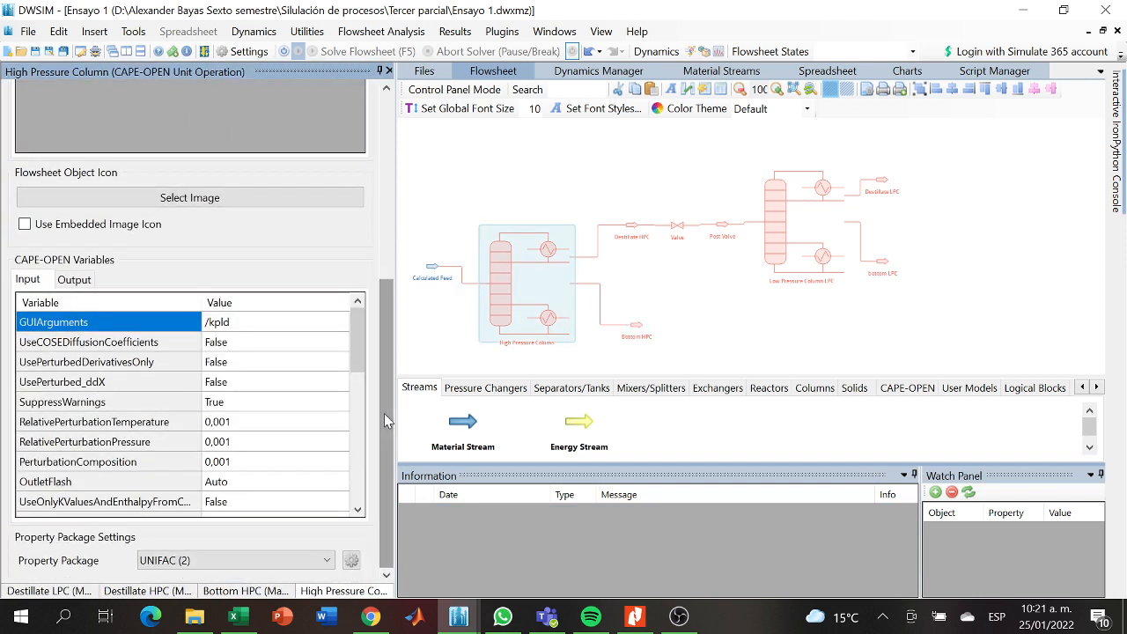
{"action": "left_click", "coordinate": [435, 268]}
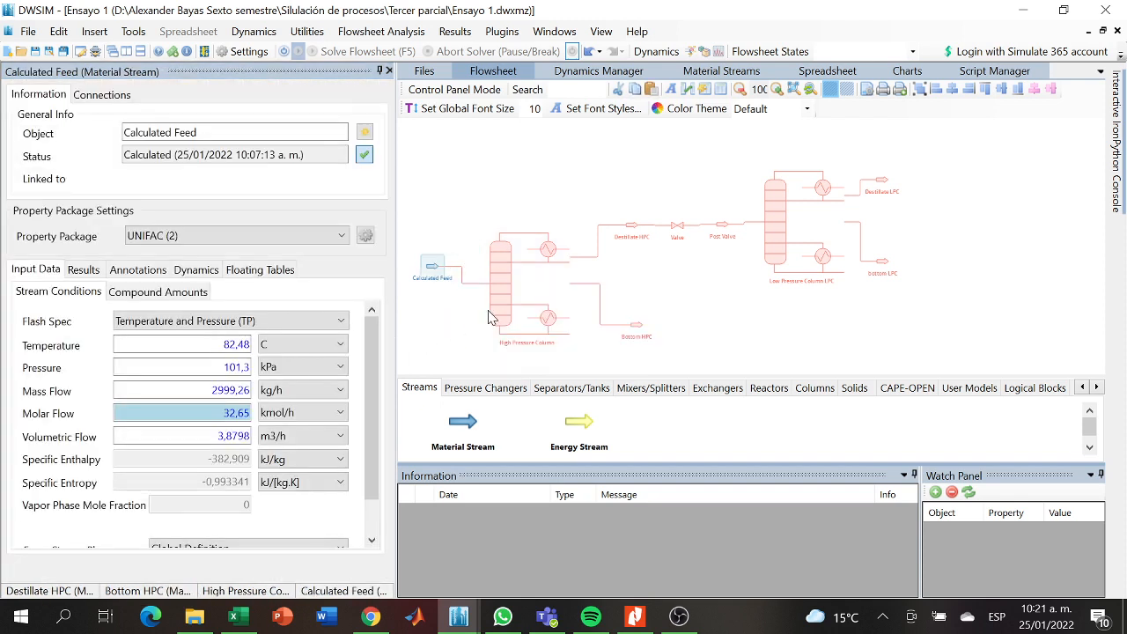
{"action": "left_click", "coordinate": [492, 317]}
{"action": "left_click", "coordinate": [636, 326]}
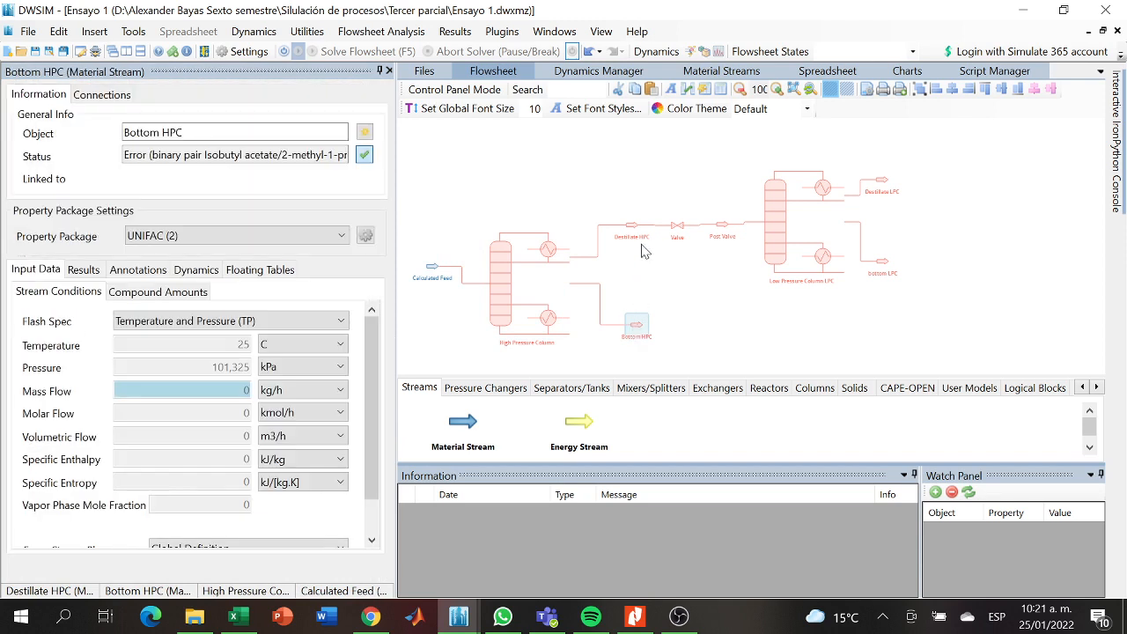
{"action": "left_click", "coordinate": [636, 224]}
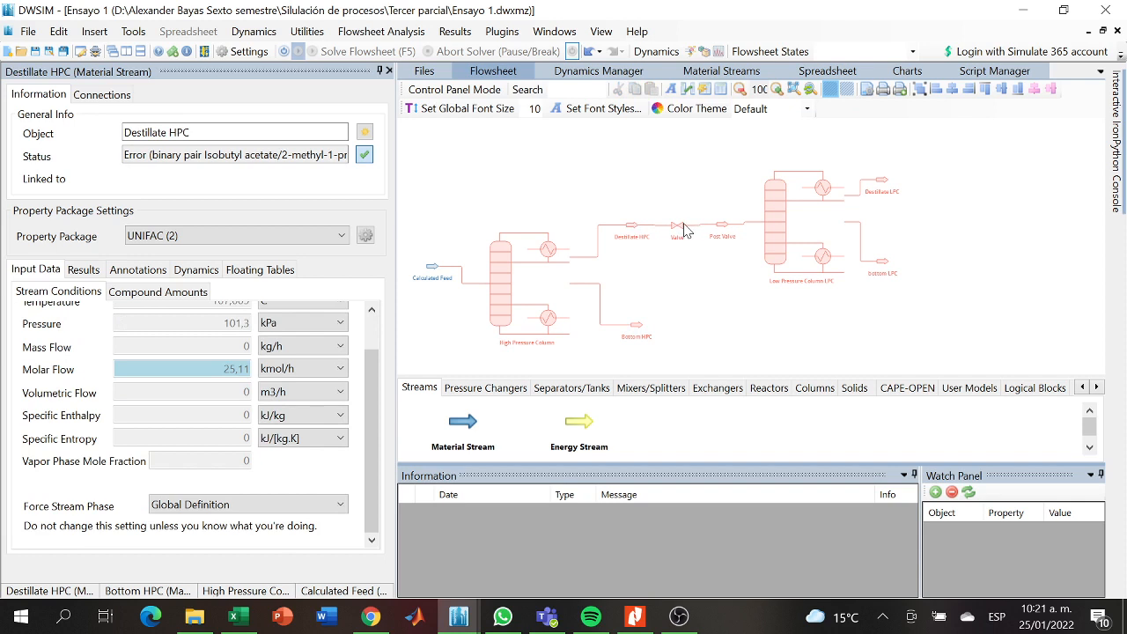
{"action": "left_click", "coordinate": [679, 231]}
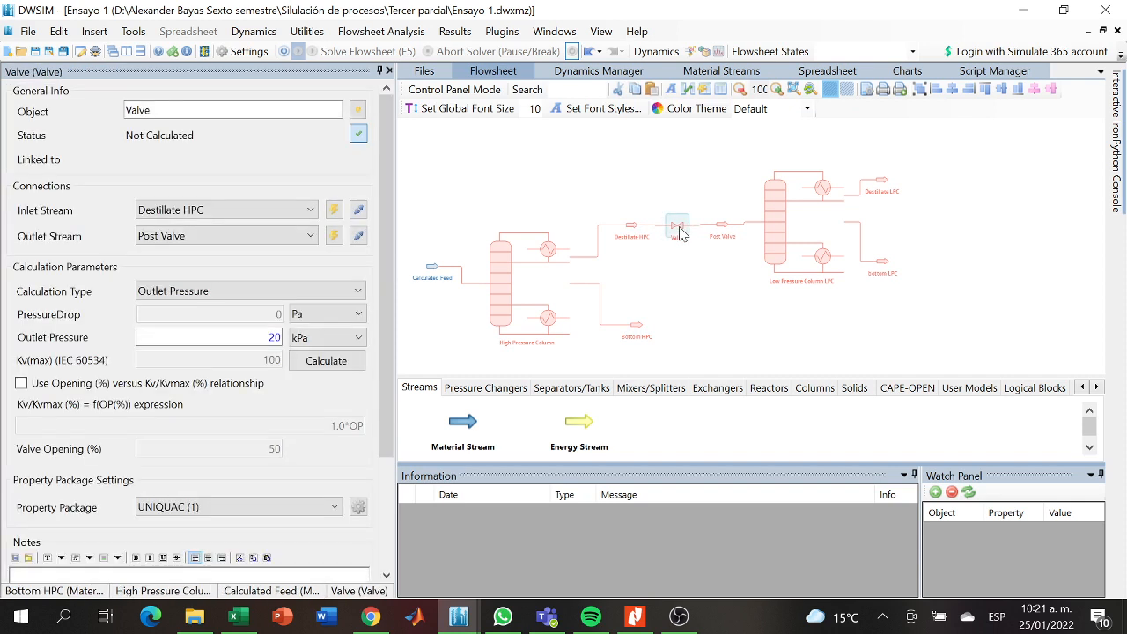
{"action": "left_click_drag", "start_coordinate": [383, 324], "coordinate": [374, 403]}
{"action": "left_click", "coordinate": [332, 422]}
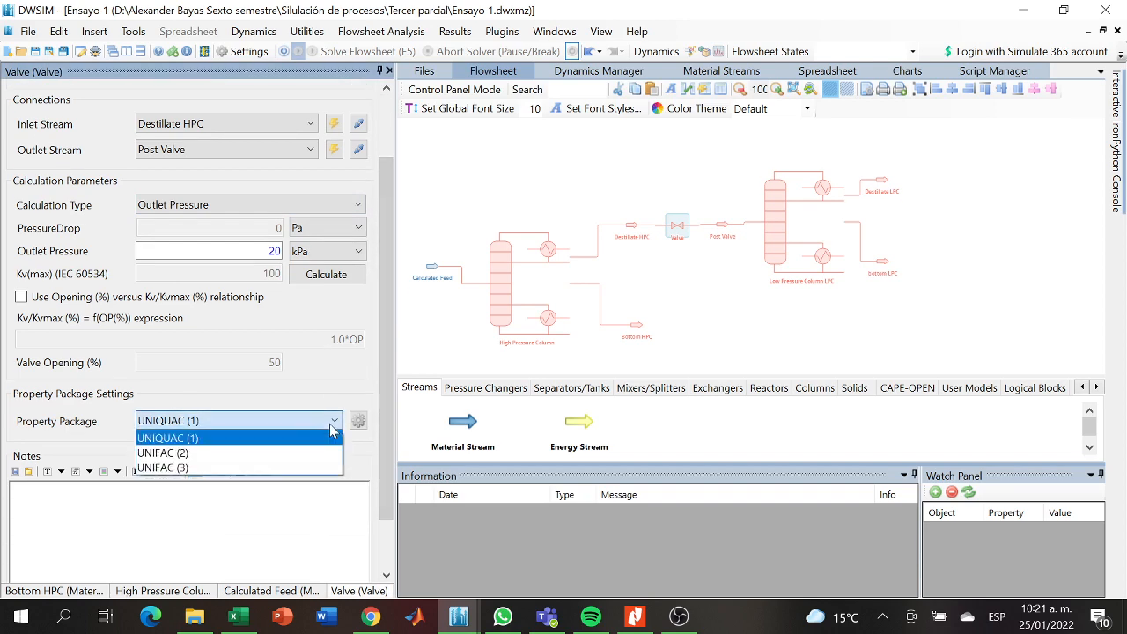
{"action": "left_click", "coordinate": [264, 455]}
- Check the Bottom HPC stream and set the Post Valve stream's property package to UNIFAC (2)
{"action": "left_click", "coordinate": [637, 327]}
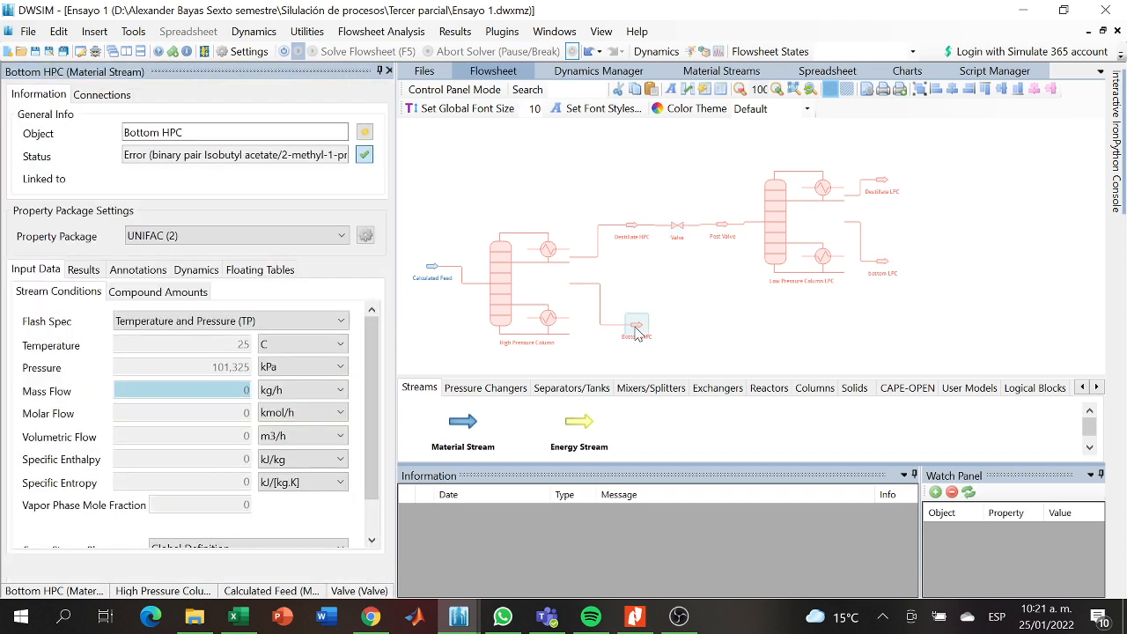
{"action": "left_click", "coordinate": [728, 224]}
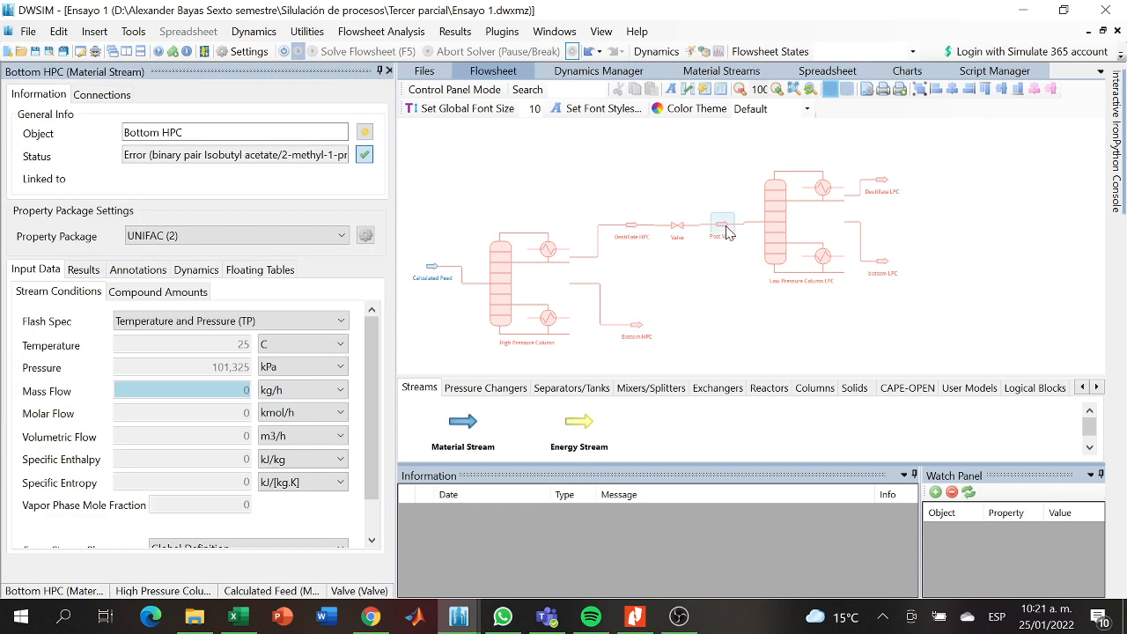
{"action": "left_click_drag", "start_coordinate": [374, 378], "coordinate": [366, 441]}
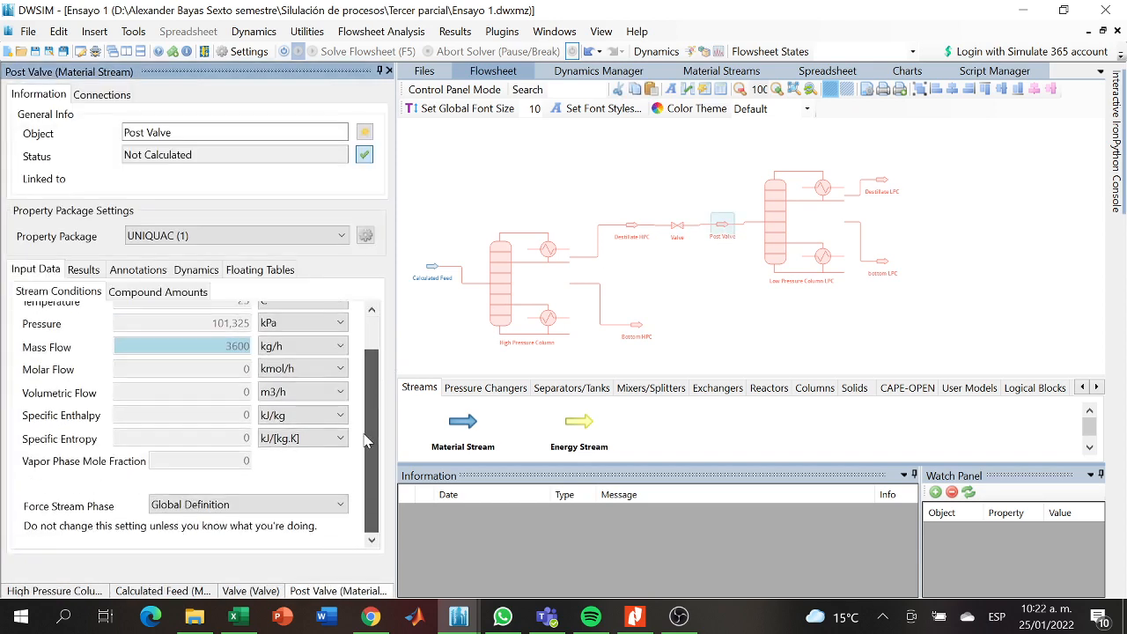
{"action": "left_click", "coordinate": [214, 238]}
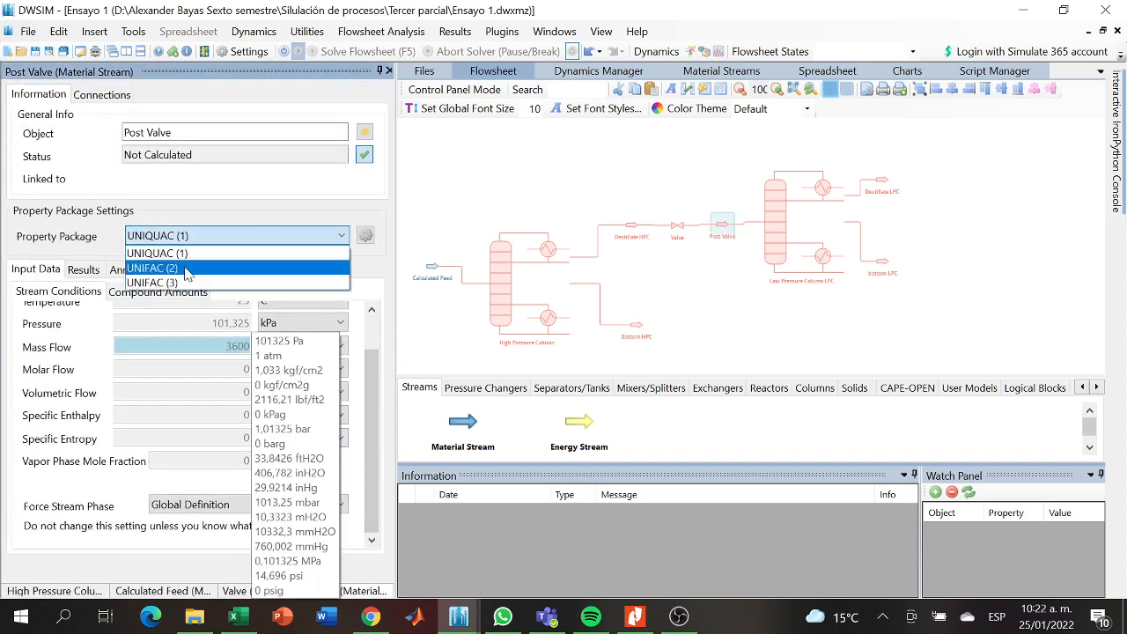
{"action": "left_click", "coordinate": [202, 264]}
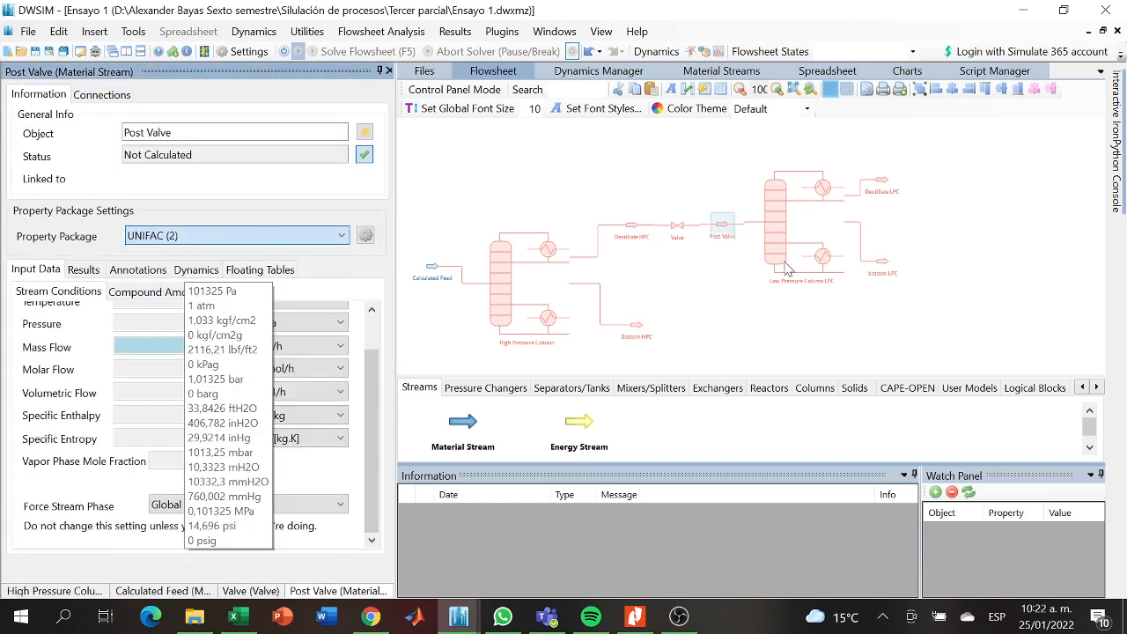
- Change the property package of the Destillate LPC and bottom LPC streams to UNIFAC (2)
{"action": "left_click", "coordinate": [885, 187]}
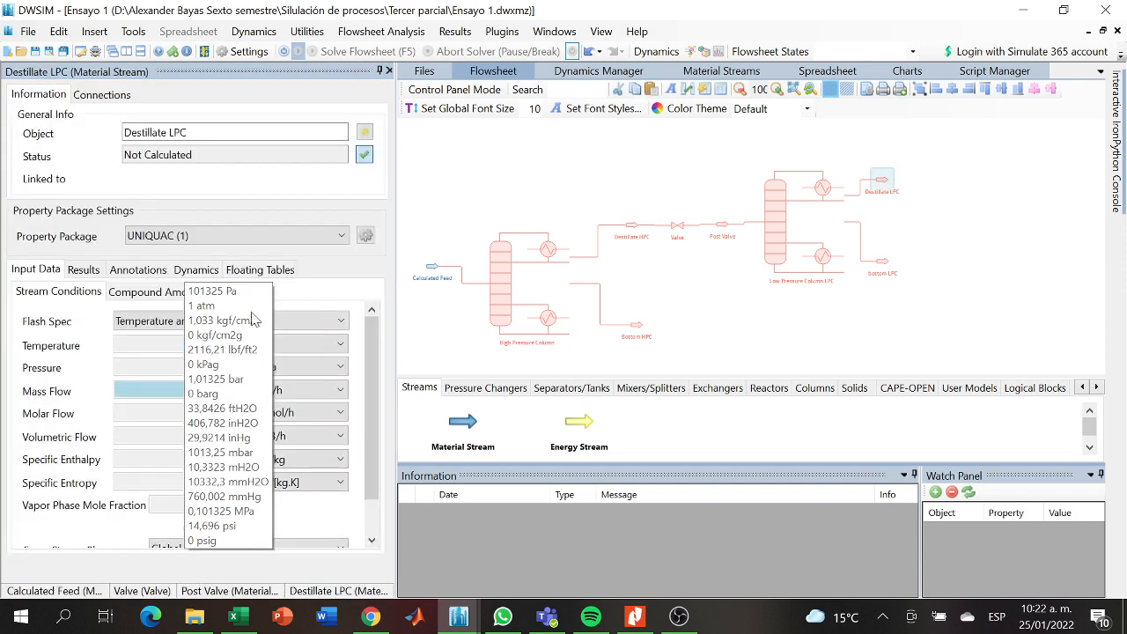
{"action": "left_click", "coordinate": [320, 230]}
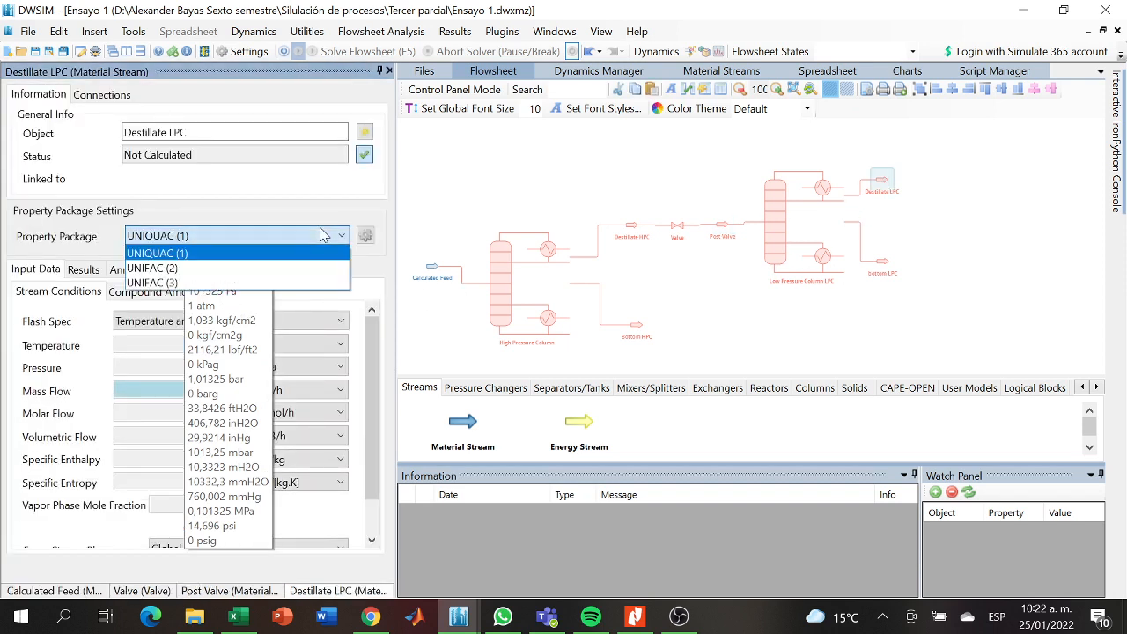
{"action": "left_click", "coordinate": [229, 264]}
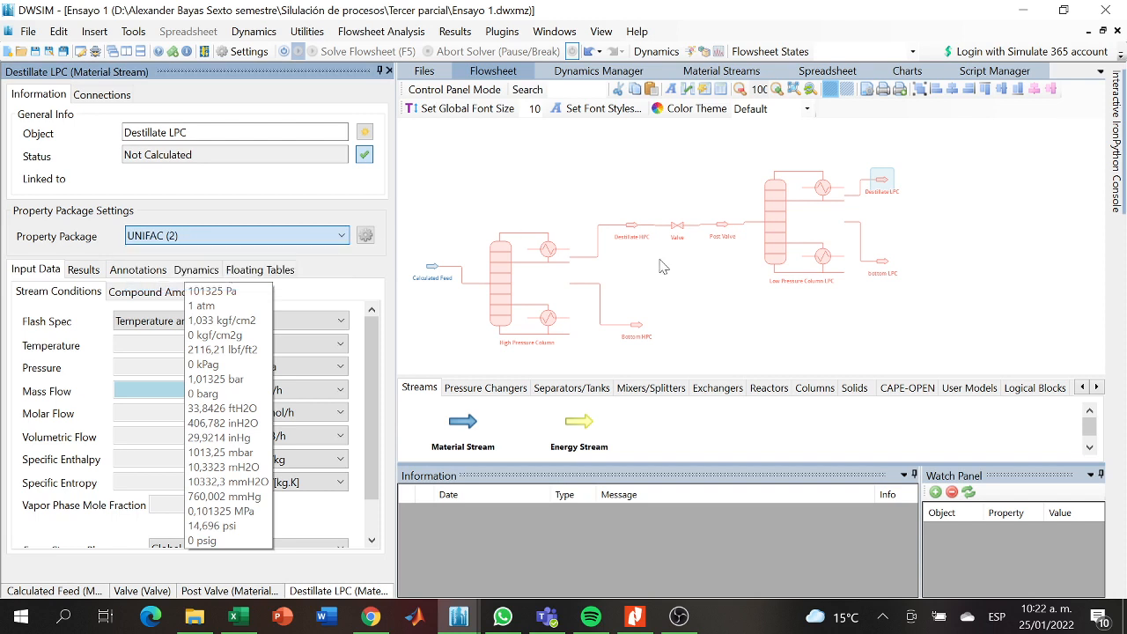
{"action": "left_click", "coordinate": [882, 263]}
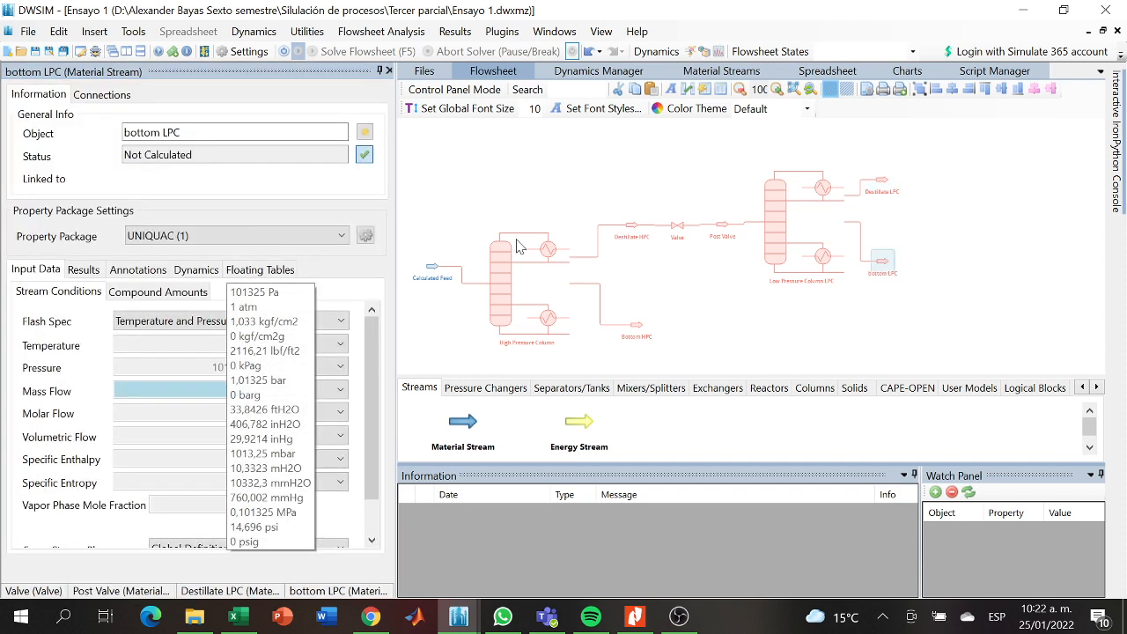
{"action": "left_click", "coordinate": [228, 236]}
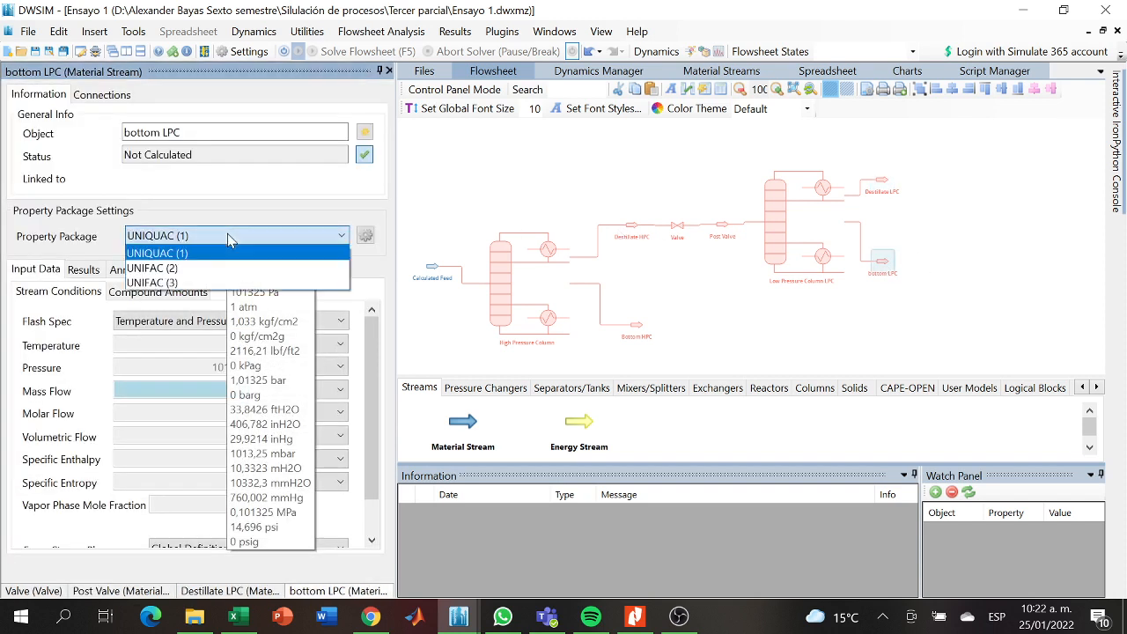
{"action": "left_click", "coordinate": [177, 268]}
{"action": "left_click", "coordinate": [729, 328]}
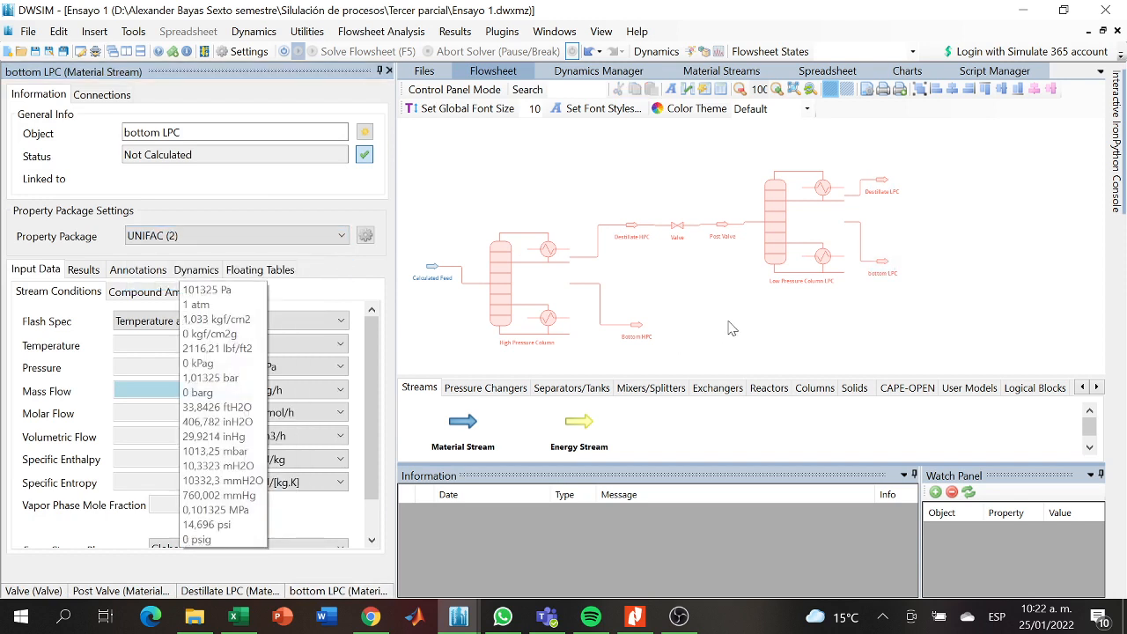
- Set the Low Pressure Column LPC's property package to UNIFAC (2) and solve the flowsheet
{"action": "left_click", "coordinate": [796, 254]}
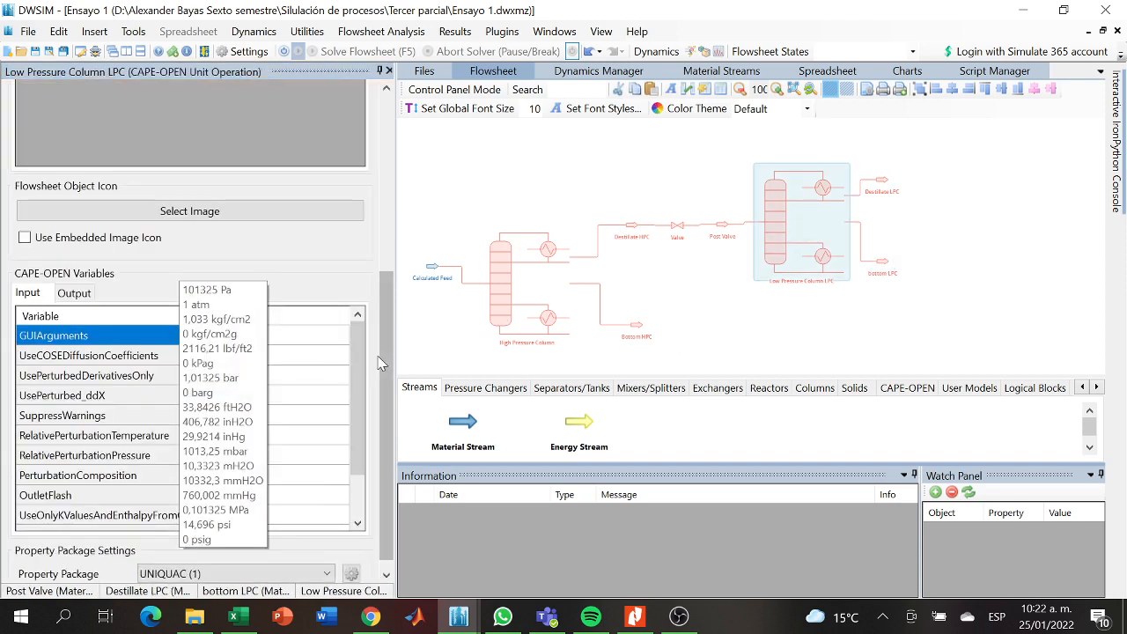
{"action": "scroll", "coordinate": [393, 363], "scroll_direction": "down", "scroll_amount": 1}
{"action": "left_click", "coordinate": [322, 559]}
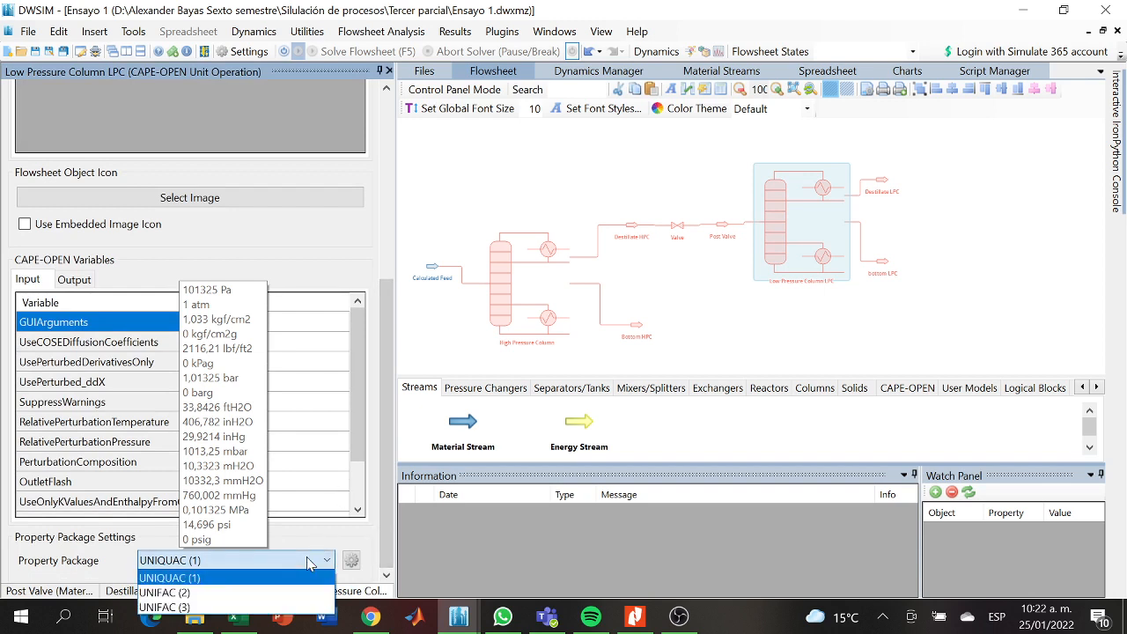
{"action": "left_click", "coordinate": [215, 595]}
{"action": "left_click", "coordinate": [731, 330]}
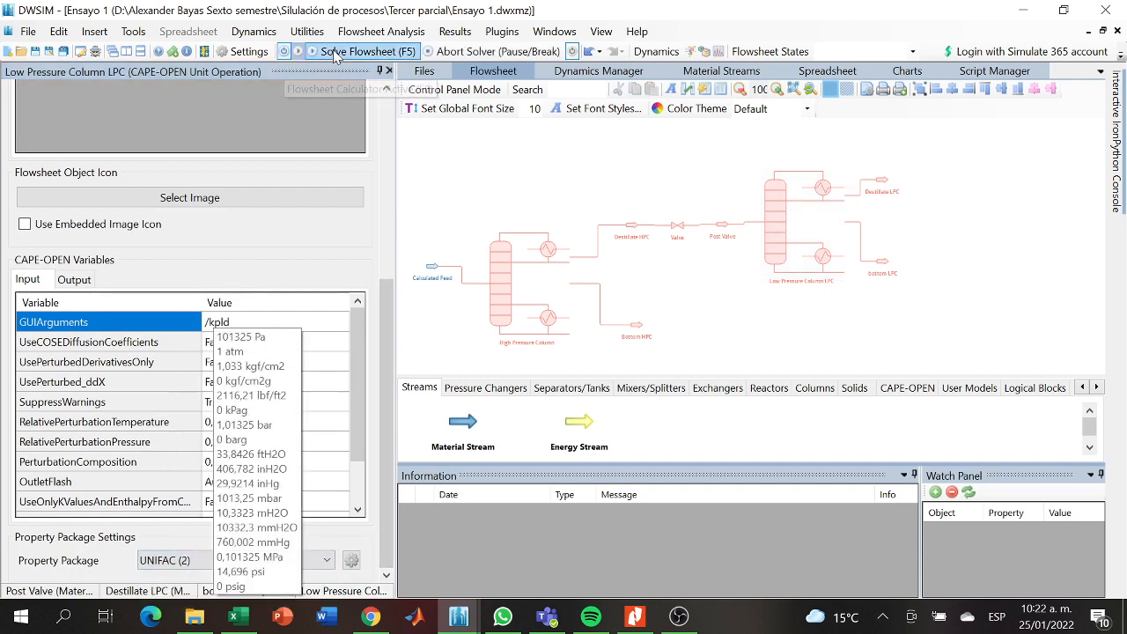
{"action": "left_click", "coordinate": [335, 52]}
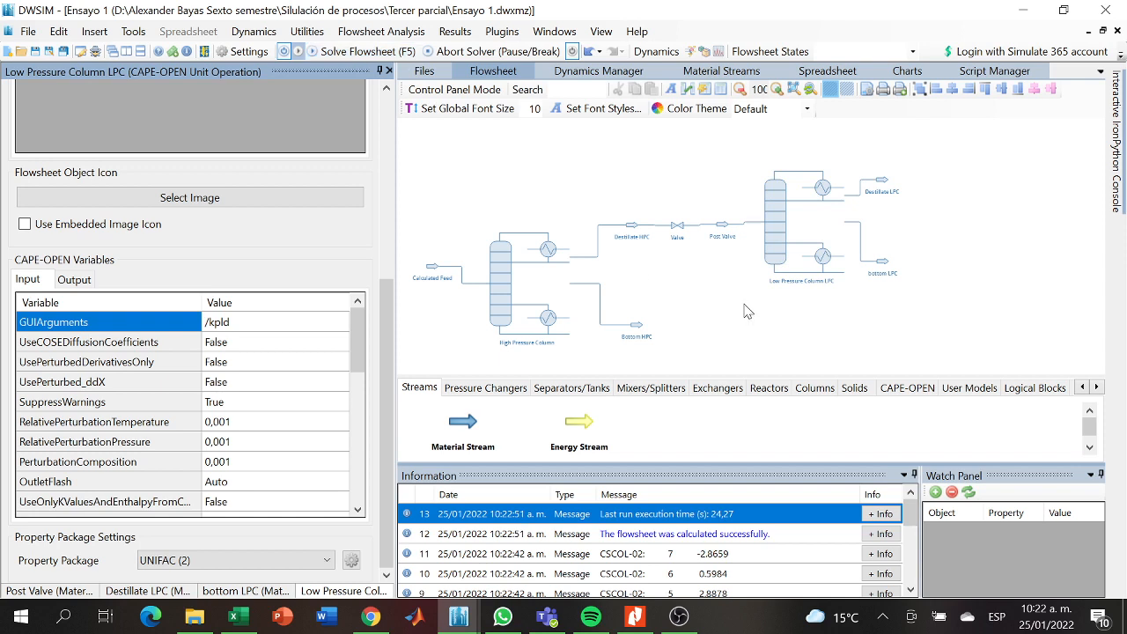
- Glance at the reference article in Nitro Pro, and move the reference process diagram image closer to the flowsheet's columns
{"action": "mouse_move", "coordinate": [744, 311]}
{"action": "left_mouse_down"}
{"action": "mouse_move", "coordinate": [754, 327]}
{"action": "mouse_move", "coordinate": [787, 331]}
{"action": "mouse_move", "coordinate": [748, 327]}
{"action": "left_mouse_up"}
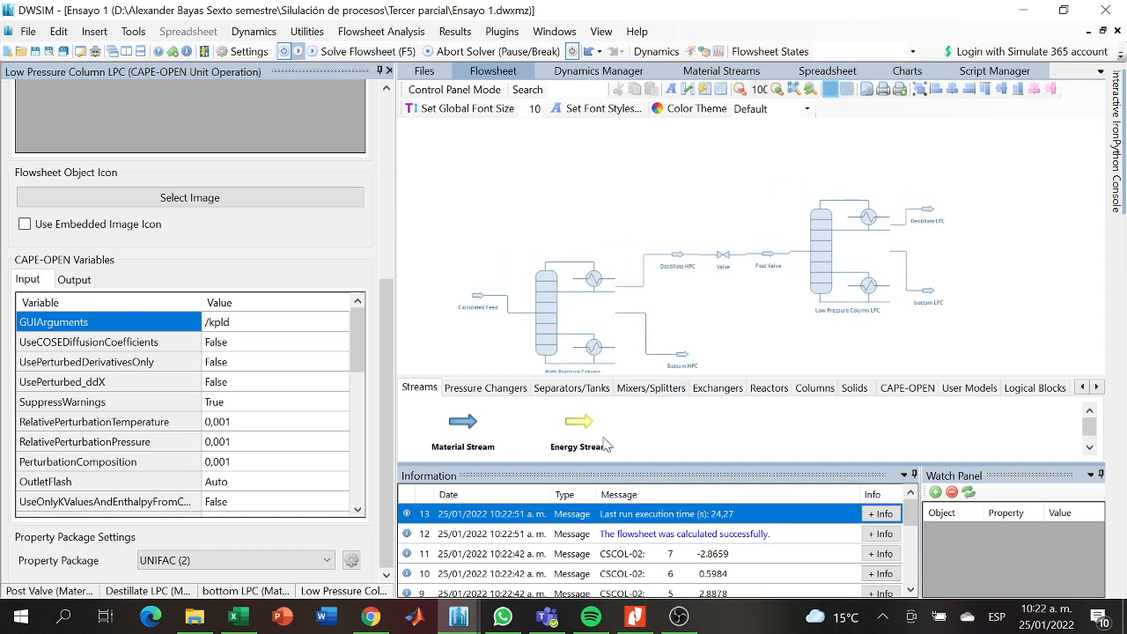
{"action": "left_click", "coordinate": [632, 619]}
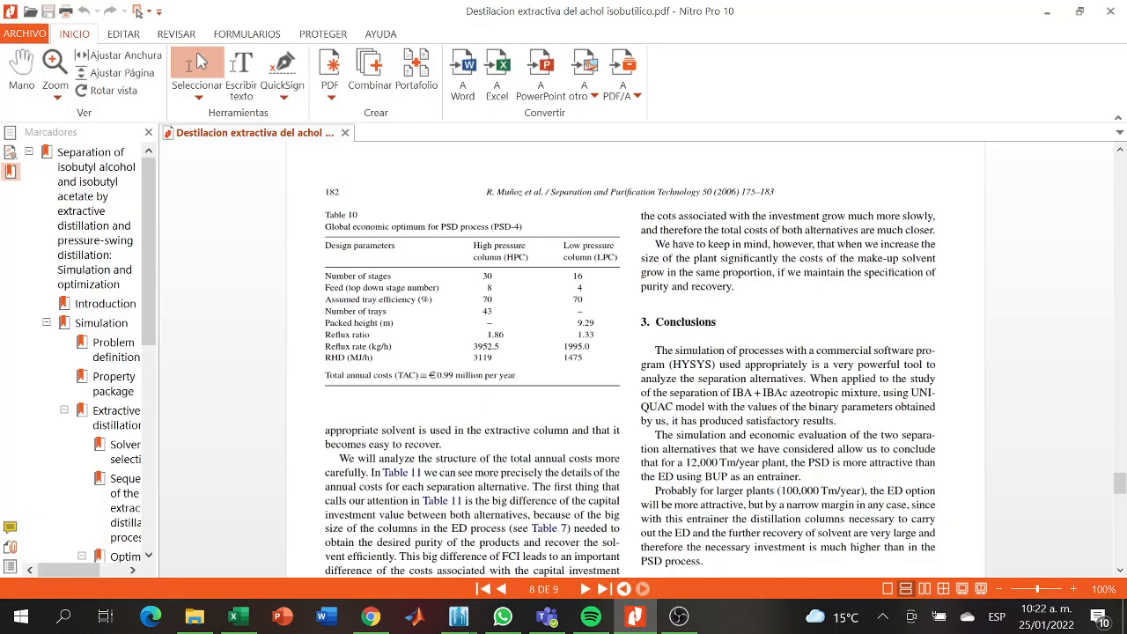
{"action": "left_click", "coordinate": [635, 617]}
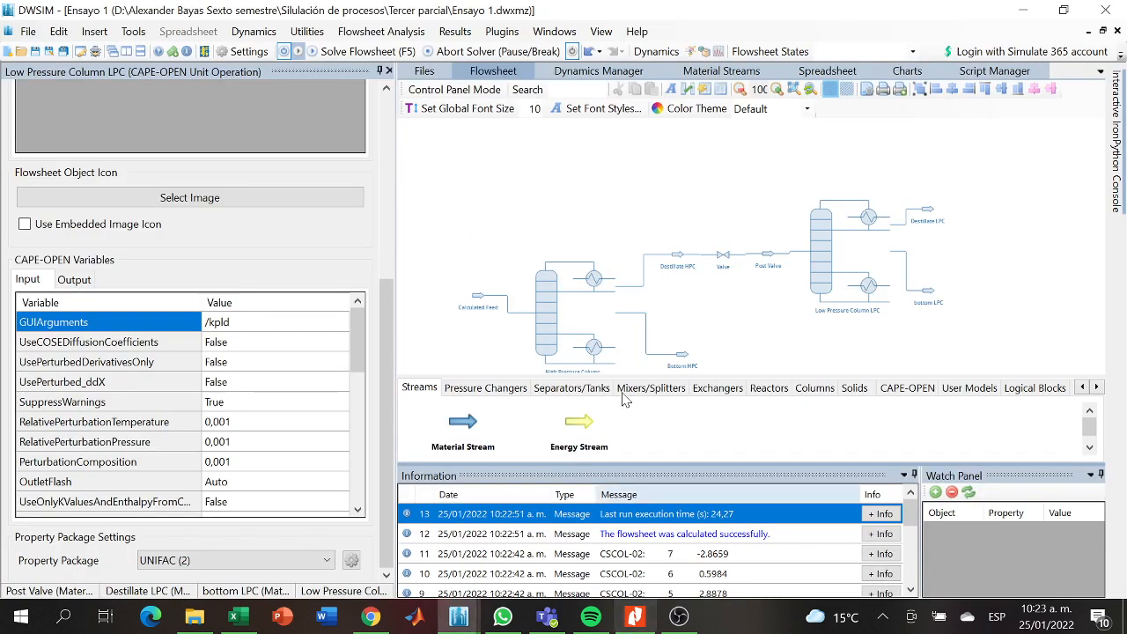
{"action": "key", "text": "ctrl+v"}
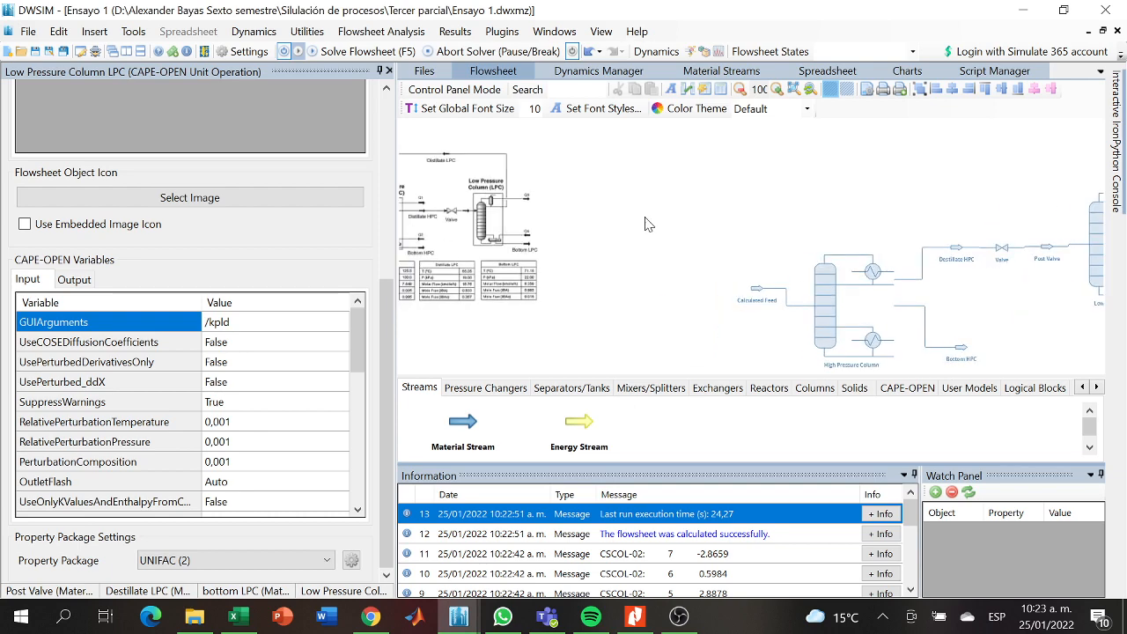
{"action": "left_click_drag", "start_coordinate": [836, 162], "coordinate": [730, 222]}
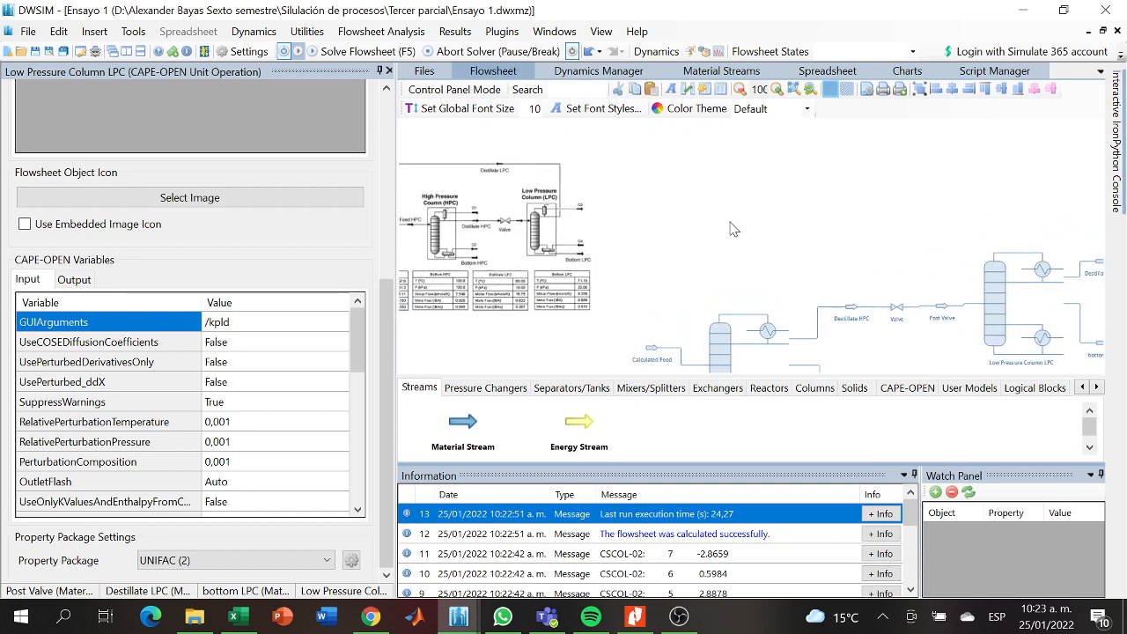
{"action": "left_click_drag", "start_coordinate": [533, 222], "coordinate": [702, 177]}
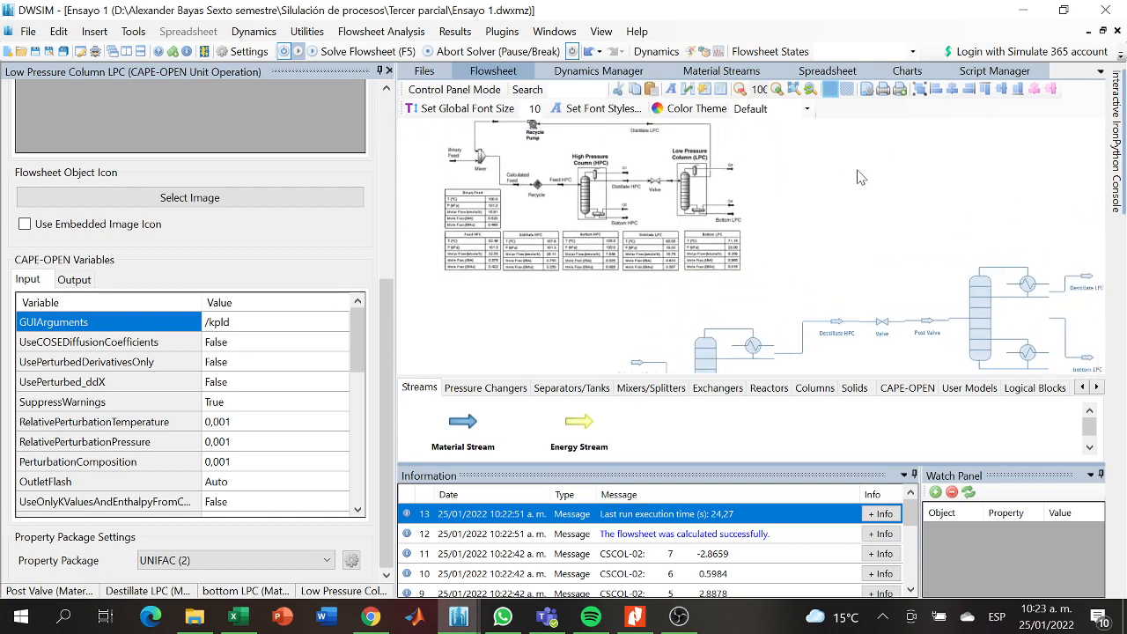
{"action": "left_click_drag", "start_coordinate": [887, 158], "coordinate": [776, 225]}
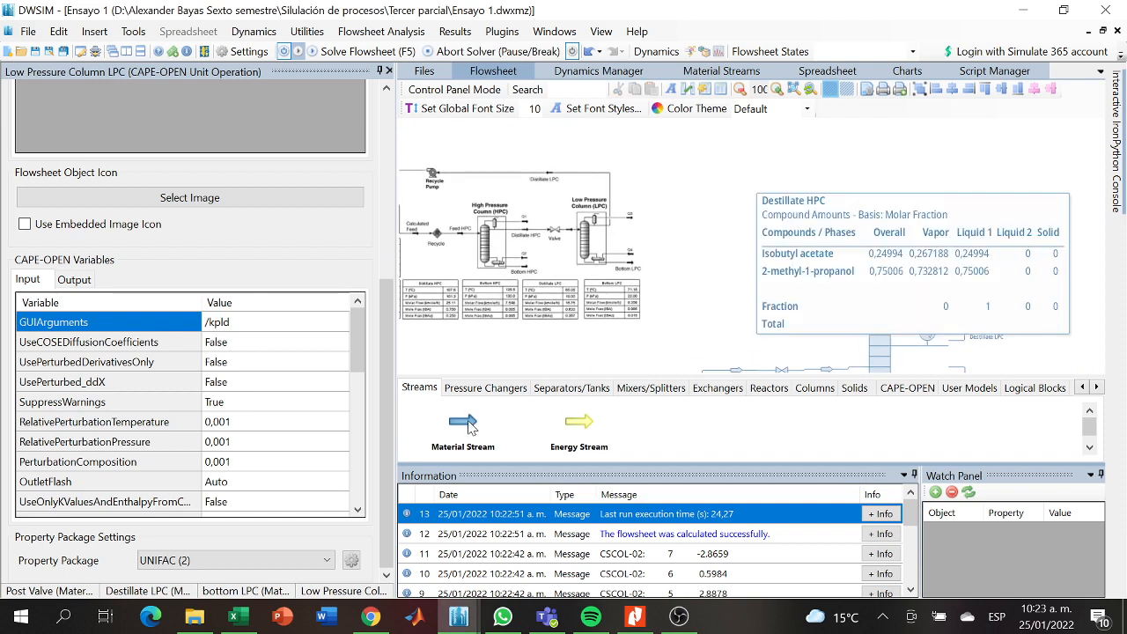
{"action": "left_click_drag", "start_coordinate": [468, 424], "coordinate": [960, 172]}
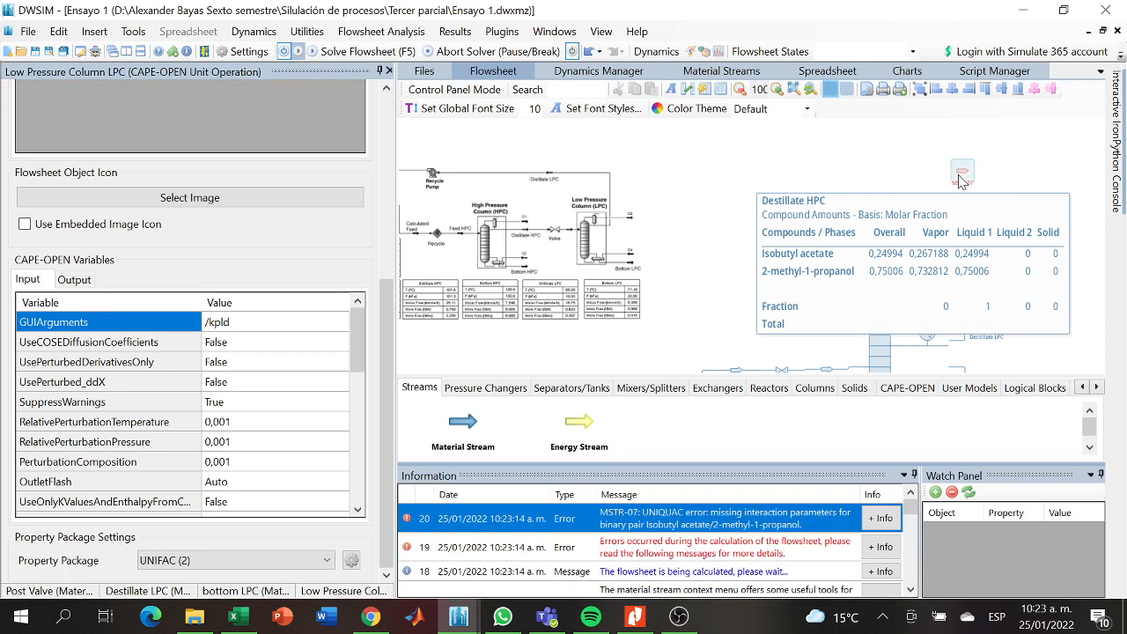
{"action": "key", "text": "Delete"}
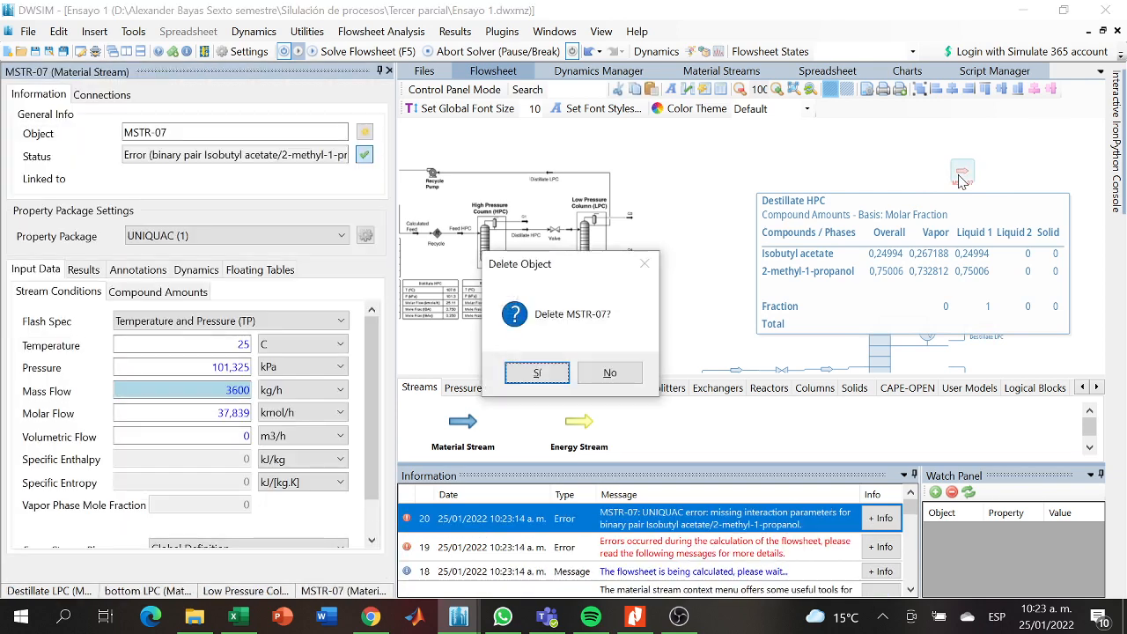
{"action": "left_click", "coordinate": [537, 372]}
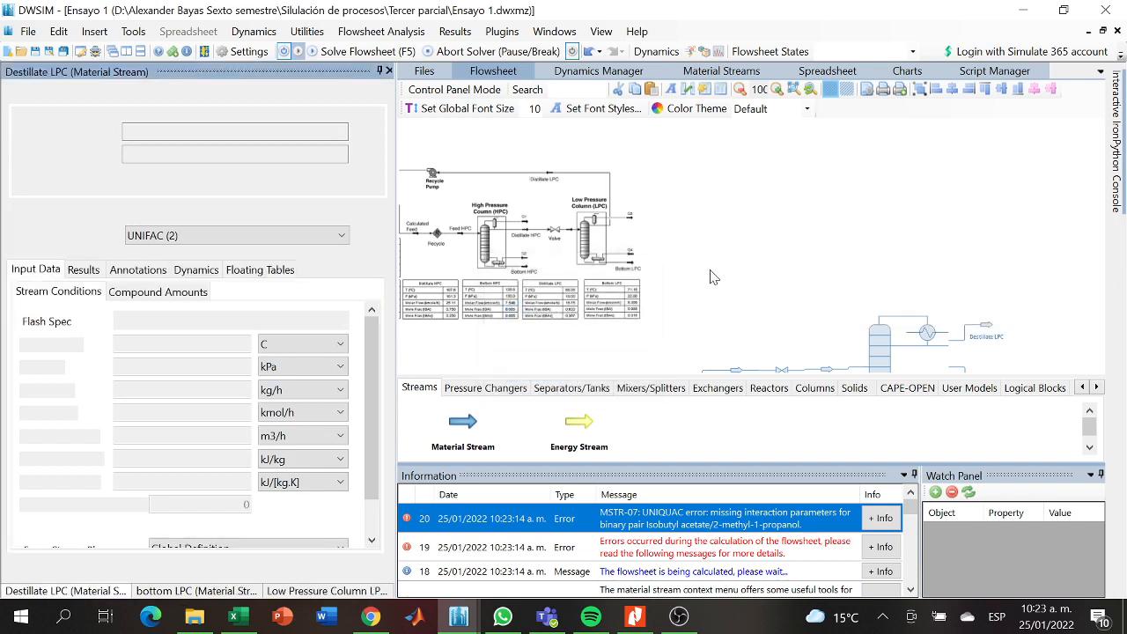
- Find the Pump among the pressure changers and place one on the flowsheet above the Low Pressure Column
{"action": "left_click", "coordinate": [480, 389]}
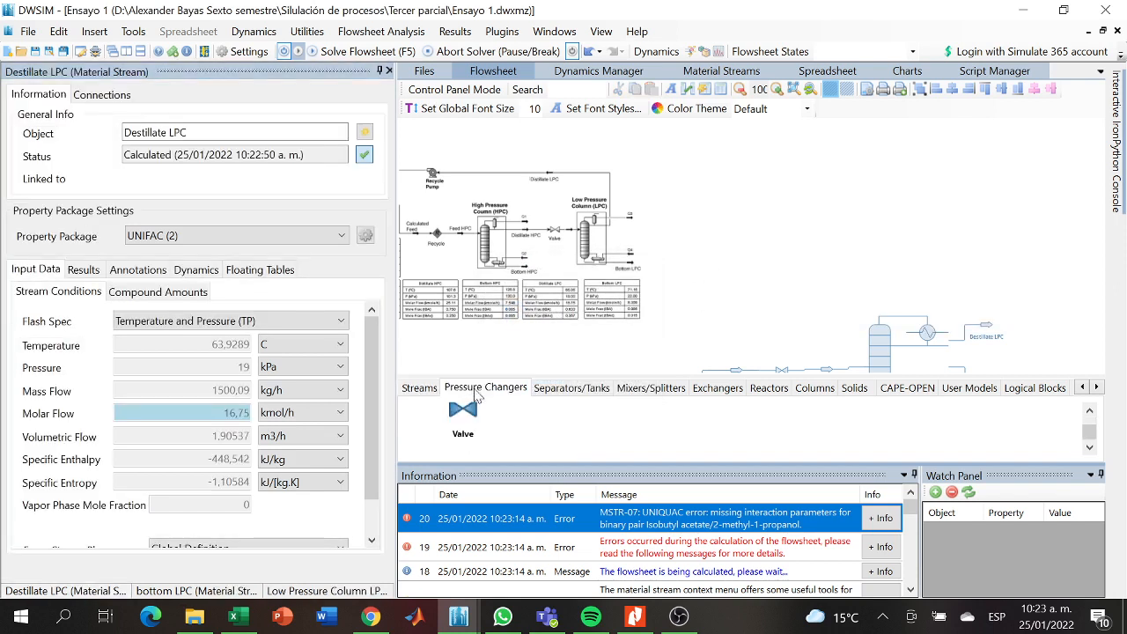
{"action": "left_click", "coordinate": [532, 392]}
{"action": "left_click", "coordinate": [630, 390]}
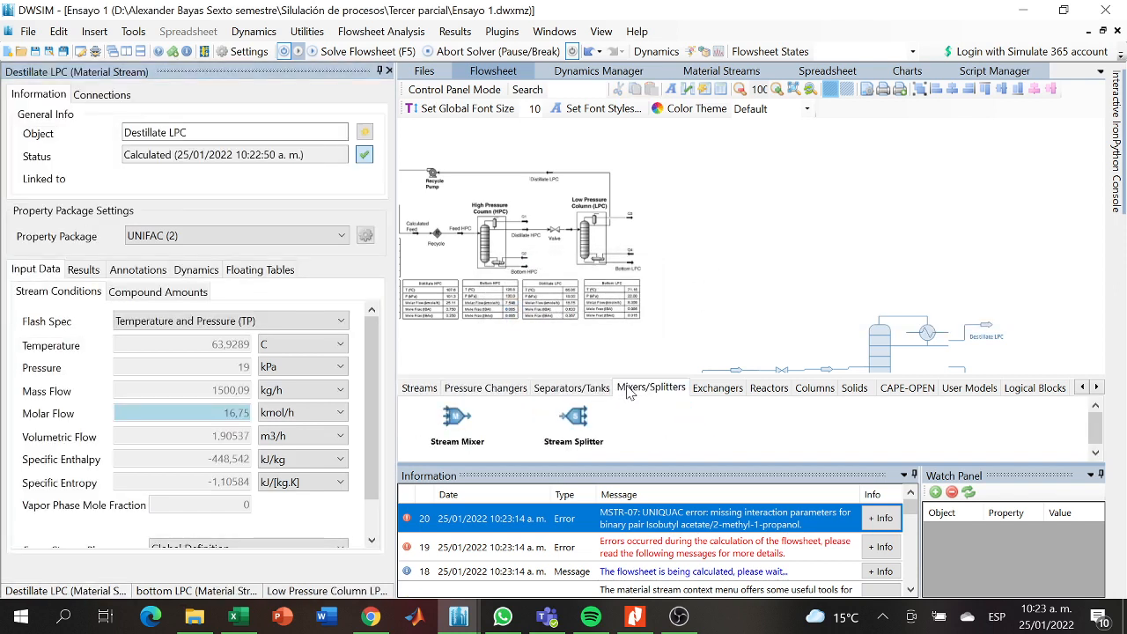
{"action": "left_click", "coordinate": [421, 388]}
{"action": "left_click", "coordinate": [466, 389]}
{"action": "left_click", "coordinate": [569, 390]}
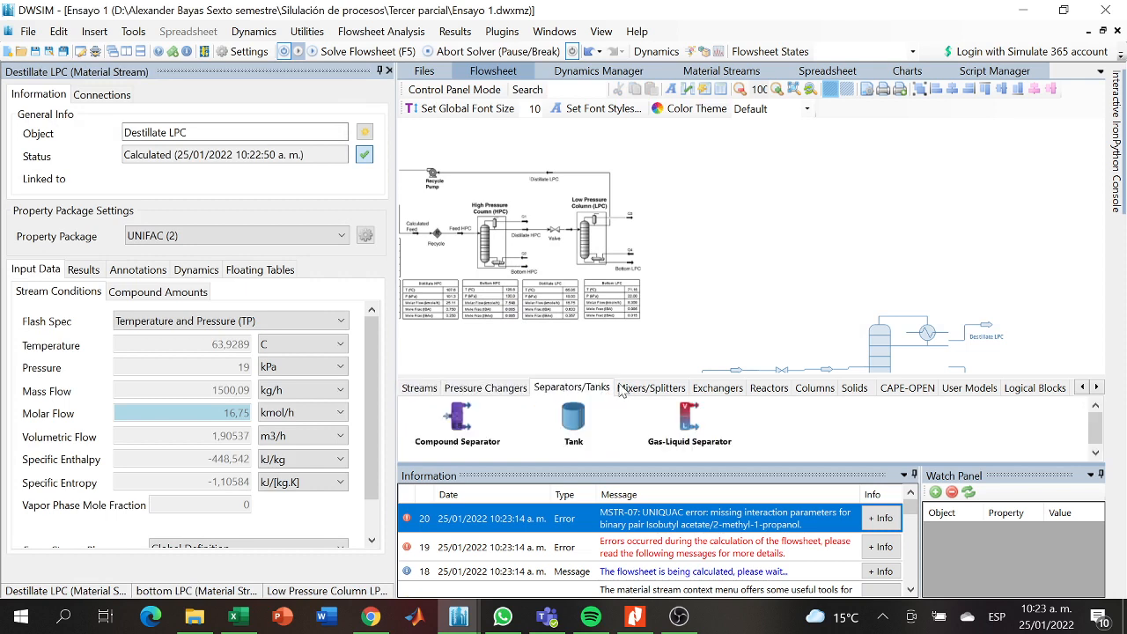
{"action": "left_click", "coordinate": [621, 390]}
{"action": "left_click", "coordinate": [716, 390]}
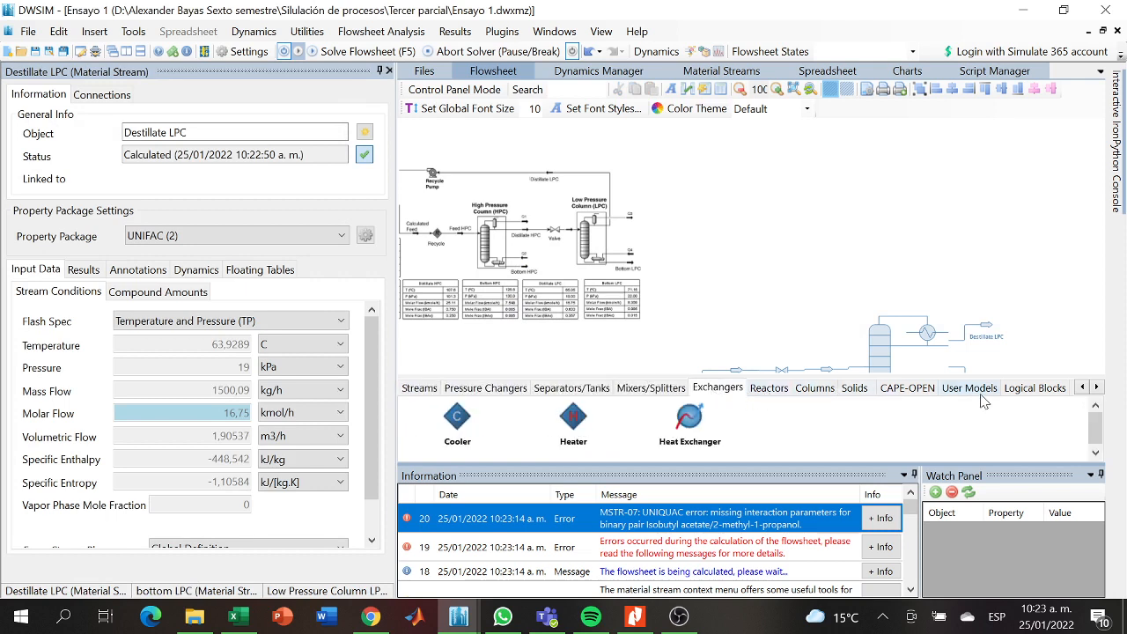
{"action": "left_click", "coordinate": [509, 391]}
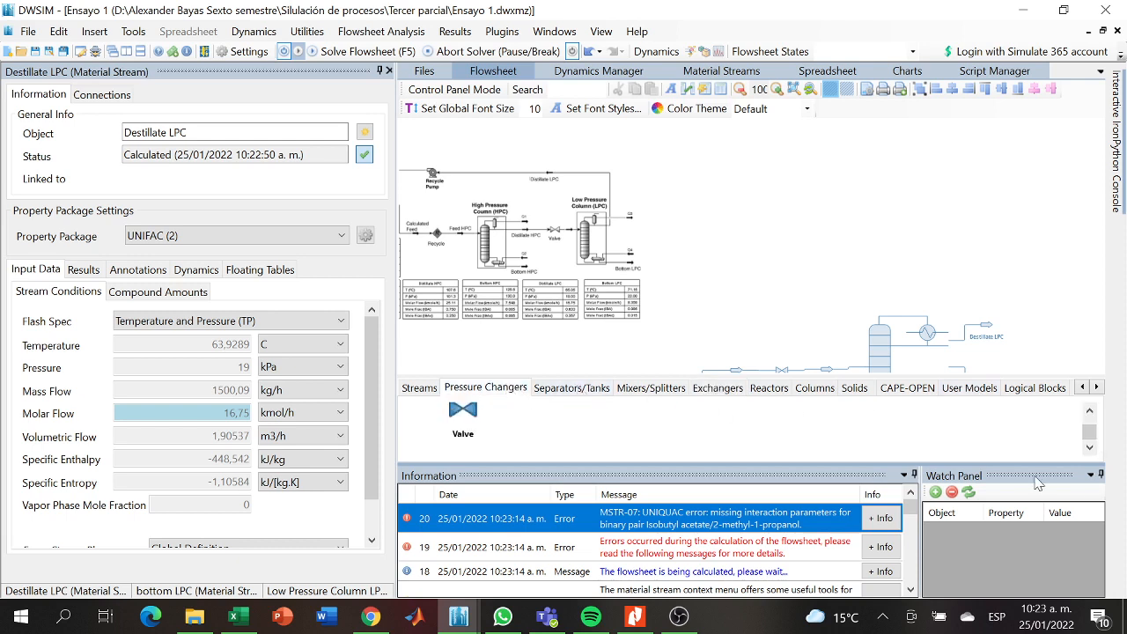
{"action": "left_click_drag", "start_coordinate": [1091, 427], "coordinate": [1092, 411]}
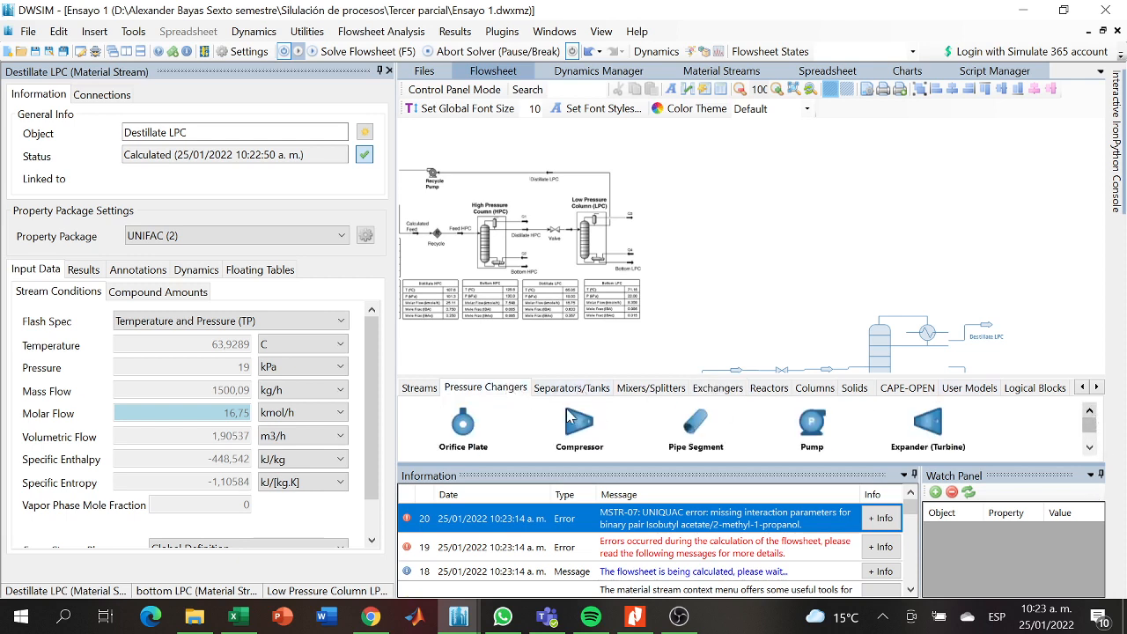
{"action": "left_click_drag", "start_coordinate": [810, 431], "coordinate": [816, 159]}
- Move the reference process diagram further toward the flowsheet's columns and shift the new pump so it sits above the Low Pressure Column LPC
{"action": "left_click_drag", "start_coordinate": [537, 157], "coordinate": [637, 128]}
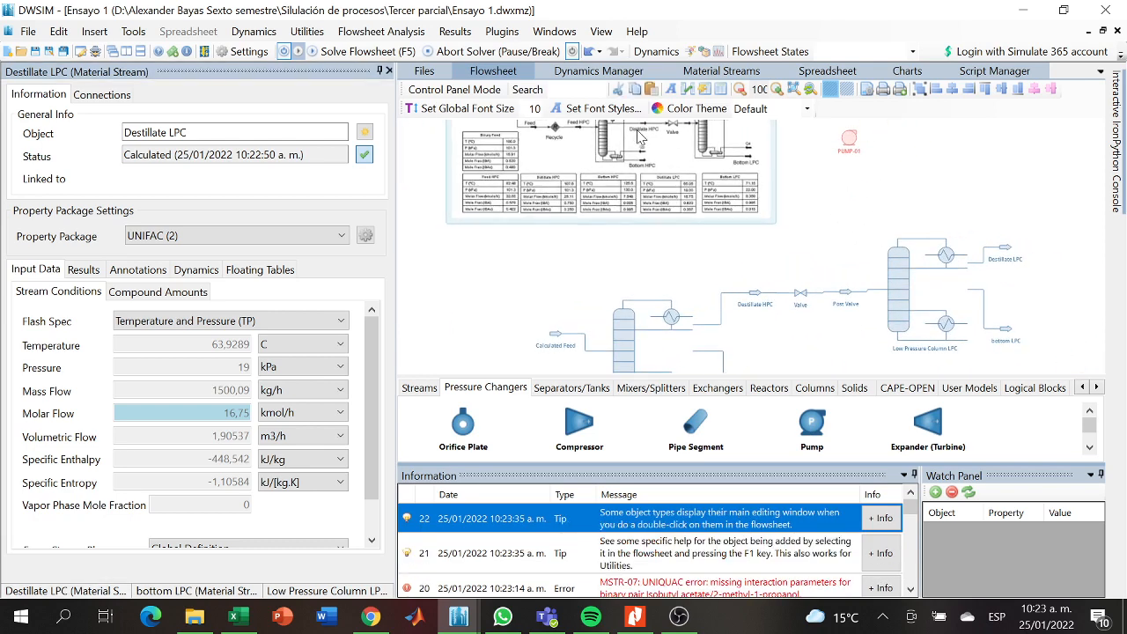
{"action": "left_click_drag", "start_coordinate": [832, 218], "coordinate": [841, 260]}
{"action": "left_click_drag", "start_coordinate": [856, 192], "coordinate": [921, 215]}
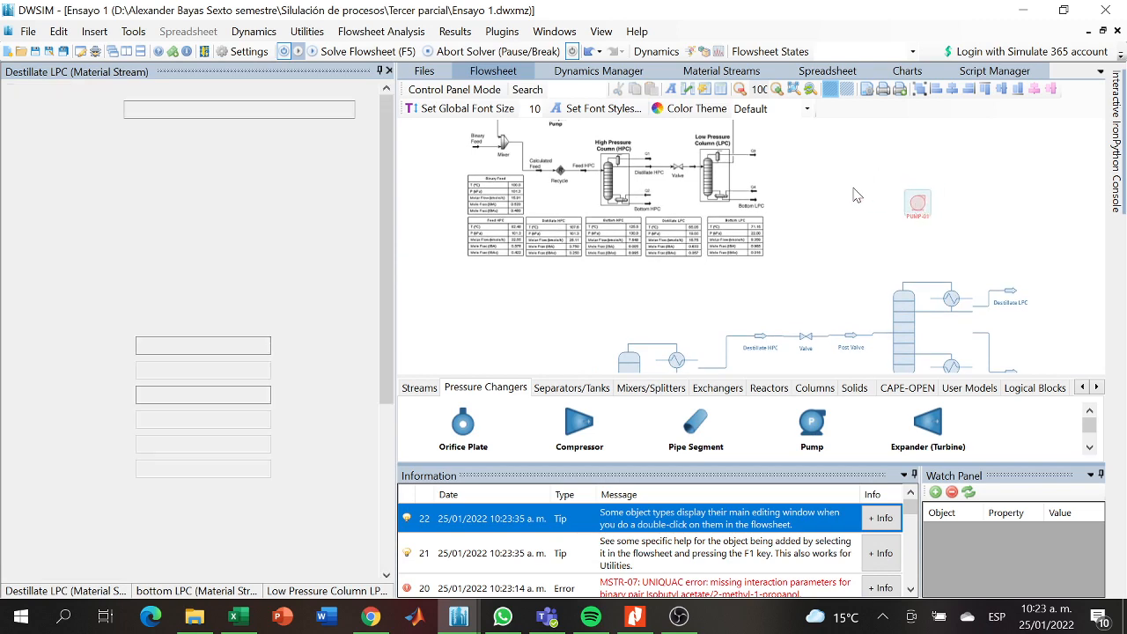
{"action": "left_click_drag", "start_coordinate": [853, 188], "coordinate": [848, 217]}
- Rename the new pump above the Low Pressure Column as Recycle Pump
{"action": "left_click", "coordinate": [917, 240]}
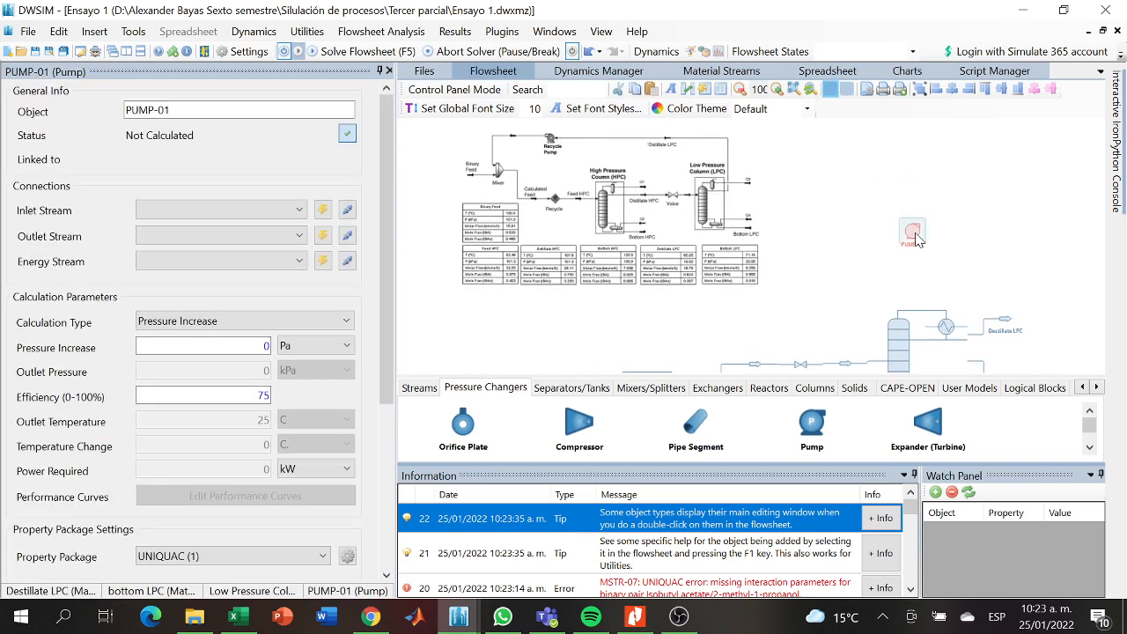
{"action": "left_click_drag", "start_coordinate": [264, 110], "coordinate": [86, 134]}
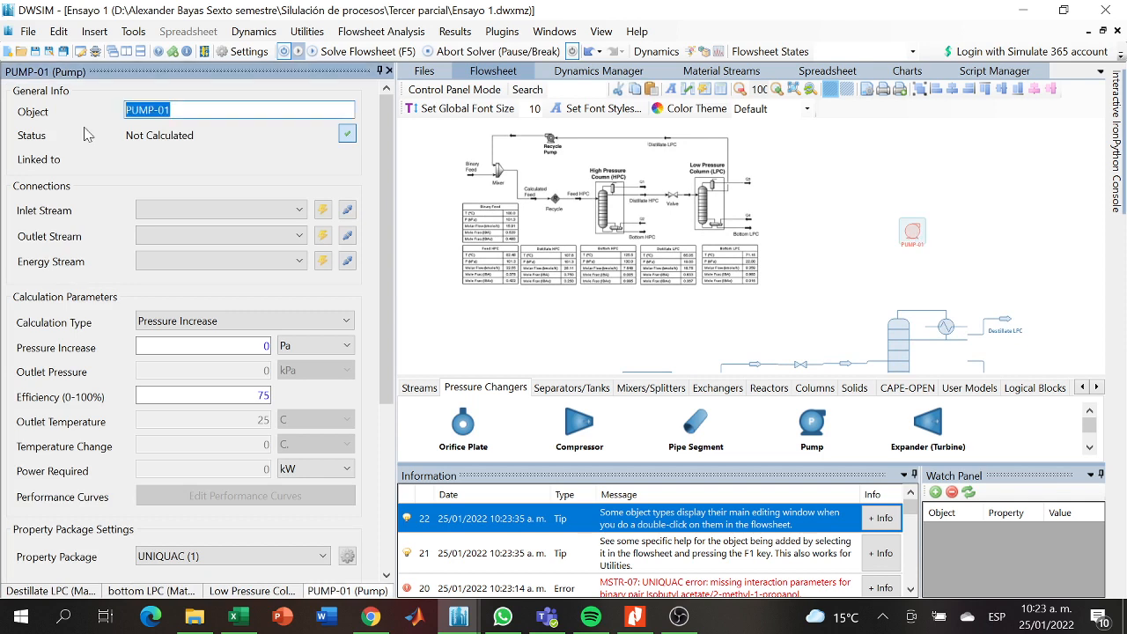
{"action": "key", "text": "BackSpace"}
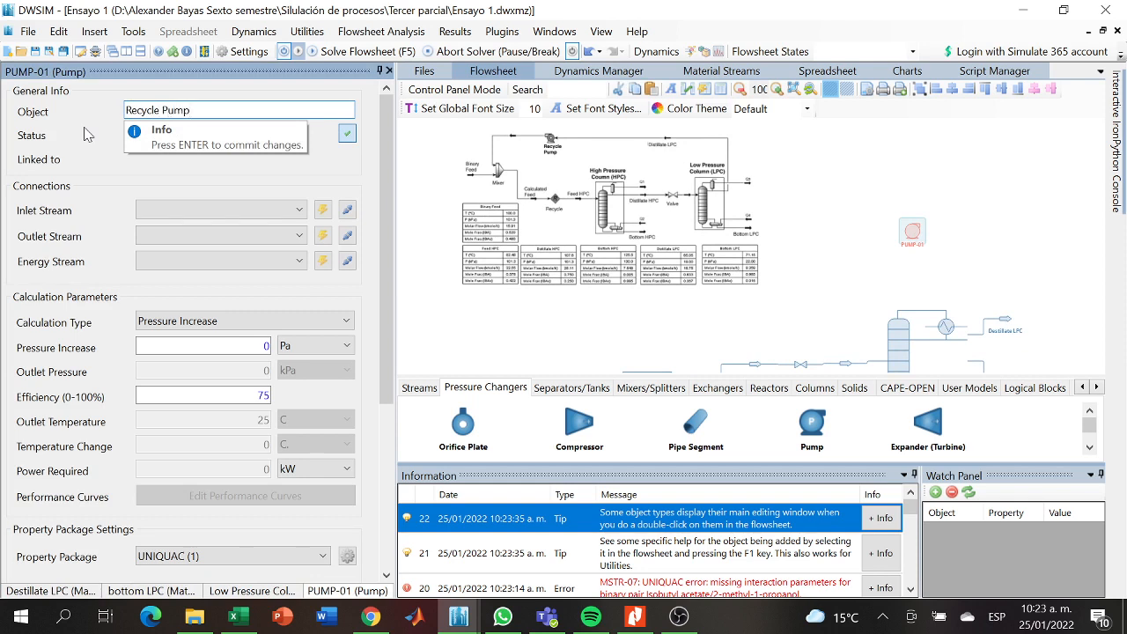
{"action": "key", "text": "Return"}
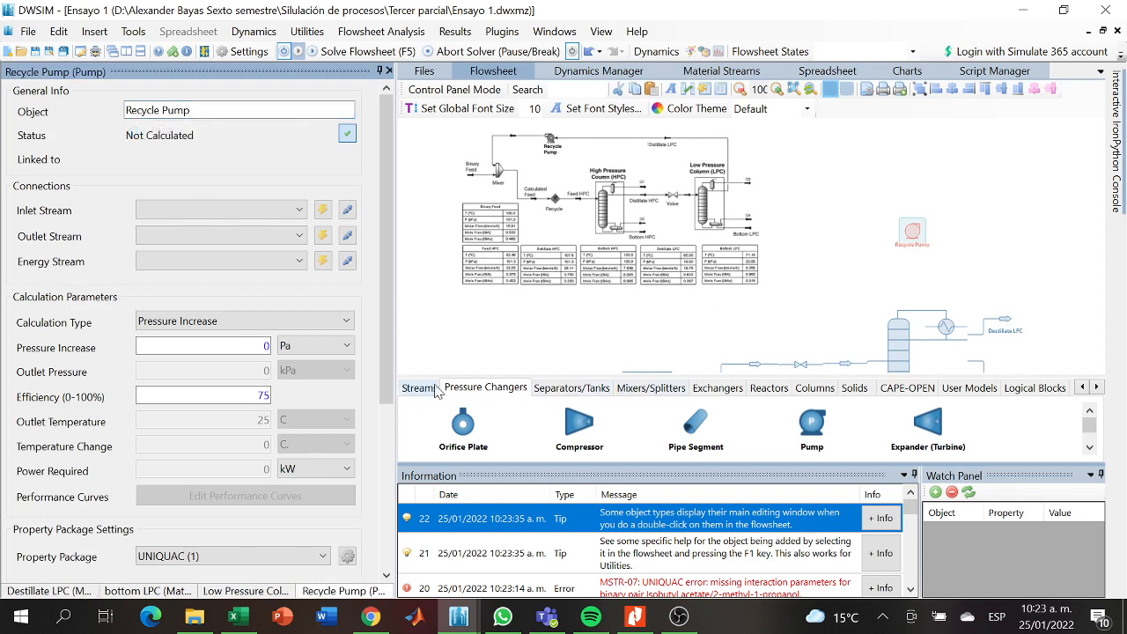
- Place an energy stream above the Recycle Pump and a material stream on the pump's left side
{"action": "left_click", "coordinate": [419, 387]}
{"action": "left_click_drag", "start_coordinate": [571, 431], "coordinate": [875, 199]}
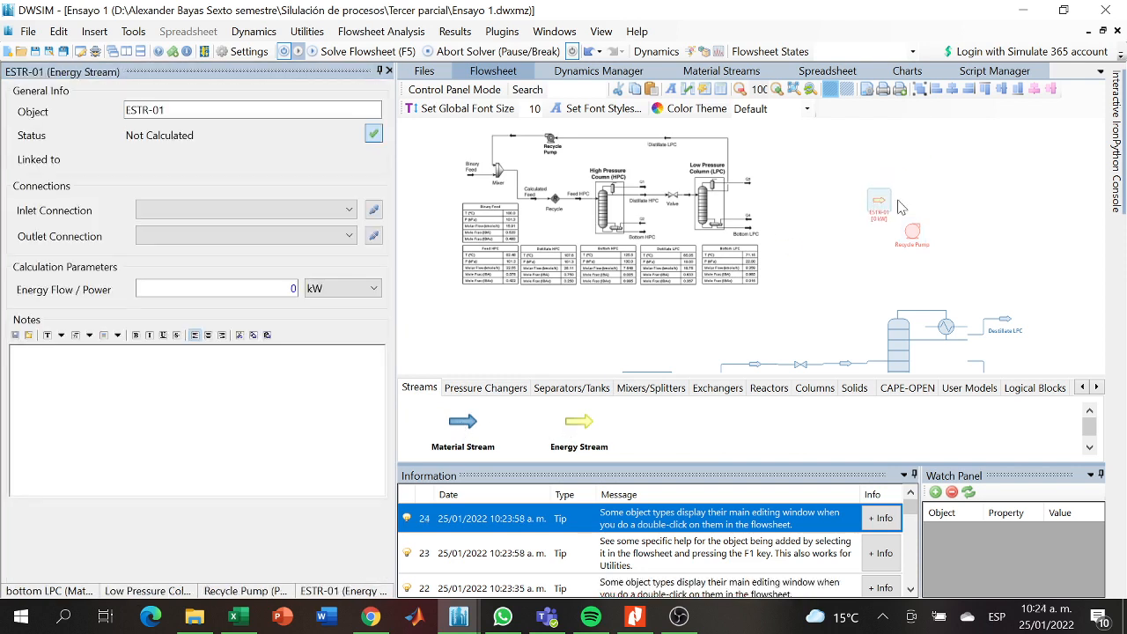
{"action": "left_click_drag", "start_coordinate": [467, 423], "coordinate": [825, 238]}
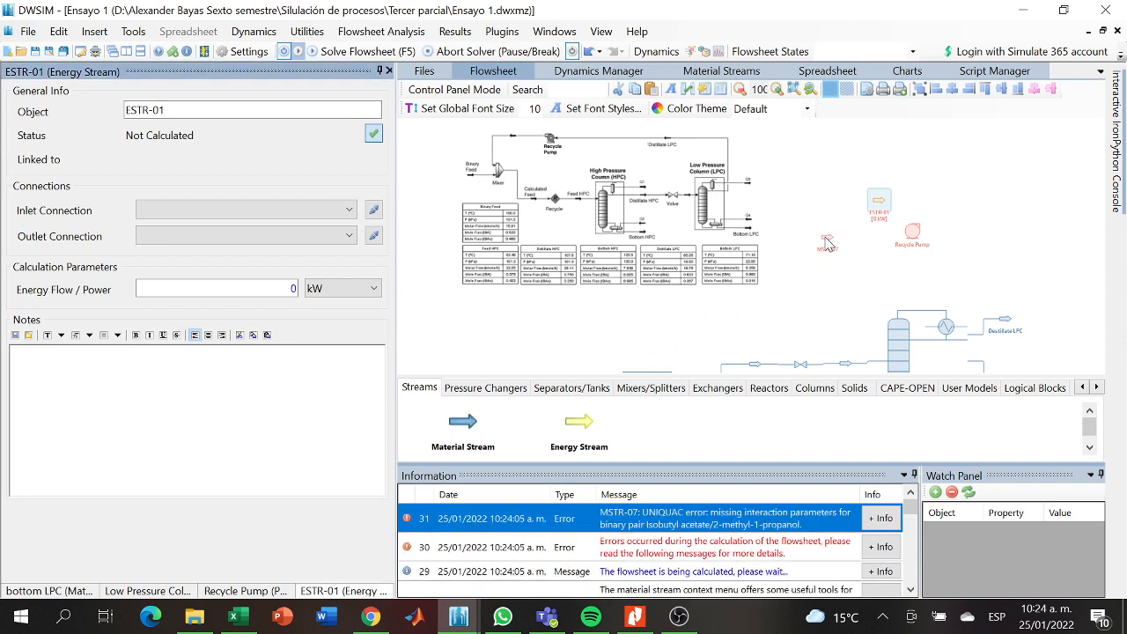
- Rotate the new material stream beside the Recycle Pump until its arrow points left, away from the pump
{"action": "right_click", "coordinate": [827, 243]}
{"action": "mouse_move", "coordinate": [868, 365]}
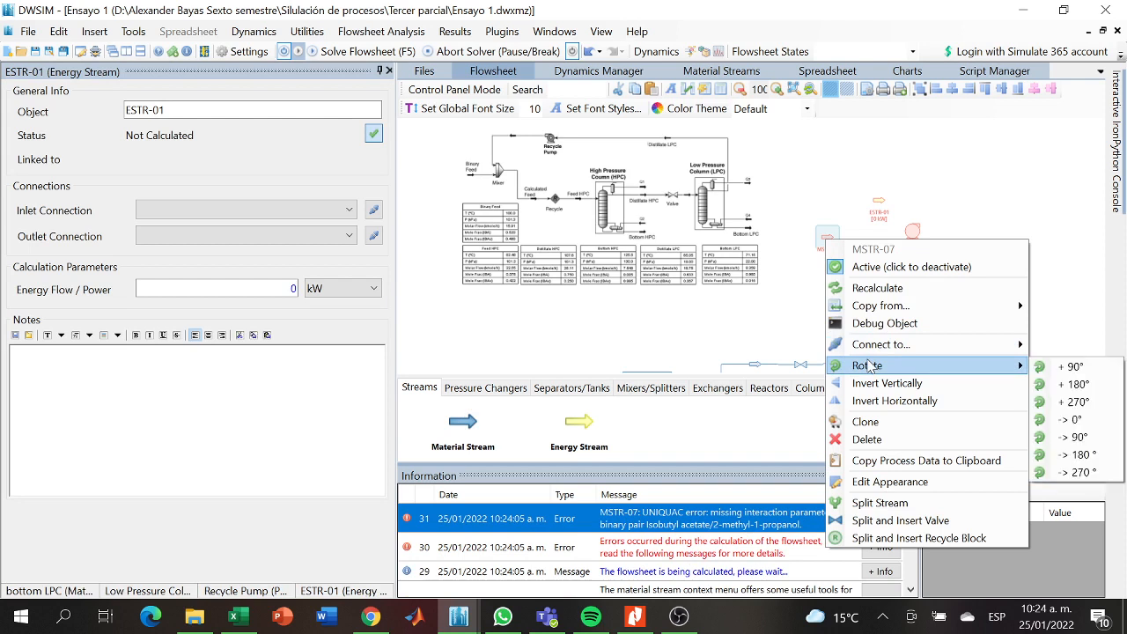
{"action": "left_click", "coordinate": [1073, 382]}
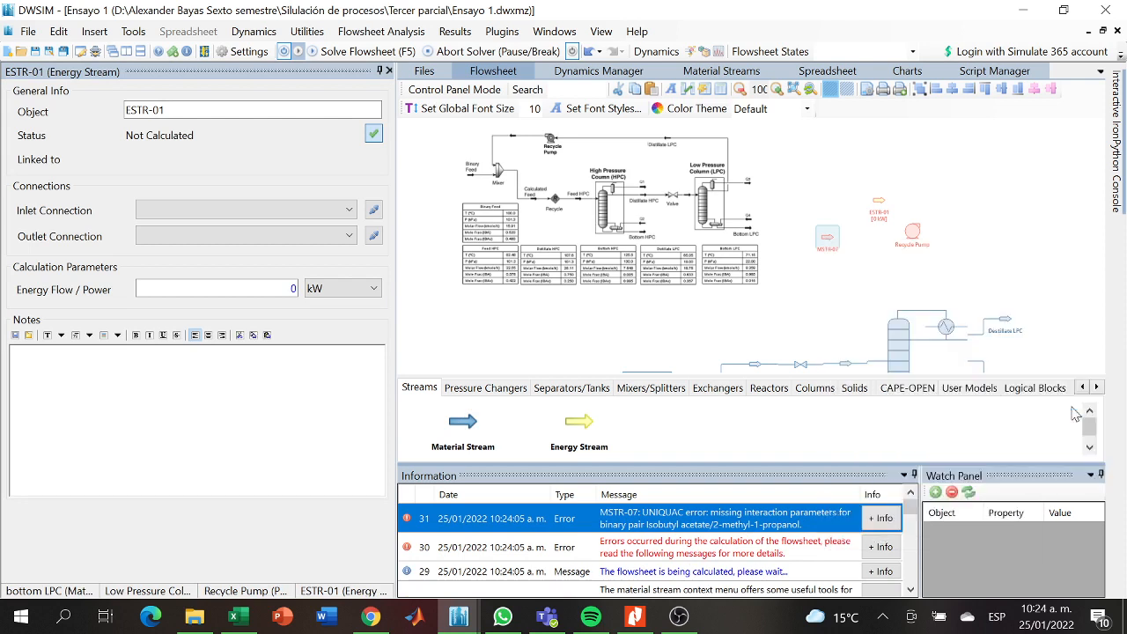
{"action": "right_click", "coordinate": [834, 241]}
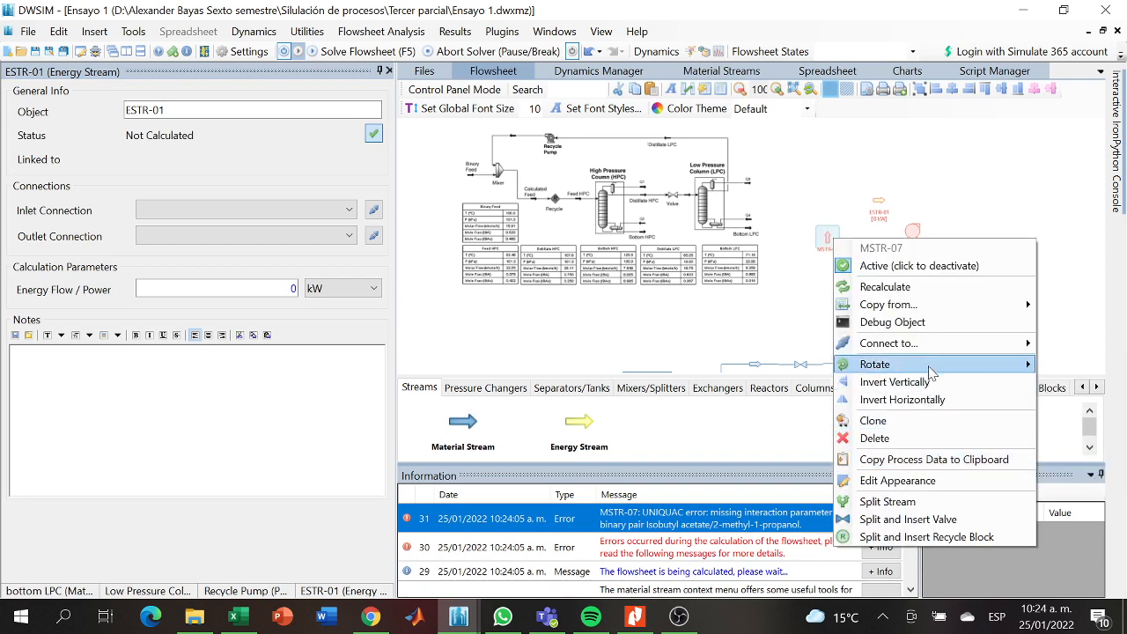
{"action": "mouse_move", "coordinate": [932, 368]}
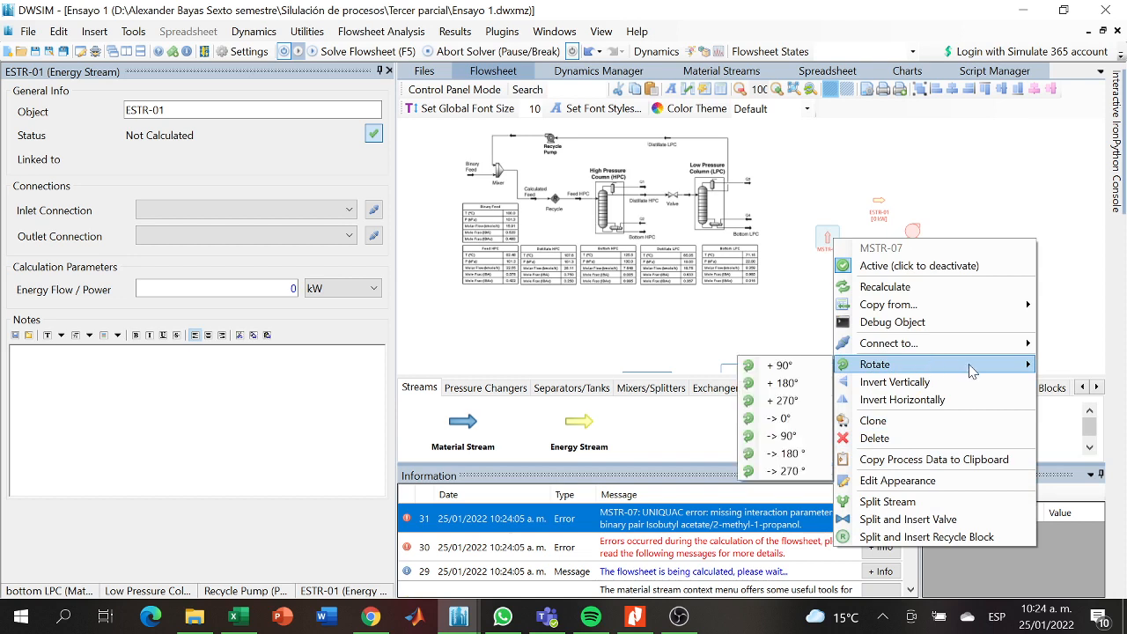
{"action": "left_click", "coordinate": [786, 383]}
{"action": "right_click", "coordinate": [822, 255]}
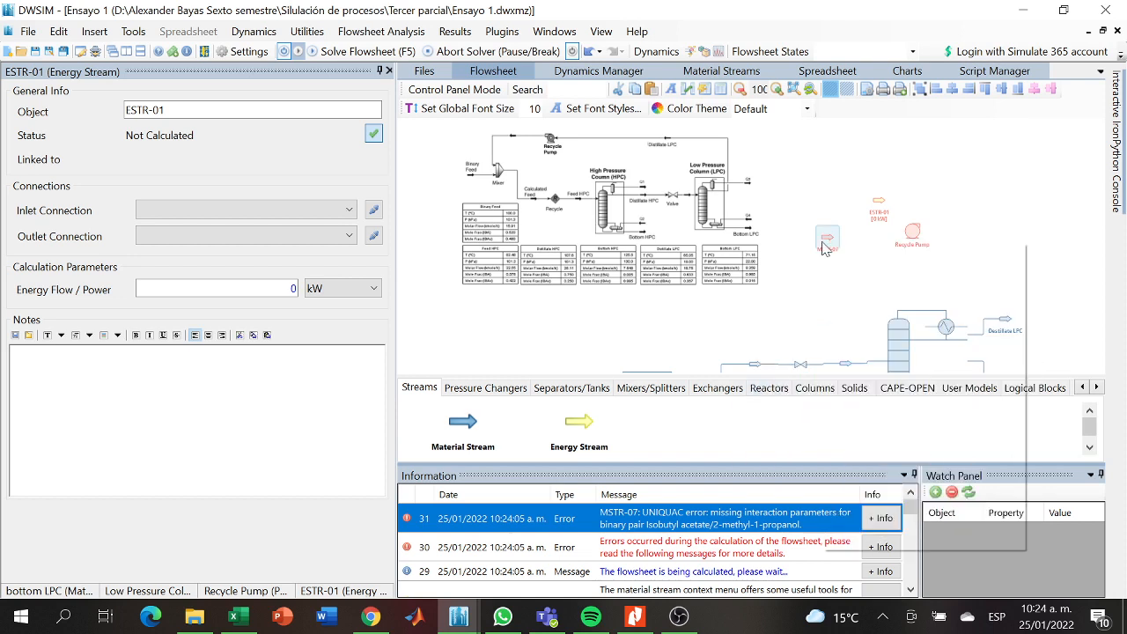
{"action": "mouse_move", "coordinate": [889, 375]}
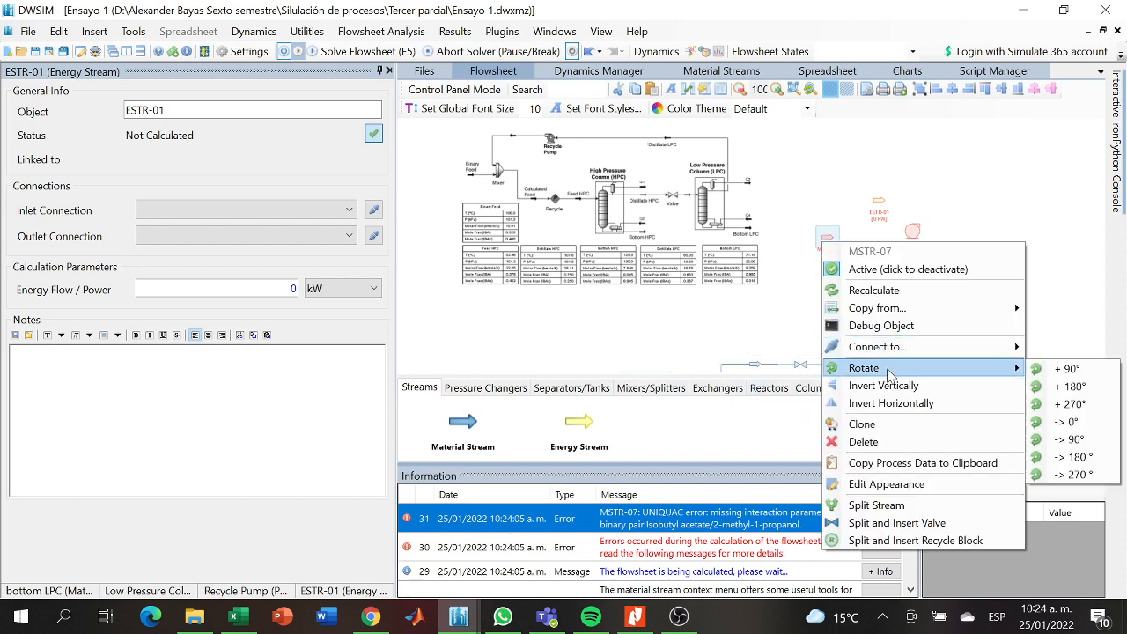
{"action": "left_click", "coordinate": [1048, 386]}
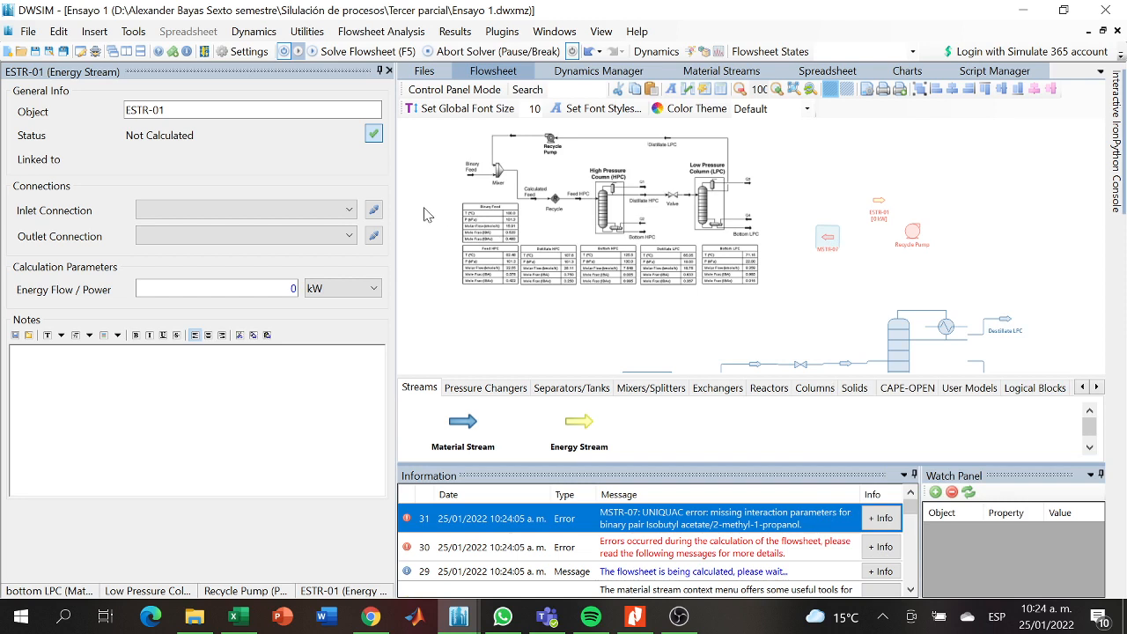
- Name the energy stream above the Recycle Pump Post pump
{"action": "double_click", "coordinate": [149, 111]}
{"action": "key", "text": "BackSpace"}
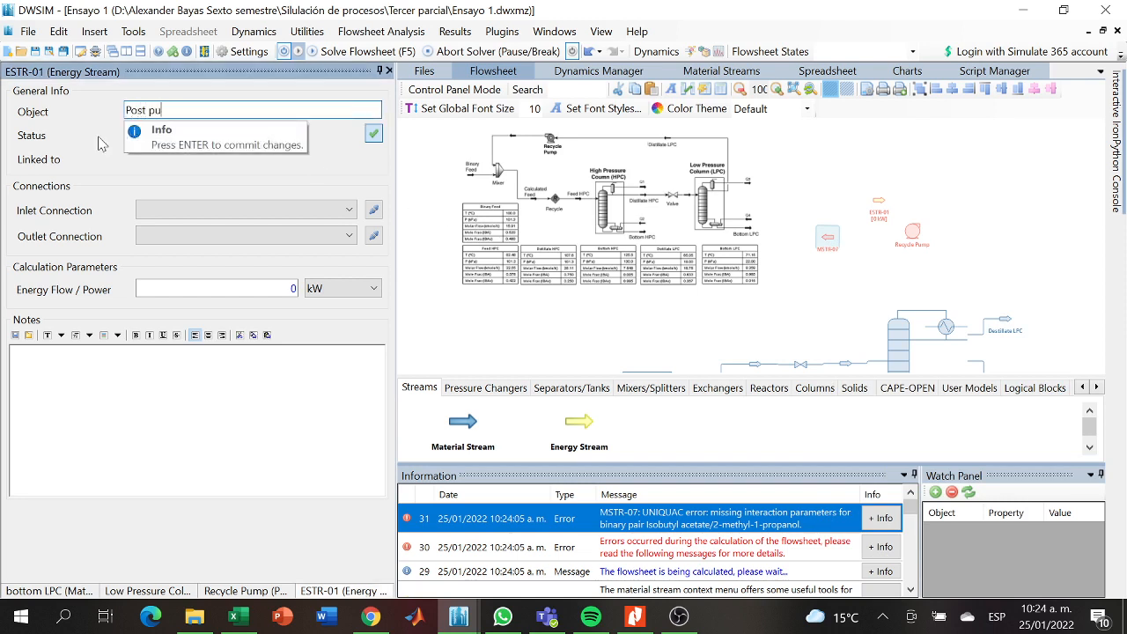
{"action": "key", "text": "Return"}
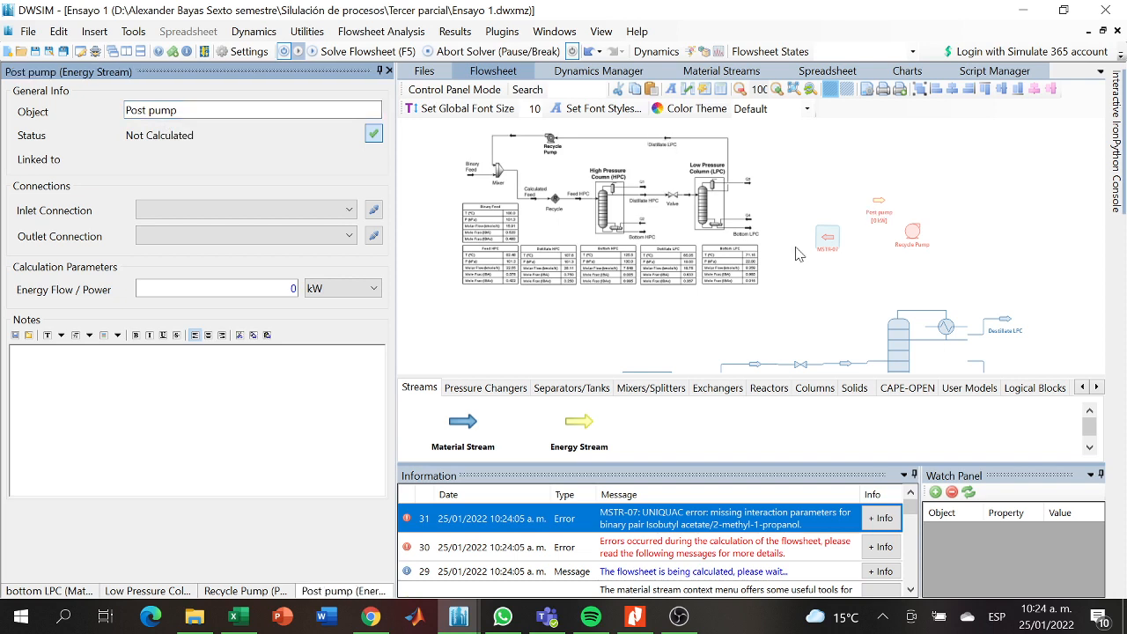
- Rename the energy stream above the Recycle Pump as potencia de la bomba
{"action": "left_click", "coordinate": [879, 202]}
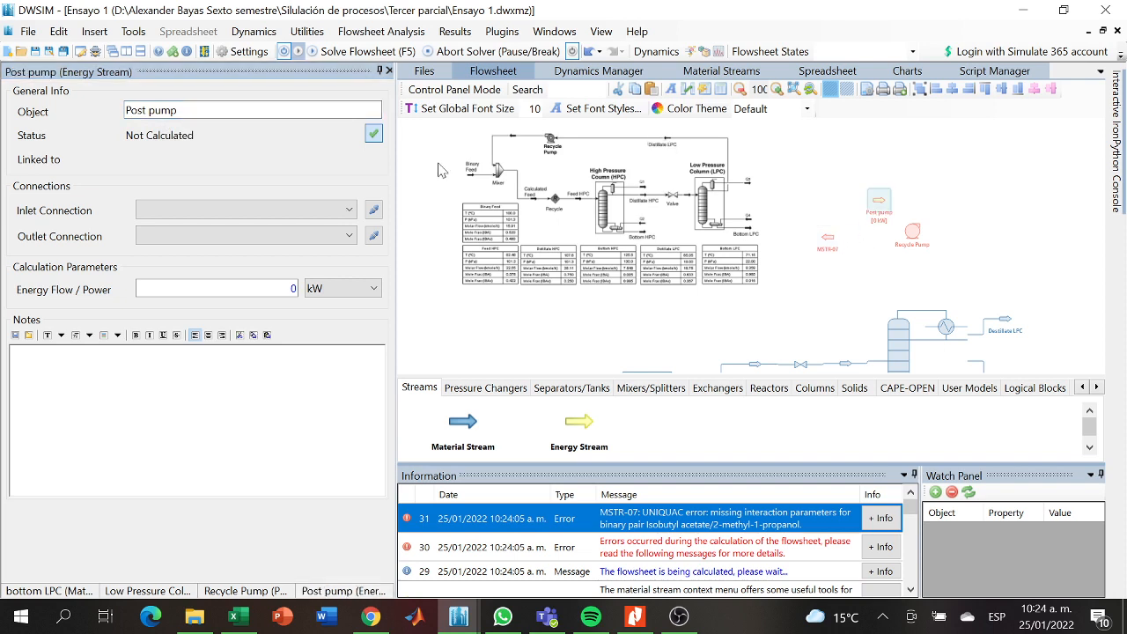
{"action": "left_click_drag", "start_coordinate": [204, 111], "coordinate": [3, 126]}
{"action": "key", "text": "BackSpace"}
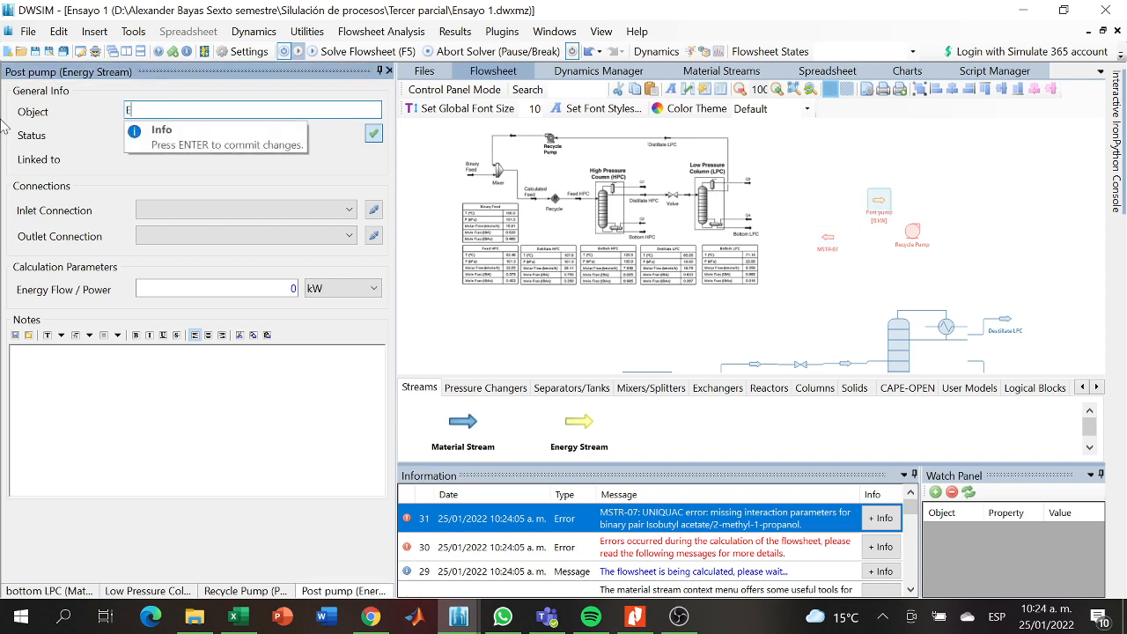
{"action": "type", "text": "E"}
{"action": "key", "text": "BackSpace"}
{"action": "type", "text": "Potencia de la bomba"}
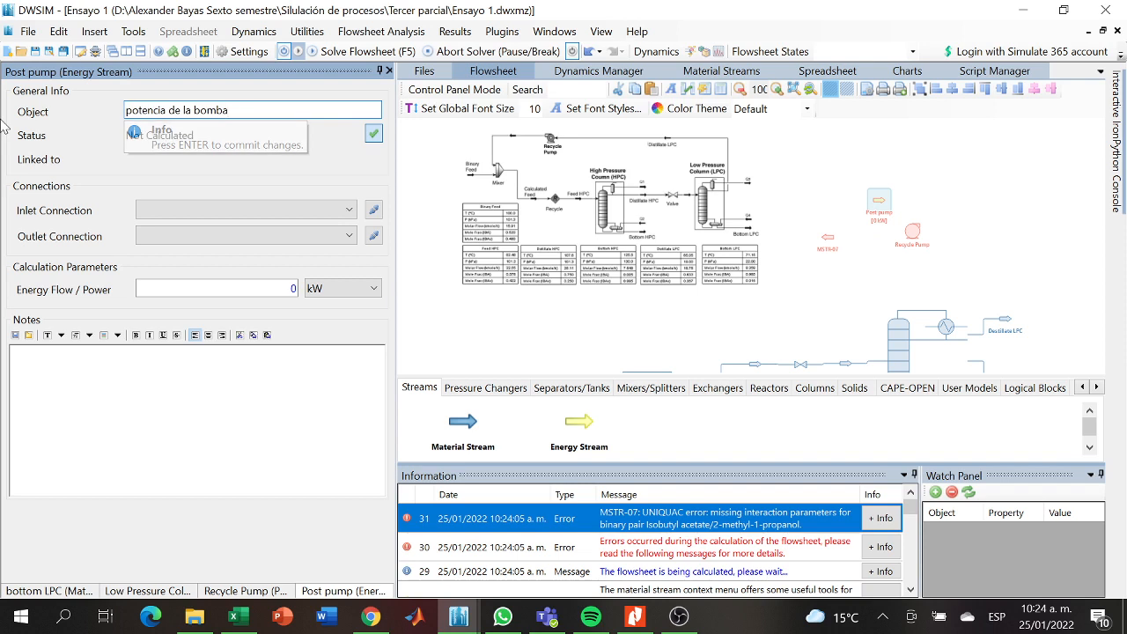
{"action": "key", "text": "Return"}
- Rename the material stream beside the Recycle Pump as Post Pump and set its property package to UNIFAC (2)
{"action": "left_click", "coordinate": [829, 238]}
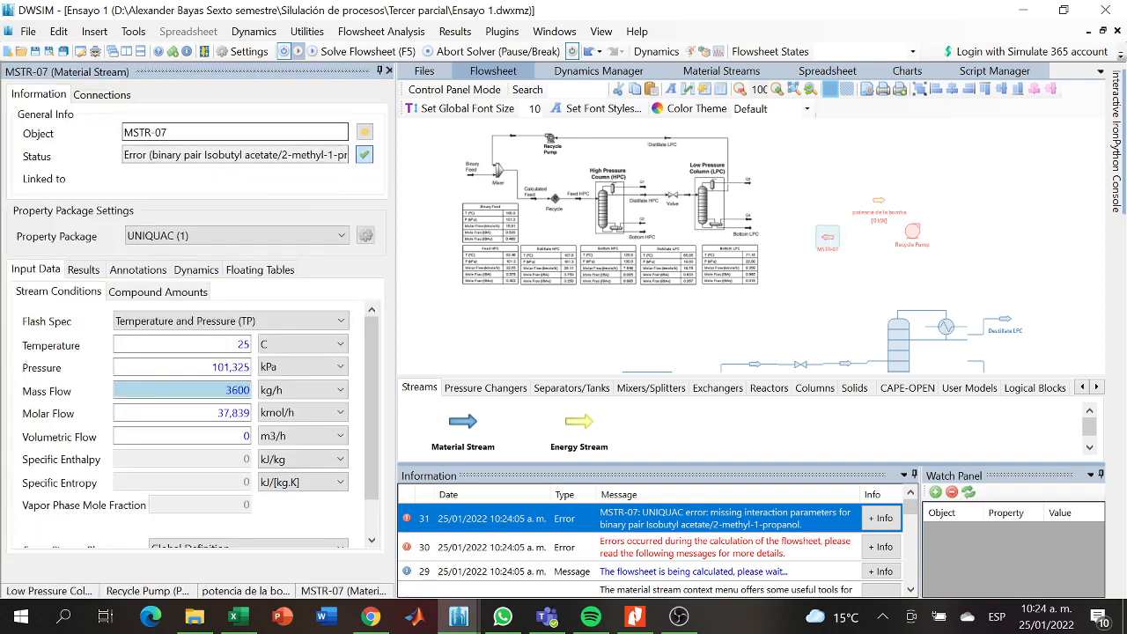
{"action": "left_click", "coordinate": [270, 134]}
{"action": "key", "text": "BackSpace"}
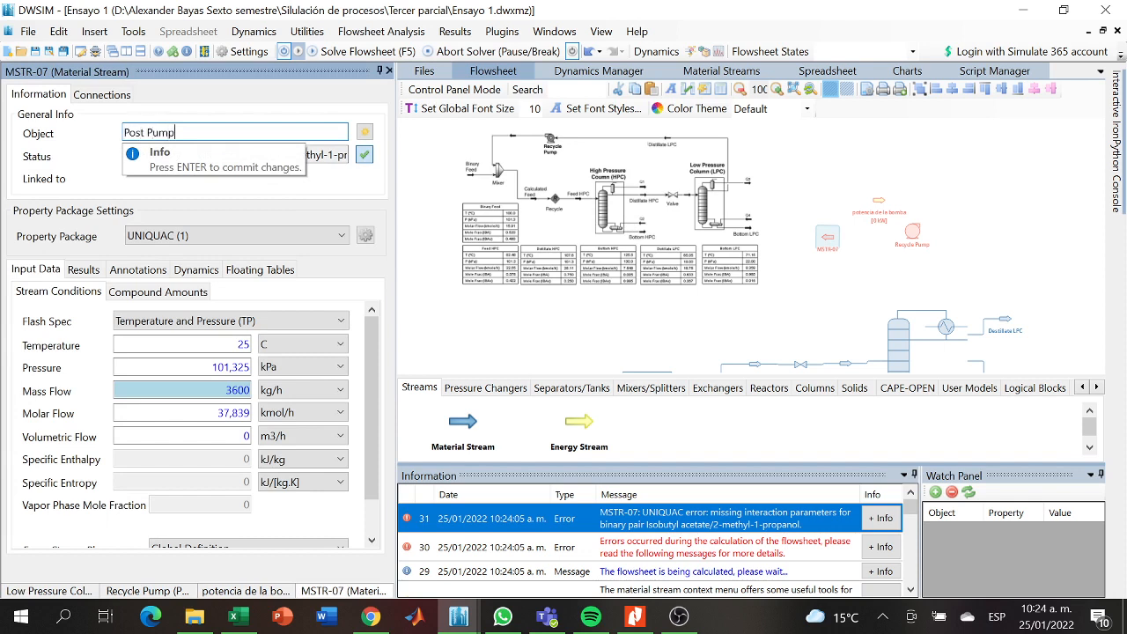
{"action": "key", "text": "Return"}
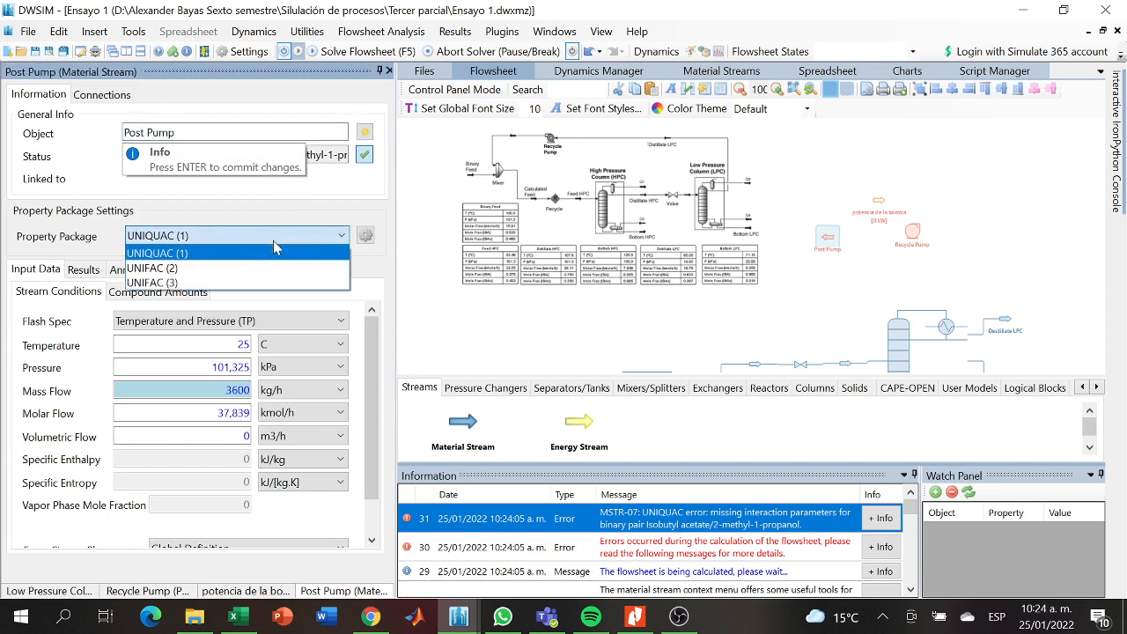
{"action": "left_click", "coordinate": [269, 236]}
{"action": "left_click", "coordinate": [220, 269]}
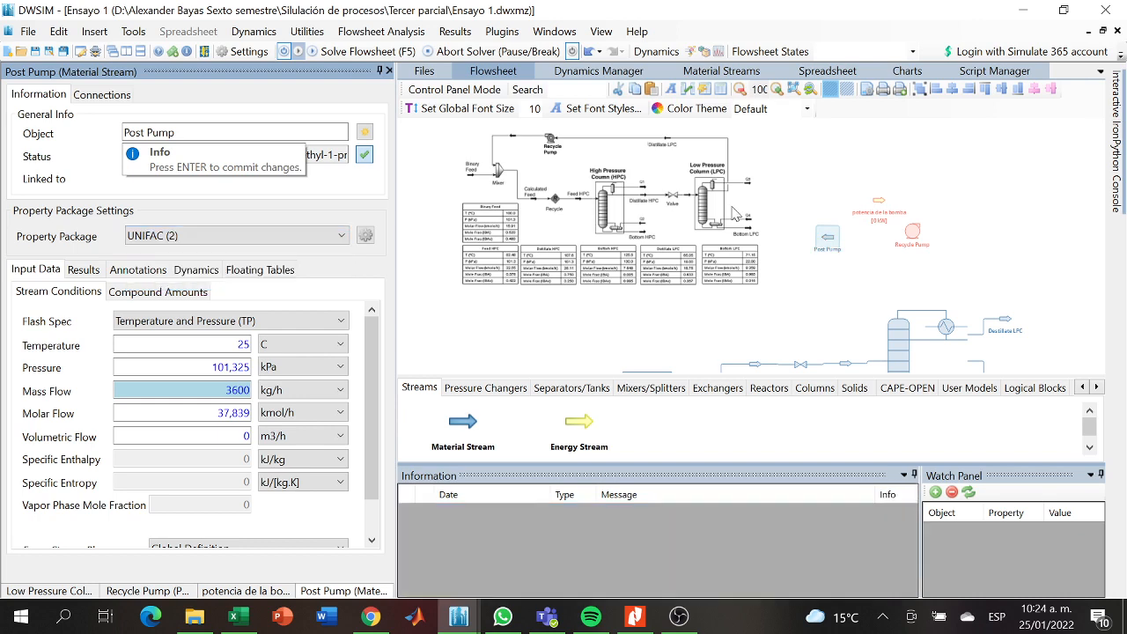
- Set the Recycle Pump's property package to UNIFAC (2)
{"action": "left_click", "coordinate": [879, 210]}
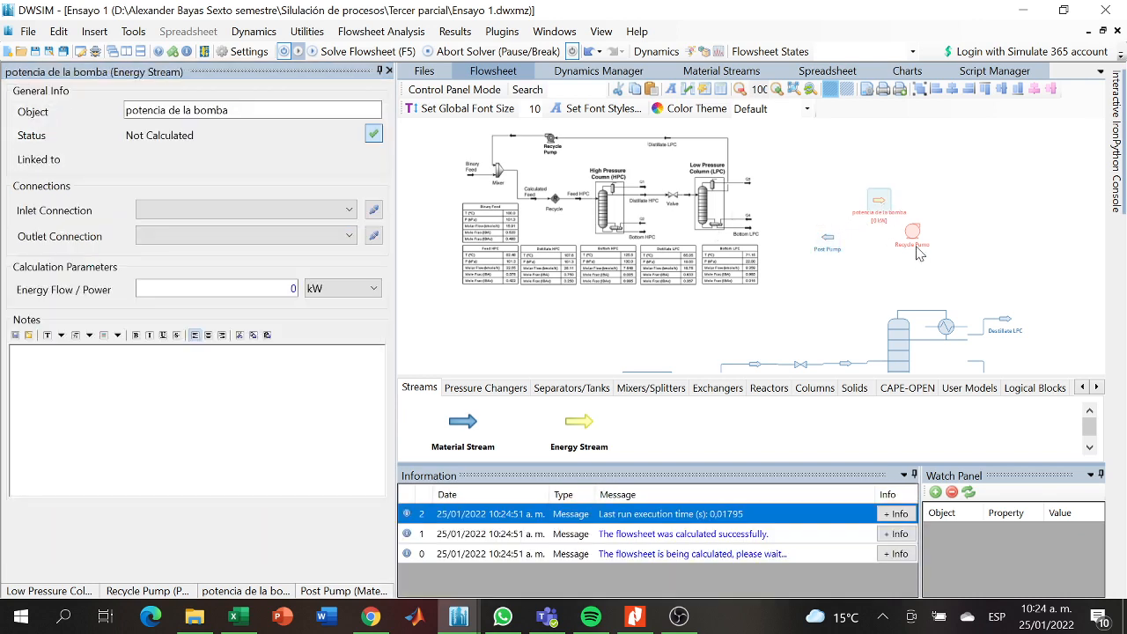
{"action": "left_click", "coordinate": [912, 249]}
{"action": "left_click", "coordinate": [912, 236]}
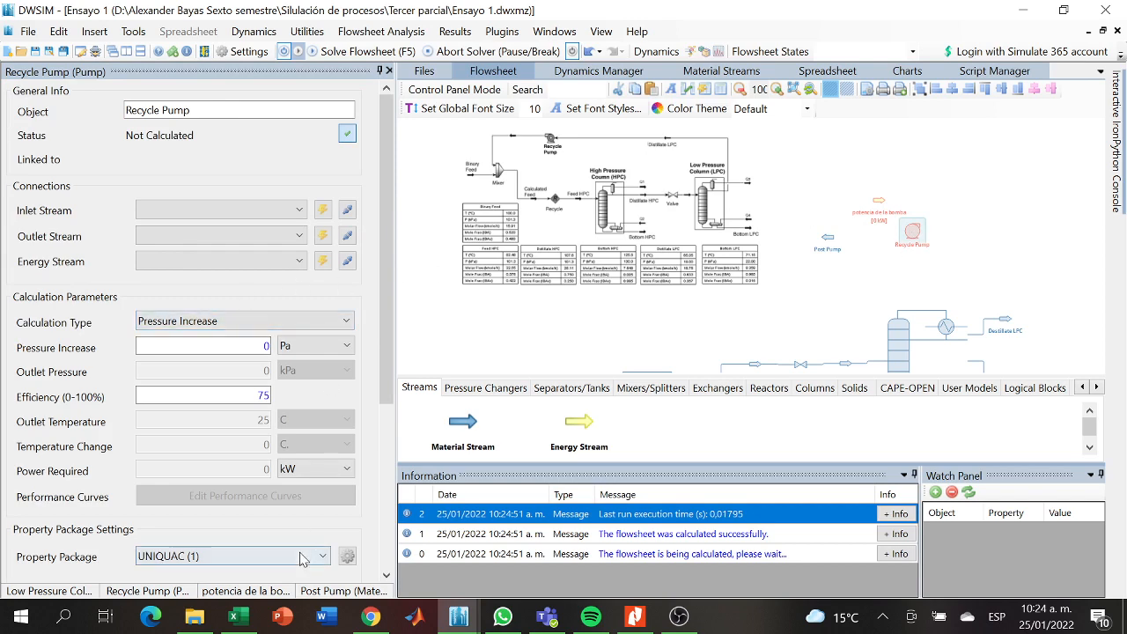
{"action": "left_click", "coordinate": [256, 557]}
{"action": "left_click", "coordinate": [231, 588]}
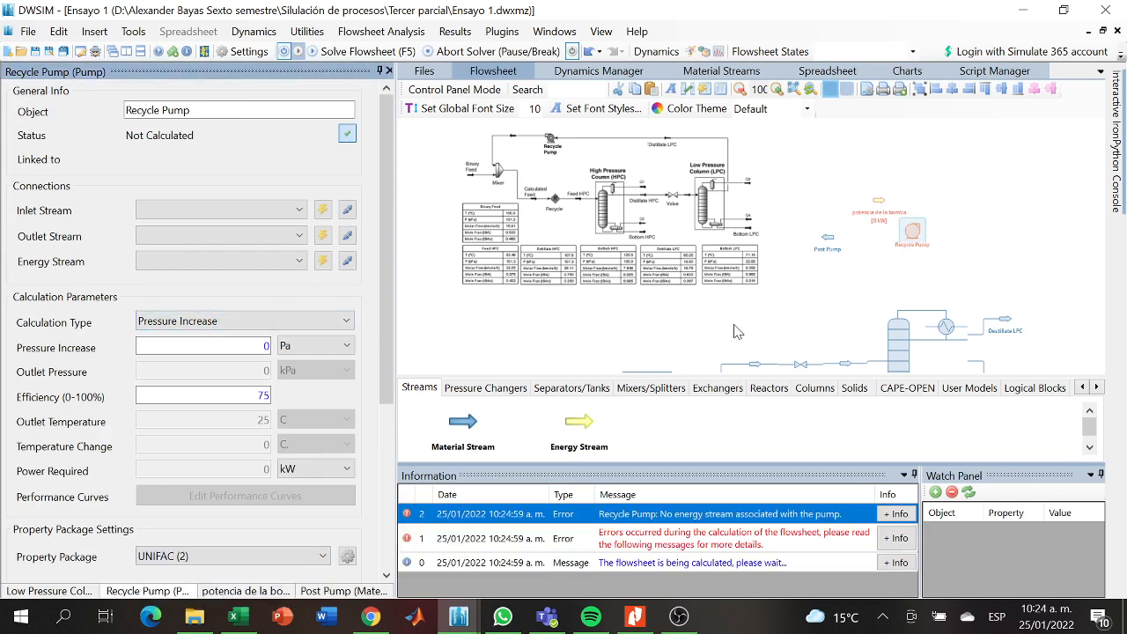
- Connect the Recycle Pump with Destillate LPC as inlet, Post Pump as outlet and potencia de la bomba as energy stream
{"action": "left_click_drag", "start_coordinate": [738, 331], "coordinate": [655, 302]}
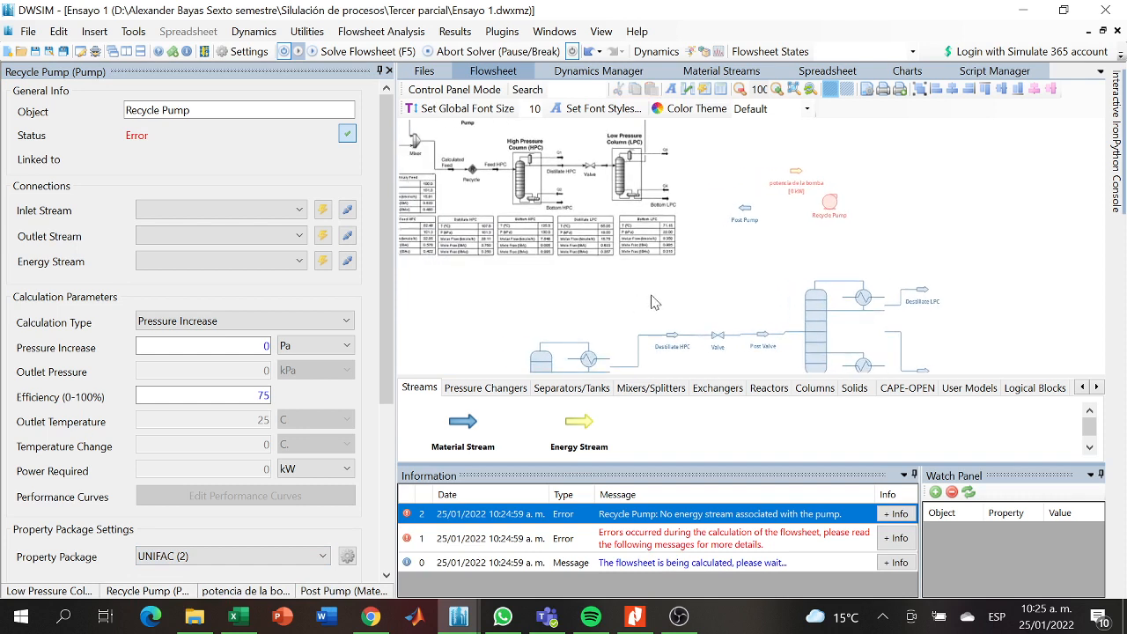
{"action": "left_click", "coordinate": [832, 213]}
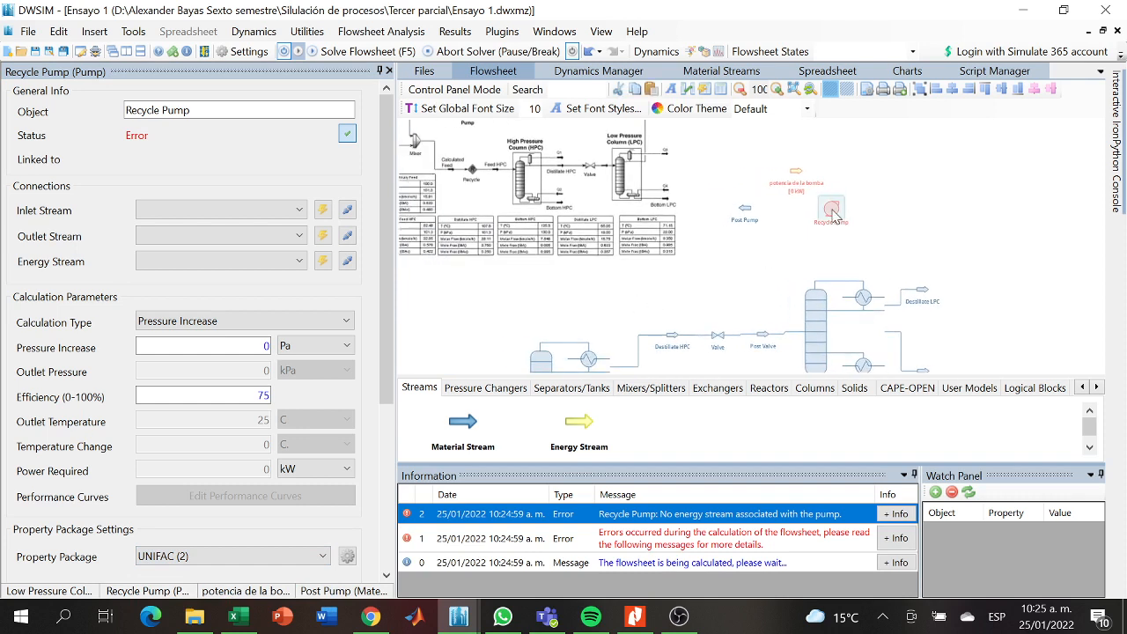
{"action": "left_click", "coordinate": [194, 214]}
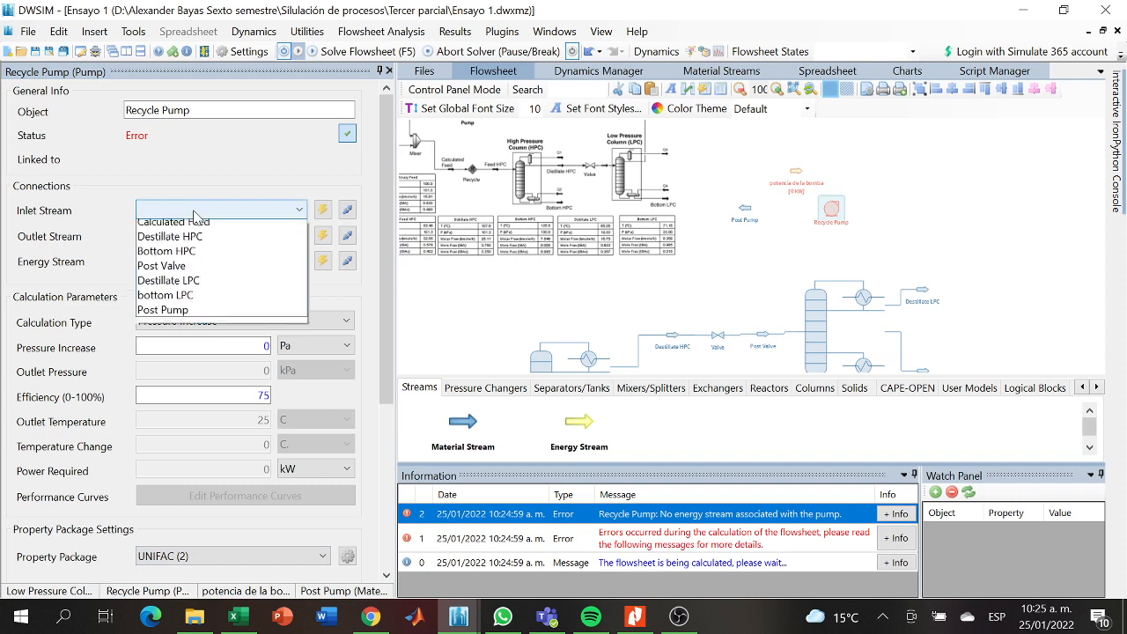
{"action": "left_click", "coordinate": [194, 286]}
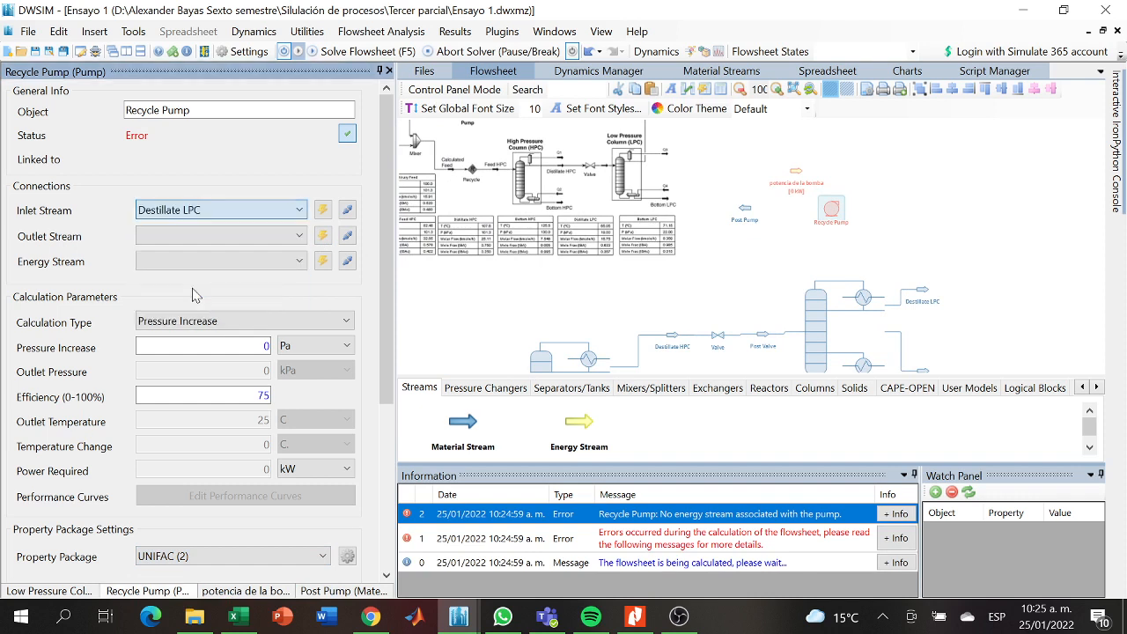
{"action": "left_click", "coordinate": [271, 237]}
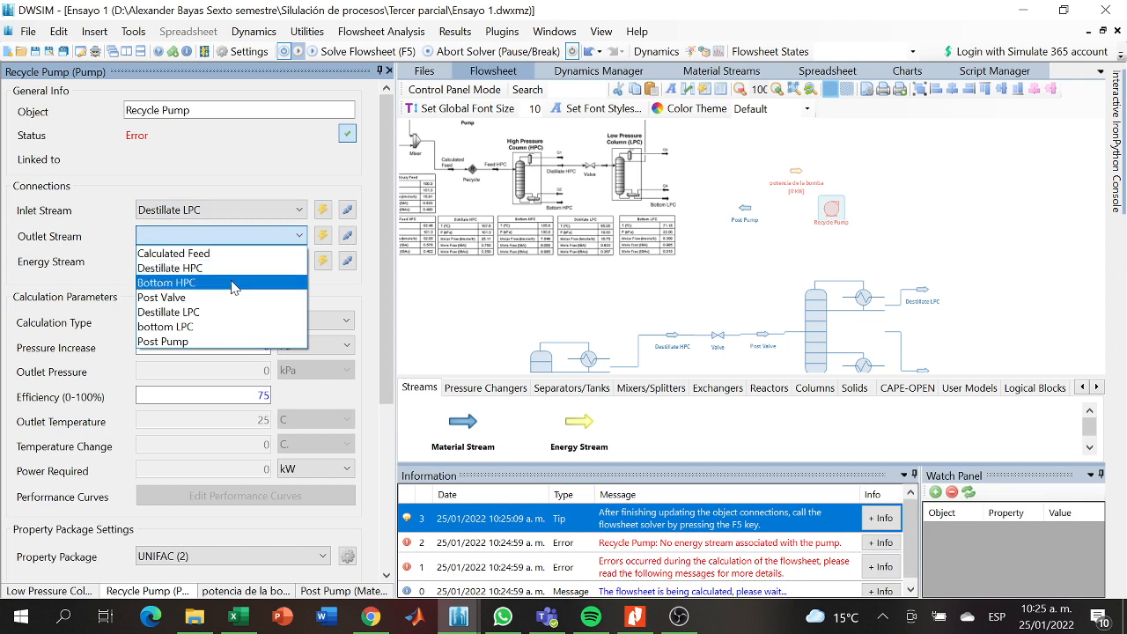
{"action": "left_click", "coordinate": [198, 341]}
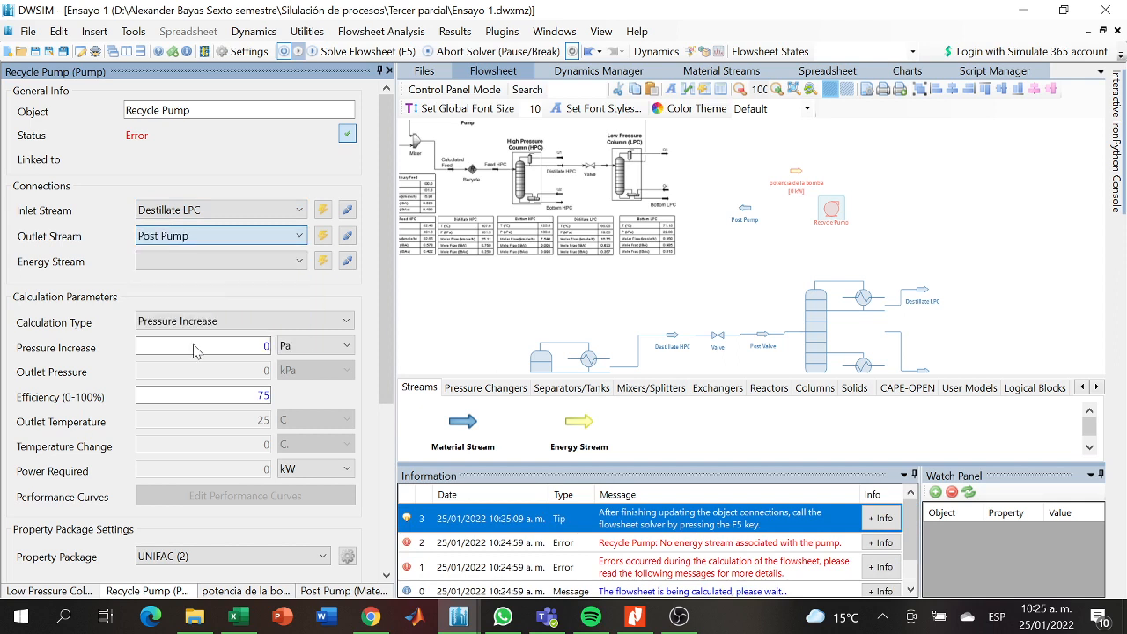
{"action": "left_click", "coordinate": [242, 262]}
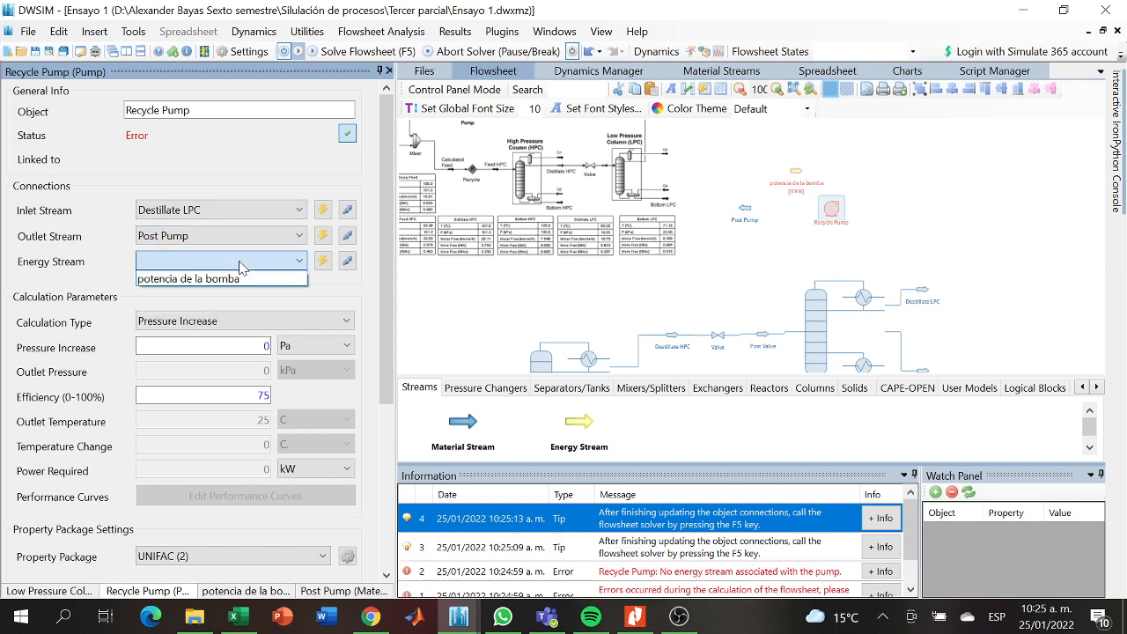
{"action": "left_click", "coordinate": [240, 277]}
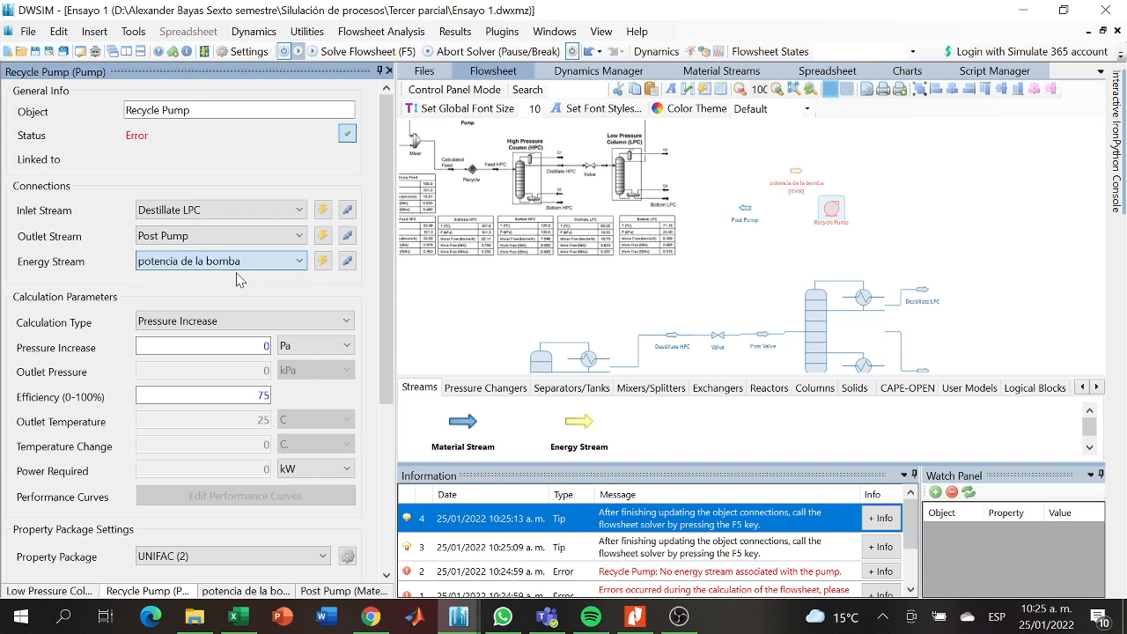
- Set the Recycle Pump's pressure increase to 110 Pa and calculate the flowsheet
{"action": "left_click_drag", "start_coordinate": [390, 340], "coordinate": [385, 396]}
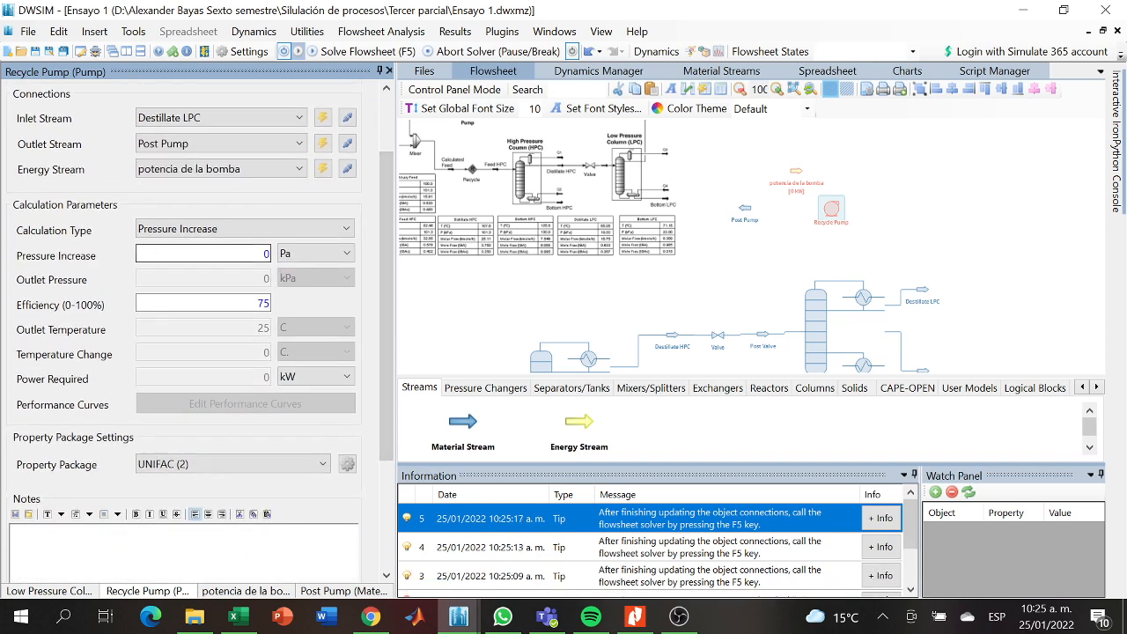
{"action": "right_click", "coordinate": [267, 252]}
{"action": "left_click", "coordinate": [265, 253]}
{"action": "key", "text": "Return"}
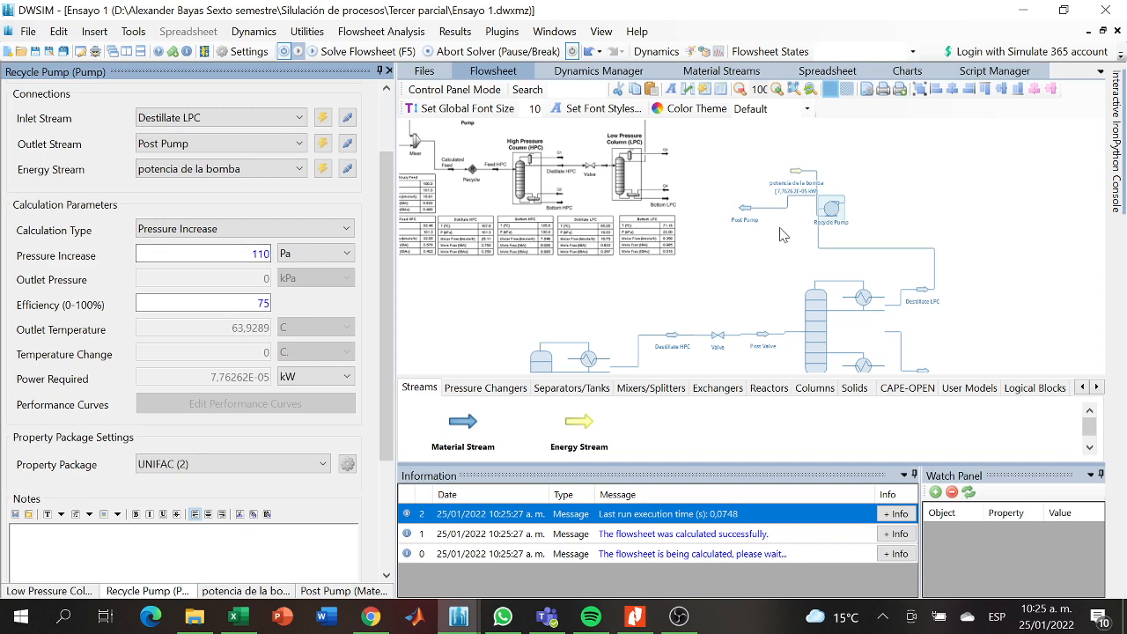
- Move the potencia de la bomba energy stream further right and the Recycle Pump down closer to the low pressure column
{"action": "mouse_move", "coordinate": [803, 190]}
{"action": "left_click_drag", "start_coordinate": [798, 172], "coordinate": [864, 174]}
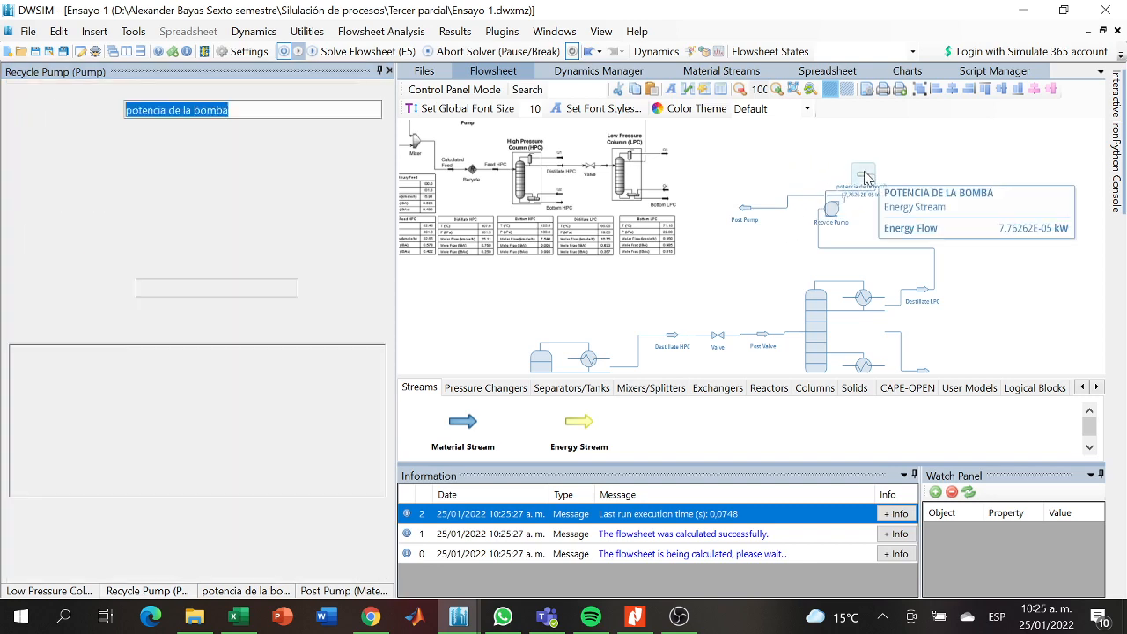
{"action": "mouse_move", "coordinate": [830, 211]}
{"action": "left_click_drag", "start_coordinate": [831, 211], "coordinate": [808, 246]}
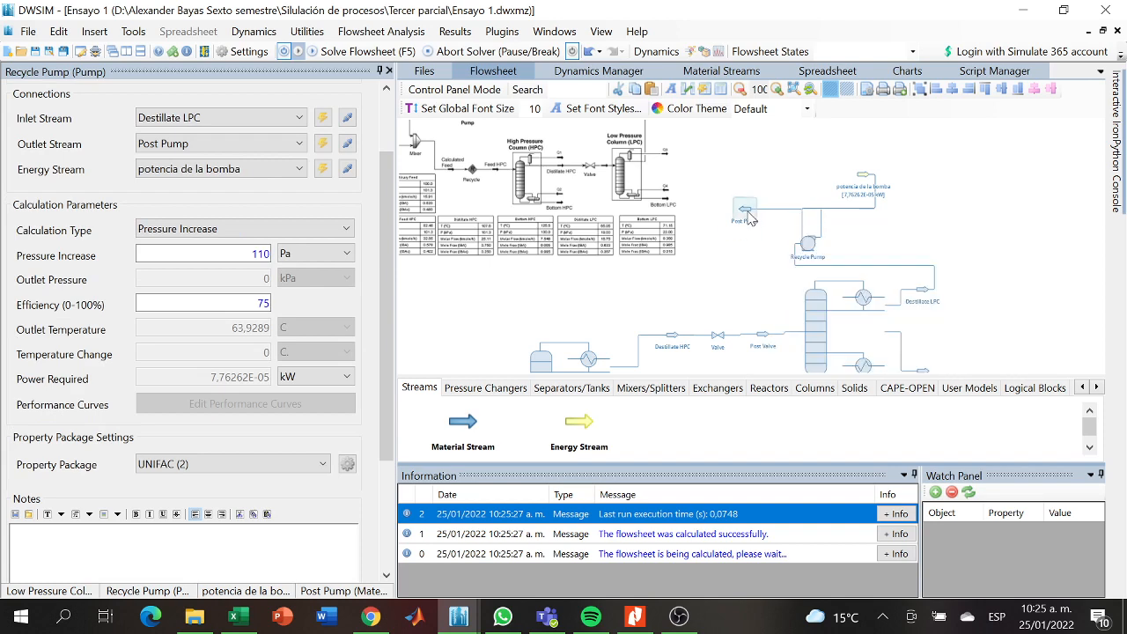
- Move the Post Pump stream across the flowsheet to sit above the Calculated Feed stream
{"action": "left_click_drag", "start_coordinate": [749, 214], "coordinate": [669, 284]}
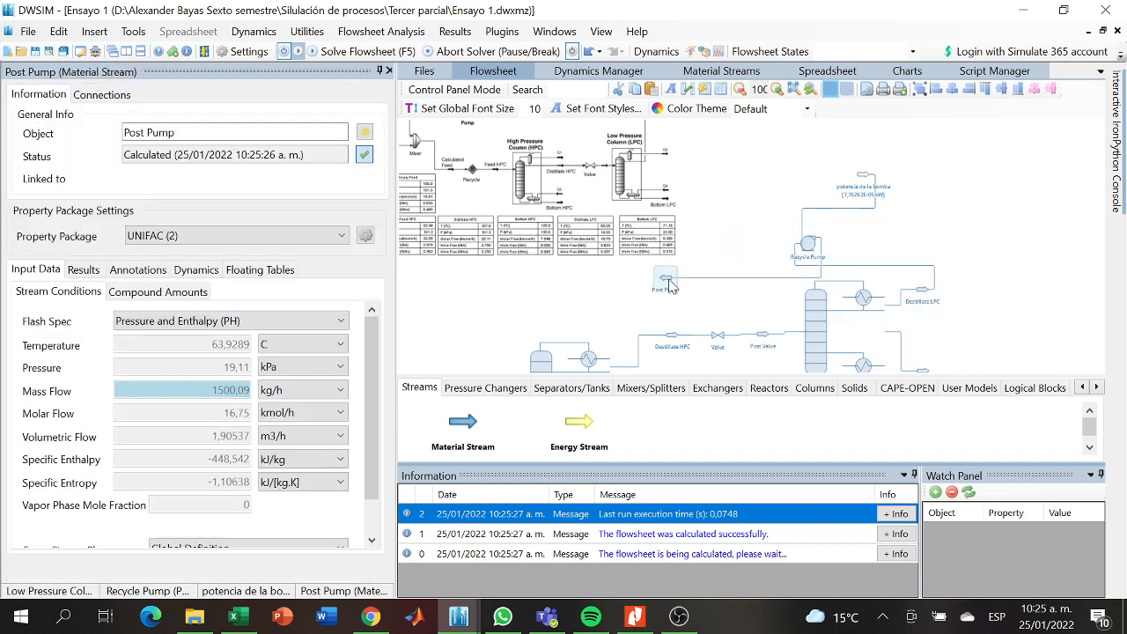
{"action": "left_click_drag", "start_coordinate": [557, 217], "coordinate": [560, 148]}
{"action": "left_click_drag", "start_coordinate": [512, 264], "coordinate": [588, 265]}
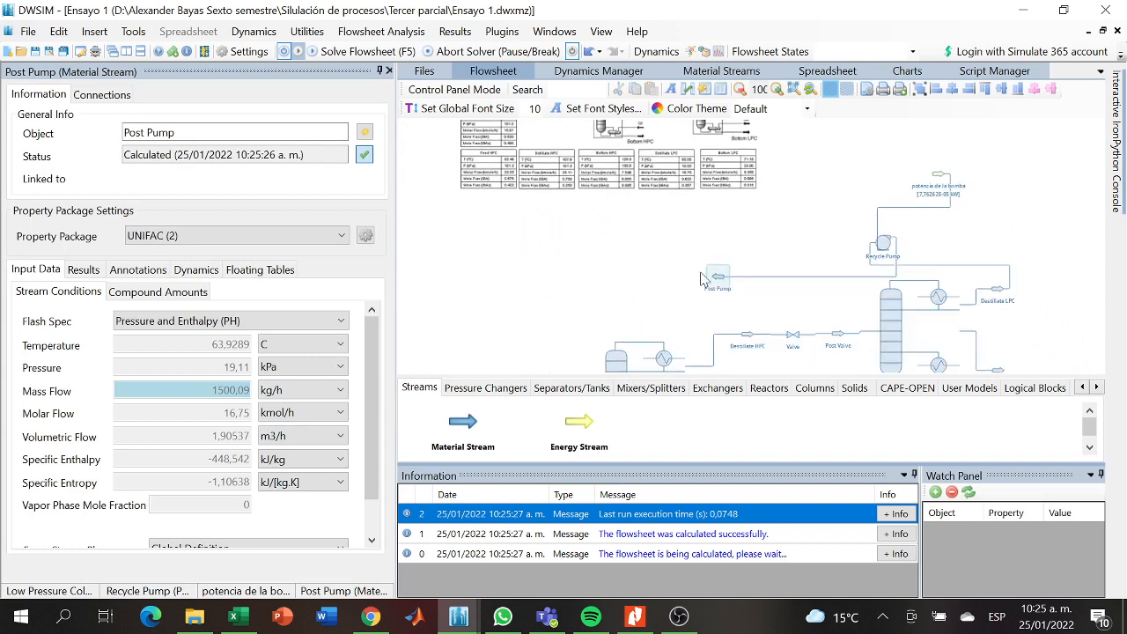
{"action": "left_click_drag", "start_coordinate": [742, 278], "coordinate": [613, 258]}
{"action": "left_click_drag", "start_coordinate": [552, 321], "coordinate": [671, 243]}
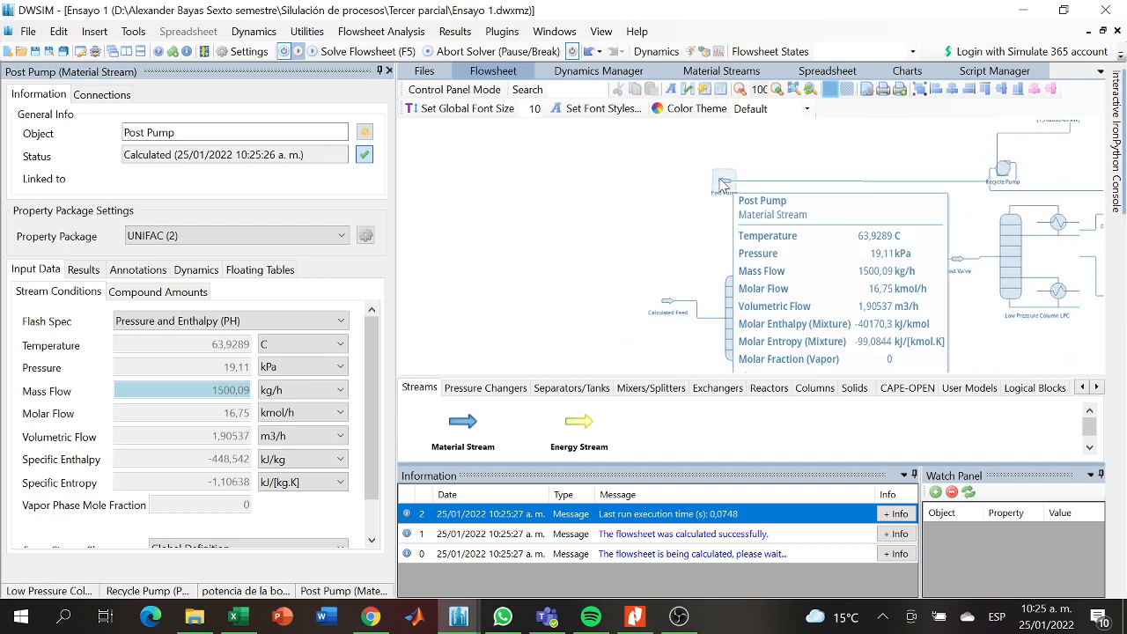
{"action": "left_click_drag", "start_coordinate": [725, 181], "coordinate": [665, 180]}
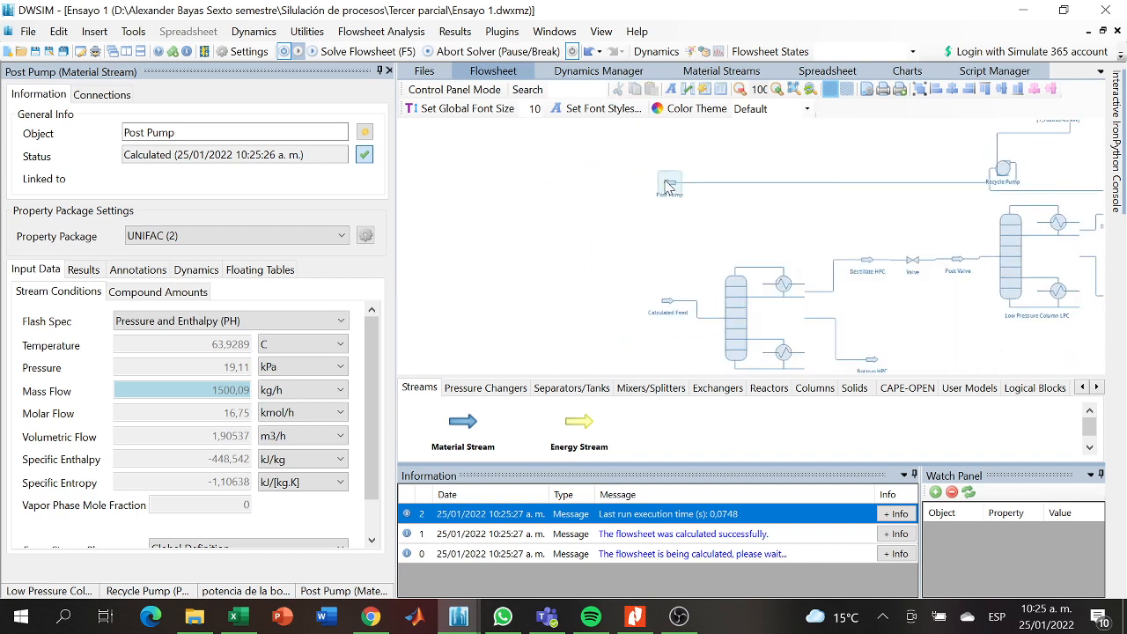
- Add a Stream Mixer to the left of and slightly above the Calculated Feed stream
{"action": "left_click", "coordinate": [652, 250]}
{"action": "left_click", "coordinate": [473, 392]}
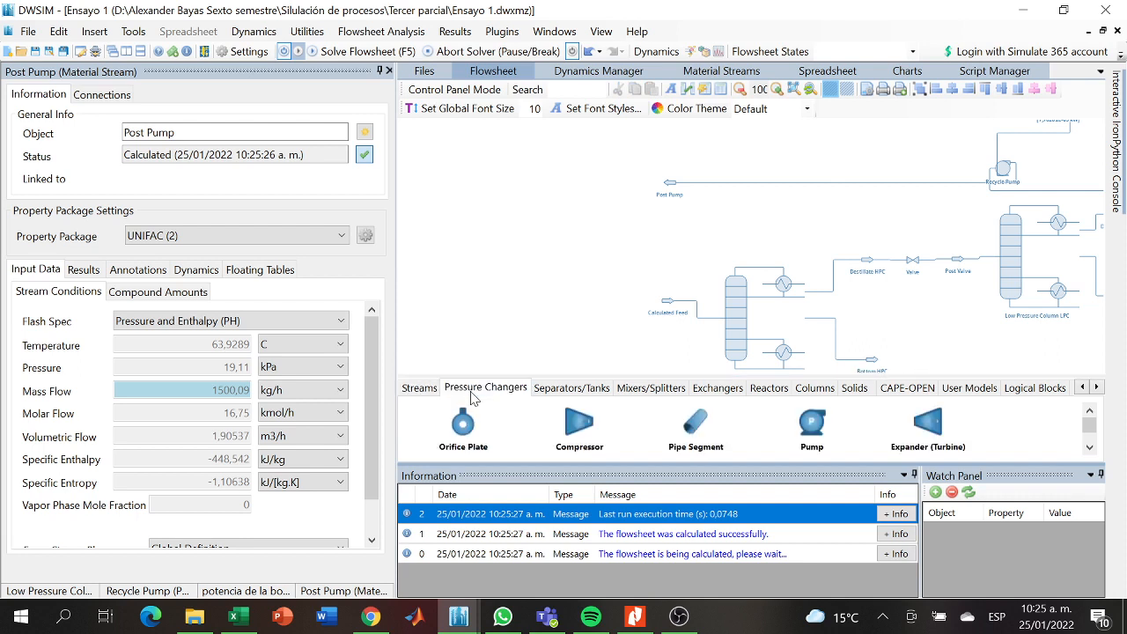
{"action": "left_click", "coordinate": [597, 393]}
{"action": "left_click", "coordinate": [623, 392]}
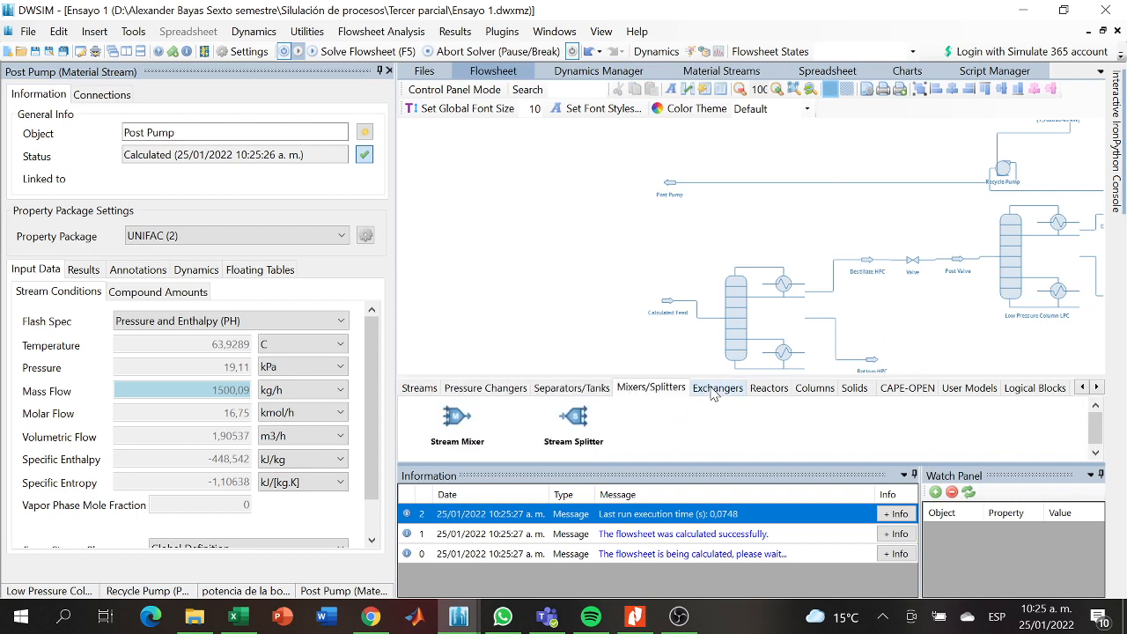
{"action": "left_click_drag", "start_coordinate": [604, 282], "coordinate": [582, 270]}
- Add a material stream to the left of the new mixer
{"action": "left_click", "coordinate": [418, 387]}
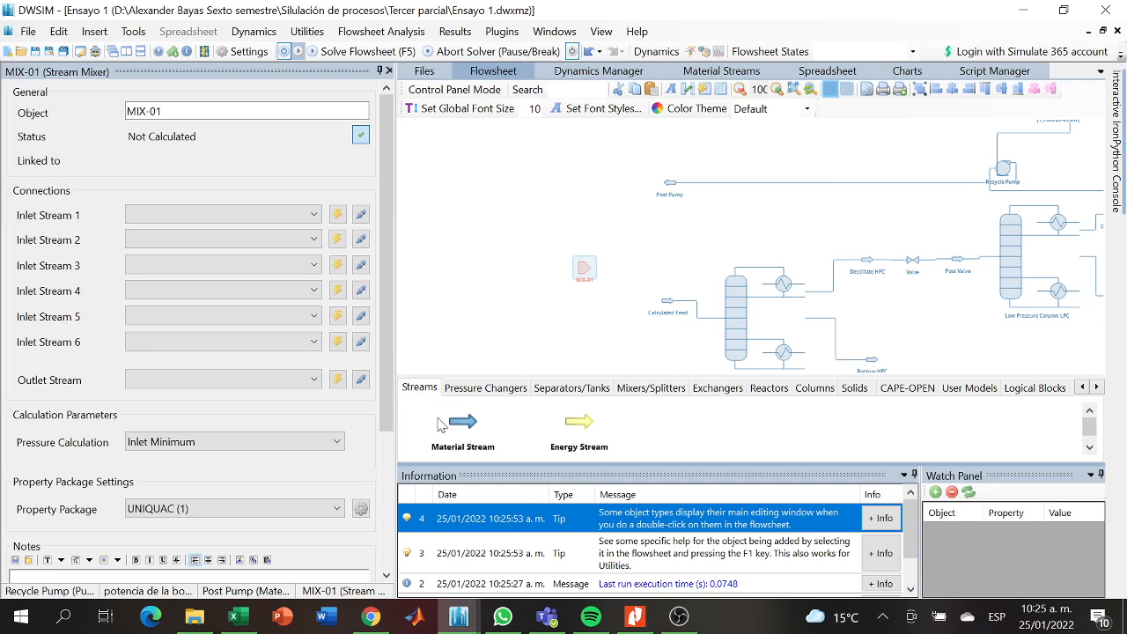
{"action": "left_click_drag", "start_coordinate": [453, 427], "coordinate": [504, 278]}
{"action": "left_click_drag", "start_coordinate": [664, 183], "coordinate": [618, 195]}
- Rename the stream mixer as MIX
{"action": "left_click", "coordinate": [542, 287]}
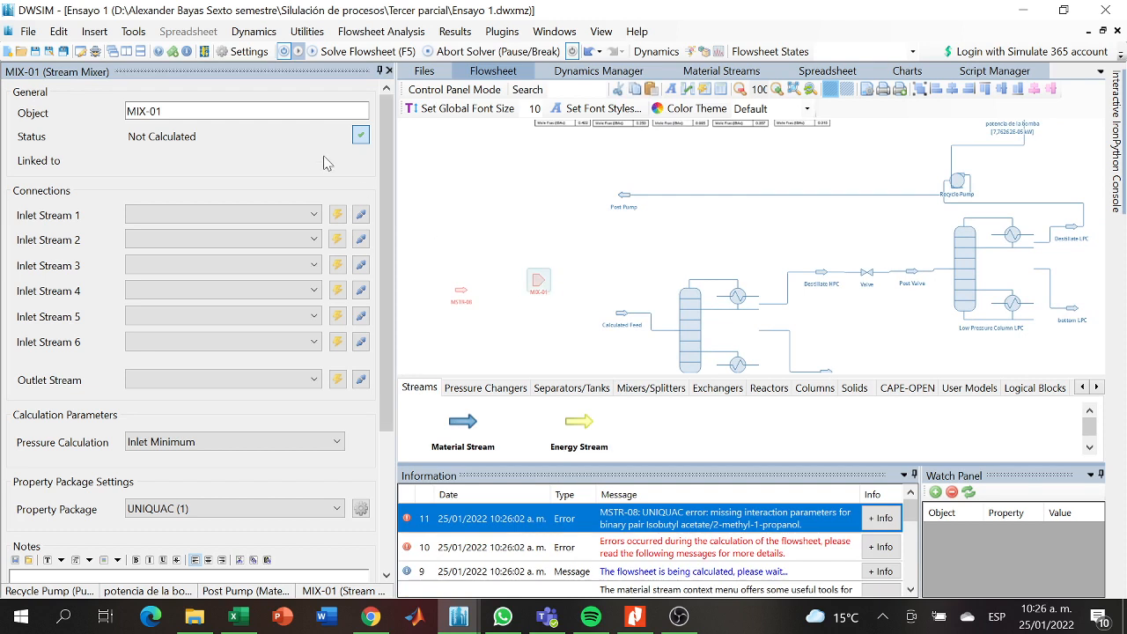
{"action": "left_click", "coordinate": [265, 111]}
{"action": "key", "text": "BackSpace"}
{"action": "key", "text": "BackSpace"}
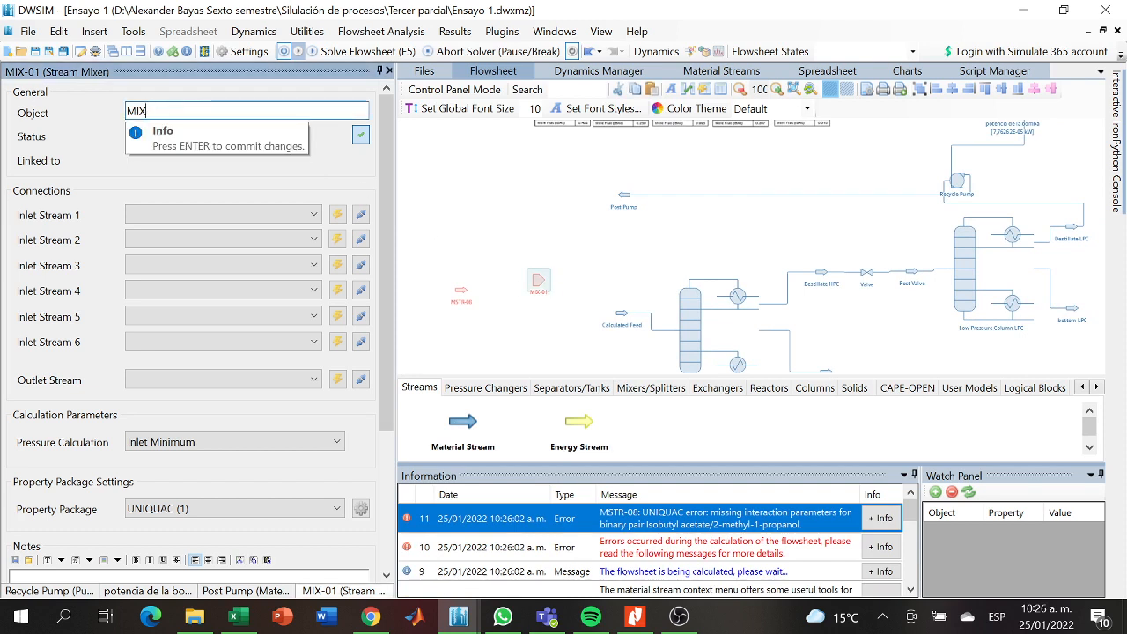
{"action": "key", "text": "Return"}
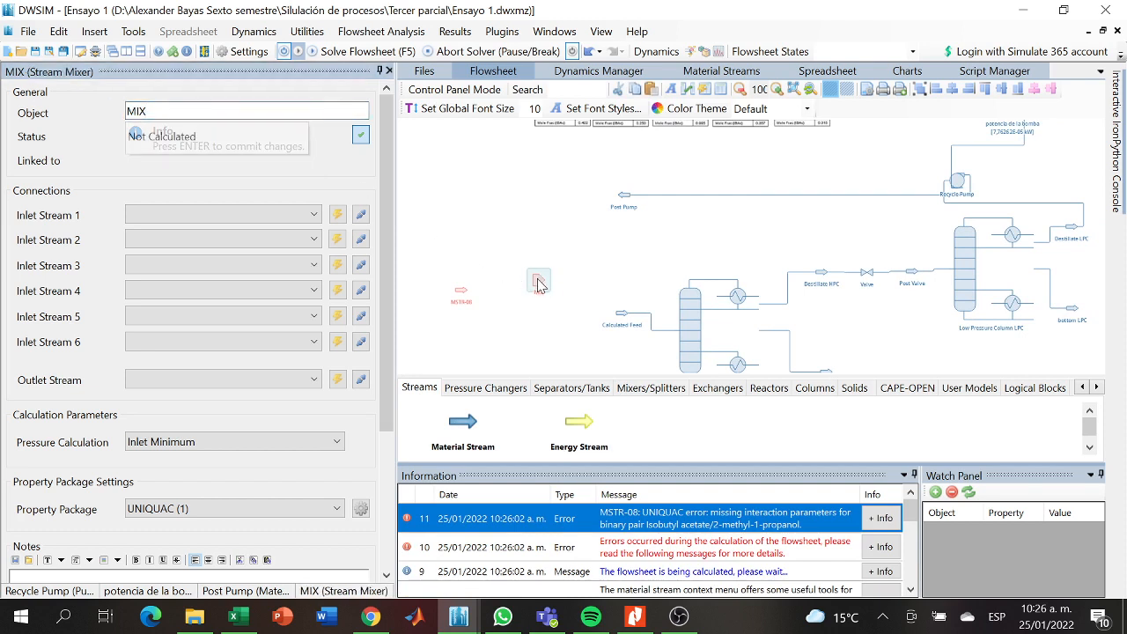
- Turn off the flowsheet solver and connect Post Pump as Inlet Stream 1 of MIX
{"action": "left_click", "coordinate": [283, 52]}
{"action": "left_click", "coordinate": [310, 215]}
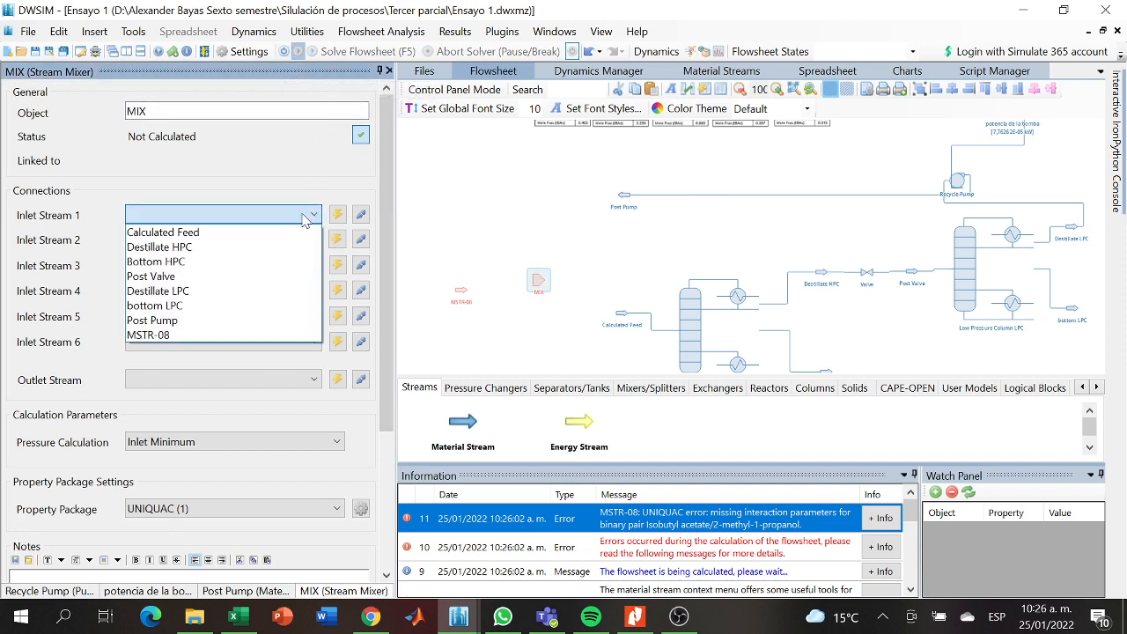
{"action": "left_click", "coordinate": [165, 321]}
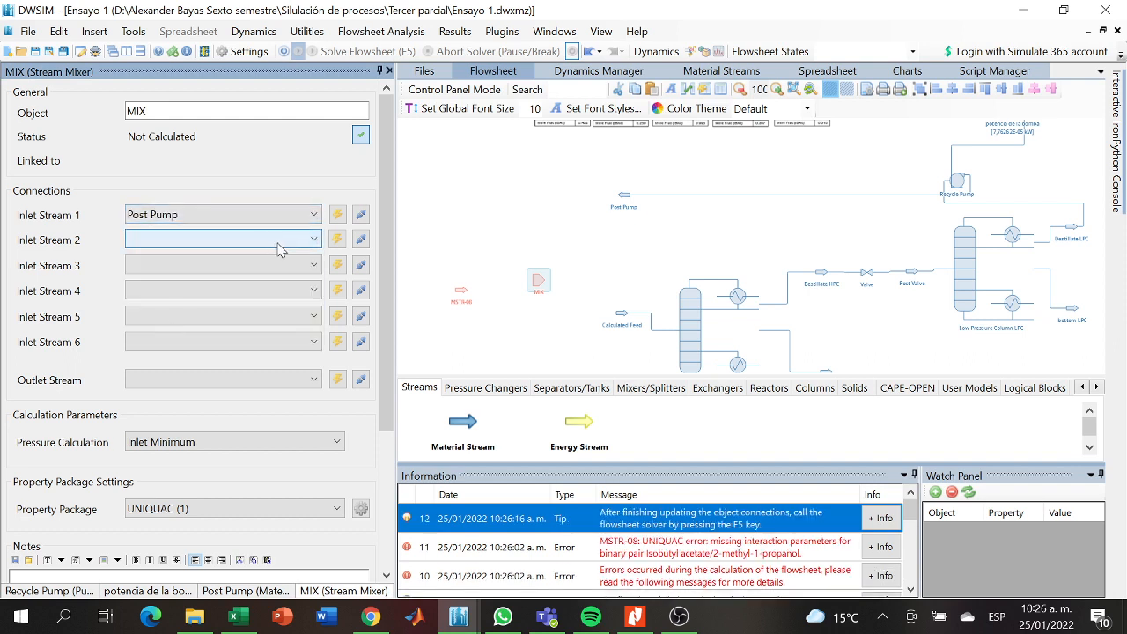
- Rename the new material stream beside MIX as Binary feed and set its property package to UNIFAC (2)
{"action": "left_click", "coordinate": [460, 291]}
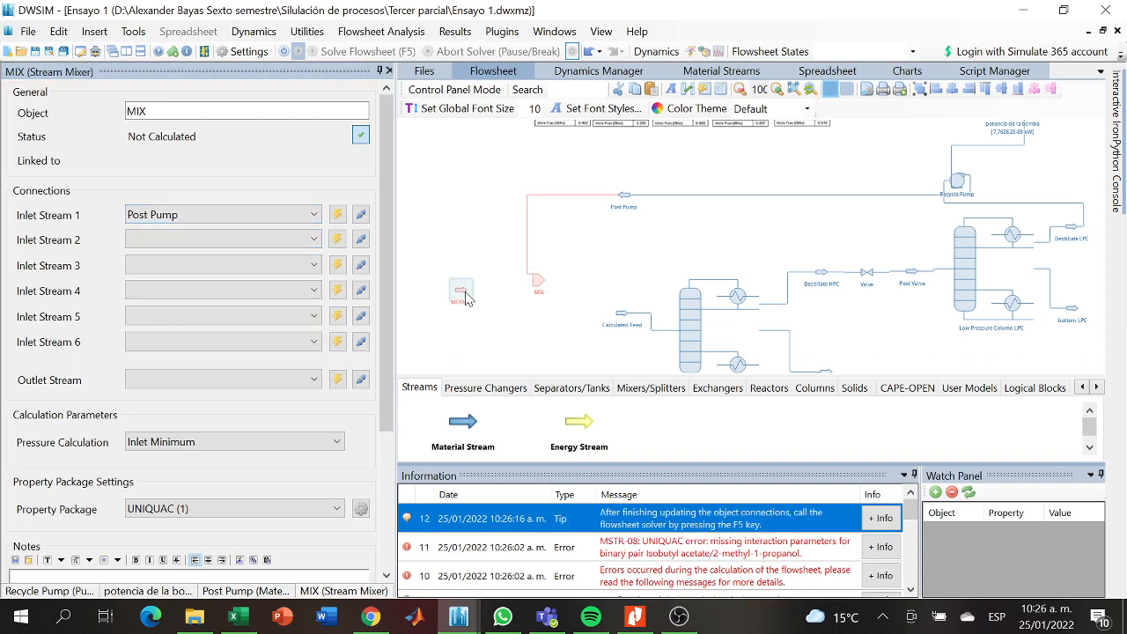
{"action": "left_click_drag", "start_coordinate": [169, 132], "coordinate": [123, 133]}
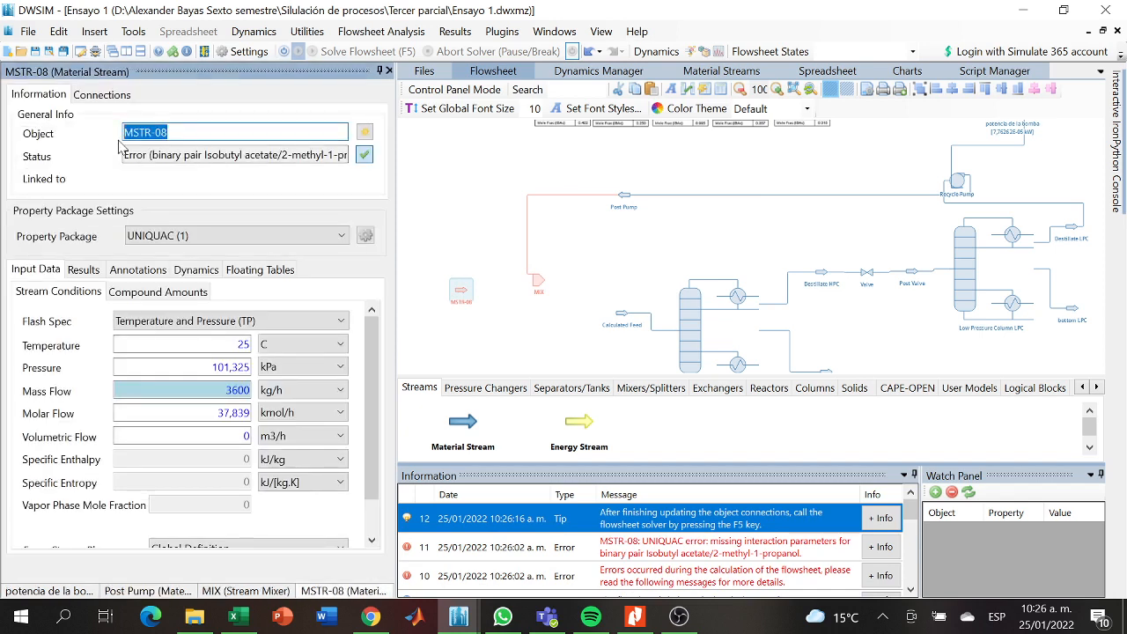
{"action": "key", "text": "BackSpace"}
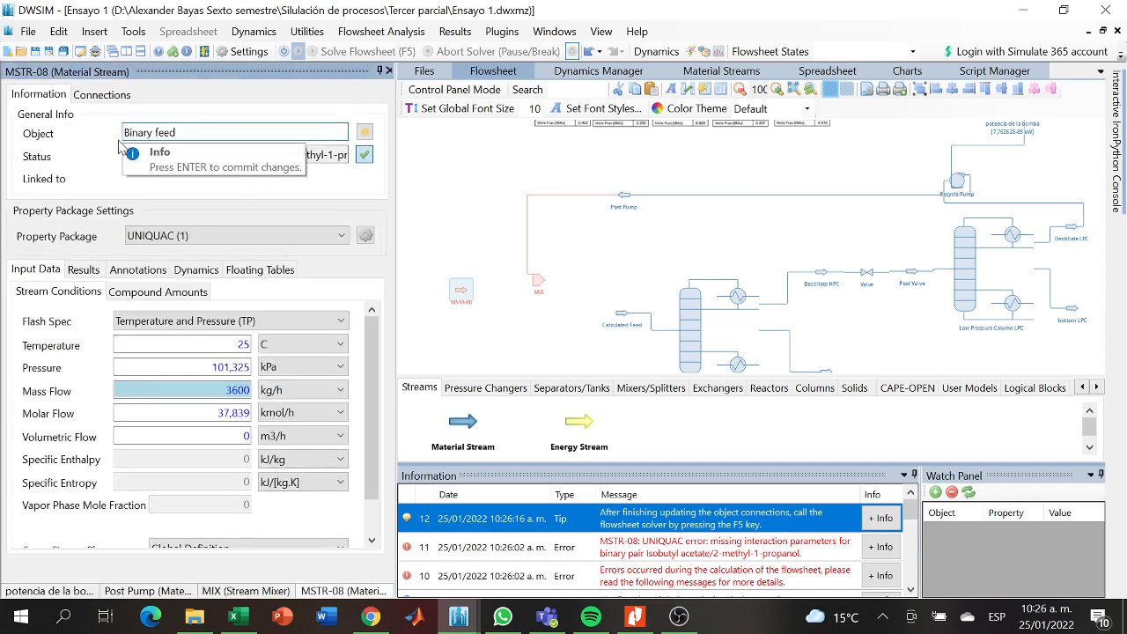
{"action": "key", "text": "Return"}
{"action": "left_click", "coordinate": [259, 236]}
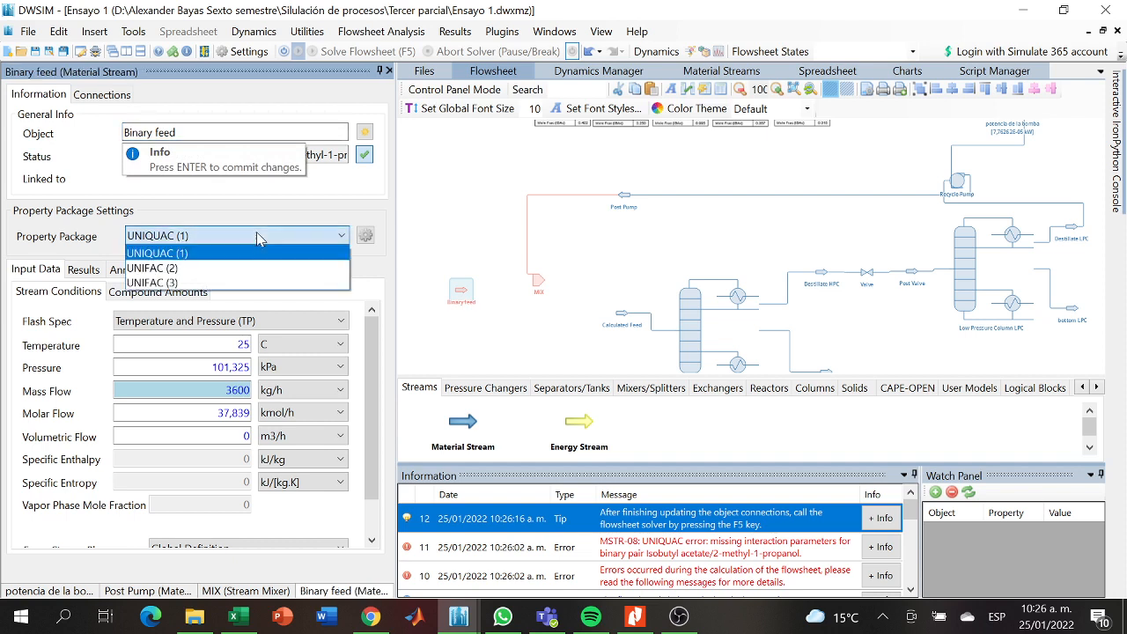
{"action": "left_click", "coordinate": [195, 270]}
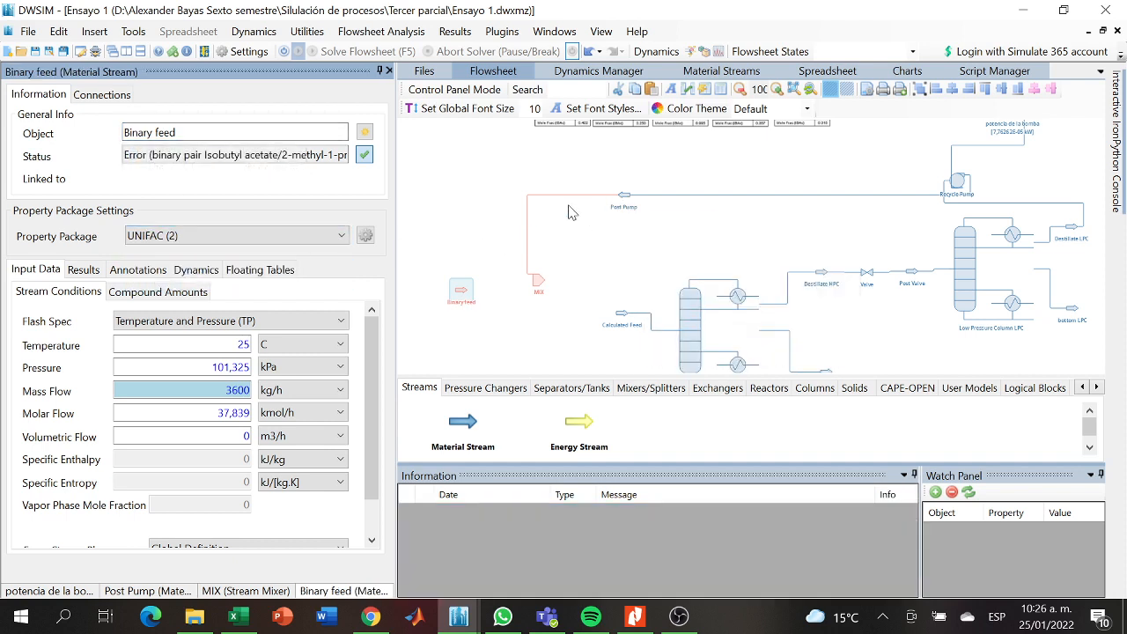
- Set MIX's property package to UNIFAC (2) and move the Binary feed stream closer to the mixer
{"action": "left_click", "coordinate": [539, 283]}
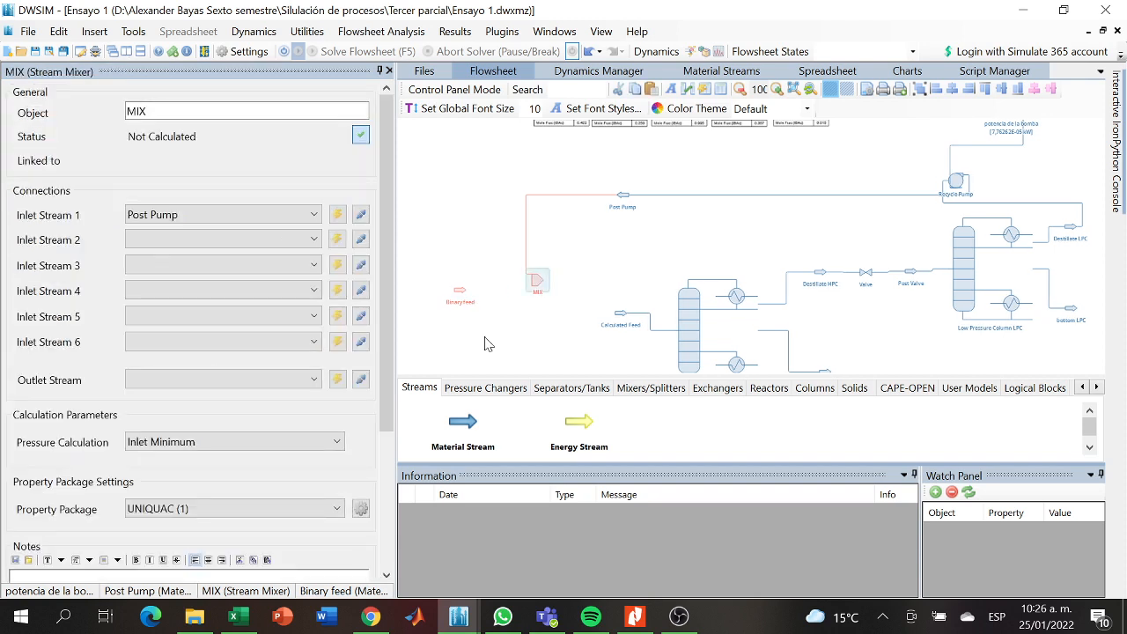
{"action": "left_click", "coordinate": [265, 508]}
{"action": "left_click", "coordinate": [229, 538]}
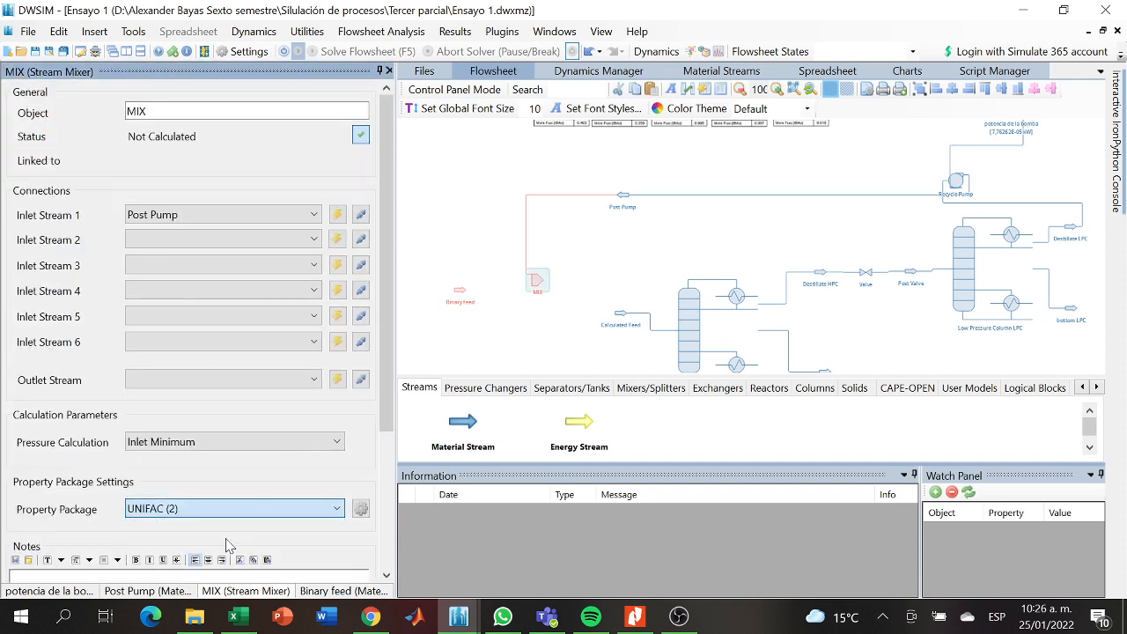
{"action": "left_click", "coordinate": [521, 329]}
{"action": "left_click_drag", "start_coordinate": [463, 306], "coordinate": [493, 295]}
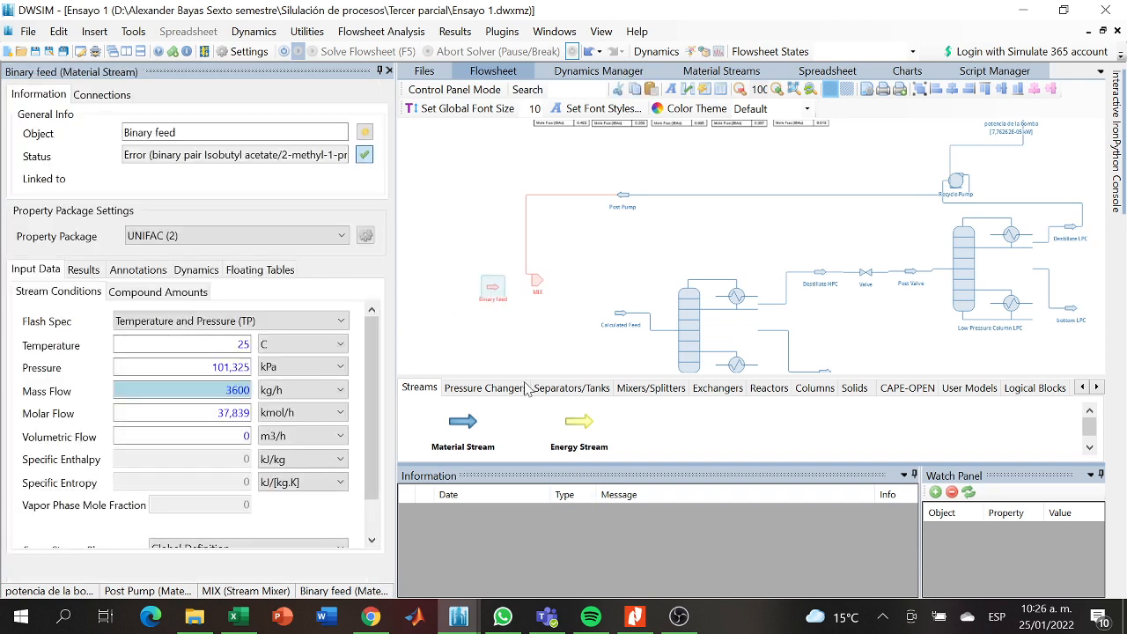
- Set the Binary feed stream's temperature to 100 C and its pressure to 101,3 kPa
{"action": "left_click_drag", "start_coordinate": [479, 335], "coordinate": [578, 367]}
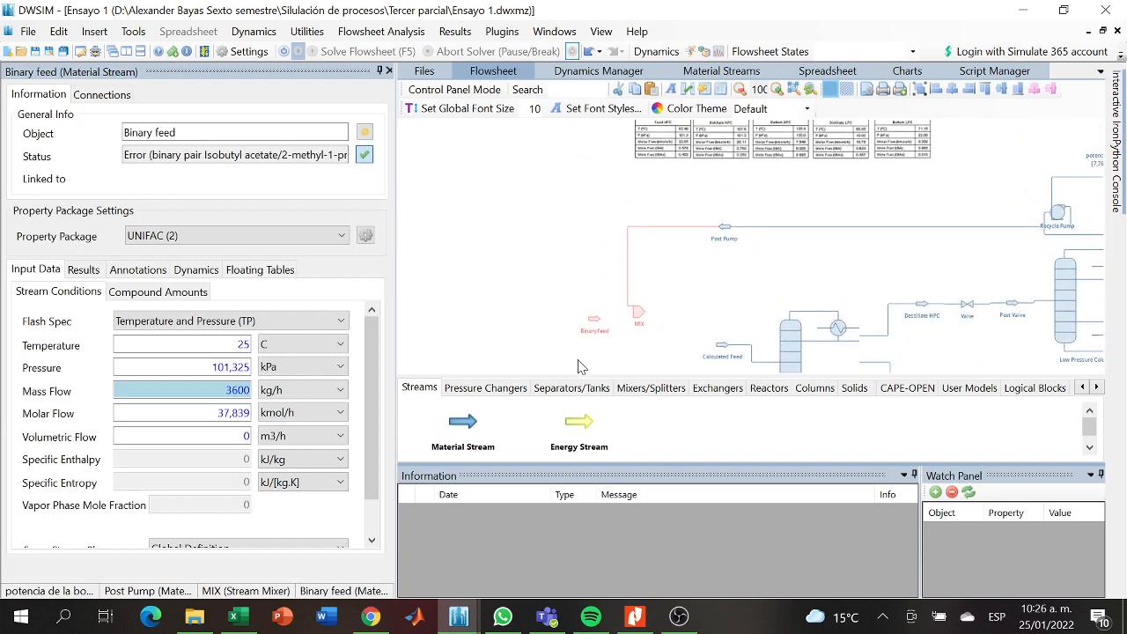
{"action": "left_click_drag", "start_coordinate": [560, 206], "coordinate": [526, 244]}
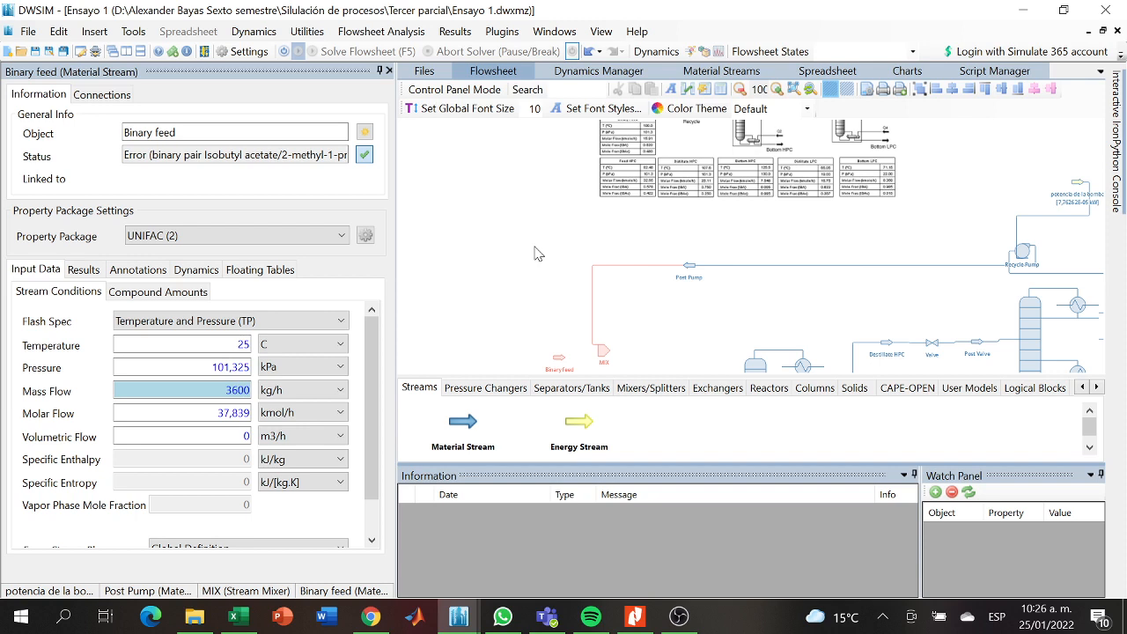
{"action": "left_click", "coordinate": [555, 365]}
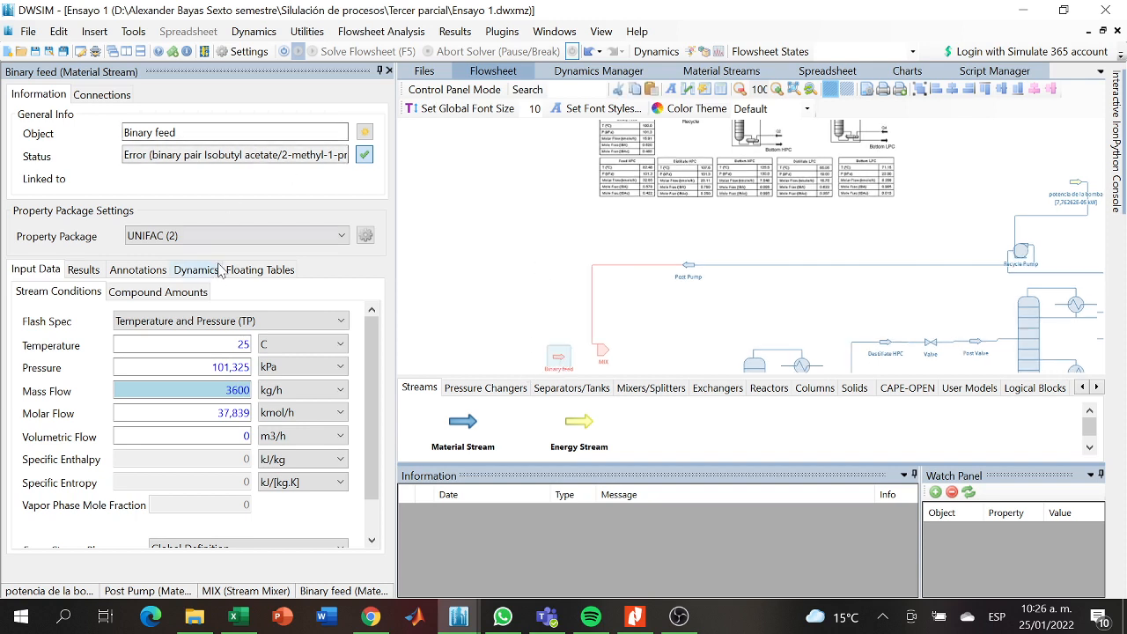
{"action": "left_click", "coordinate": [239, 344]}
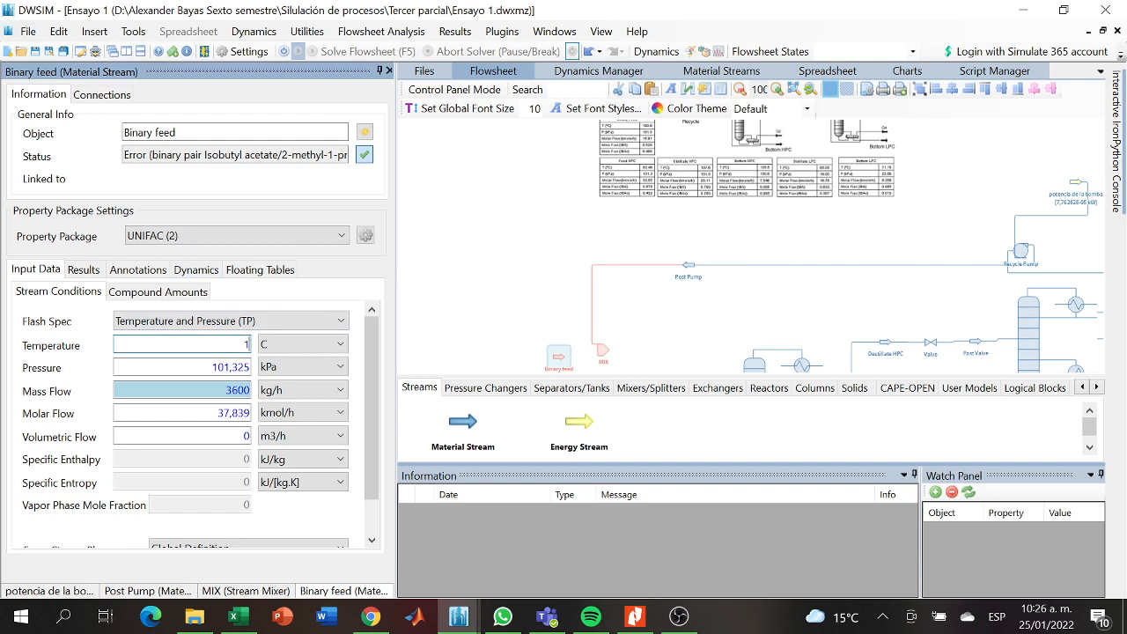
{"action": "key", "text": "Return"}
{"action": "left_click", "coordinate": [244, 366]}
{"action": "key", "text": "BackSpace"}
{"action": "key", "text": "Return"}
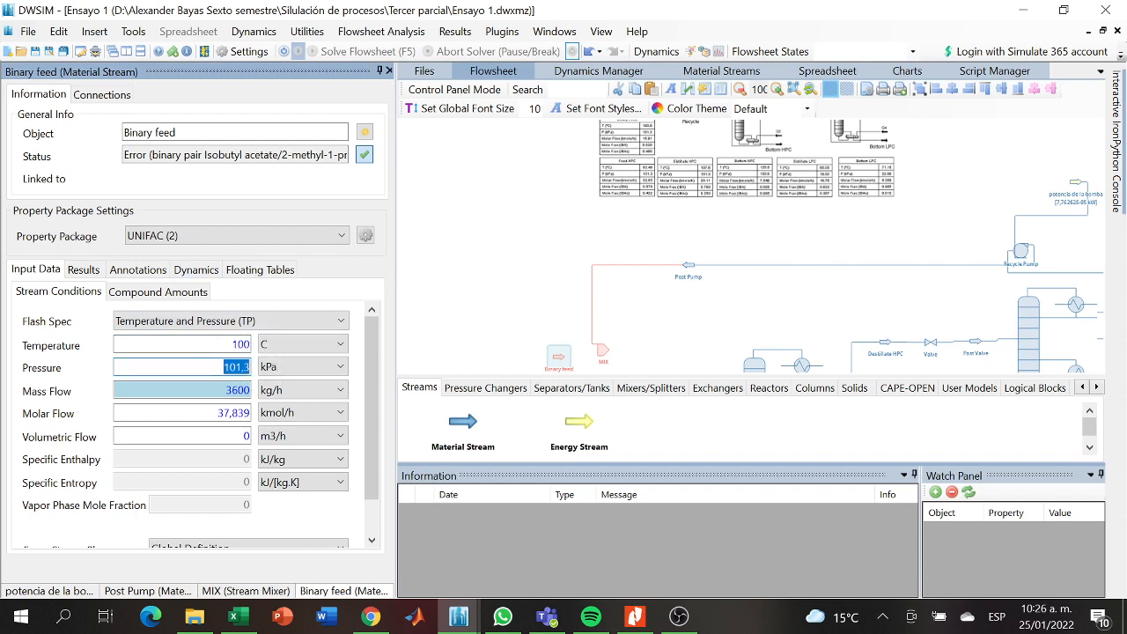
- Set the Binary feed stream's molar flow to 15,91 kmol/h
{"action": "left_click", "coordinate": [247, 413]}
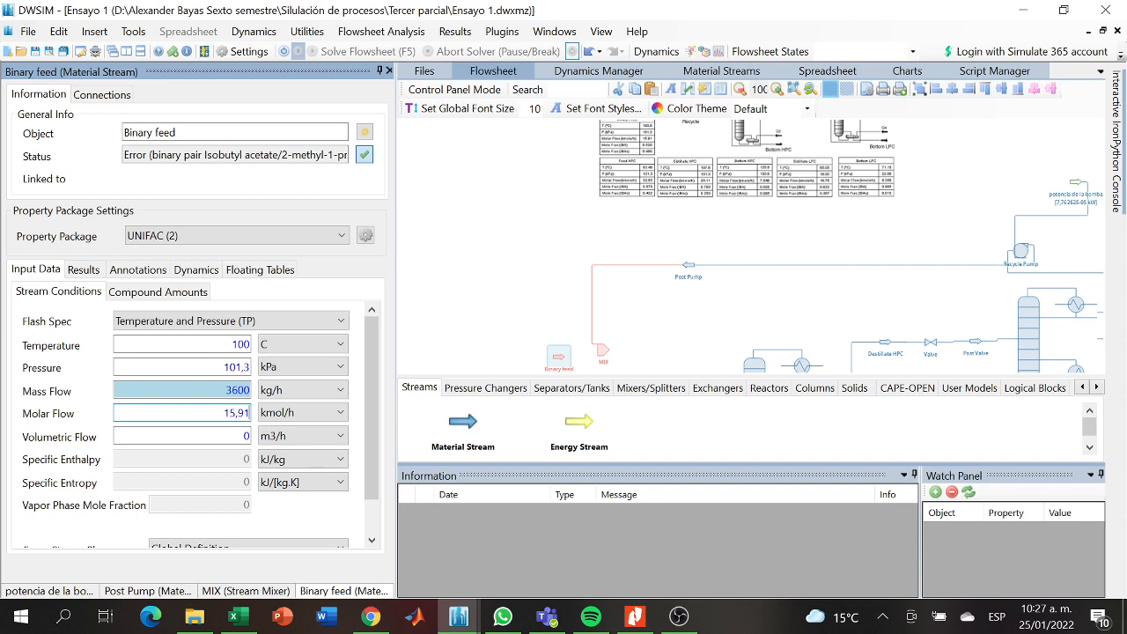
{"action": "key", "text": "Return"}
{"action": "left_click", "coordinate": [342, 434]}
{"action": "left_click", "coordinate": [343, 434]}
{"action": "left_click", "coordinate": [511, 311]}
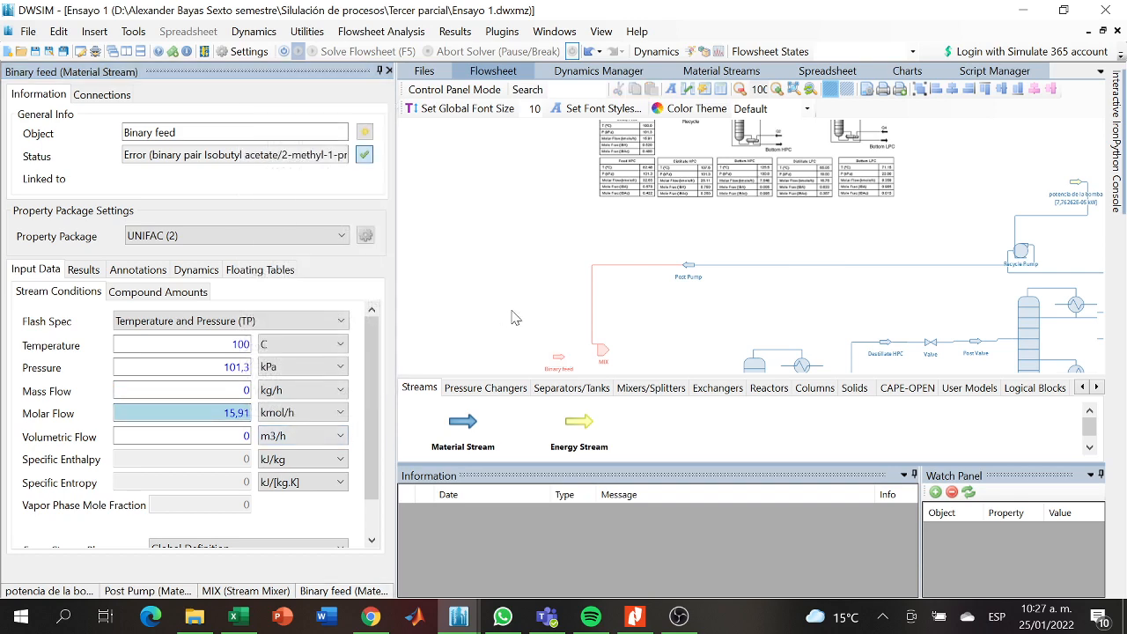
- Shift Binary feed slightly towards MIX and connect it as the mixer's Inlet Stream 6
{"action": "left_click_drag", "start_coordinate": [555, 355], "coordinate": [569, 355]}
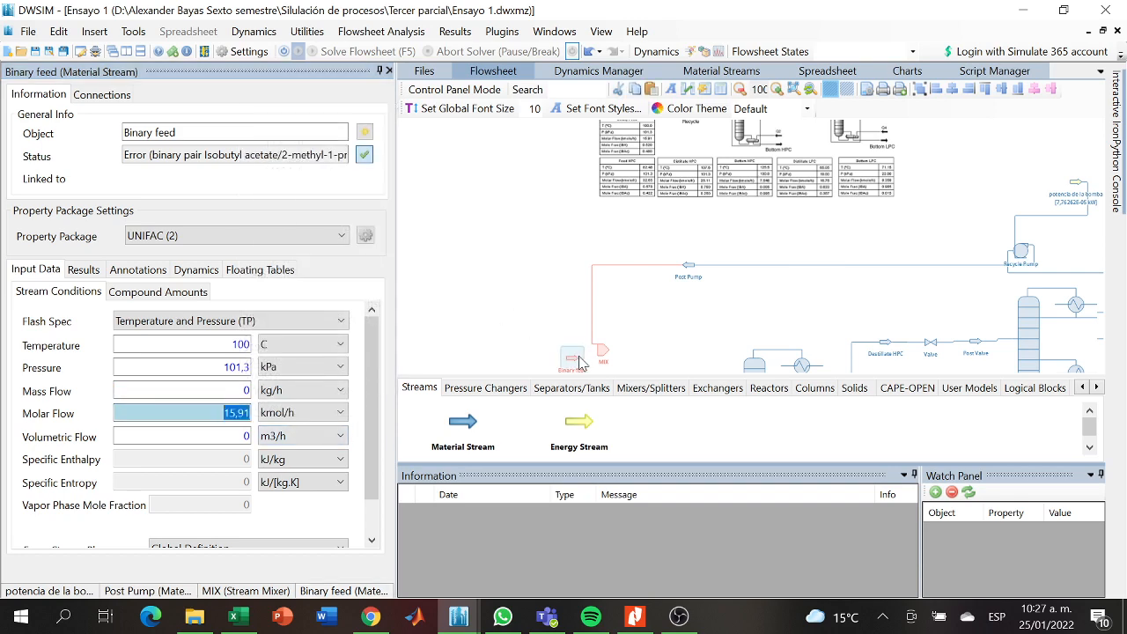
{"action": "left_click", "coordinate": [599, 356]}
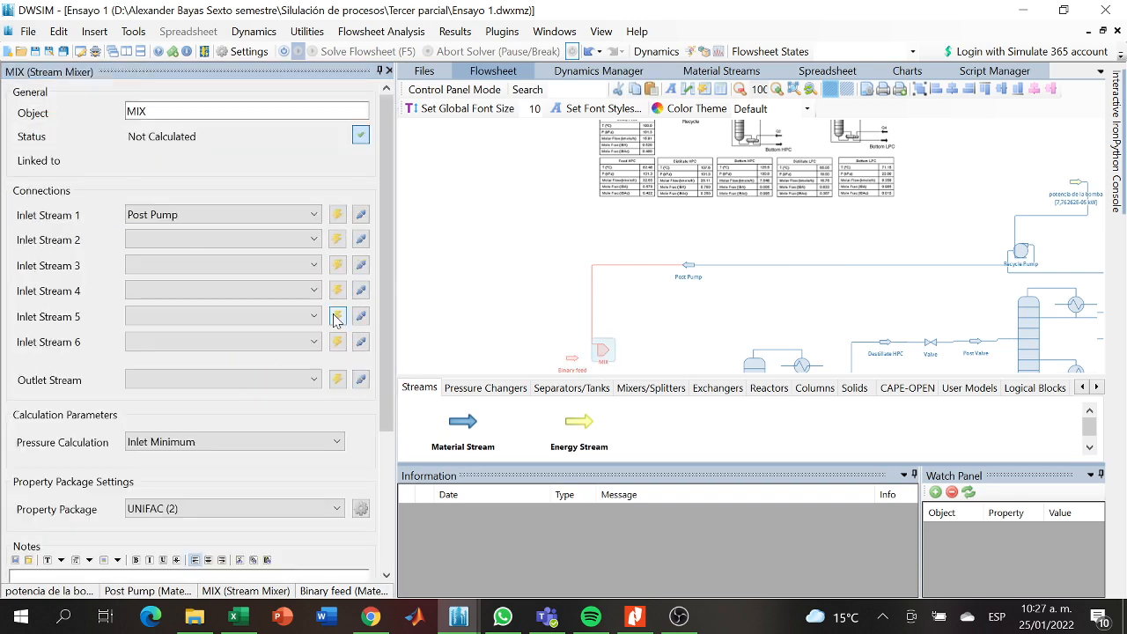
{"action": "left_click", "coordinate": [291, 342]}
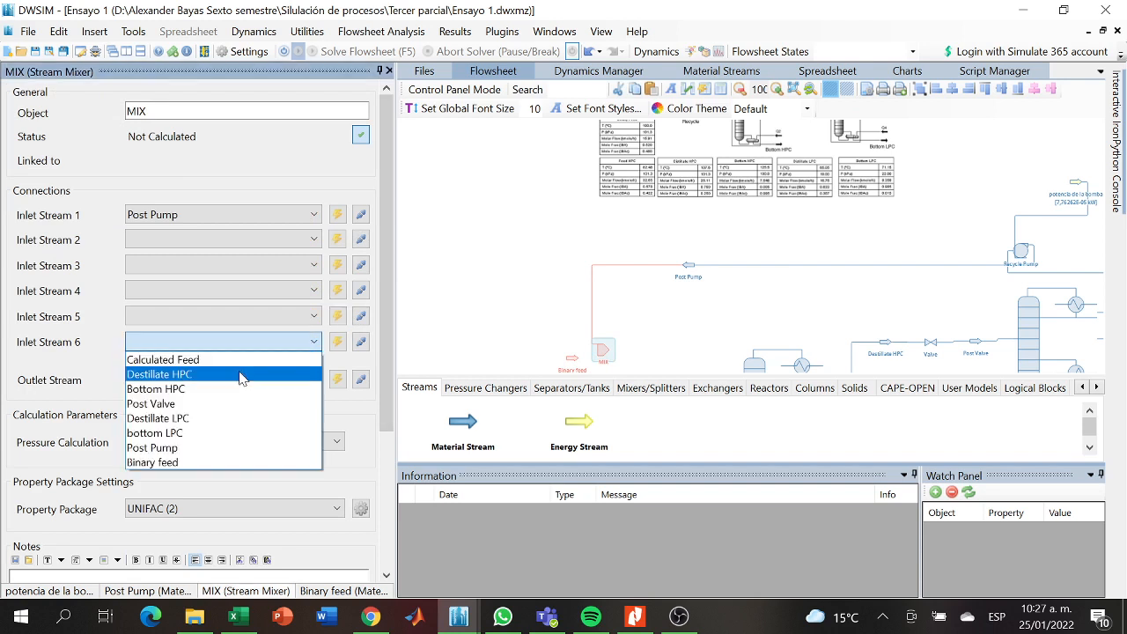
{"action": "left_click", "coordinate": [172, 462]}
{"action": "scroll", "coordinate": [520, 264], "scroll_direction": "down", "scroll_amount": 3}
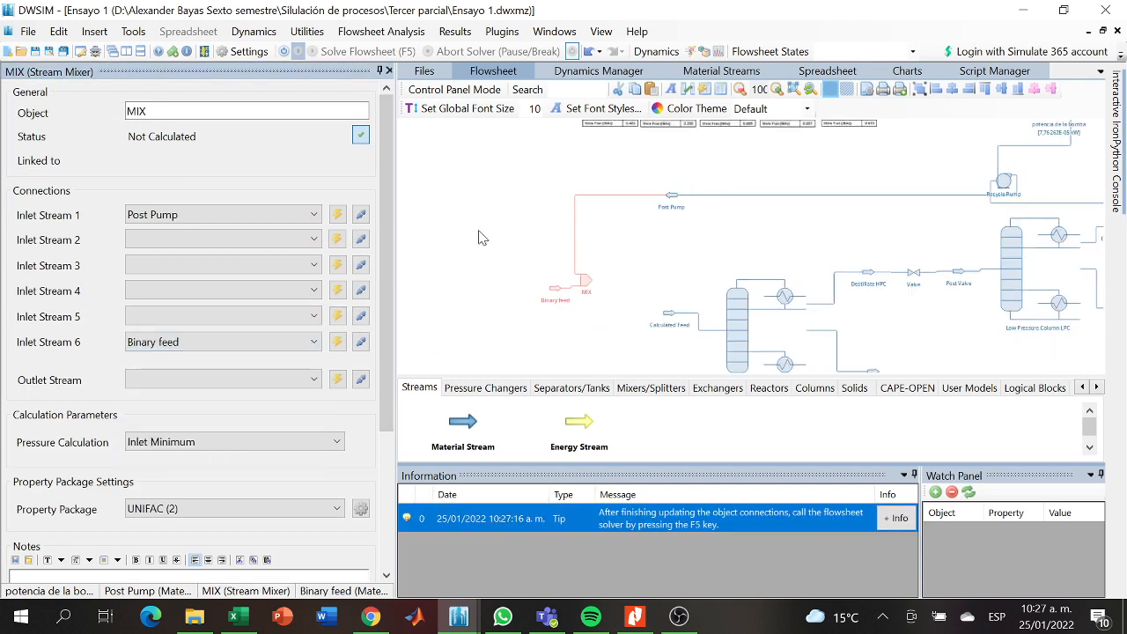
- Move MIX next to the Calculated Feed stream and connect Calculated Feed as the mixer's Outlet Stream
{"action": "left_click_drag", "start_coordinate": [590, 267], "coordinate": [642, 297]}
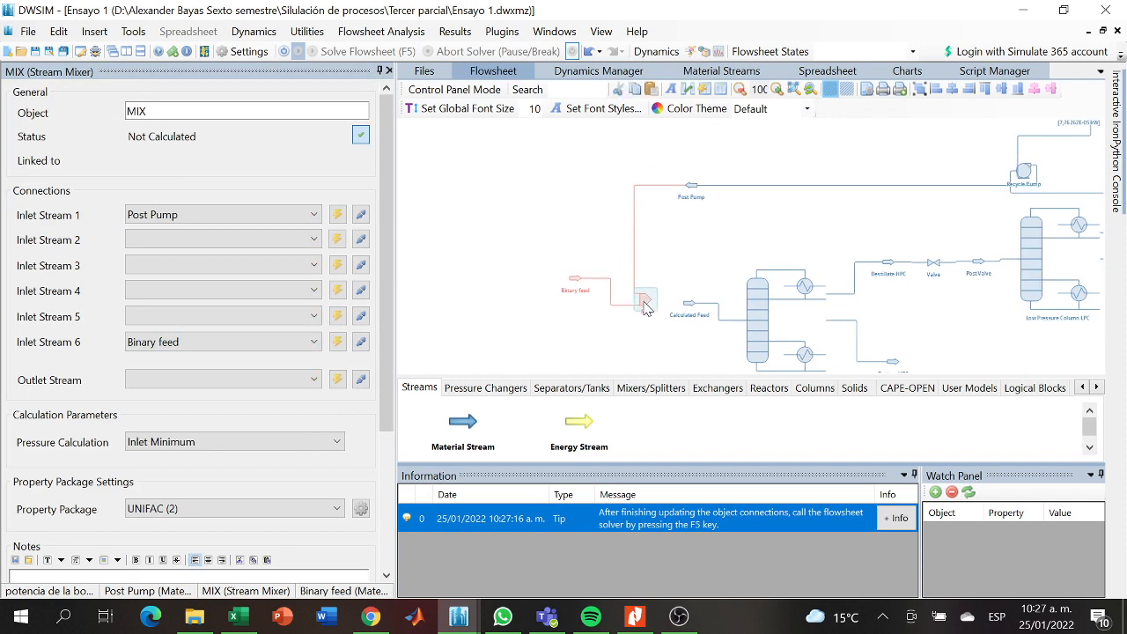
{"action": "left_click", "coordinate": [304, 379]}
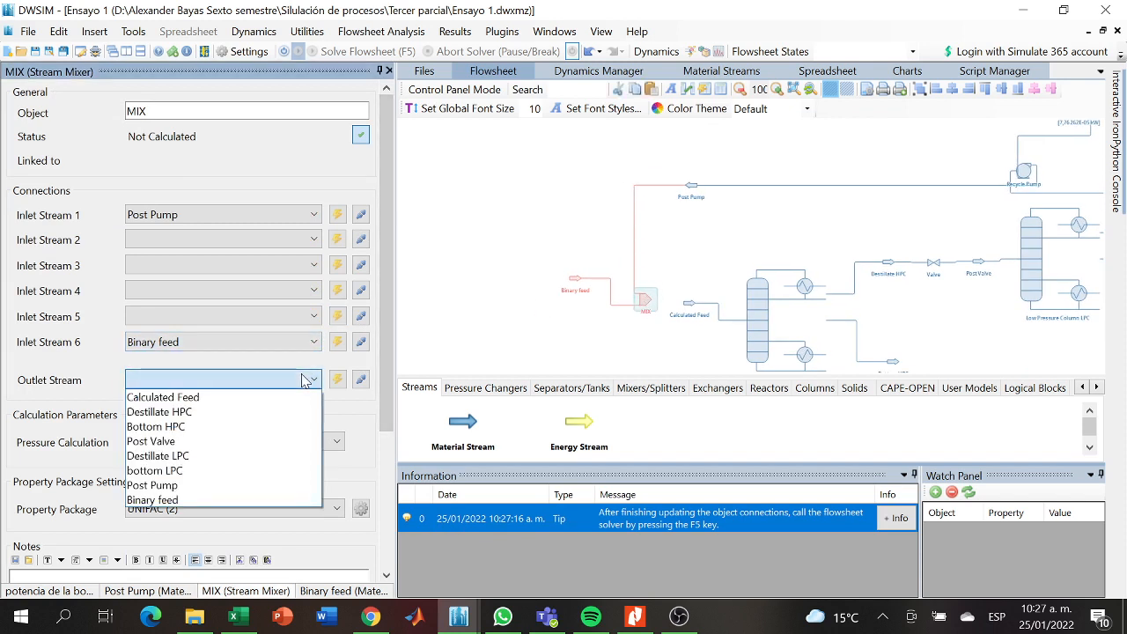
{"action": "left_click", "coordinate": [185, 398]}
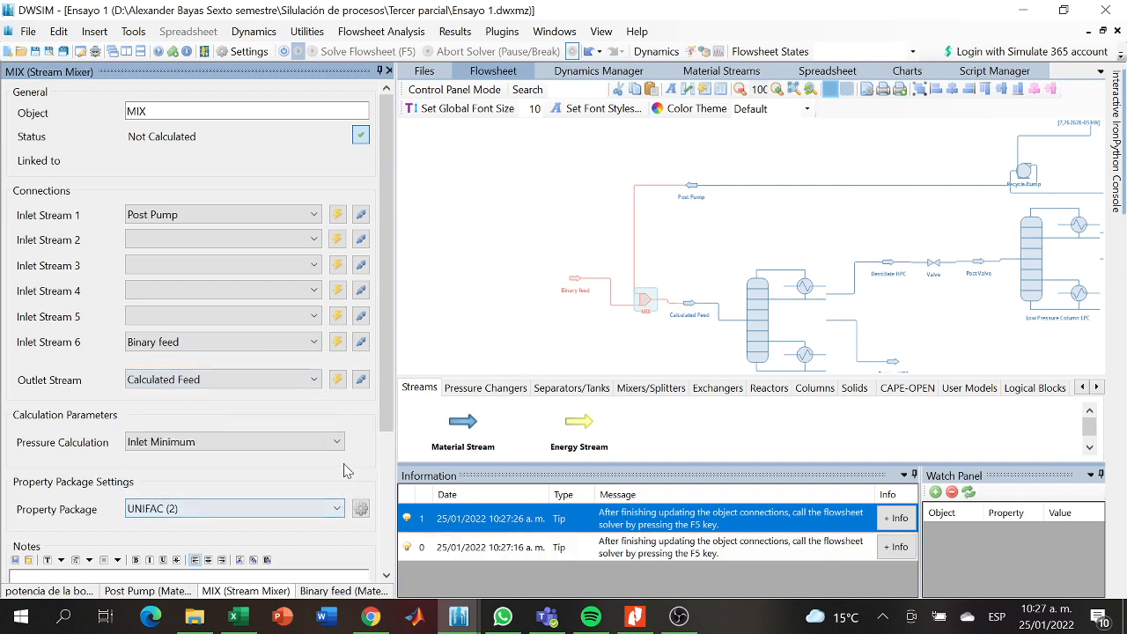
{"action": "scroll", "coordinate": [371, 417], "scroll_direction": "down", "scroll_amount": 2}
{"action": "scroll", "coordinate": [371, 418], "scroll_direction": "up", "scroll_amount": 2}
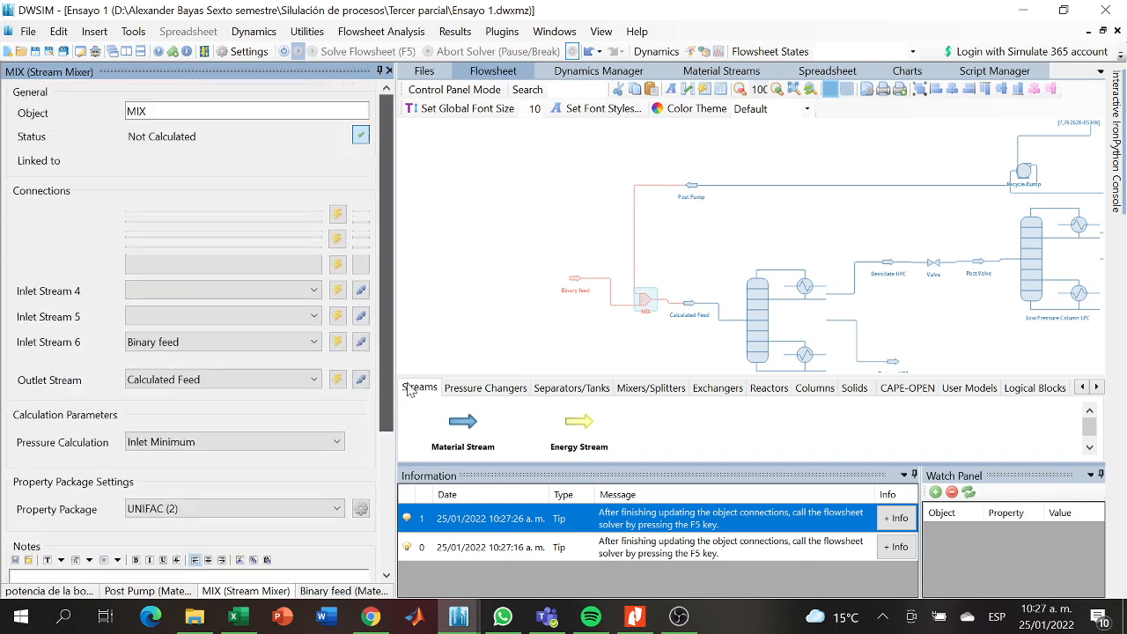
- Set the Binary feed stream's Isobutyl acetate mole fraction to 0,422
{"action": "left_click", "coordinate": [493, 309]}
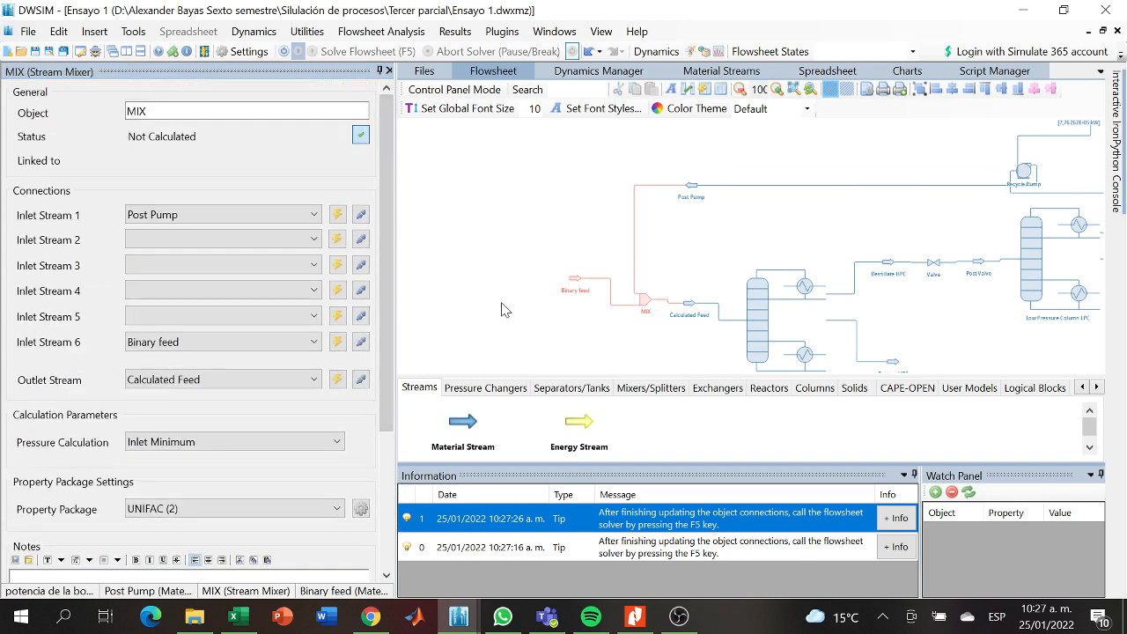
{"action": "left_click", "coordinate": [574, 283]}
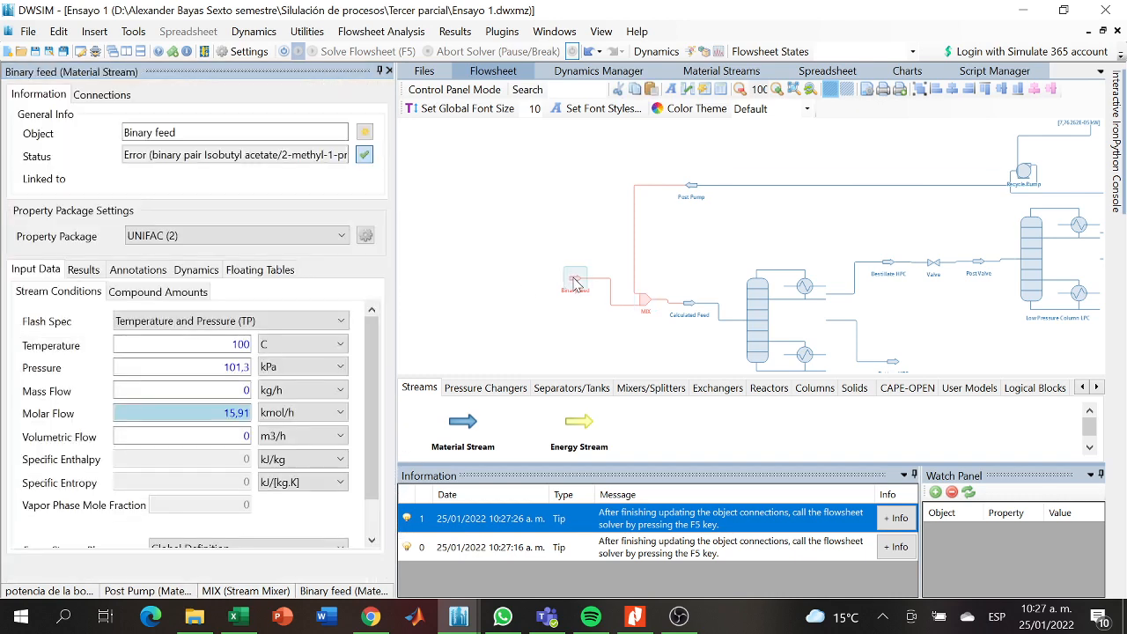
{"action": "left_click", "coordinate": [192, 296]}
{"action": "left_click", "coordinate": [276, 389]}
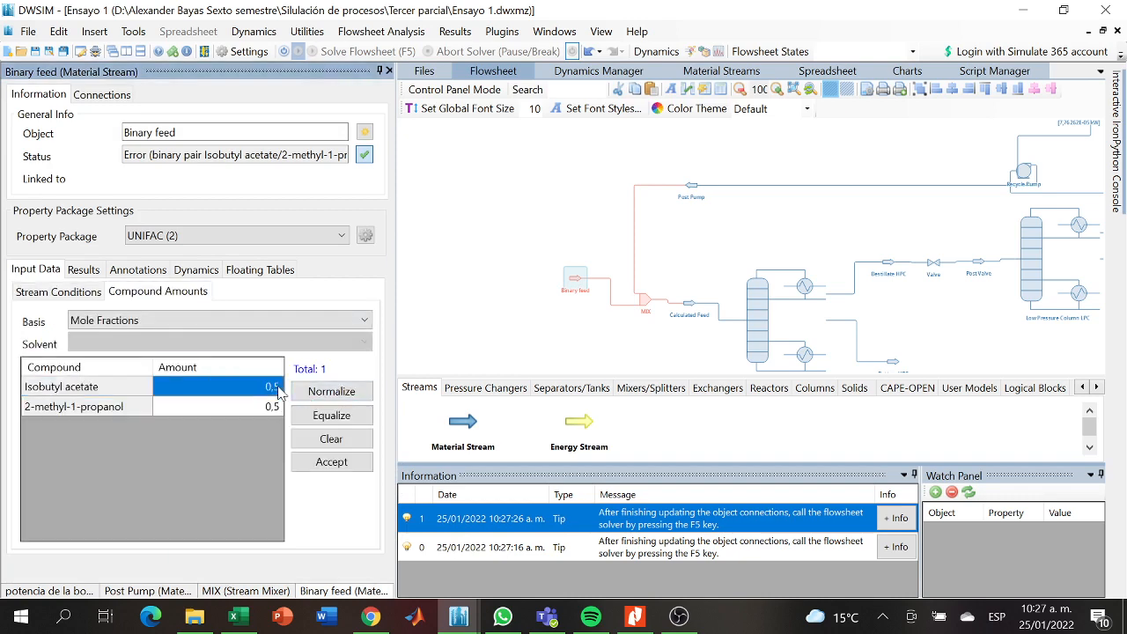
{"action": "left_click_drag", "start_coordinate": [500, 230], "coordinate": [471, 328]}
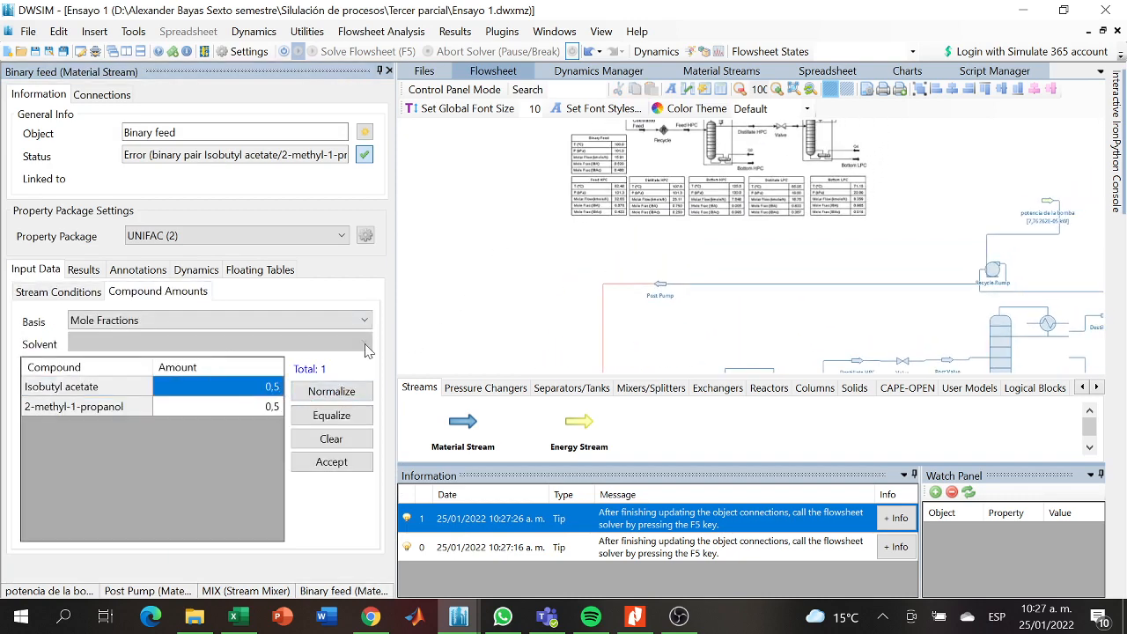
{"action": "left_click", "coordinate": [276, 387]}
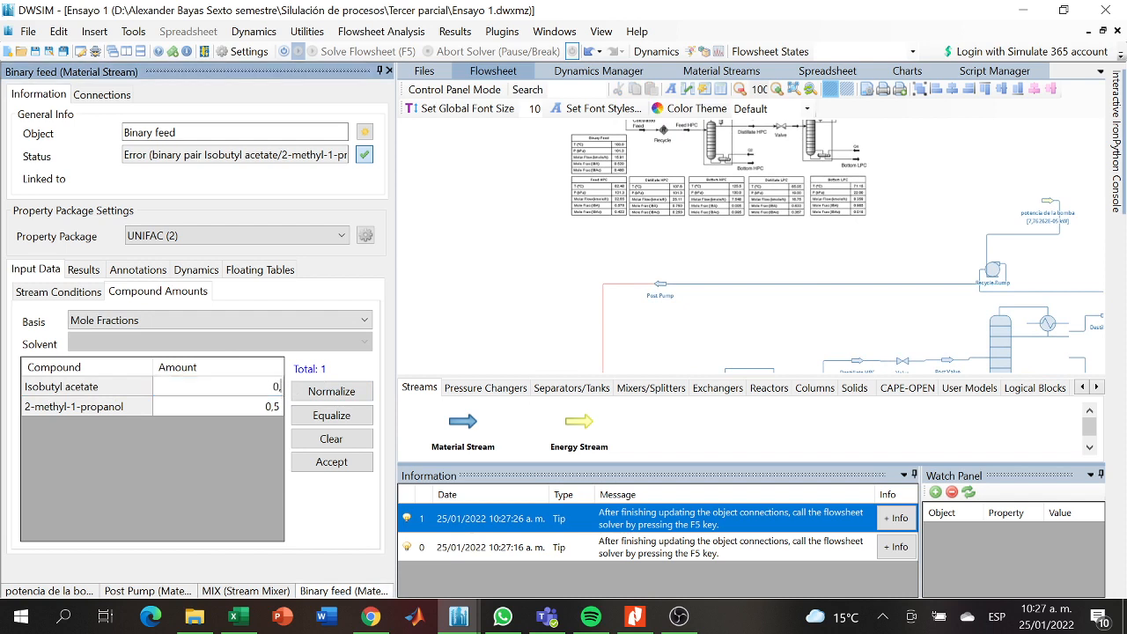
{"action": "type", "text": "0,422"}
{"action": "key", "text": "Return"}
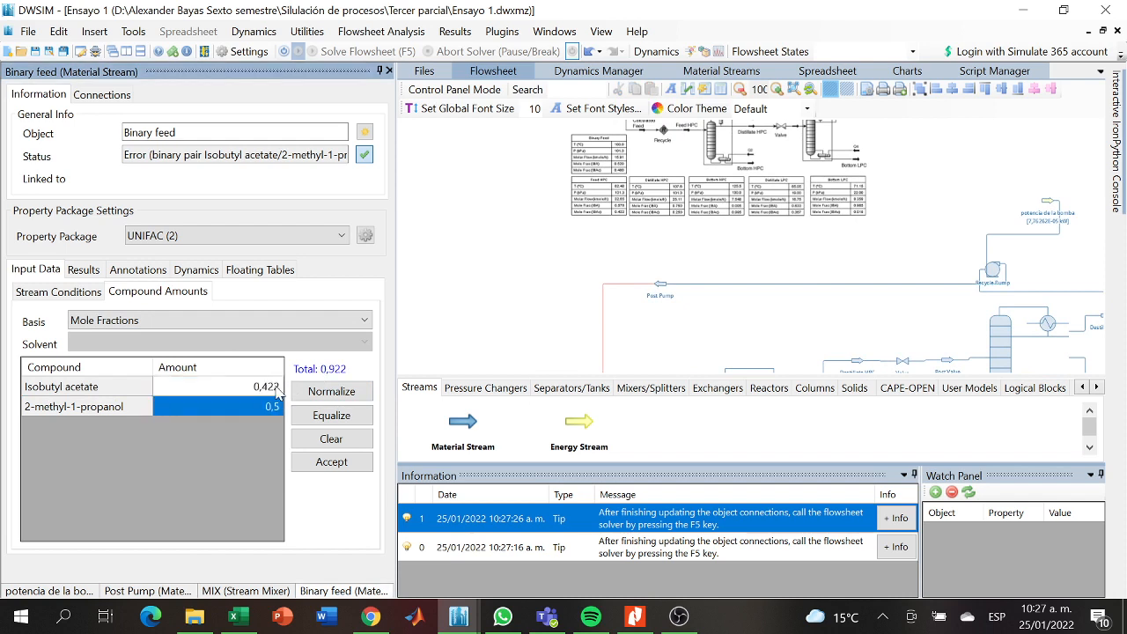
- Set the Binary feed stream's 2-methyl-1-propanol mole fraction to 0,578 and accept the composition
{"action": "left_click", "coordinate": [277, 405]}
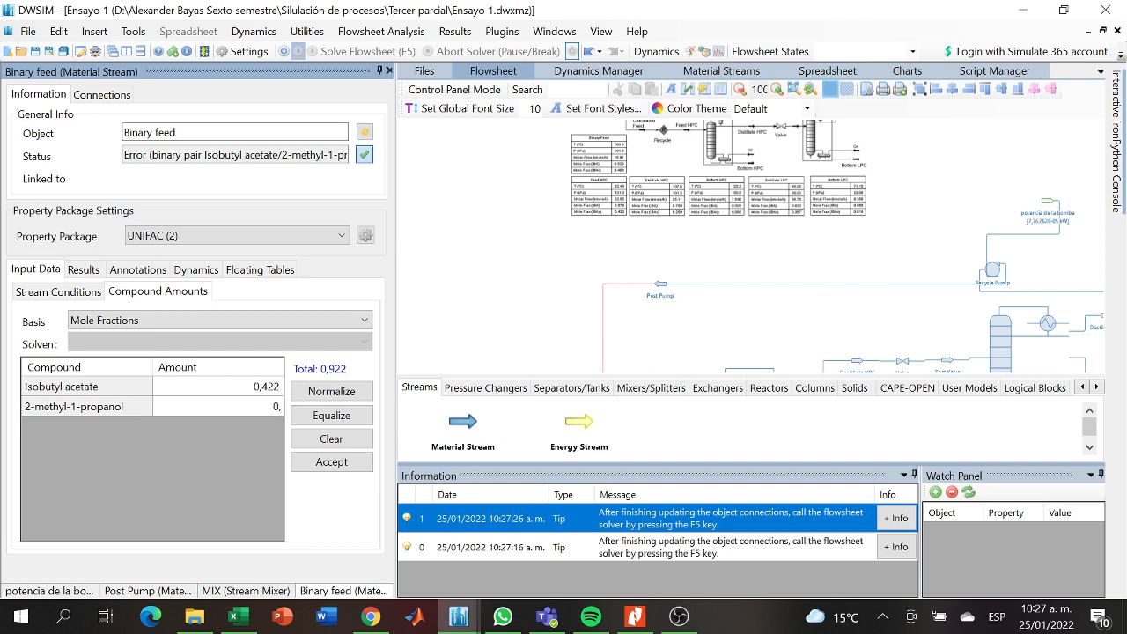
{"action": "type", "text": "78"}
{"action": "key", "text": "Return"}
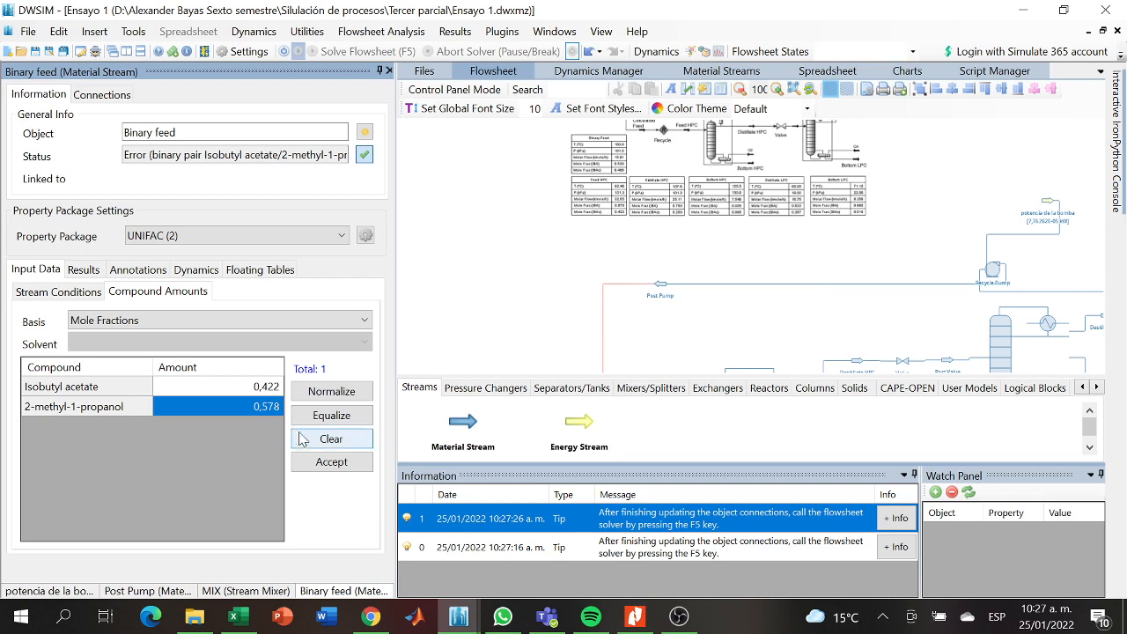
{"action": "left_click", "coordinate": [308, 464]}
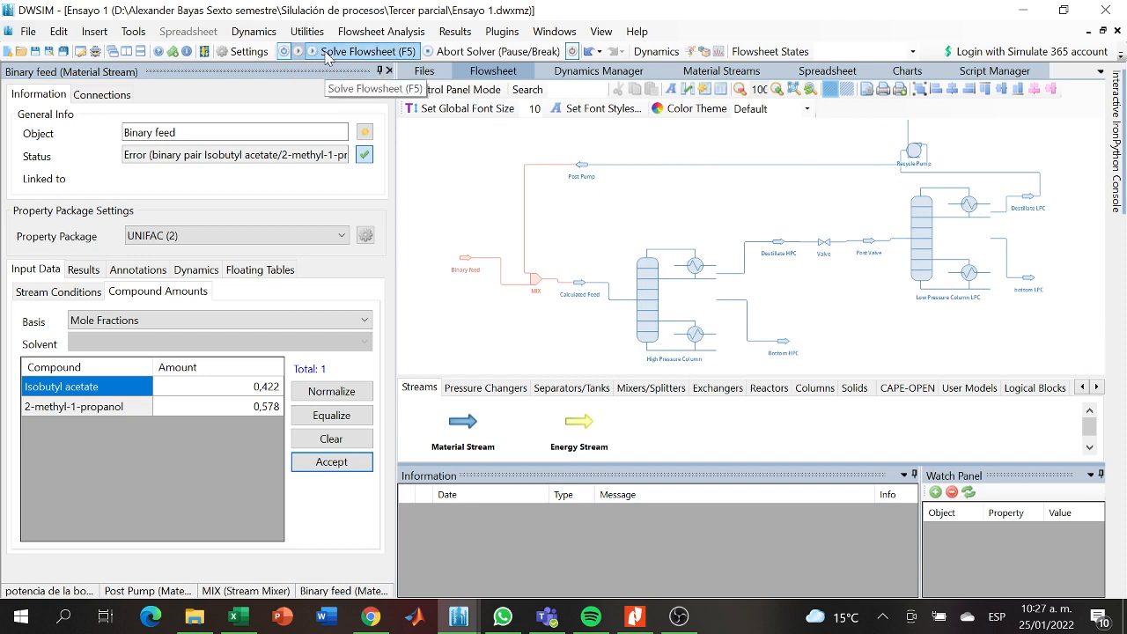
- Solve the flowsheet and save the simulation file Ensayo 1
{"action": "left_click", "coordinate": [326, 53]}
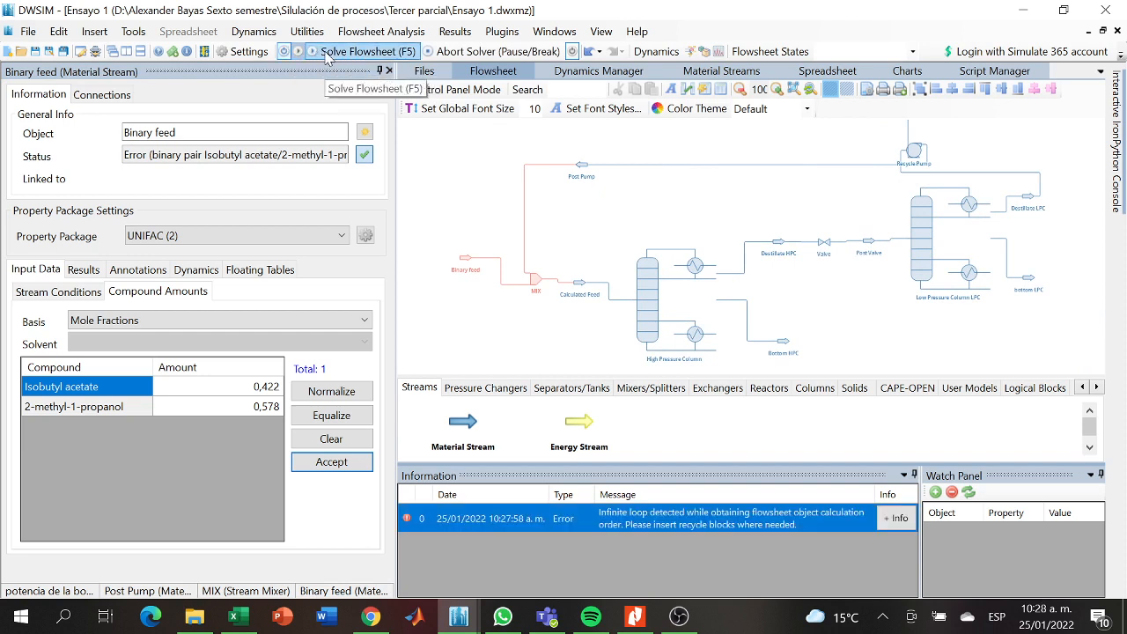
{"action": "left_click", "coordinate": [464, 264]}
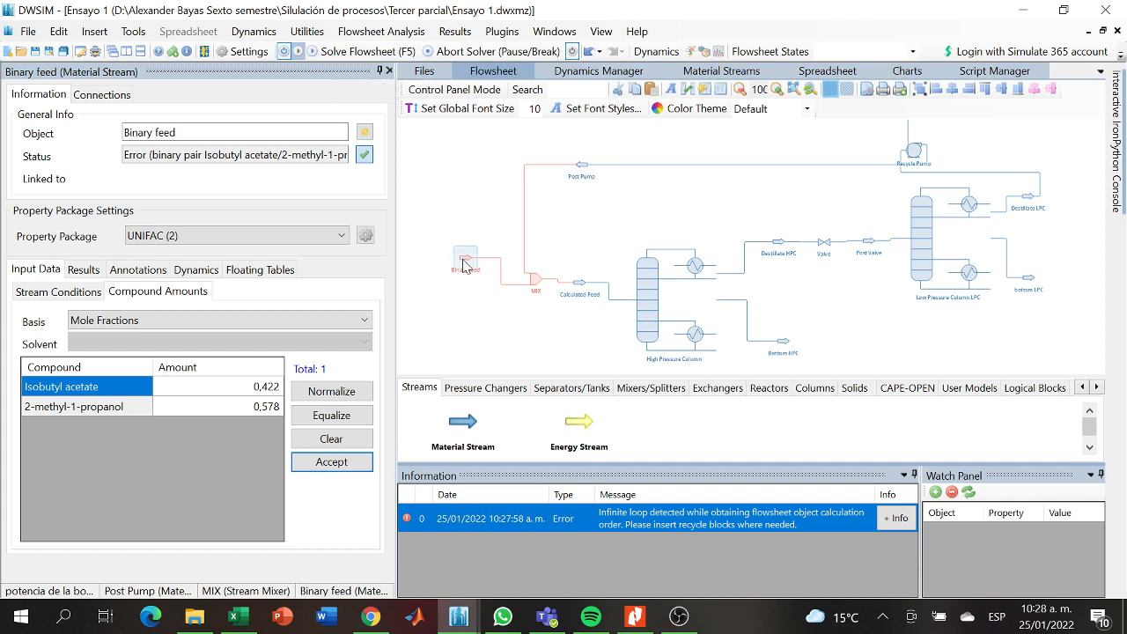
{"action": "left_click", "coordinate": [33, 54]}
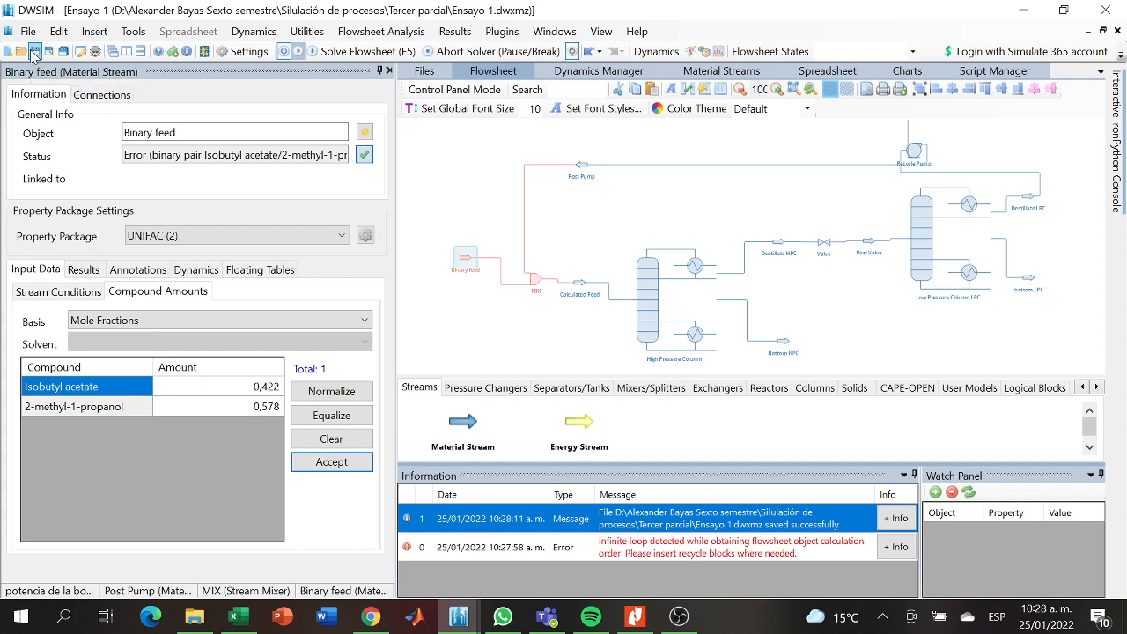
{"action": "left_click", "coordinate": [34, 54]}
{"action": "left_click", "coordinate": [466, 219]}
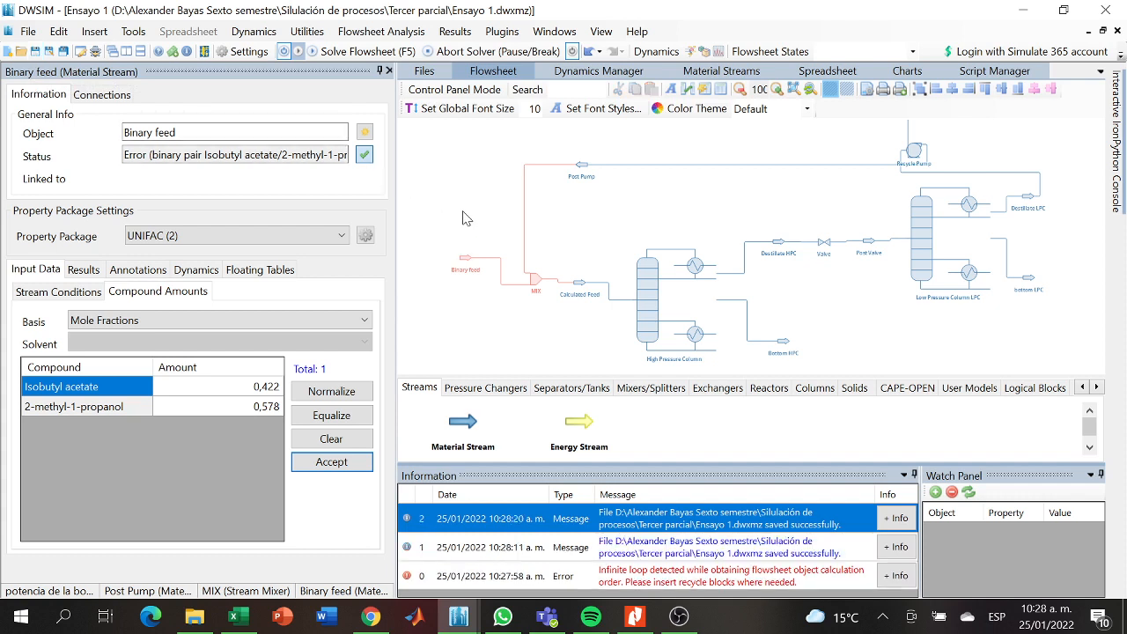
- Switch the flowsheet calculator off and on again with Binary feed's stream conditions shown, and solve the flowsheet once more
{"action": "left_click", "coordinate": [470, 262]}
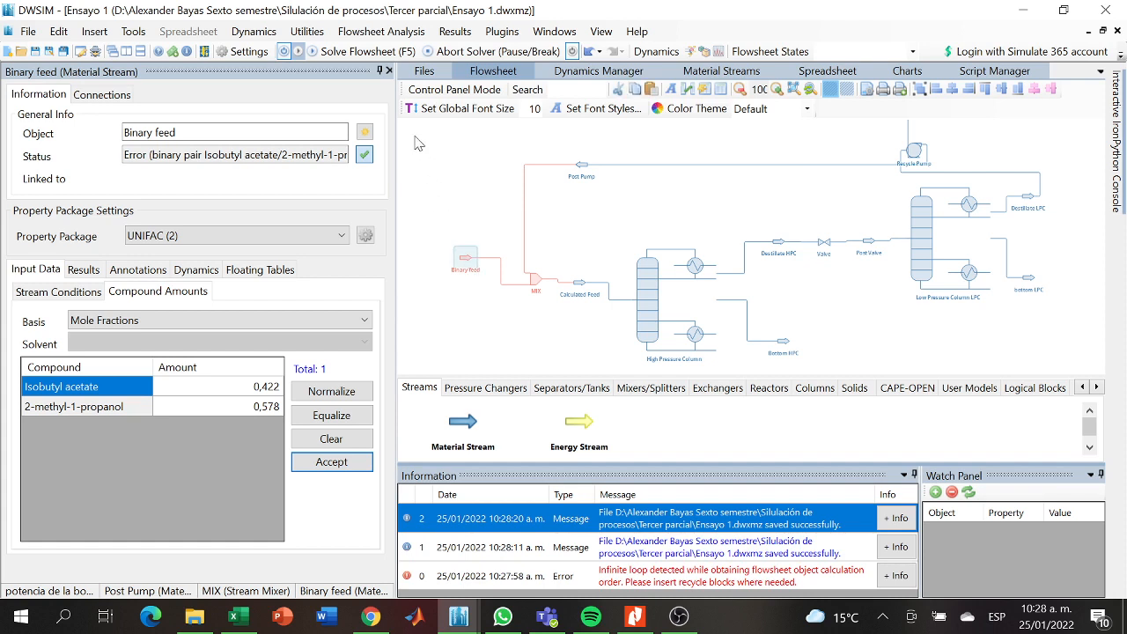
{"action": "left_click", "coordinate": [283, 52]}
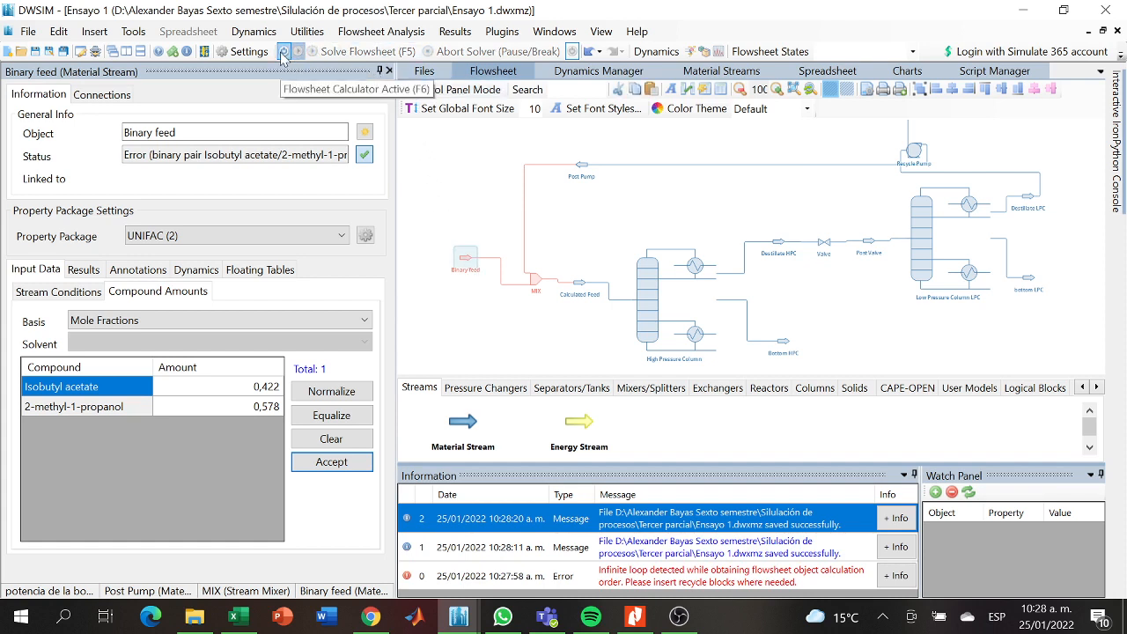
{"action": "left_click", "coordinate": [35, 297]}
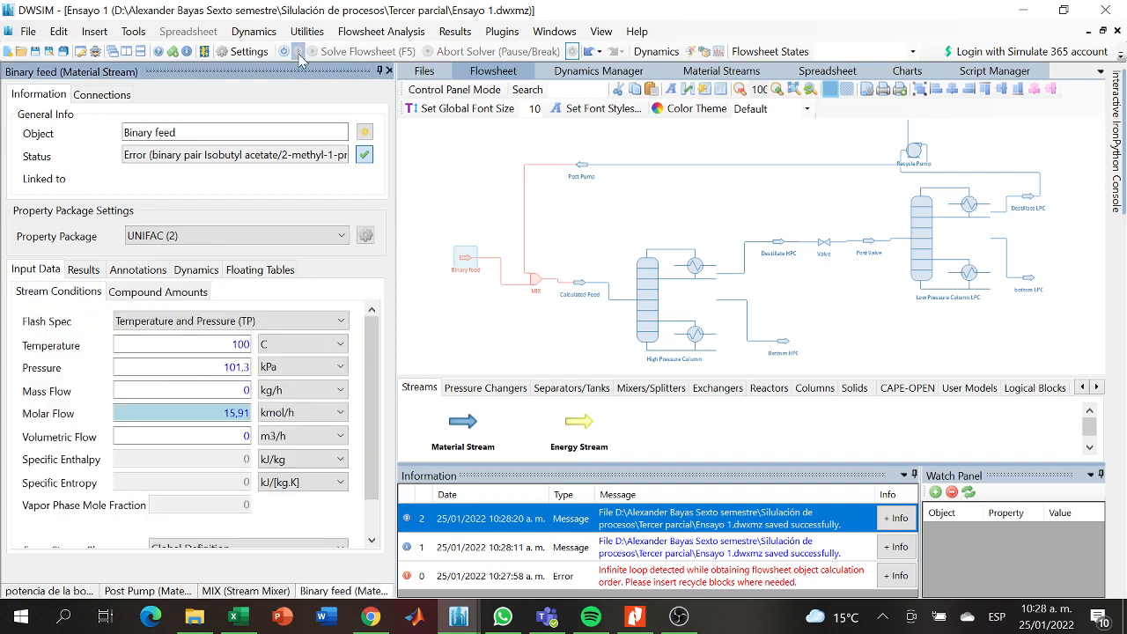
{"action": "left_click", "coordinate": [284, 52]}
{"action": "left_click", "coordinate": [332, 53]}
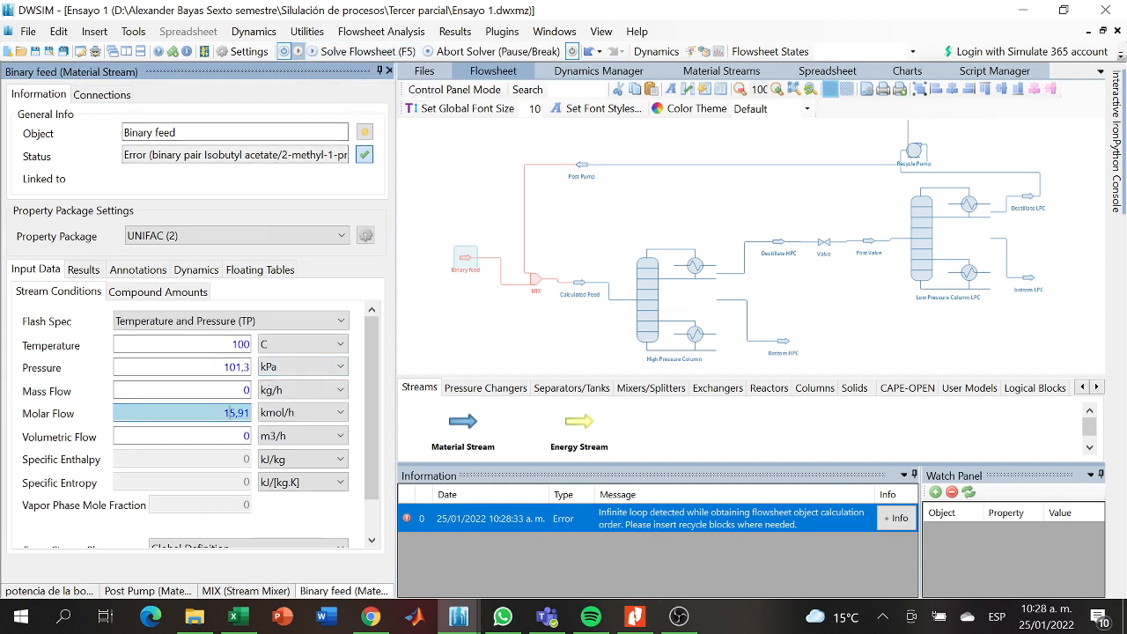
- View the Binary feed stream's molar flow converted to other units
{"action": "left_click", "coordinate": [237, 413]}
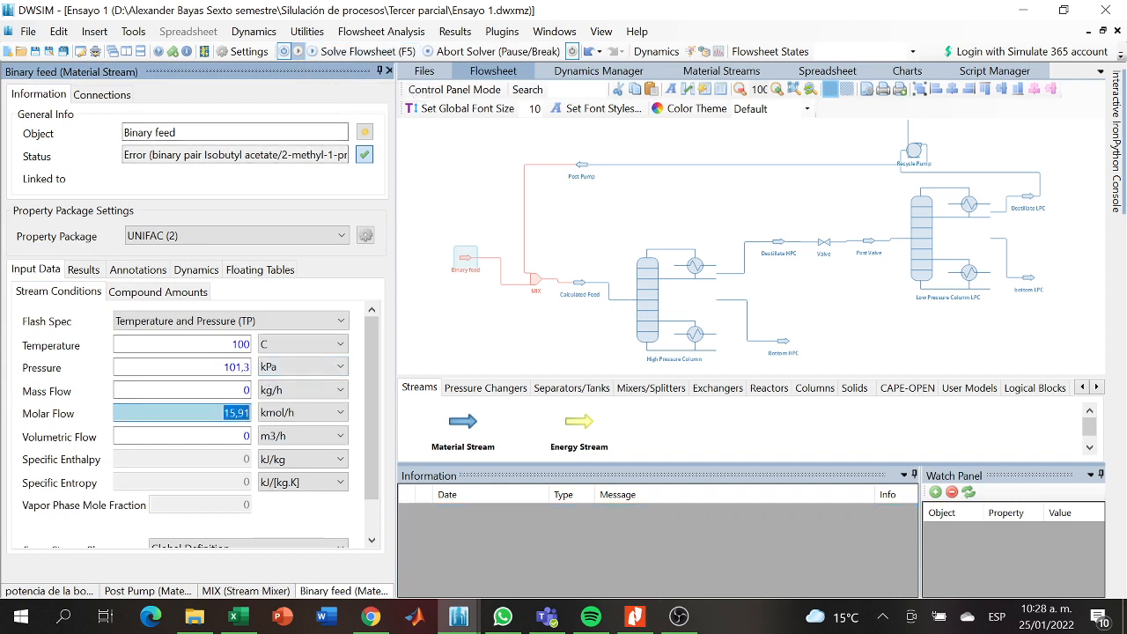
{"action": "right_click", "coordinate": [243, 412]}
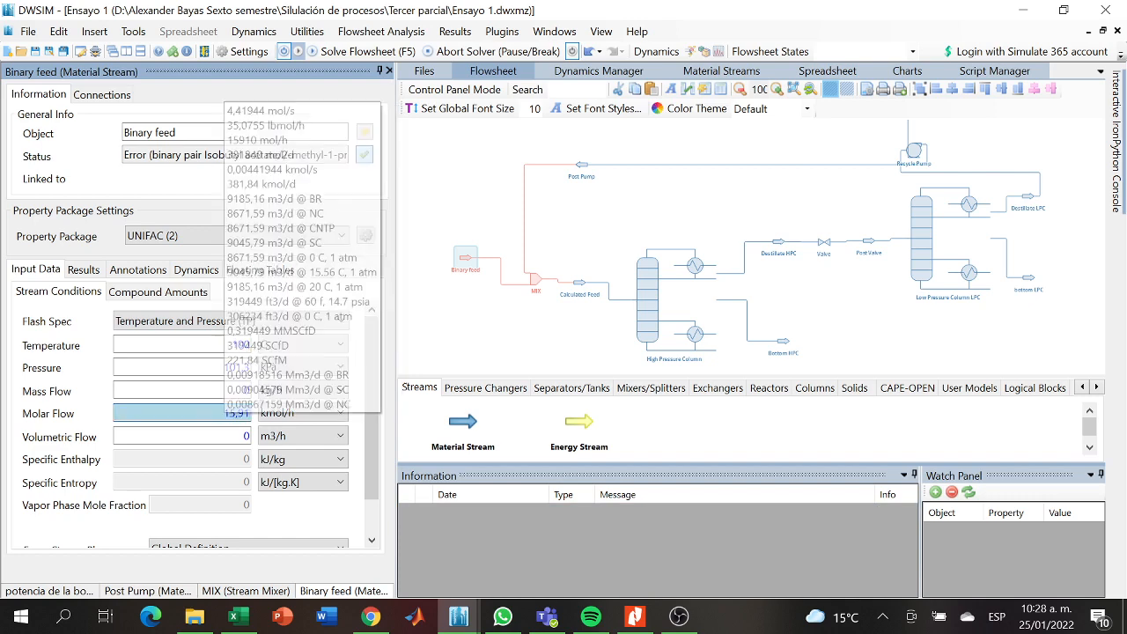
{"action": "mouse_move", "coordinate": [462, 621]}
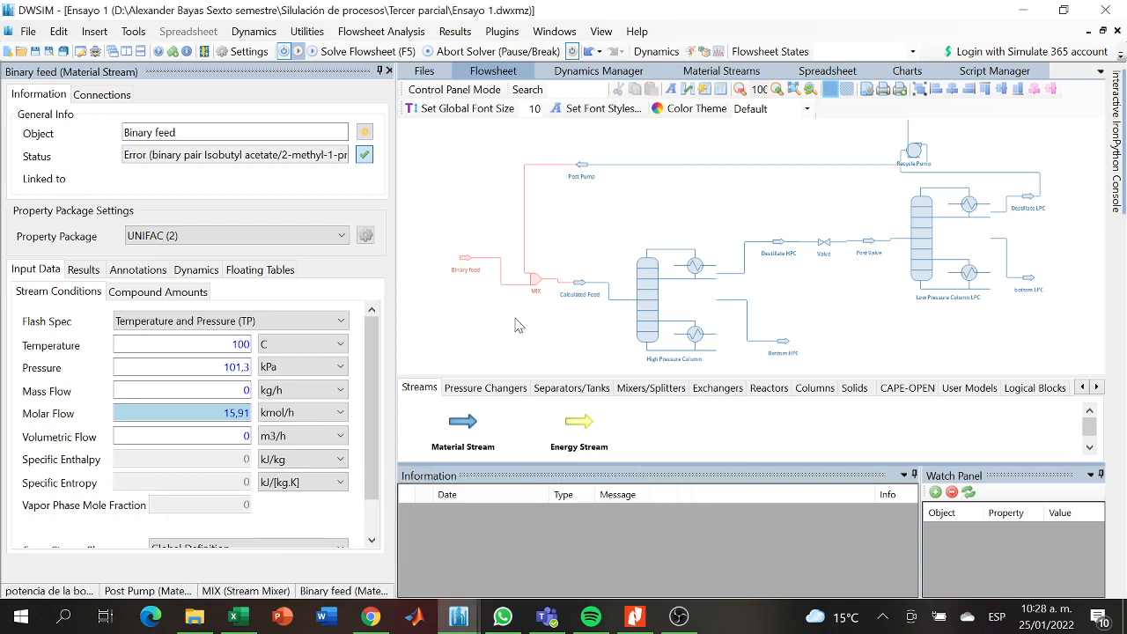
- Save the Ensayo 1 simulation again
{"action": "mouse_move", "coordinate": [564, 326]}
{"action": "left_mouse_down"}
{"action": "mouse_move", "coordinate": [485, 327]}
{"action": "mouse_move", "coordinate": [577, 314]}
{"action": "left_mouse_up"}
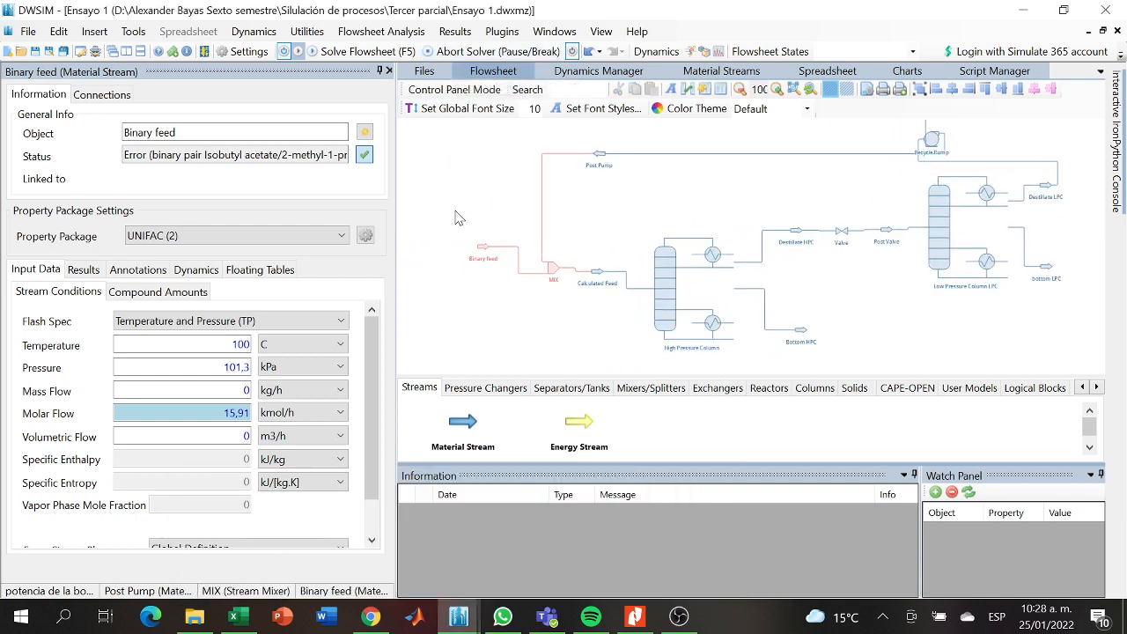
{"action": "left_click", "coordinate": [35, 53]}
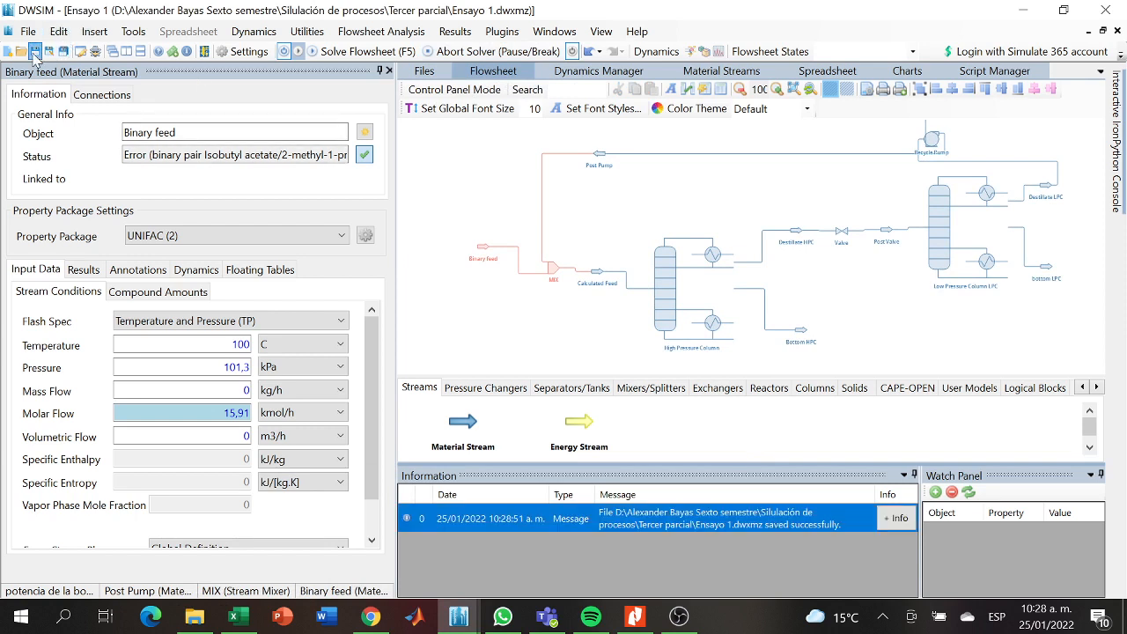
{"action": "left_click", "coordinate": [36, 53]}
{"action": "left_click", "coordinate": [35, 52]}
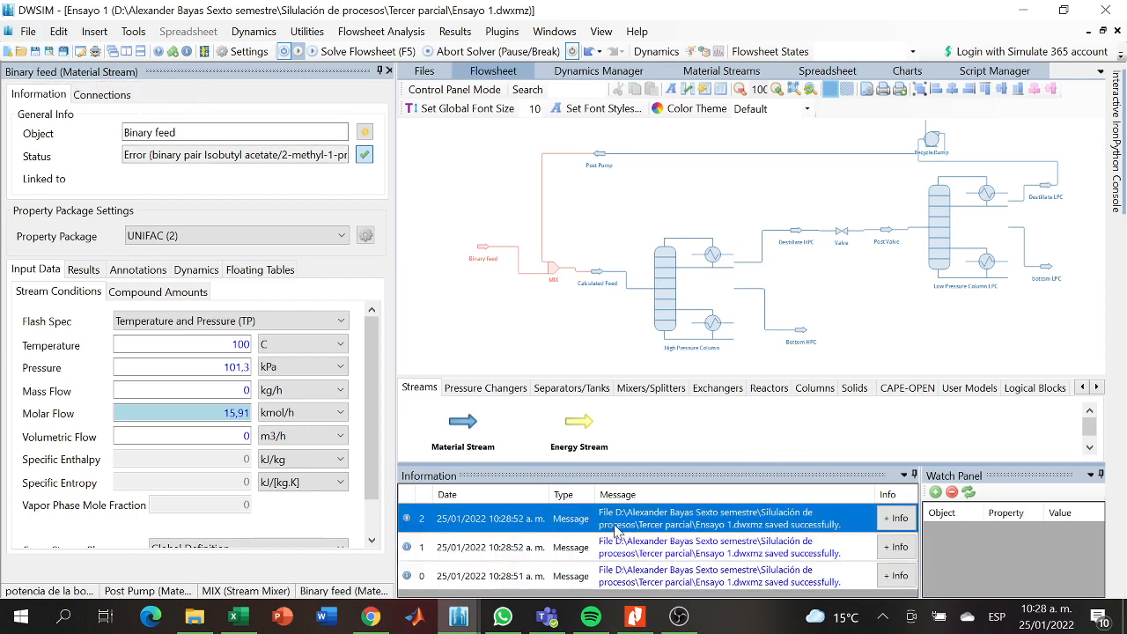
{"action": "left_click_drag", "start_coordinate": [569, 337], "coordinate": [561, 344]}
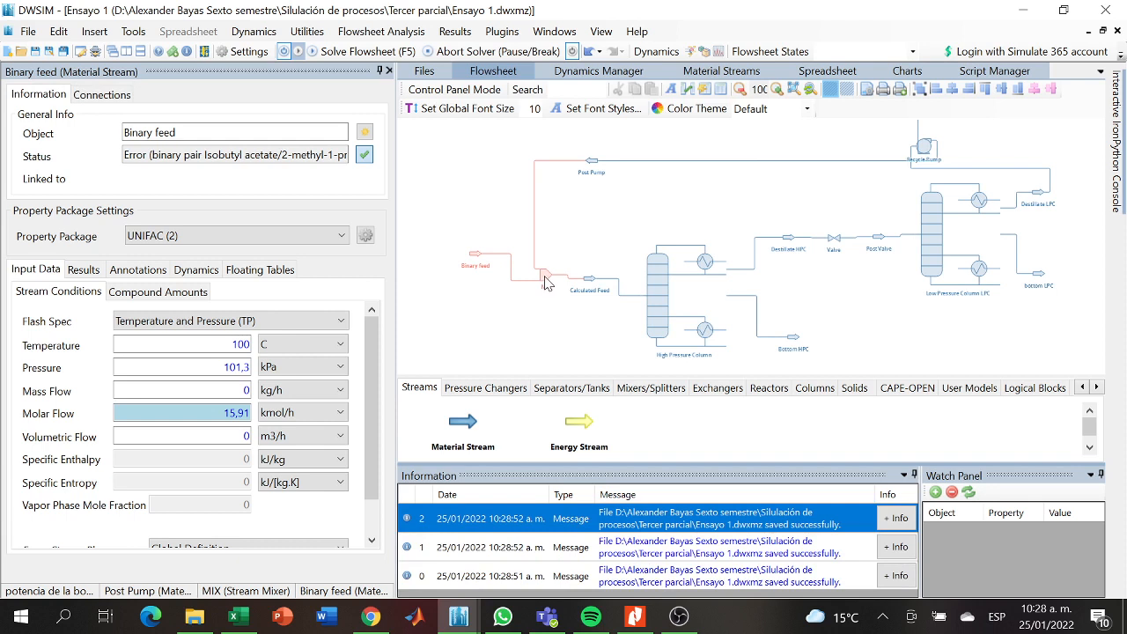
- Check MIX's stream connections and resubmit the Binary feed stream's molar flow of 15,91 kmol/h
{"action": "left_click", "coordinate": [545, 280]}
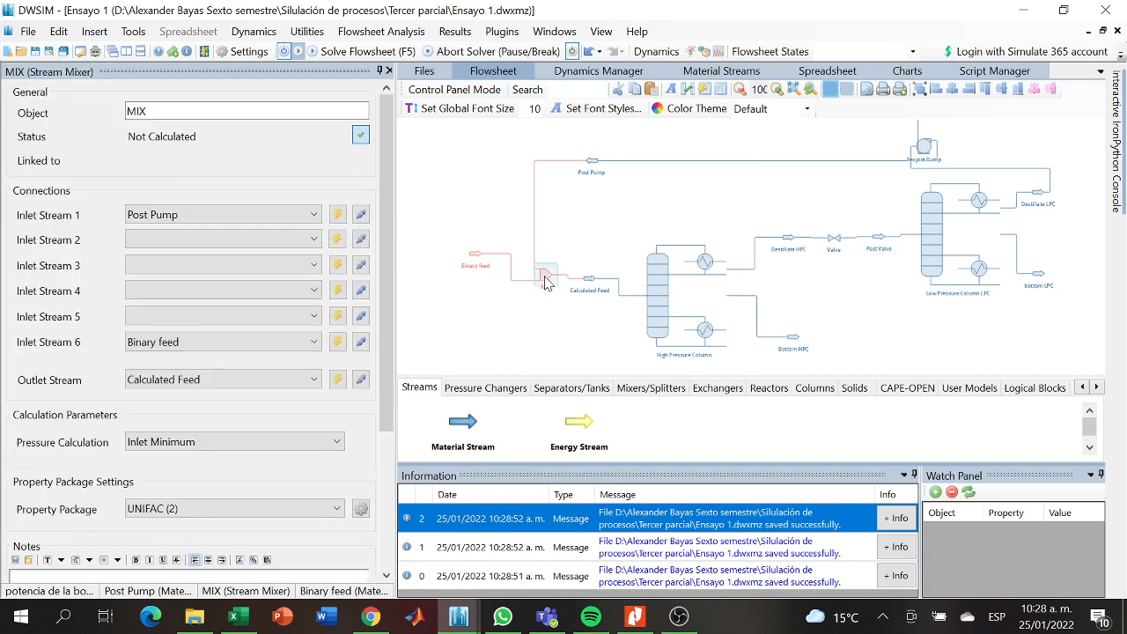
{"action": "left_click", "coordinate": [472, 260]}
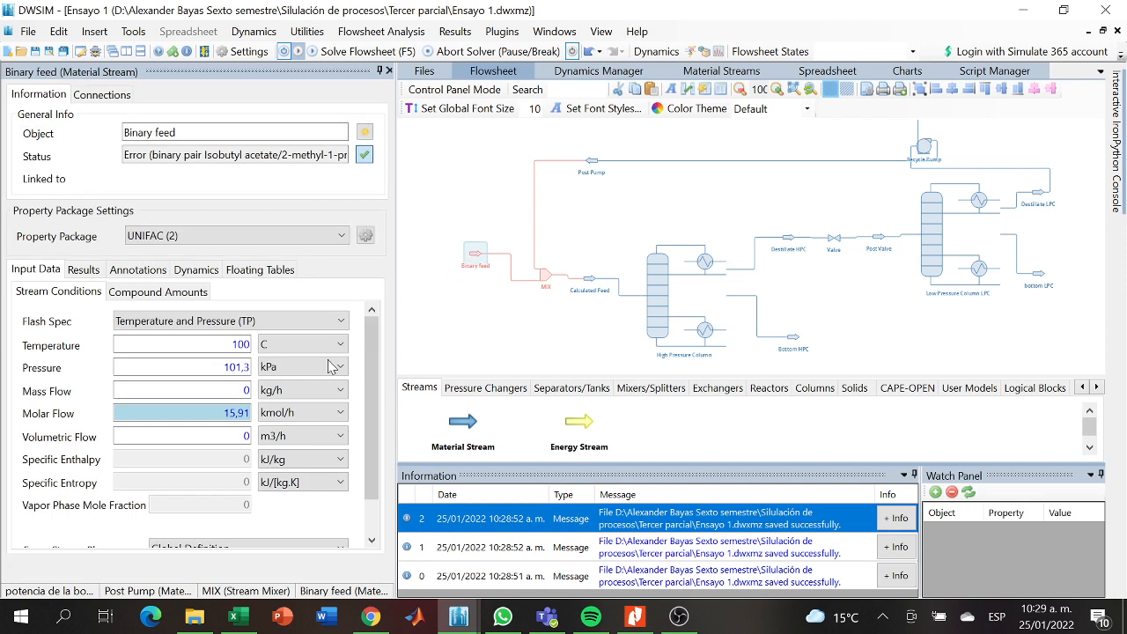
{"action": "left_click", "coordinate": [250, 413]}
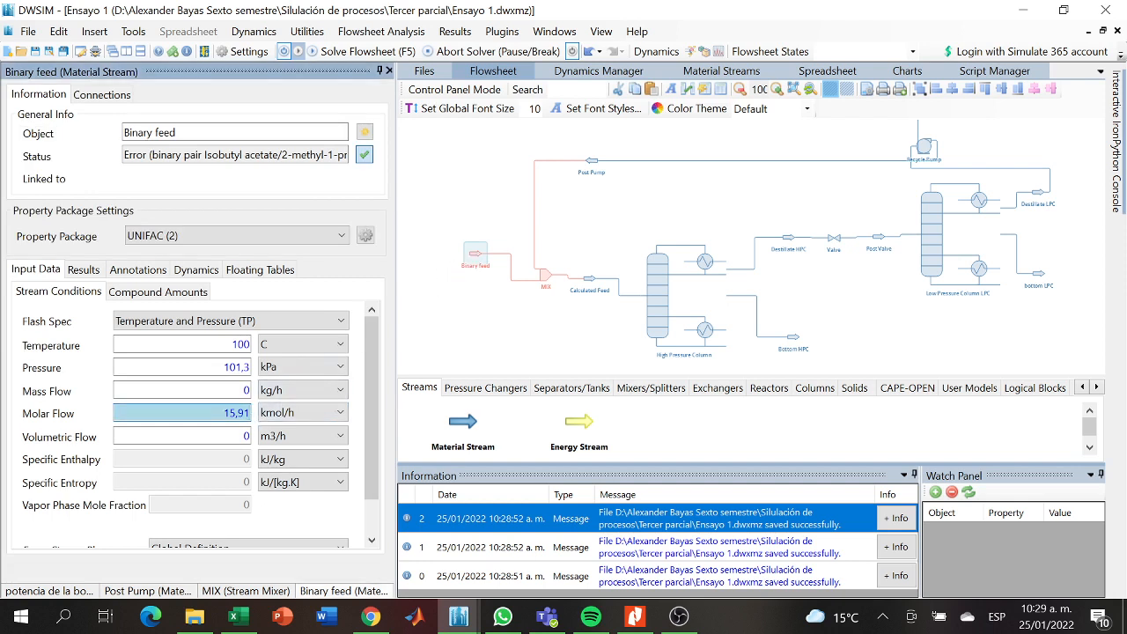
{"action": "key", "text": "Return"}
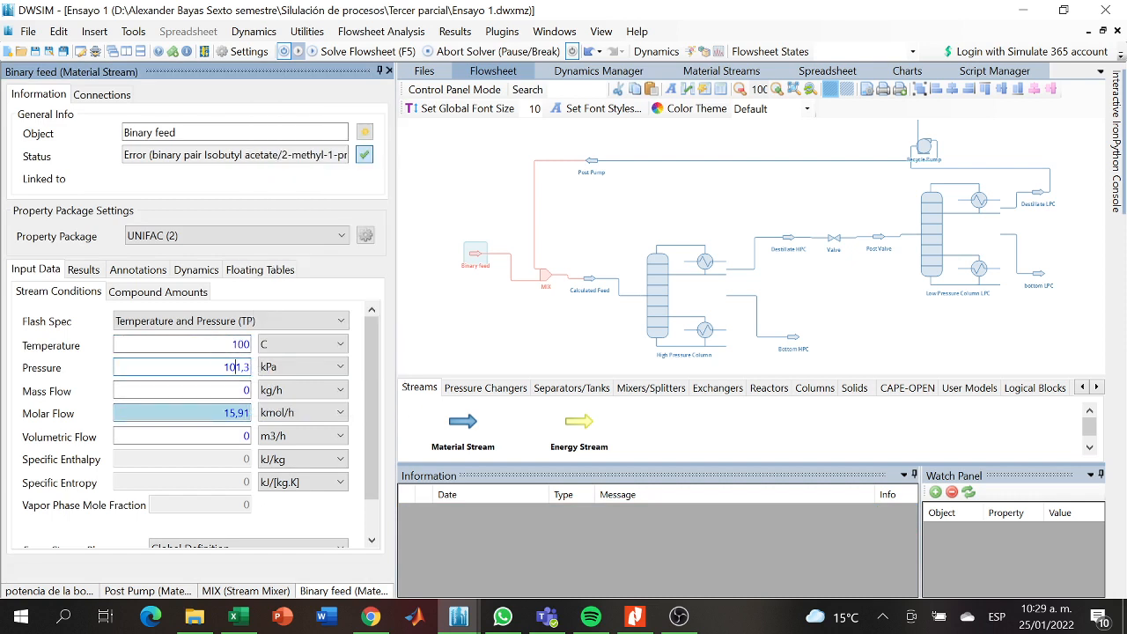
{"action": "left_click", "coordinate": [680, 618]}
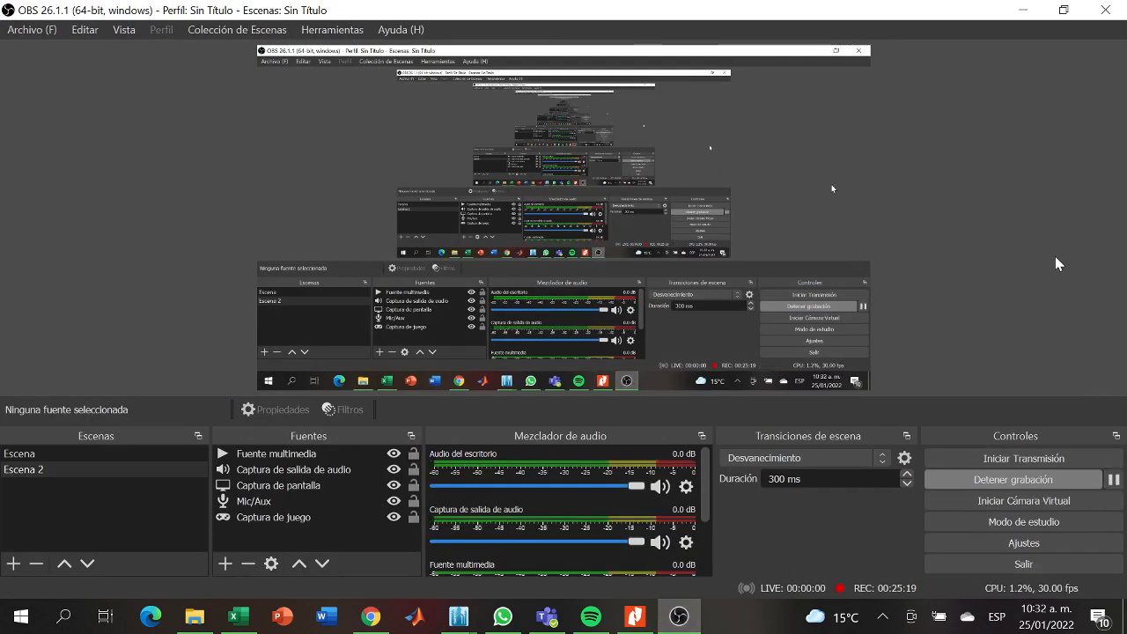
{"action": "left_click", "coordinate": [1023, 10]}
- Connect binary feed to the MIX mixer as Inlet Stream 6 and solve the flowsheet
{"action": "left_click", "coordinate": [621, 223]}
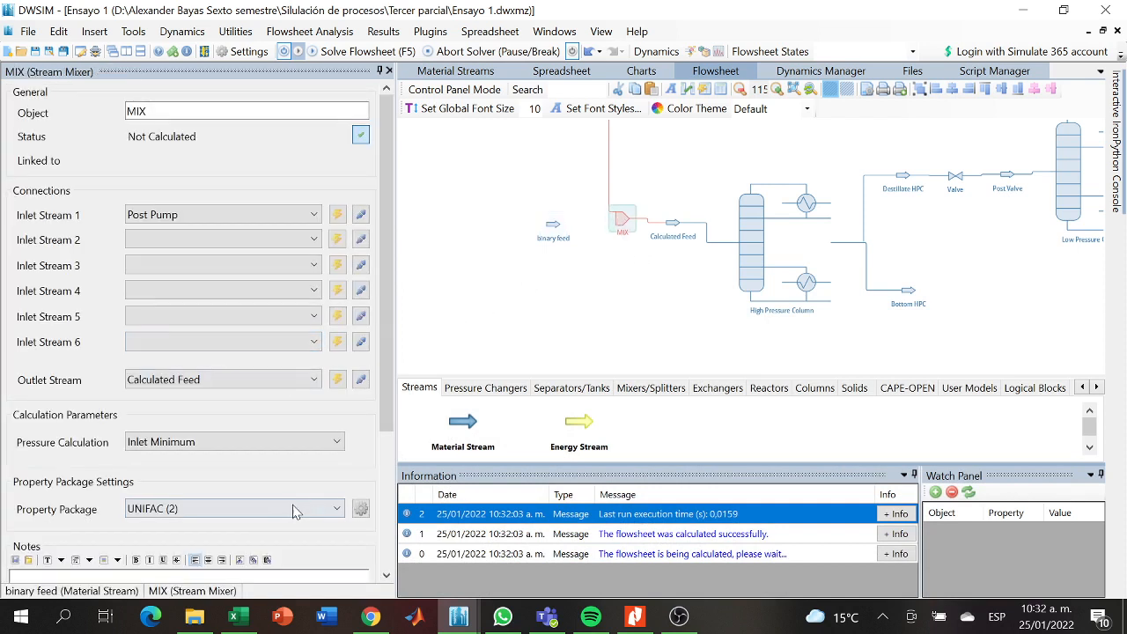
{"action": "left_click", "coordinate": [307, 344]}
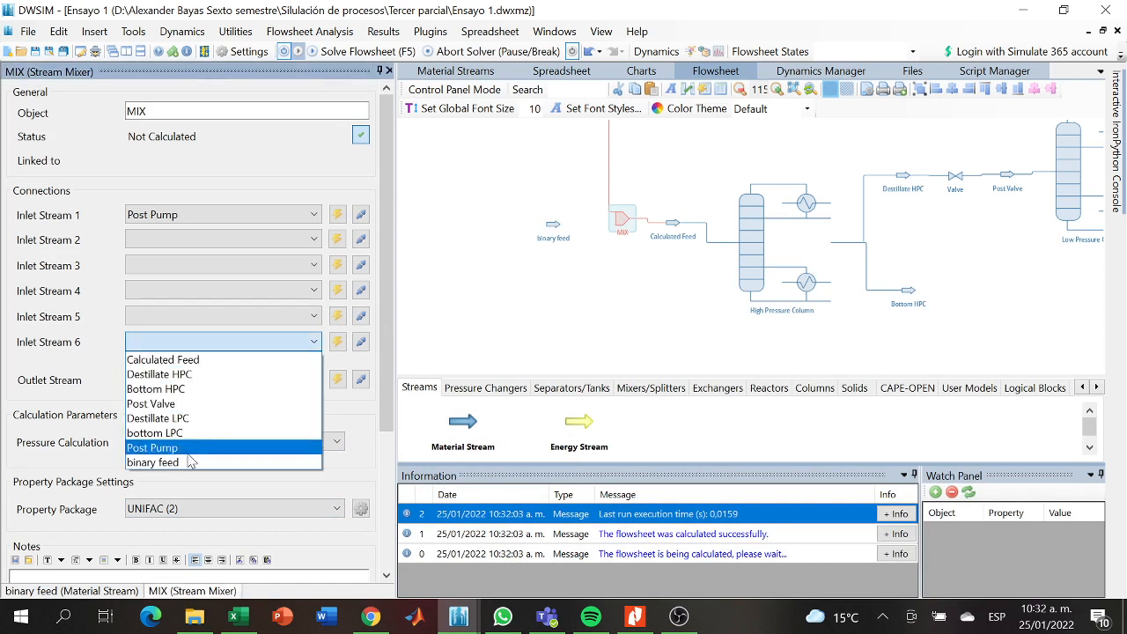
{"action": "left_click", "coordinate": [189, 462]}
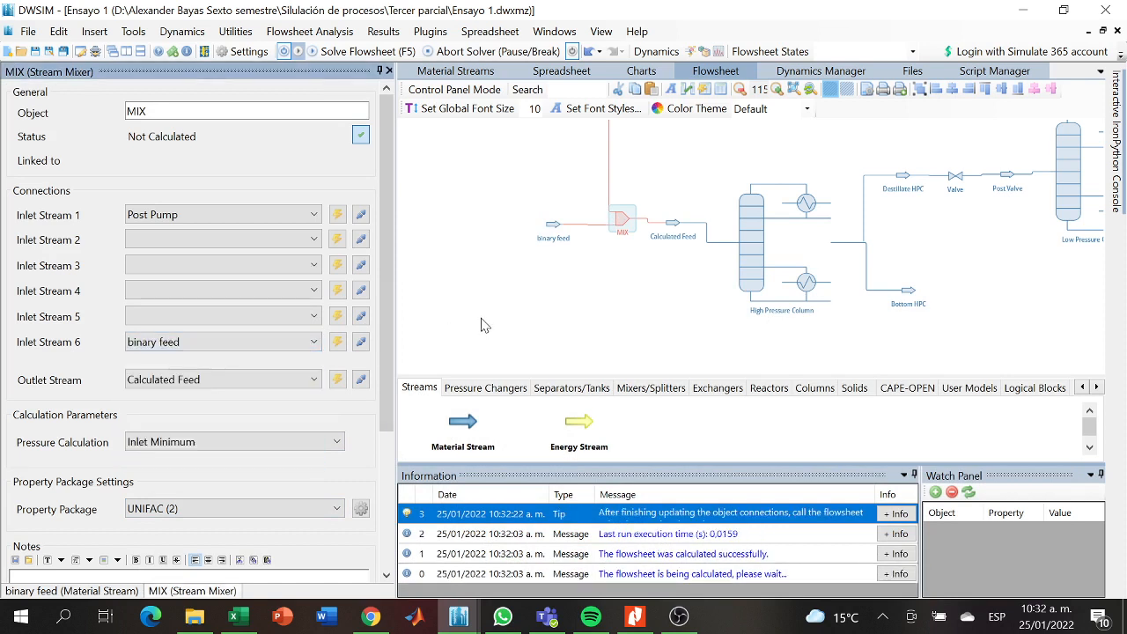
{"action": "left_click", "coordinate": [361, 59]}
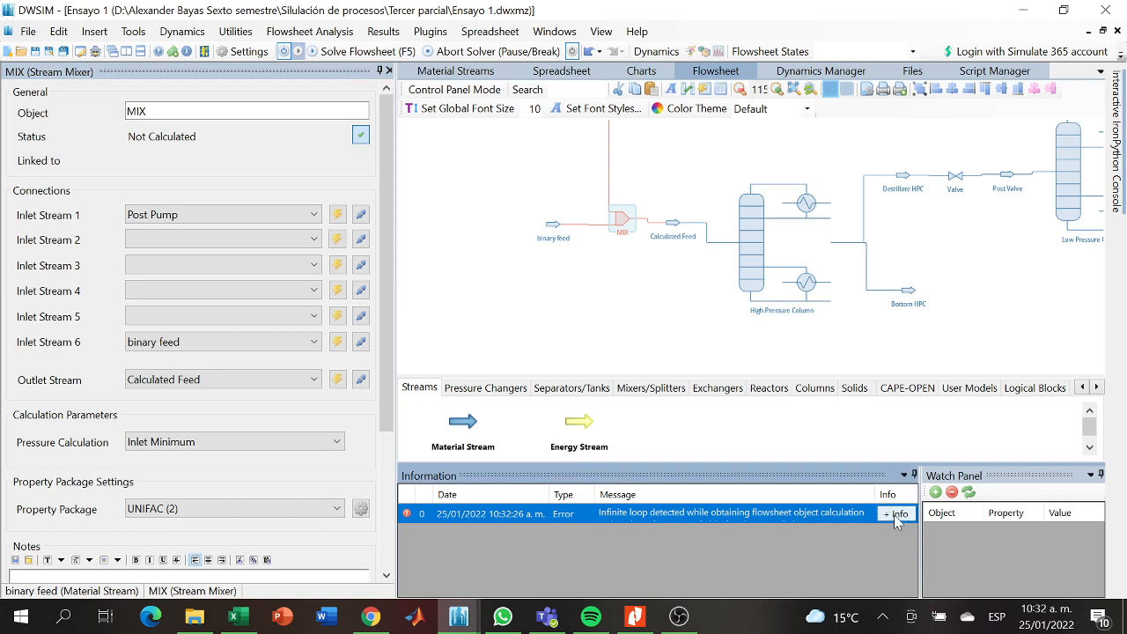
- Reselect Inlet Minimum as the pressure calculation of the MIX mixer
{"action": "left_click_drag", "start_coordinate": [615, 339], "coordinate": [565, 378]}
{"action": "left_click", "coordinate": [571, 261]}
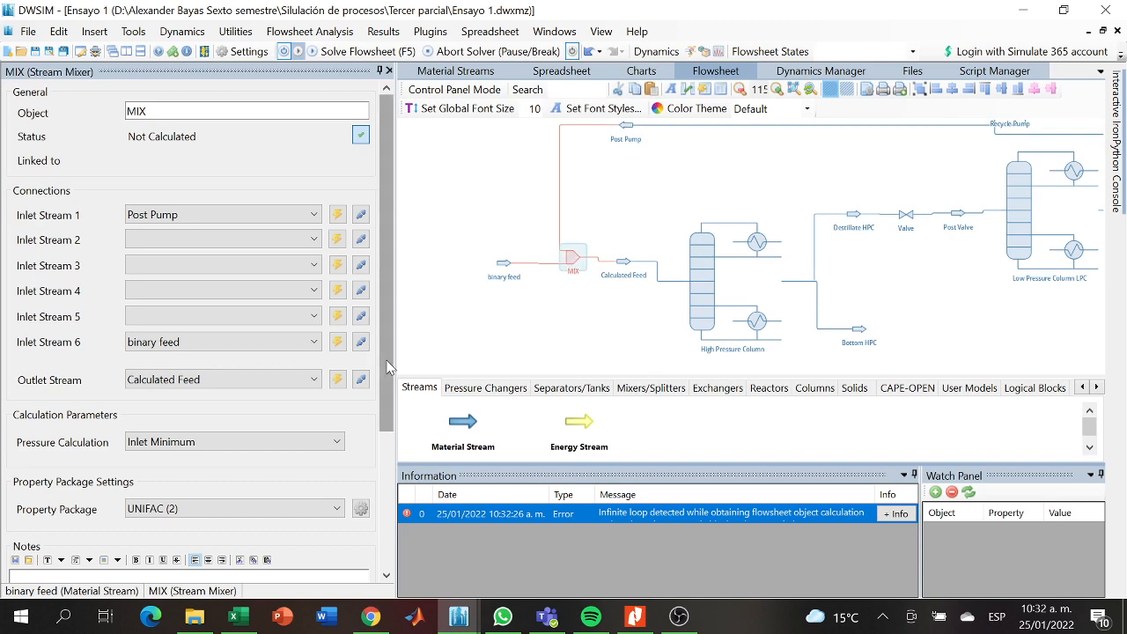
{"action": "mouse_move", "coordinate": [388, 368]}
{"action": "left_mouse_down"}
{"action": "mouse_move", "coordinate": [389, 558]}
{"action": "mouse_move", "coordinate": [394, 356]}
{"action": "left_mouse_up"}
{"action": "left_click", "coordinate": [335, 443]}
{"action": "left_click", "coordinate": [167, 455]}
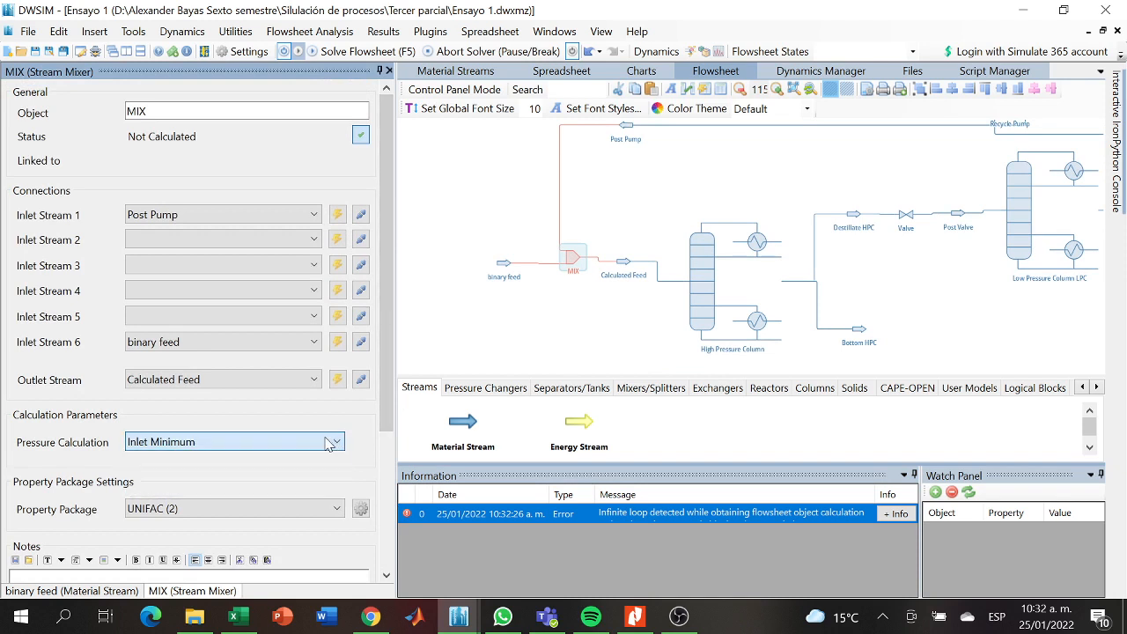
{"action": "left_click", "coordinate": [486, 321]}
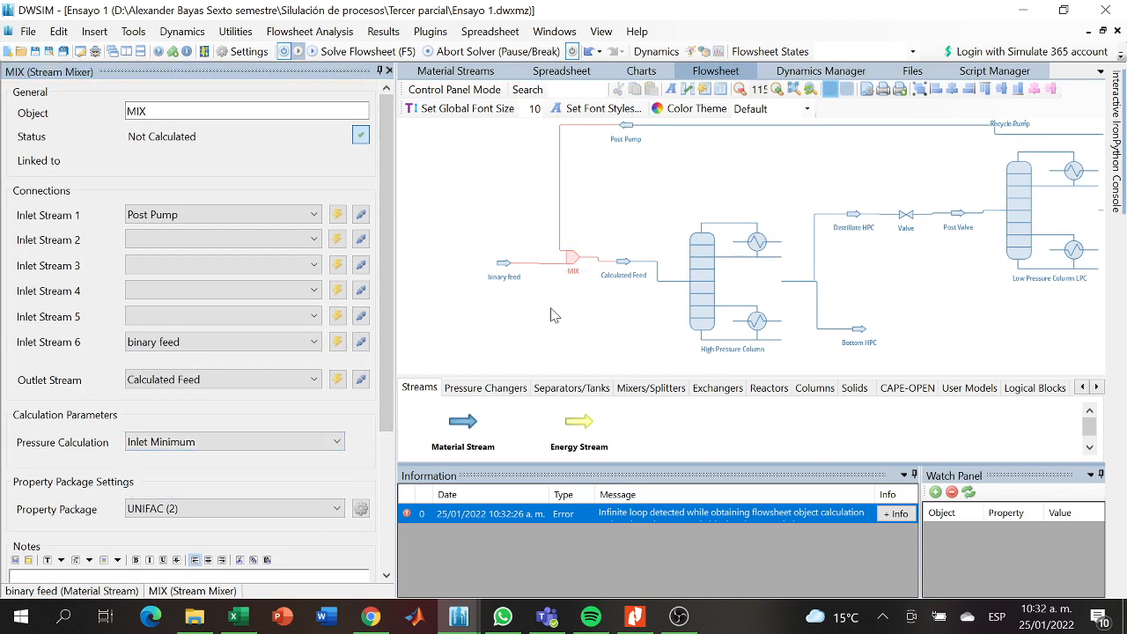
- Inspect the Post Pump stream's conditions, the MIX mixer and the Calculated Feed stream around the recycle connection
{"action": "left_click_drag", "start_coordinate": [551, 307], "coordinate": [527, 323]}
{"action": "left_click", "coordinate": [603, 143]}
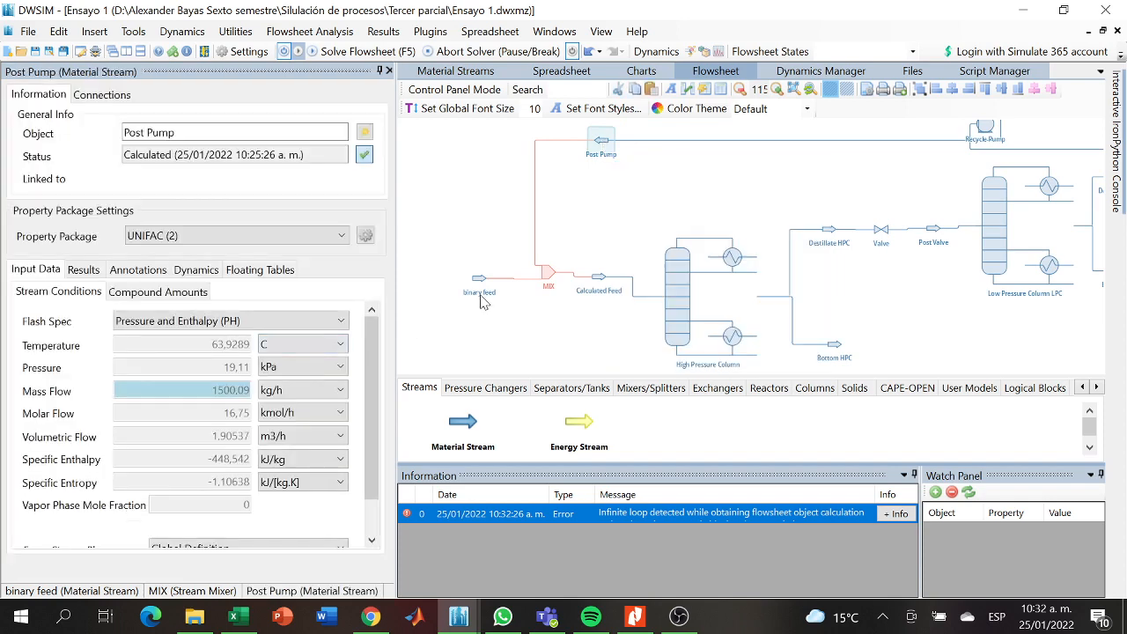
{"action": "left_click_drag", "start_coordinate": [520, 312], "coordinate": [456, 312]}
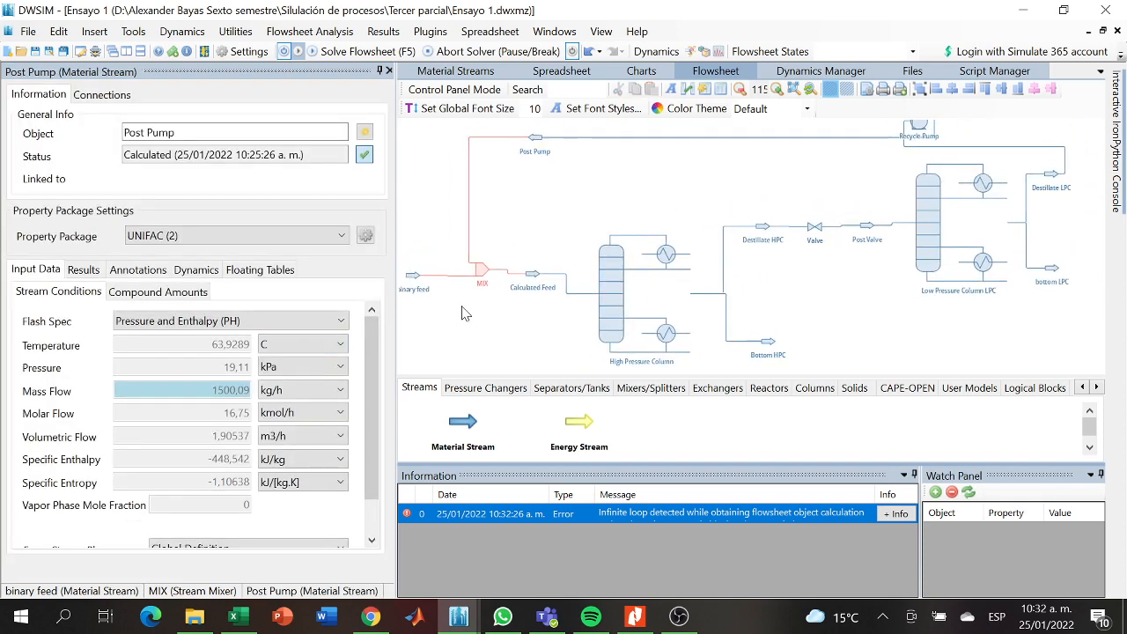
{"action": "left_click", "coordinate": [480, 271]}
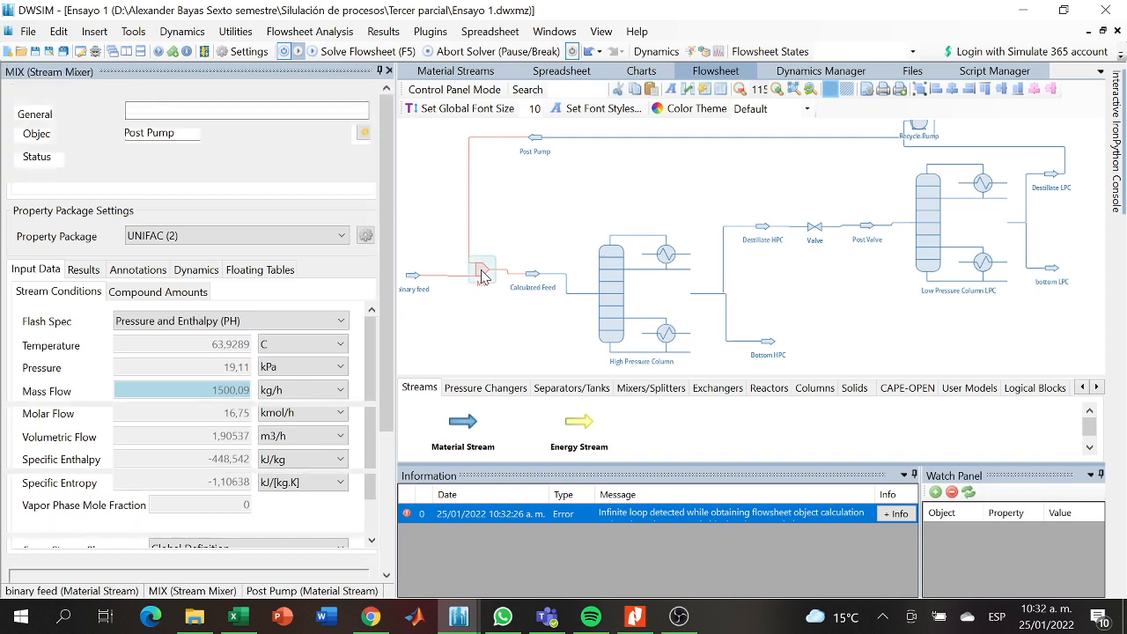
{"action": "left_click", "coordinate": [531, 280]}
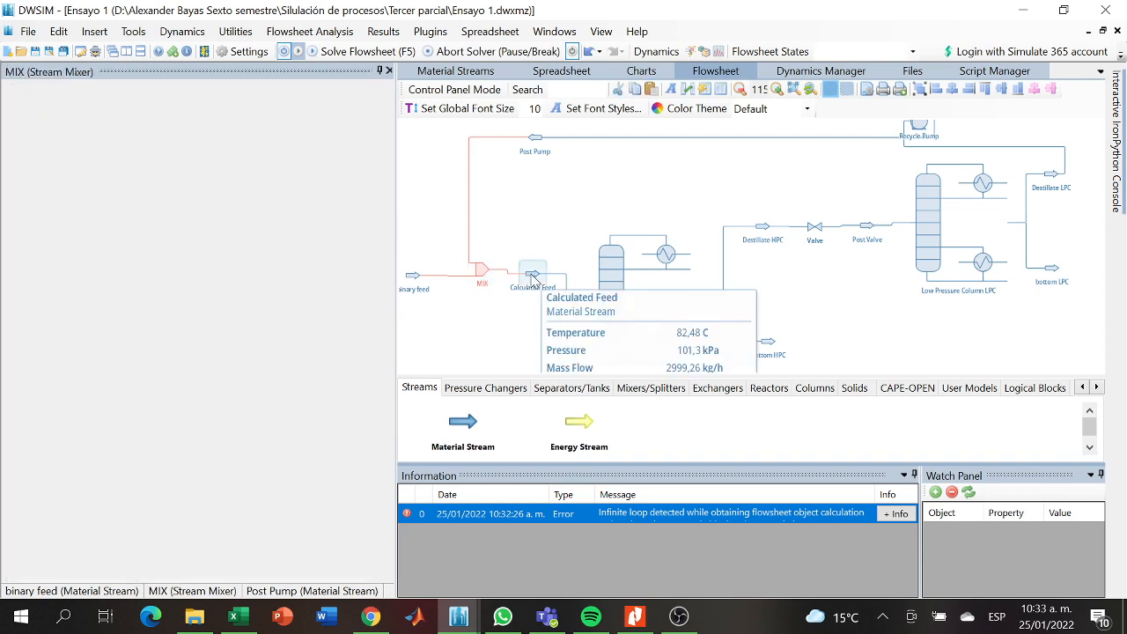
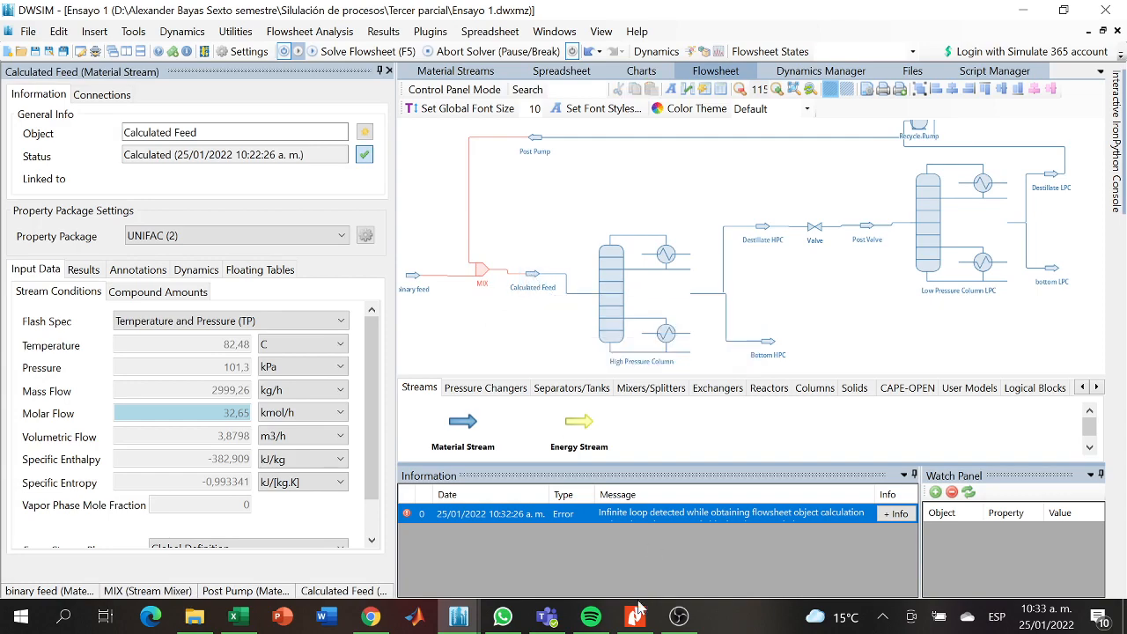
{"action": "left_click", "coordinate": [666, 625]}
{"action": "left_click", "coordinate": [1114, 480]}
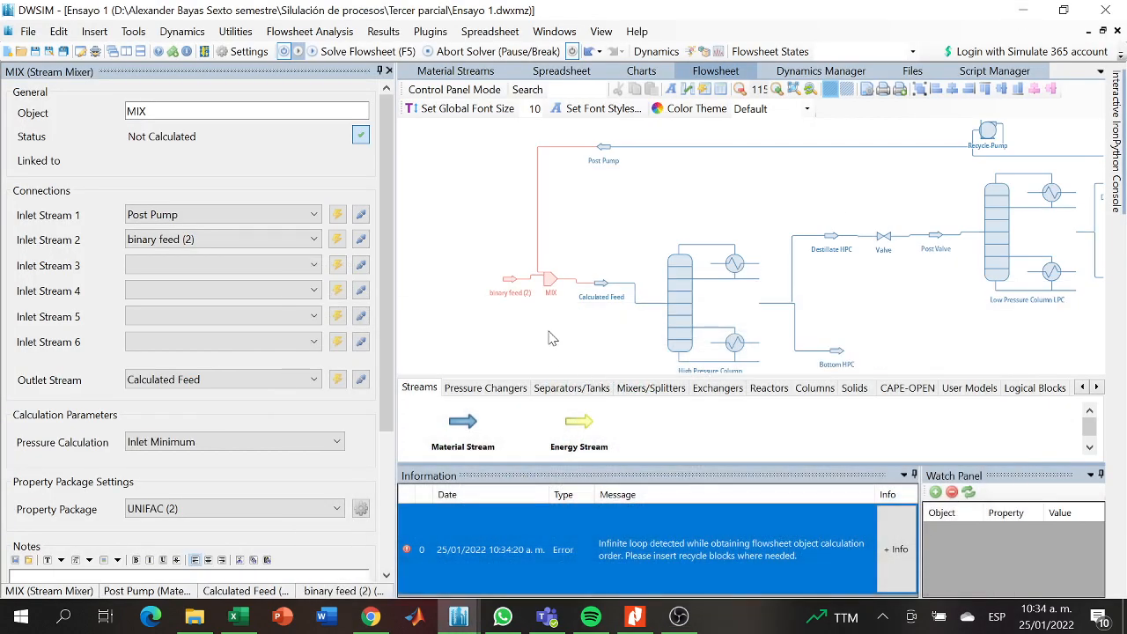
- Delete the binary feed (2) stream and the MIX mixer from the flowsheet
{"action": "left_click_drag", "start_coordinate": [549, 337], "coordinate": [507, 328]}
{"action": "left_click", "coordinate": [467, 274]}
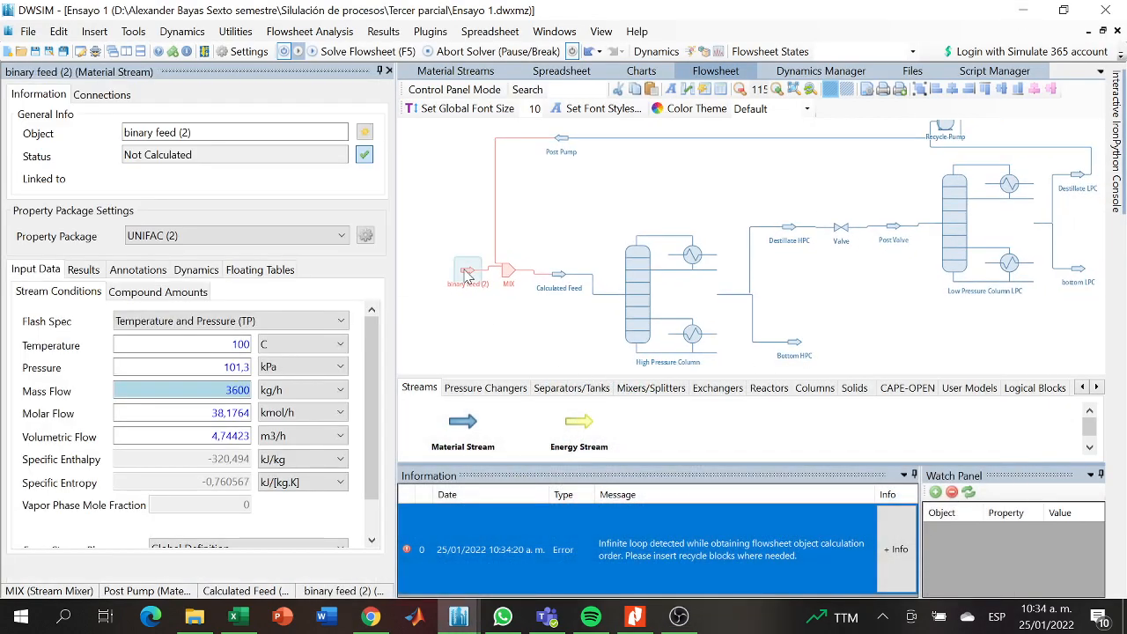
{"action": "key", "text": "Delete"}
{"action": "left_click", "coordinate": [533, 371]}
{"action": "left_click", "coordinate": [515, 289]}
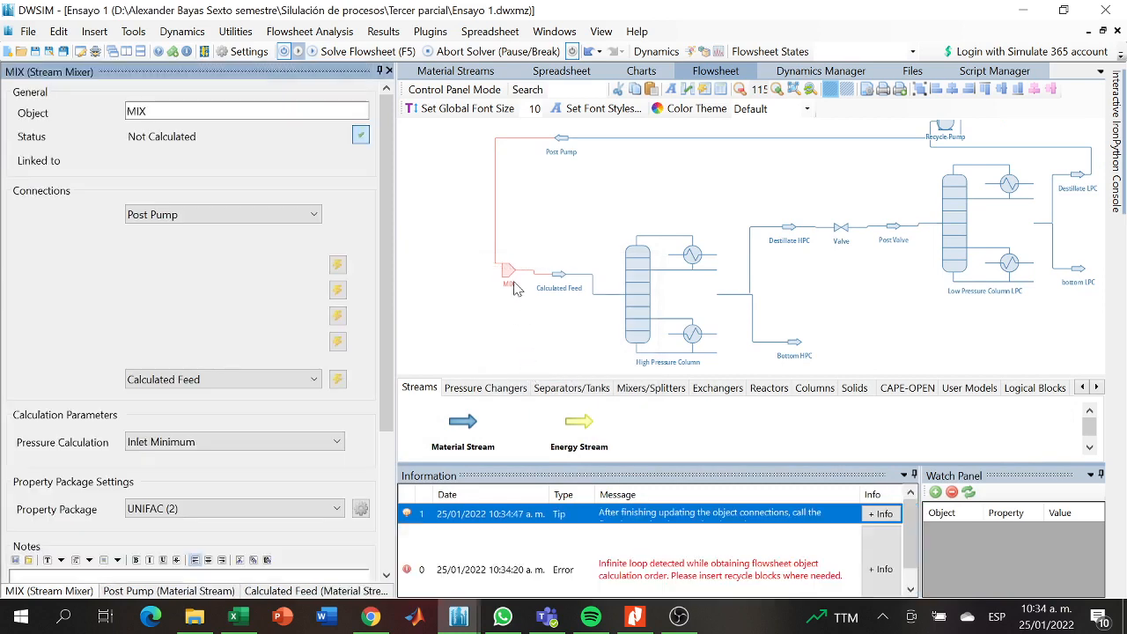
{"action": "key", "text": "Delete"}
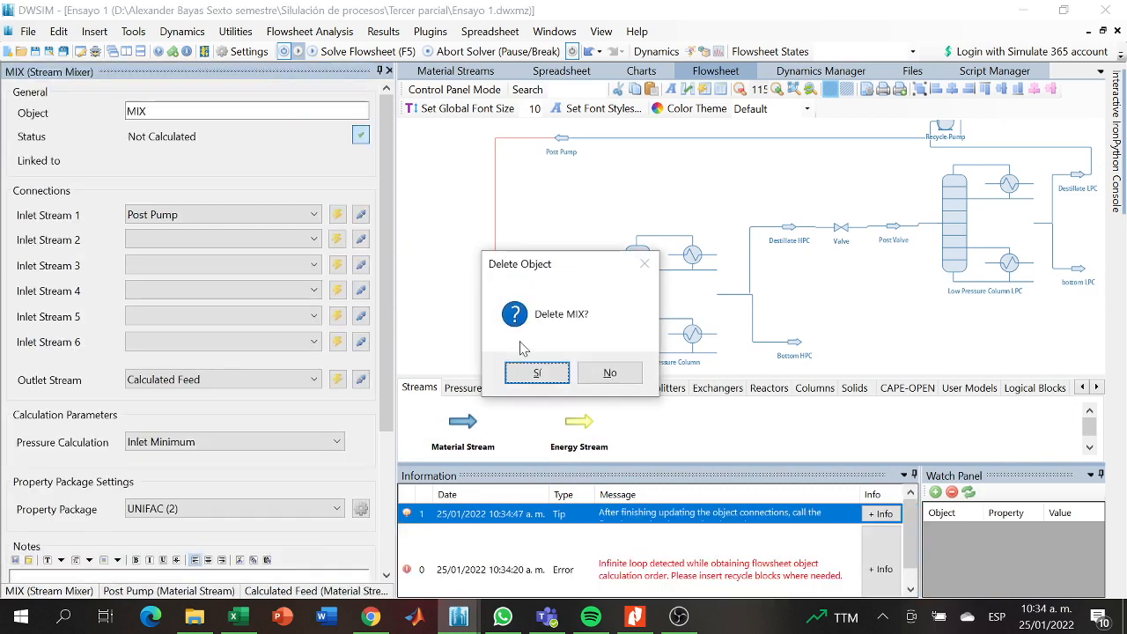
{"action": "left_click", "coordinate": [534, 371]}
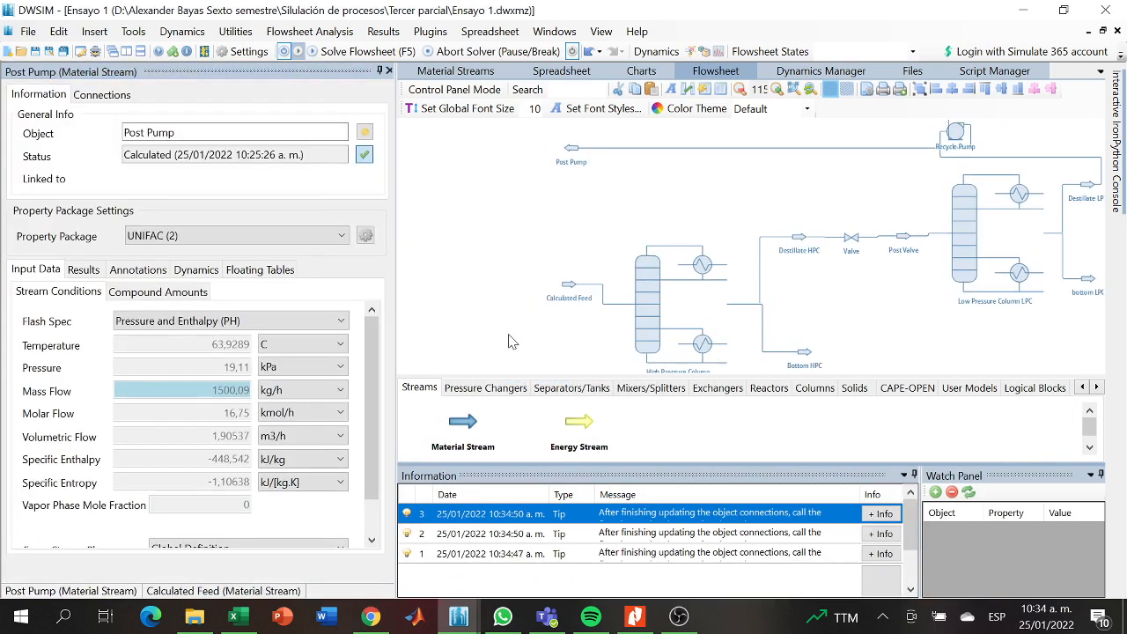
- Add a Recycle Block to the flowsheet, ahead of the Calculated Feed stream, and open its properties
{"action": "left_click", "coordinate": [491, 392]}
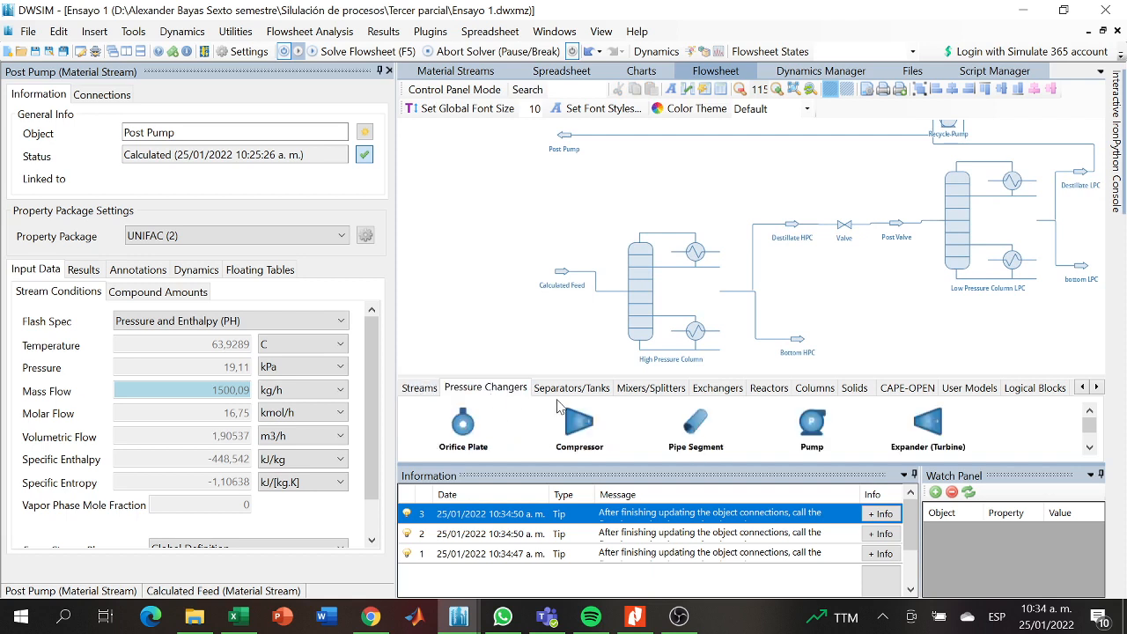
{"action": "left_click", "coordinate": [568, 394]}
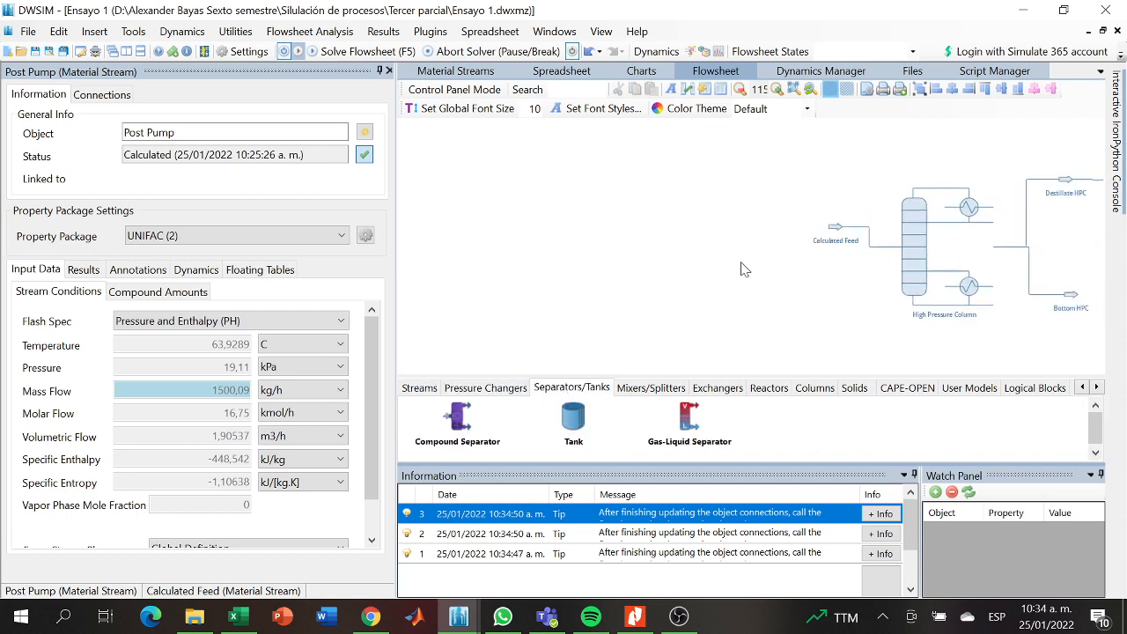
{"action": "left_click", "coordinate": [649, 388]}
{"action": "left_click", "coordinate": [709, 393]}
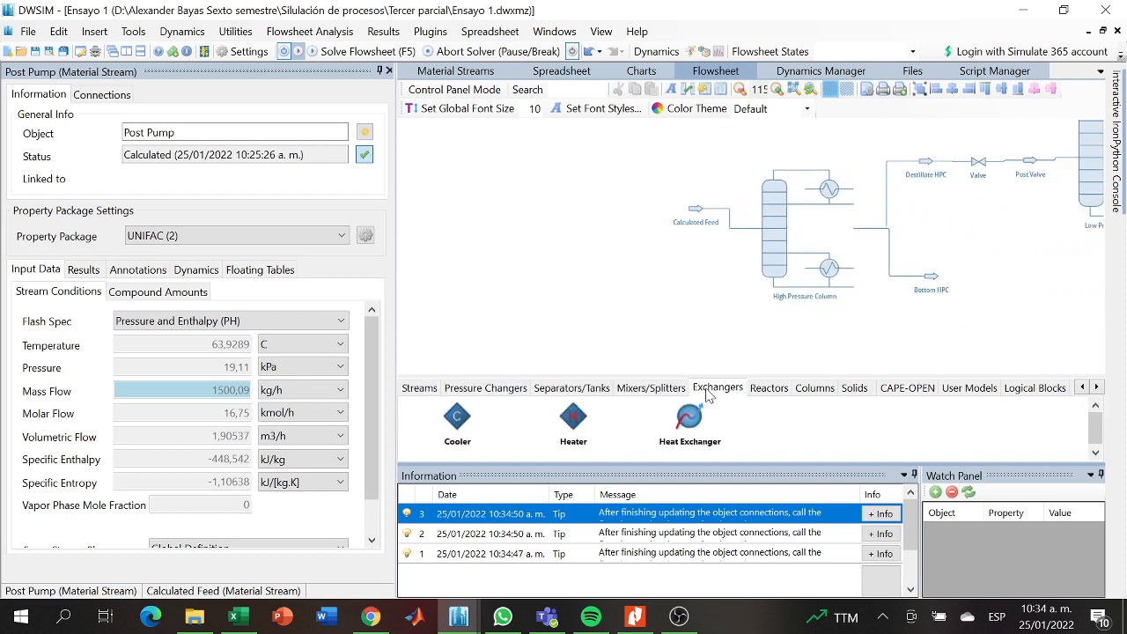
{"action": "left_click", "coordinate": [755, 394]}
{"action": "left_click", "coordinate": [810, 391]}
{"action": "left_click", "coordinate": [852, 390]}
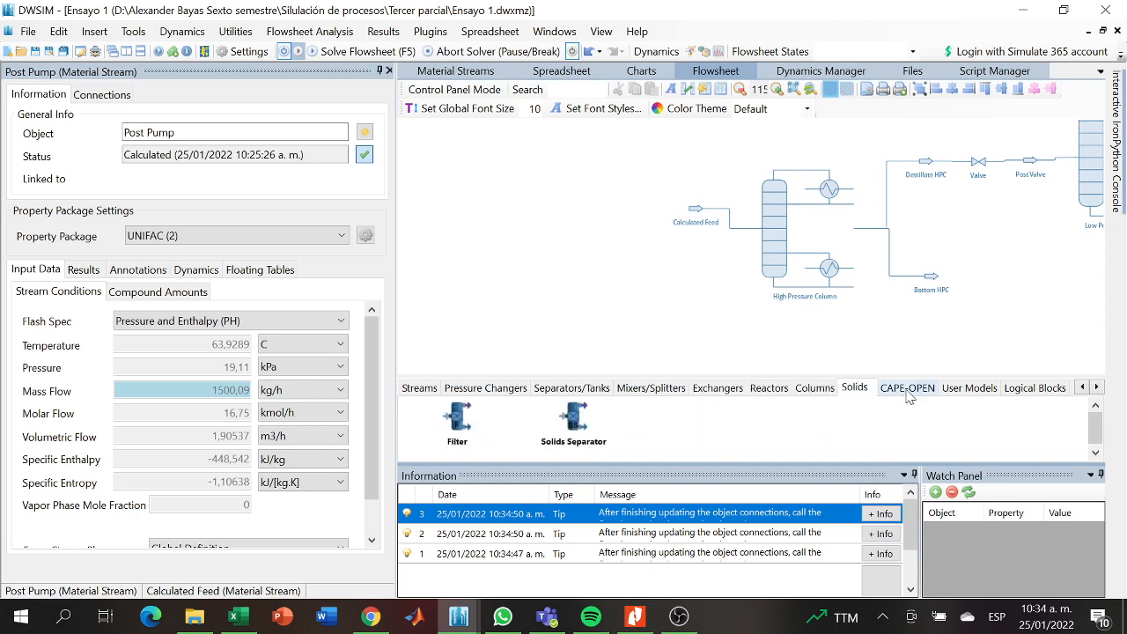
{"action": "left_click", "coordinate": [909, 389]}
{"action": "left_click", "coordinate": [962, 389]}
{"action": "left_click", "coordinate": [1013, 389]}
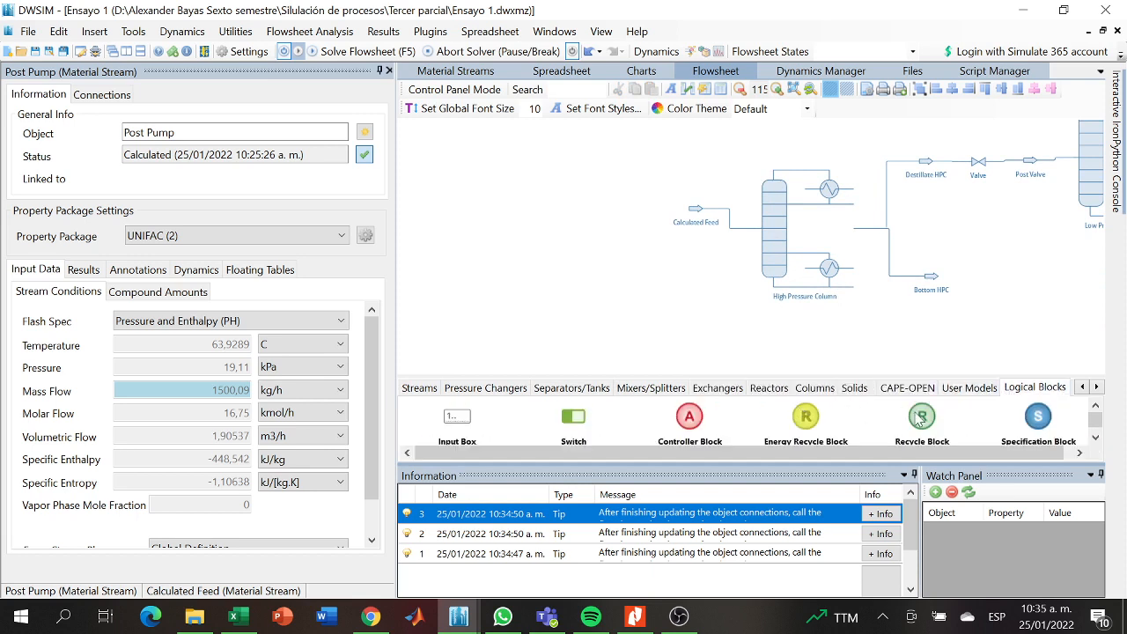
{"action": "left_click_drag", "start_coordinate": [922, 417], "coordinate": [607, 187]}
{"action": "scroll", "coordinate": [599, 229], "scroll_direction": "up", "scroll_amount": 5}
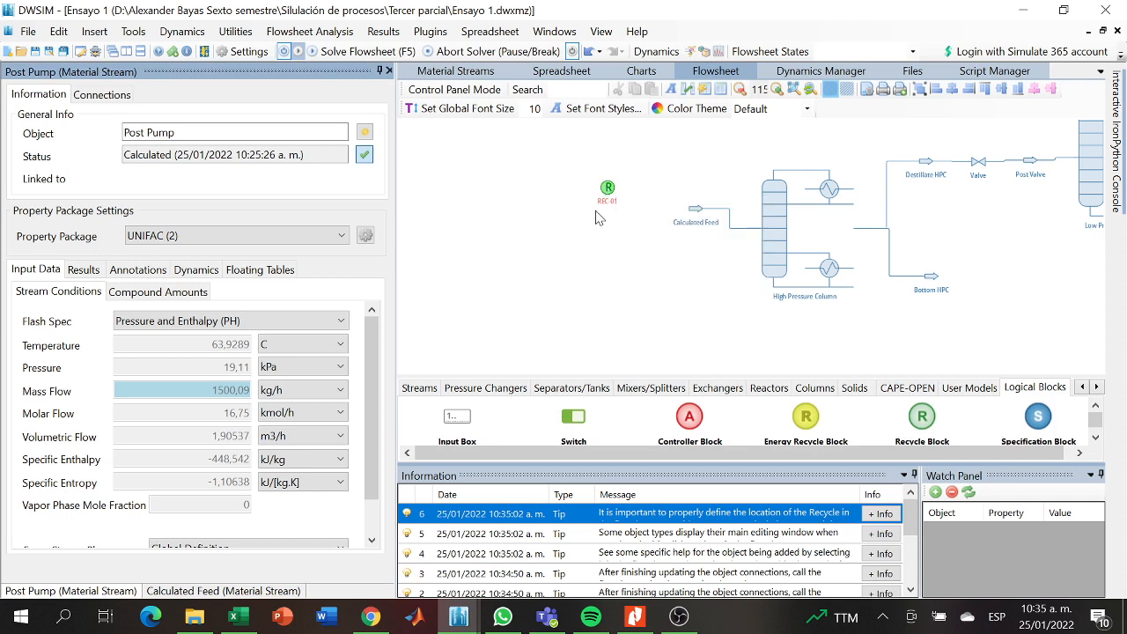
{"action": "left_click_drag", "start_coordinate": [588, 283], "coordinate": [606, 295]}
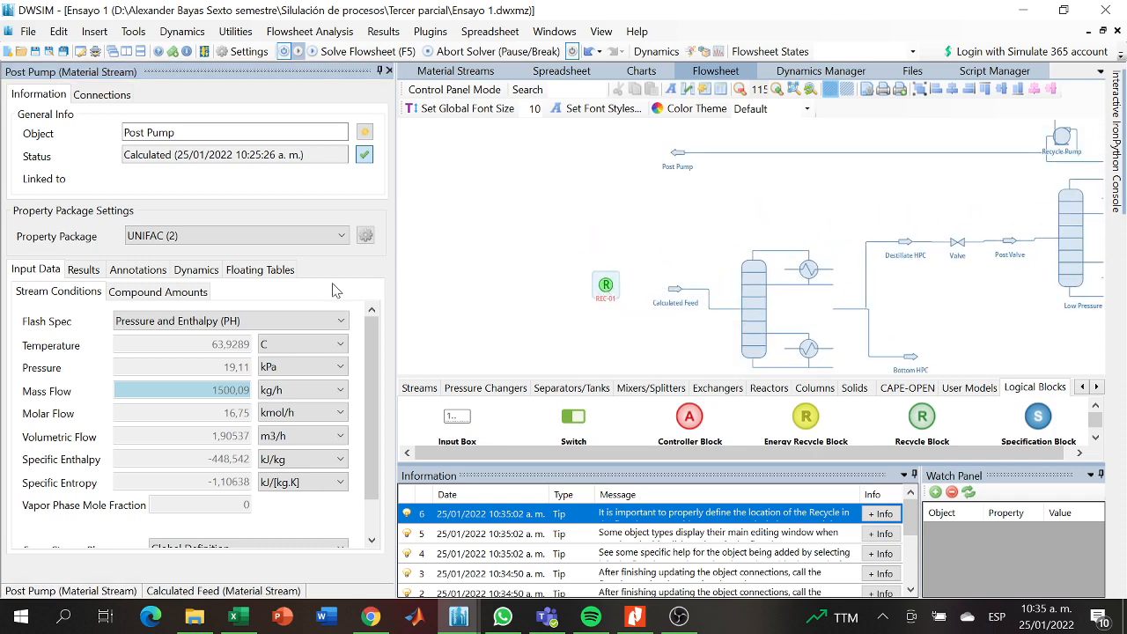
{"action": "left_click_drag", "start_coordinate": [561, 306], "coordinate": [606, 315]}
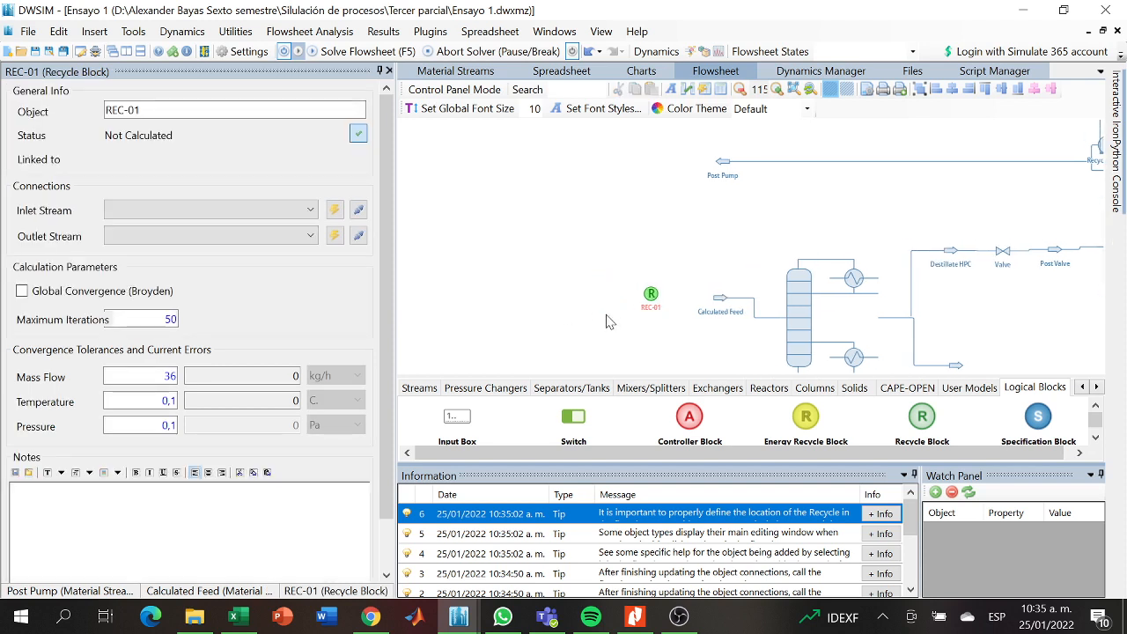
- Place a material stream and a Stream Mixer in line ahead of the REC-01 recycle block
{"action": "left_click", "coordinate": [419, 389]}
{"action": "left_click_drag", "start_coordinate": [462, 421], "coordinate": [606, 301]}
{"action": "left_click", "coordinate": [484, 390]}
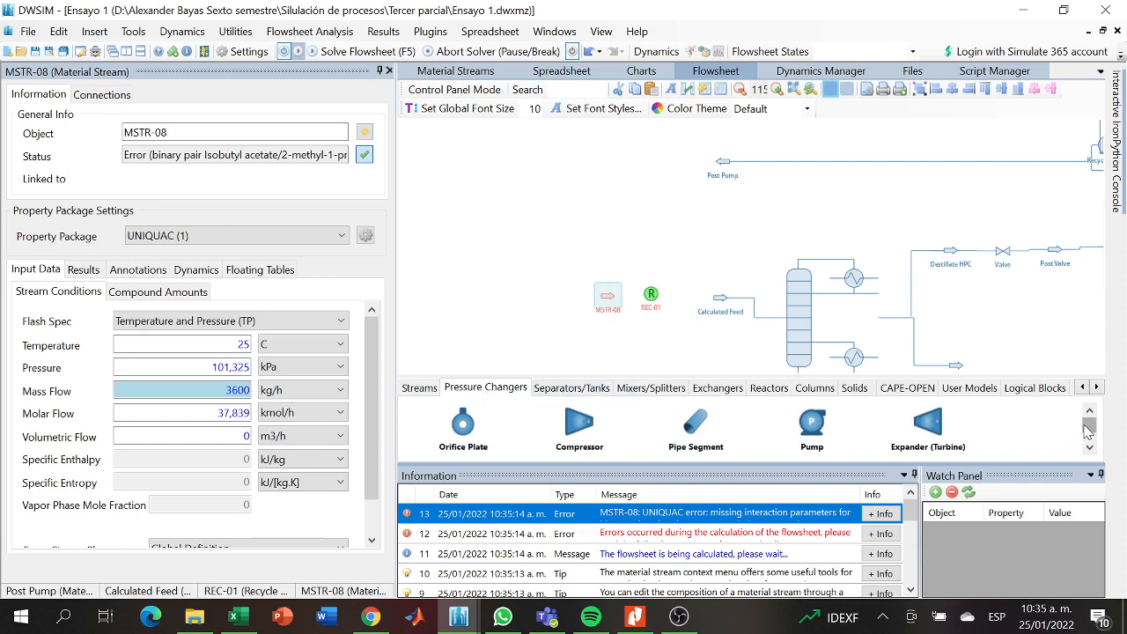
{"action": "scroll", "coordinate": [1079, 432], "scroll_direction": "down", "scroll_amount": 1}
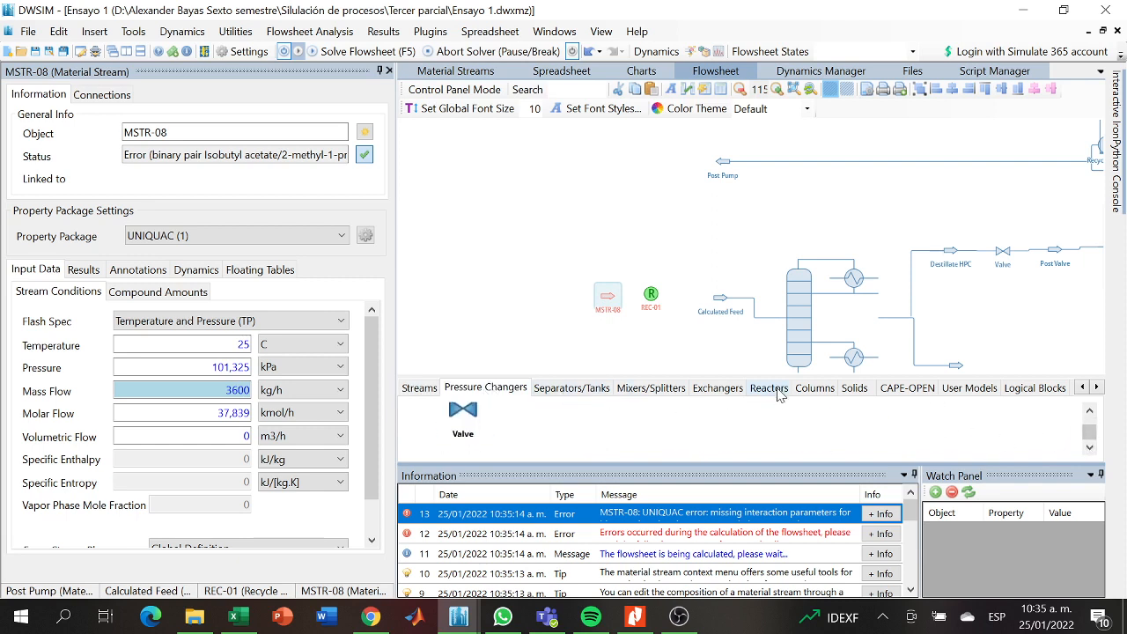
{"action": "left_click", "coordinate": [648, 389]}
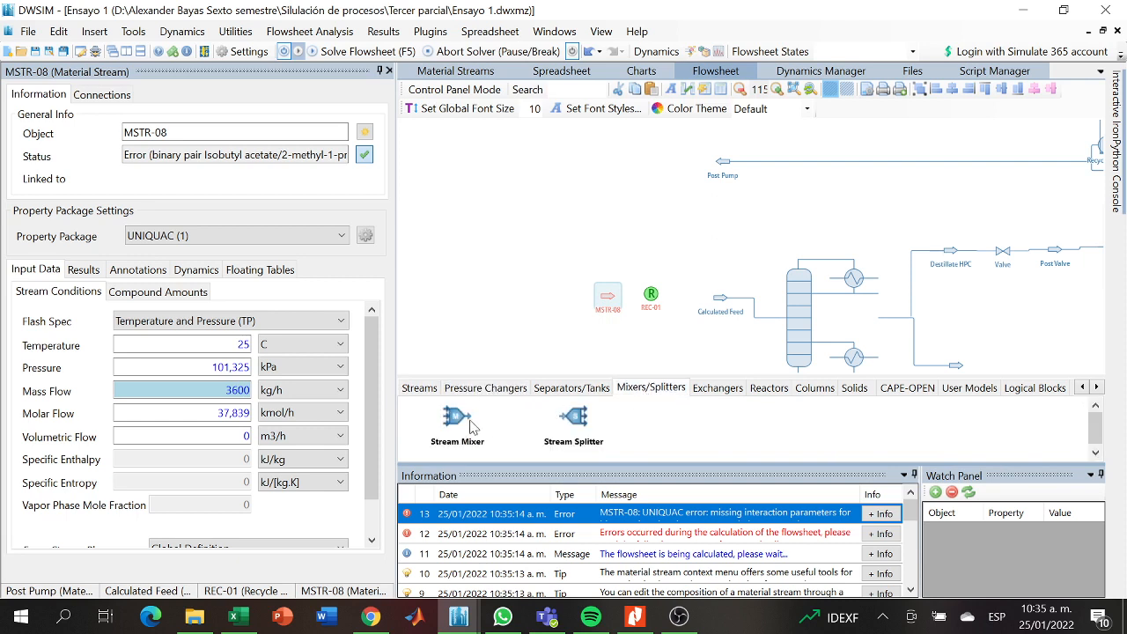
{"action": "left_click_drag", "start_coordinate": [472, 427], "coordinate": [541, 283]}
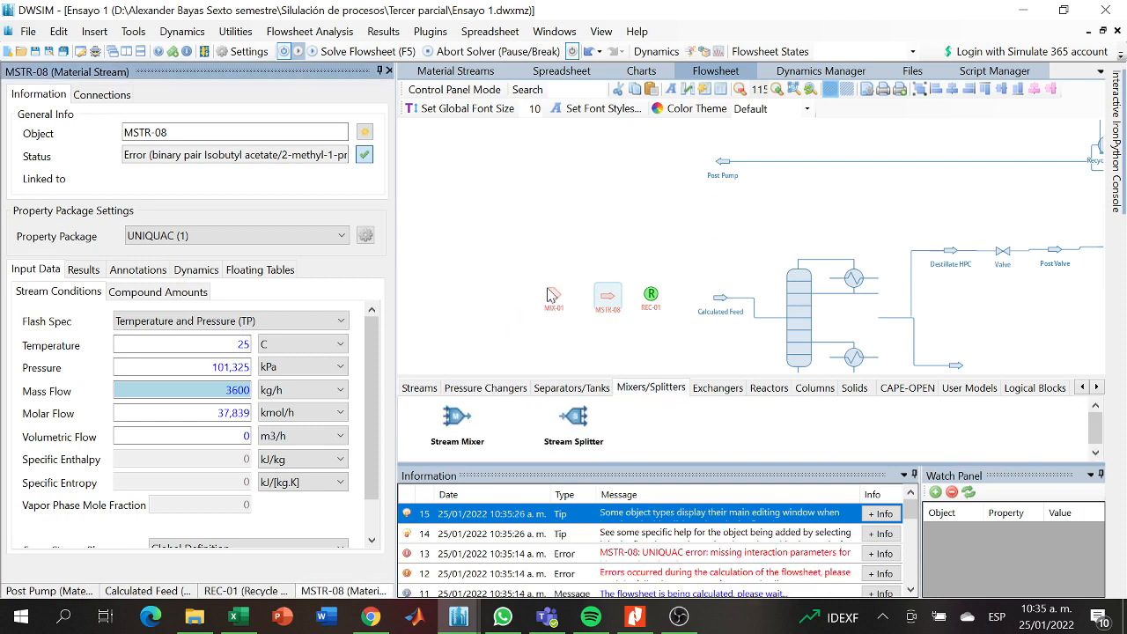
- Add a material stream on the inlet side of the MIX-01 mixer and name it Binary feed
{"action": "left_click", "coordinate": [420, 389]}
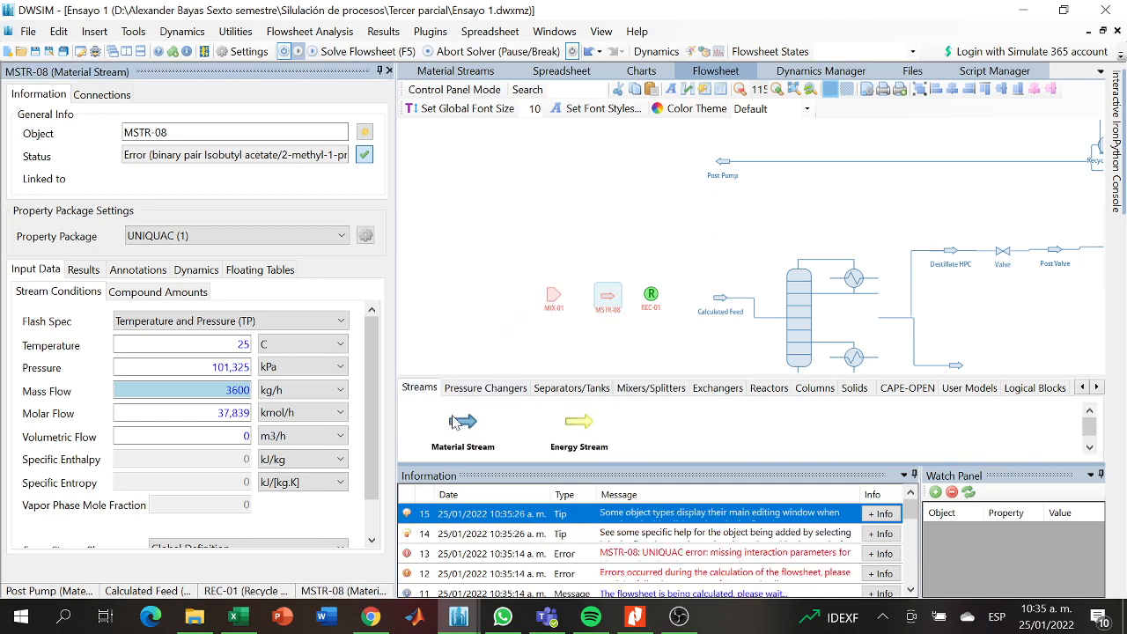
{"action": "left_click_drag", "start_coordinate": [457, 422], "coordinate": [468, 284]}
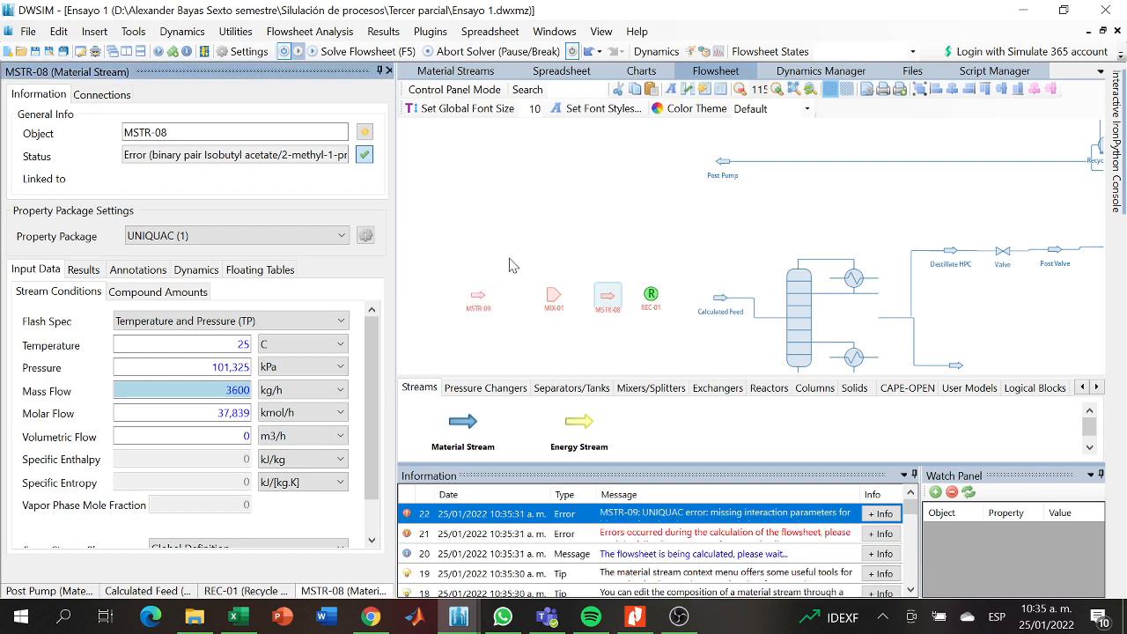
{"action": "left_click", "coordinate": [546, 325]}
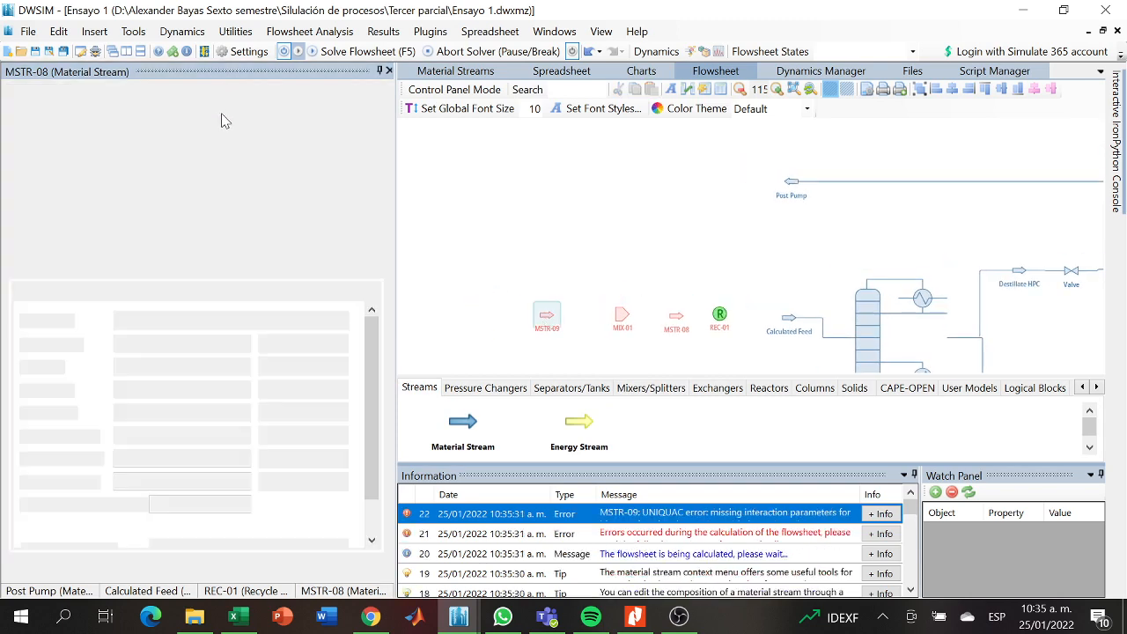
{"action": "left_click_drag", "start_coordinate": [172, 132], "coordinate": [130, 132]}
{"action": "key", "text": "BackSpace"}
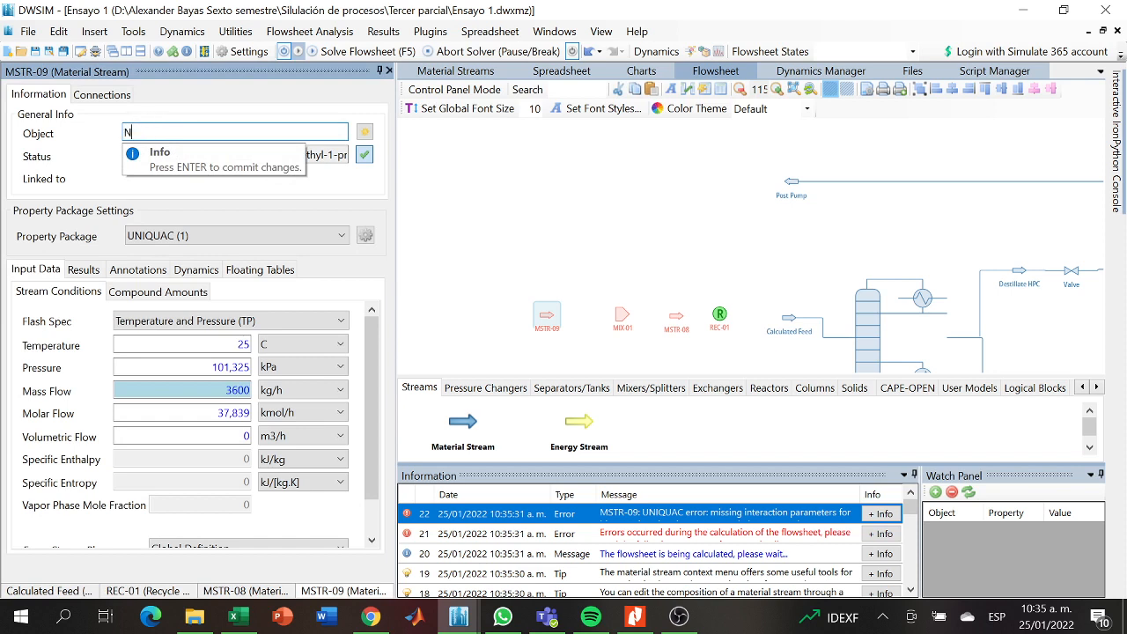
{"action": "type", "text": "Binary"}
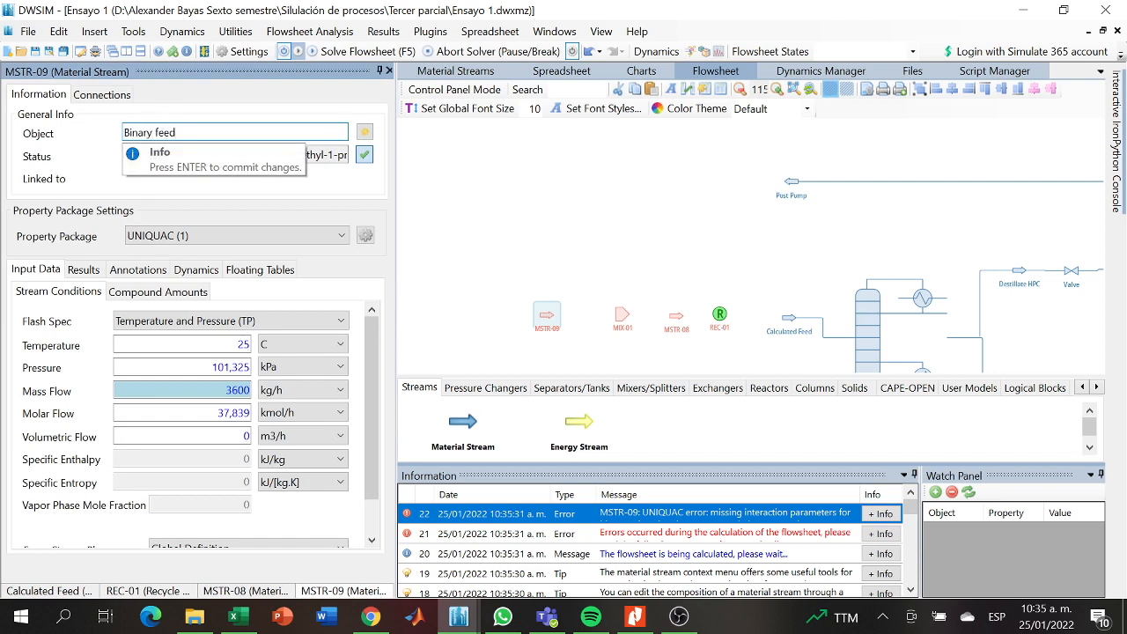
{"action": "type", "text": " feed"}
{"action": "key", "text": "Return"}
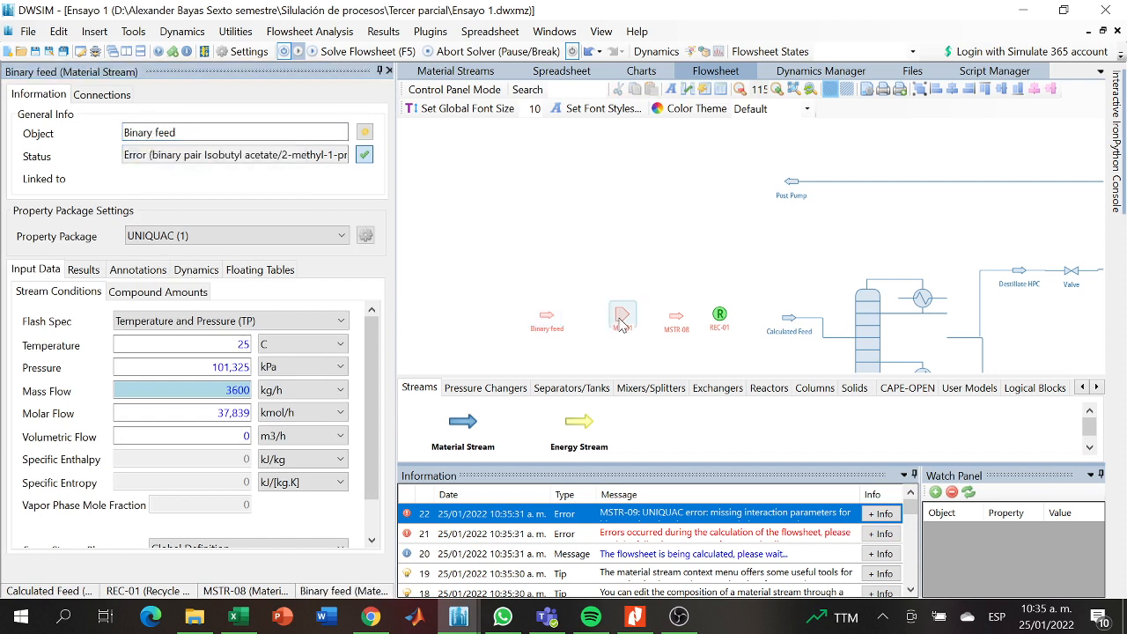
- Rename the MIX-01 mixer as Mix and reopen its properties
{"action": "left_click", "coordinate": [621, 321]}
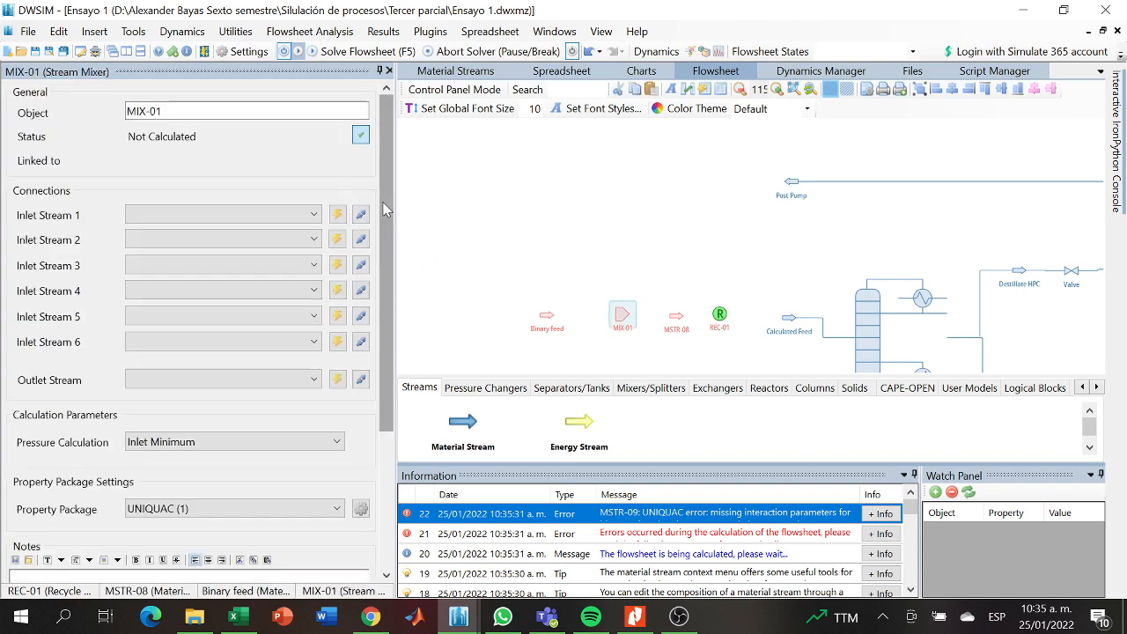
{"action": "left_click_drag", "start_coordinate": [386, 209], "coordinate": [395, 178]}
{"action": "left_click_drag", "start_coordinate": [176, 113], "coordinate": [112, 124]}
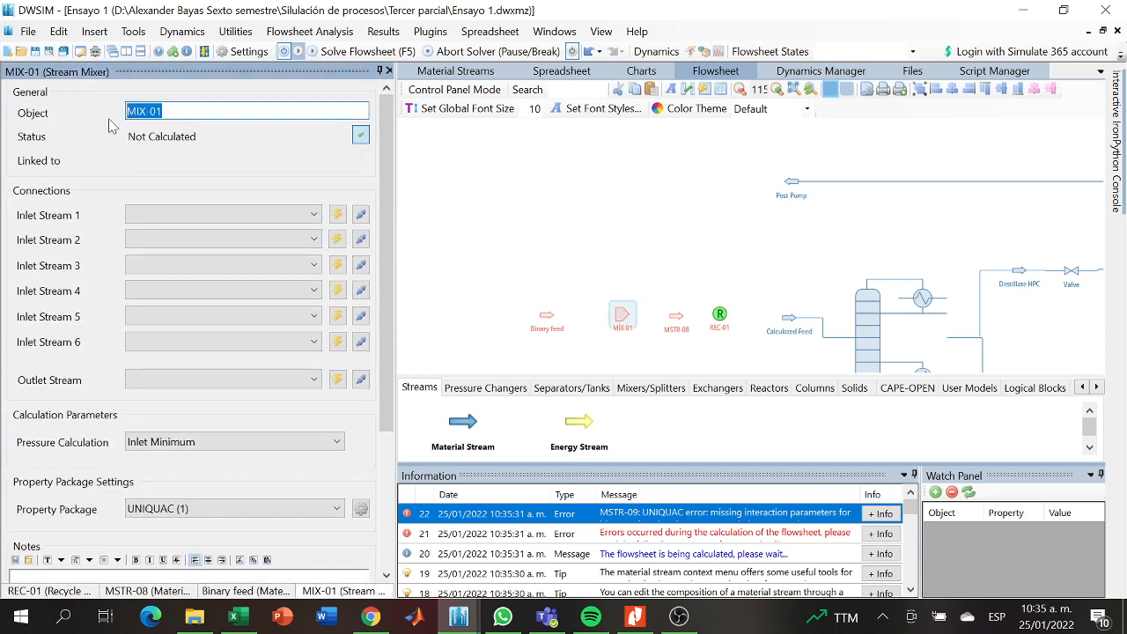
{"action": "type", "text": "Mix"}
{"action": "key", "text": "Return"}
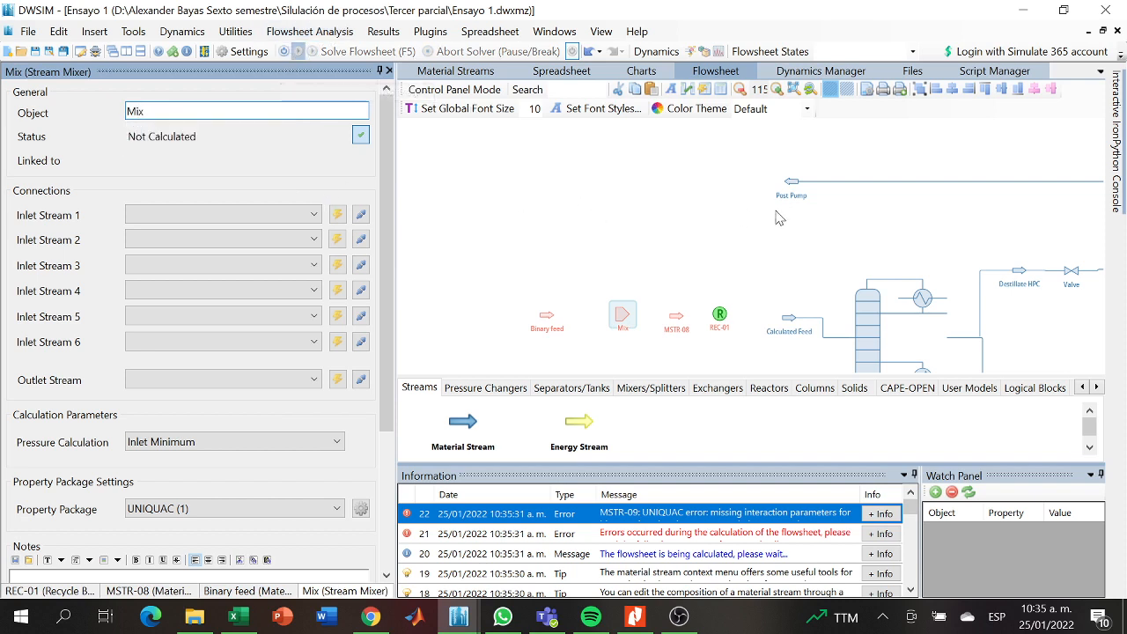
{"action": "left_click", "coordinate": [623, 317]}
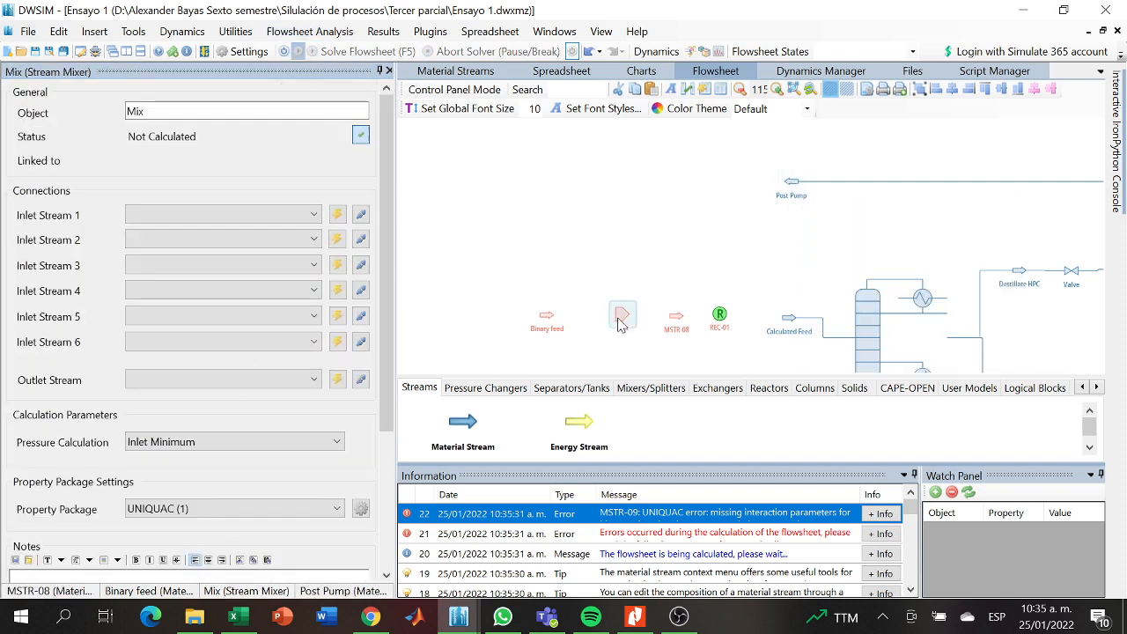
{"action": "left_click", "coordinate": [290, 215]}
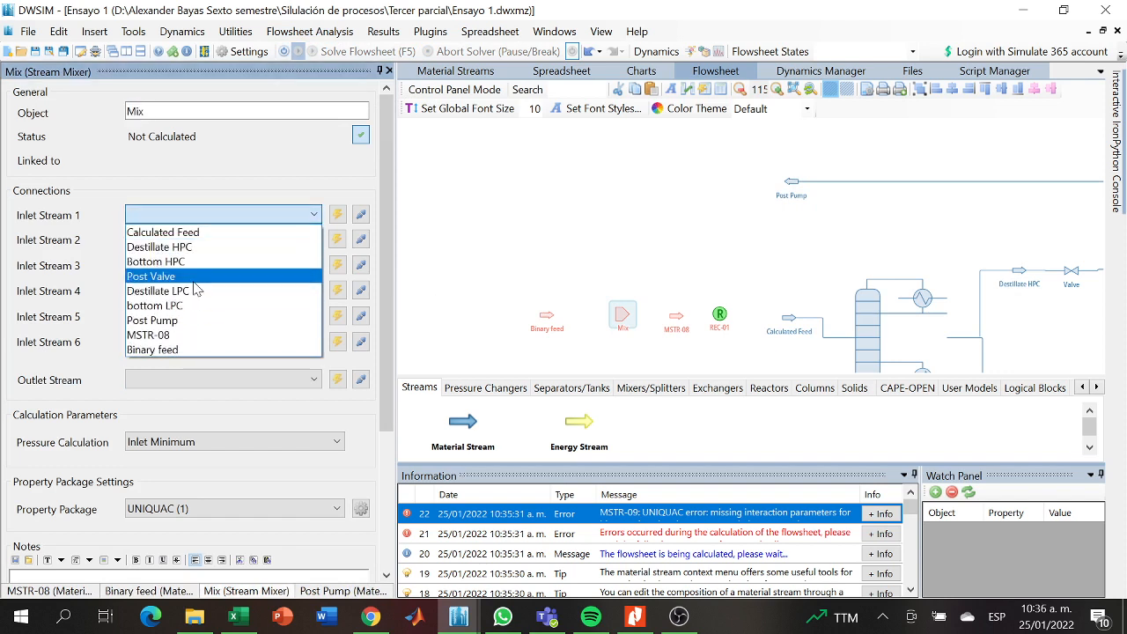
{"action": "left_click", "coordinate": [198, 276]}
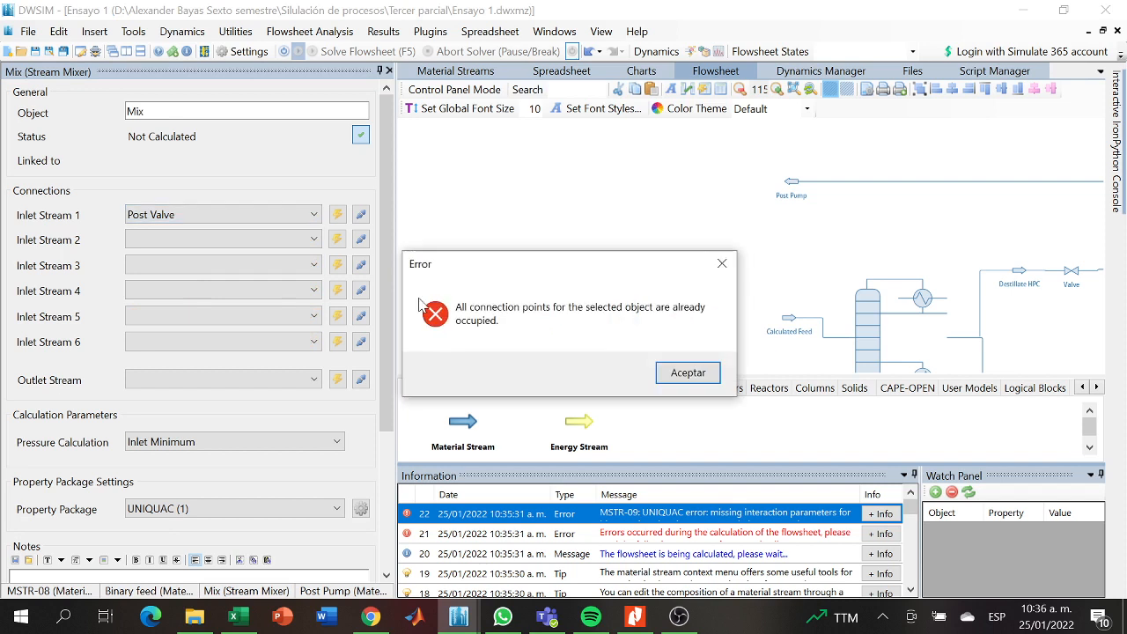
{"action": "left_click", "coordinate": [722, 264]}
- Connect the Post Pump stream to the Mix mixer as Inlet Stream 1
{"action": "left_click", "coordinate": [279, 215]}
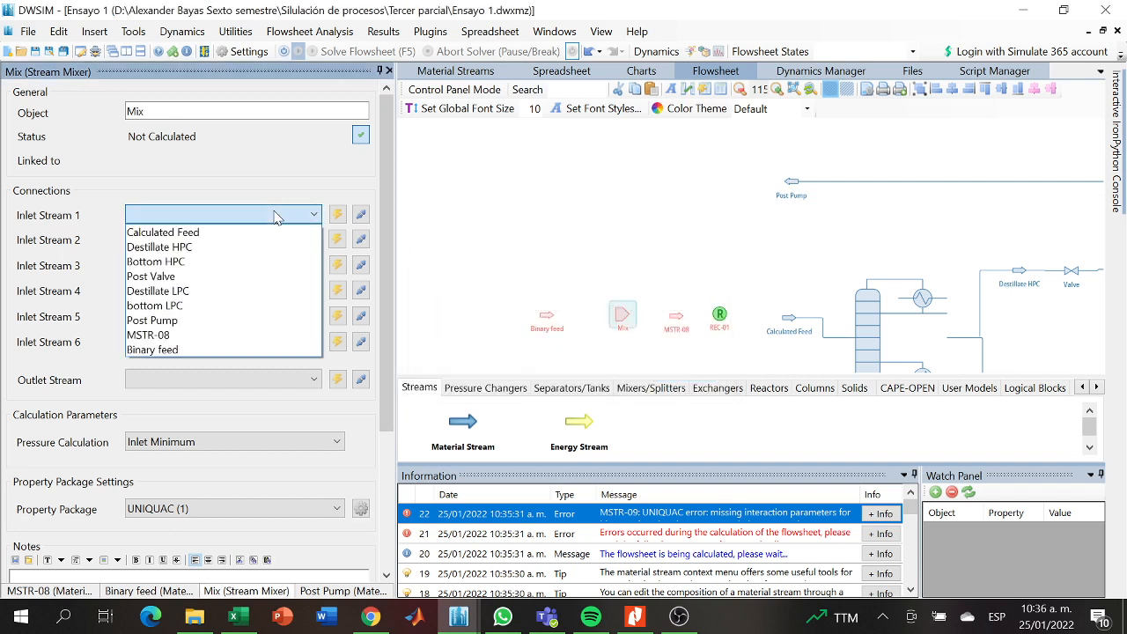
{"action": "left_click", "coordinate": [172, 321]}
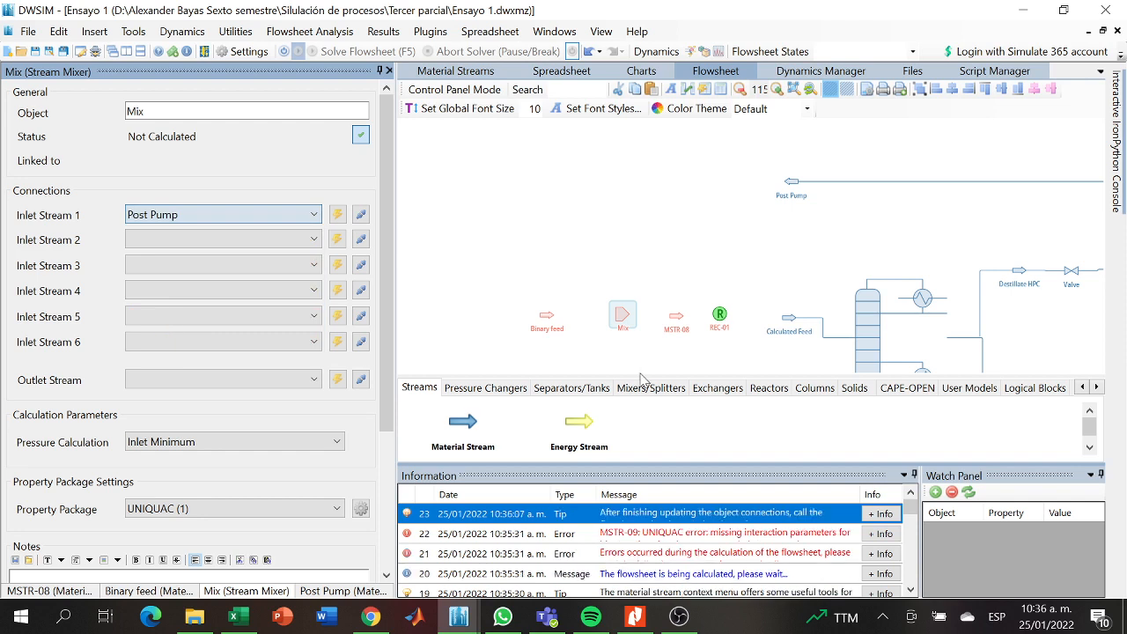
- Set the Binary feed stream's temperature to 100 C and its pressure to 101,3 kPa
{"action": "left_click_drag", "start_coordinate": [555, 327], "coordinate": [581, 336]}
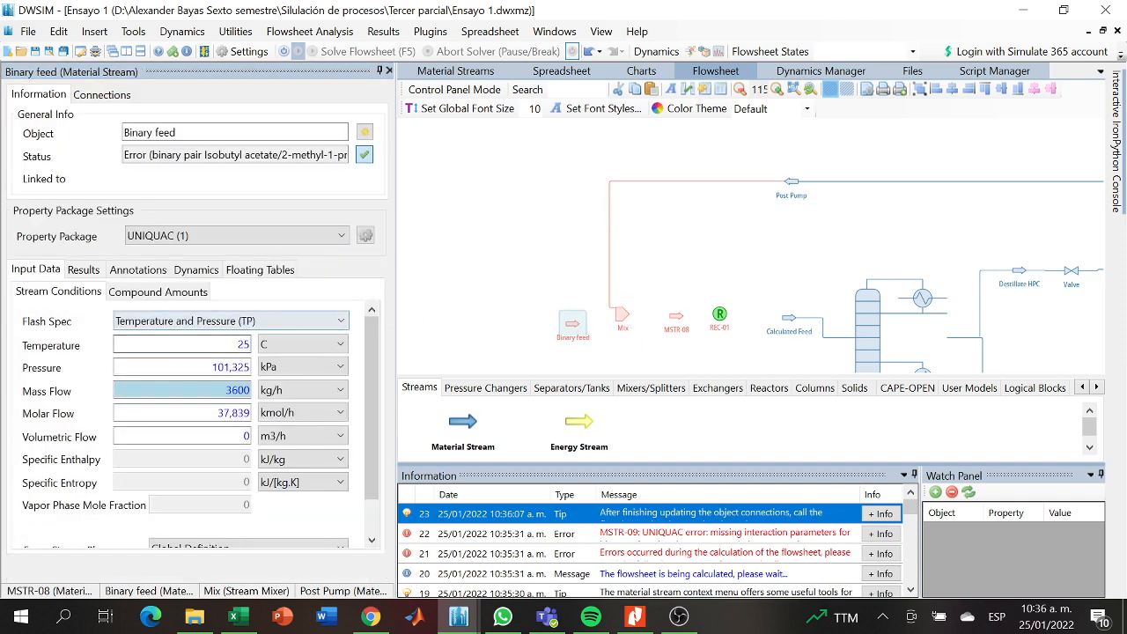
{"action": "left_click", "coordinate": [244, 344]}
{"action": "key", "text": "BackSpace"}
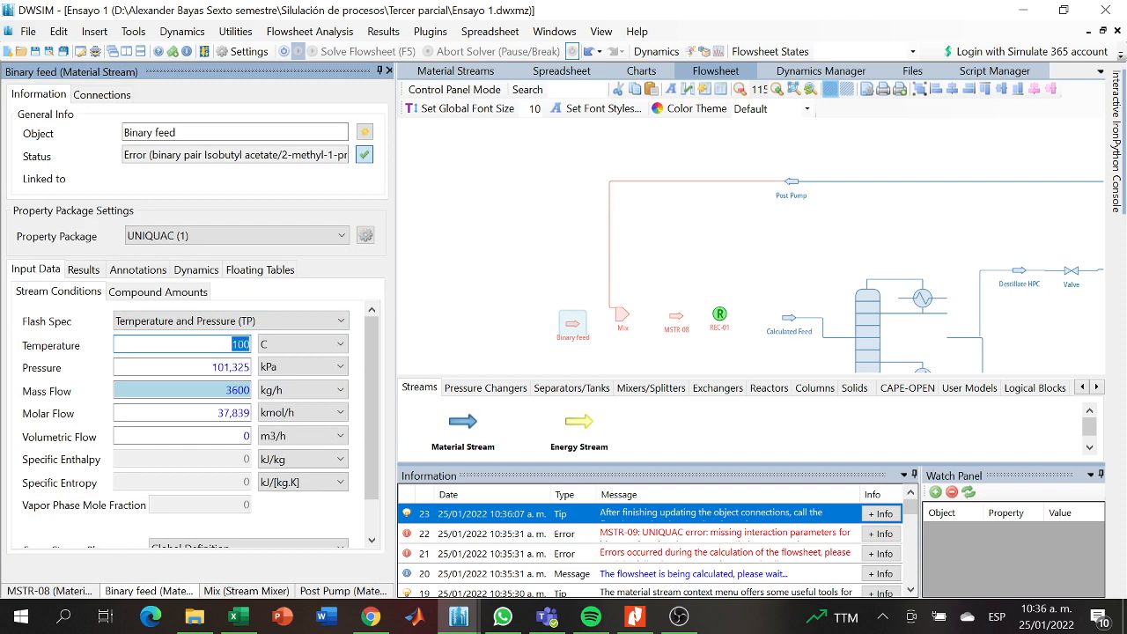
{"action": "key", "text": "Return"}
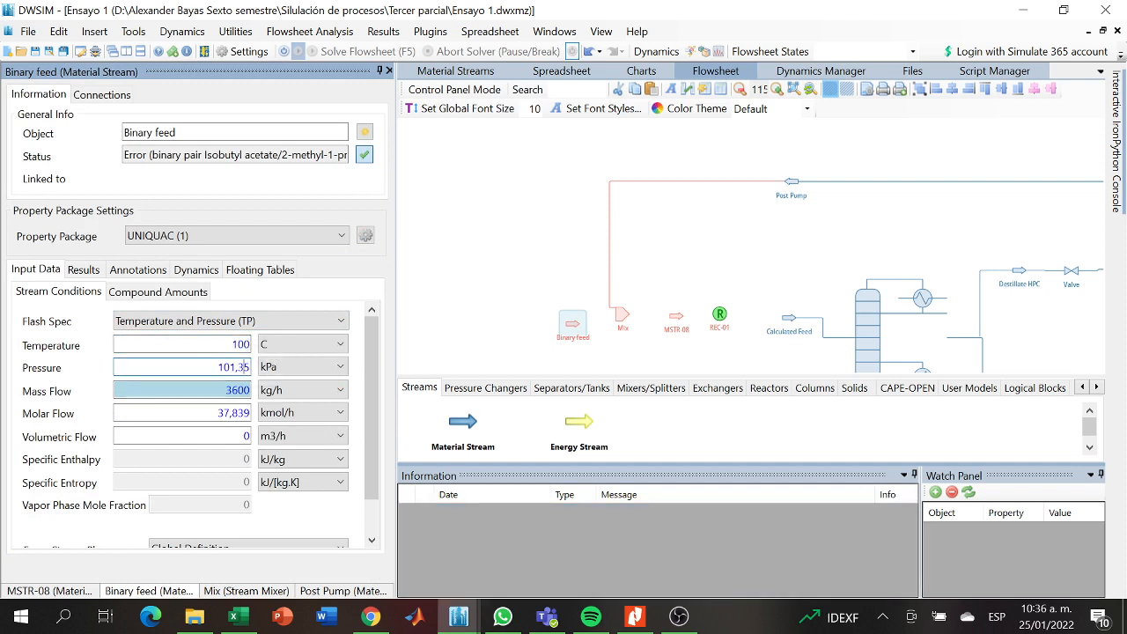
{"action": "left_click", "coordinate": [244, 367]}
{"action": "key", "text": "BackSpace"}
{"action": "key", "text": "Return"}
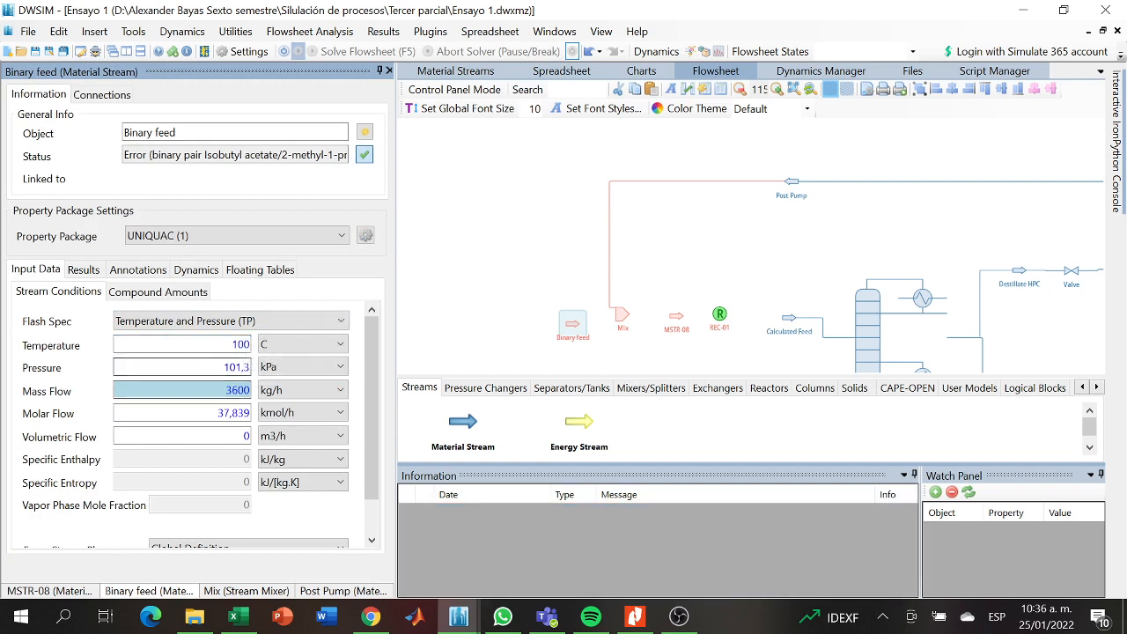
- Set the Binary feed stream's molar flow to 15,91 kmol/h
{"action": "left_click", "coordinate": [243, 412]}
{"action": "key", "text": "BackSpace"}
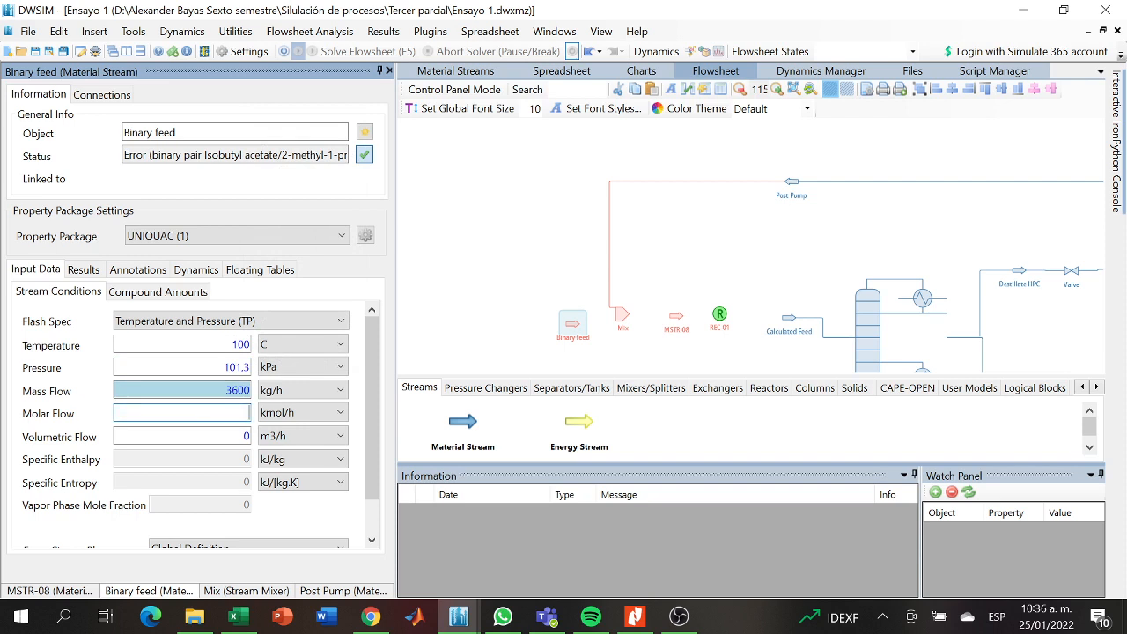
{"action": "type", "text": "15,91"}
{"action": "key", "text": "Return"}
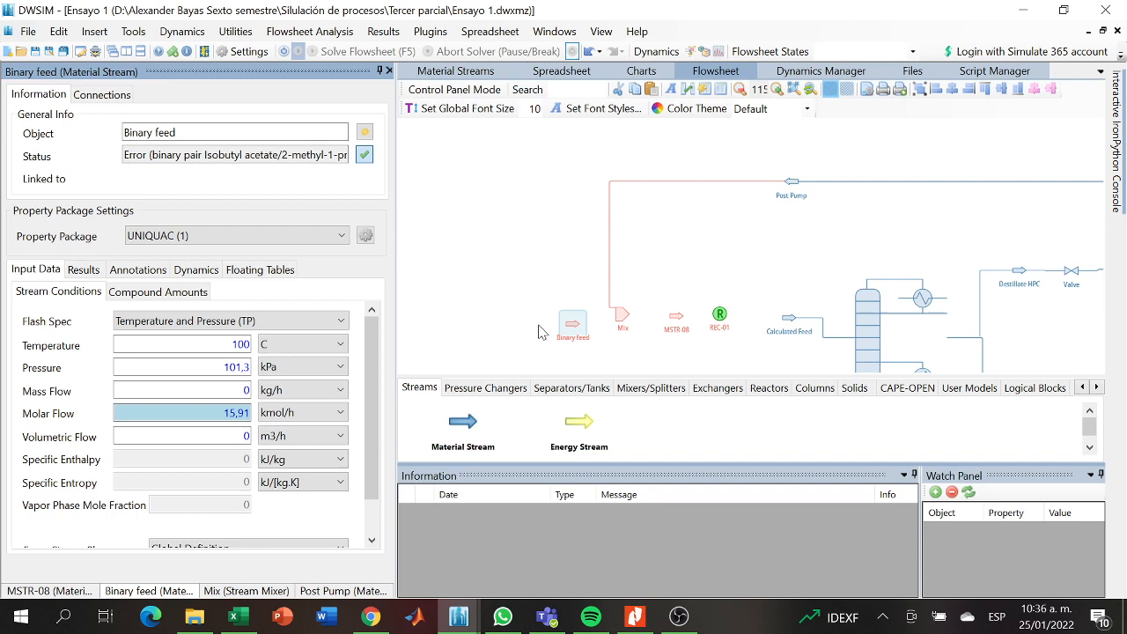
{"action": "left_click", "coordinate": [469, 243]}
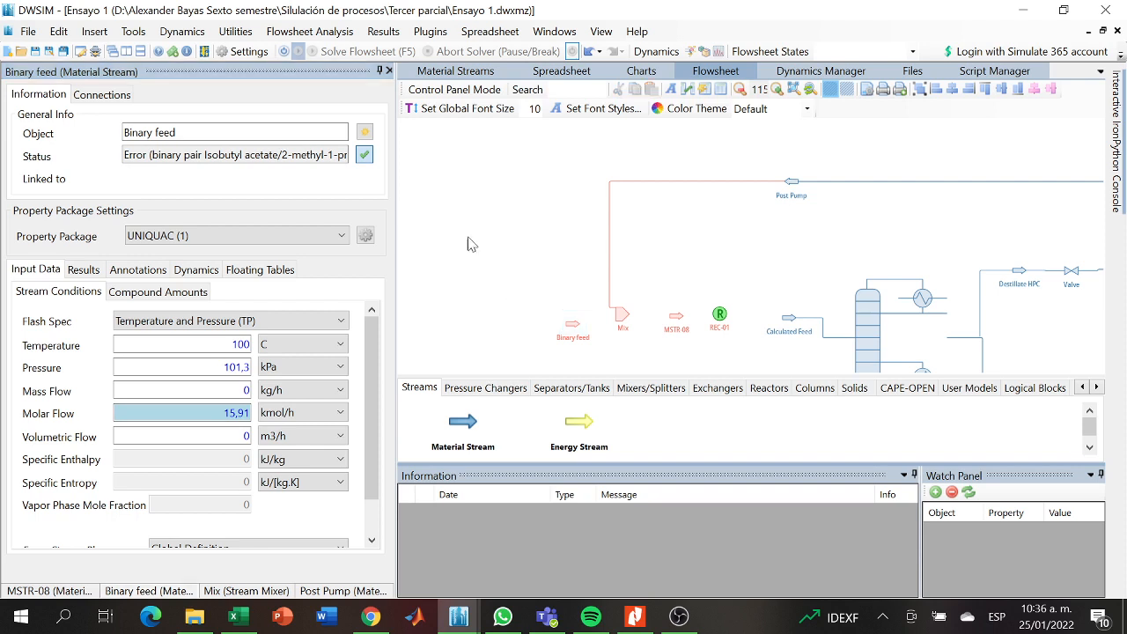
- Set the Binary feed mole fractions to 0,48 isobutyl acetate and 0,52 2-methyl-1-propanol and accept the composition
{"action": "left_click", "coordinate": [593, 328]}
{"action": "left_click", "coordinate": [179, 291]}
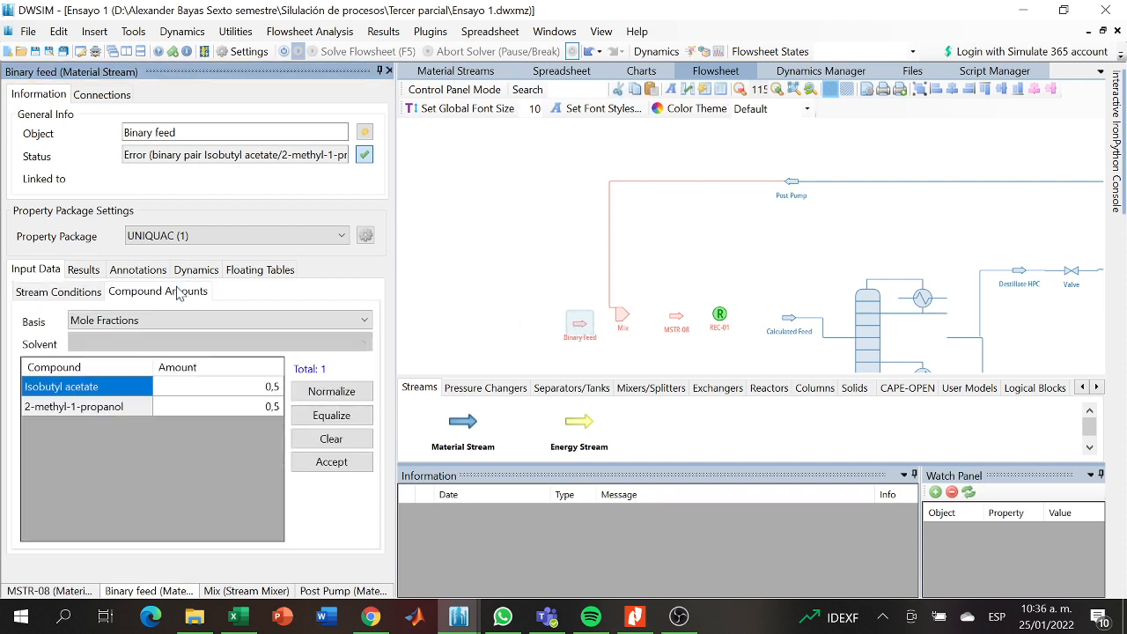
{"action": "left_click", "coordinate": [279, 389]}
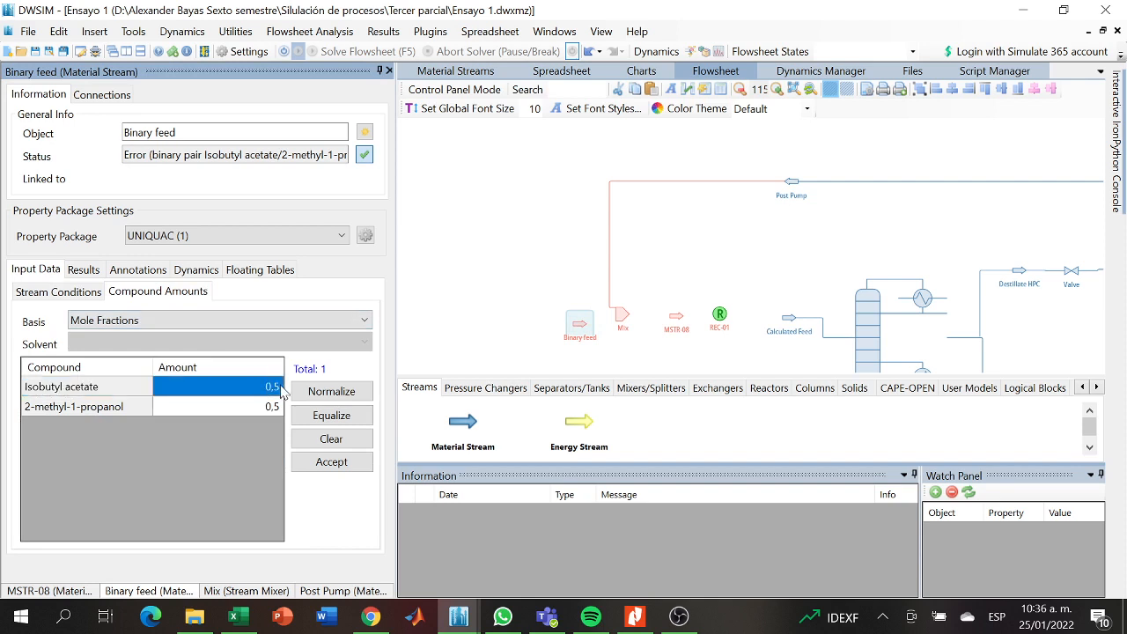
{"action": "left_click", "coordinate": [280, 391]}
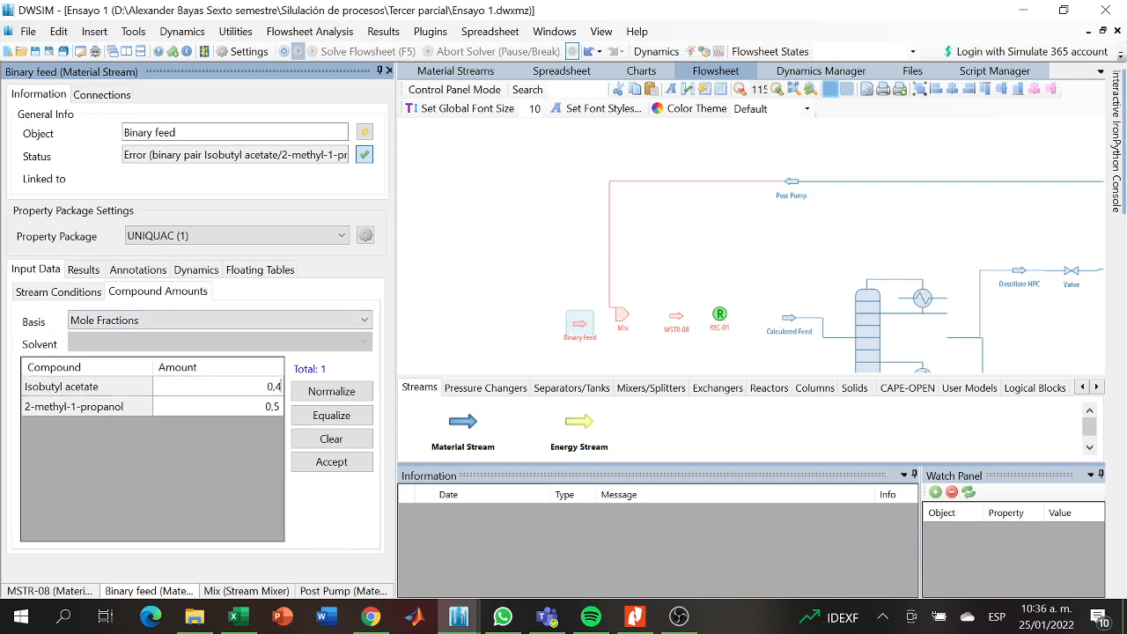
{"action": "key", "text": "Return"}
{"action": "left_click", "coordinate": [278, 403]}
{"action": "type", "text": "2"}
{"action": "key", "text": "Return"}
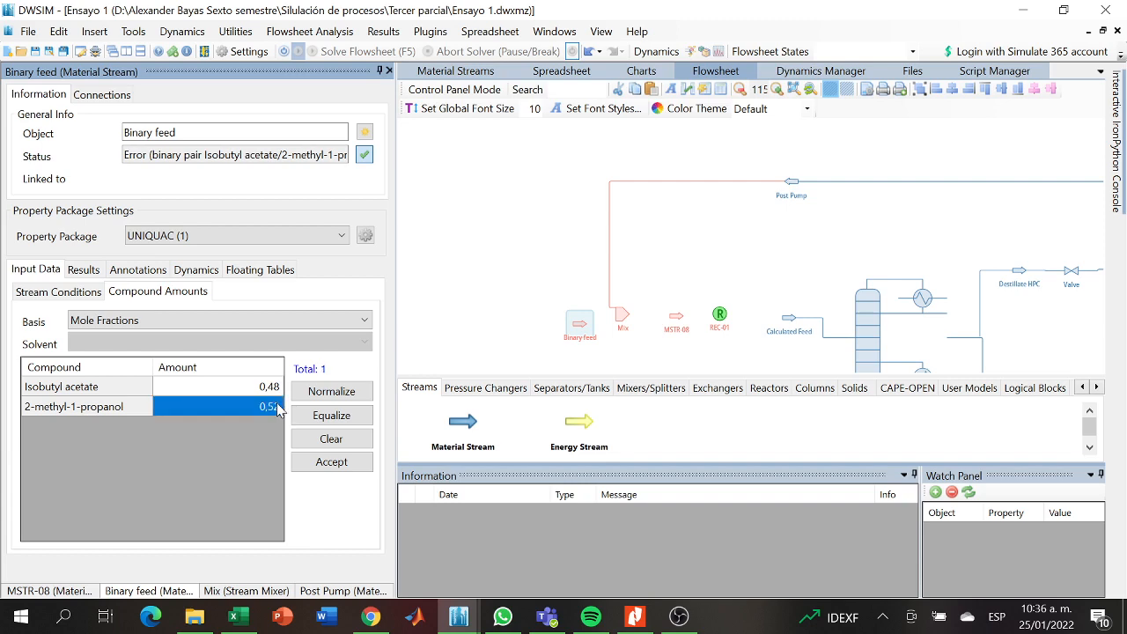
{"action": "left_click", "coordinate": [331, 461]}
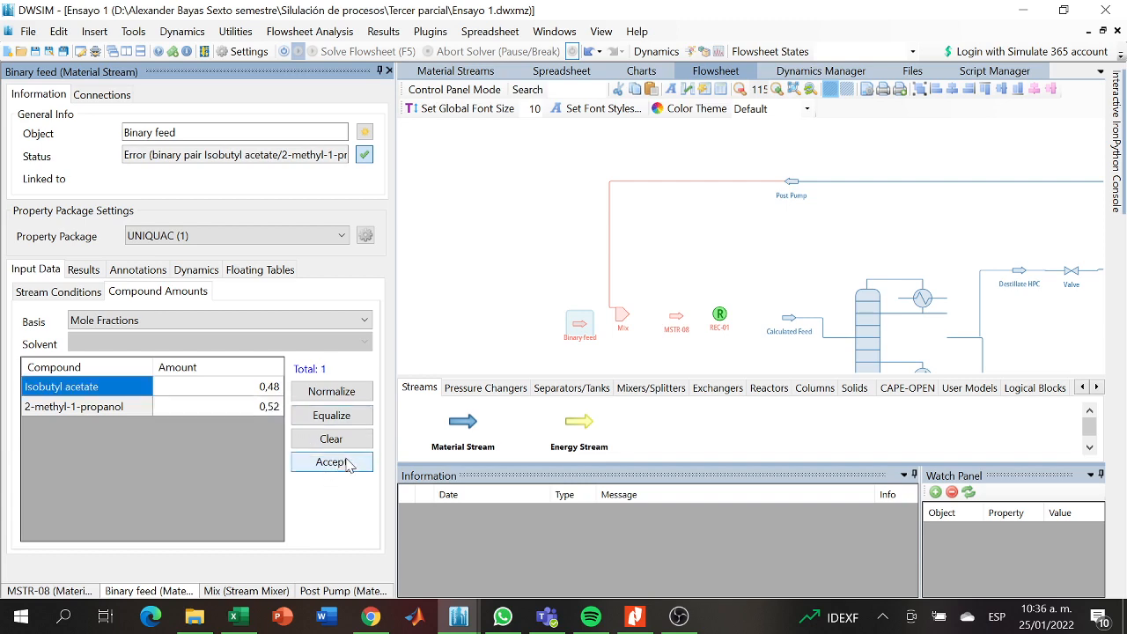
- Assign the UNIFAC (2) property package to the Binary feed stream
{"action": "left_click_drag", "start_coordinate": [737, 222], "coordinate": [575, 318]}
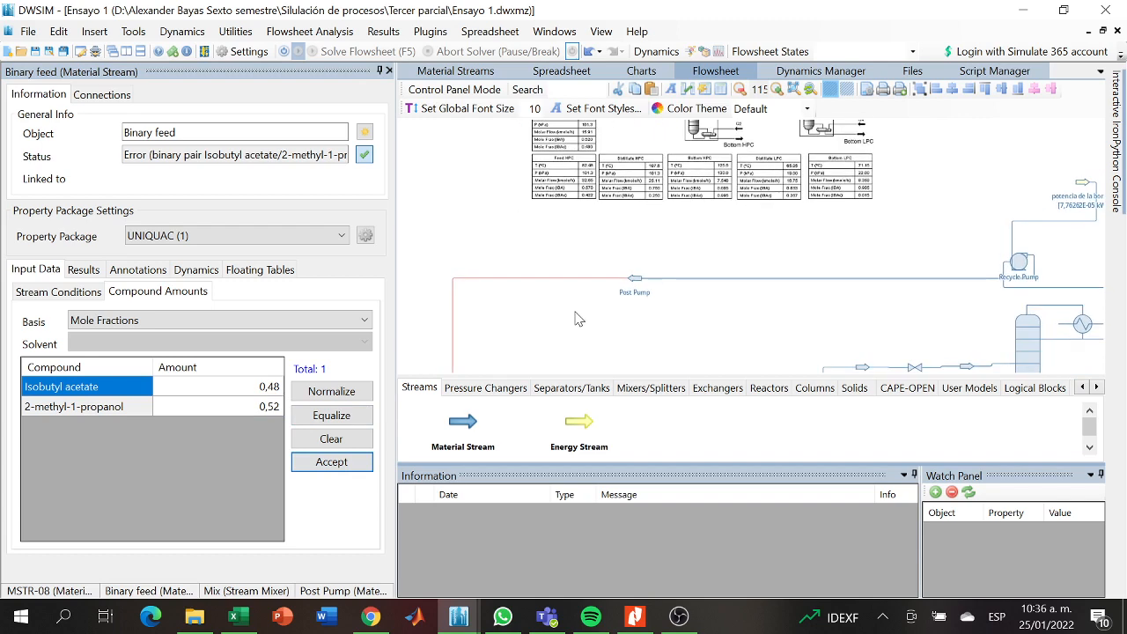
{"action": "left_click_drag", "start_coordinate": [575, 309], "coordinate": [606, 207]}
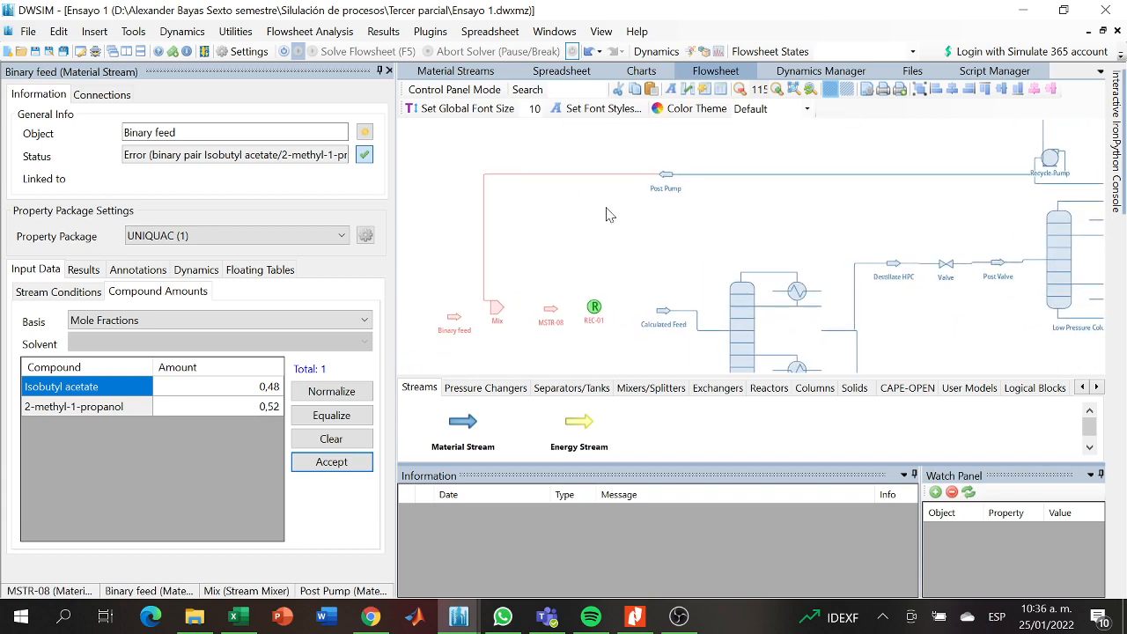
{"action": "left_click", "coordinate": [453, 324]}
{"action": "left_click", "coordinate": [326, 235]}
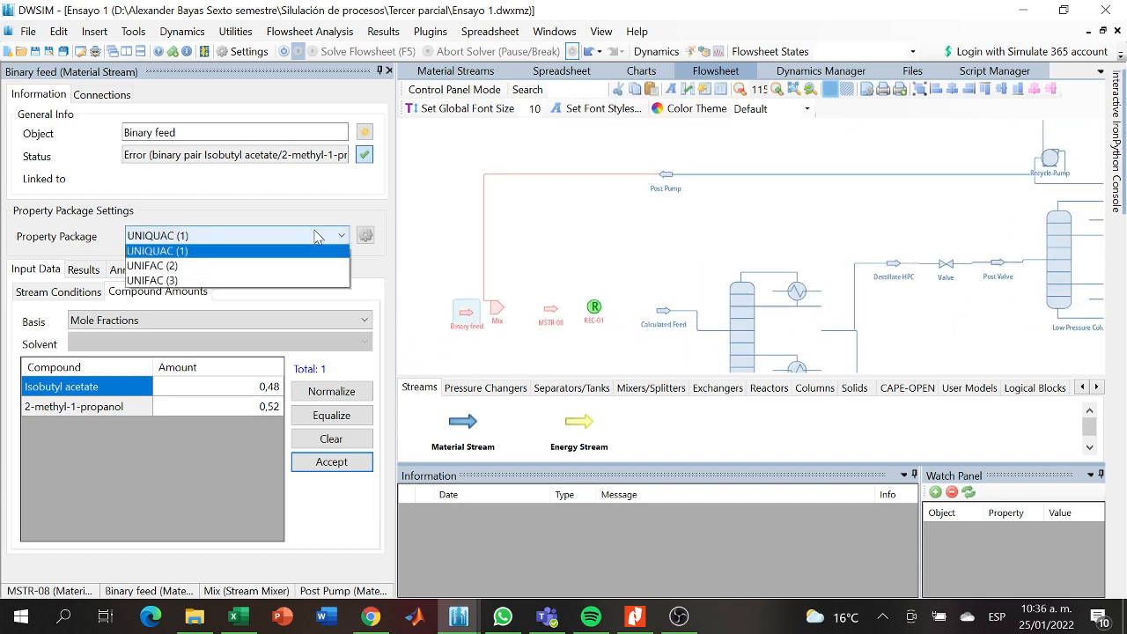
{"action": "left_click", "coordinate": [254, 267]}
- Connect Binary feed to the Mix mixer as Inlet Stream 2 and move the mixer slightly away from the feed
{"action": "left_click", "coordinate": [489, 319]}
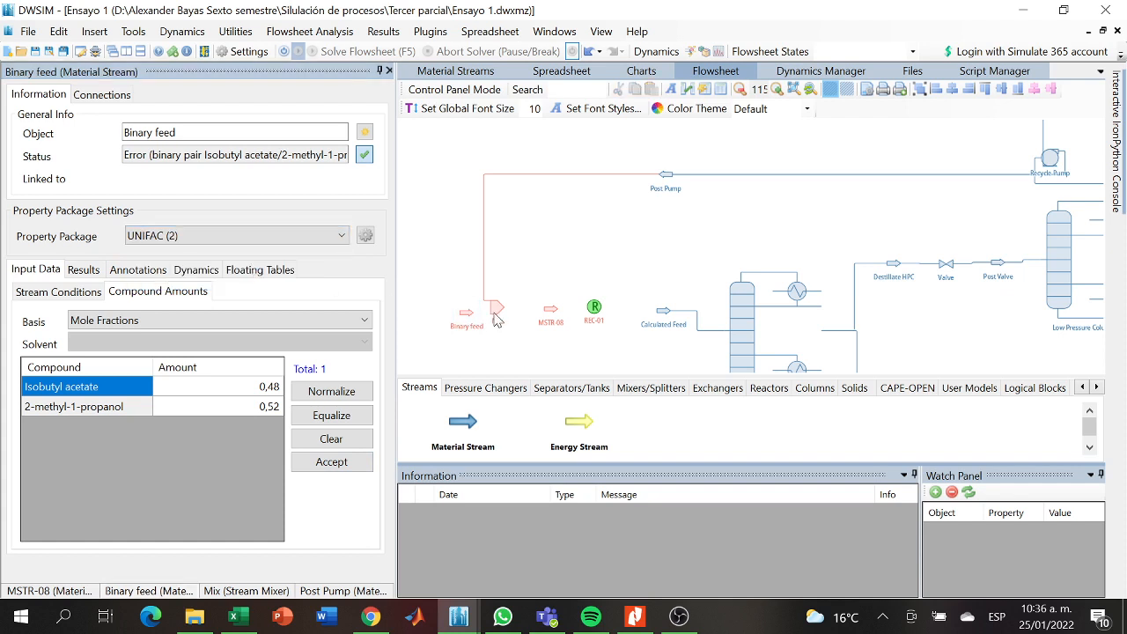
{"action": "left_click", "coordinate": [496, 317]}
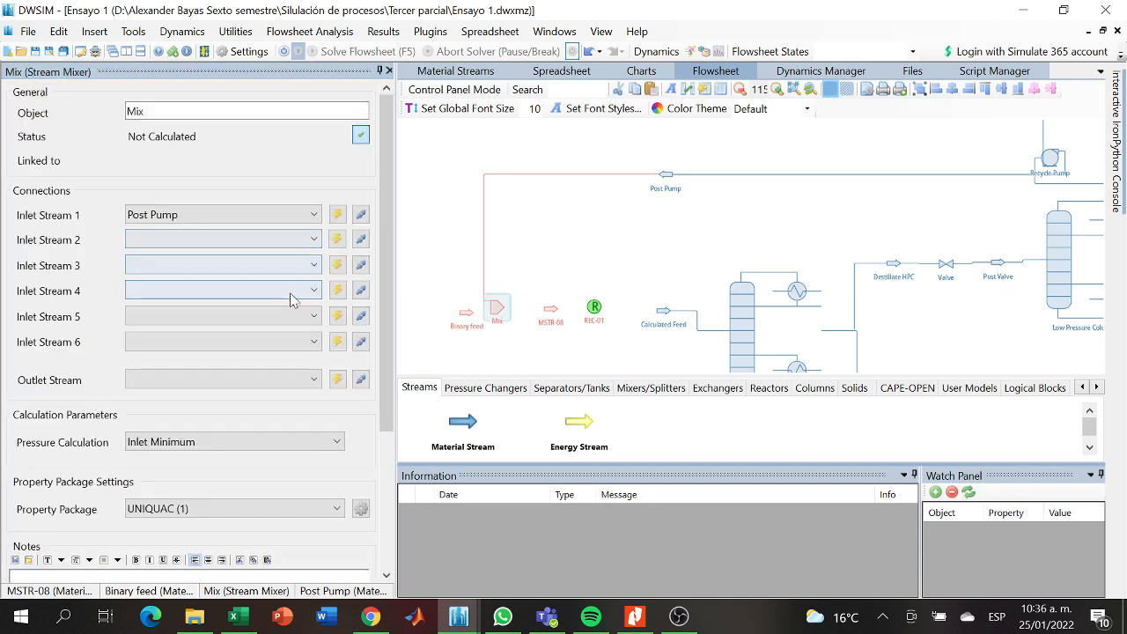
{"action": "left_click", "coordinate": [299, 238]}
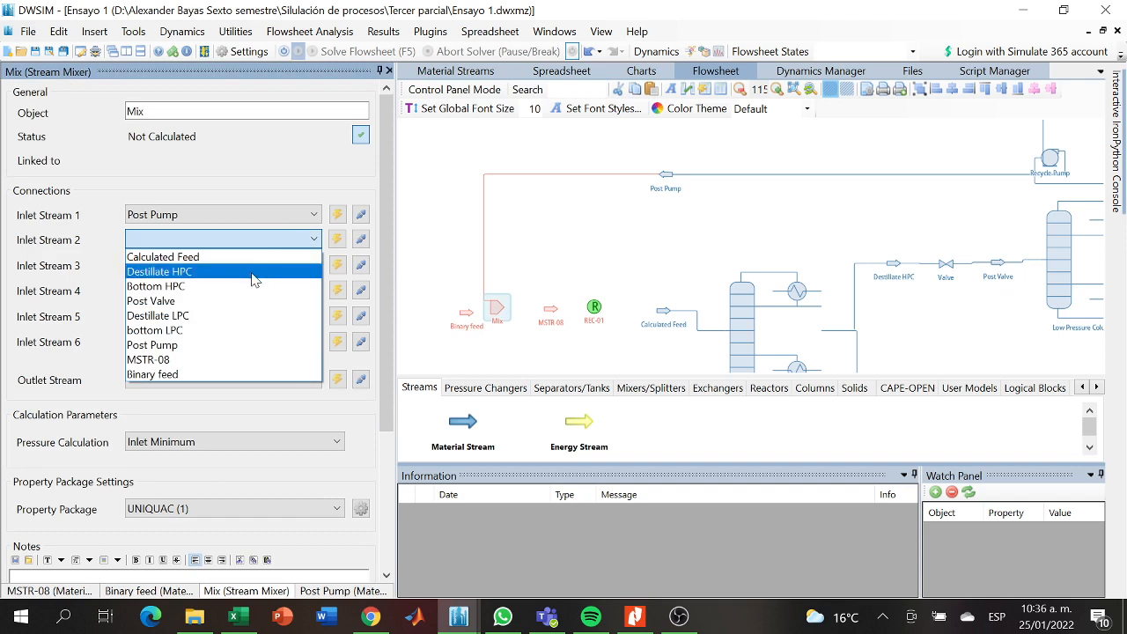
{"action": "left_click", "coordinate": [172, 377]}
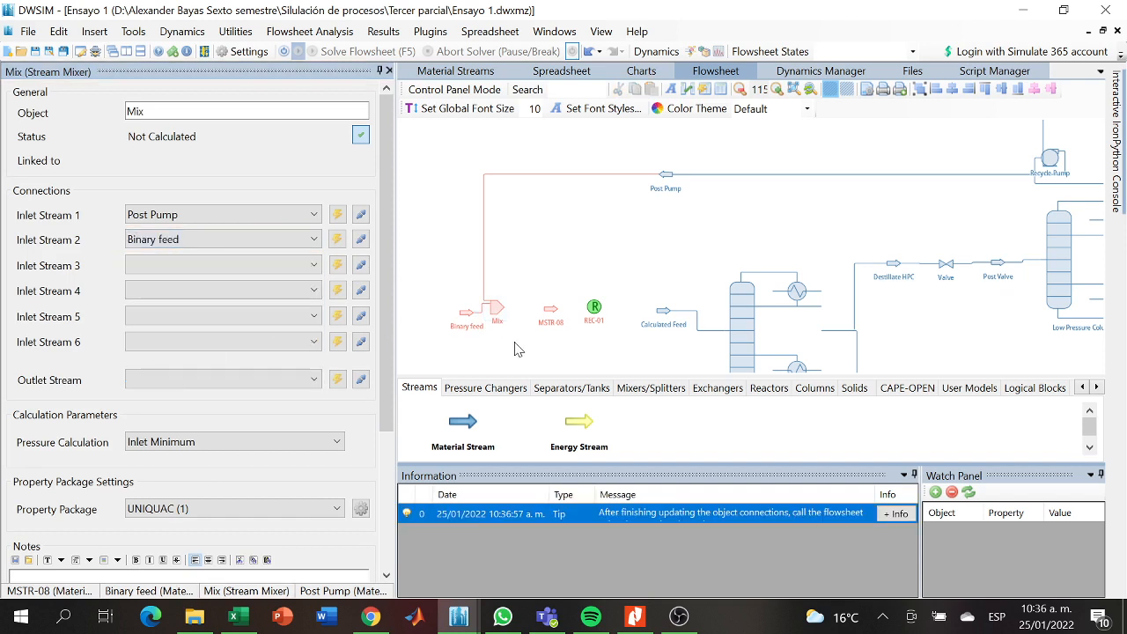
{"action": "left_click_drag", "start_coordinate": [498, 315], "coordinate": [511, 316]}
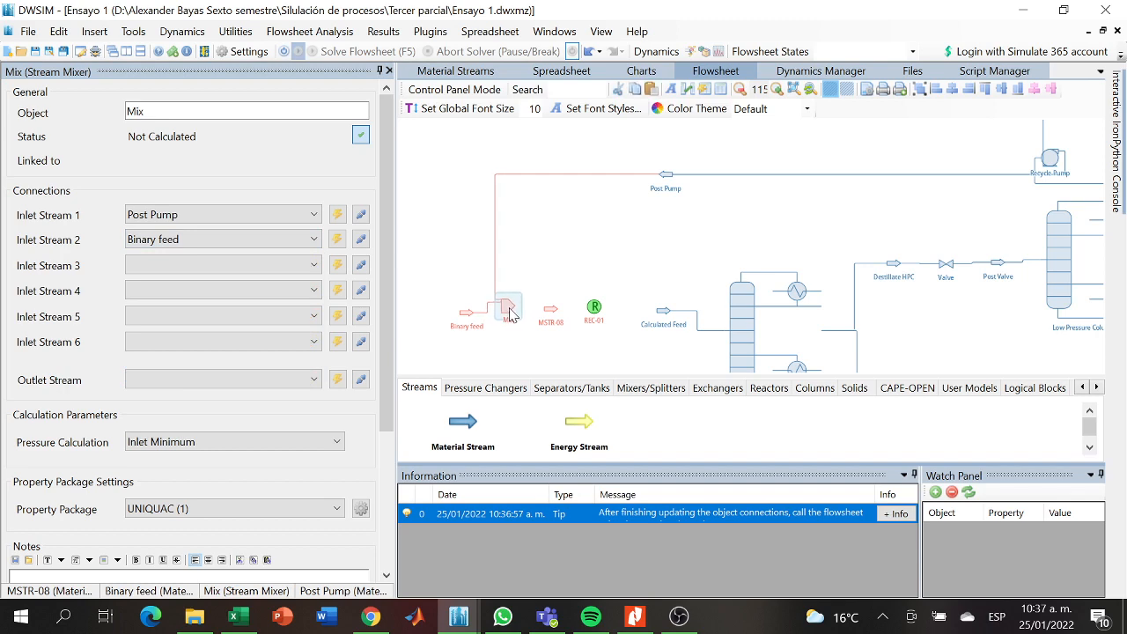
- Rename the MSTR-08 stream as Calculated feed
{"action": "left_click_drag", "start_coordinate": [564, 266], "coordinate": [745, 392]}
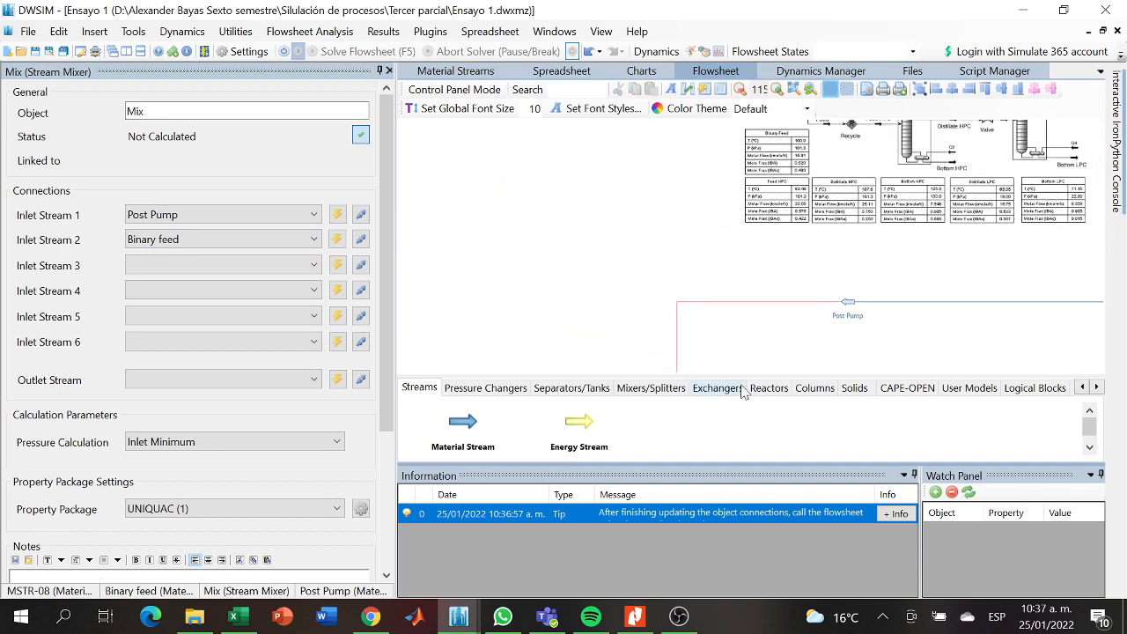
{"action": "left_click_drag", "start_coordinate": [780, 240], "coordinate": [602, 139]}
{"action": "left_click_drag", "start_coordinate": [560, 319], "coordinate": [580, 277]}
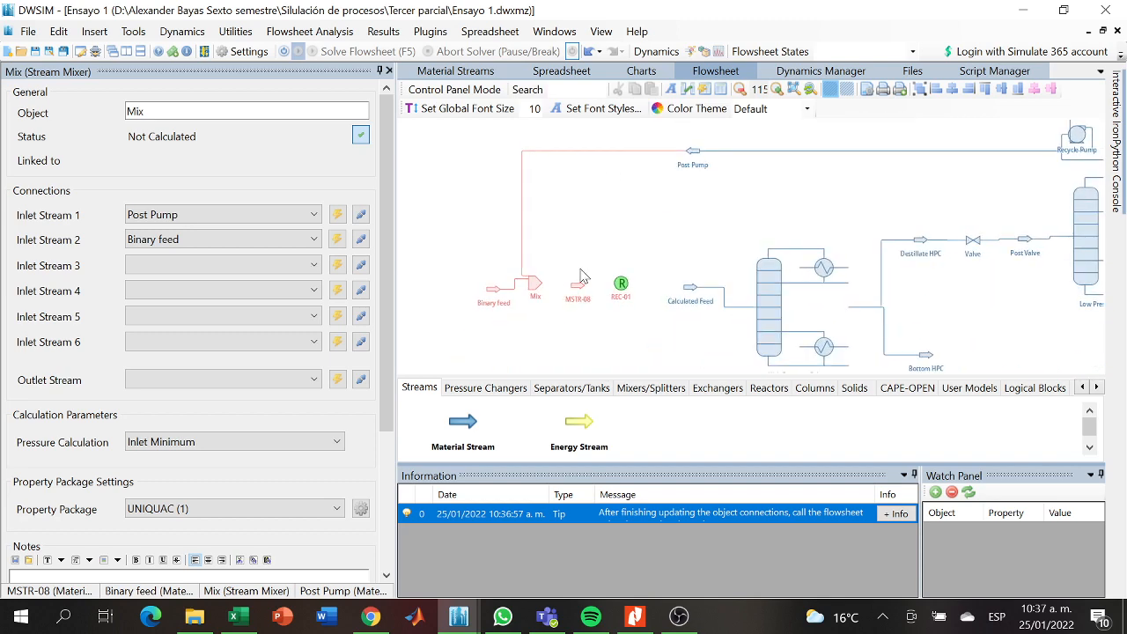
{"action": "left_click", "coordinate": [577, 290]}
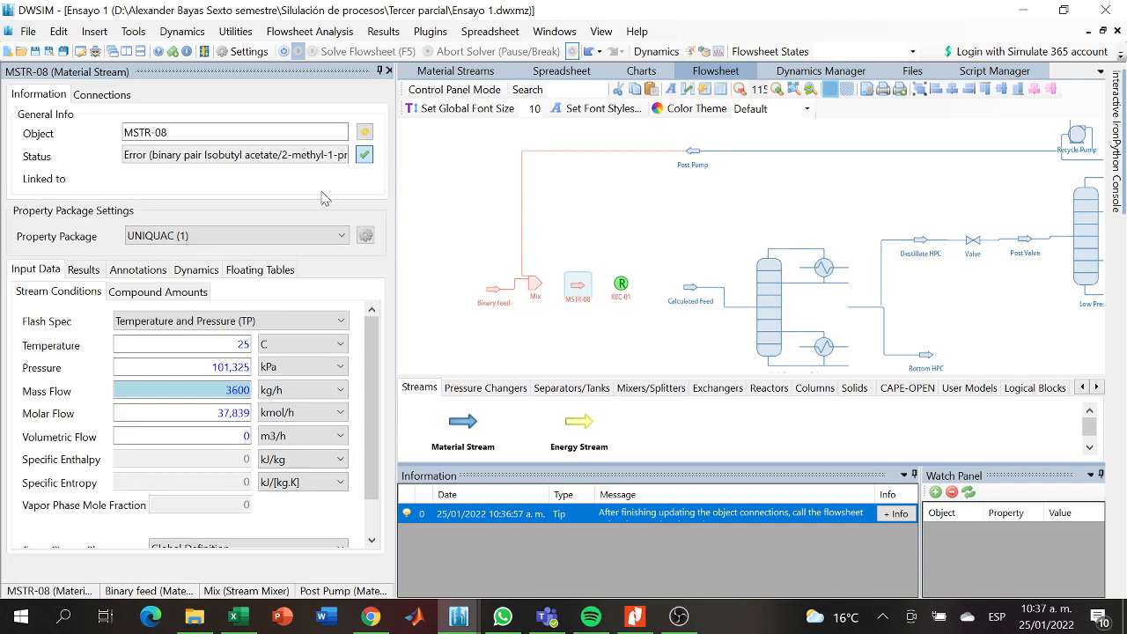
{"action": "key", "text": "BackSpace"}
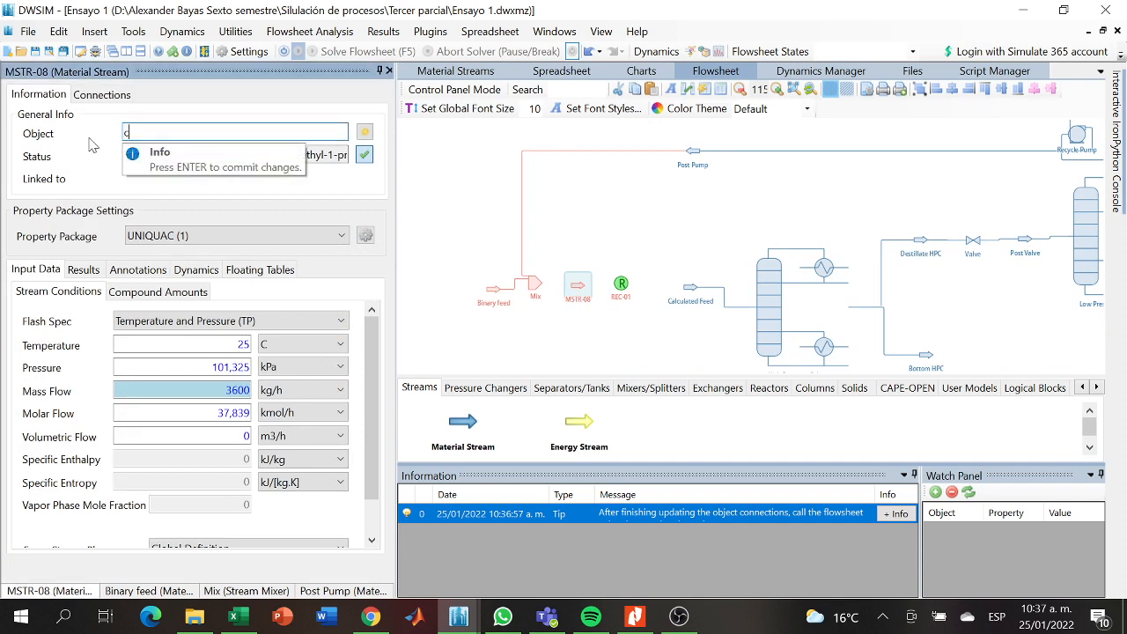
{"action": "type", "text": "Calculated feed"}
{"action": "key", "text": "Return"}
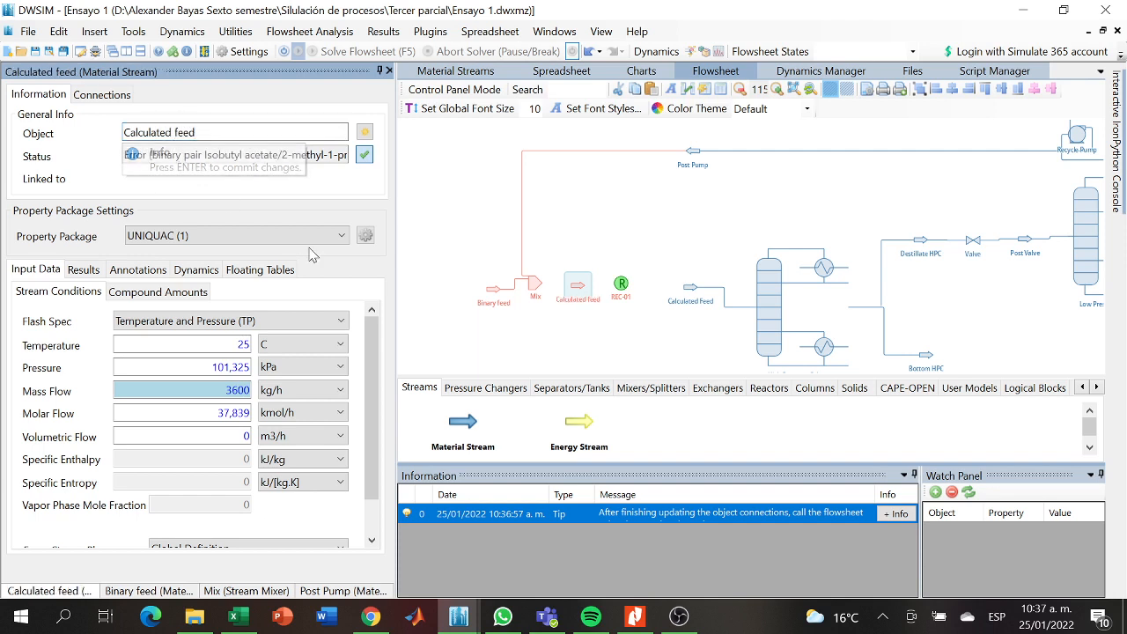
- Assign the UNIFAC (2) property package to the new Calculated feed stream and align it with the Mix mixer's outlet
{"action": "left_click", "coordinate": [322, 237]}
{"action": "left_click", "coordinate": [233, 268]}
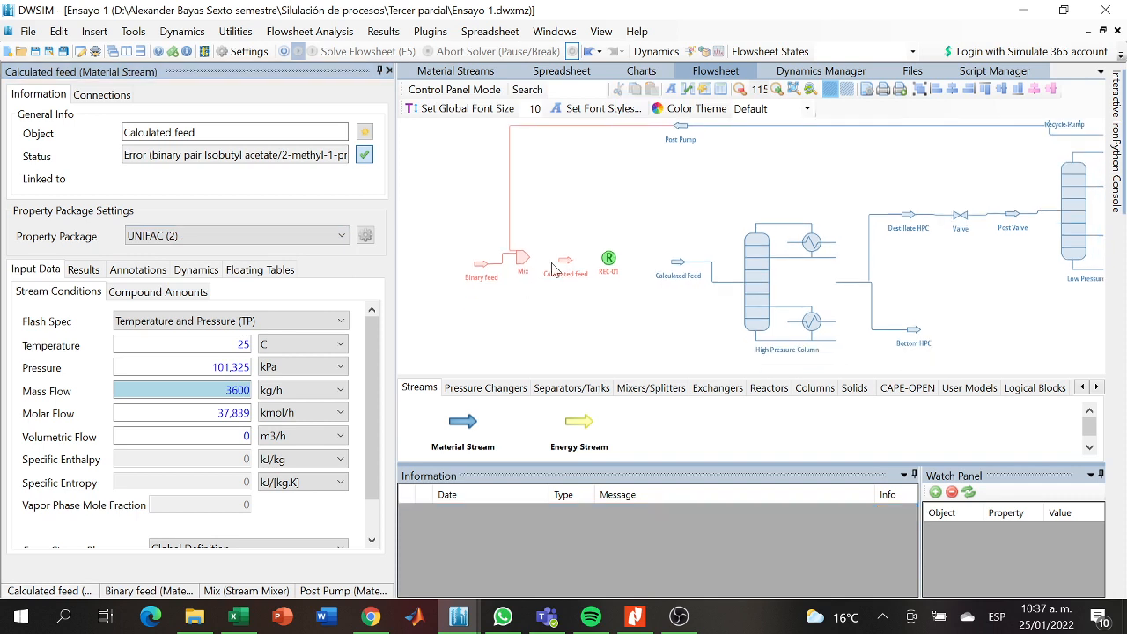
{"action": "left_click_drag", "start_coordinate": [559, 262], "coordinate": [559, 257]}
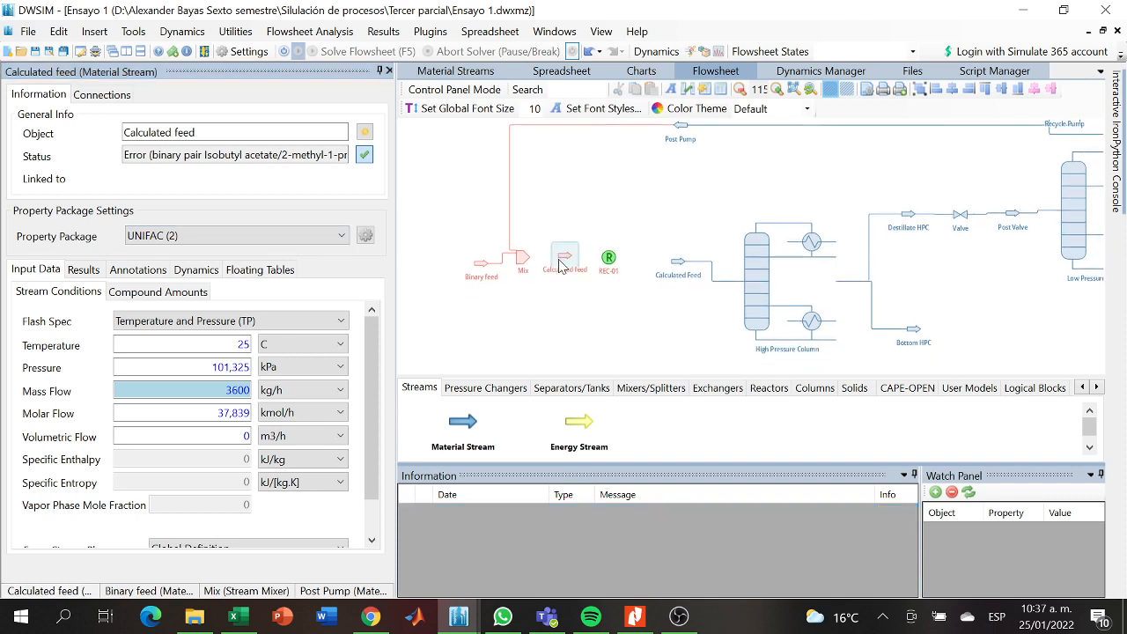
{"action": "left_click", "coordinate": [571, 323]}
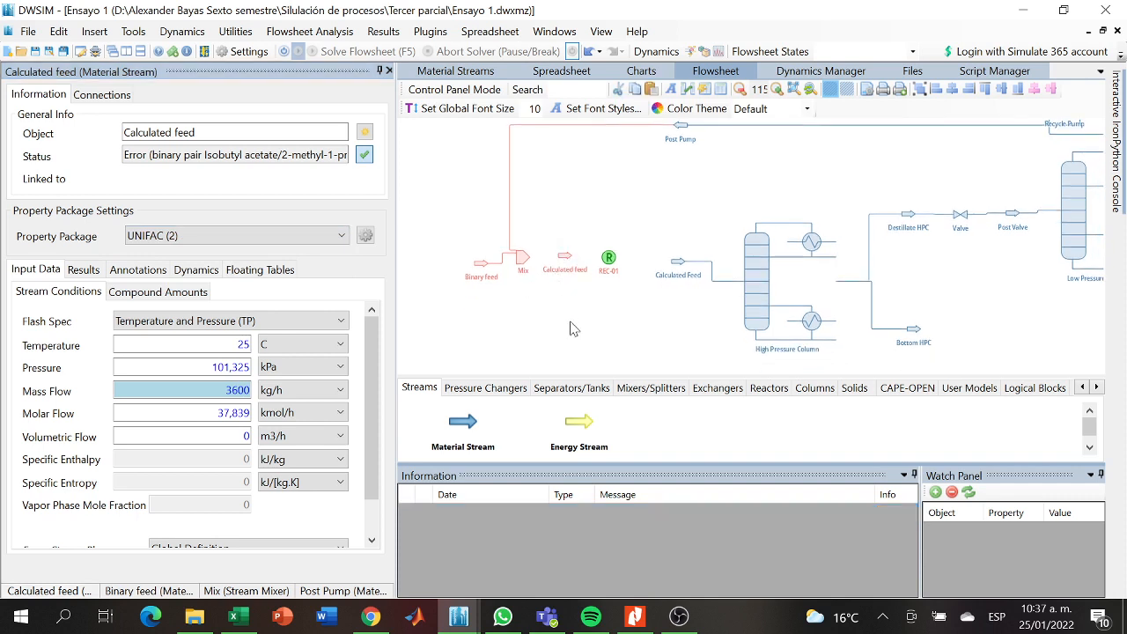
{"action": "left_click", "coordinate": [577, 258]}
{"action": "left_click_drag", "start_coordinate": [577, 258], "coordinate": [575, 243]}
- Connect the new Calculated feed stream to the Mix mixer as its outlet stream
{"action": "left_click", "coordinate": [535, 245]}
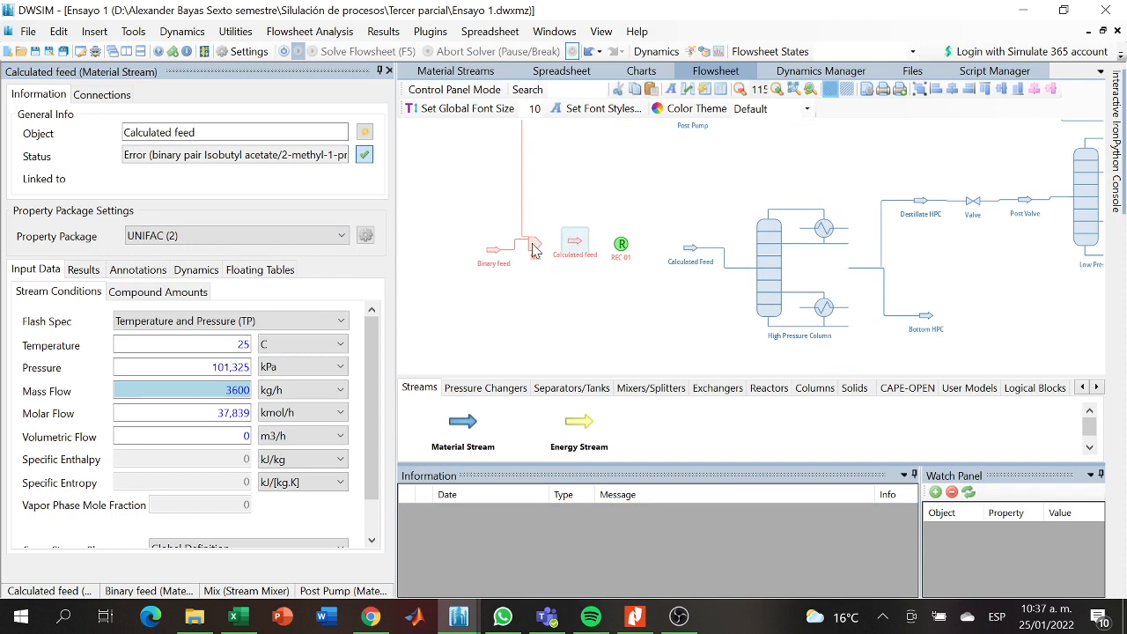
{"action": "left_click", "coordinate": [276, 381]}
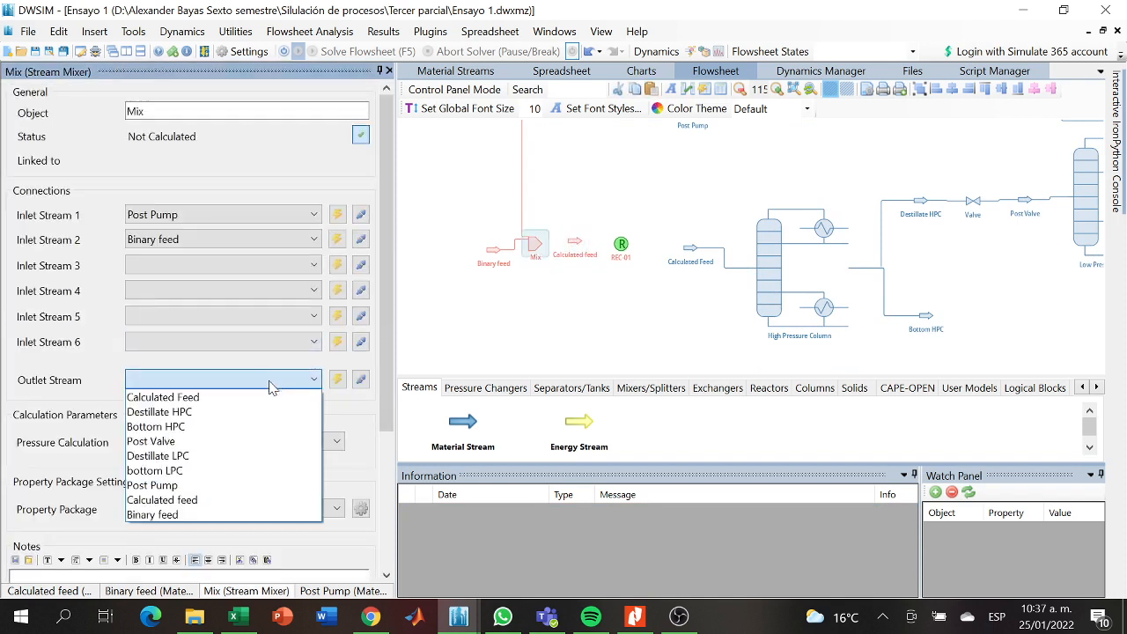
{"action": "left_click", "coordinate": [174, 500]}
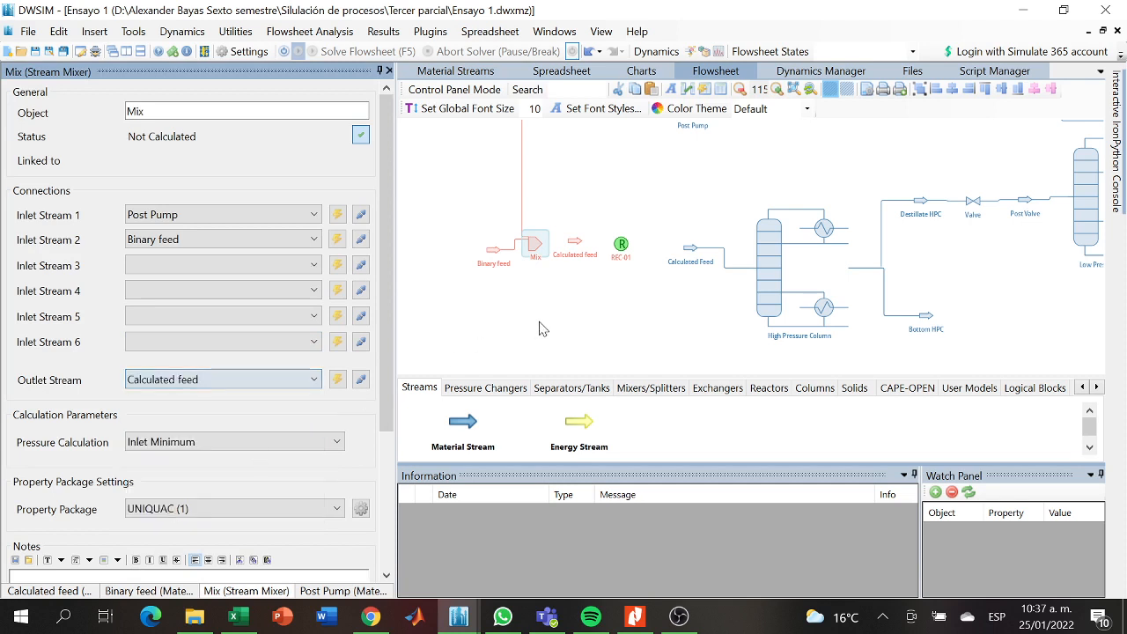
- Move the REC-01 block slightly towards the high pressure column and rename it Recycle
{"action": "left_click_drag", "start_coordinate": [621, 245], "coordinate": [629, 245]}
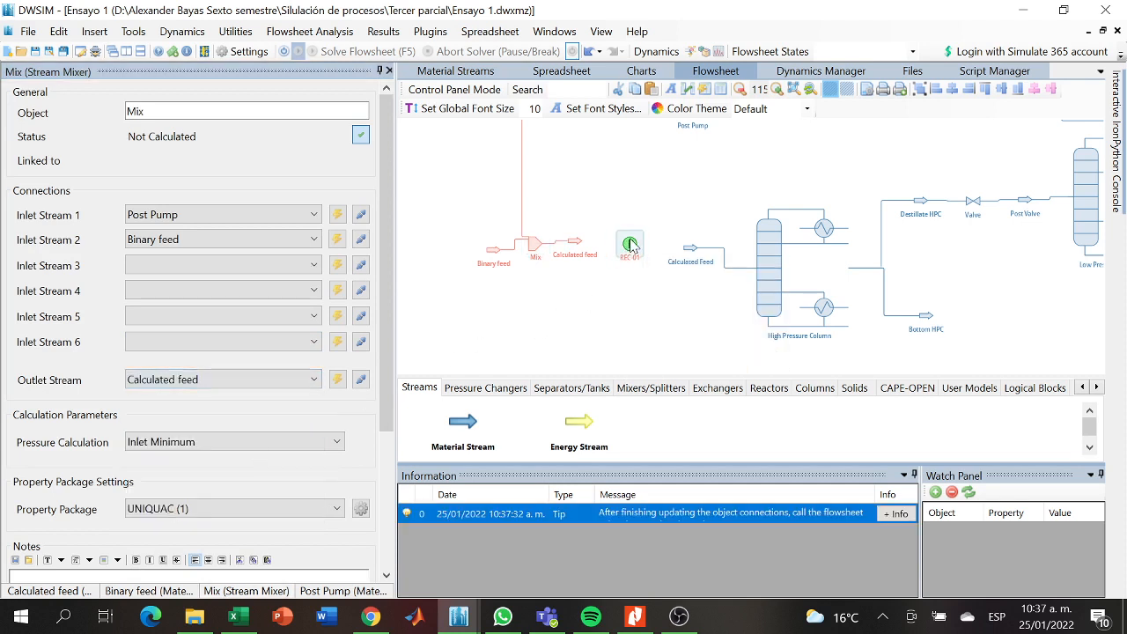
{"action": "left_click_drag", "start_coordinate": [132, 110], "coordinate": [75, 123]}
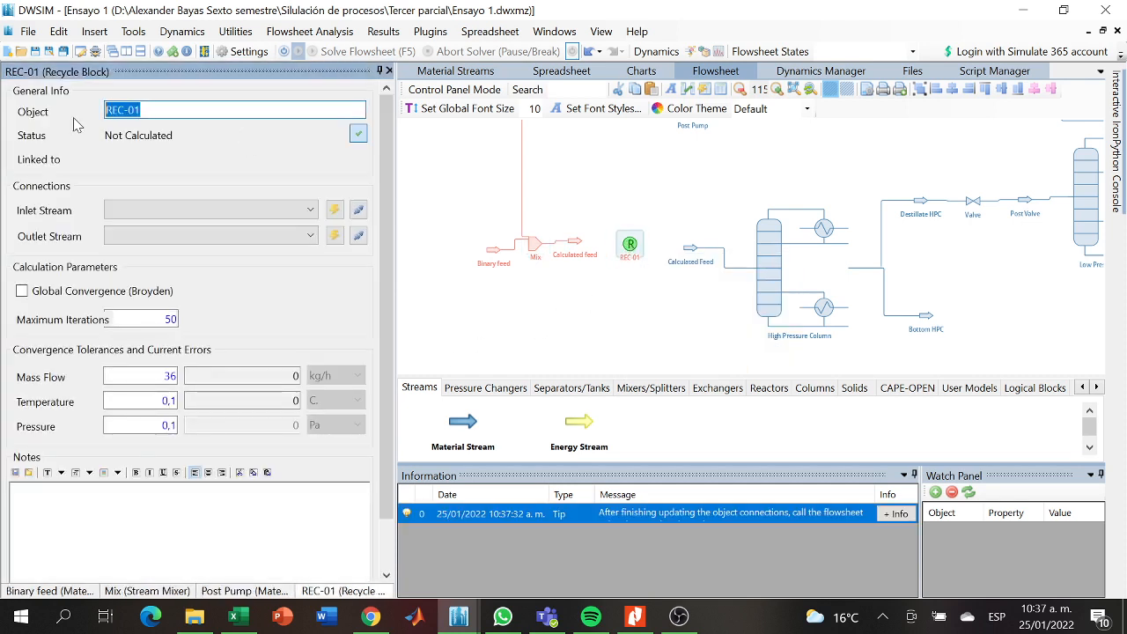
{"action": "key", "text": "BackSpace"}
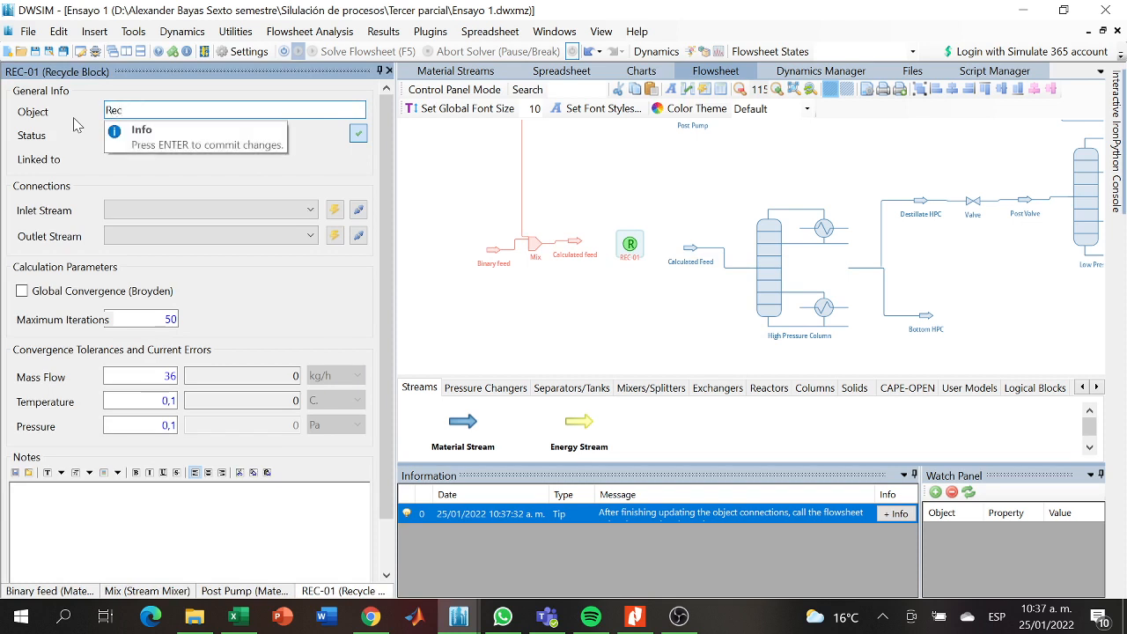
{"action": "type", "text": "Recycle"}
{"action": "key", "text": "Return"}
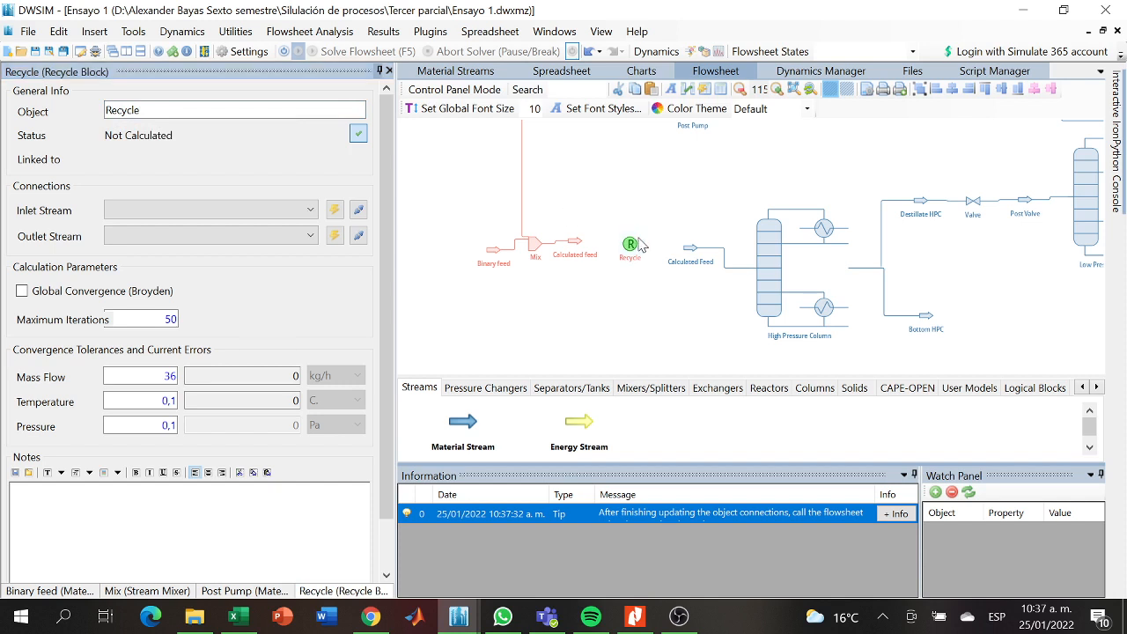
- Try to connect the high pressure column's Calculated Feed stream as the Recycle block's inlet stream
{"action": "mouse_move", "coordinate": [636, 247]}
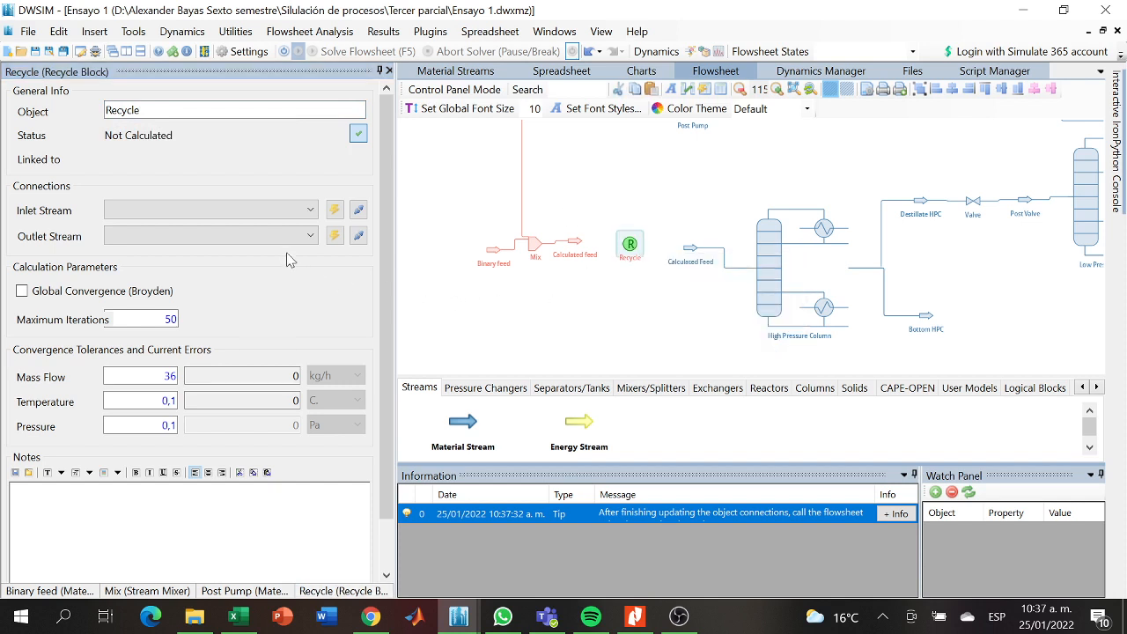
{"action": "left_click", "coordinate": [286, 220]}
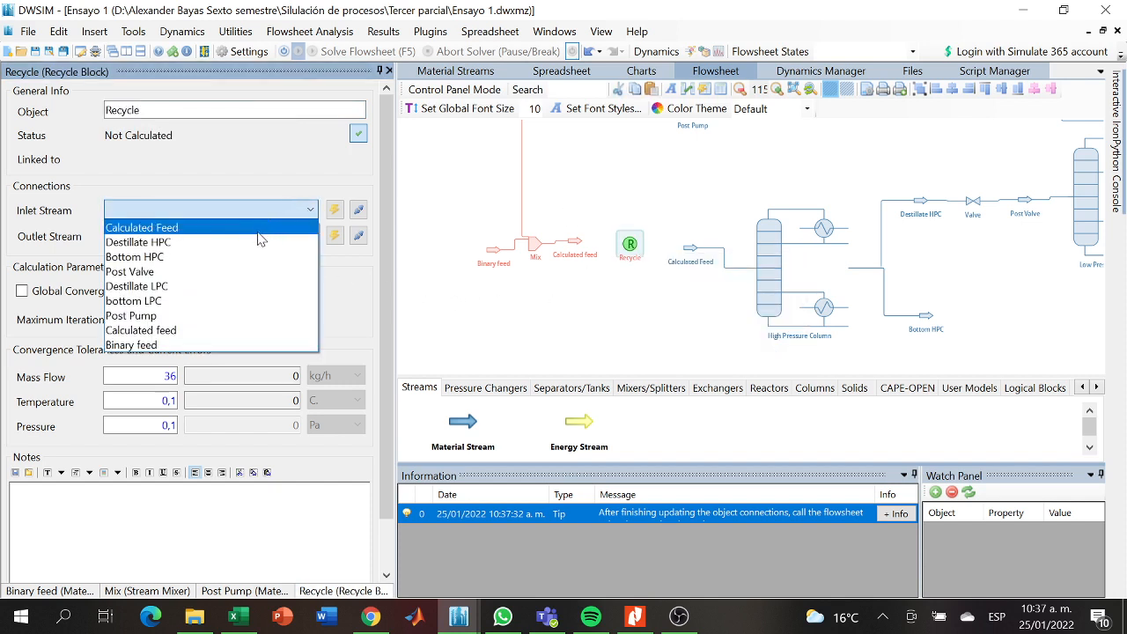
{"action": "left_click", "coordinate": [254, 230]}
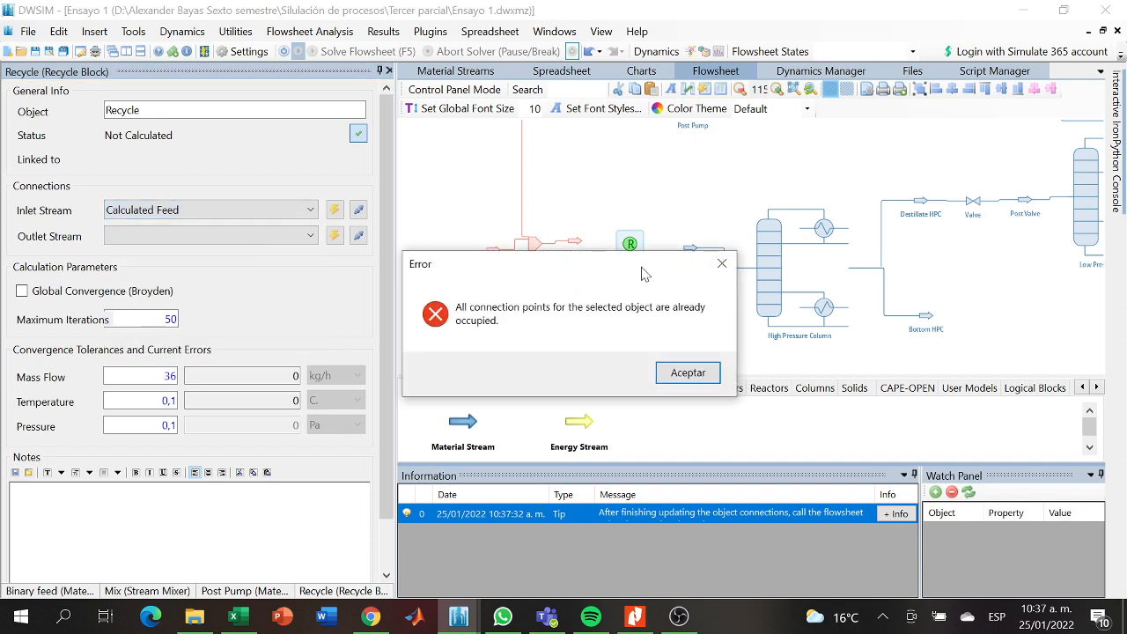
{"action": "left_click", "coordinate": [721, 264]}
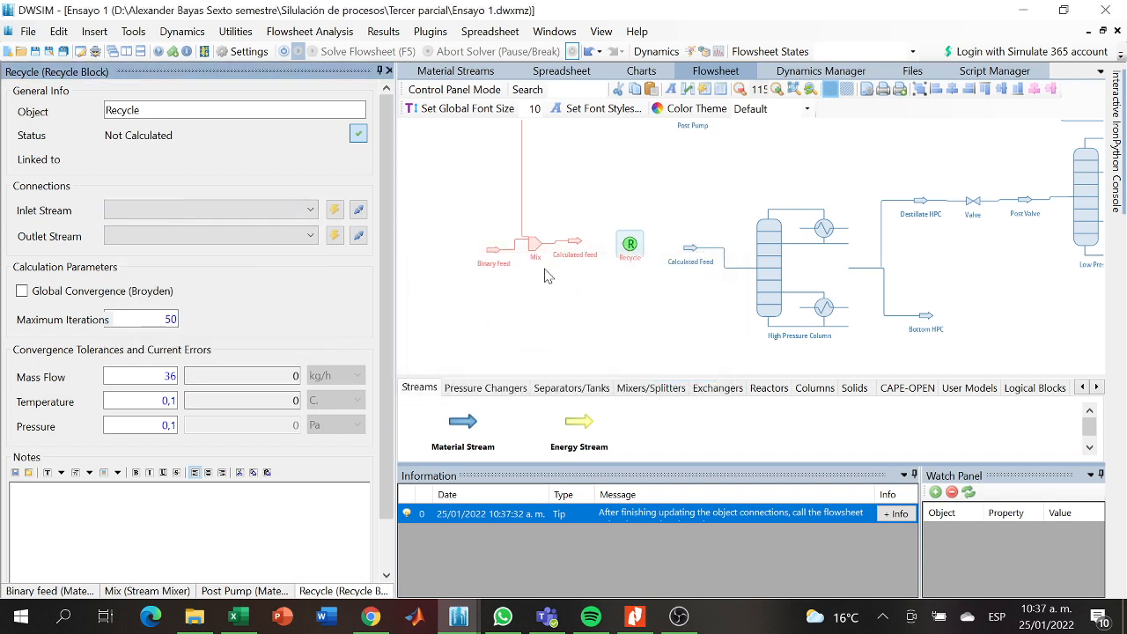
- Rename the high pressure column's feed stream as Feed HPC
{"action": "mouse_move", "coordinate": [627, 256]}
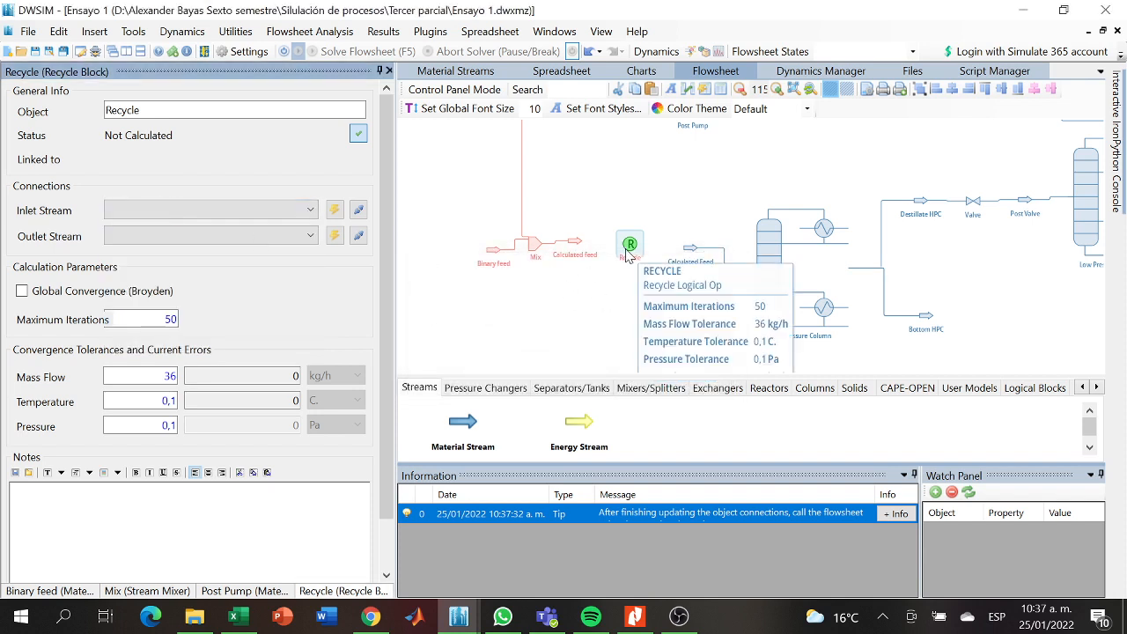
{"action": "left_click", "coordinate": [577, 244]}
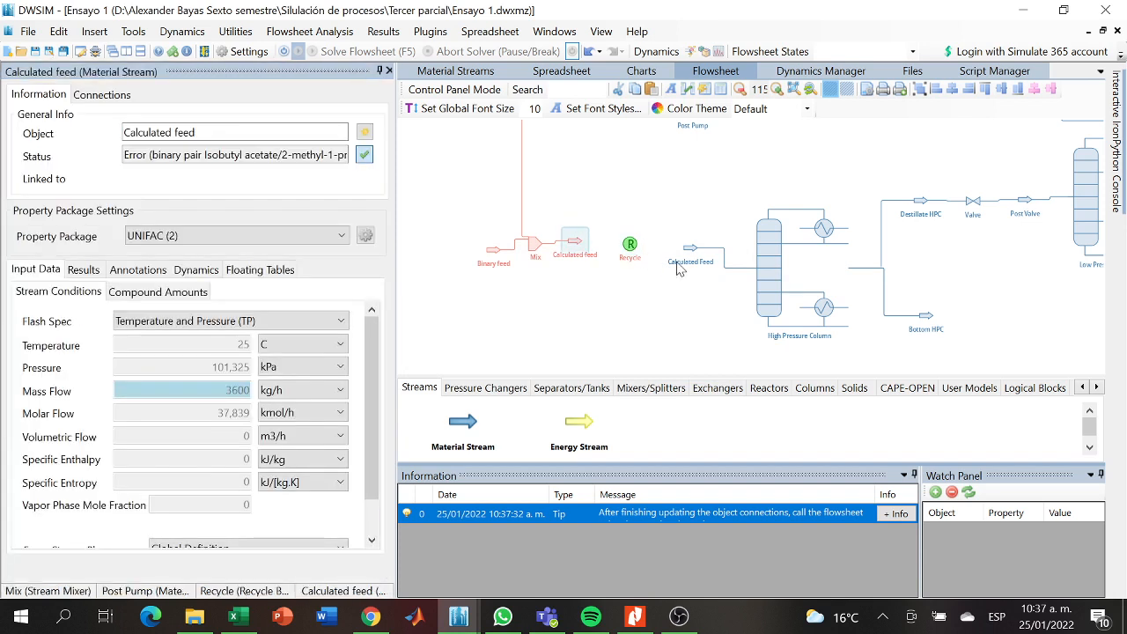
{"action": "left_click", "coordinate": [692, 254]}
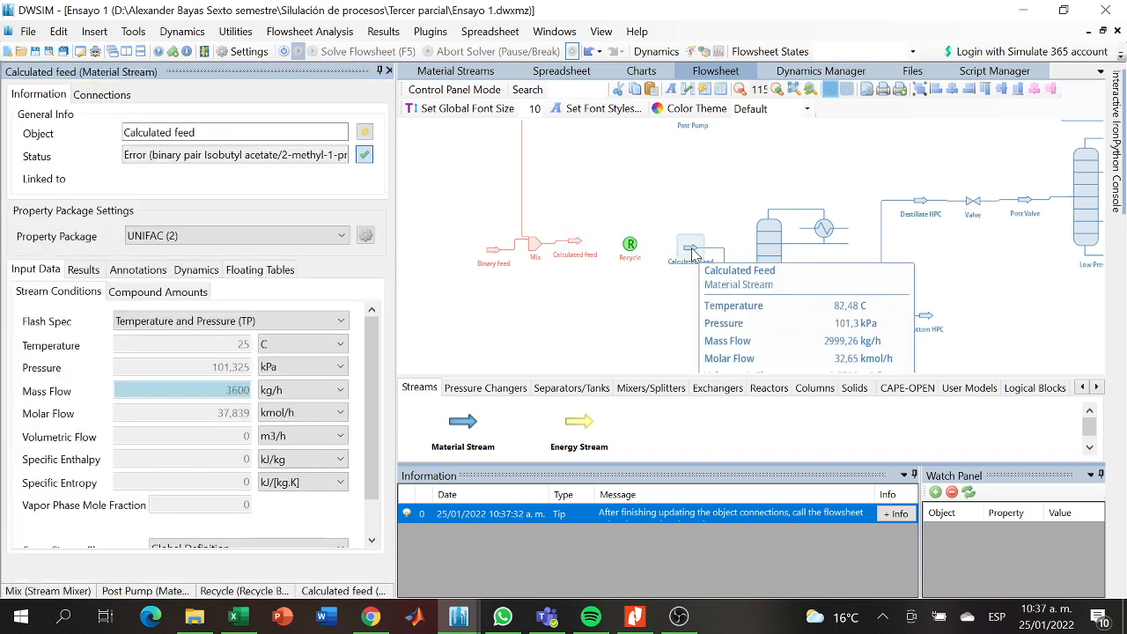
{"action": "left_click_drag", "start_coordinate": [208, 133], "coordinate": [70, 175]}
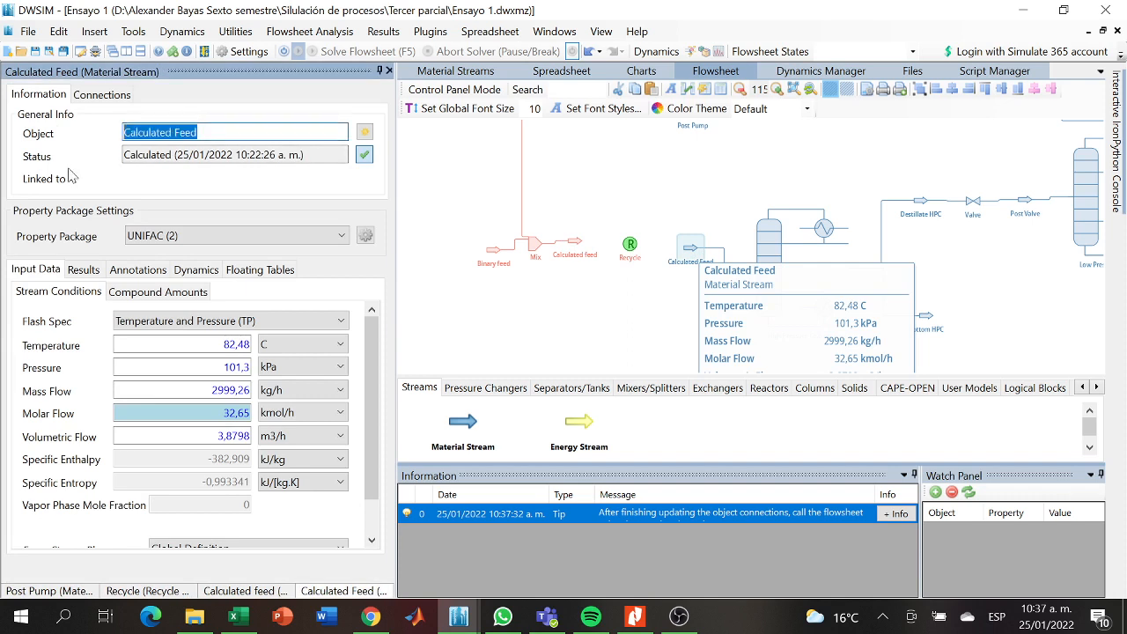
{"action": "key", "text": "BackSpace"}
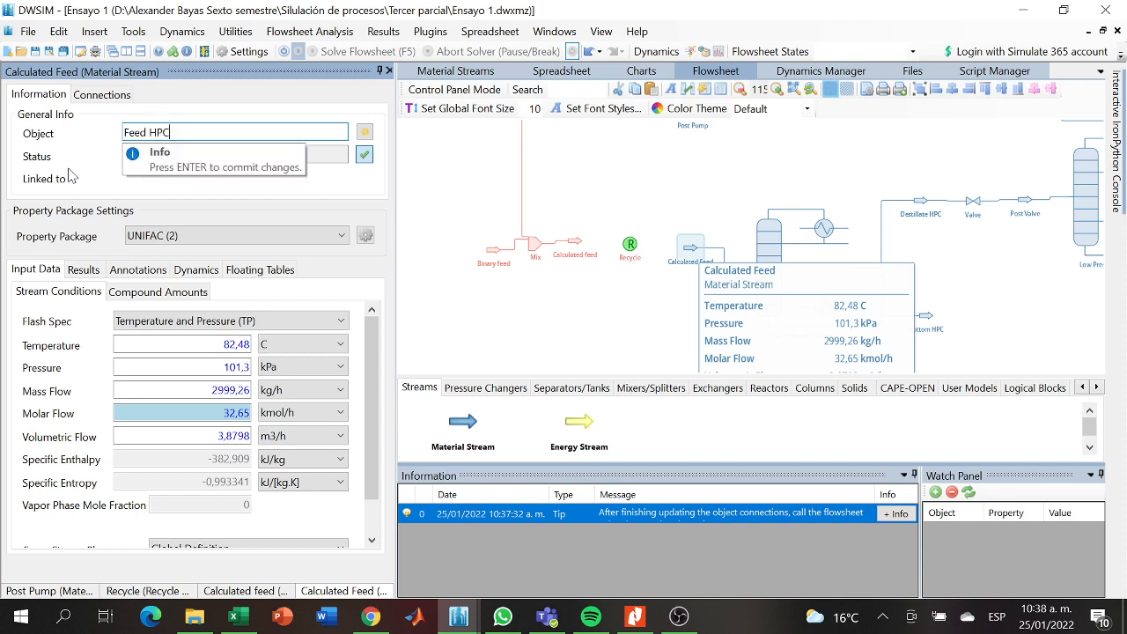
{"action": "type", "text": "Feed HPC"}
{"action": "key", "text": "Return"}
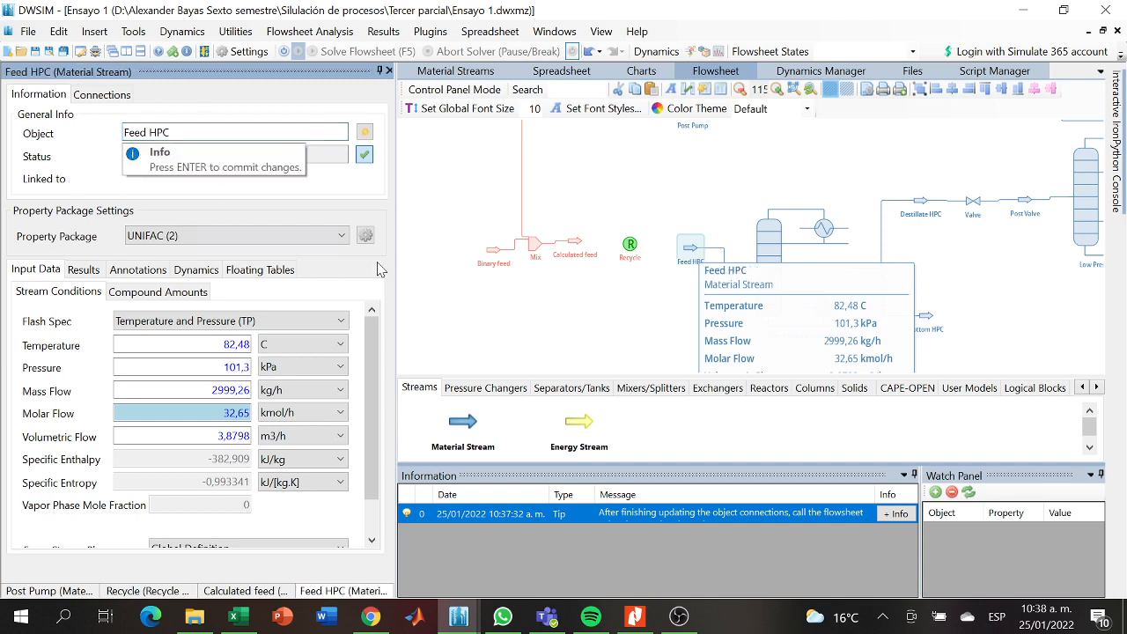
- Connect the Recycle block with Calculated feed as its inlet stream and Feed HPC as its outlet stream
{"action": "left_click", "coordinate": [630, 244]}
{"action": "left_click", "coordinate": [275, 212]}
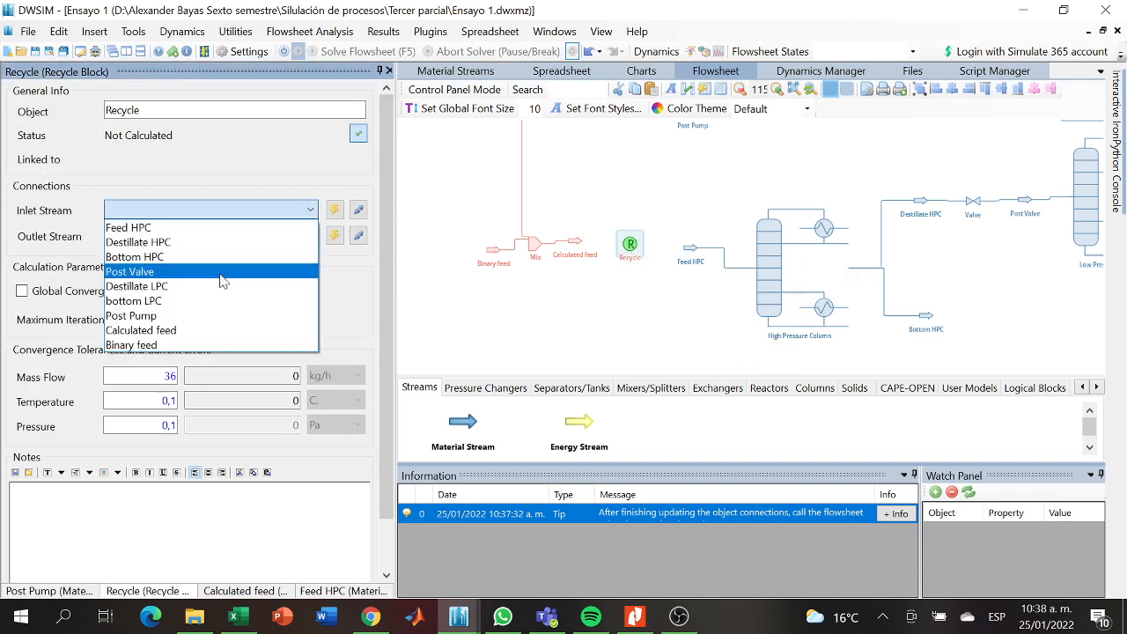
{"action": "left_click", "coordinate": [206, 330]}
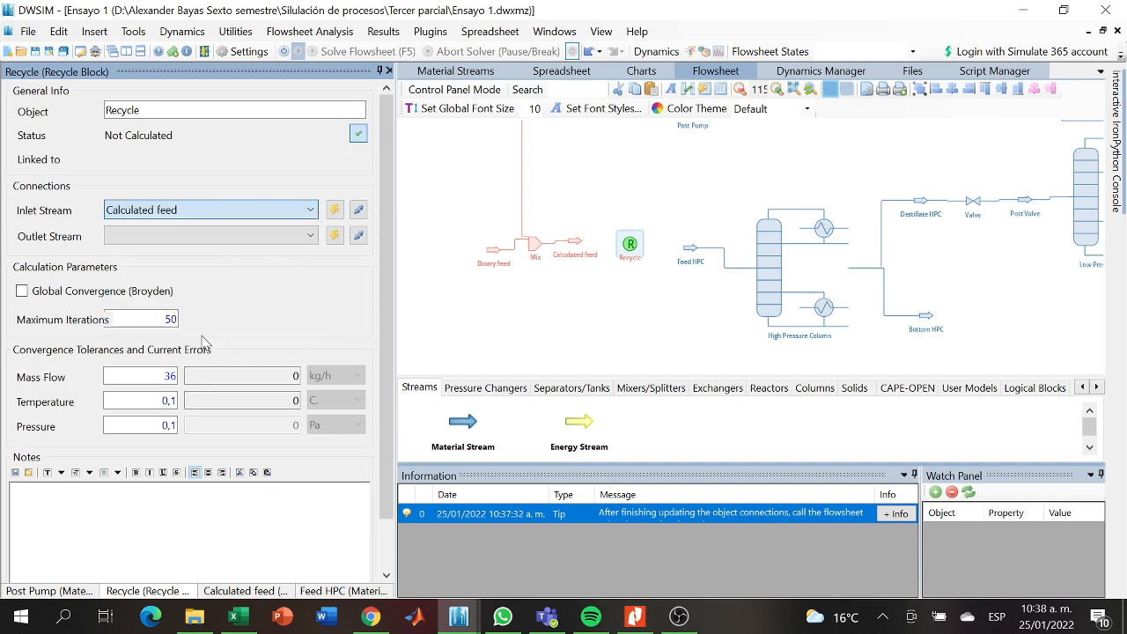
{"action": "left_click", "coordinate": [268, 240]}
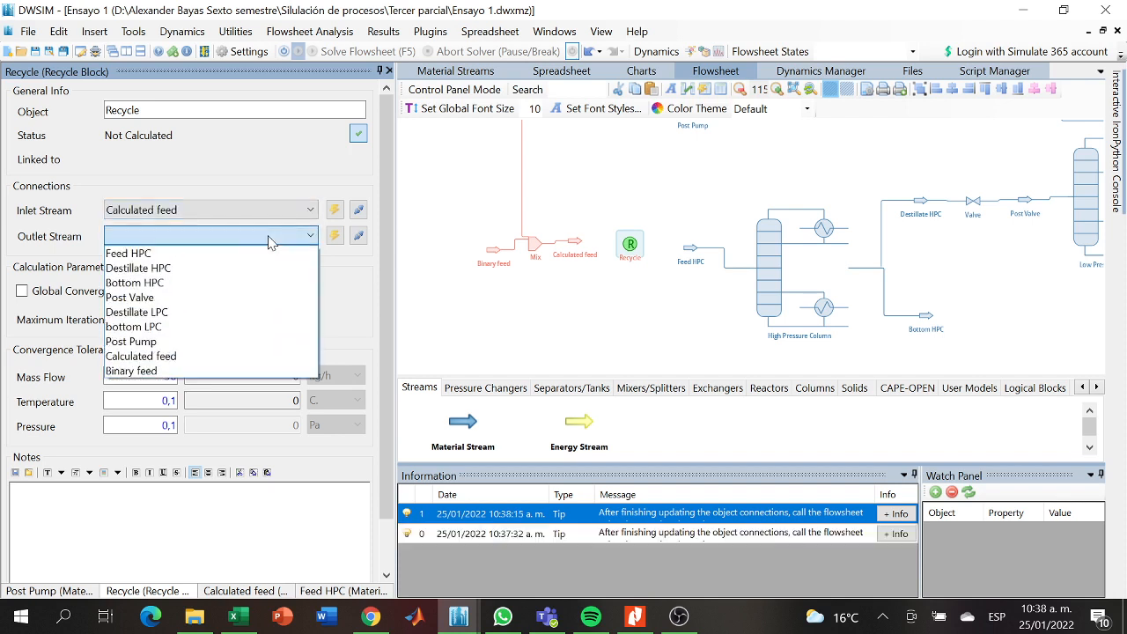
{"action": "left_click", "coordinate": [181, 255]}
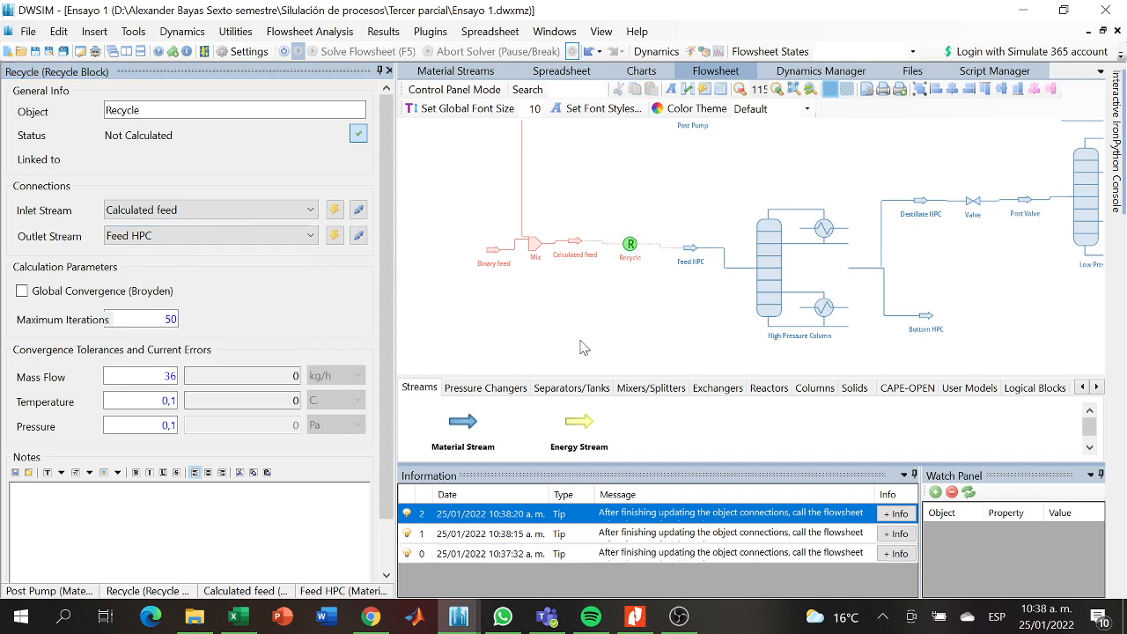
- Activate the flowsheet calculator and solve the flowsheet with the closed recycle loop
{"action": "left_click", "coordinate": [285, 53]}
{"action": "left_click", "coordinate": [359, 53]}
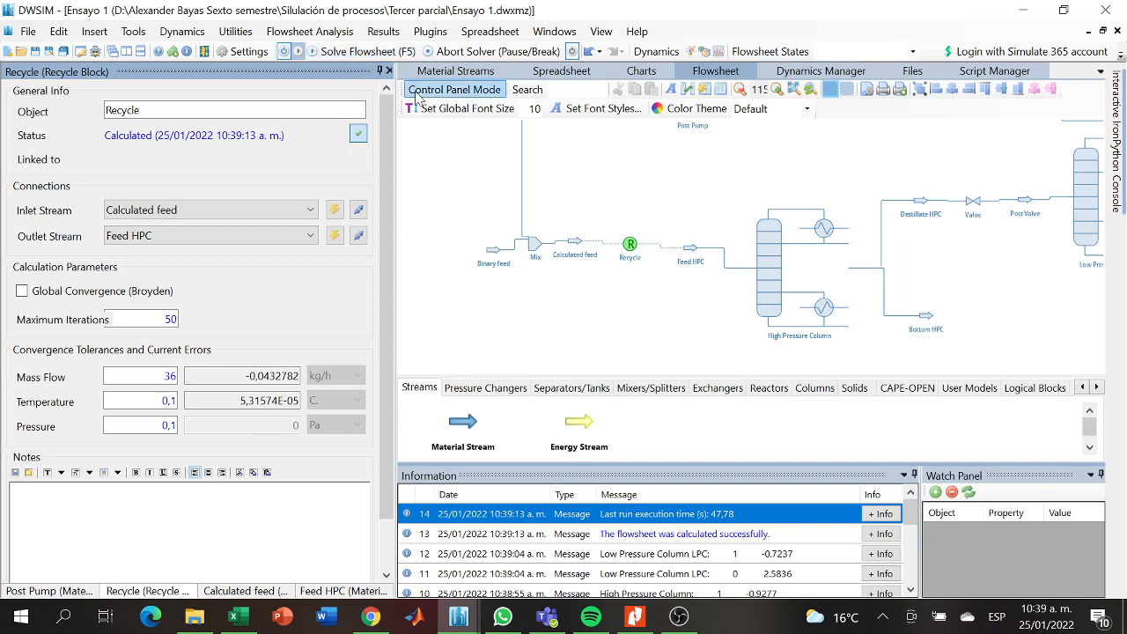
{"action": "left_click_drag", "start_coordinate": [1020, 251], "coordinate": [959, 222]}
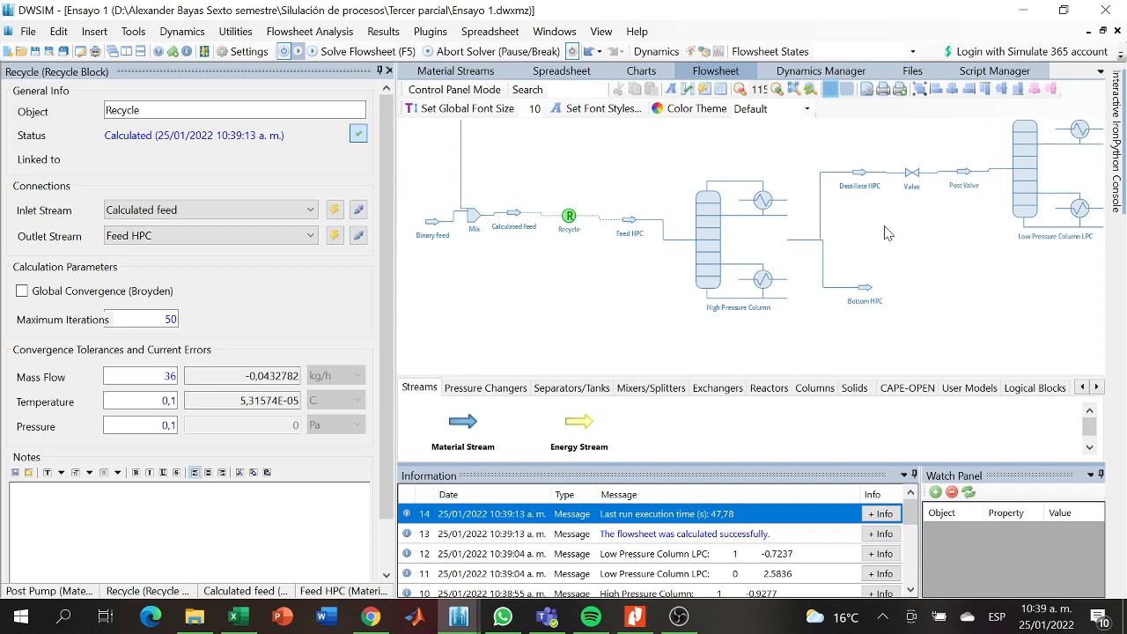
{"action": "scroll", "coordinate": [887, 233], "scroll_direction": "down", "scroll_amount": 5}
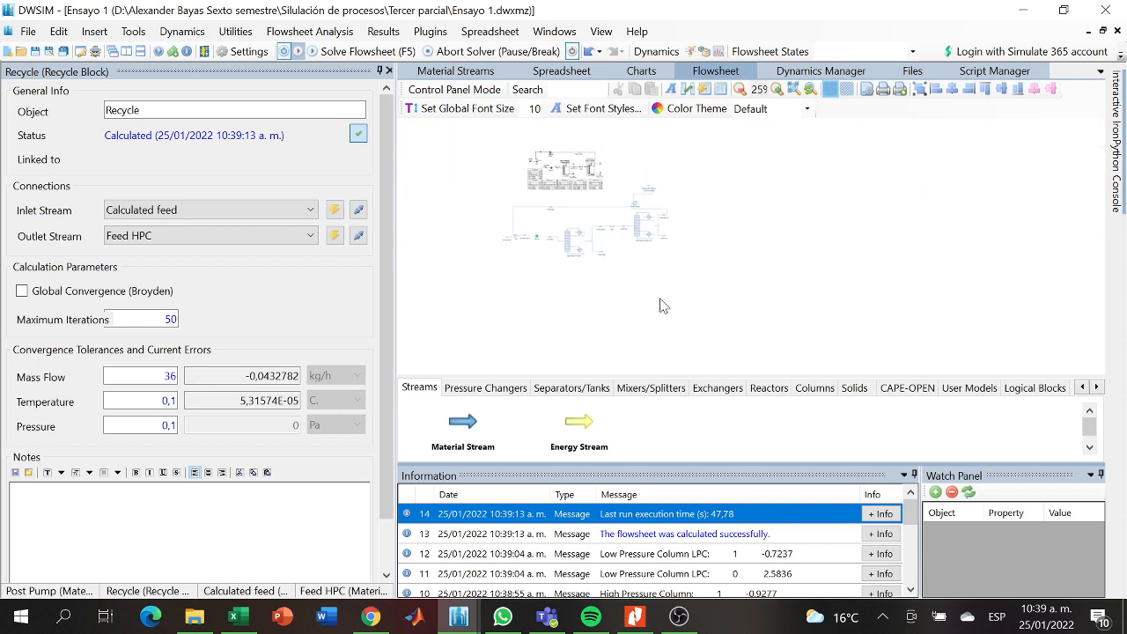
{"action": "scroll", "coordinate": [663, 305], "scroll_direction": "up", "scroll_amount": 3}
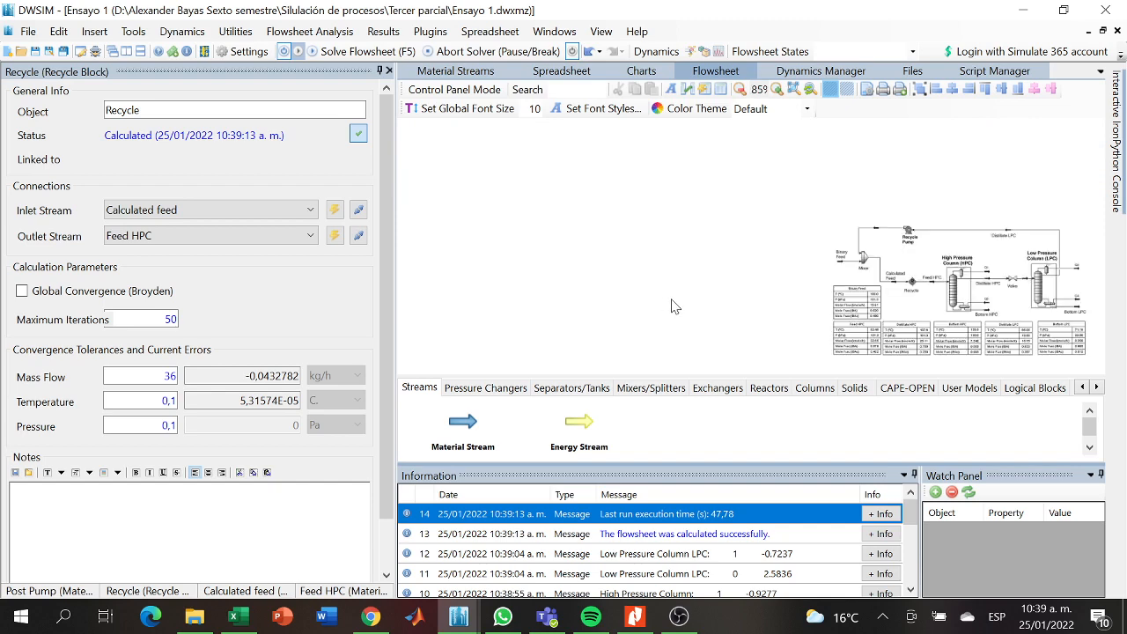
{"action": "scroll", "coordinate": [675, 306], "scroll_direction": "up", "scroll_amount": 2}
{"action": "scroll", "coordinate": [581, 251], "scroll_direction": "up", "scroll_amount": 1}
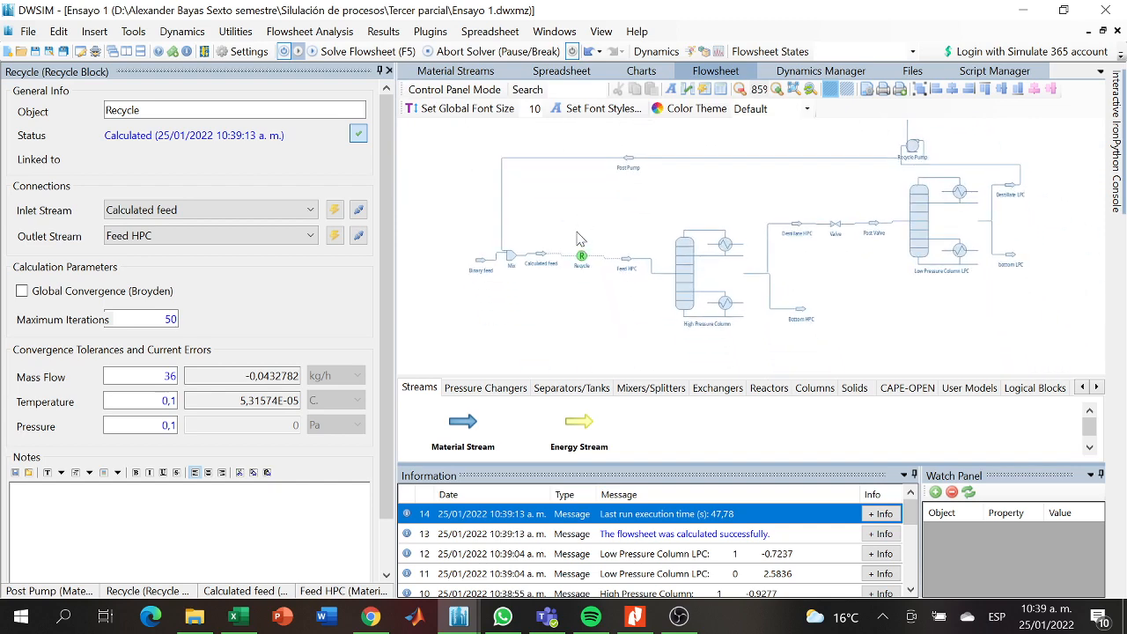
- Insert a Master Property Table and place it in the empty area below the high pressure column
{"action": "left_click_drag", "start_coordinate": [577, 232], "coordinate": [569, 224]}
{"action": "left_click_drag", "start_coordinate": [541, 332], "coordinate": [527, 280]}
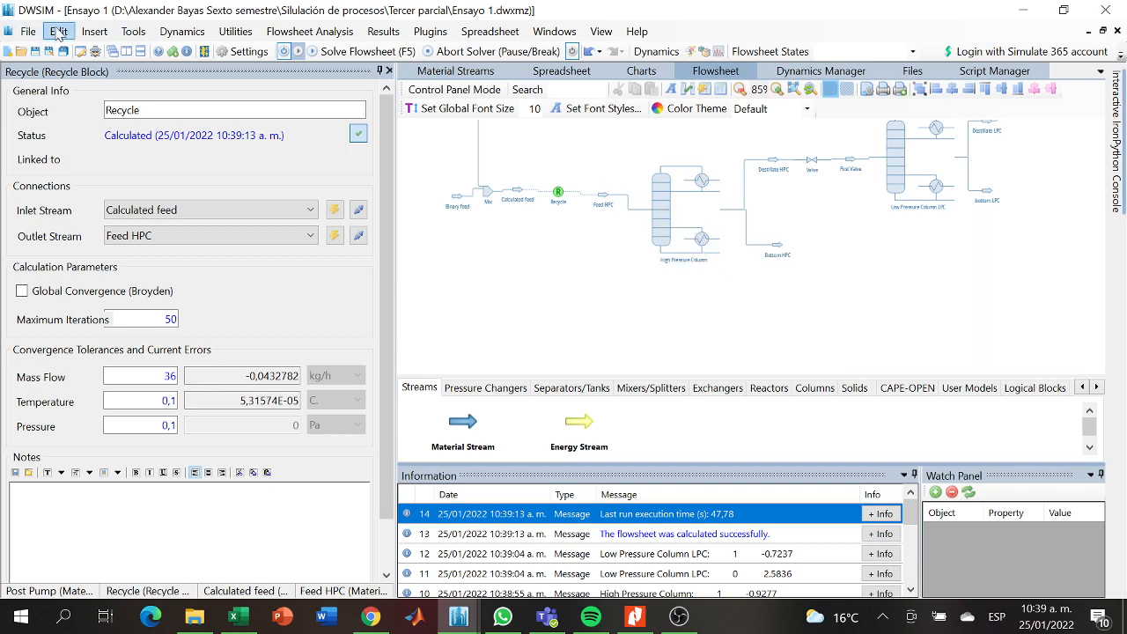
{"action": "left_click", "coordinate": [94, 32]}
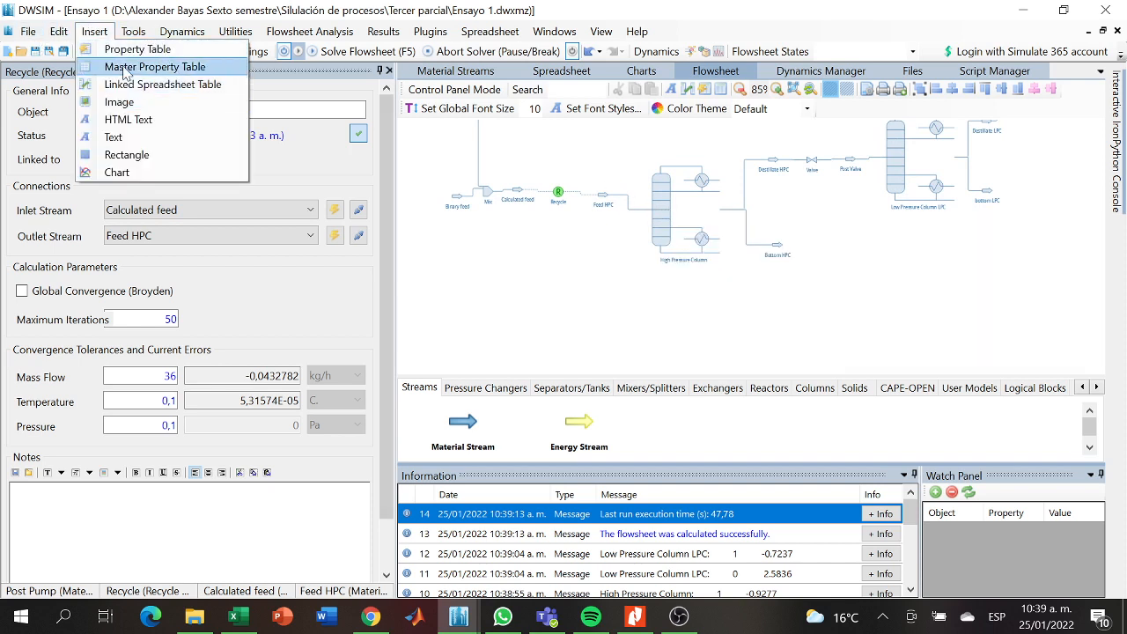
{"action": "left_click", "coordinate": [125, 73]}
{"action": "left_click", "coordinate": [445, 170]}
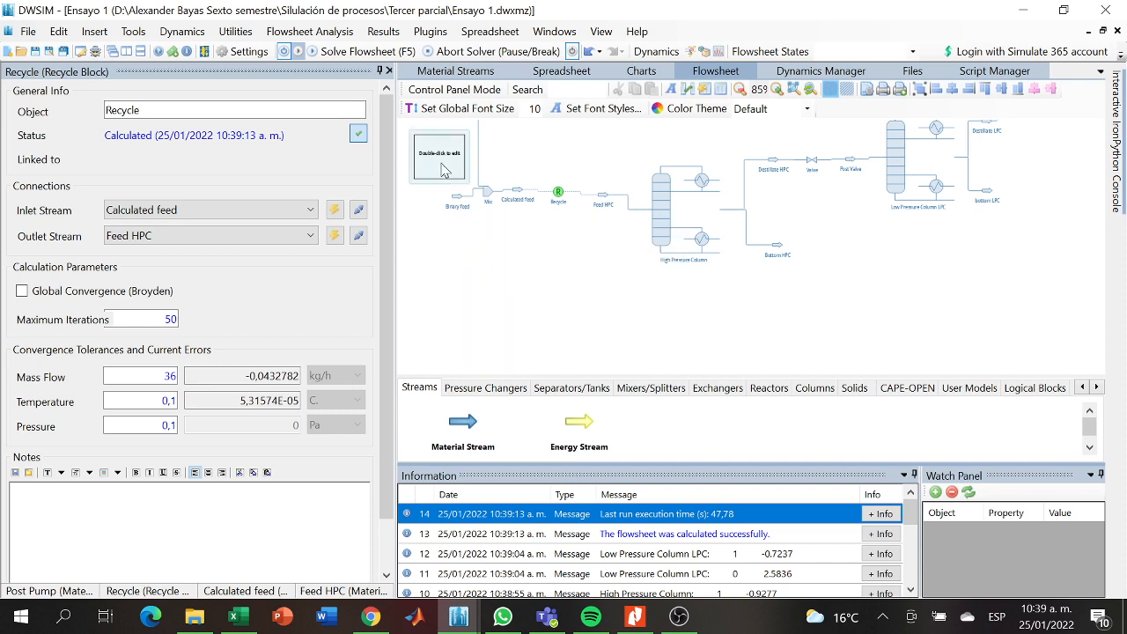
{"action": "left_click_drag", "start_coordinate": [445, 170], "coordinate": [570, 324]}
- Include bottom LPC, Destillate LPC, Bottom HPC, Destillate HPC, Feed HPC and Binary feed as objects in the Master Property Table
{"action": "double_click", "coordinate": [571, 325]}
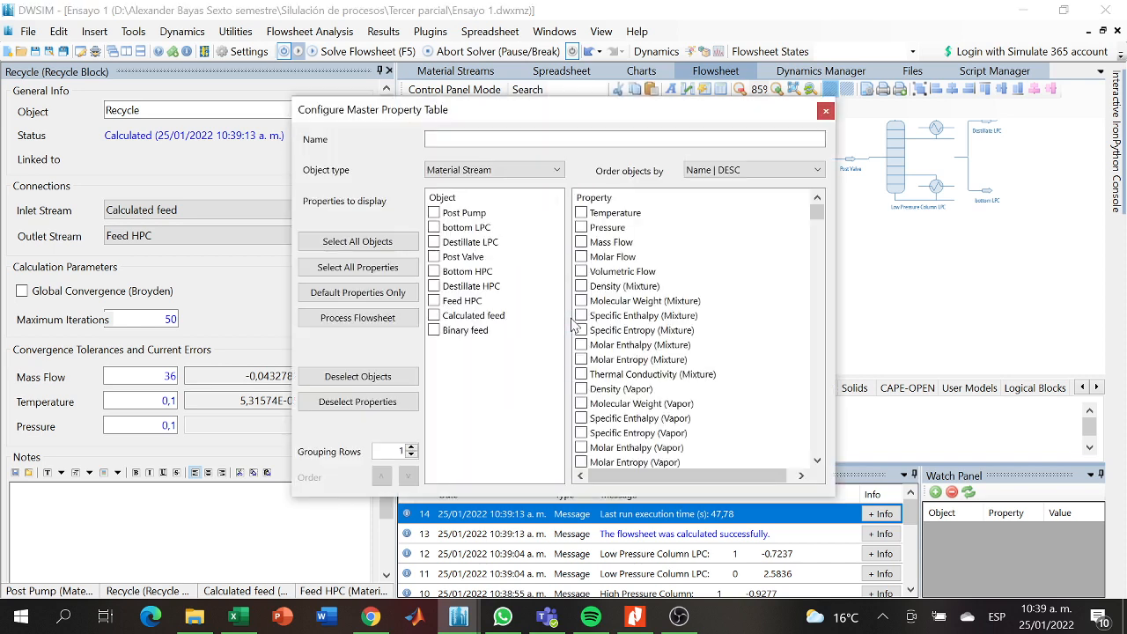
{"action": "left_click", "coordinate": [443, 229]}
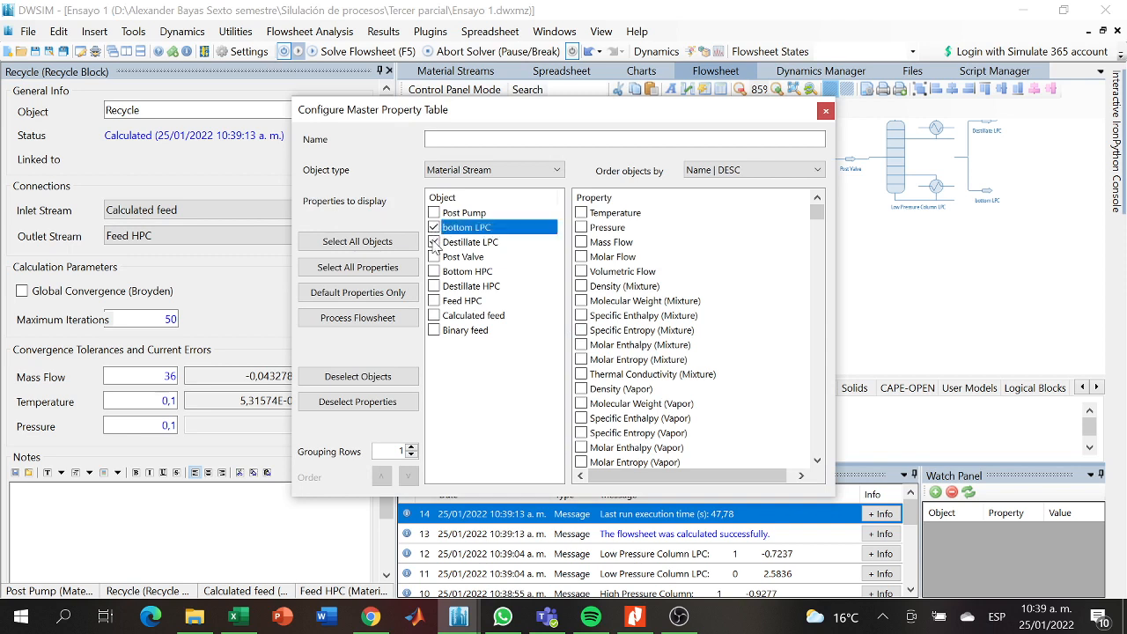
{"action": "left_click", "coordinate": [434, 242]}
- Show temperature, pressure, molar flow and the mixture molar fractions of isobutyl acetate and 2-methyl-1-propanol in the Master Property Table
{"action": "left_click", "coordinate": [582, 214]}
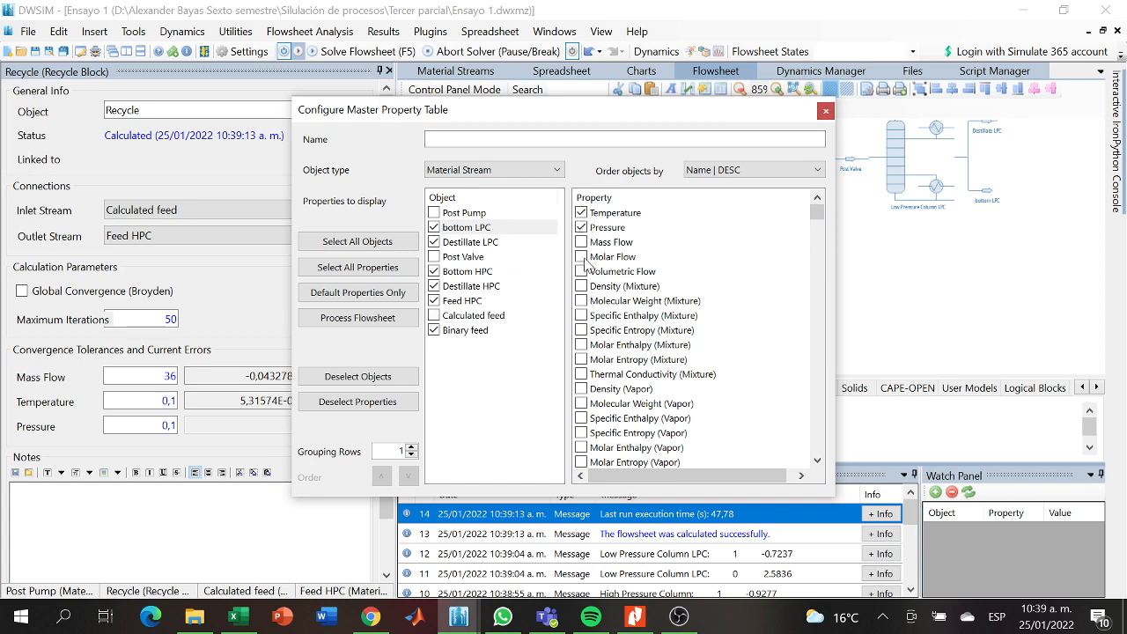
{"action": "left_click", "coordinate": [582, 257]}
{"action": "scroll", "coordinate": [819, 237], "scroll_direction": "down", "scroll_amount": 15}
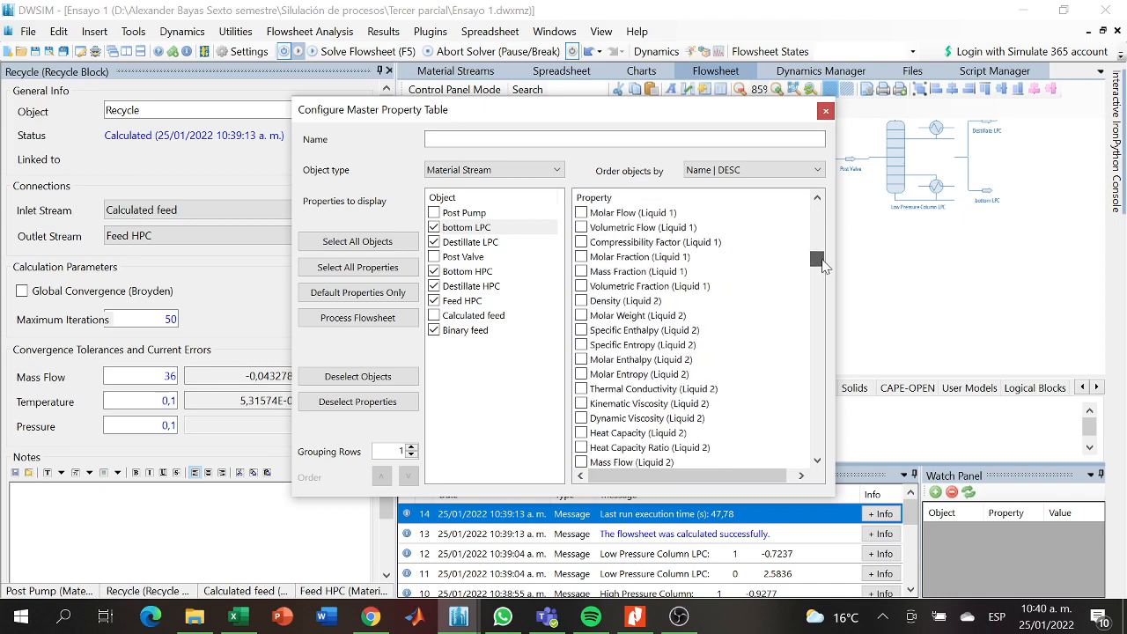
{"action": "left_click_drag", "start_coordinate": [822, 264], "coordinate": [831, 308]}
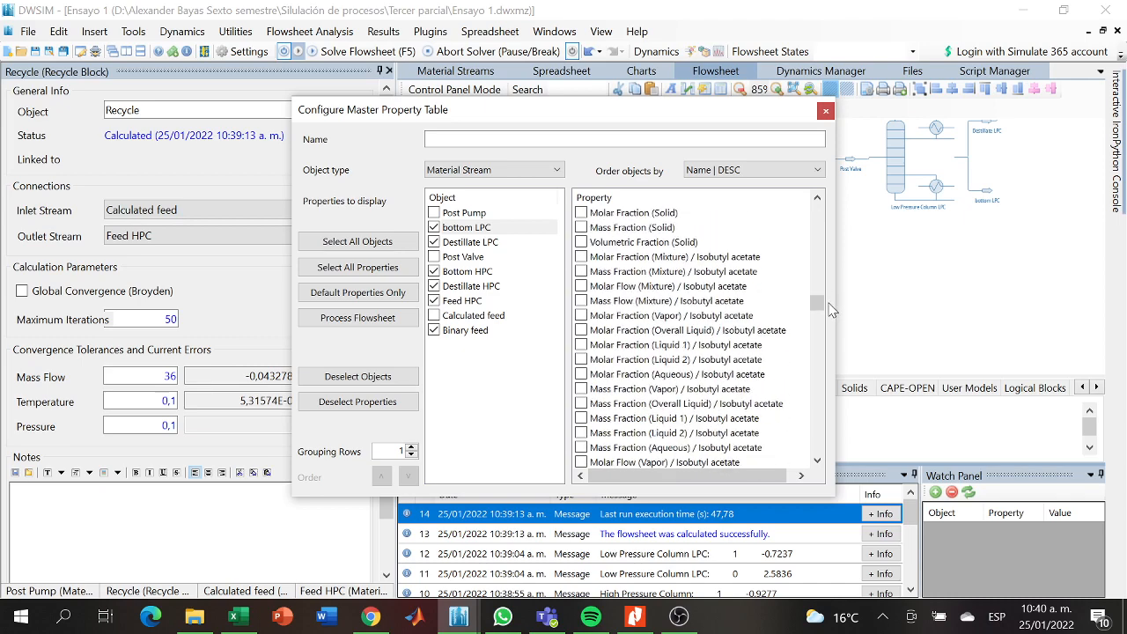
{"action": "left_click", "coordinate": [581, 256]}
{"action": "left_click_drag", "start_coordinate": [818, 303], "coordinate": [820, 321]}
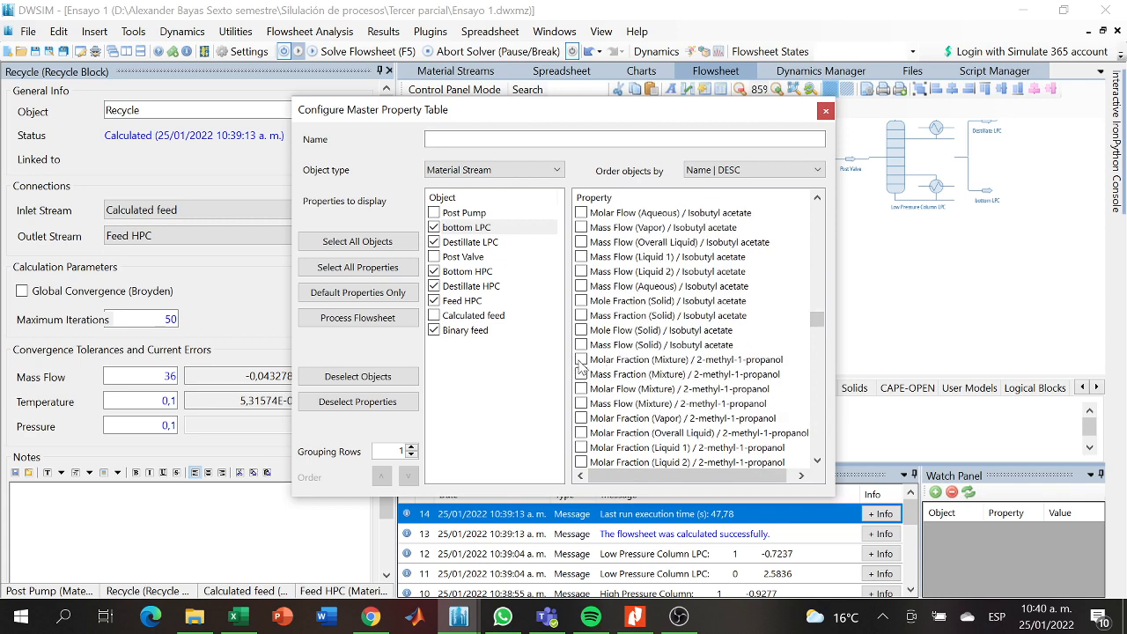
{"action": "left_click", "coordinate": [825, 111]}
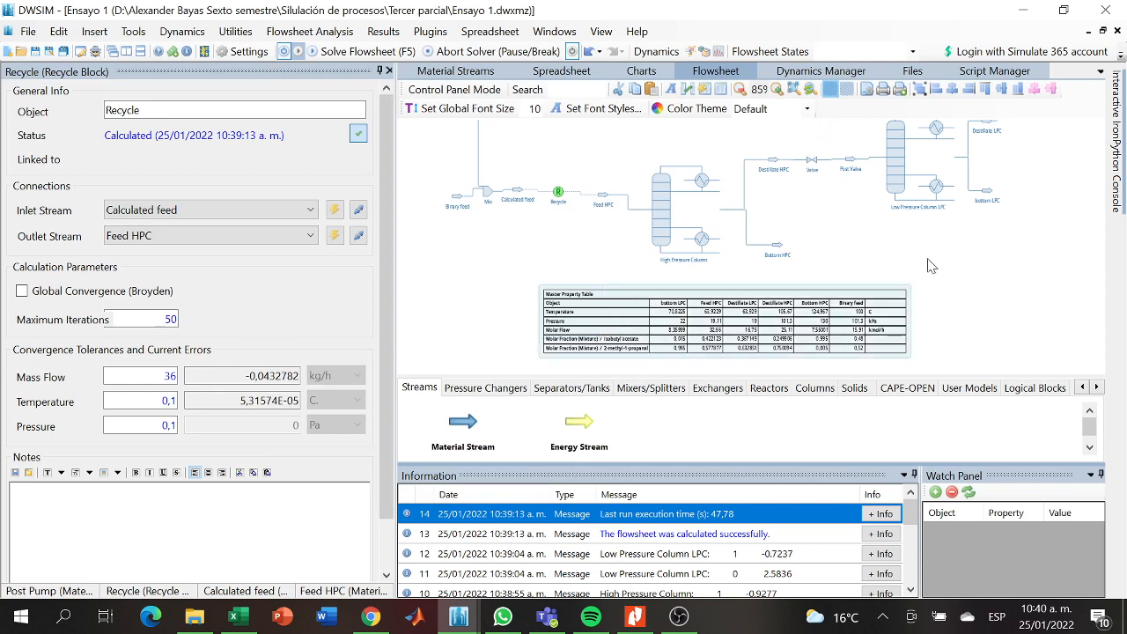
{"action": "mouse_move", "coordinate": [943, 264]}
{"action": "left_mouse_down"}
{"action": "mouse_move", "coordinate": [994, 265]}
{"action": "mouse_move", "coordinate": [954, 276]}
{"action": "left_mouse_up"}
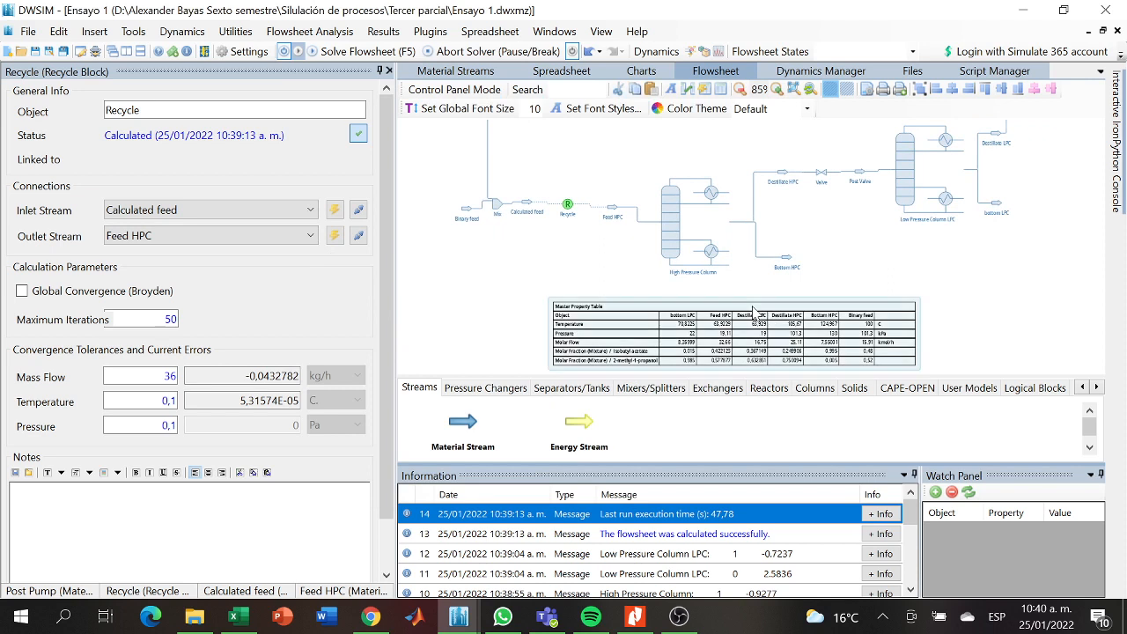
{"action": "right_click", "coordinate": [622, 326]}
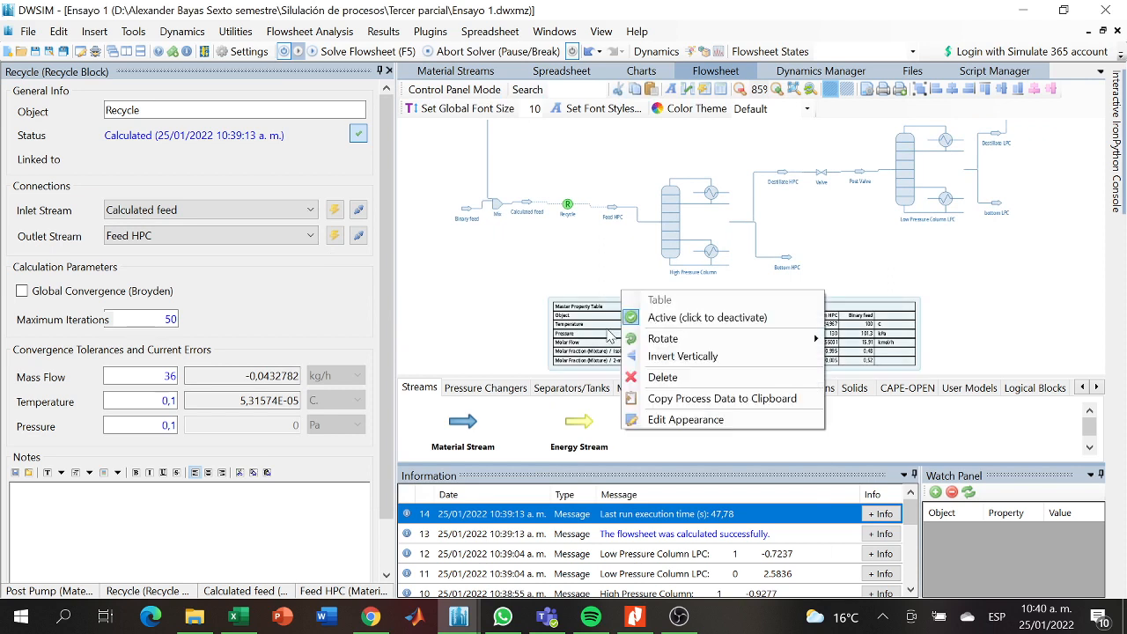
{"action": "left_click", "coordinate": [606, 335]}
{"action": "right_click", "coordinate": [606, 335]}
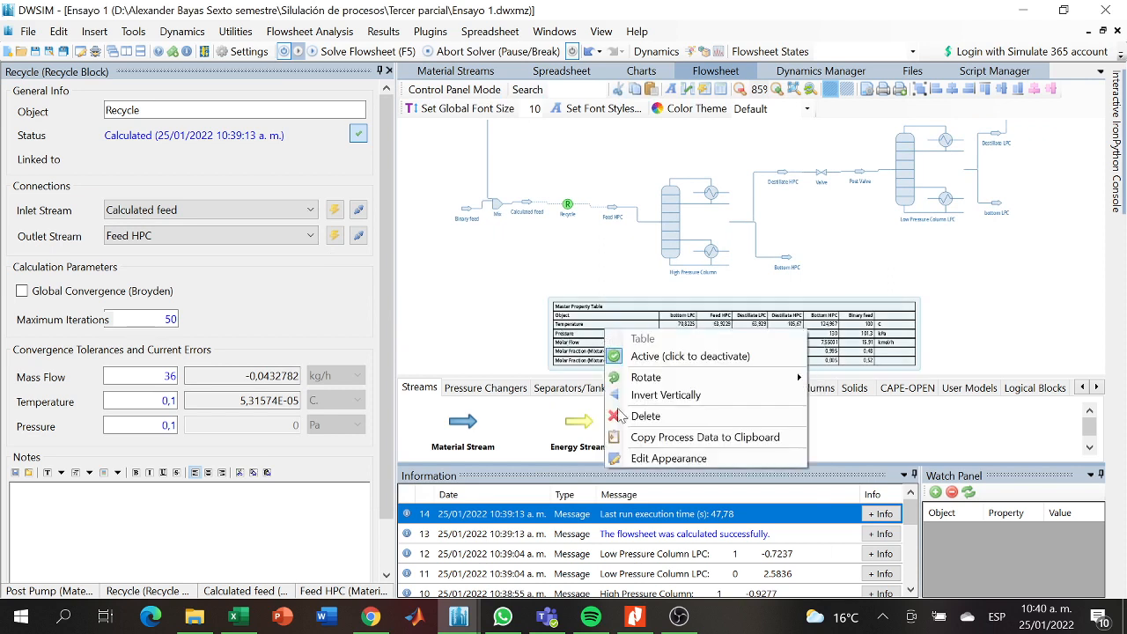
{"action": "left_click", "coordinate": [679, 617]}
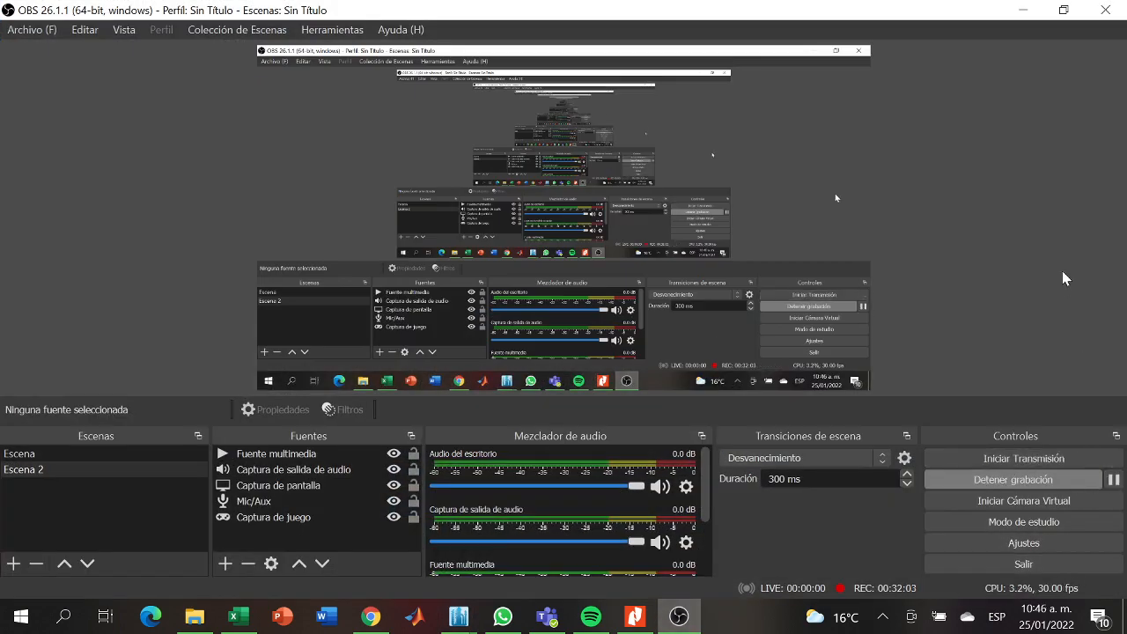
{"action": "left_click", "coordinate": [1023, 9]}
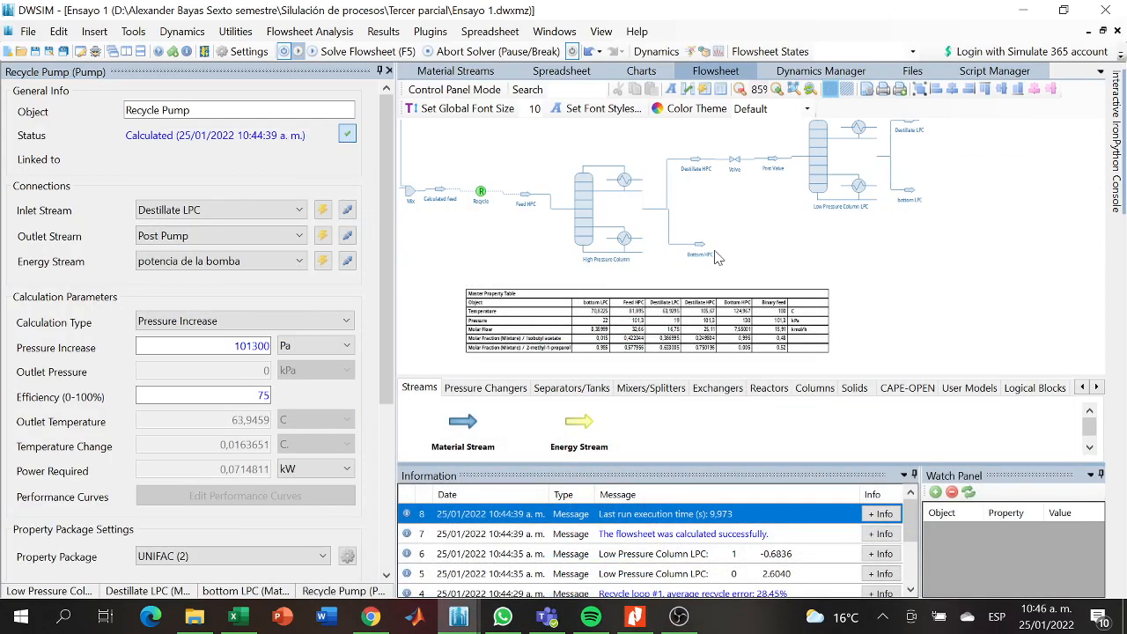
{"action": "left_click_drag", "start_coordinate": [750, 252], "coordinate": [834, 250]}
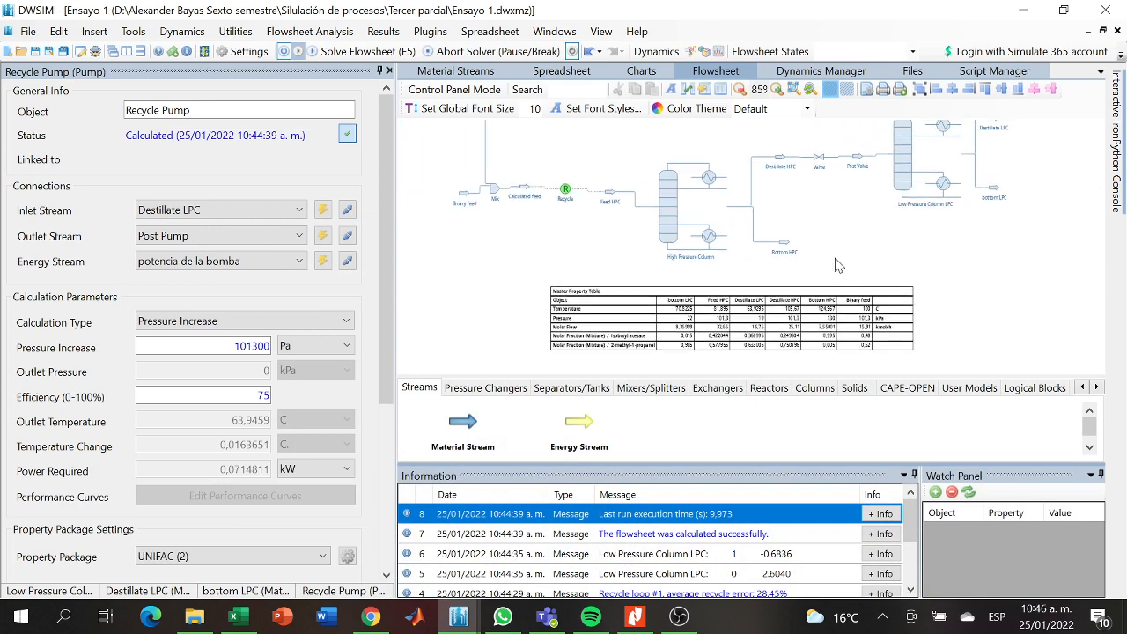
{"action": "left_click_drag", "start_coordinate": [819, 257], "coordinate": [807, 264]}
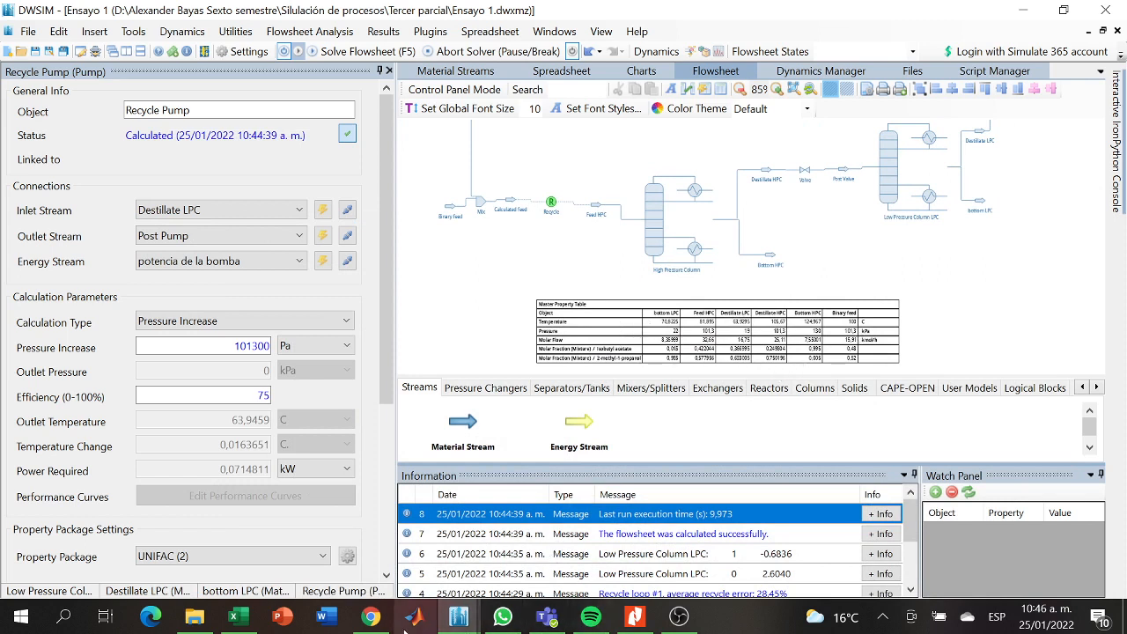
- Switch to the Excel comparison sheet and set all five Feed HPC (DWSIM) values in F9:F13 to 0
{"action": "left_click", "coordinate": [234, 617]}
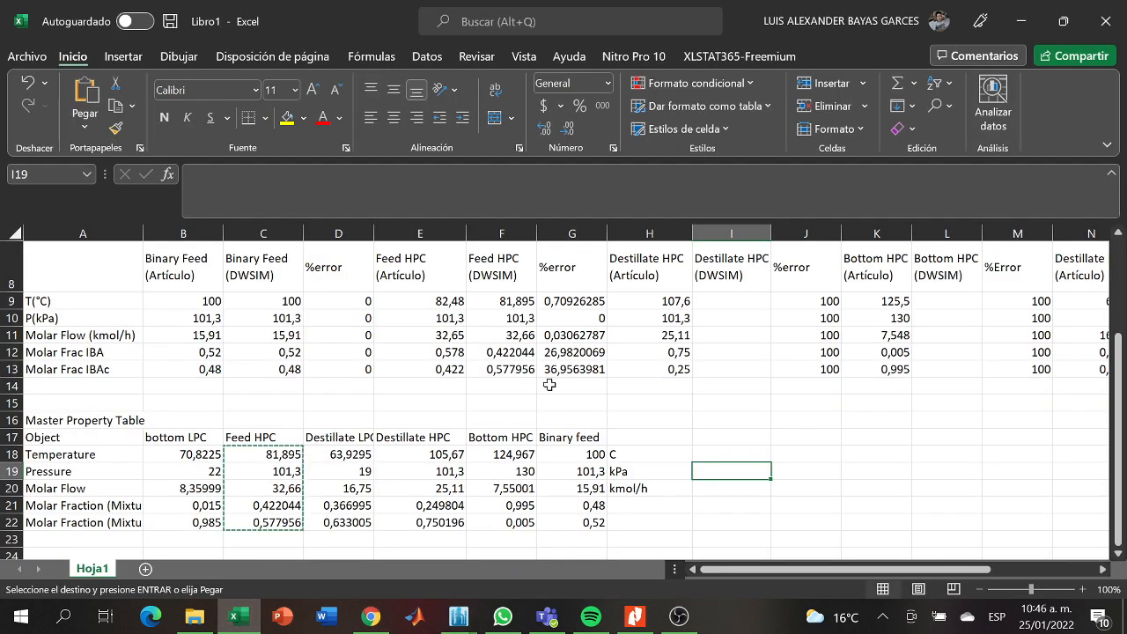
{"action": "left_click_drag", "start_coordinate": [507, 301], "coordinate": [509, 369]}
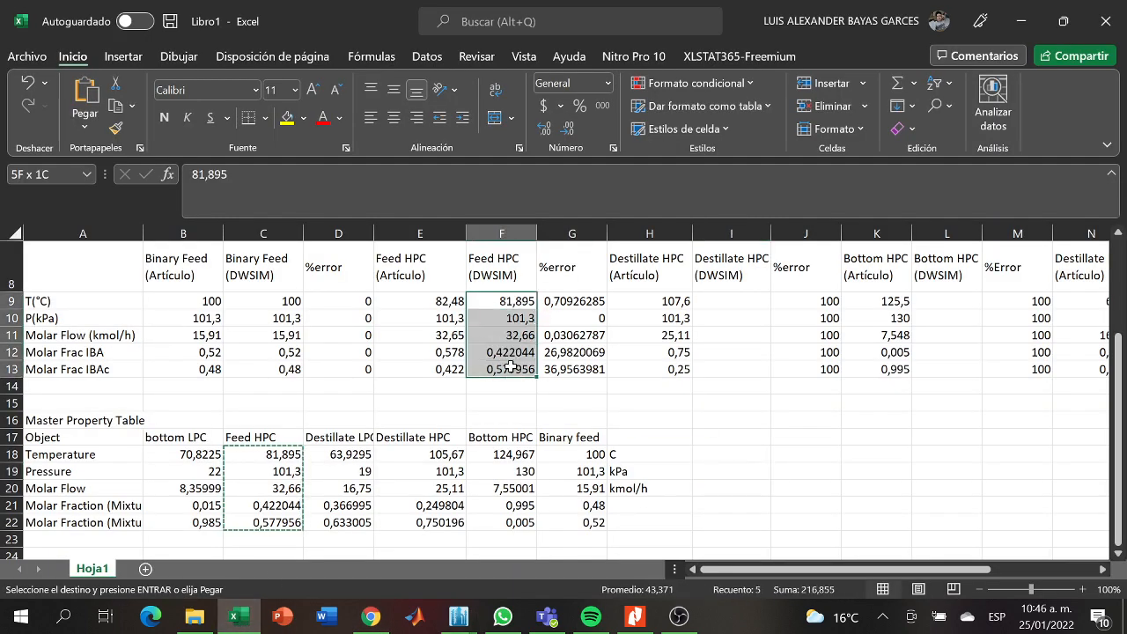
{"action": "type", "text": "81,895 101,3 32,66 0,422044 0,577956"}
{"action": "left_click", "coordinate": [507, 301]}
{"action": "type", "text": "0"}
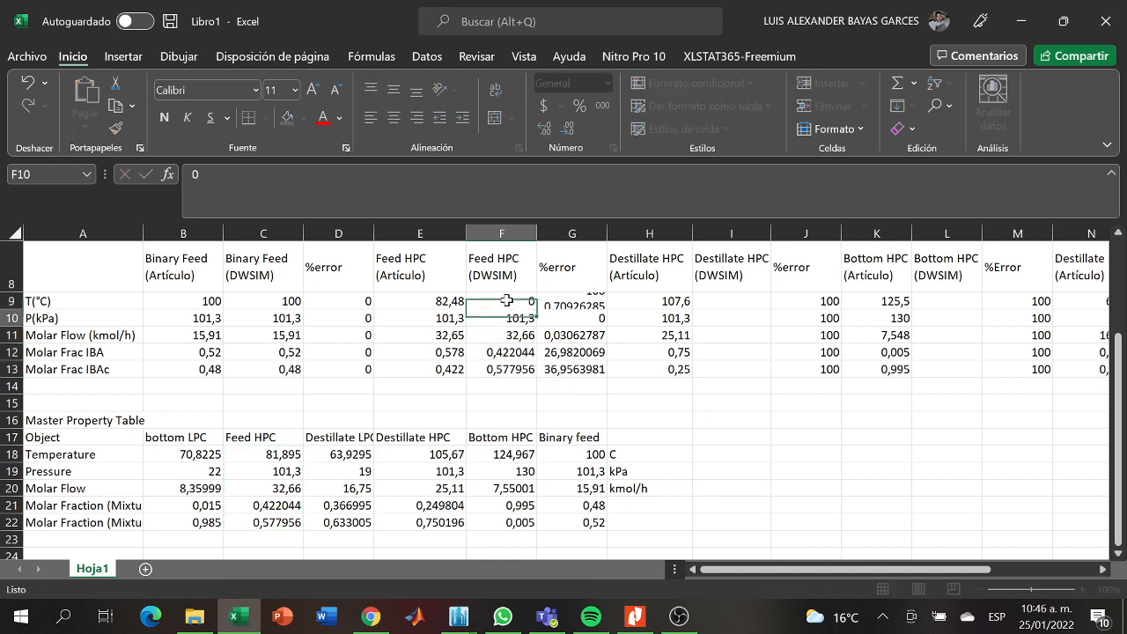
{"action": "key", "text": "Return"}
{"action": "left_click", "coordinate": [507, 300]}
{"action": "left_click_drag", "start_coordinate": [534, 310], "coordinate": [529, 369]}
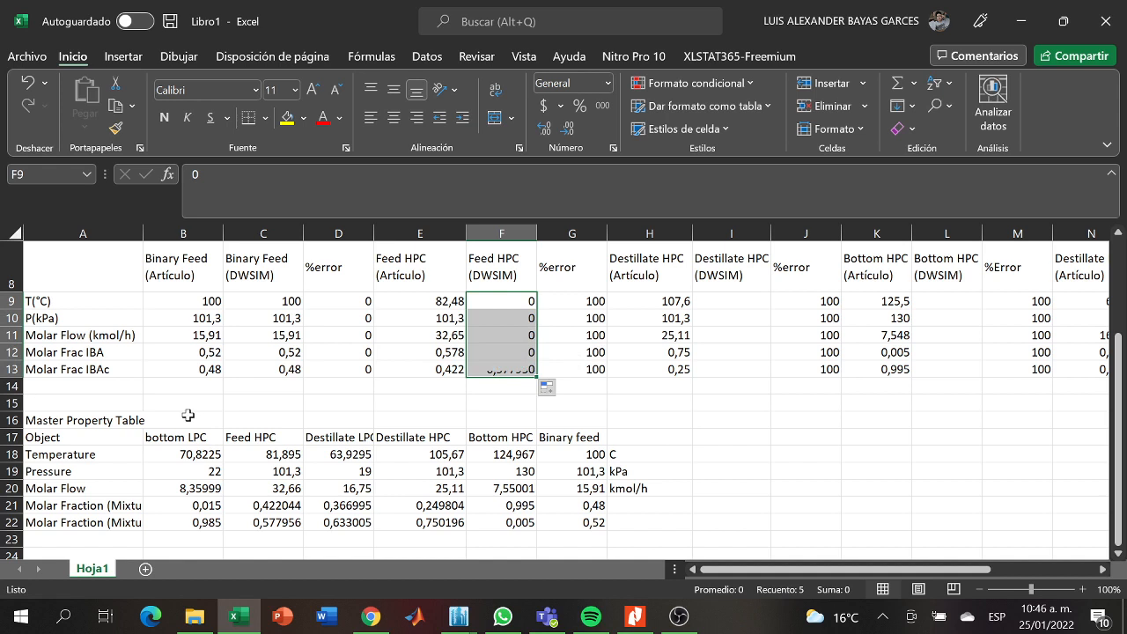
- Clear the pasted Master Property Table from A16:H22 on the comparison sheet
{"action": "left_click", "coordinate": [121, 424]}
{"action": "left_click_drag", "start_coordinate": [121, 425], "coordinate": [634, 523]}
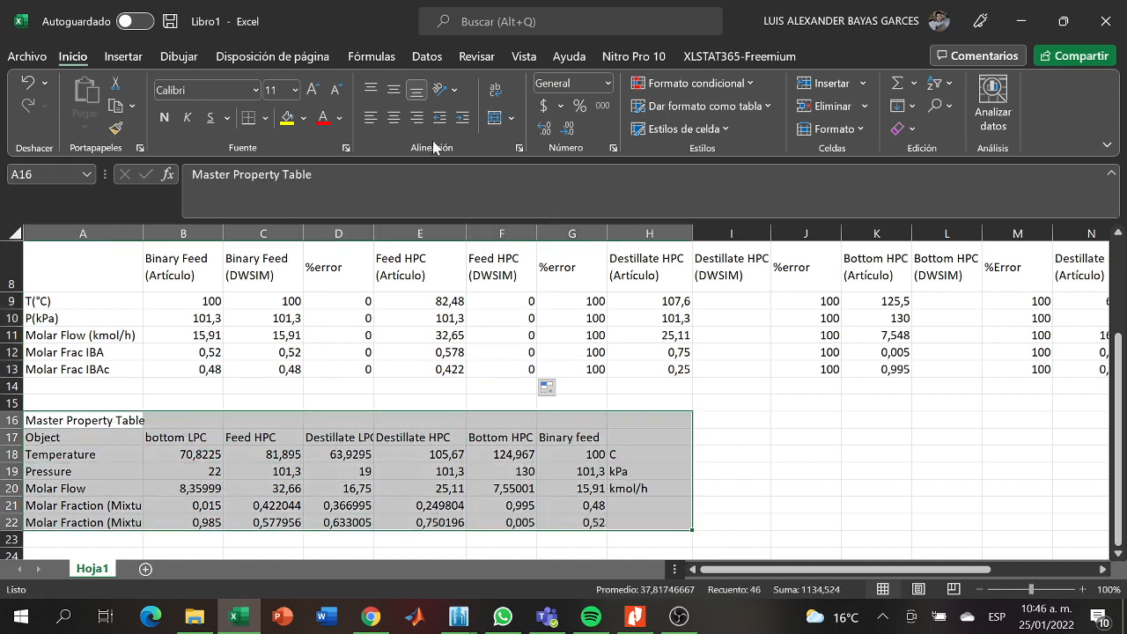
{"action": "key", "text": "Delete"}
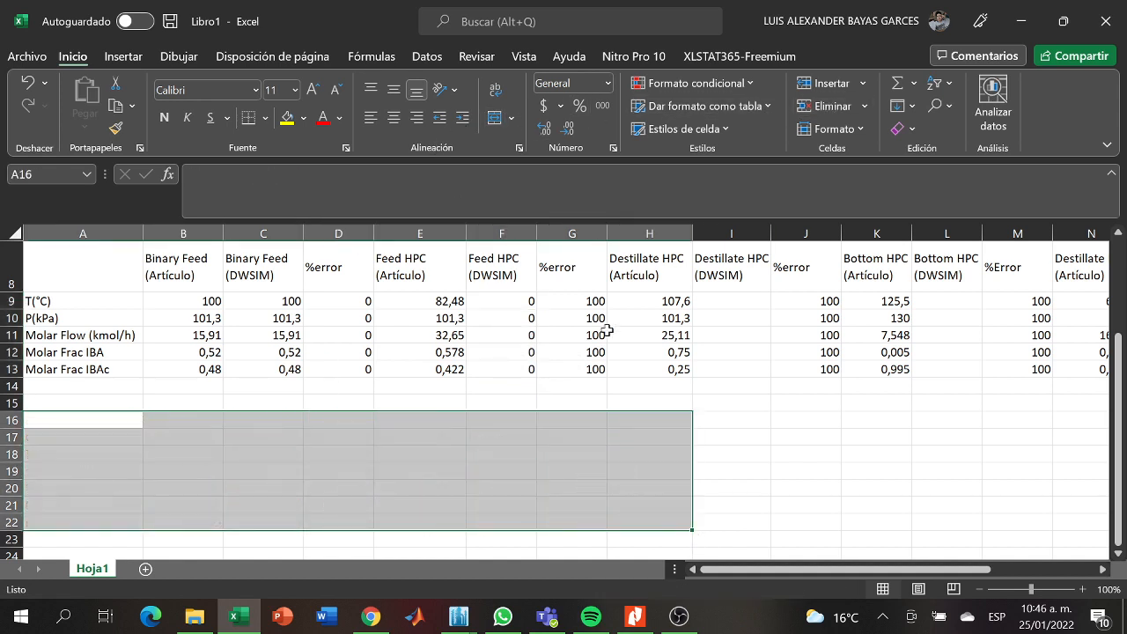
{"action": "left_click", "coordinate": [858, 441]}
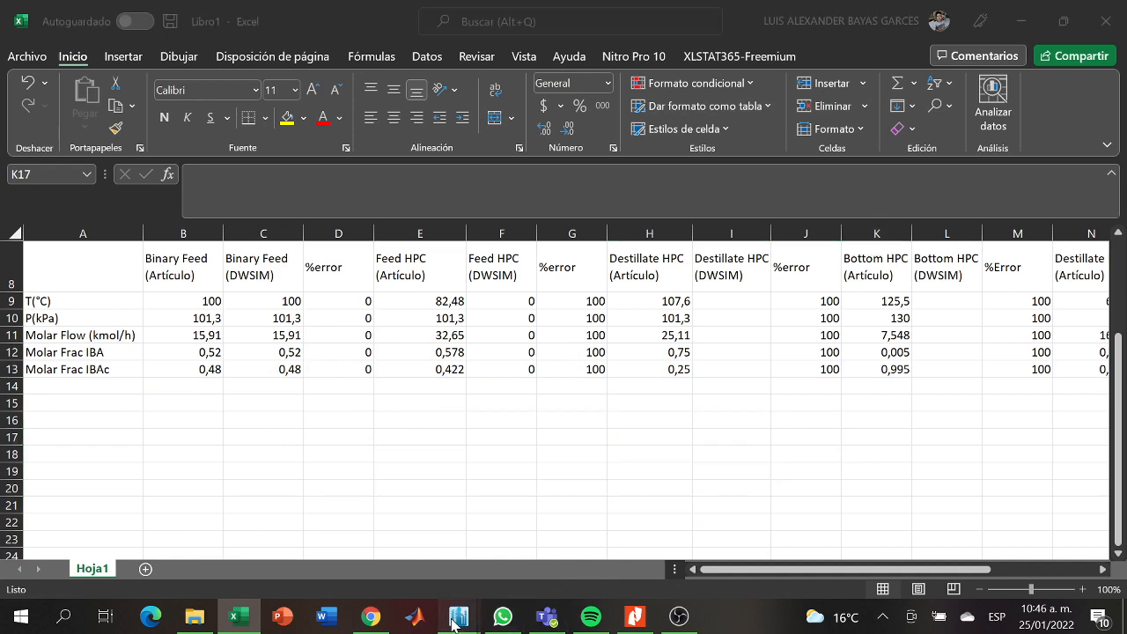
- Switch to the Ensayo 1 flowsheet in DWSIM and copy the Master Property Table's process data to the clipboard
{"action": "mouse_move", "coordinate": [458, 616]}
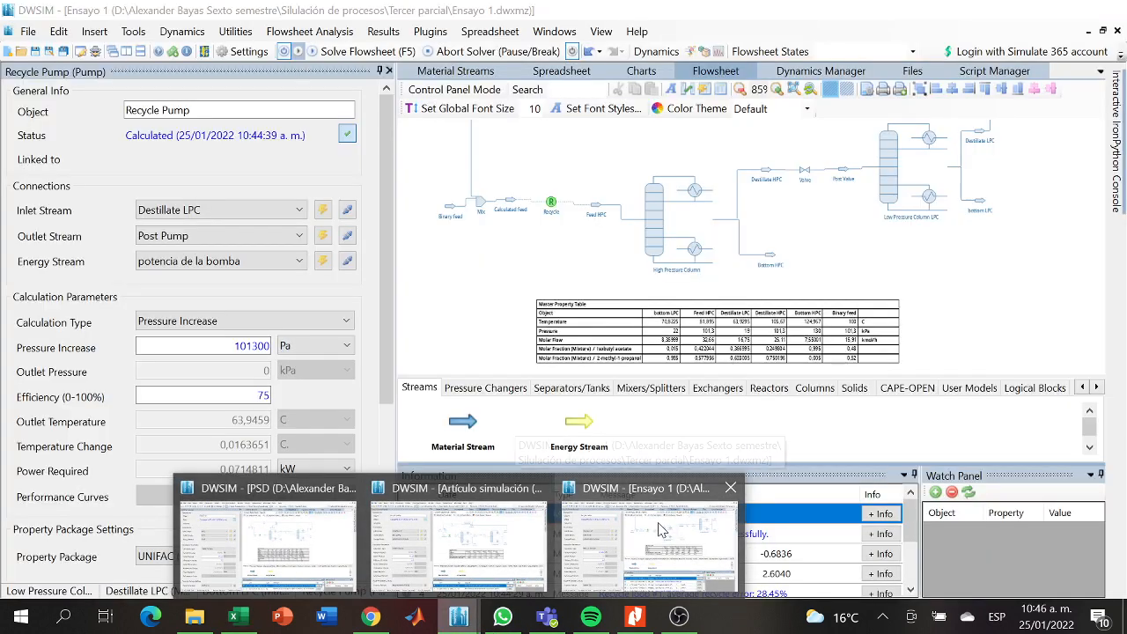
{"action": "left_click", "coordinate": [659, 529]}
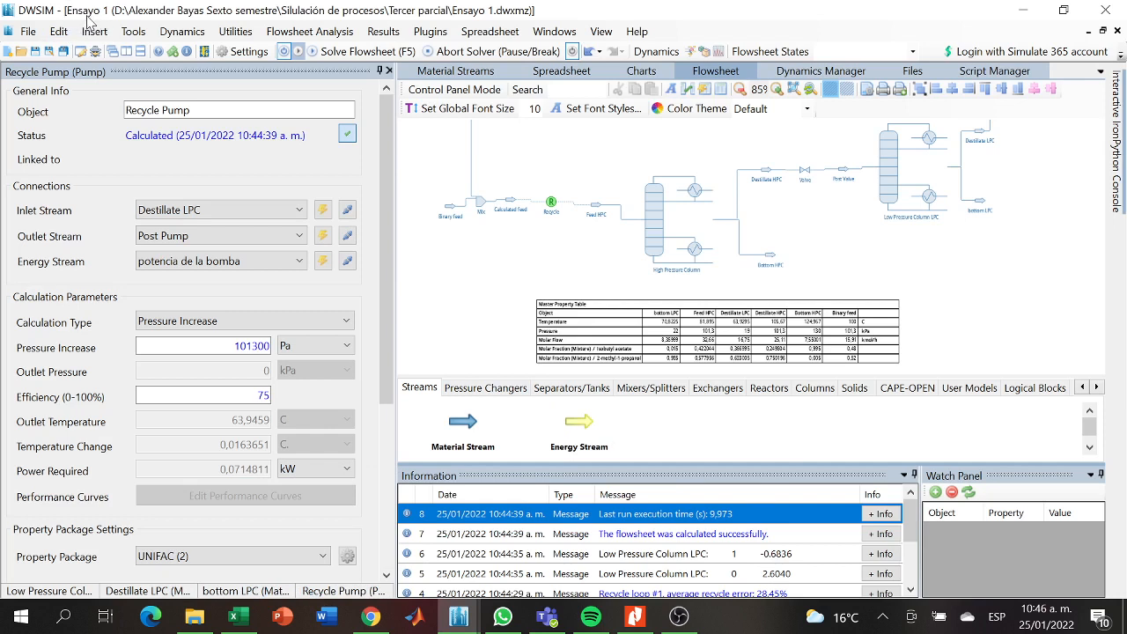
{"action": "right_click", "coordinate": [568, 310]}
{"action": "left_click", "coordinate": [599, 416]}
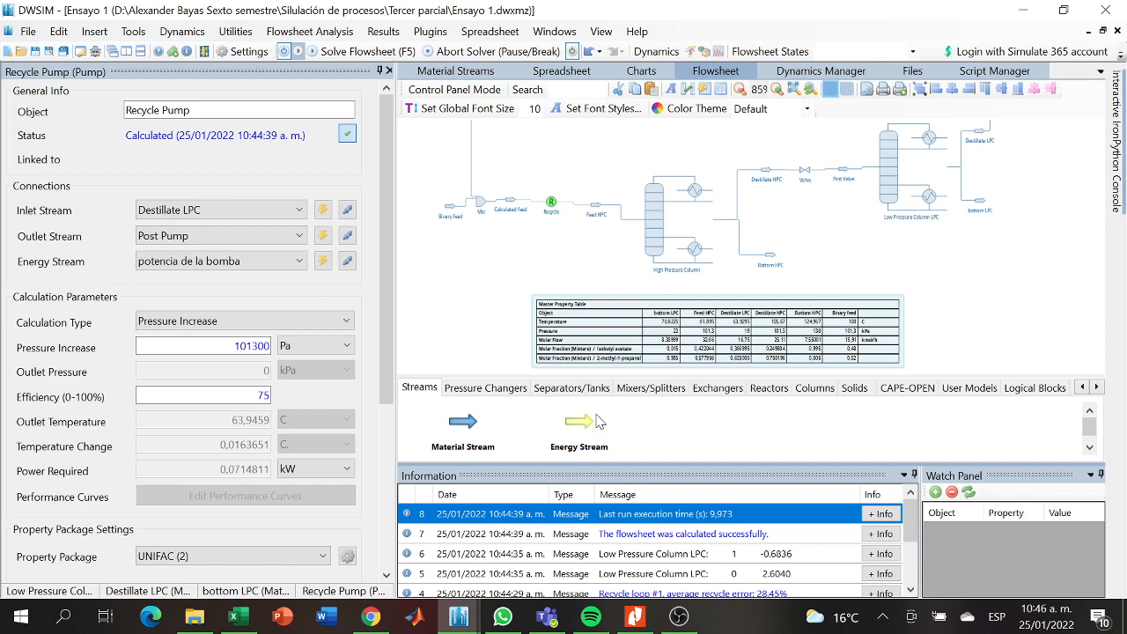
- Return to the Excel comparison sheet and paste the Master Property Table starting at cell A18
{"action": "left_click", "coordinate": [233, 616]}
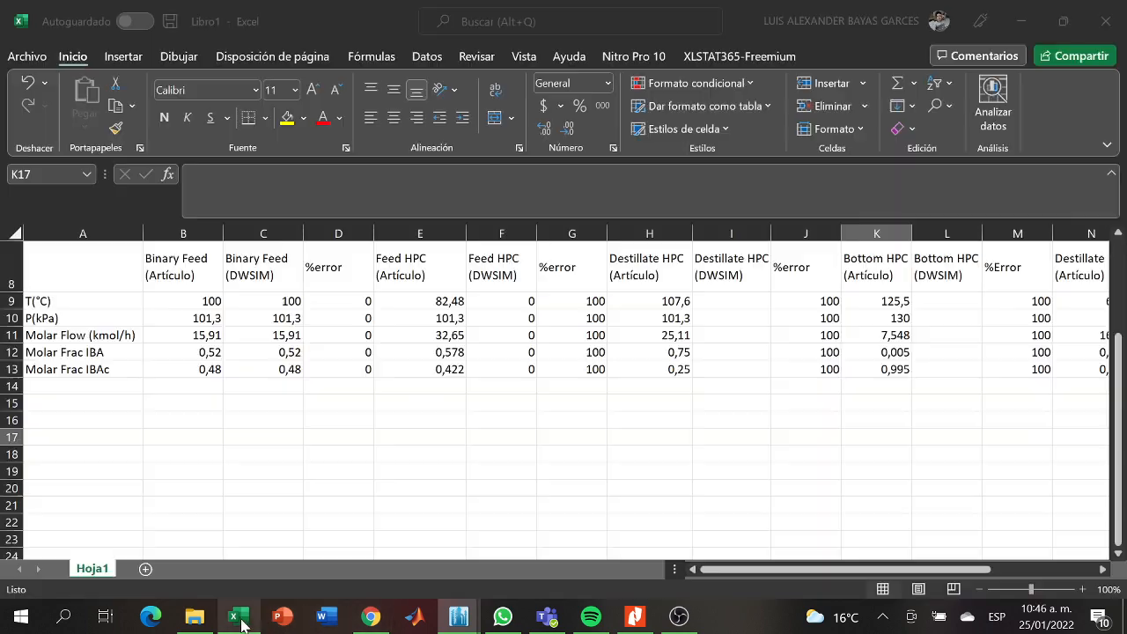
{"action": "left_click", "coordinate": [179, 449]}
{"action": "left_click", "coordinate": [120, 454]}
{"action": "key", "text": "ctrl+v"}
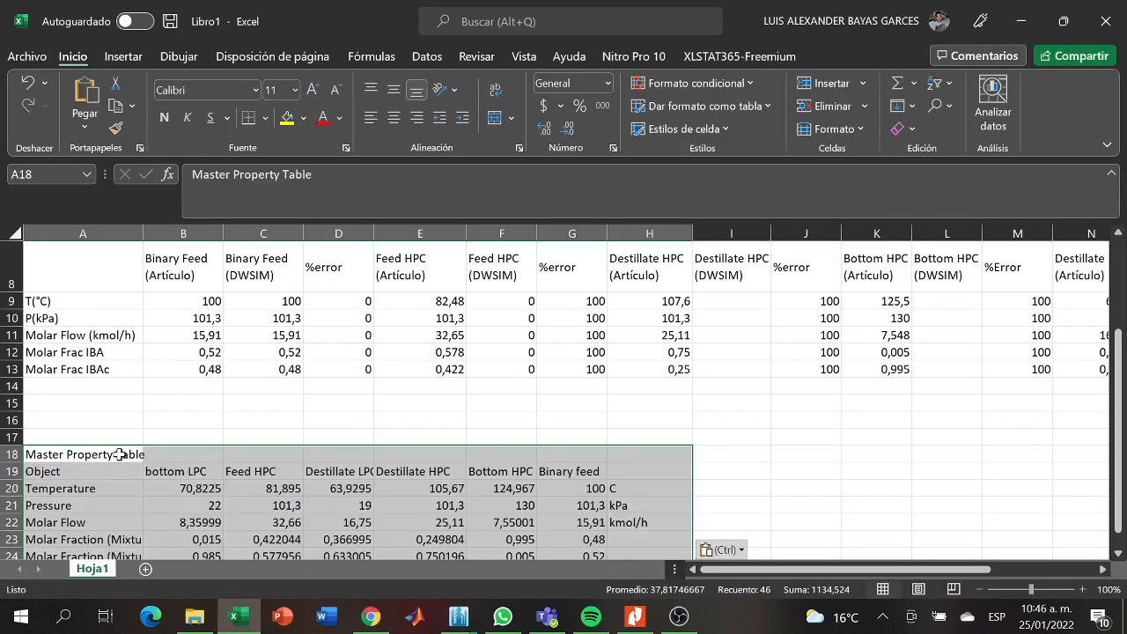
{"action": "left_click", "coordinate": [499, 438]}
- Copy the bottom LPC values from B20:B24 into the Bottom LPC (DWSIM) cells R9:R13
{"action": "left_click_drag", "start_coordinate": [1120, 430], "coordinate": [1120, 438]}
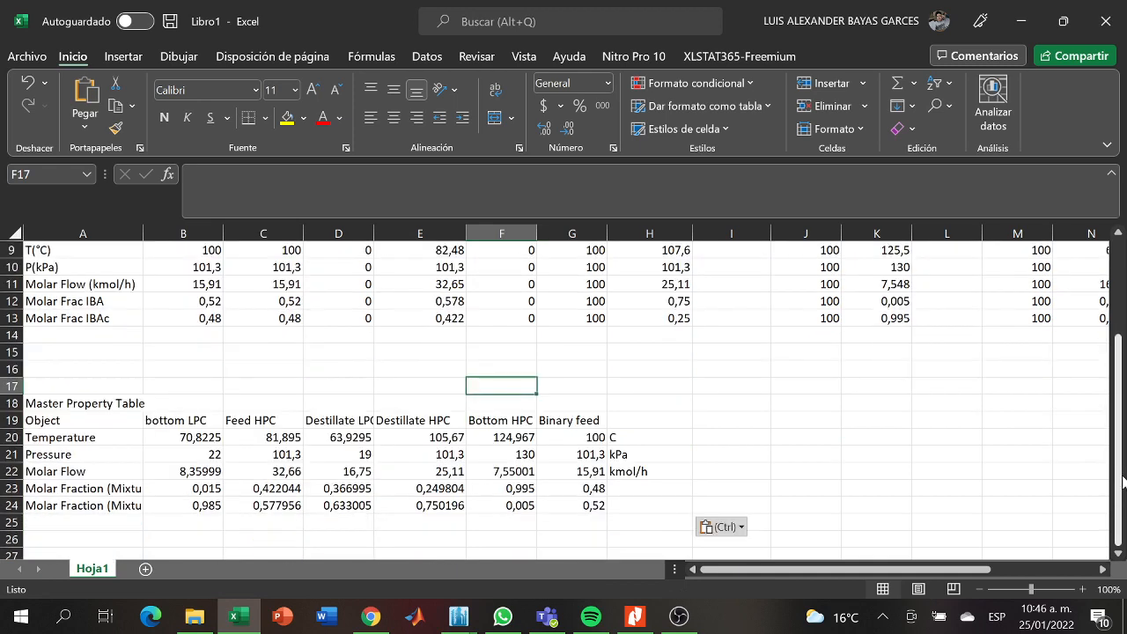
{"action": "left_click_drag", "start_coordinate": [204, 440], "coordinate": [203, 503]}
{"action": "key", "text": "ctrl+c"}
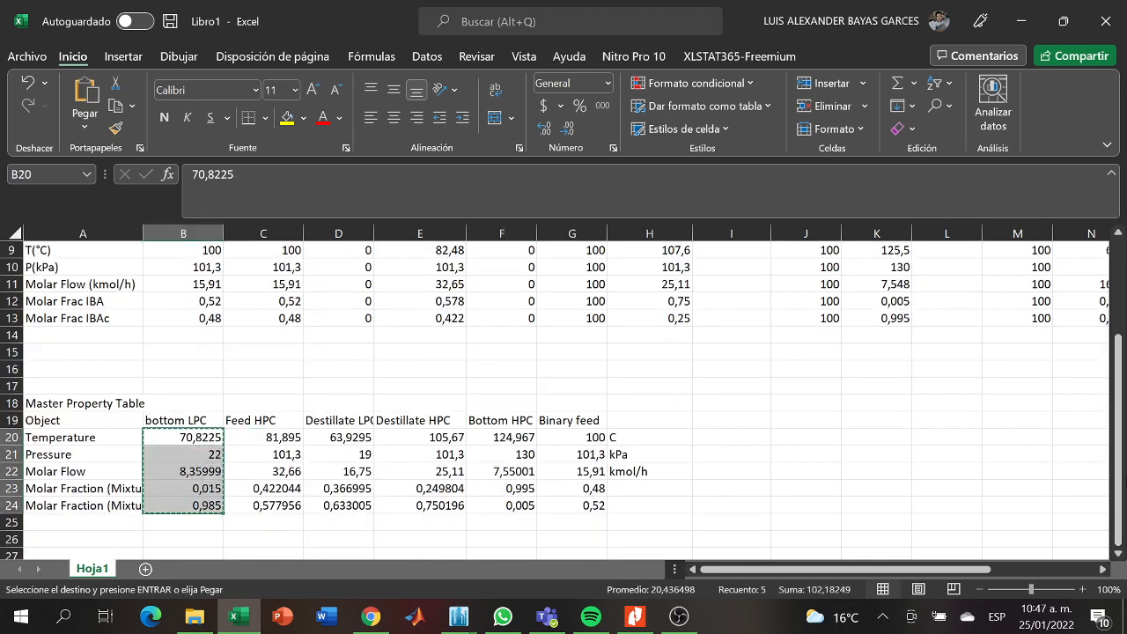
{"action": "left_click_drag", "start_coordinate": [1120, 493], "coordinate": [1120, 471]}
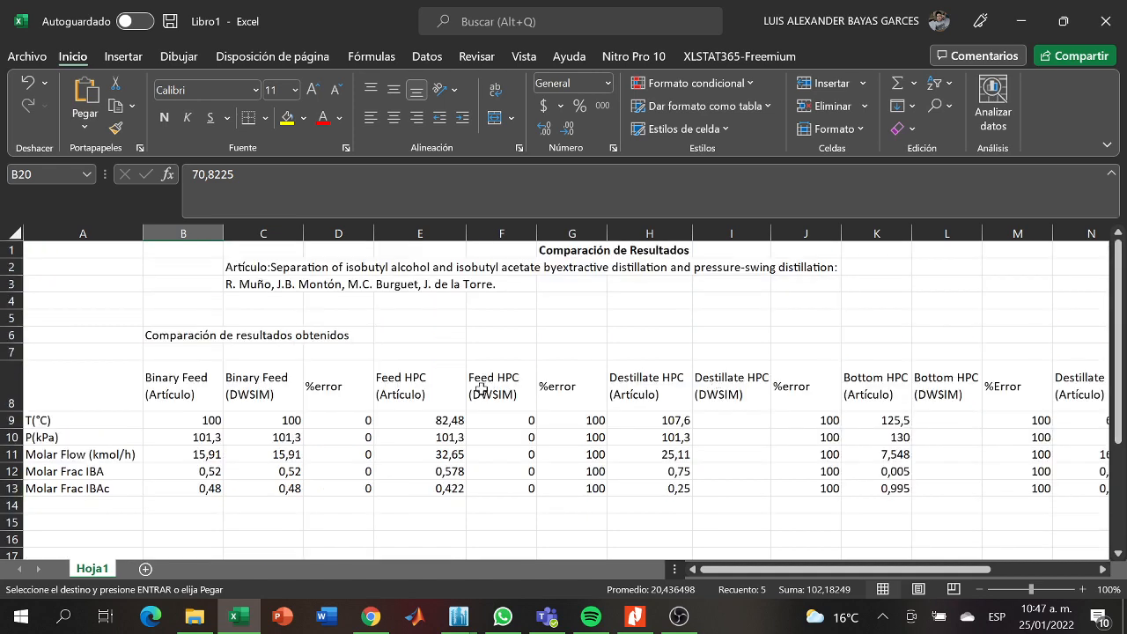
{"action": "left_click_drag", "start_coordinate": [747, 570], "coordinate": [854, 571]}
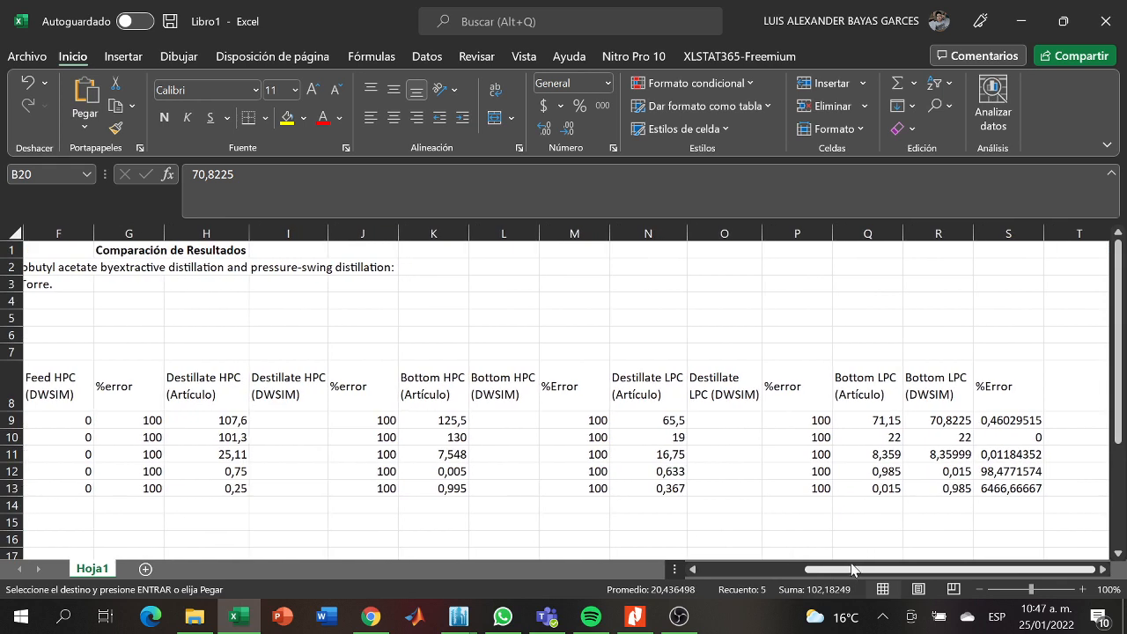
{"action": "left_click_drag", "start_coordinate": [917, 428], "coordinate": [929, 483]}
{"action": "key", "text": "ctrl+v"}
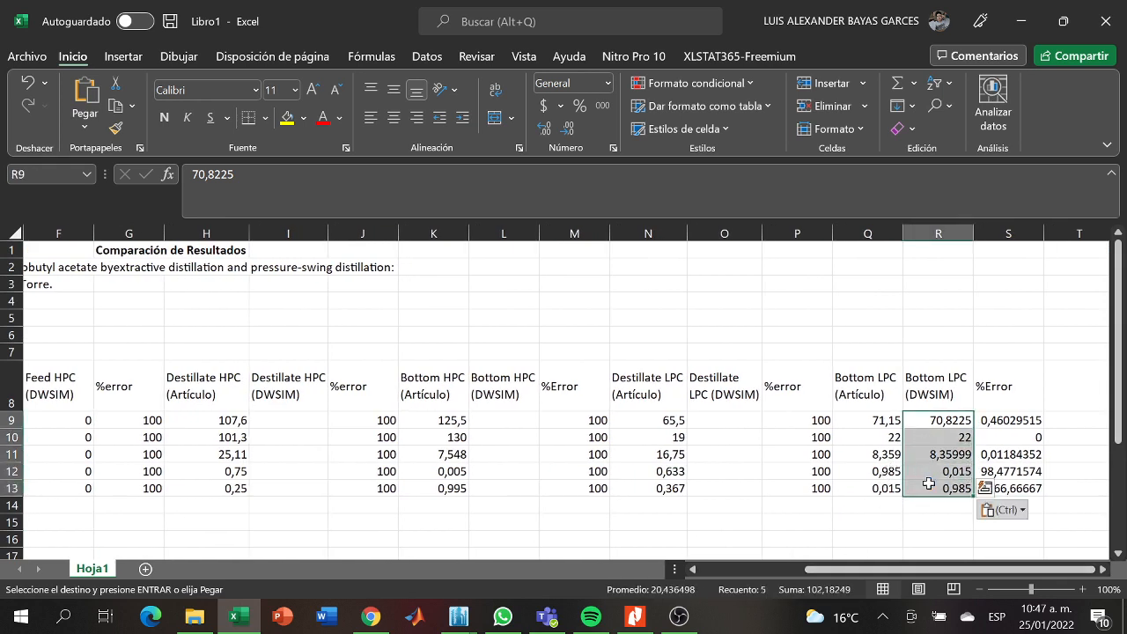
- Copy the Feed HPC values from C20:C24 into the Feed HPC (DWSIM) cells F9:F13
{"action": "left_click_drag", "start_coordinate": [885, 570], "coordinate": [691, 570]}
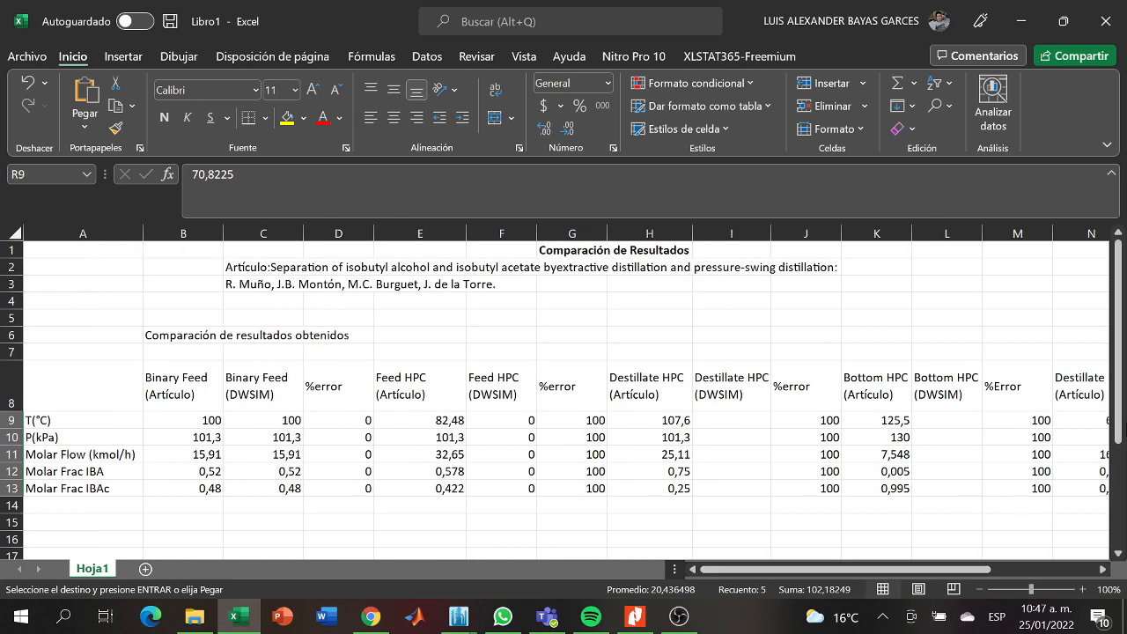
{"action": "left_click_drag", "start_coordinate": [1120, 429], "coordinate": [1121, 531]}
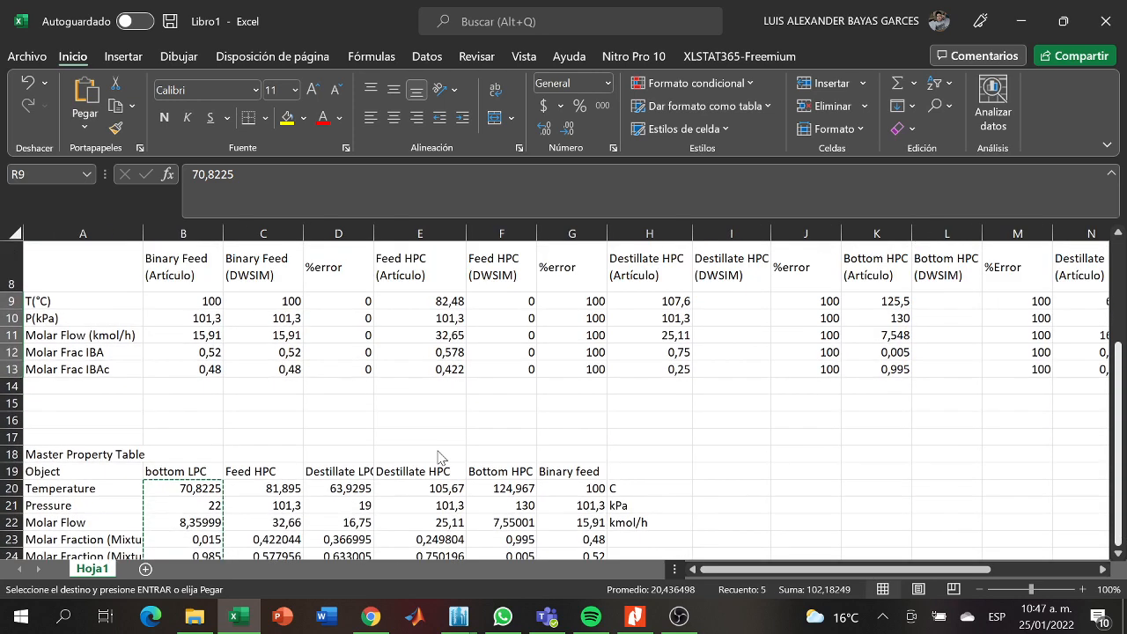
{"action": "scroll", "coordinate": [307, 515], "scroll_direction": "down", "scroll_amount": 1}
{"action": "left_click", "coordinate": [282, 489]}
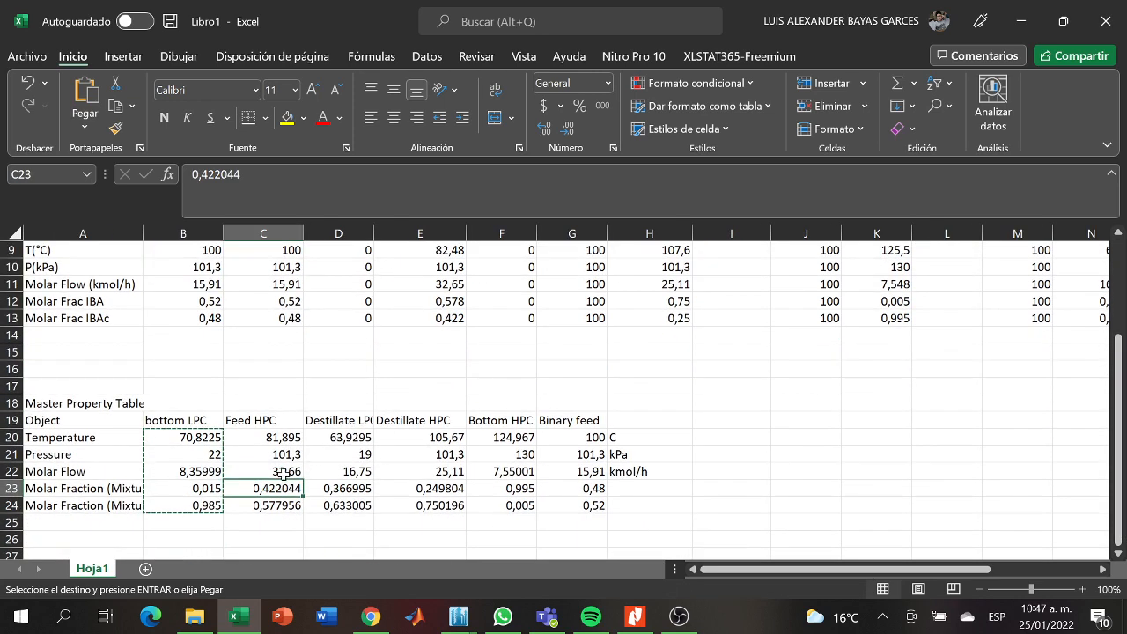
{"action": "left_click_drag", "start_coordinate": [280, 438], "coordinate": [280, 506]}
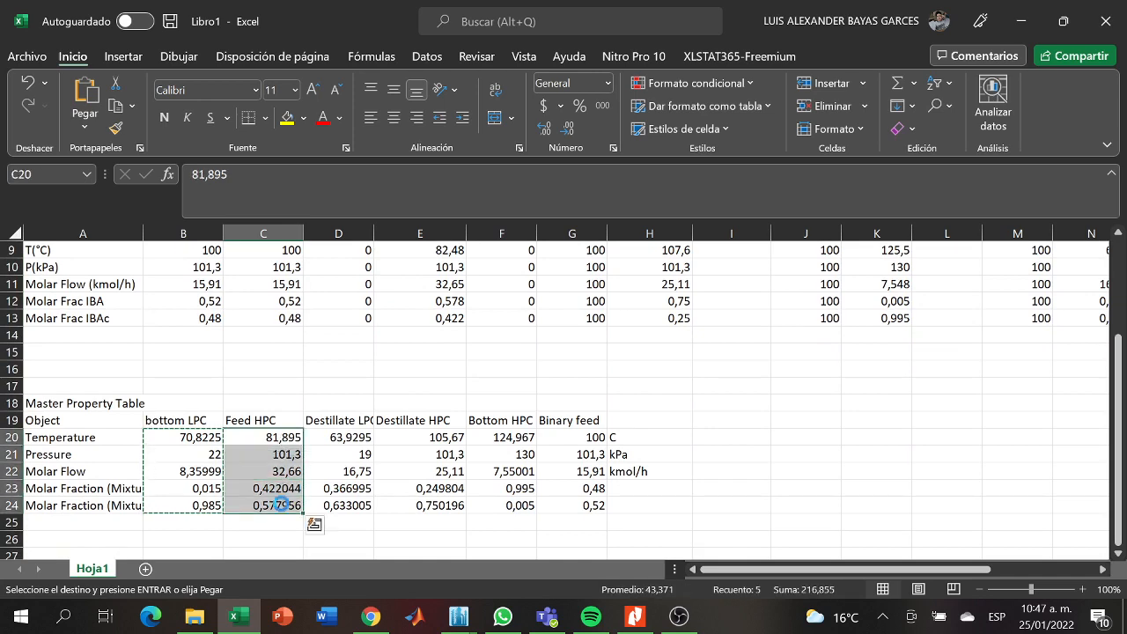
{"action": "key", "text": "ctrl+c"}
{"action": "scroll", "coordinate": [653, 399], "scroll_direction": "up", "scroll_amount": 2}
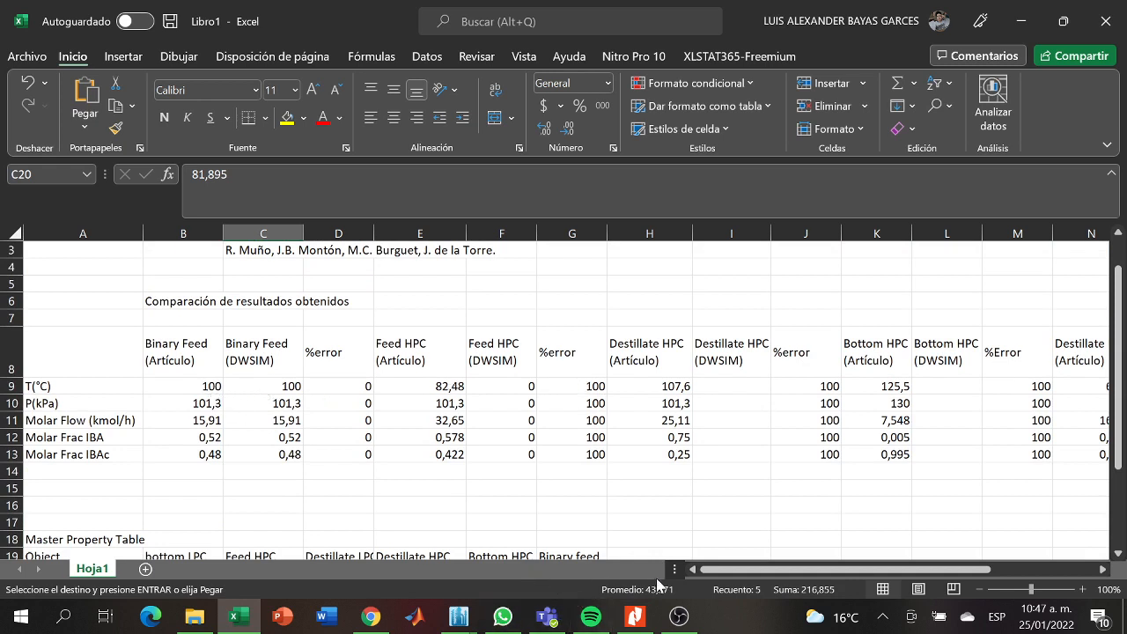
{"action": "left_click", "coordinate": [425, 386]}
{"action": "left_click_drag", "start_coordinate": [484, 385], "coordinate": [494, 452]}
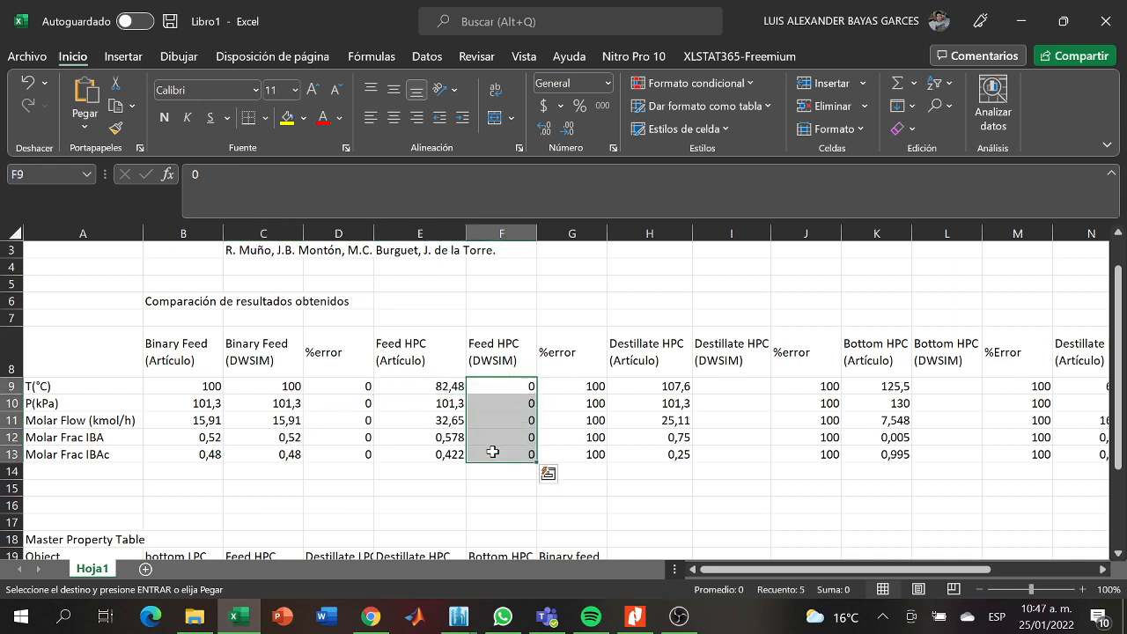
{"action": "key", "text": "ctrl+v"}
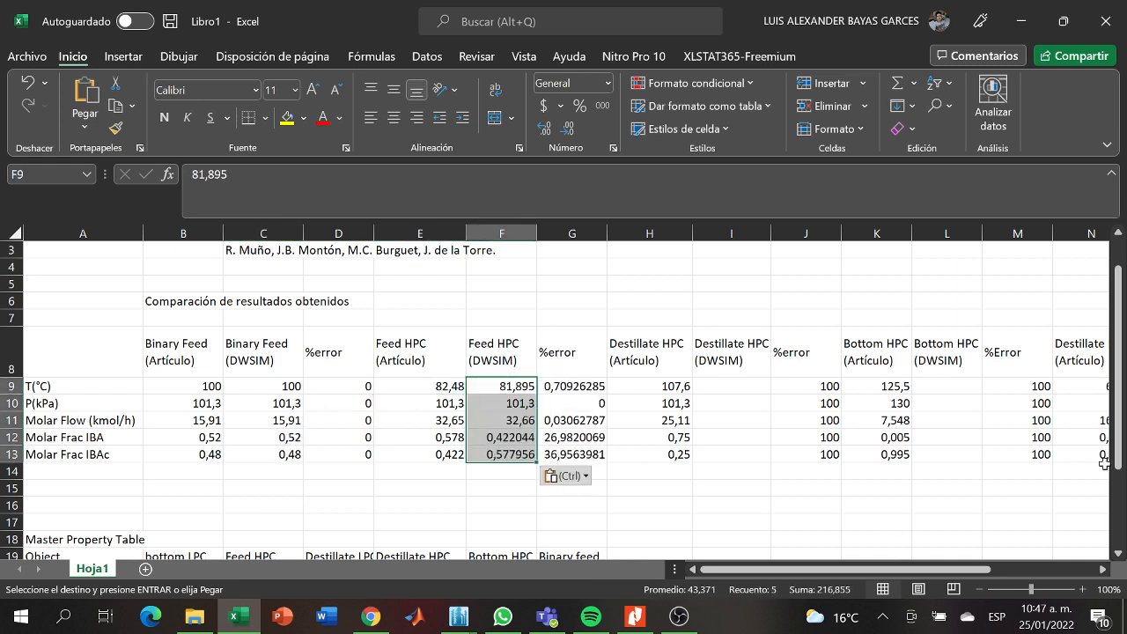
{"action": "left_click_drag", "start_coordinate": [1119, 467], "coordinate": [1118, 537]}
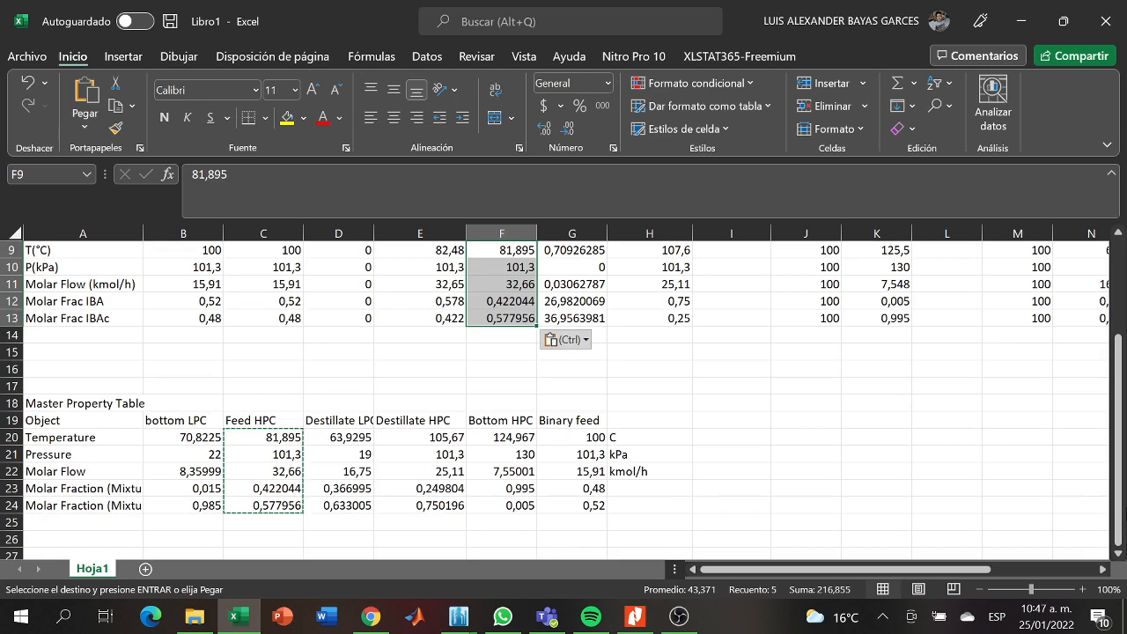
{"action": "left_click_drag", "start_coordinate": [1121, 527], "coordinate": [1122, 526]}
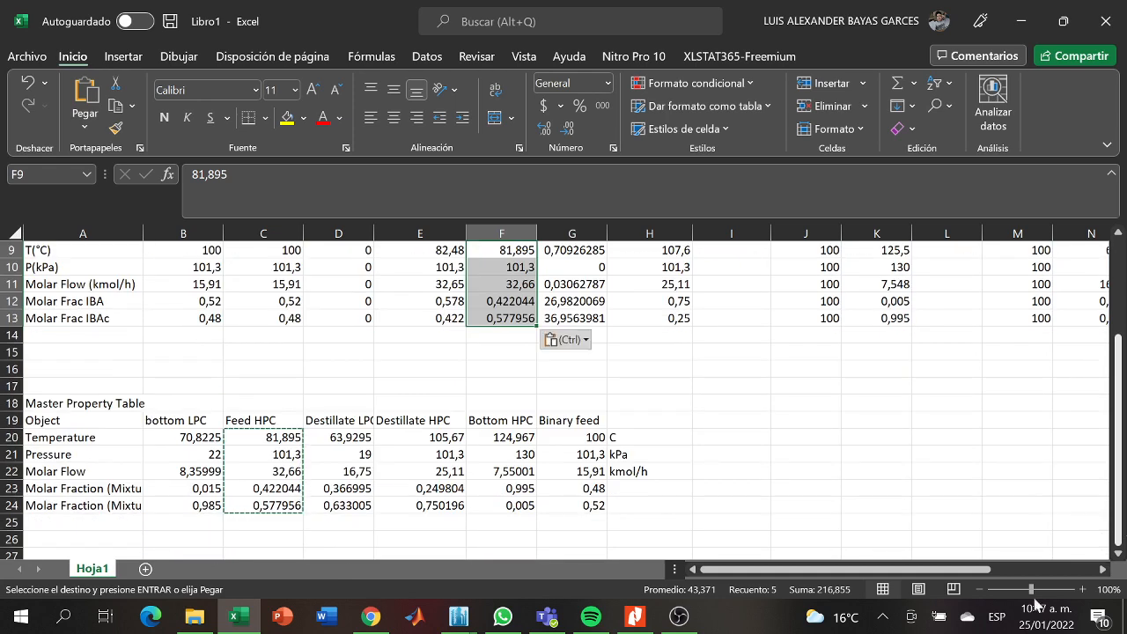
{"action": "left_click", "coordinate": [680, 620]}
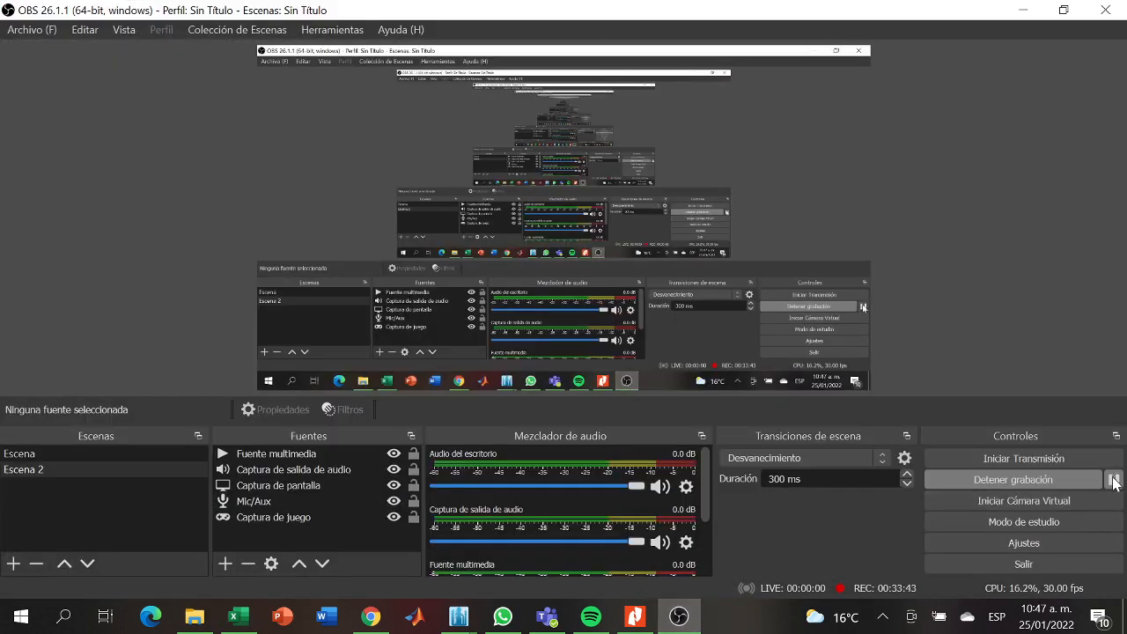
{"action": "left_click", "coordinate": [1022, 10]}
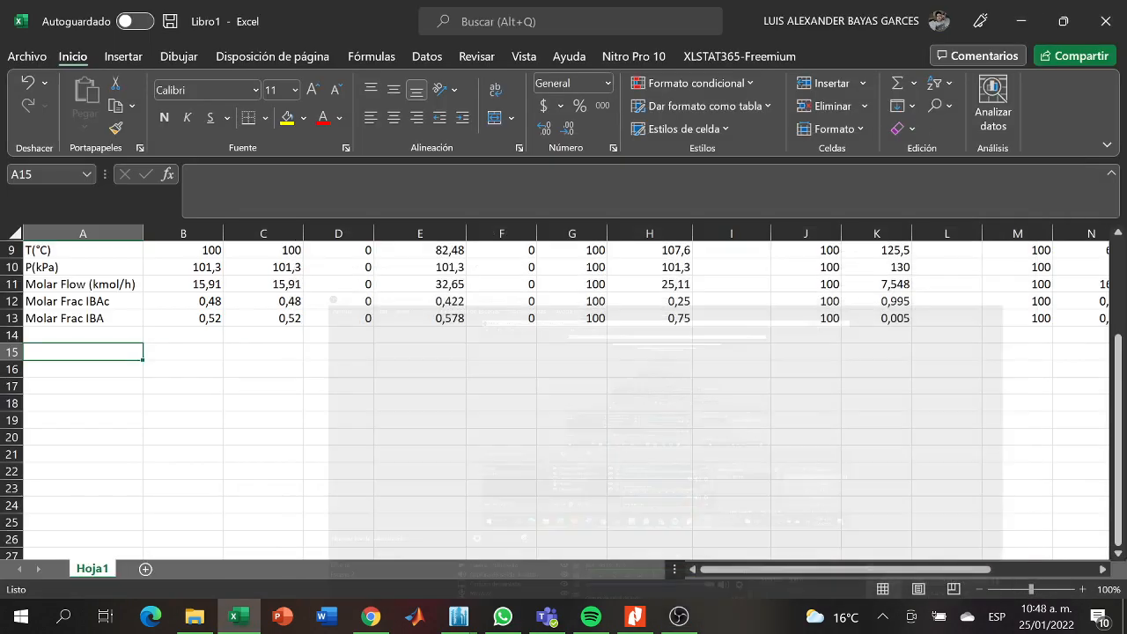
{"action": "left_click", "coordinate": [370, 616]}
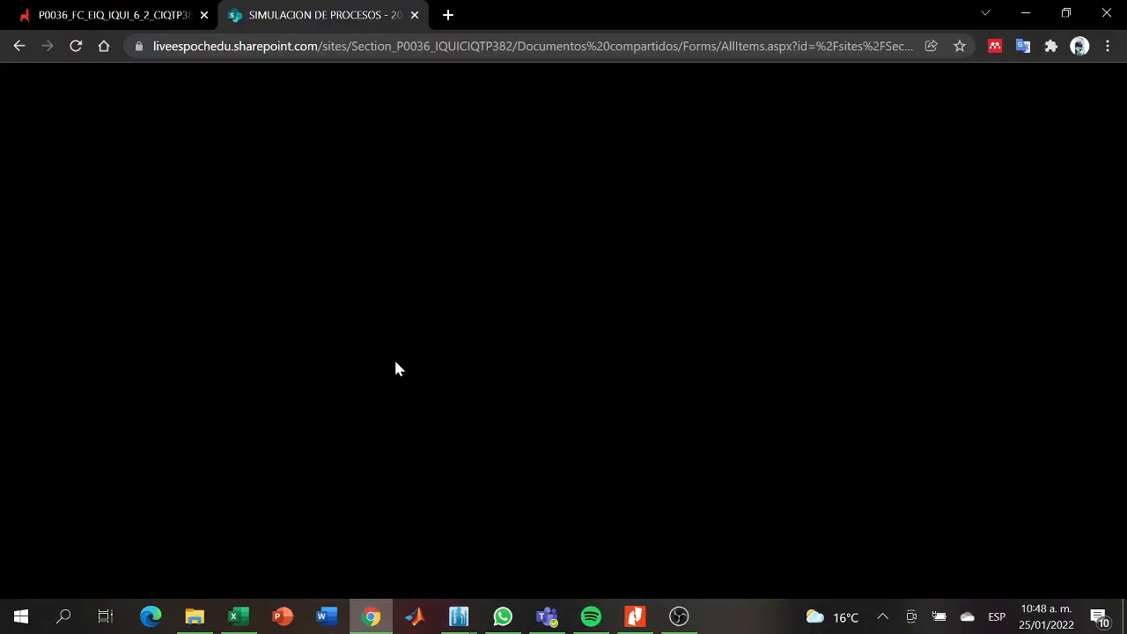
{"action": "left_click", "coordinate": [1025, 15]}
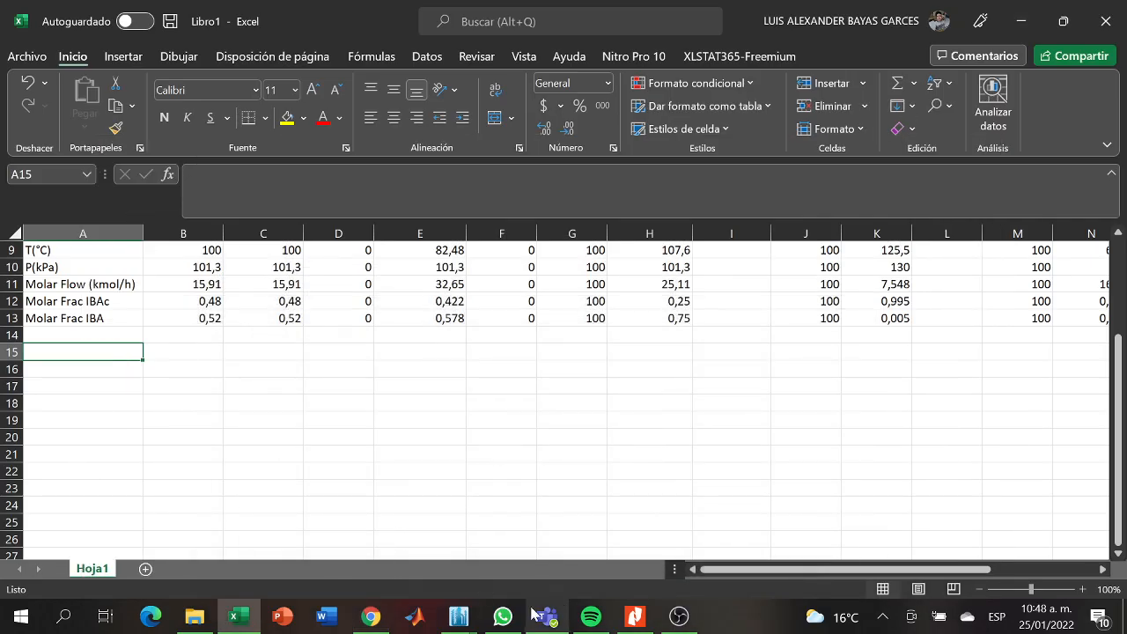
- In DWSIM's Ensayo 1 flowsheet, copy the process data of the Master Property Table to the clipboard
{"action": "left_click", "coordinate": [458, 617]}
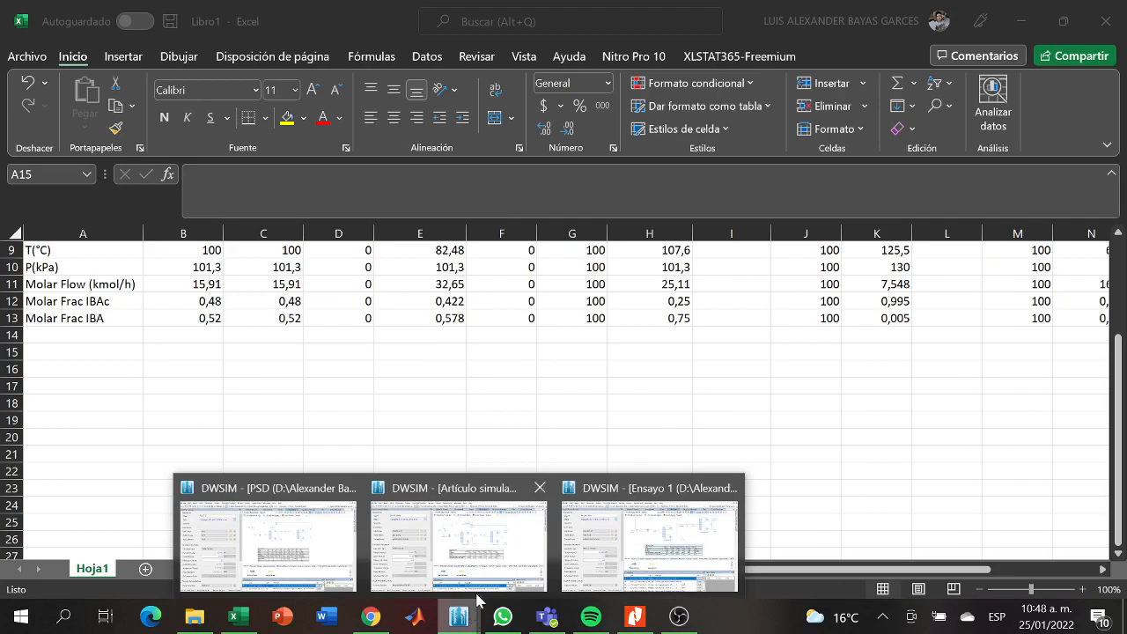
{"action": "left_click", "coordinate": [649, 537]}
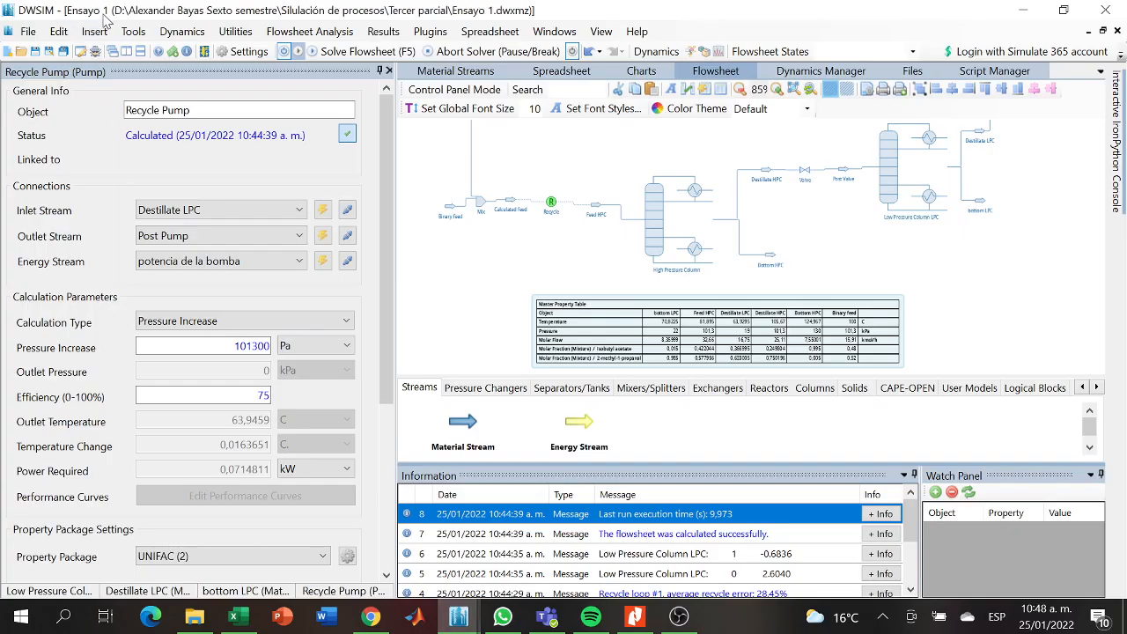
{"action": "right_click", "coordinate": [630, 304]}
{"action": "left_click", "coordinate": [568, 315]}
{"action": "right_click", "coordinate": [567, 315]}
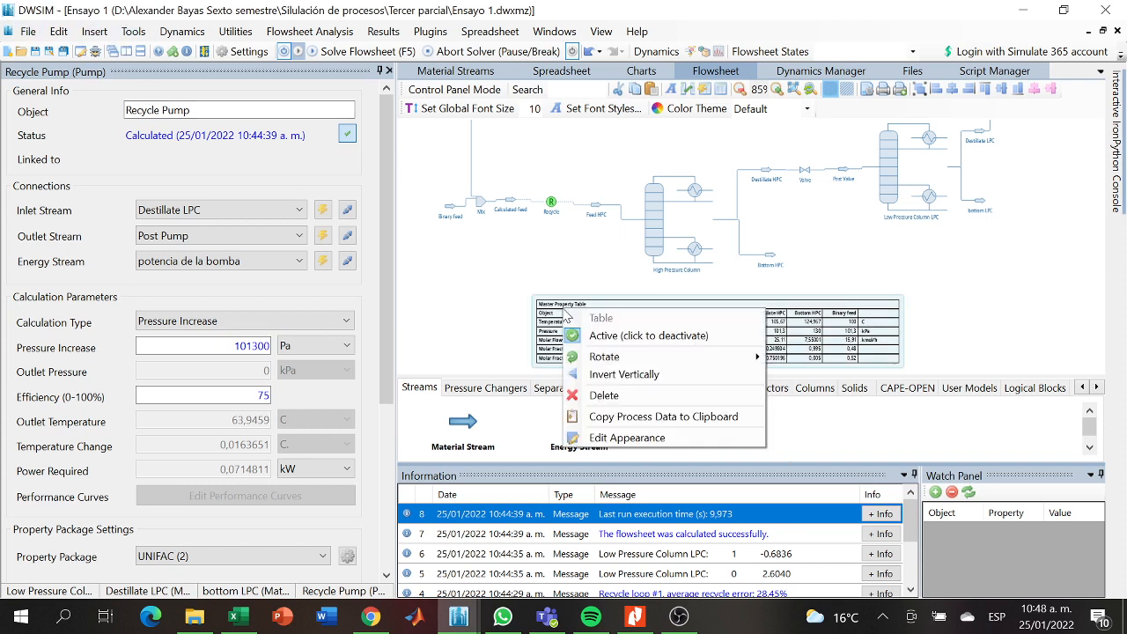
{"action": "left_click", "coordinate": [612, 417]}
- Switch back to the Excel comparison sheet and paste the Master Property Table starting at cell A16
{"action": "left_click", "coordinate": [1038, 17]}
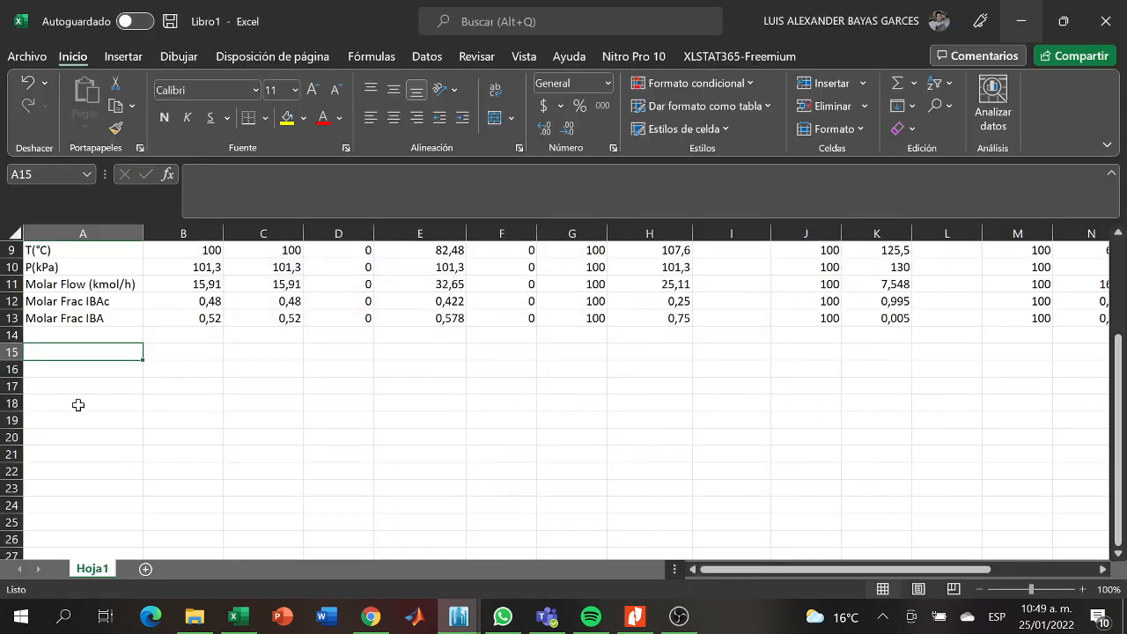
{"action": "left_click", "coordinate": [72, 366]}
{"action": "key", "text": "ctrl+v"}
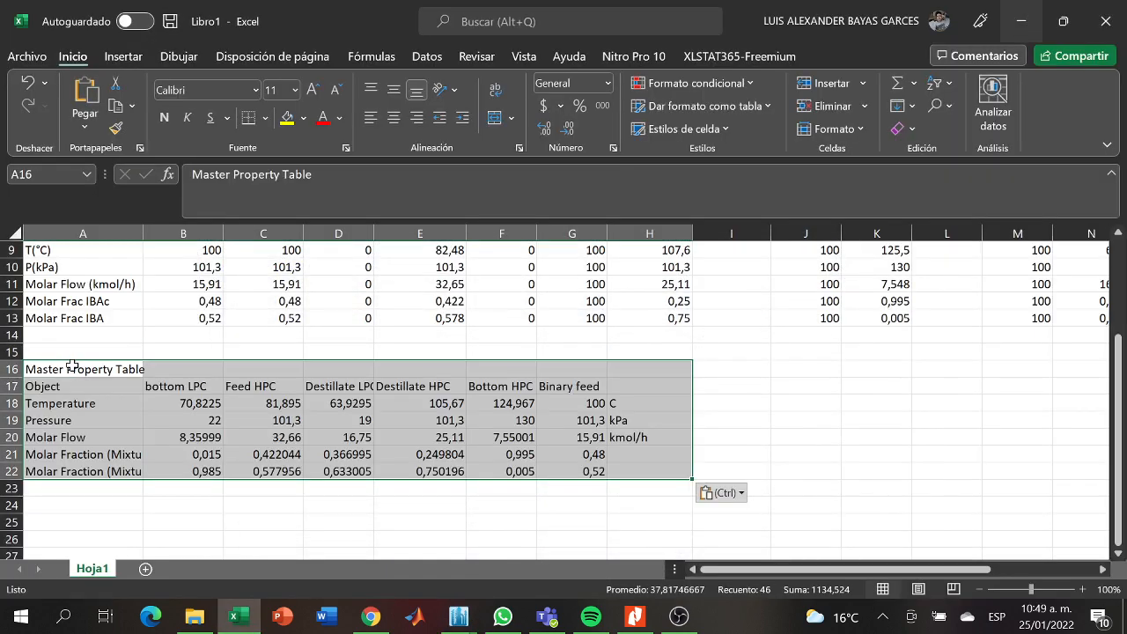
{"action": "left_click", "coordinate": [778, 386]}
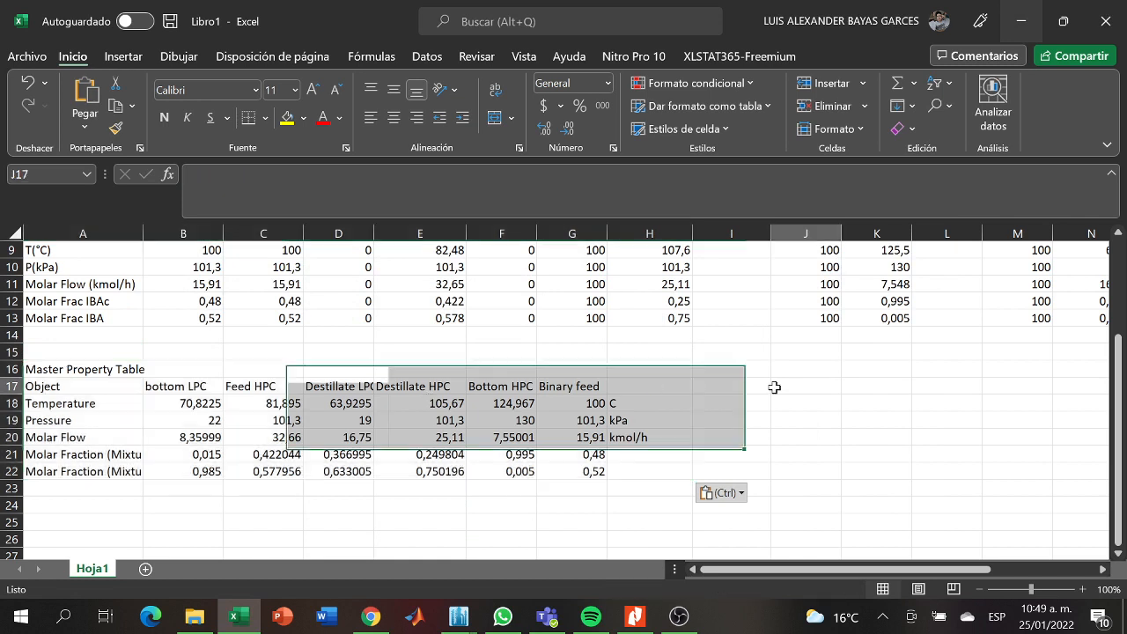
- Copy the bottom LPC values from B18:B22 into the Bottom LPC (DWSIM) cells R9:R13
{"action": "left_click_drag", "start_coordinate": [202, 398], "coordinate": [188, 467]}
{"action": "key", "text": "ctrl+c"}
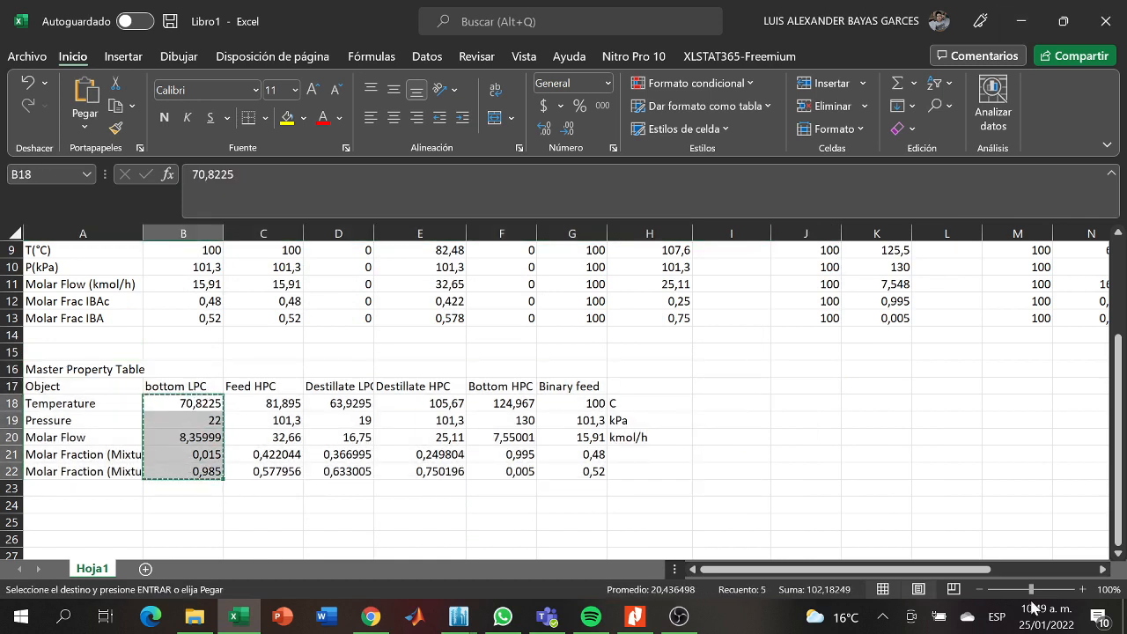
{"action": "left_click_drag", "start_coordinate": [991, 570], "coordinate": [1062, 578]}
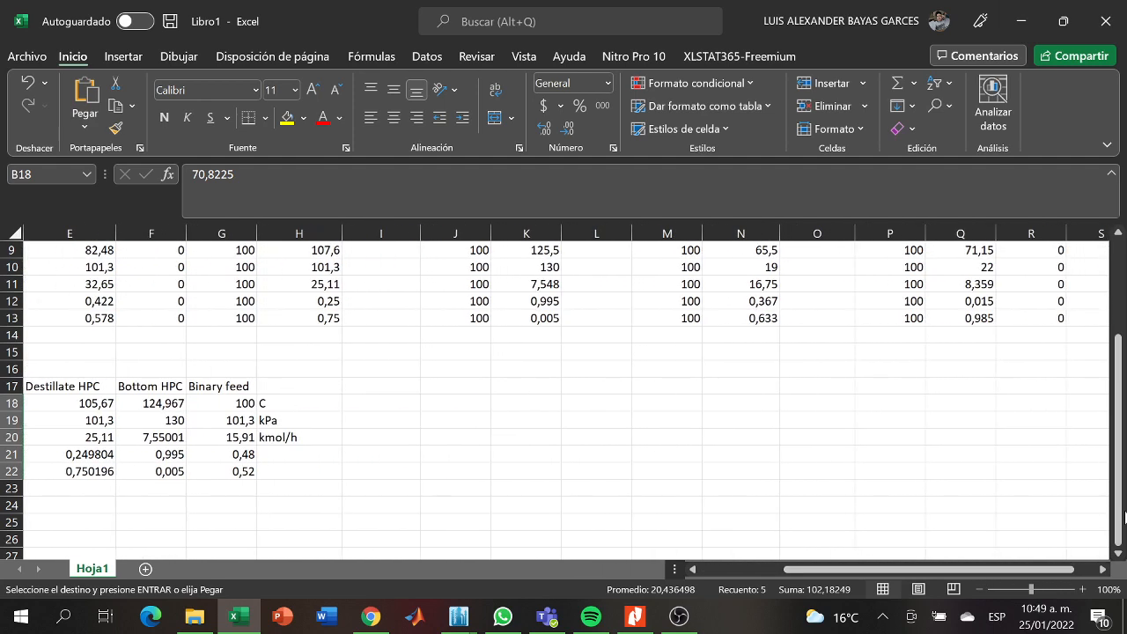
{"action": "left_click_drag", "start_coordinate": [1123, 515], "coordinate": [1123, 442]}
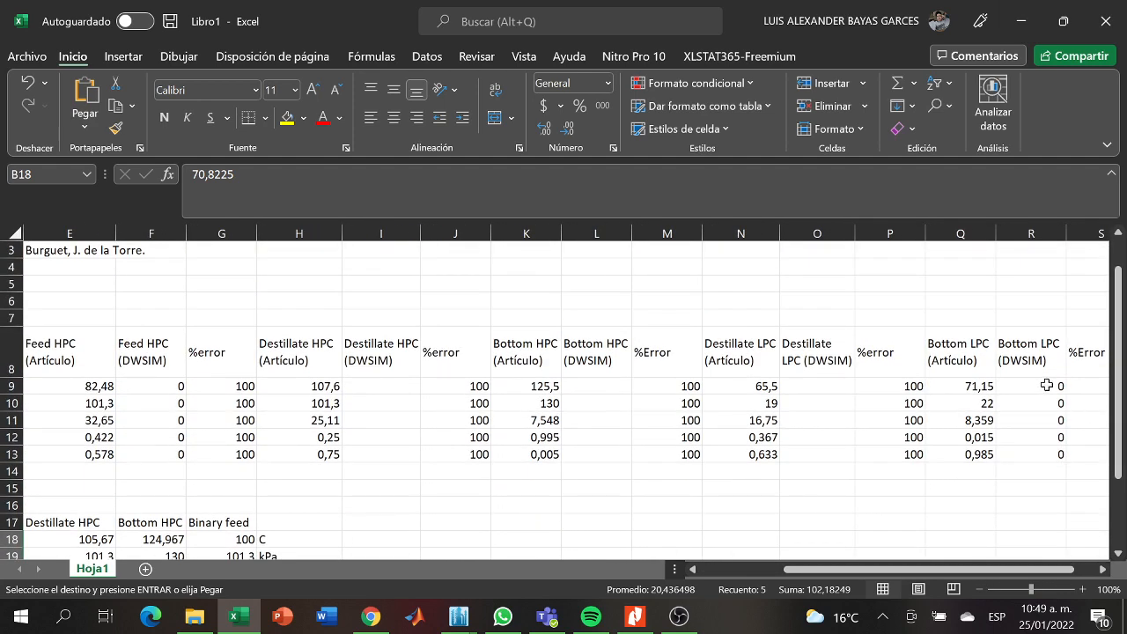
{"action": "left_click_drag", "start_coordinate": [1046, 385], "coordinate": [1046, 447]}
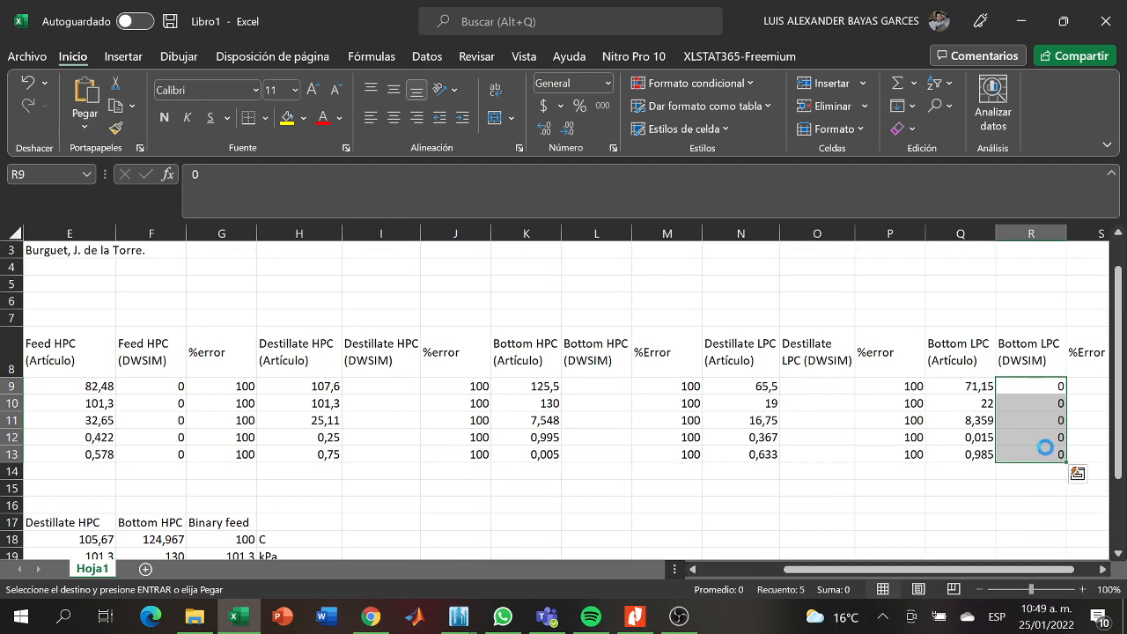
- Copy the Feed HPC values from C18:C22 into the Feed HPC (DWSIM) cells F9:F13
{"action": "left_click_drag", "start_coordinate": [922, 570], "coordinate": [954, 571]}
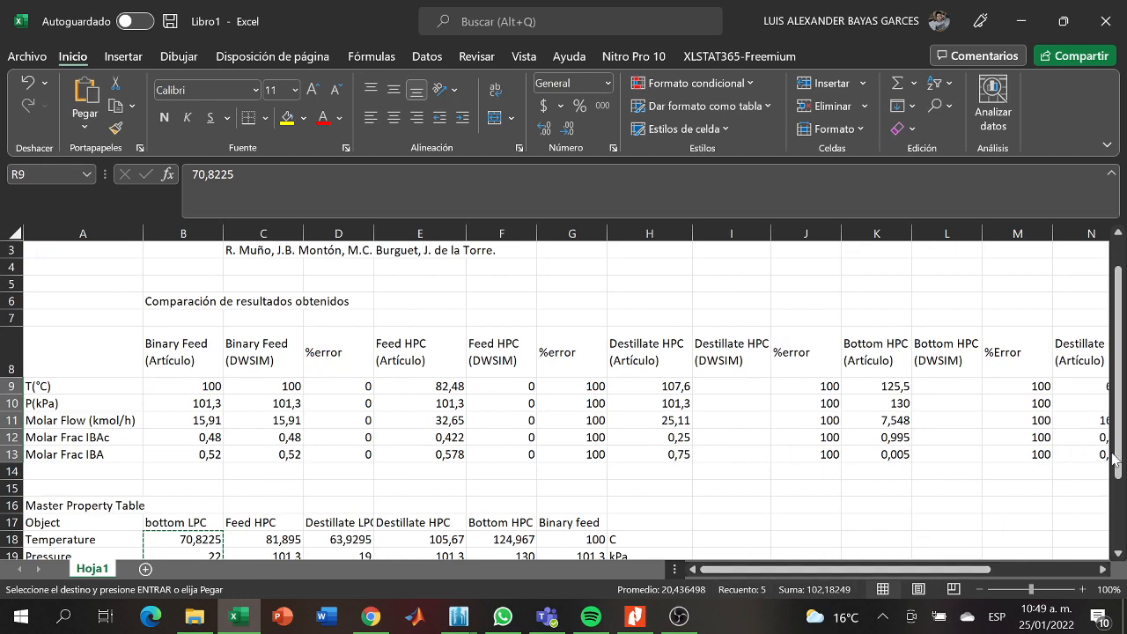
{"action": "left_click_drag", "start_coordinate": [1114, 458], "coordinate": [1115, 527]}
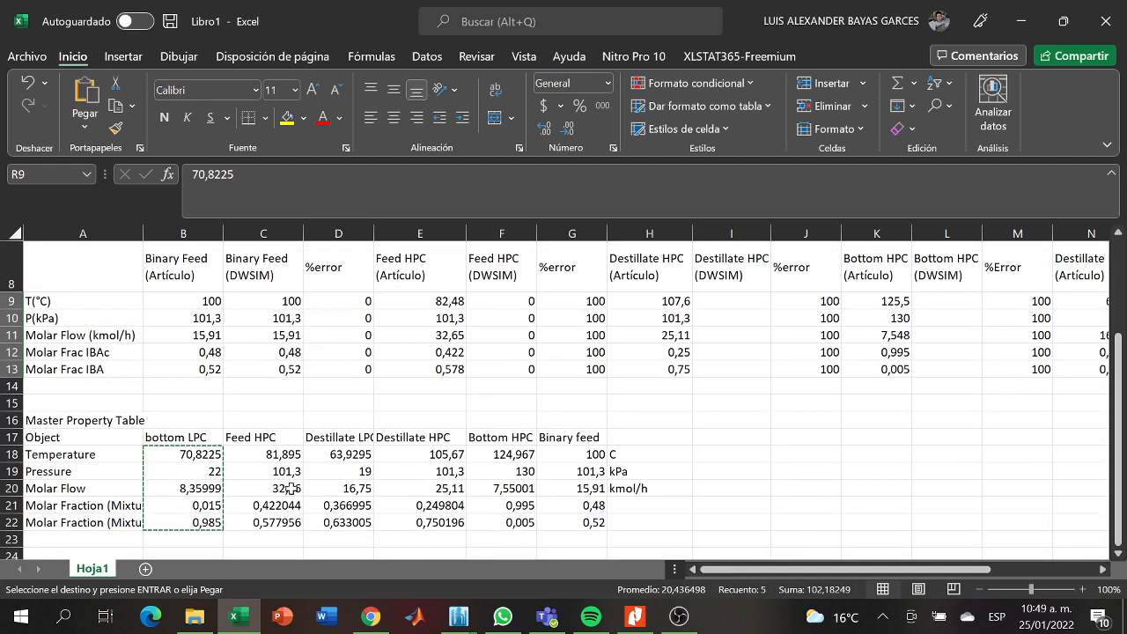
{"action": "left_click_drag", "start_coordinate": [274, 459], "coordinate": [272, 522]}
{"action": "key", "text": "ctrl+c"}
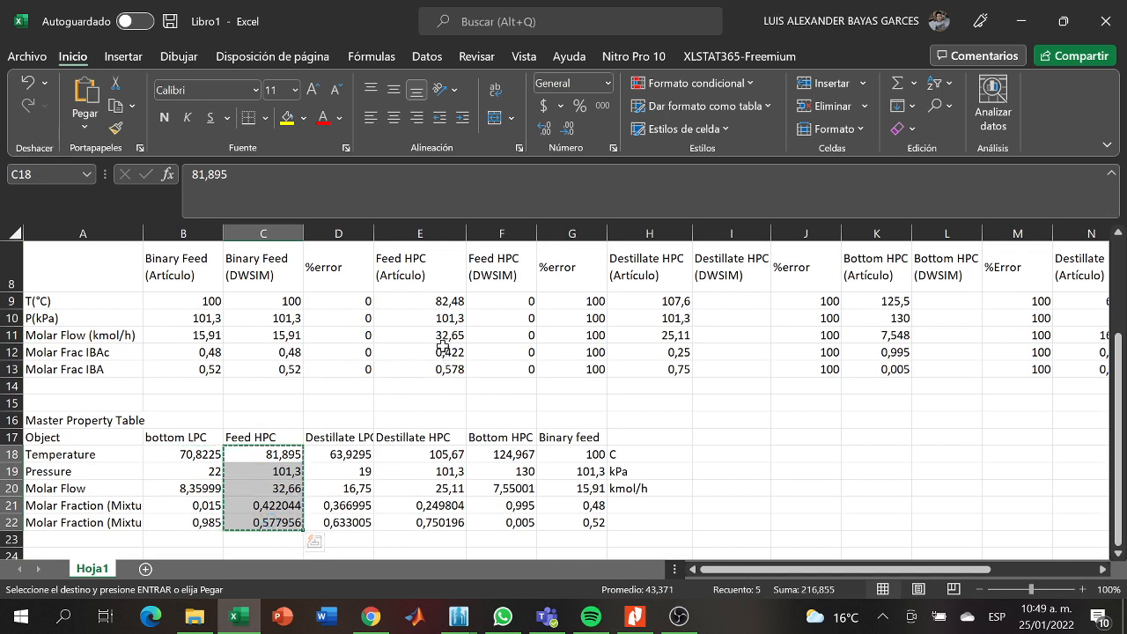
{"action": "left_click_drag", "start_coordinate": [446, 300], "coordinate": [446, 317]}
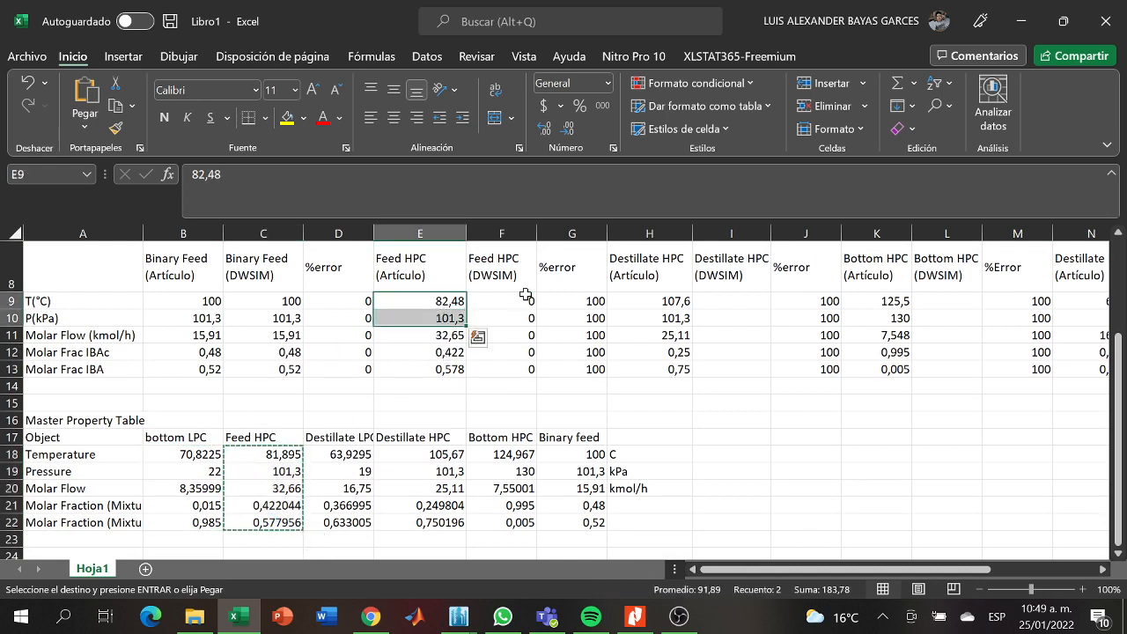
{"action": "left_click_drag", "start_coordinate": [526, 294], "coordinate": [520, 368]}
{"action": "key", "text": "ctrl+v"}
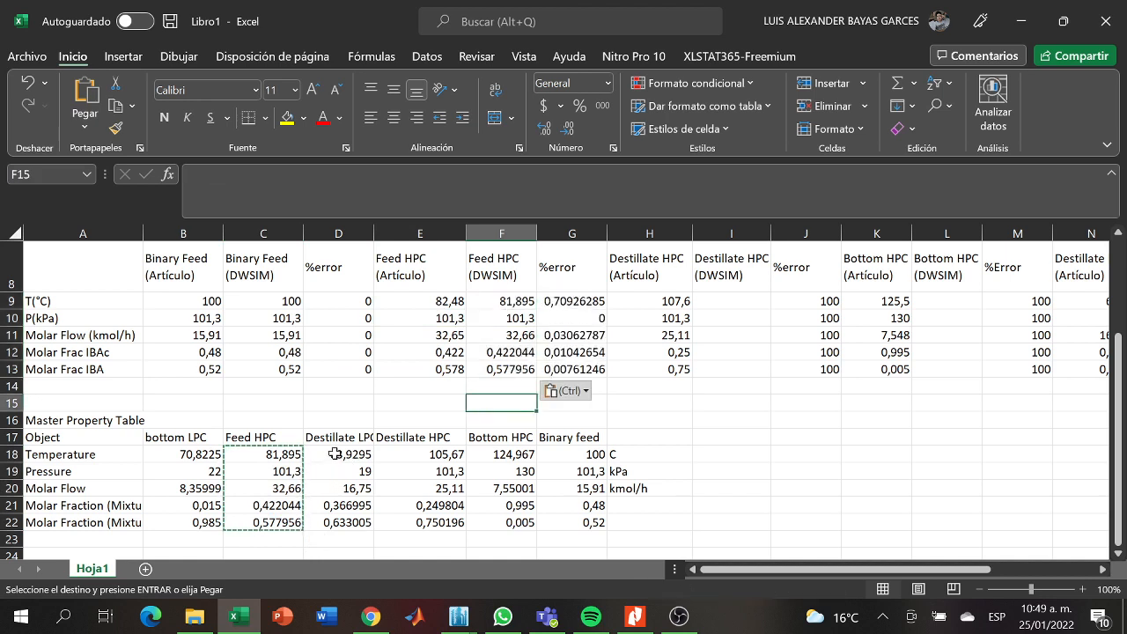
- Copy the Destillate LPC values from D18:D22 into the Destillate LPC (DWSIM) cells O9:O13
{"action": "left_click_drag", "start_coordinate": [333, 454], "coordinate": [335, 522]}
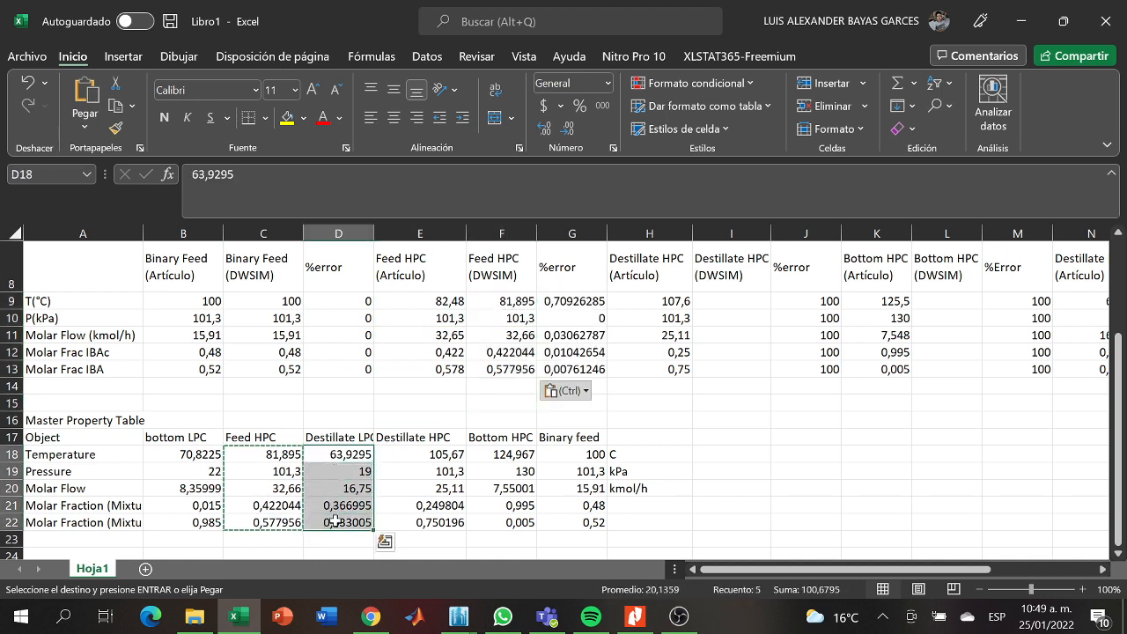
{"action": "key", "text": "ctrl+c"}
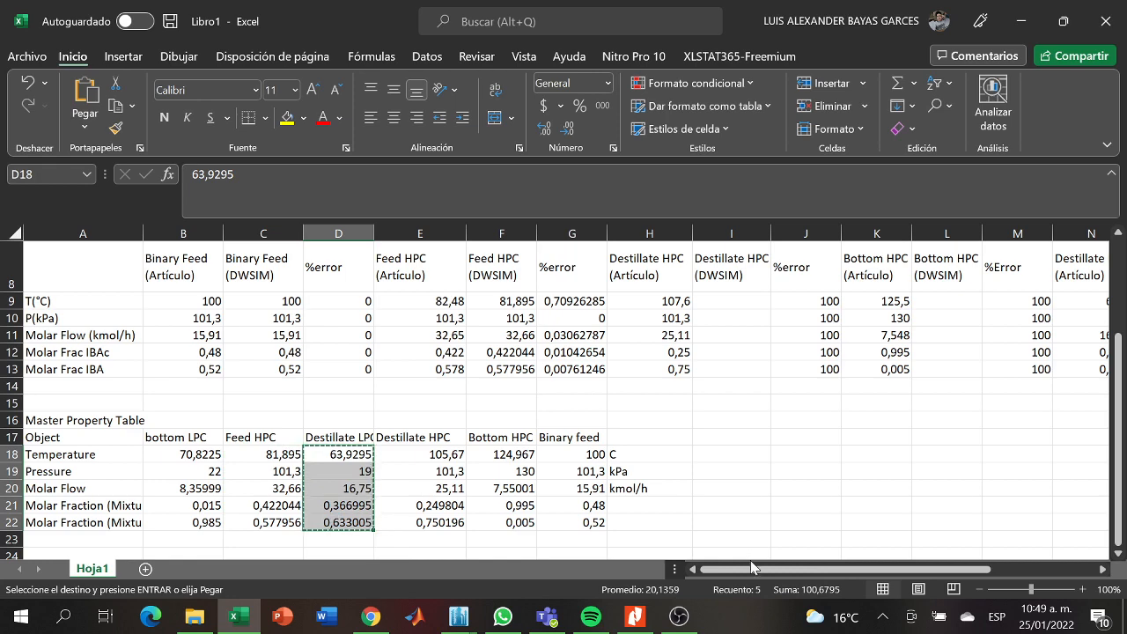
{"action": "left_click_drag", "start_coordinate": [745, 570], "coordinate": [866, 563]}
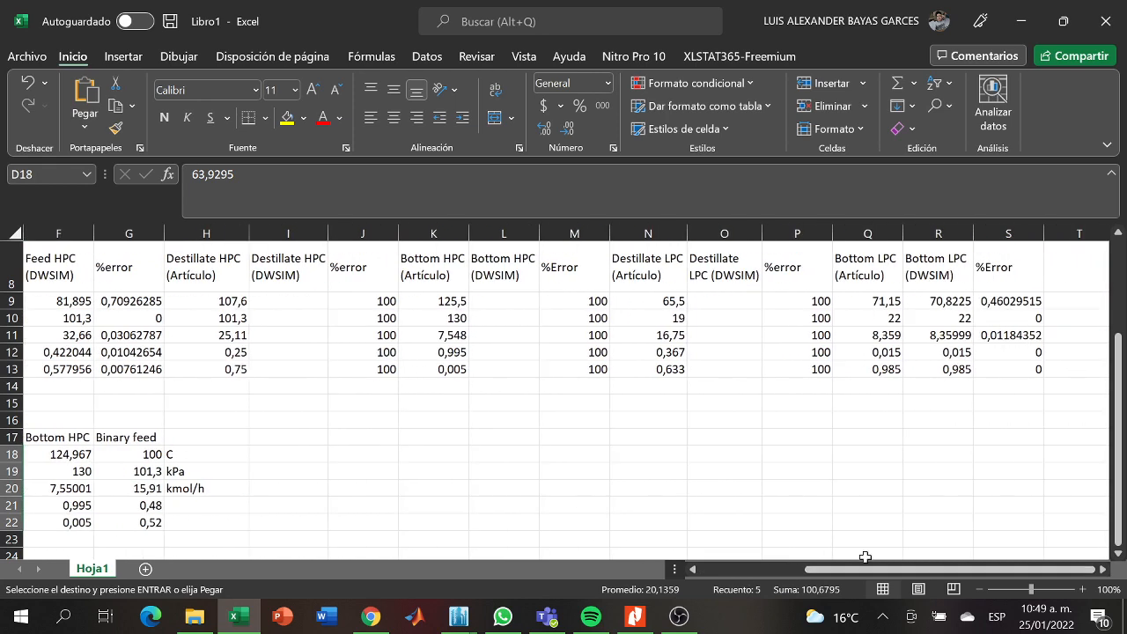
{"action": "left_click_drag", "start_coordinate": [731, 308], "coordinate": [729, 365]}
{"action": "key", "text": "ctrl+v"}
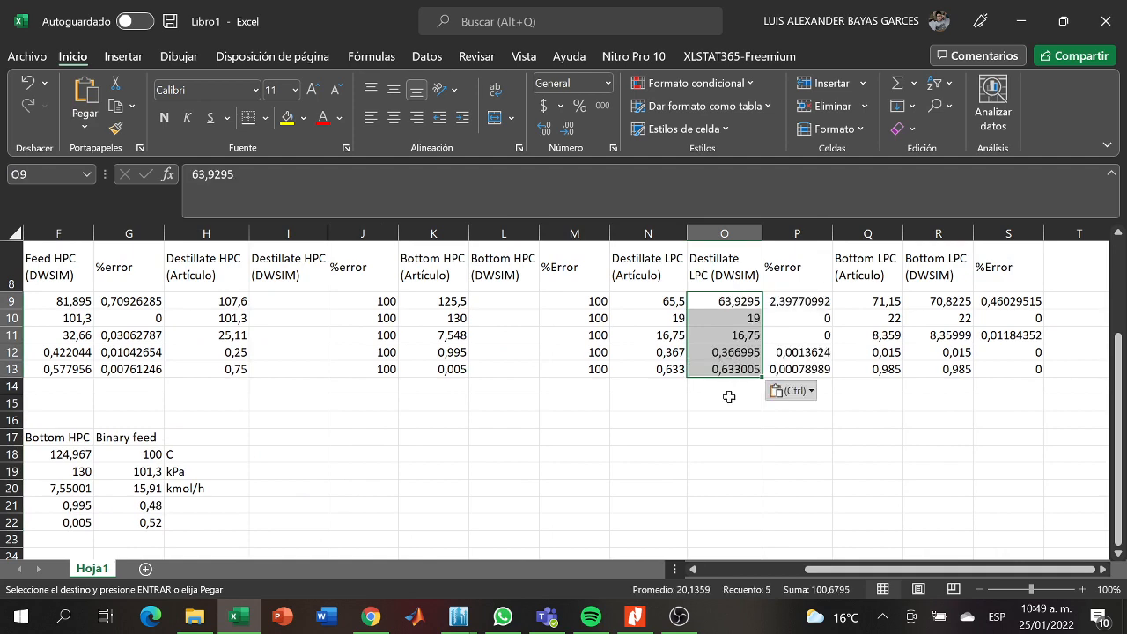
- Copy the Destillate HPC values from E18:E22 into the Destillate HPC (DWSIM) cells I9:I13
{"action": "left_click_drag", "start_coordinate": [832, 570], "coordinate": [727, 570]}
{"action": "left_click_drag", "start_coordinate": [436, 456], "coordinate": [440, 527]}
{"action": "left_click", "coordinate": [438, 534]}
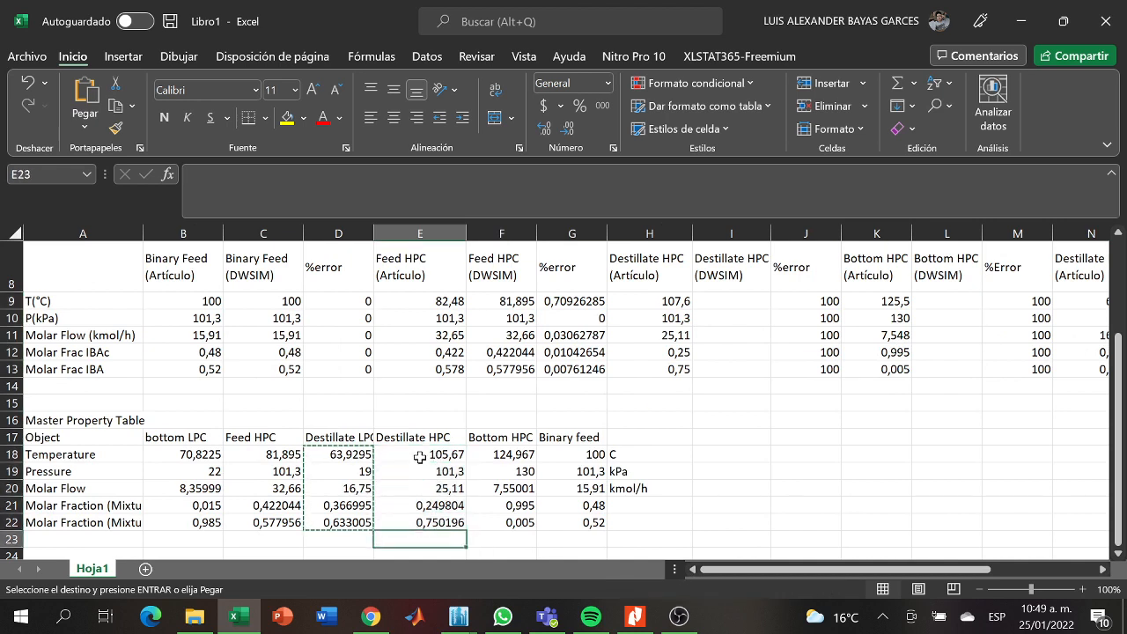
{"action": "left_click_drag", "start_coordinate": [420, 457], "coordinate": [424, 519]}
{"action": "key", "text": "ctrl+c"}
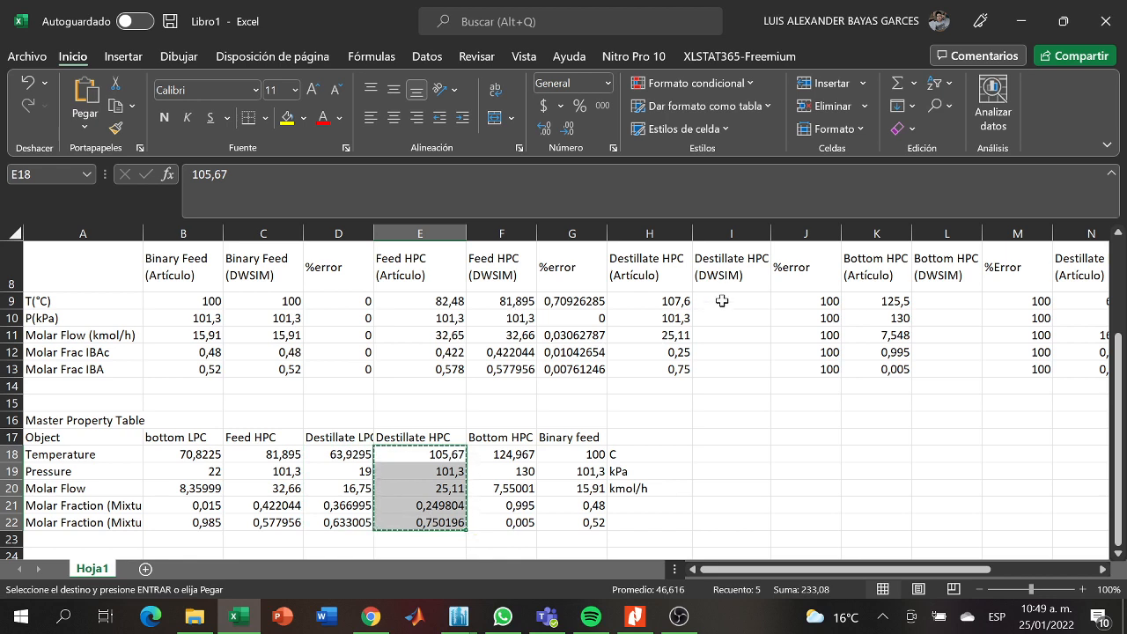
{"action": "left_click_drag", "start_coordinate": [722, 301], "coordinate": [728, 361]}
{"action": "key", "text": "ctrl+v"}
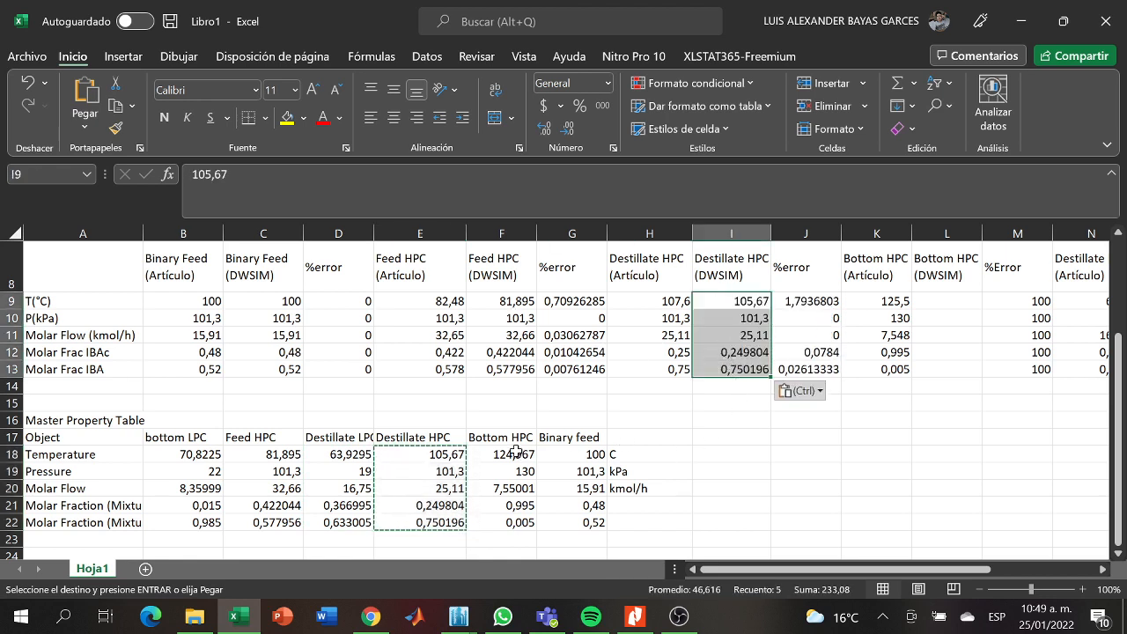
- Copy the Bottom HPC values from F18:F22 into the Bottom HPC (DWSIM) cells L9:L13
{"action": "left_click_drag", "start_coordinate": [511, 455], "coordinate": [516, 515]}
{"action": "key", "text": "ctrl+c"}
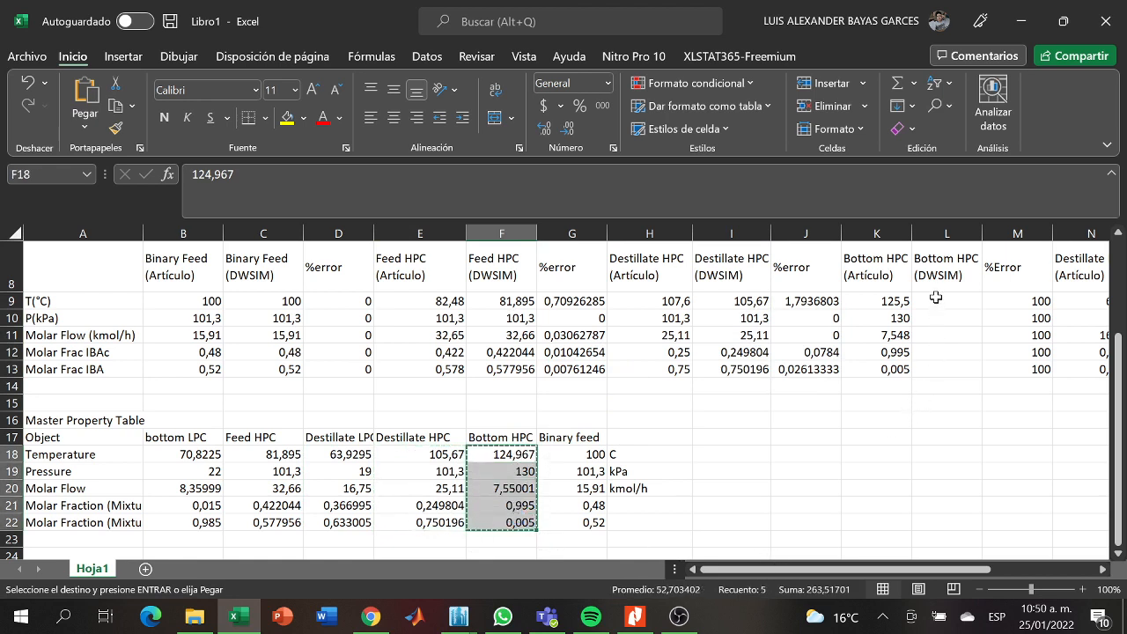
{"action": "left_click_drag", "start_coordinate": [936, 297], "coordinate": [937, 373]}
{"action": "key", "text": "ctrl+v"}
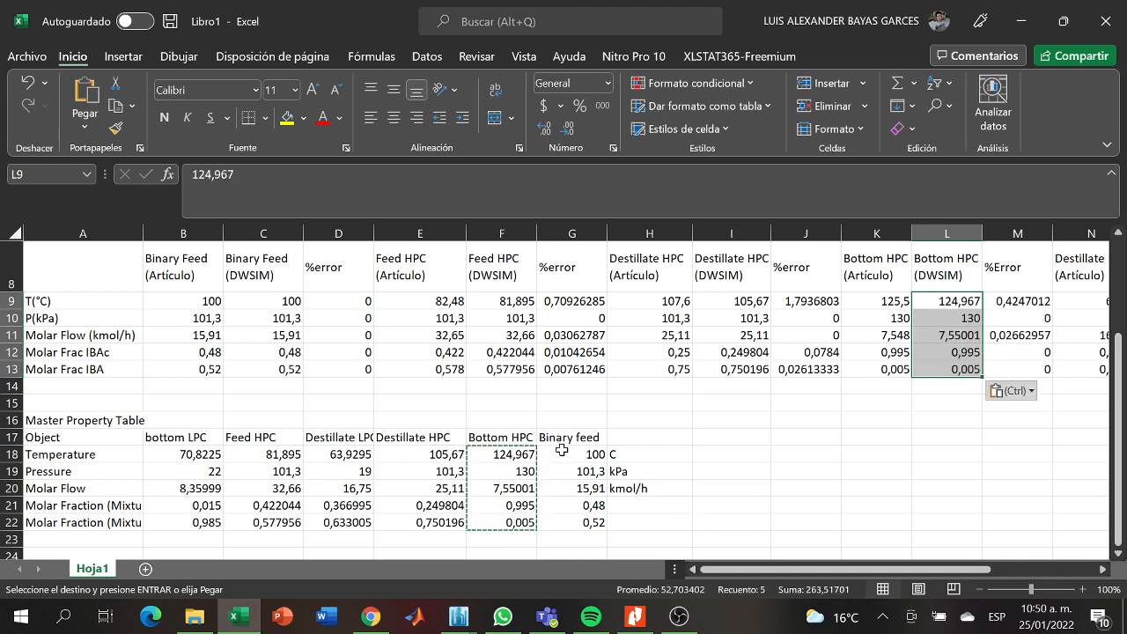
- Copy the Binary feed values from G18:G22 into the Binary Feed (DWSIM) cells C9:C13
{"action": "left_click_drag", "start_coordinate": [562, 451], "coordinate": [583, 519]}
{"action": "key", "text": "ctrl+c"}
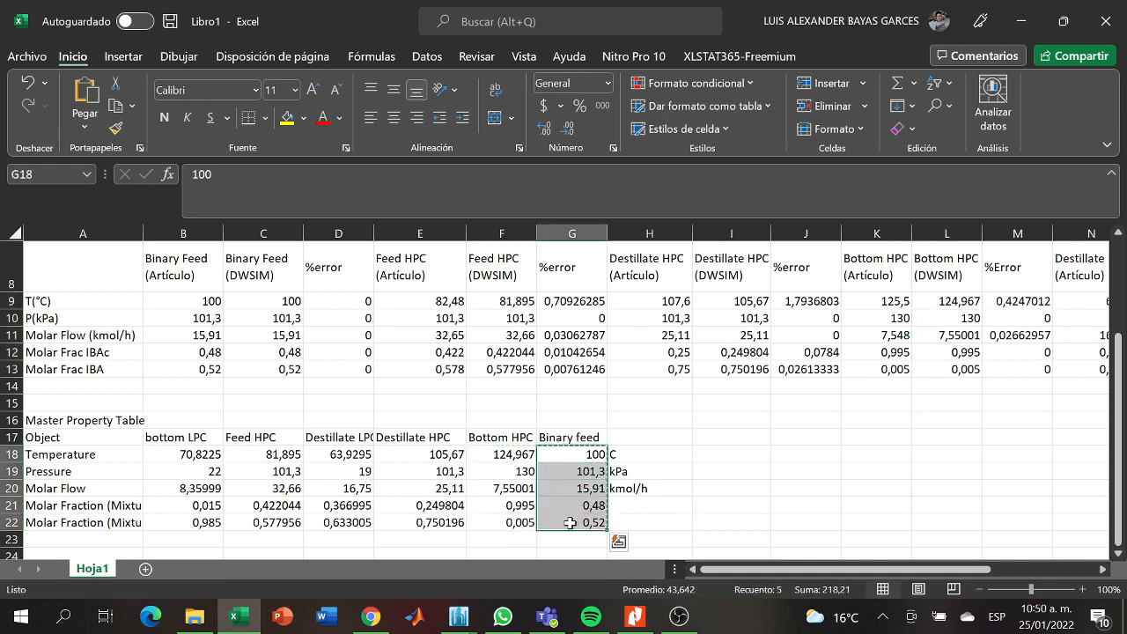
{"action": "key", "text": "ctrl+c"}
{"action": "left_click_drag", "start_coordinate": [246, 298], "coordinate": [255, 361]}
{"action": "key", "text": "ctrl+v"}
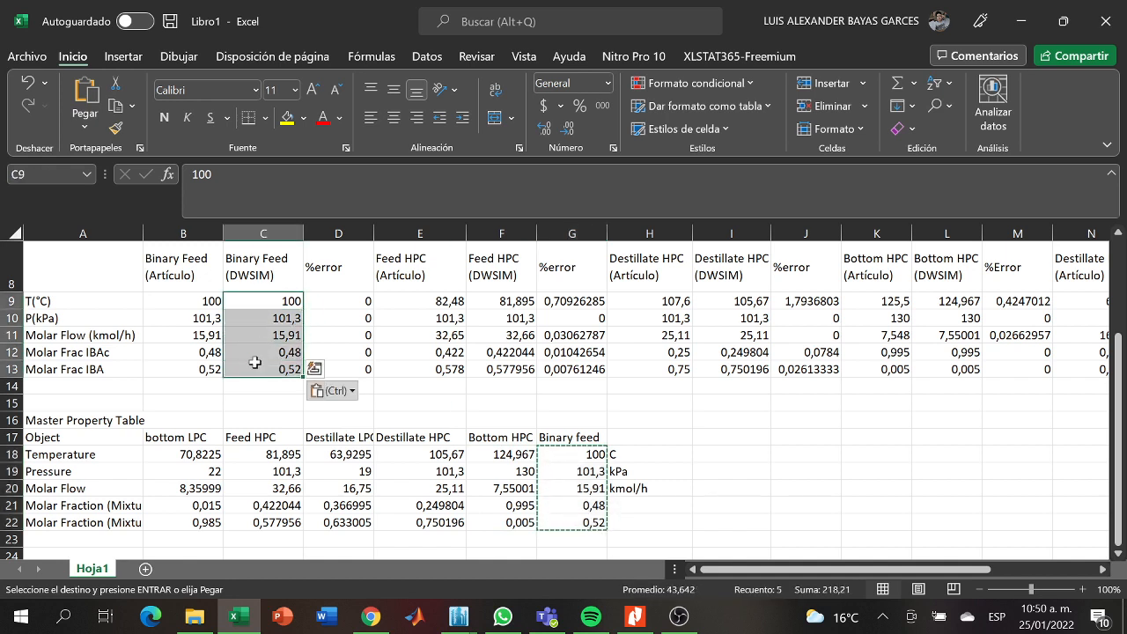
{"action": "left_click", "coordinate": [401, 404]}
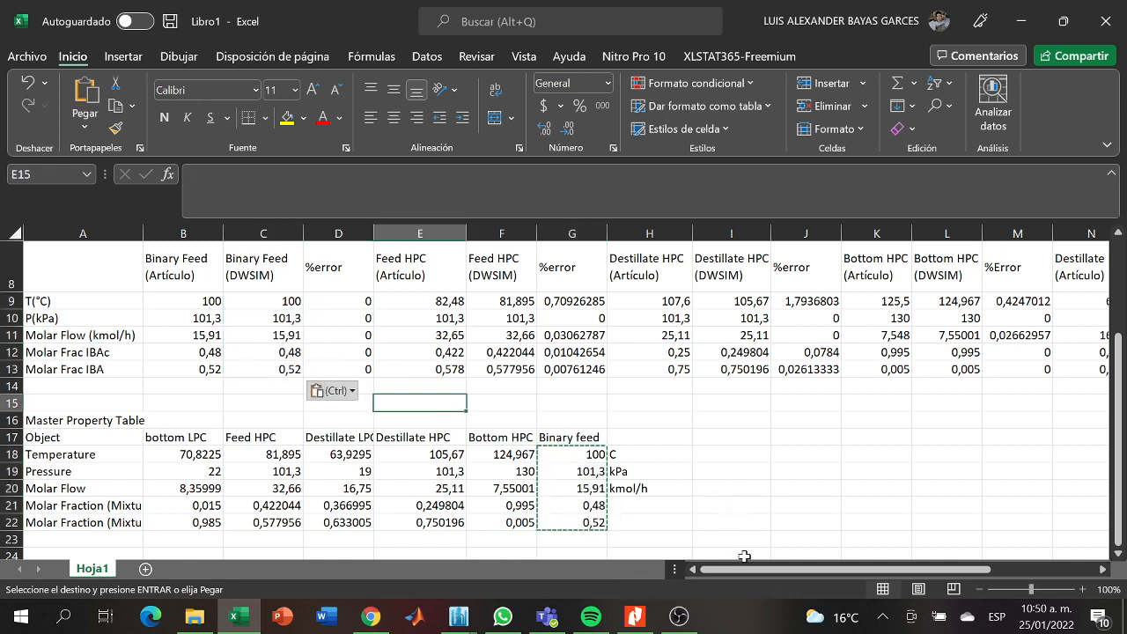
{"action": "left_click_drag", "start_coordinate": [747, 568], "coordinate": [860, 561]}
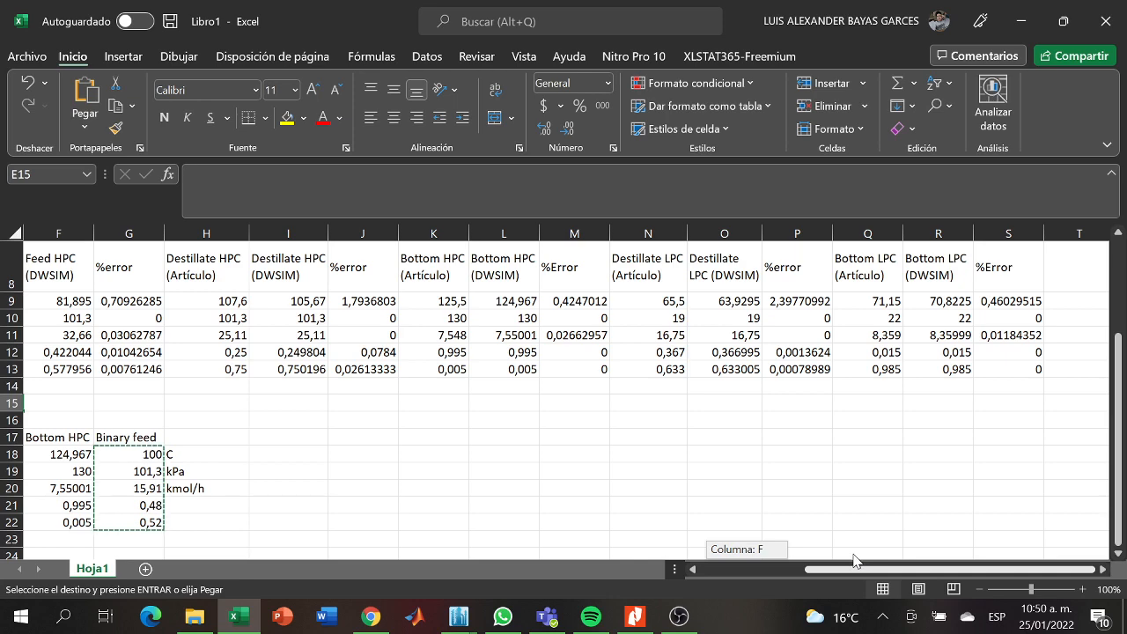
{"action": "left_click_drag", "start_coordinate": [854, 560], "coordinate": [789, 577]}
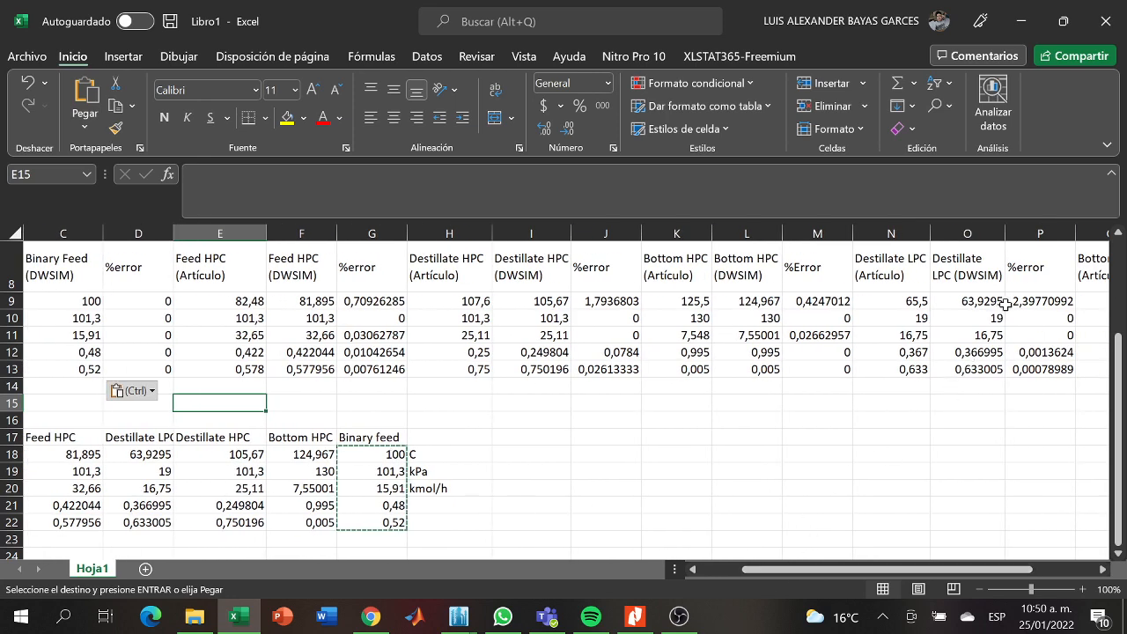
{"action": "left_click", "coordinate": [664, 421]}
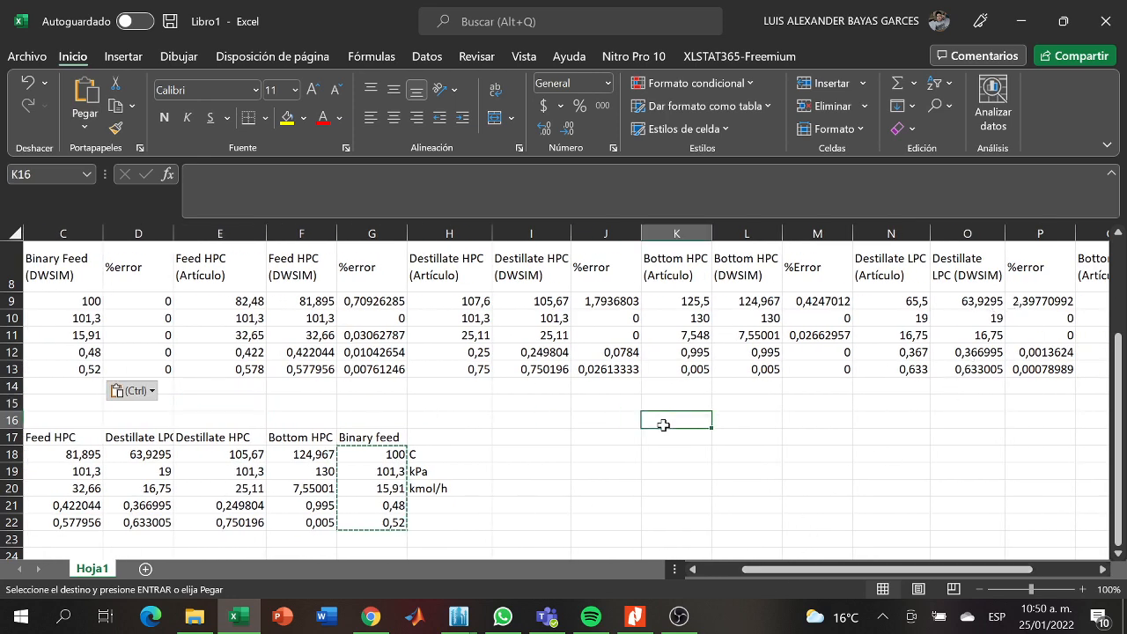